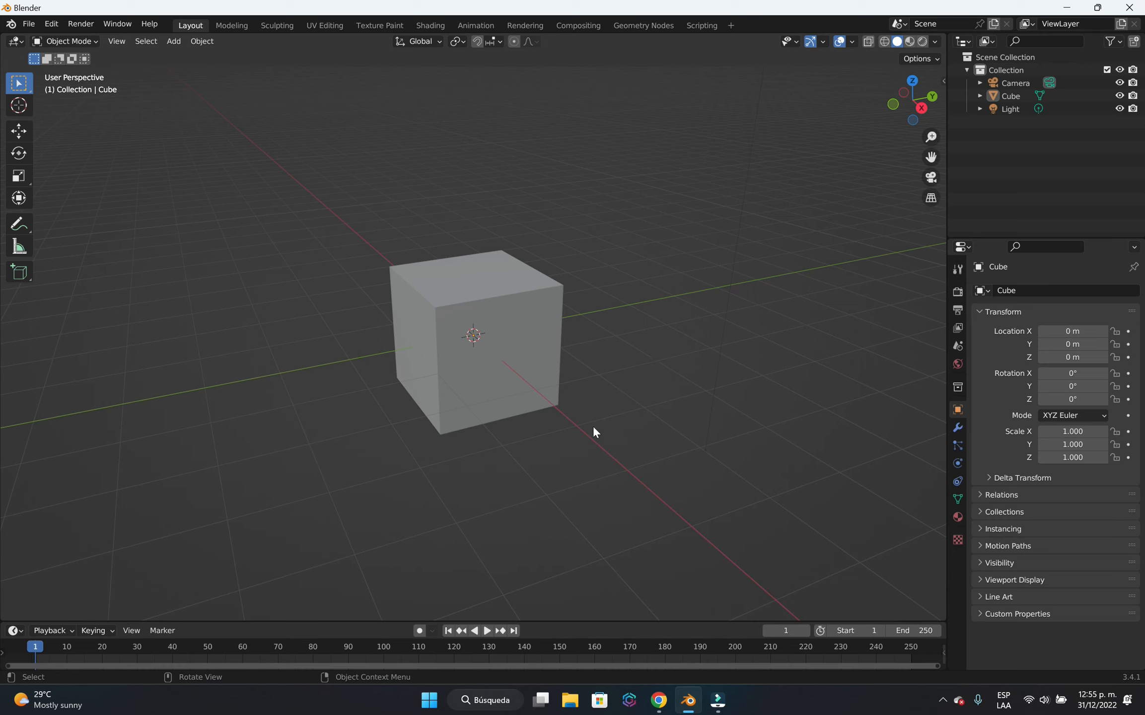
# Delete the default cube and add a new cube mesh at the origin.
pyautogui.click(506, 312)
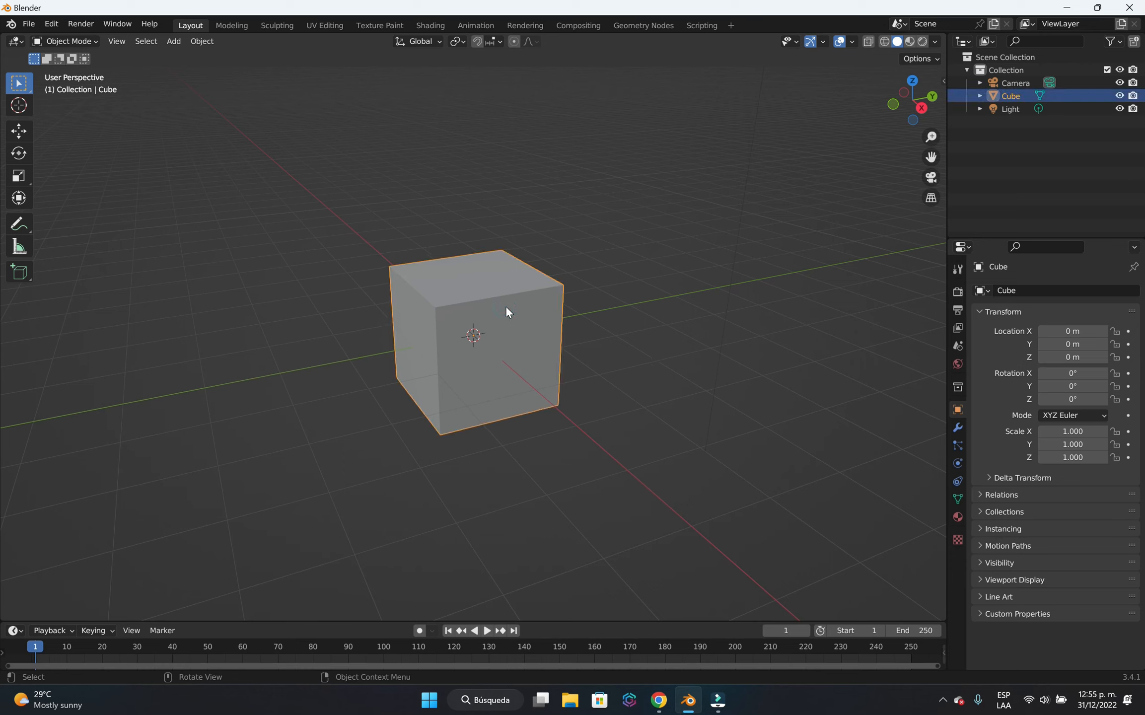
pyautogui.press('Delete')
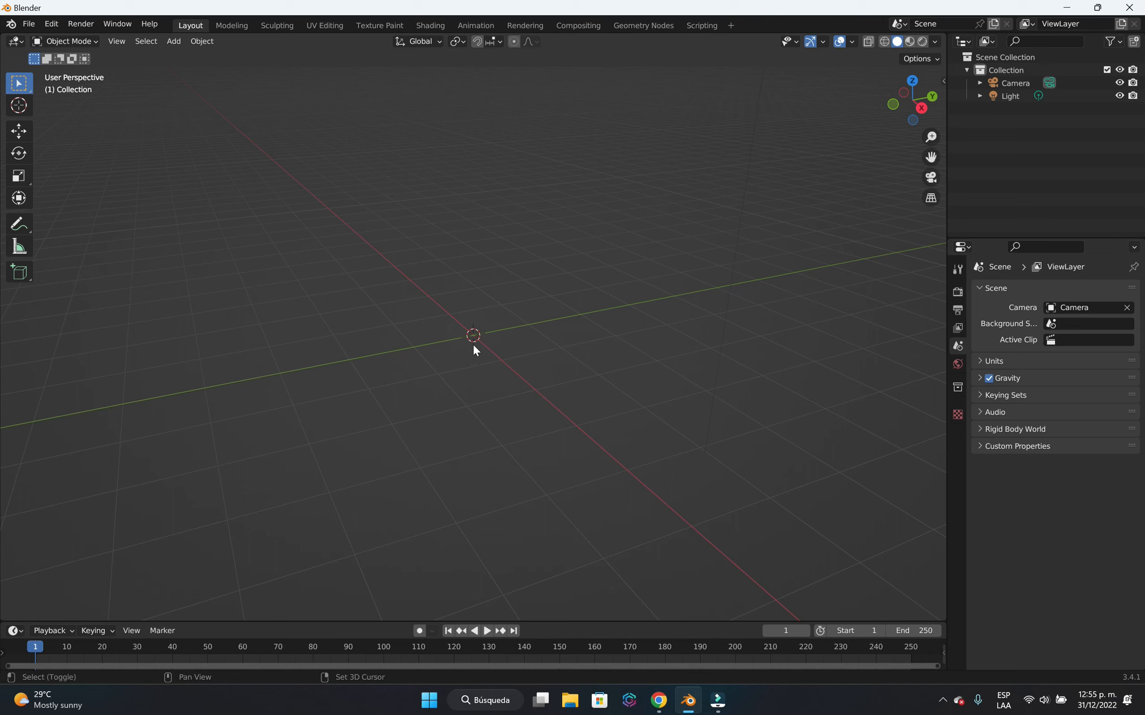
pyautogui.hotkey('shift', 'a')
pyautogui.moveTo(474, 346)
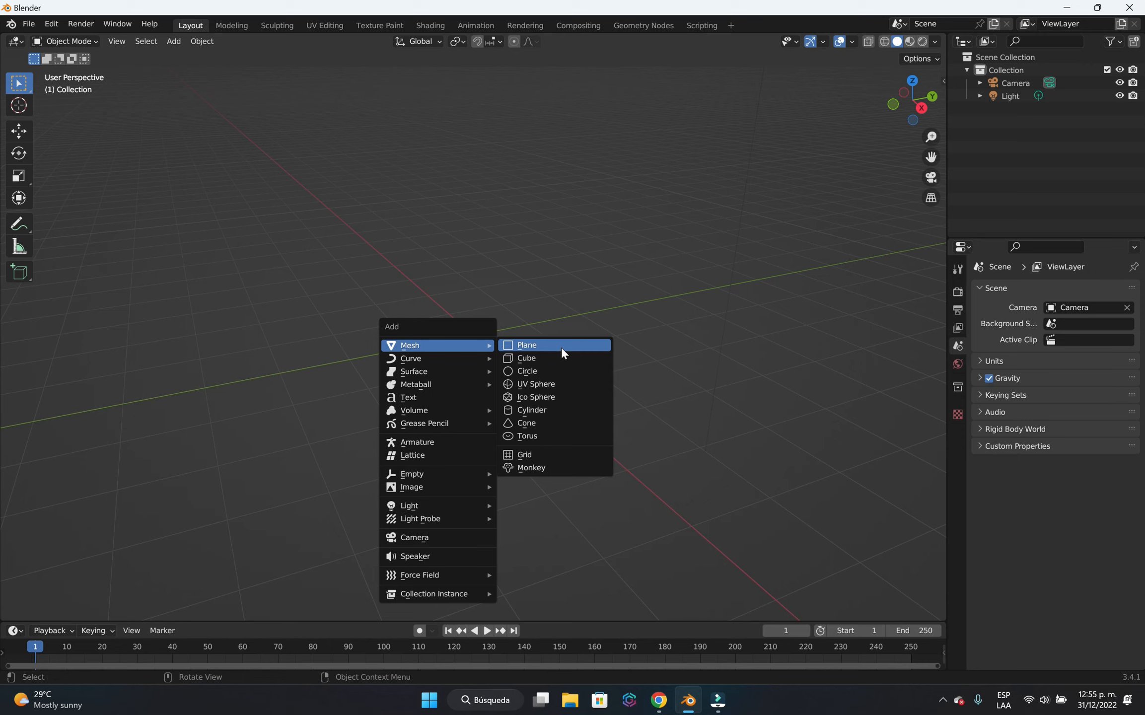
pyautogui.click(552, 364)
pyautogui.click(679, 435)
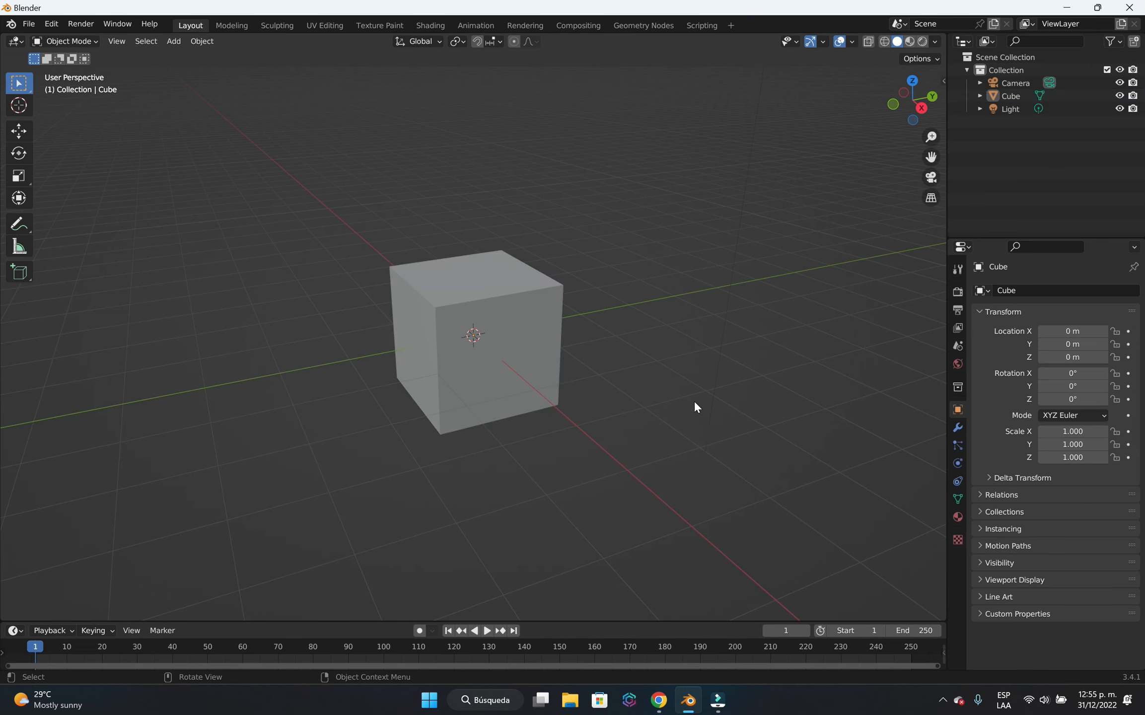
# Select the cube and show its transform and dimension values in the viewport, then deselect it.
pyautogui.moveTo(695, 404)
pyautogui.mouseDown(button='middle')
pyautogui.moveTo(613, 434)
pyautogui.moveTo(685, 412)
pyautogui.mouseUp(button='middle')
pyautogui.scroll(2, 569, 410)
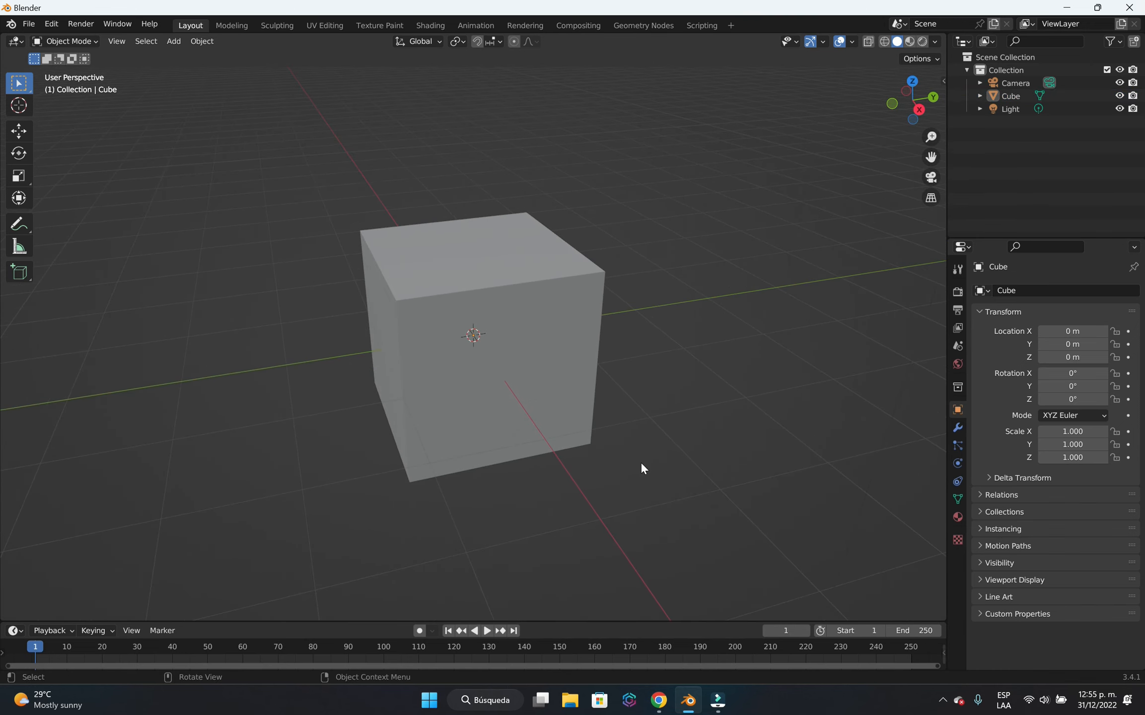
pyautogui.click(479, 312)
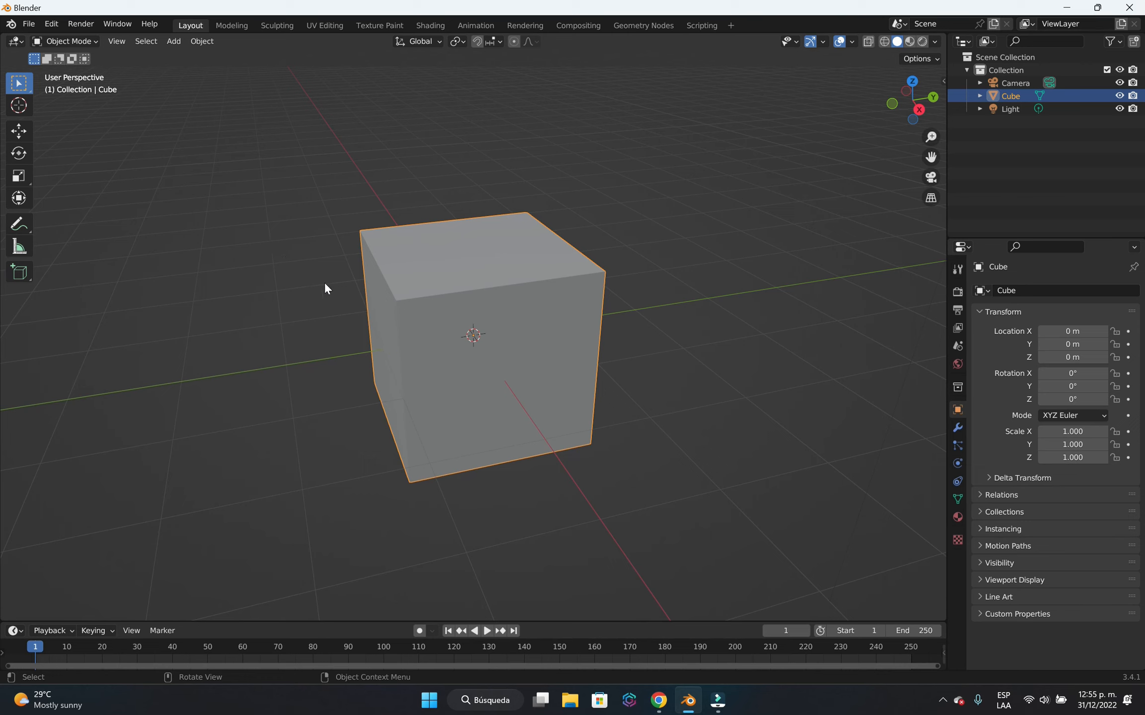
pyautogui.press('Tab')
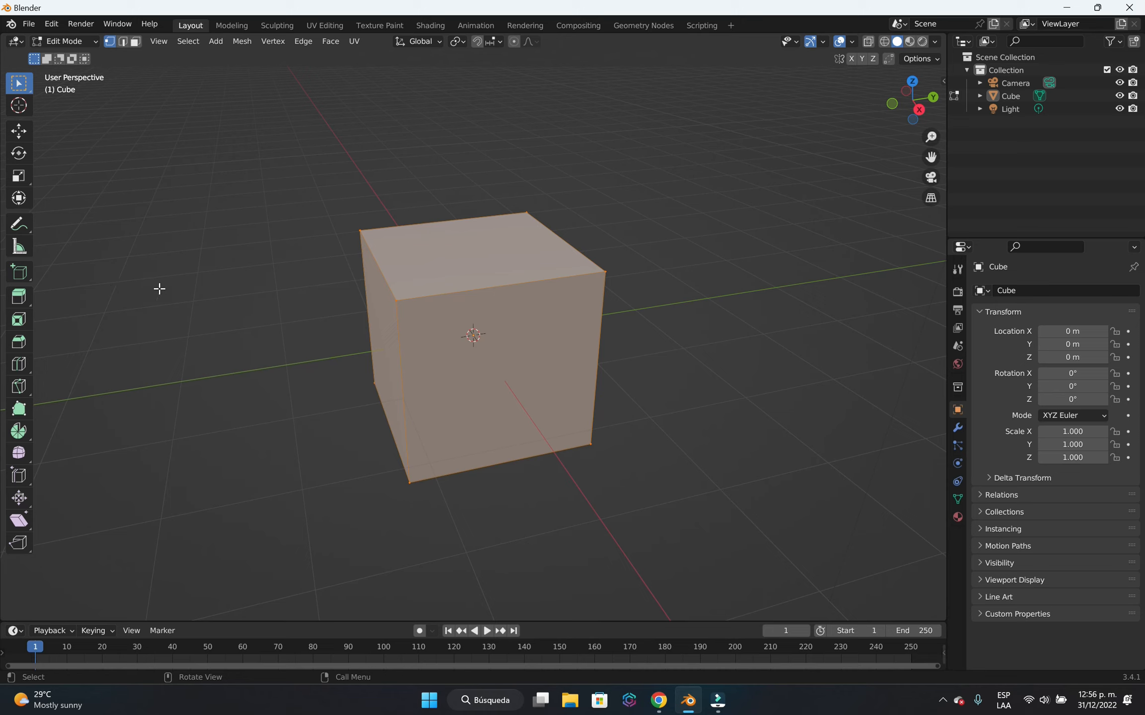
pyautogui.press('Tab')
pyautogui.click(492, 285)
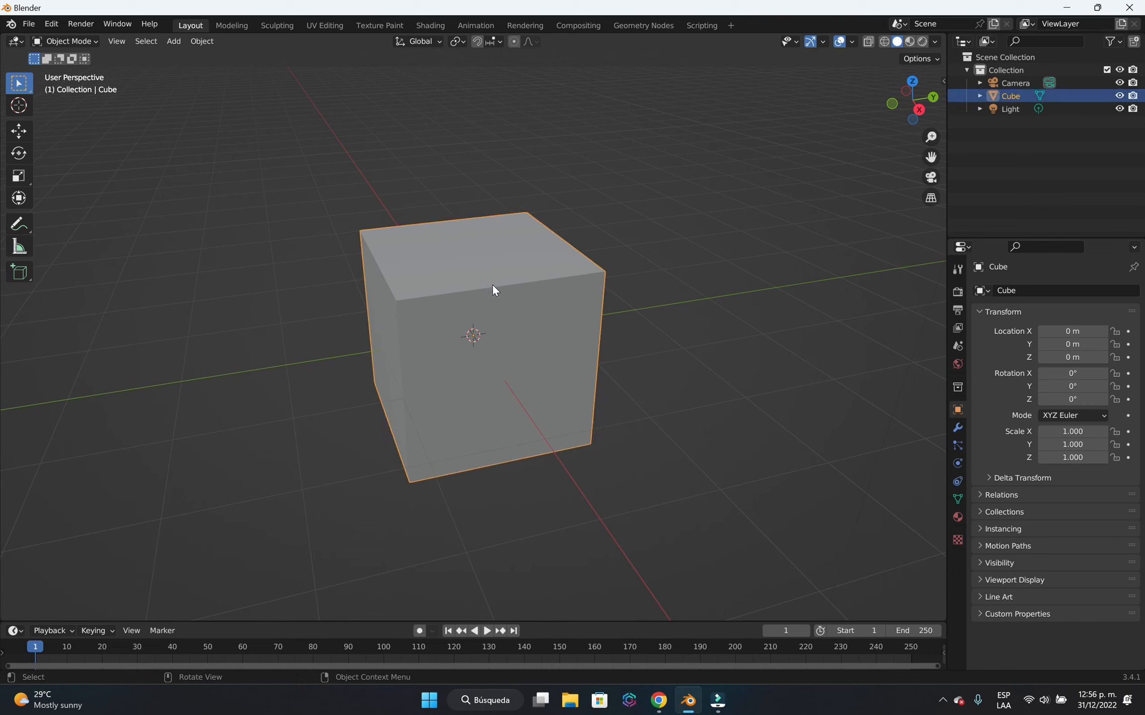
pyautogui.press('n')
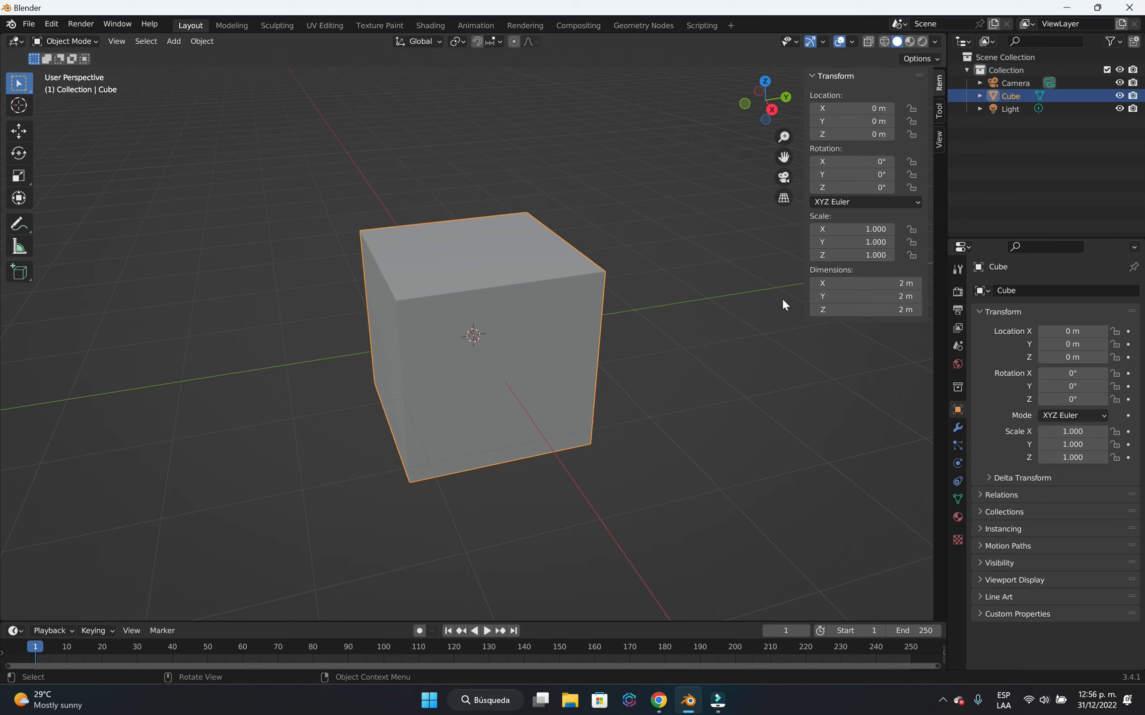
pyautogui.click(268, 323)
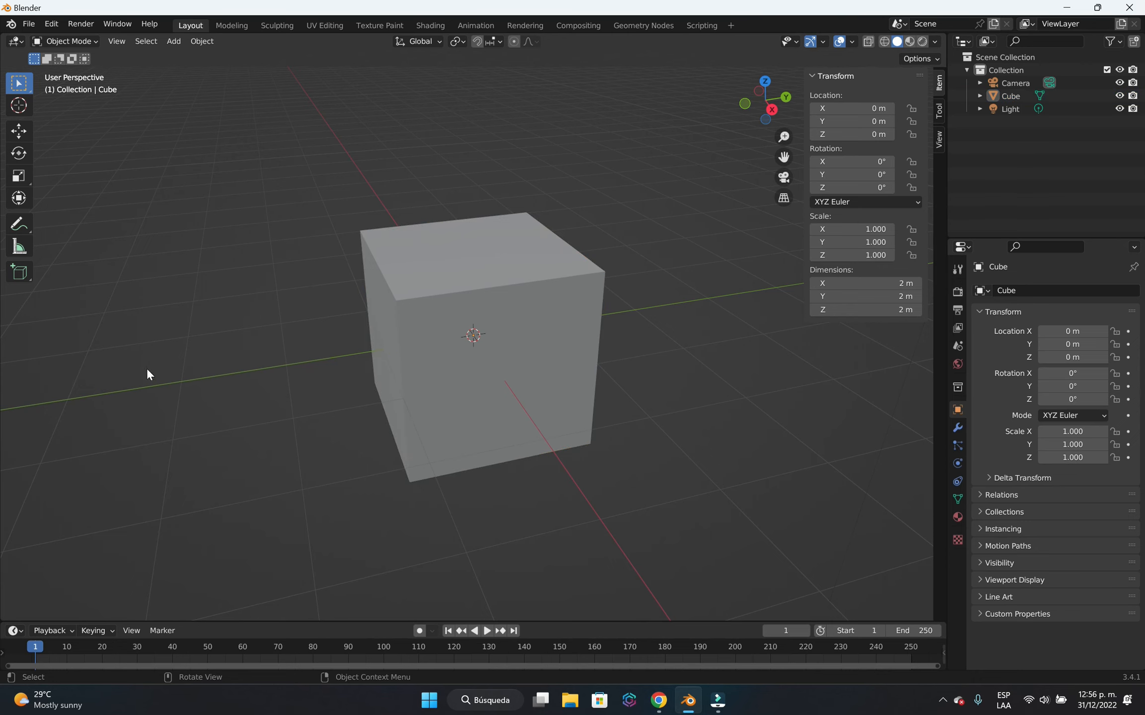
# Enter Edit Mode on the cube and activate the Scale tool.
pyautogui.press('Tab')
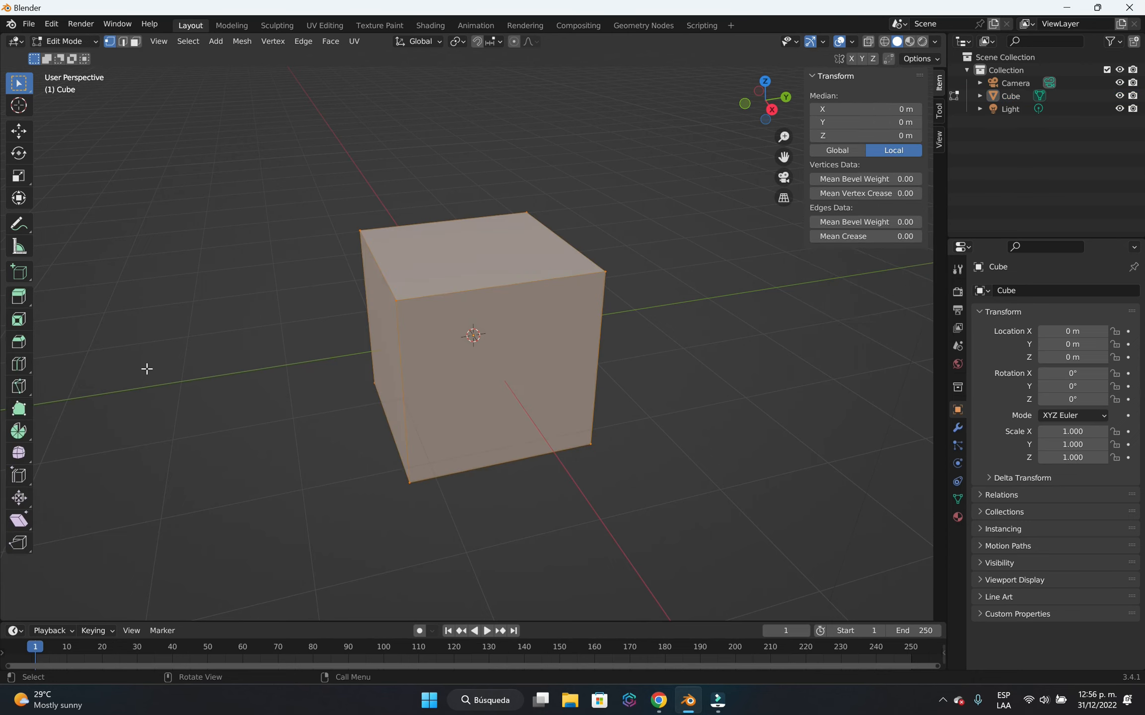
pyautogui.press('Tab')
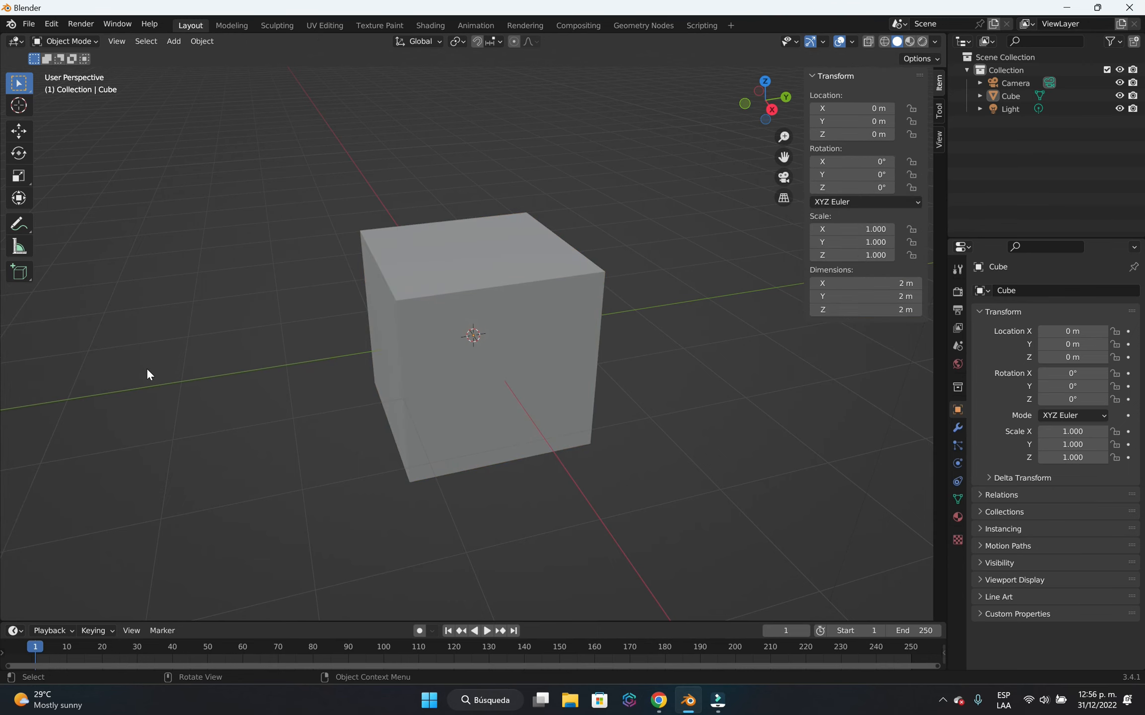
pyautogui.press('Tab')
pyautogui.scroll(-1, 479, 420)
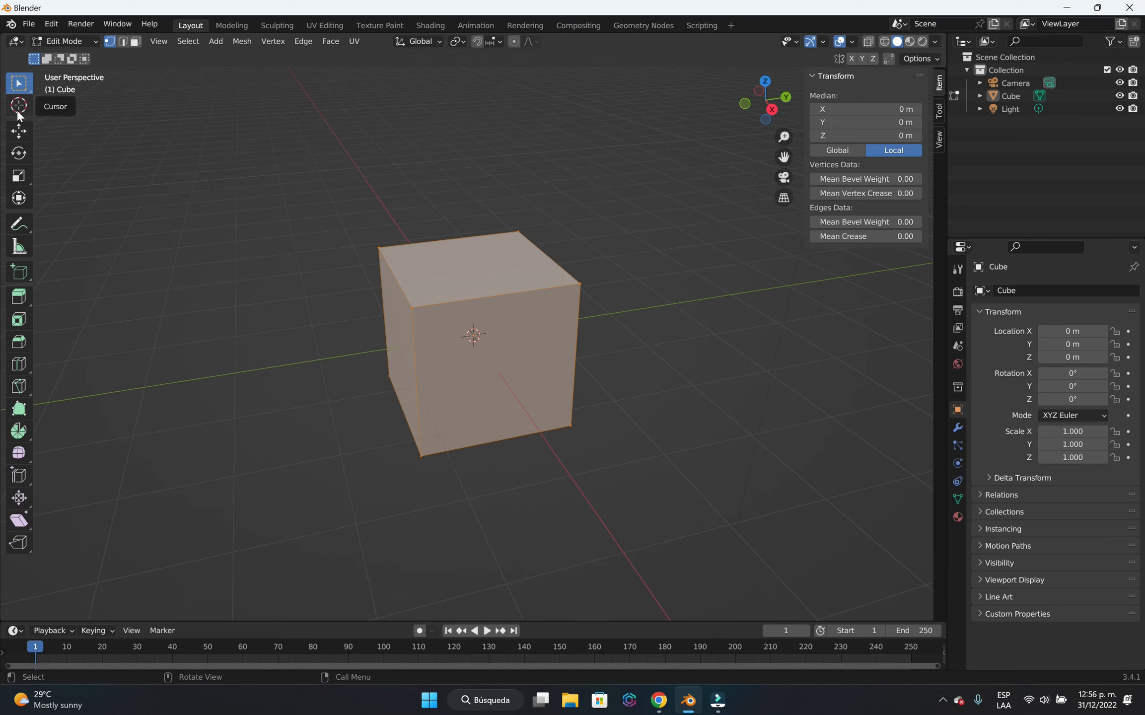
pyautogui.click(19, 175)
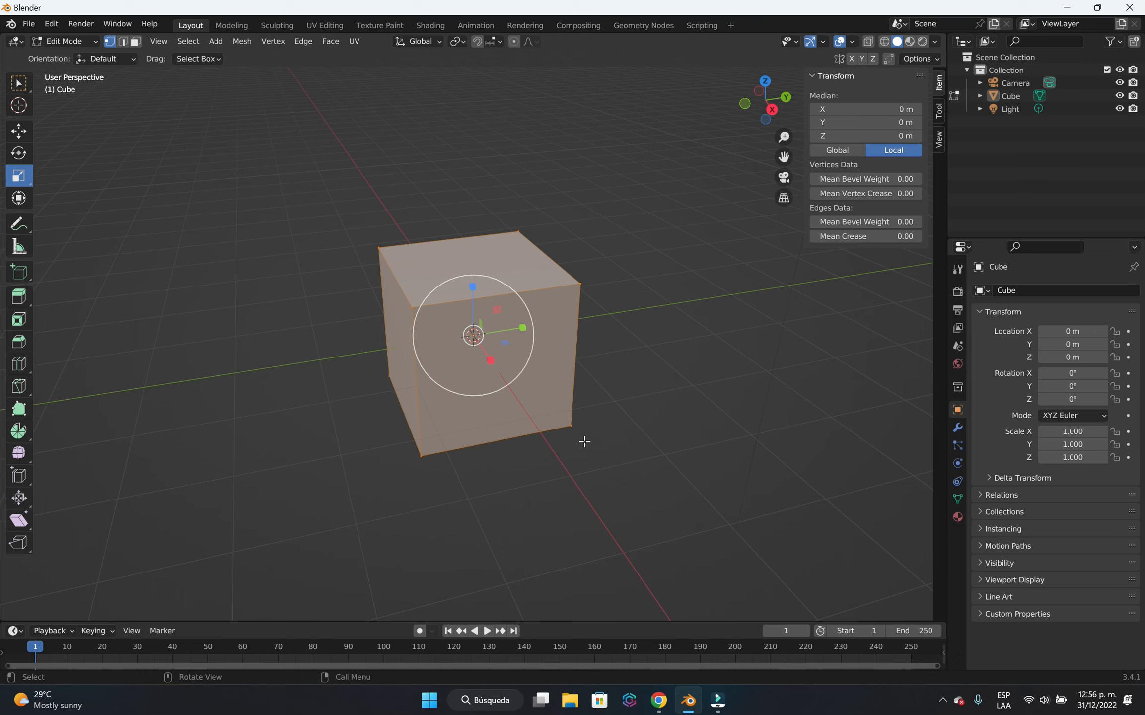
pyautogui.scroll(-1, 584, 442)
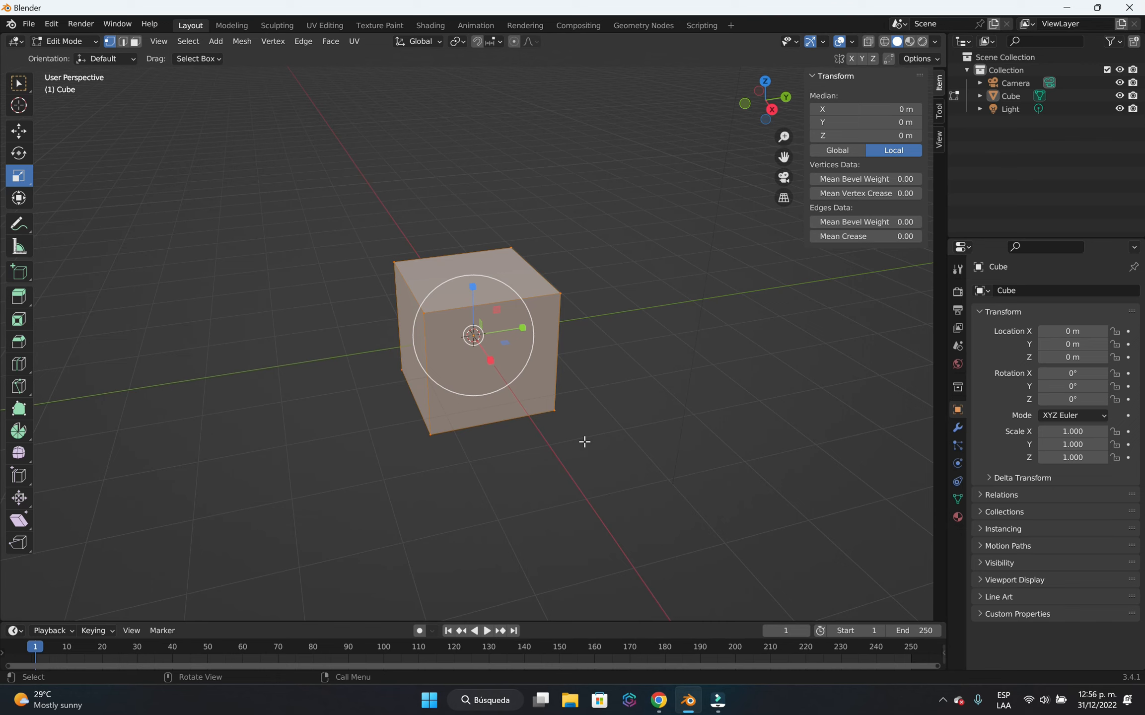
pyautogui.press('s')
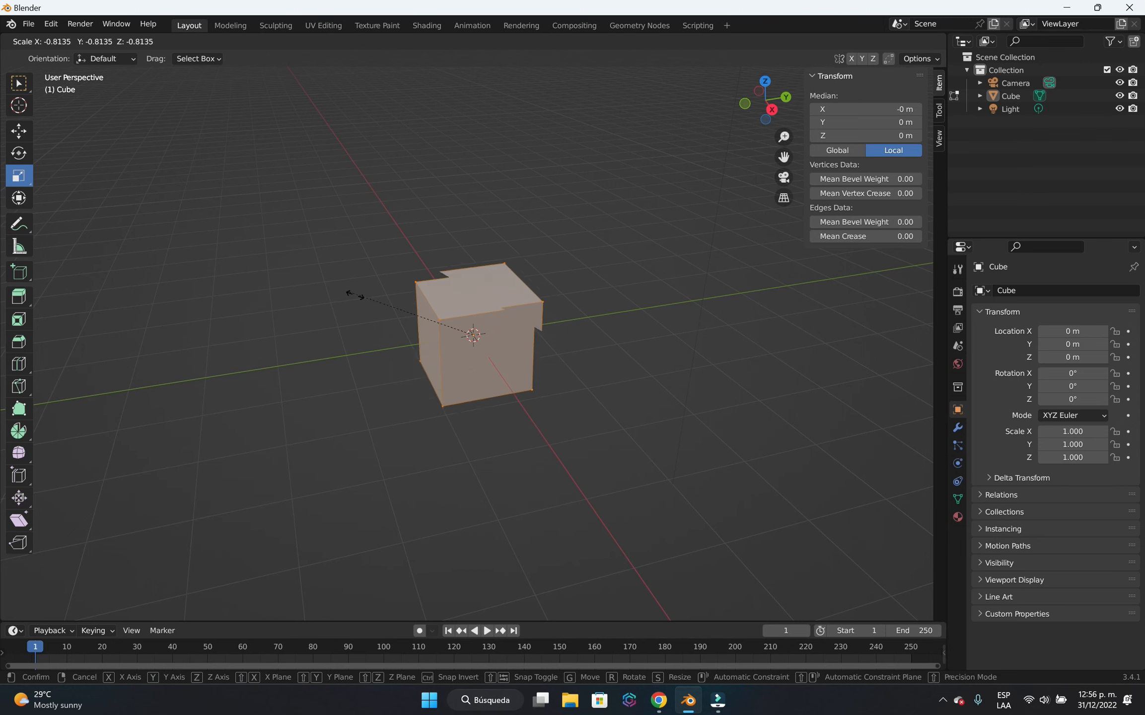
pyautogui.rightClick(445, 325)
# Scale the cube's mesh along X to about 0.49 m thick and return to Object Mode.
pyautogui.moveTo(577, 491); pyautogui.dragTo(608, 481, button='middle')
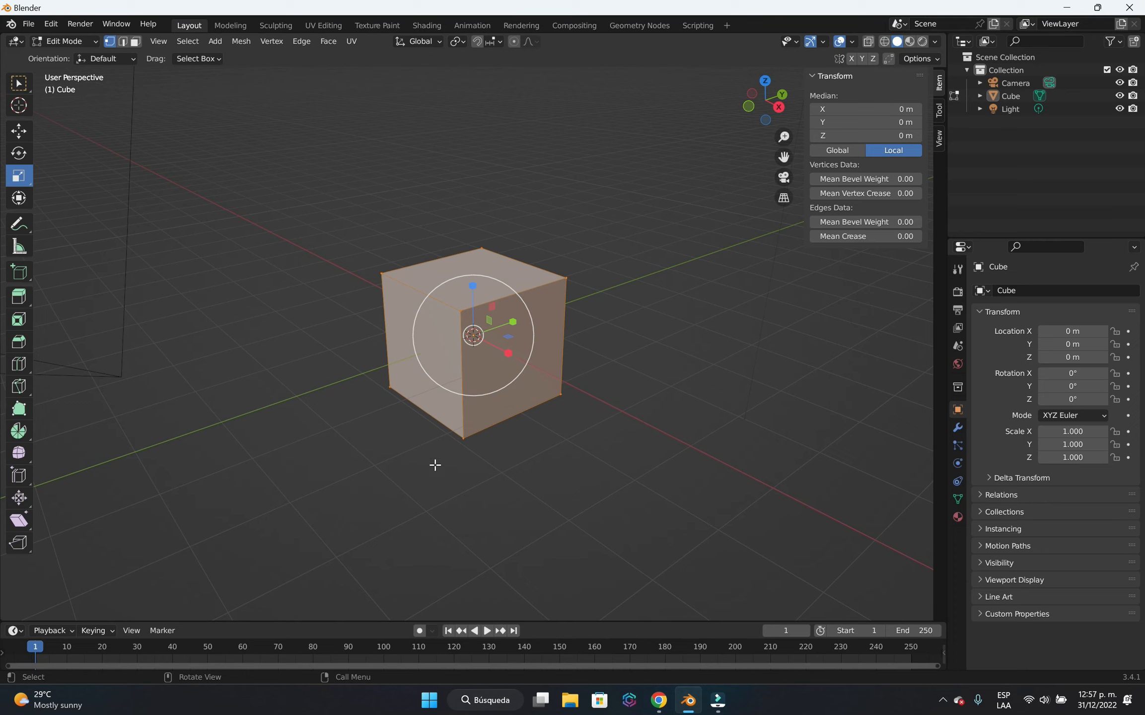
pyautogui.press('s')
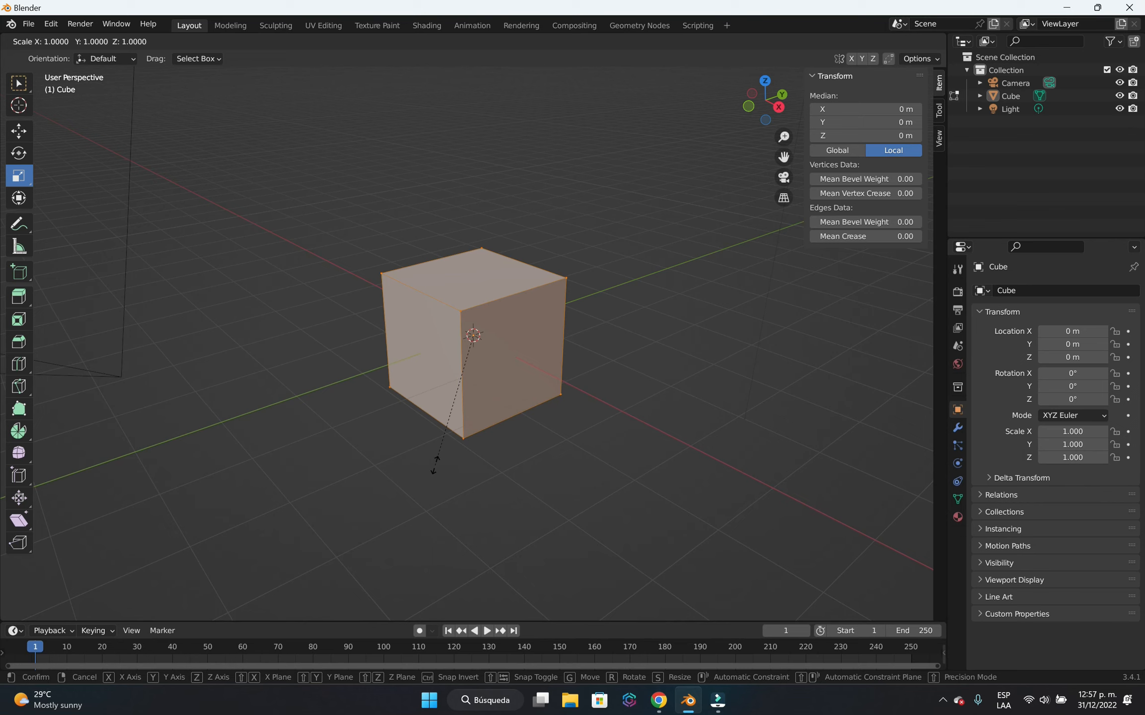
pyautogui.press('x')
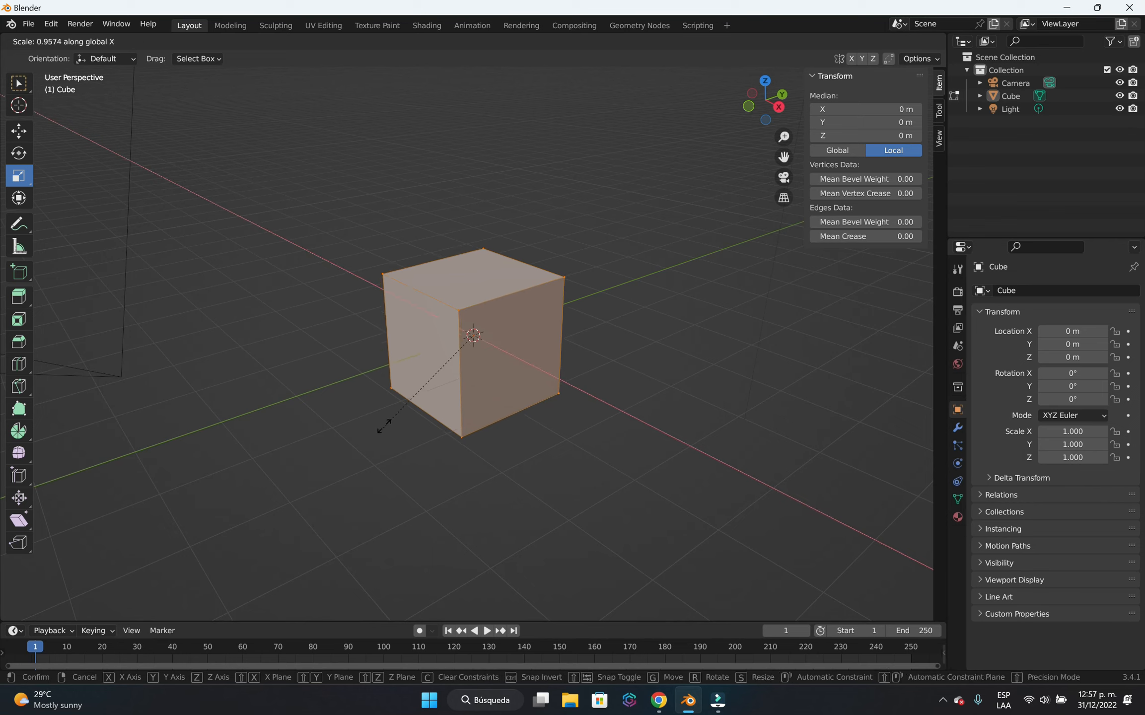
pyautogui.click(453, 362)
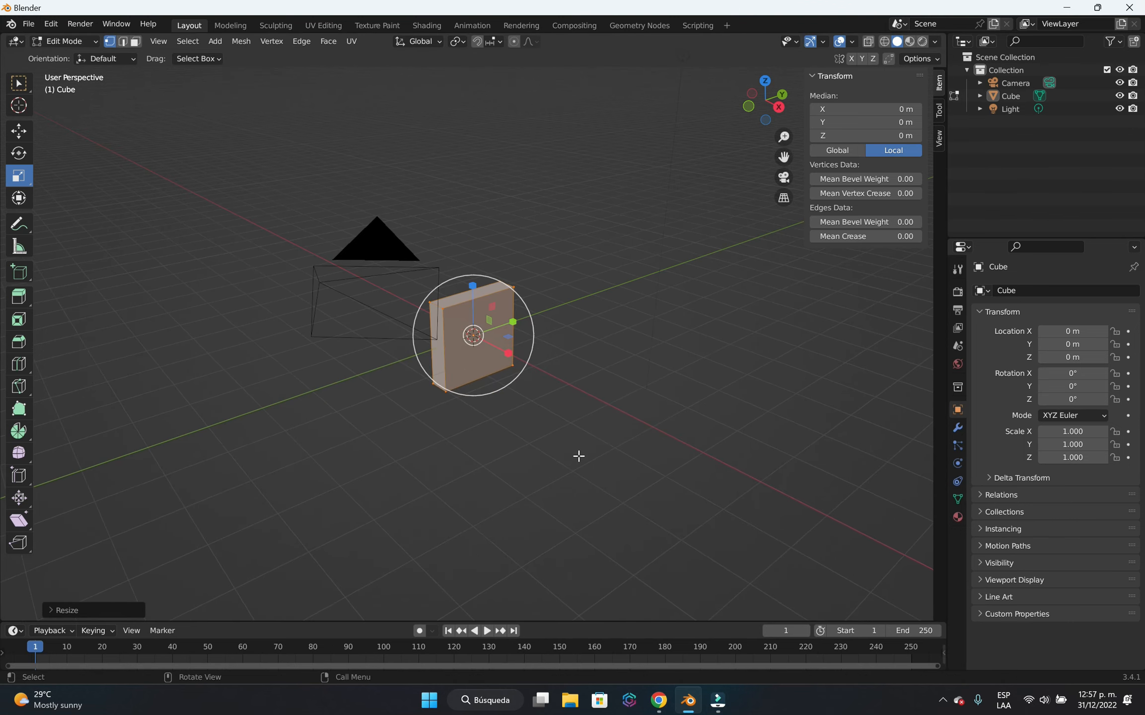
pyautogui.press('Tab')
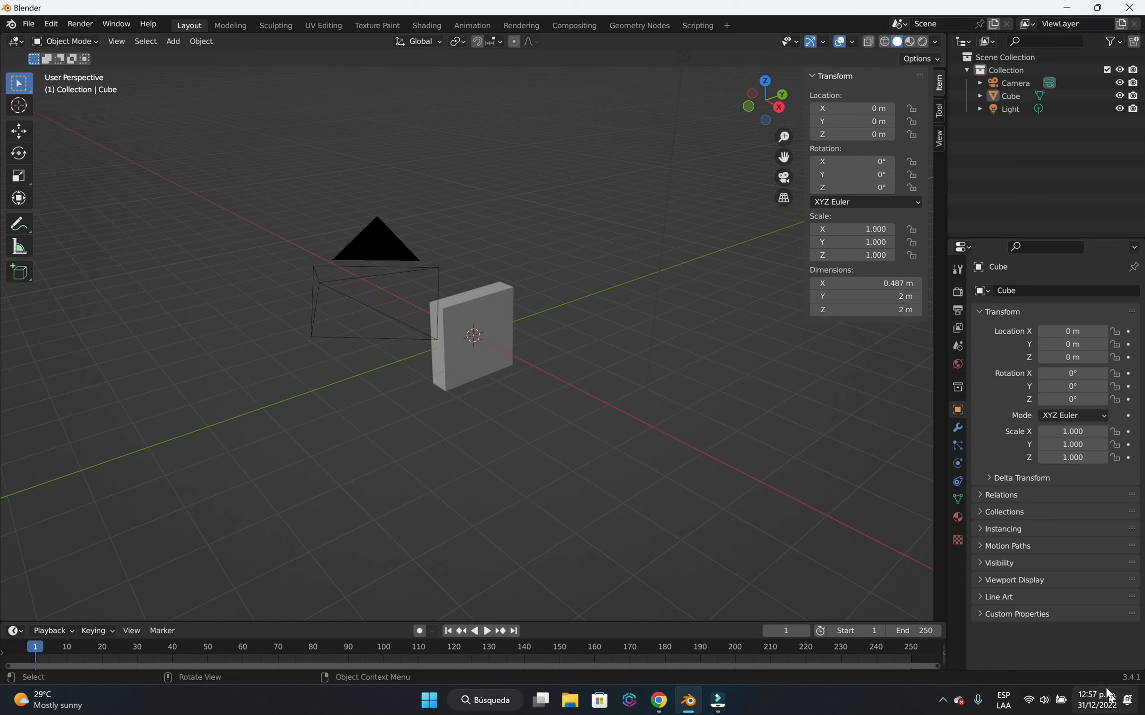
# Add a second cube mesh at the origin.
pyautogui.hotkey('shift', 'a')
pyautogui.moveTo(565, 449)
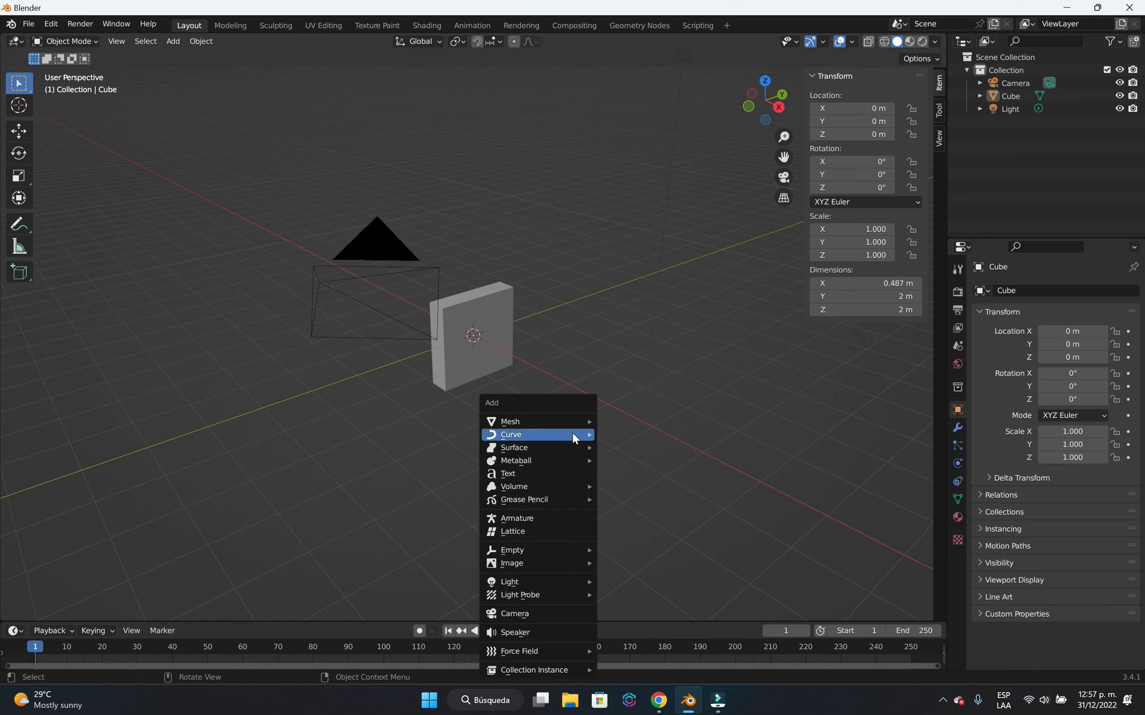
pyautogui.moveTo(570, 423)
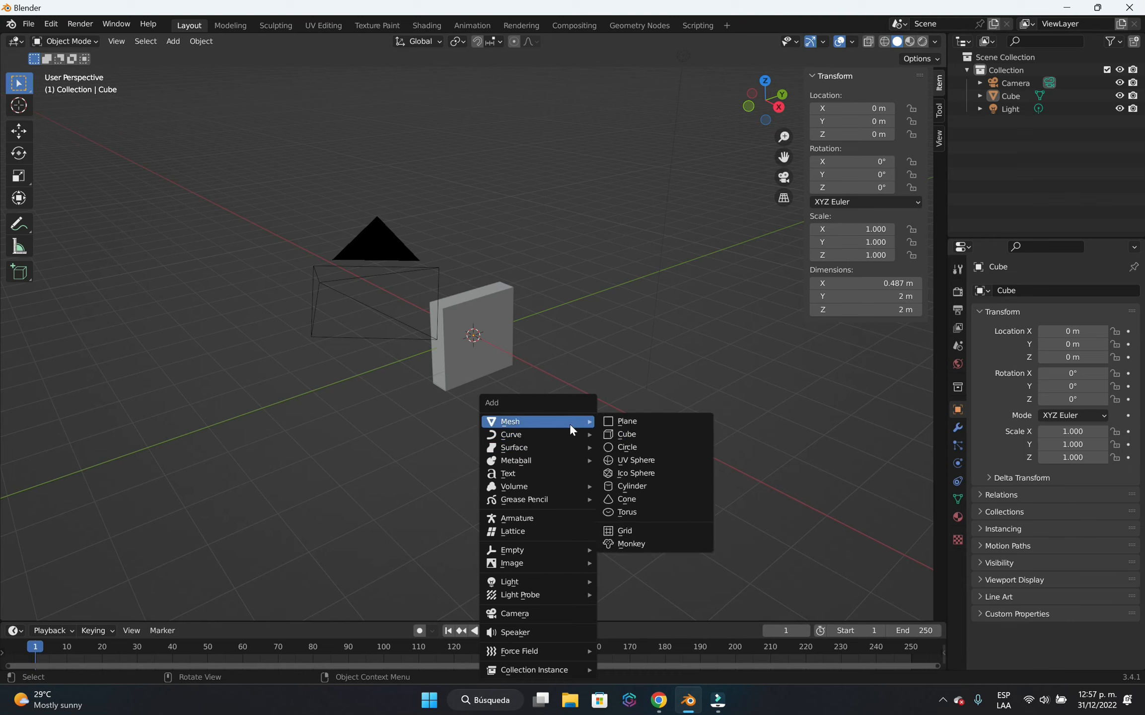
pyautogui.click(640, 440)
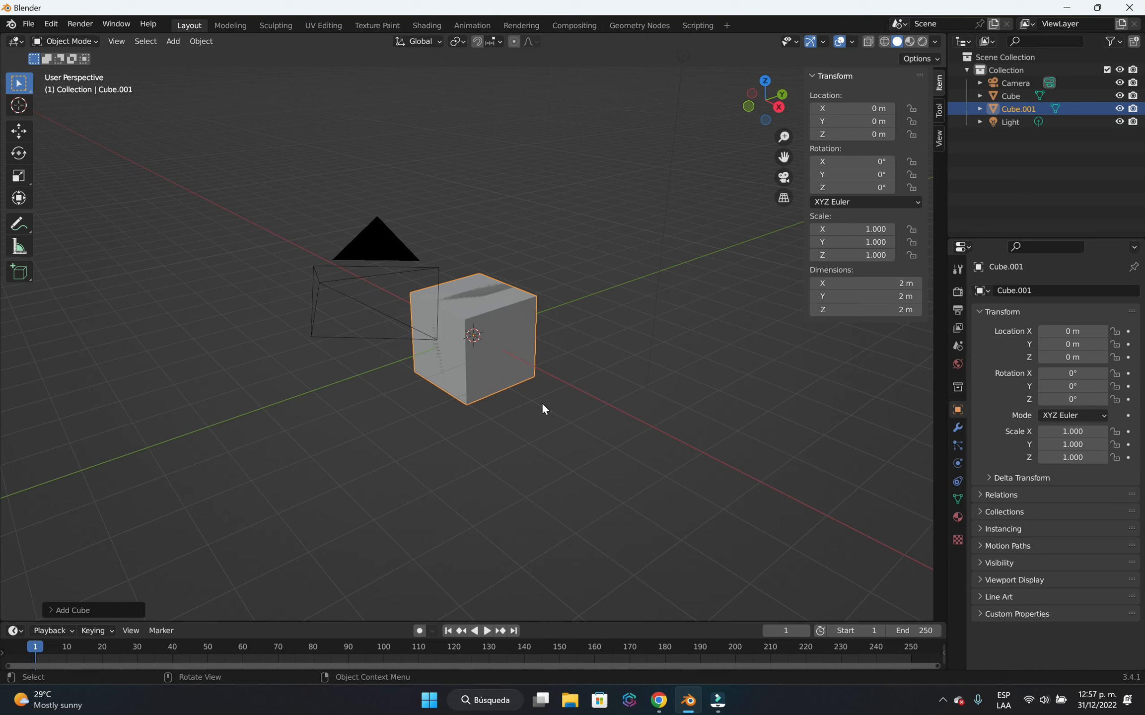
# In Edit Mode, flatten the second cube along Z to about 0.15 of its height and move it about 1.92 m along X.
pyautogui.press('Tab')
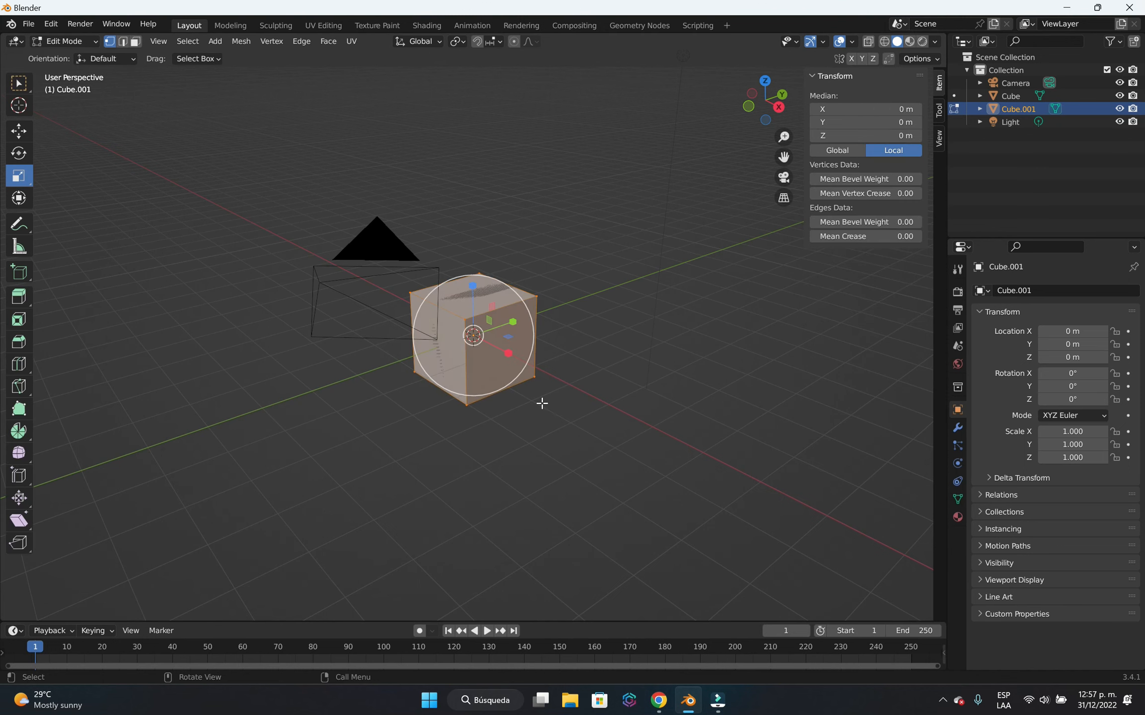
pyautogui.press('s')
pyautogui.press('z')
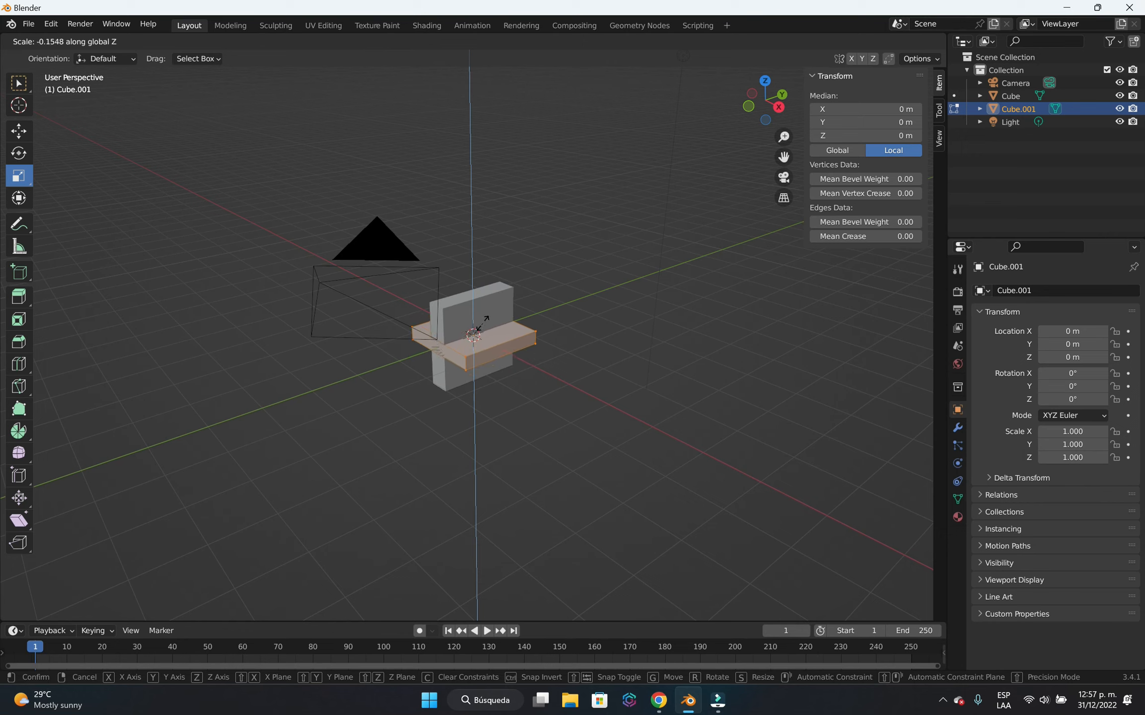
pyautogui.click(482, 323)
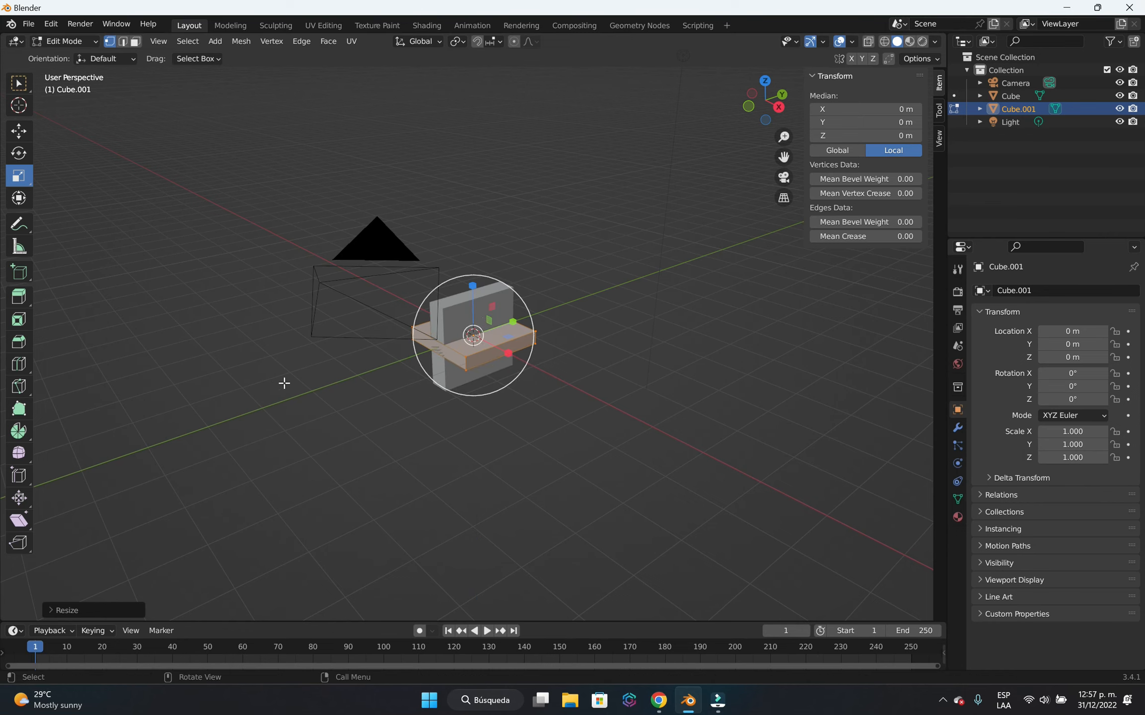
pyautogui.click(19, 132)
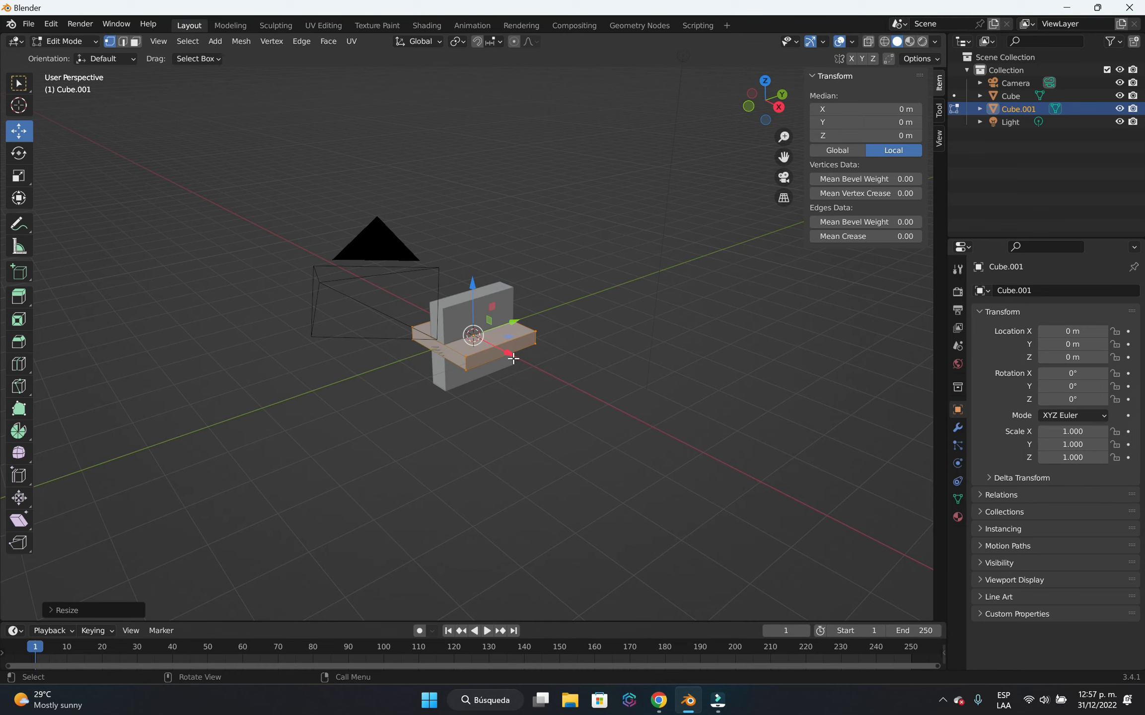
pyautogui.moveTo(508, 353); pyautogui.dragTo(571, 380)
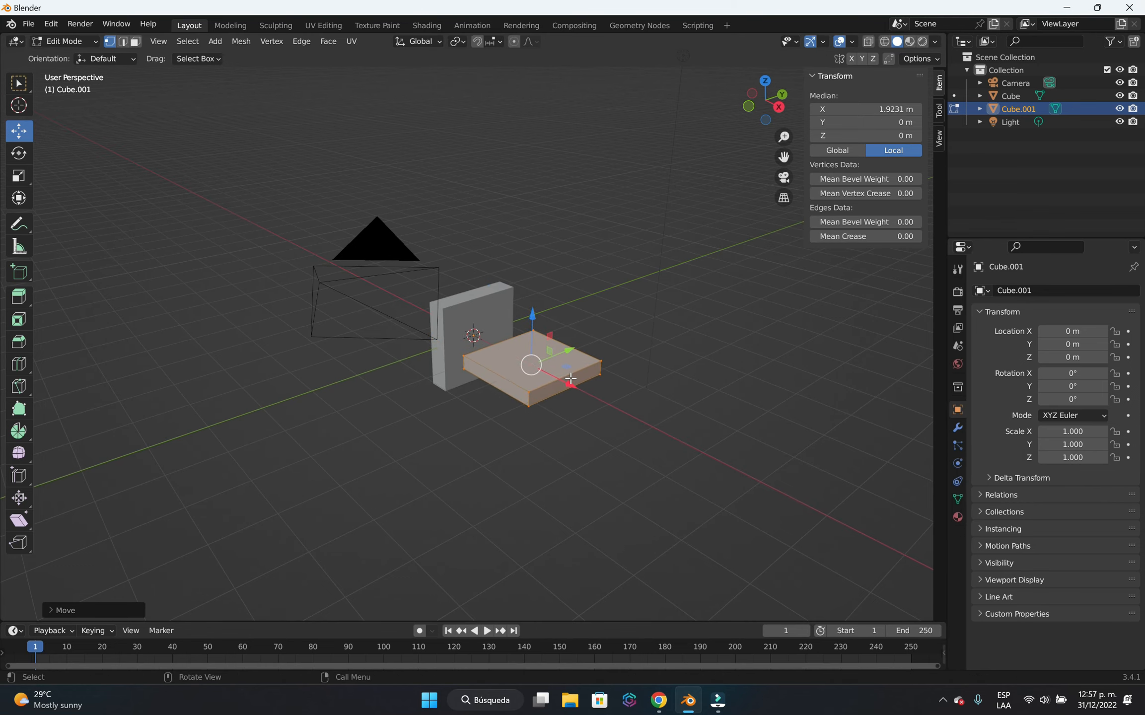
pyautogui.scroll(2, 591, 391)
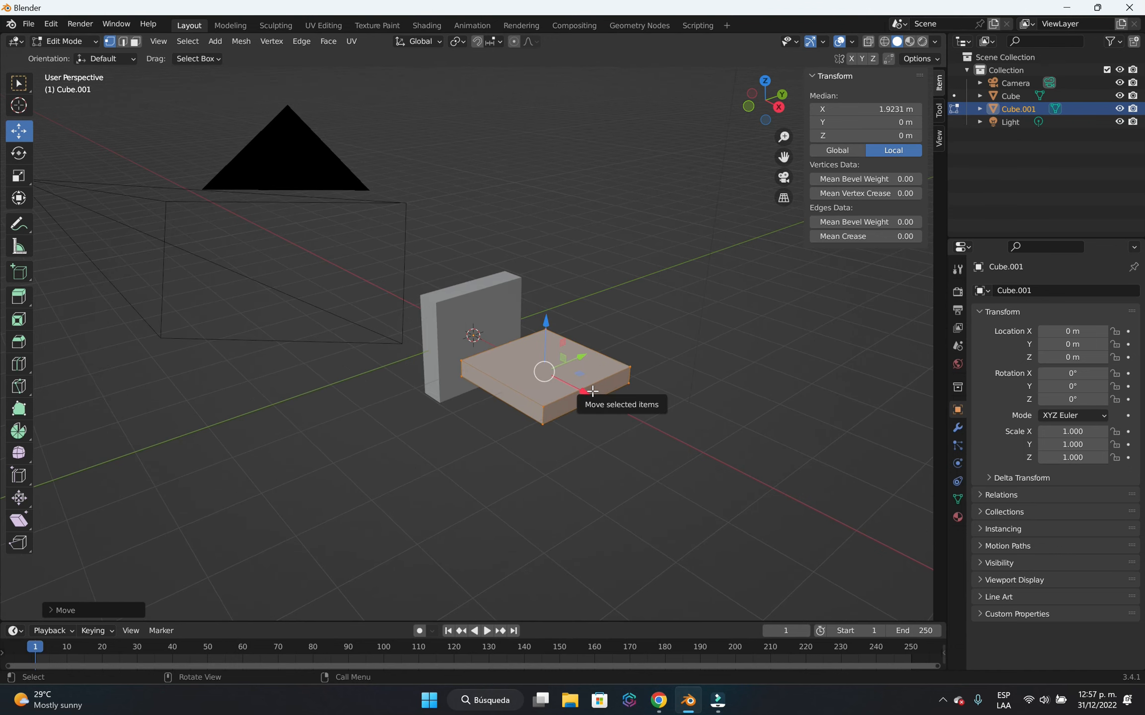
pyautogui.press('g')
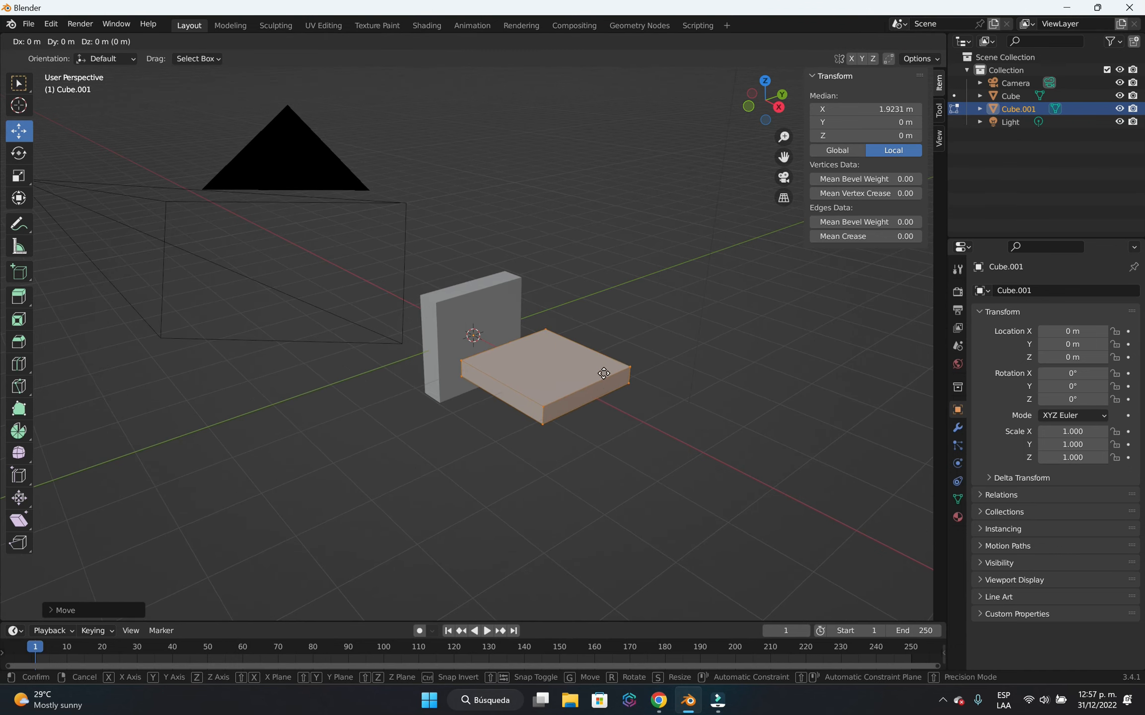
pyautogui.rightClick(553, 364)
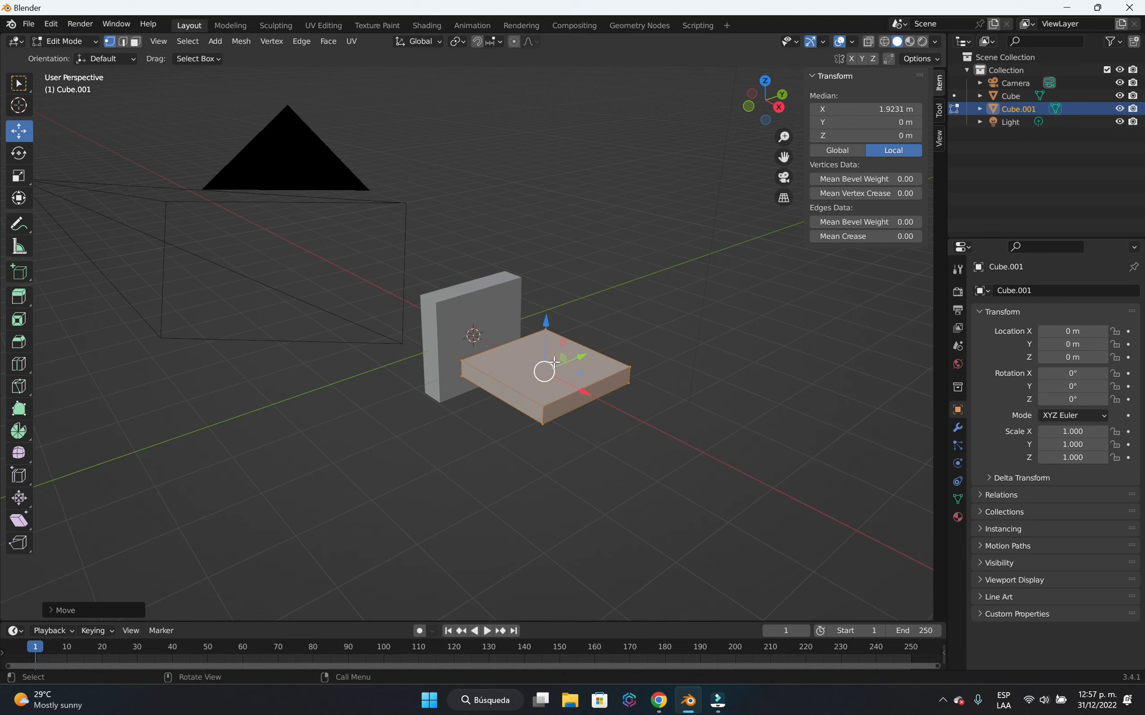
pyautogui.press('g')
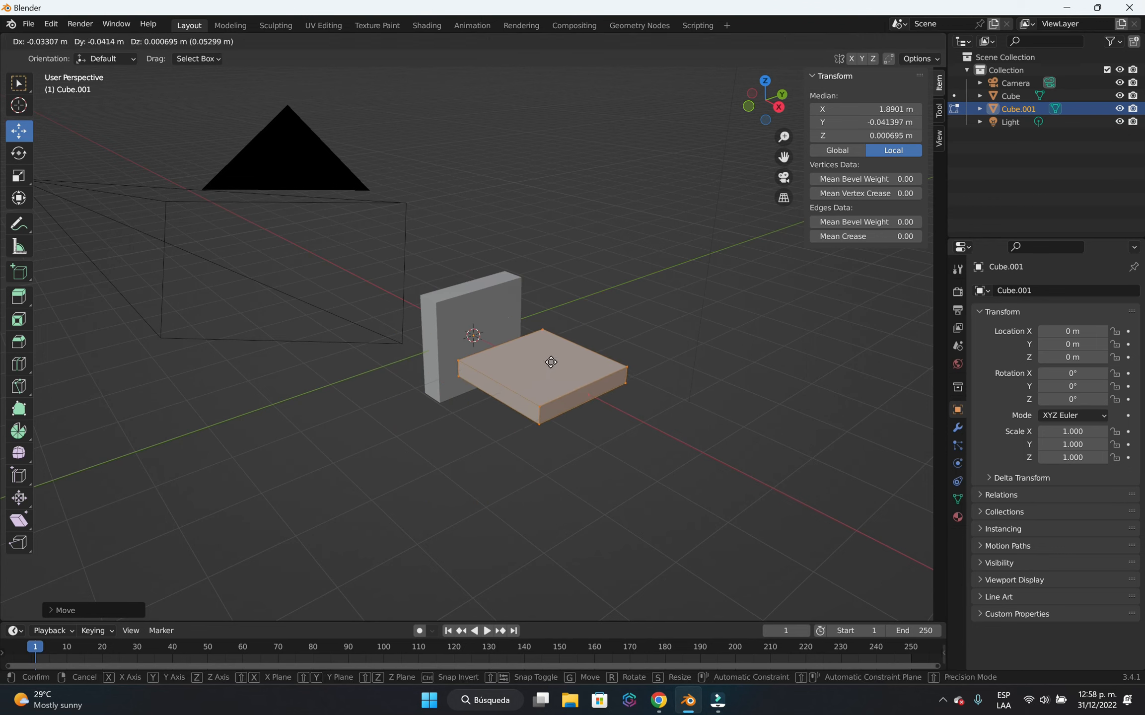
pyautogui.press('g')
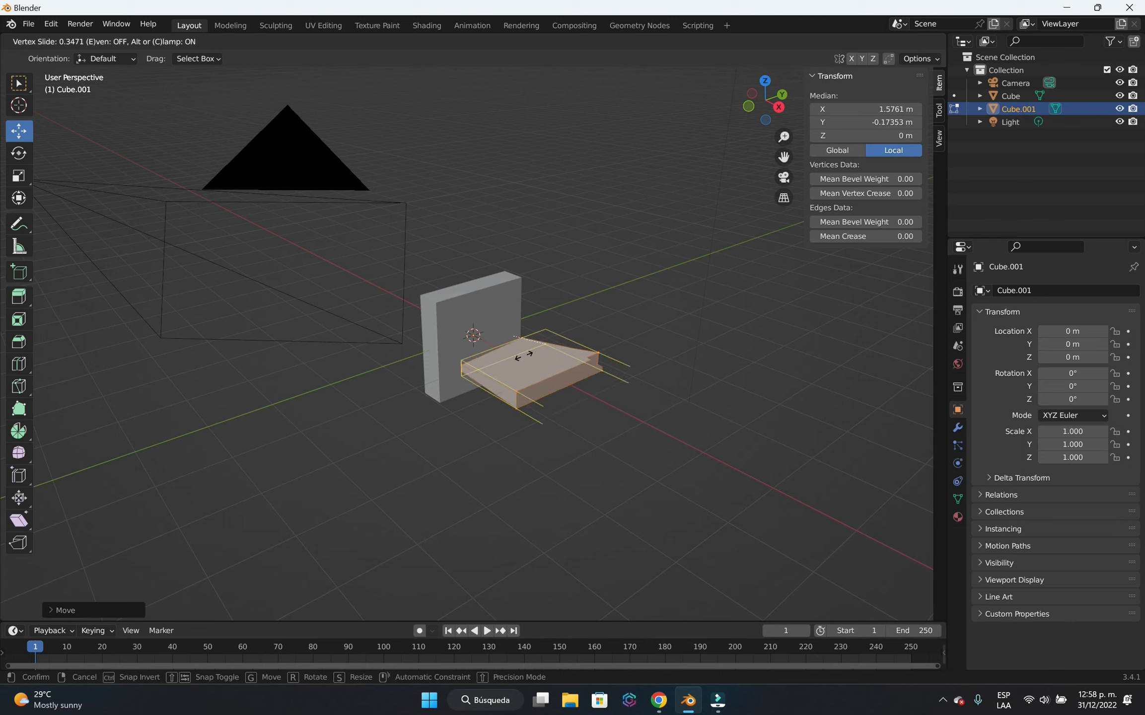
pyautogui.click(564, 362)
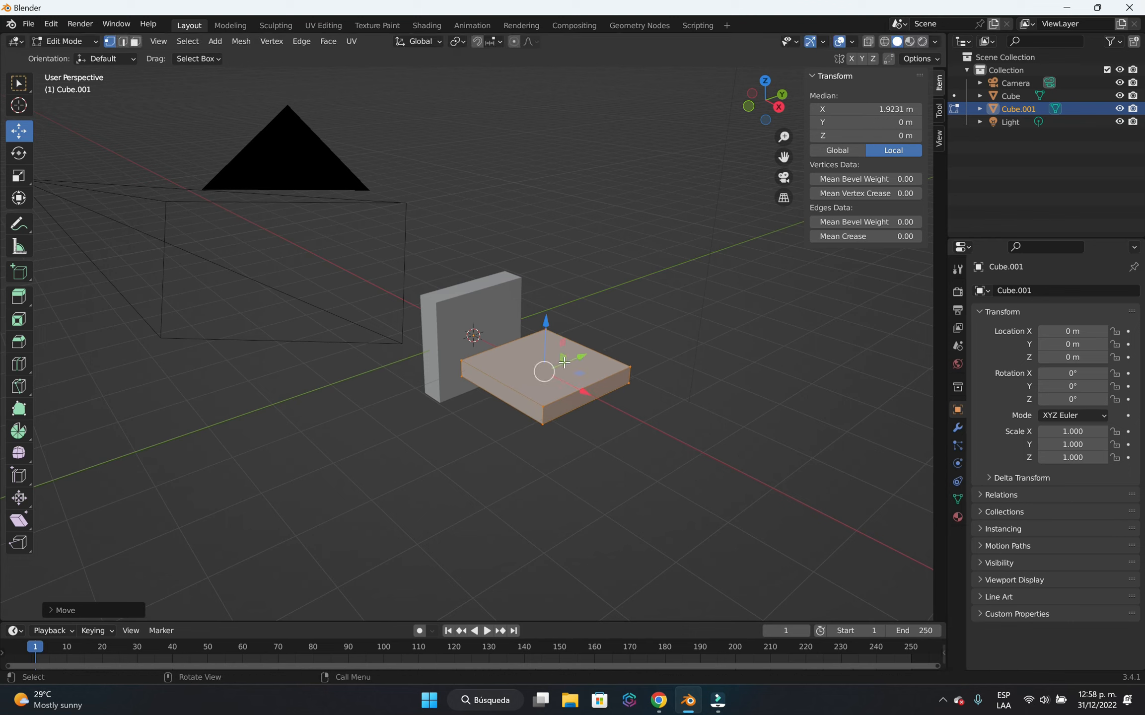
# Move the flat slab about -0.75 m along X and about -0.85 m along Z, to the foot of the upright block.
pyautogui.press('g')
pyautogui.press('x')
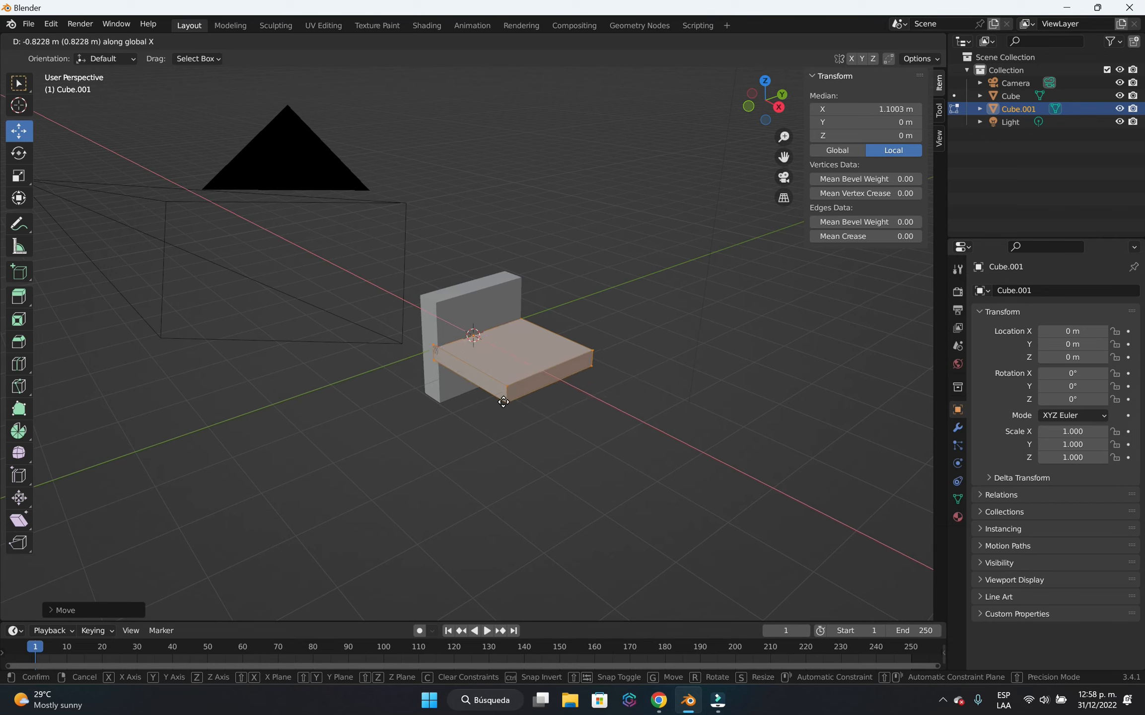
pyautogui.click(504, 407)
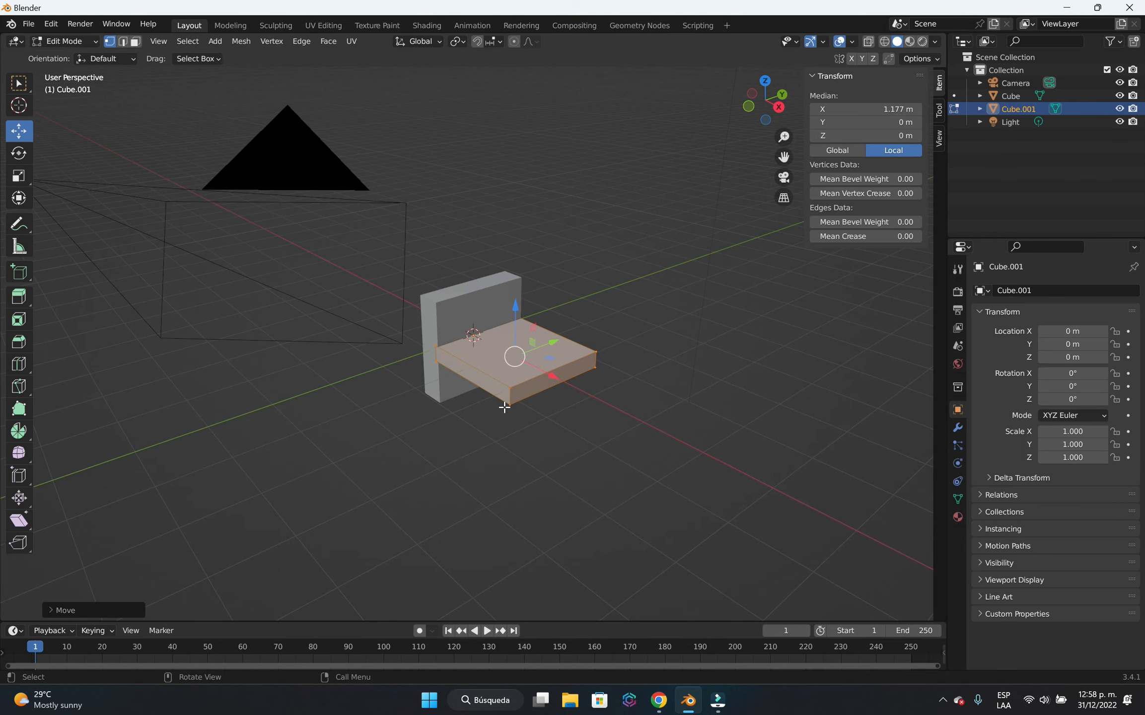
pyautogui.press('g')
pyautogui.press('z')
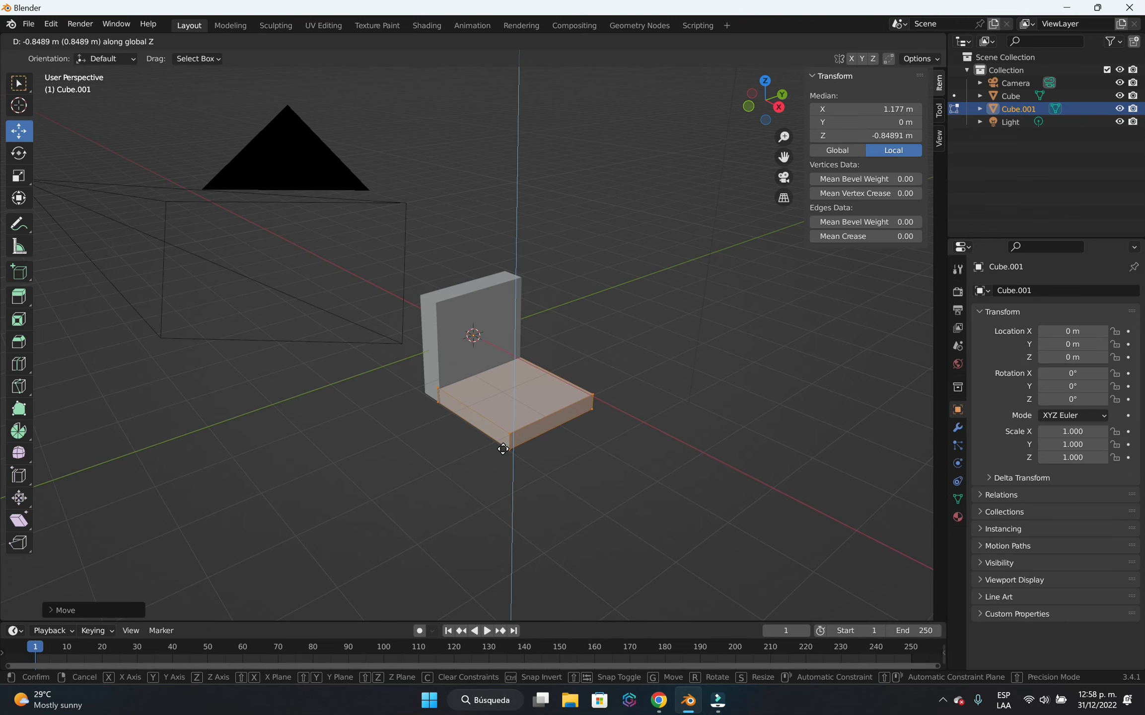
pyautogui.click(502, 448)
# Lengthen the slab along X to about 3.8 m, shift it about 0.52 m along X, and return to Object Mode with nothing selected.
pyautogui.moveTo(585, 475); pyautogui.dragTo(404, 449, button='middle')
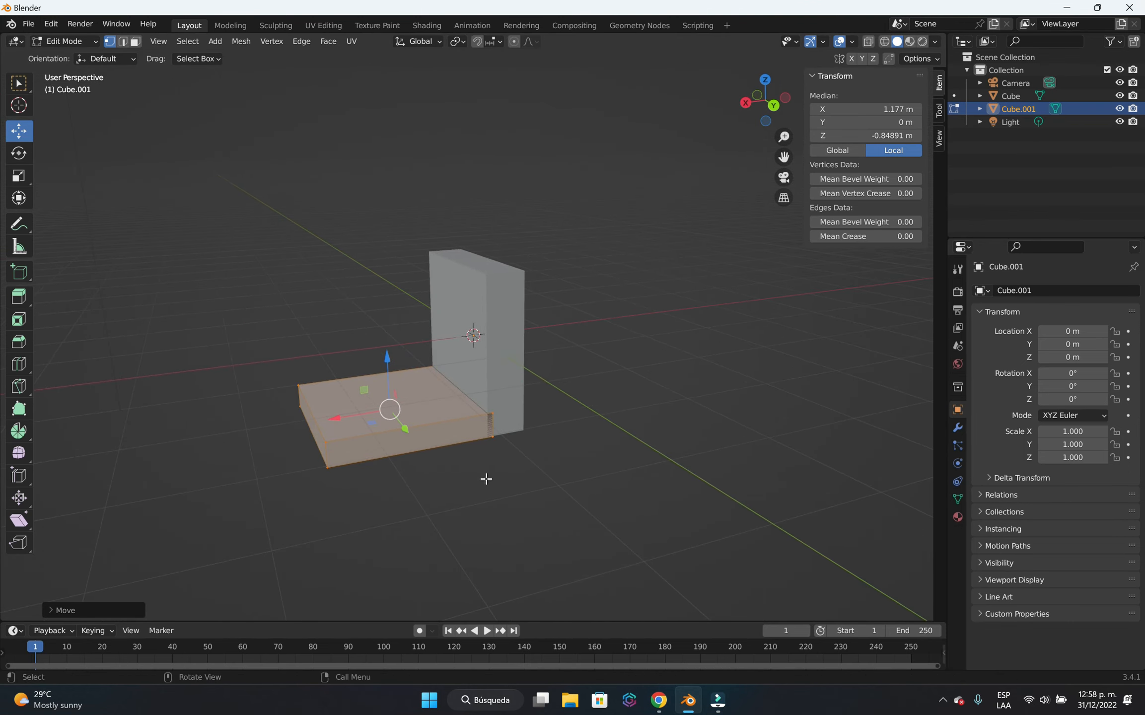
pyautogui.moveTo(480, 478)
pyautogui.mouseDown(button='middle')
pyautogui.moveTo(450, 472)
pyautogui.moveTo(523, 467)
pyautogui.moveTo(468, 546)
pyautogui.moveTo(465, 466)
pyautogui.mouseUp(button='middle')
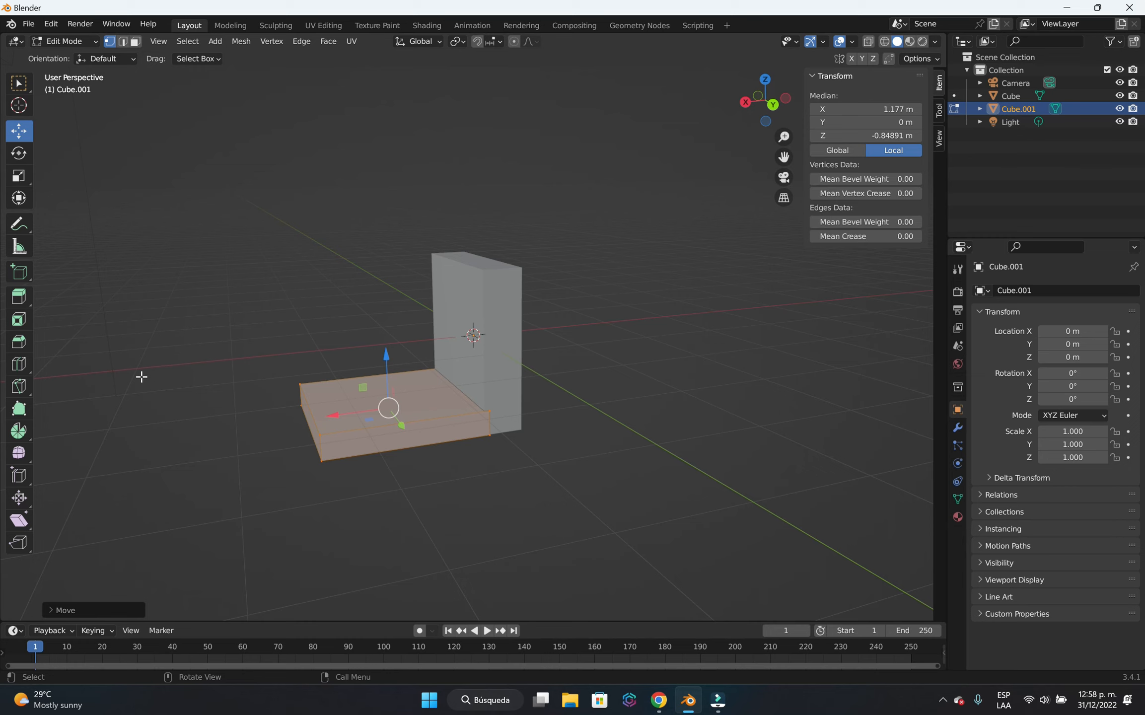
pyautogui.press('s')
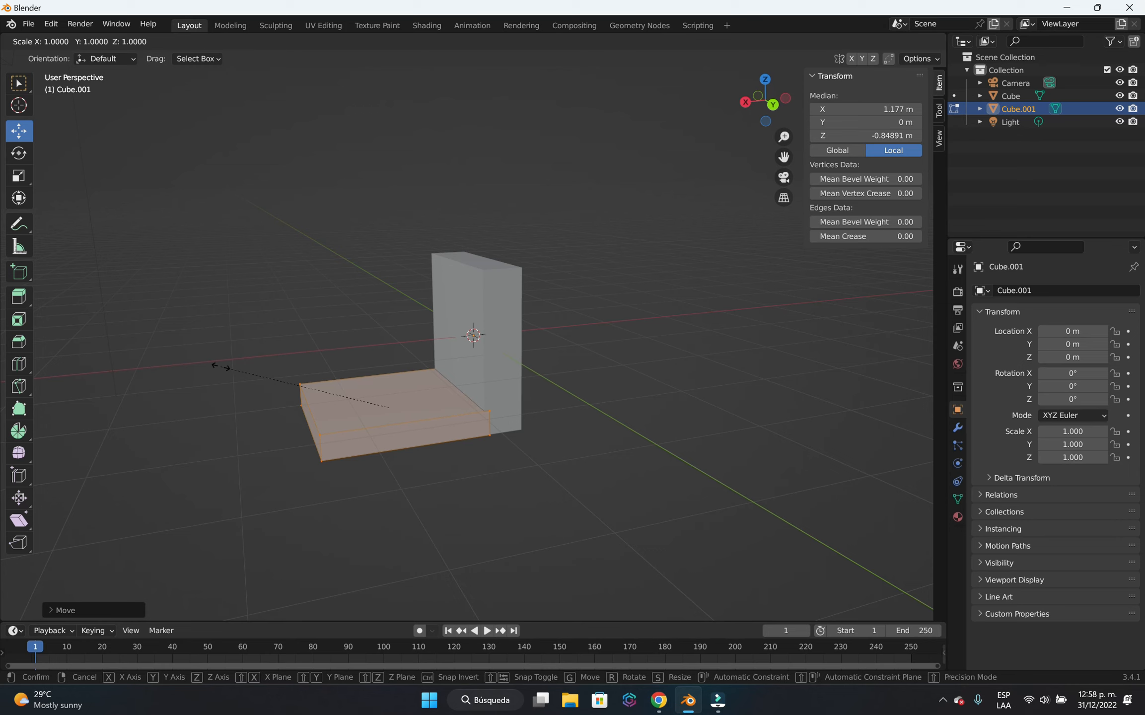
pyautogui.press('x')
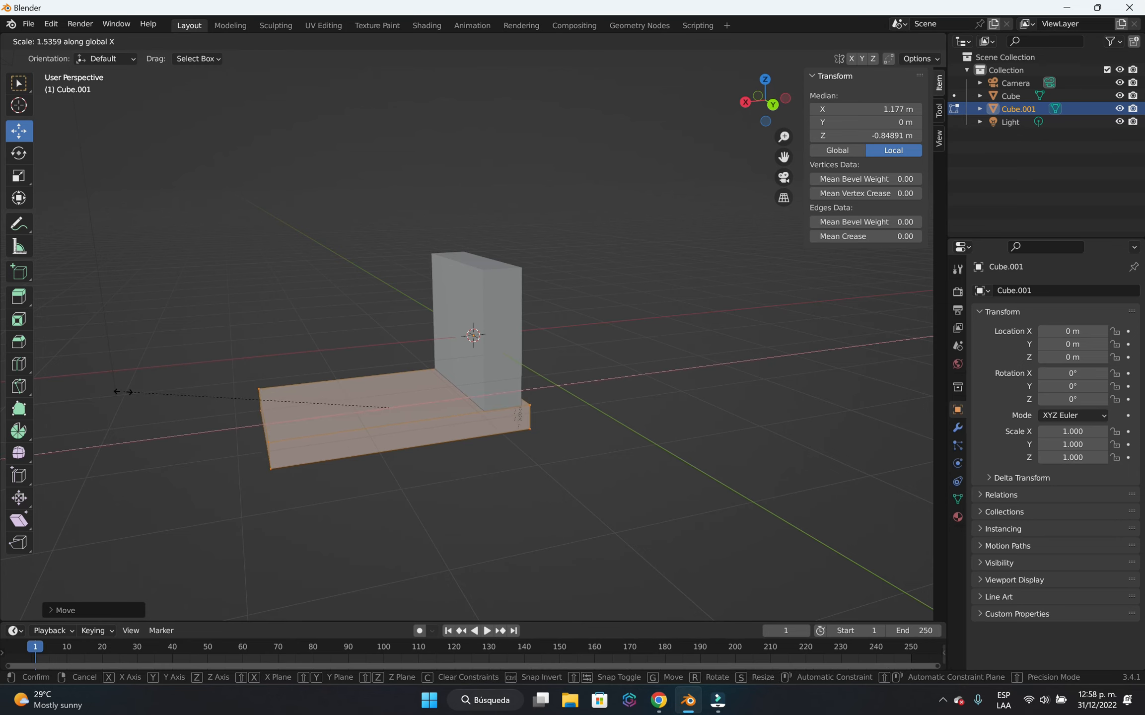
pyautogui.click(60, 415)
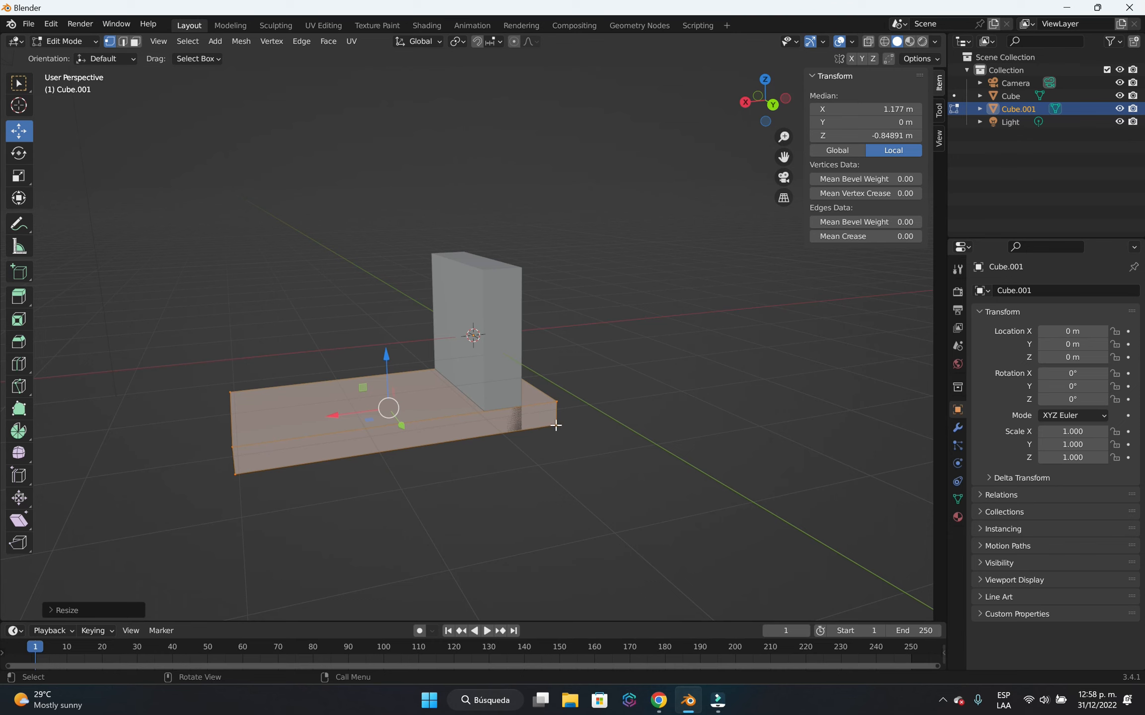
pyautogui.press('g')
pyautogui.press('x')
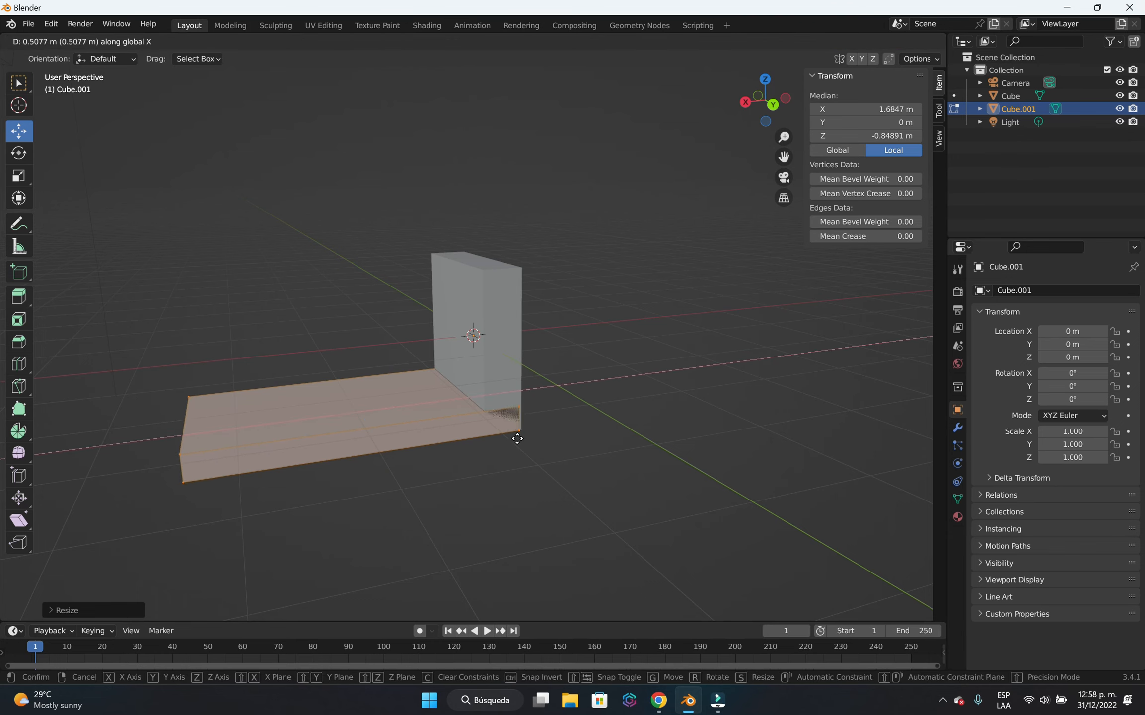
pyautogui.click(516, 438)
pyautogui.moveTo(516, 438); pyautogui.dragTo(572, 494, button='middle')
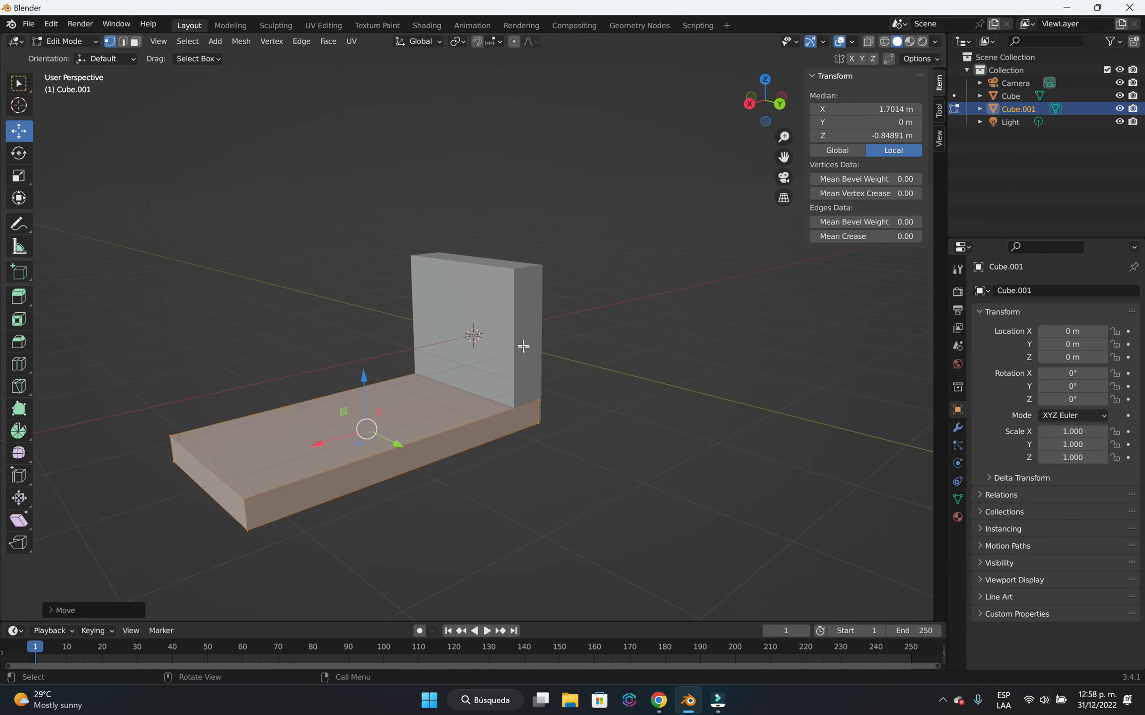
pyautogui.moveTo(428, 421); pyautogui.dragTo(665, 471, button='middle')
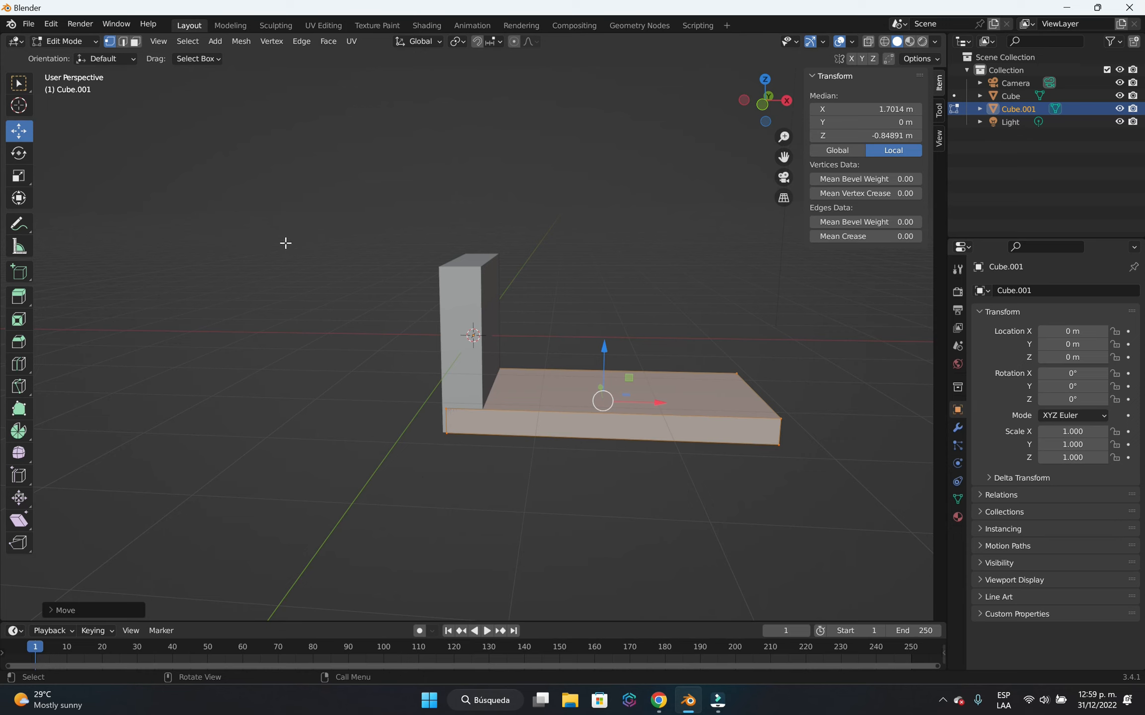
pyautogui.press('Tab')
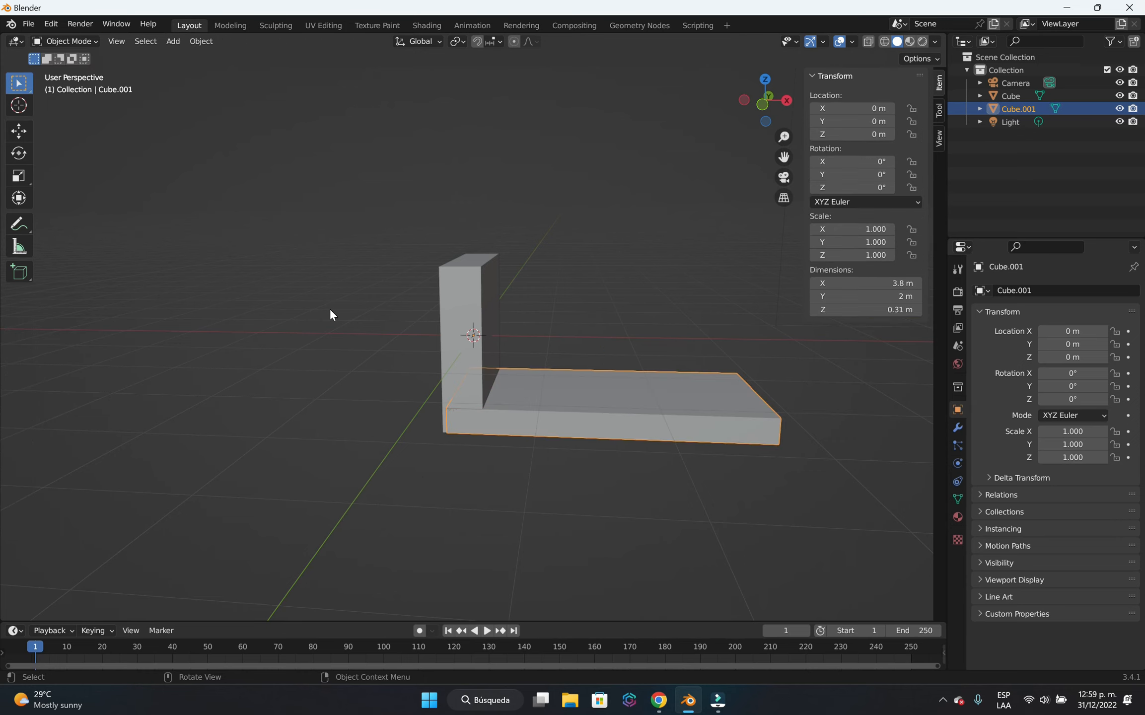
pyautogui.click(337, 349)
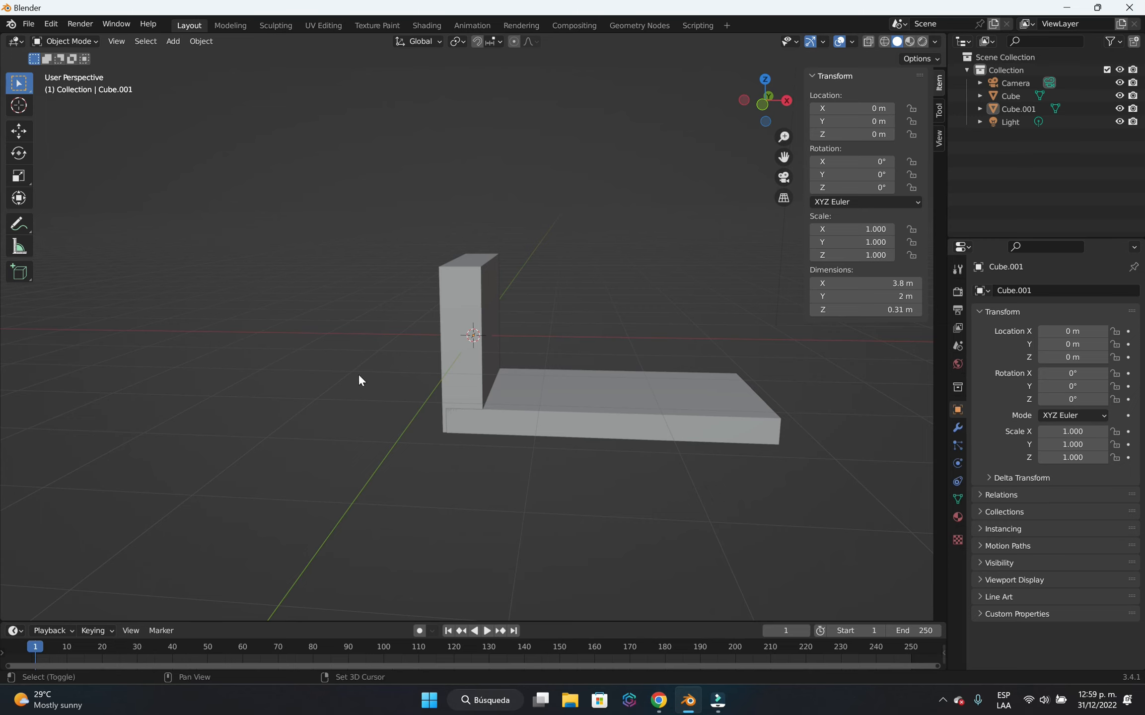
# Add a third cube mesh at the origin and flatten it along Z in Edit Mode to about 0.36 m thick.
pyautogui.hotkey('shift', 'a')
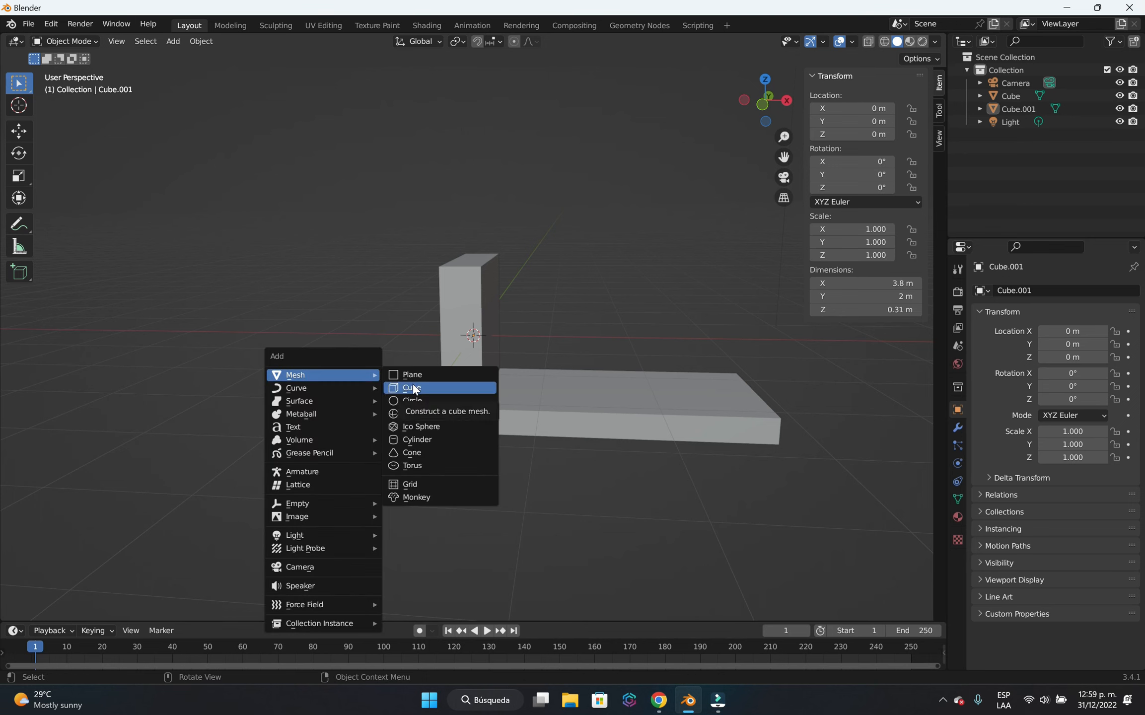
pyautogui.click(429, 389)
pyautogui.moveTo(629, 479); pyautogui.dragTo(380, 468, button='middle')
pyautogui.press('Tab')
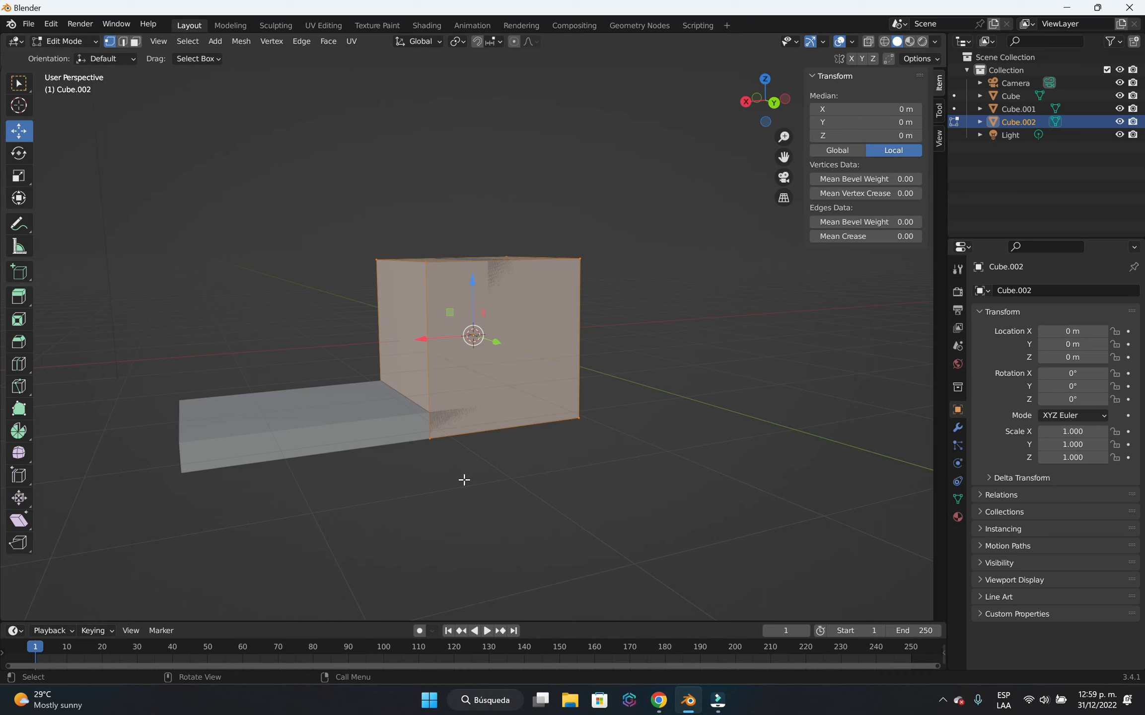
pyautogui.press('s')
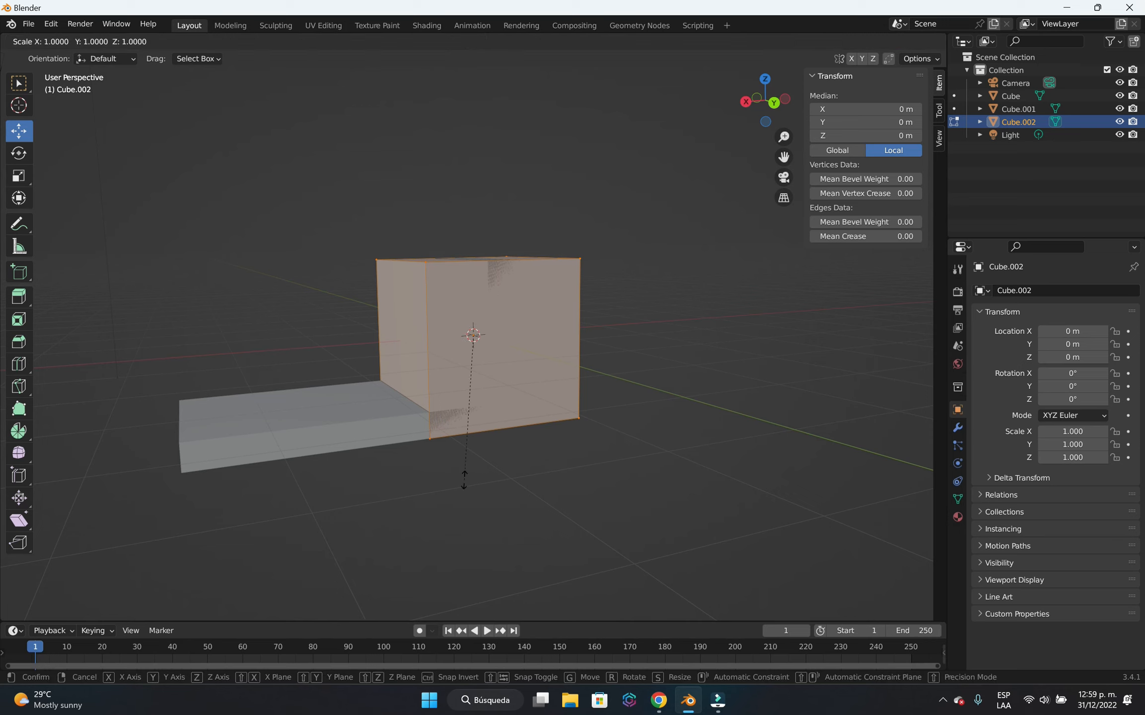
pyautogui.press('z')
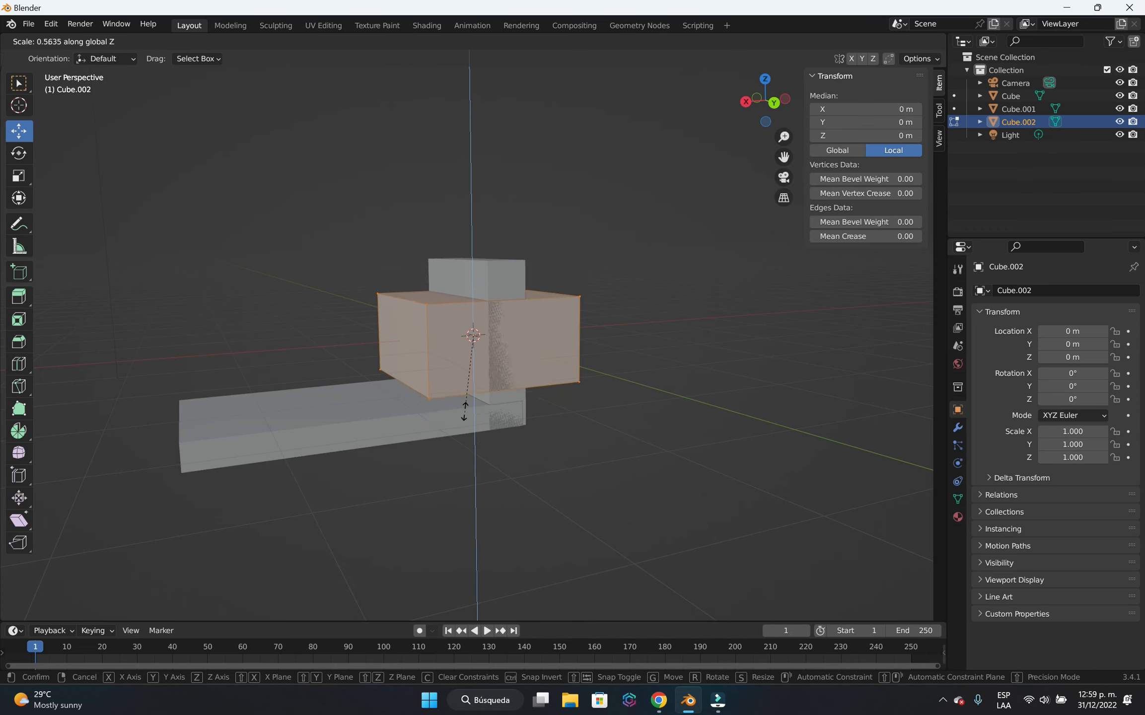
pyautogui.click(464, 366)
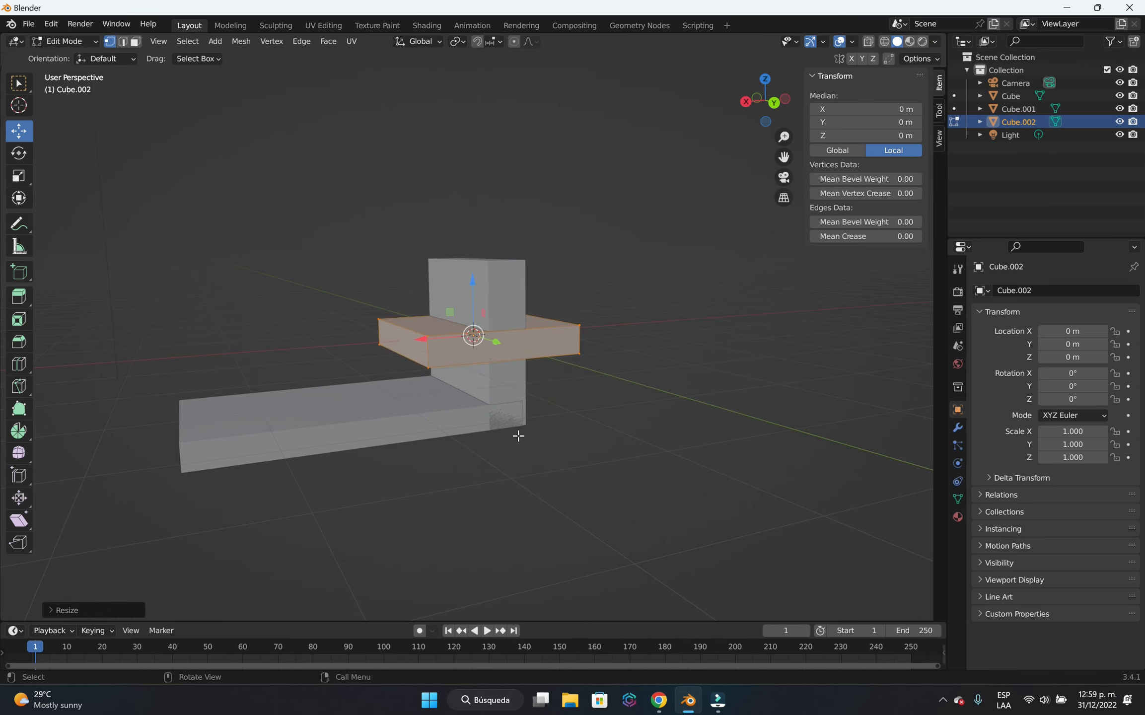
# Move the third cube's mesh about 0.80 m along Z and 0.77 m along X, then return to Object Mode and deselect it.
pyautogui.press('g')
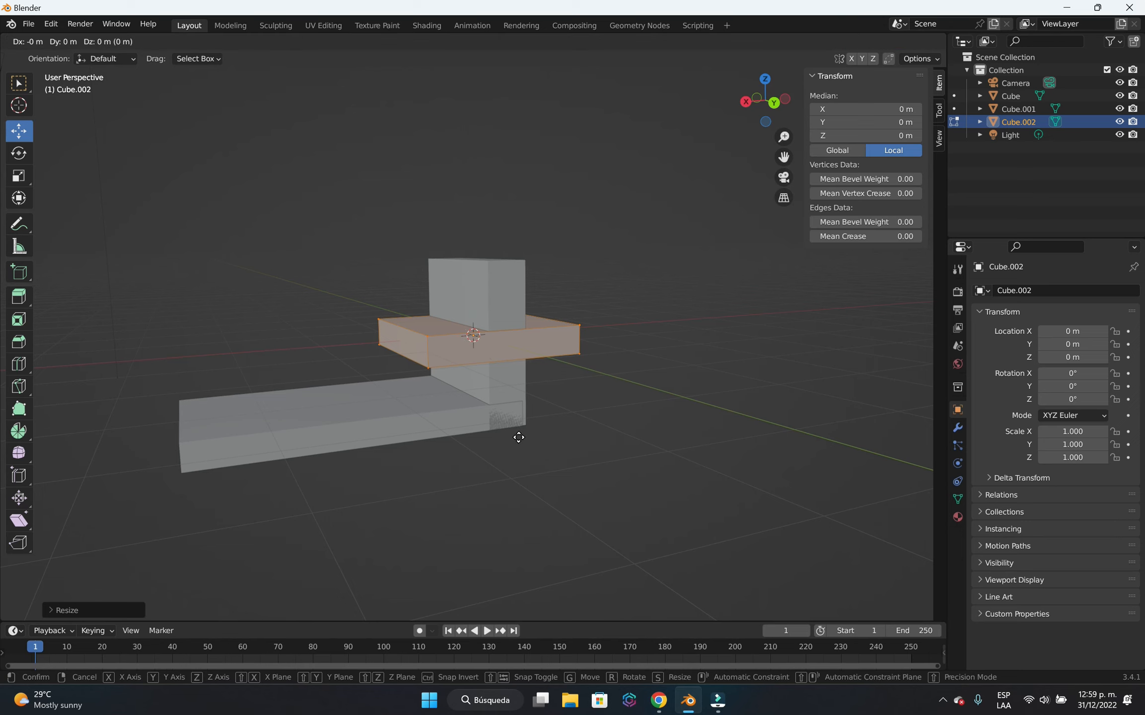
pyautogui.press('z')
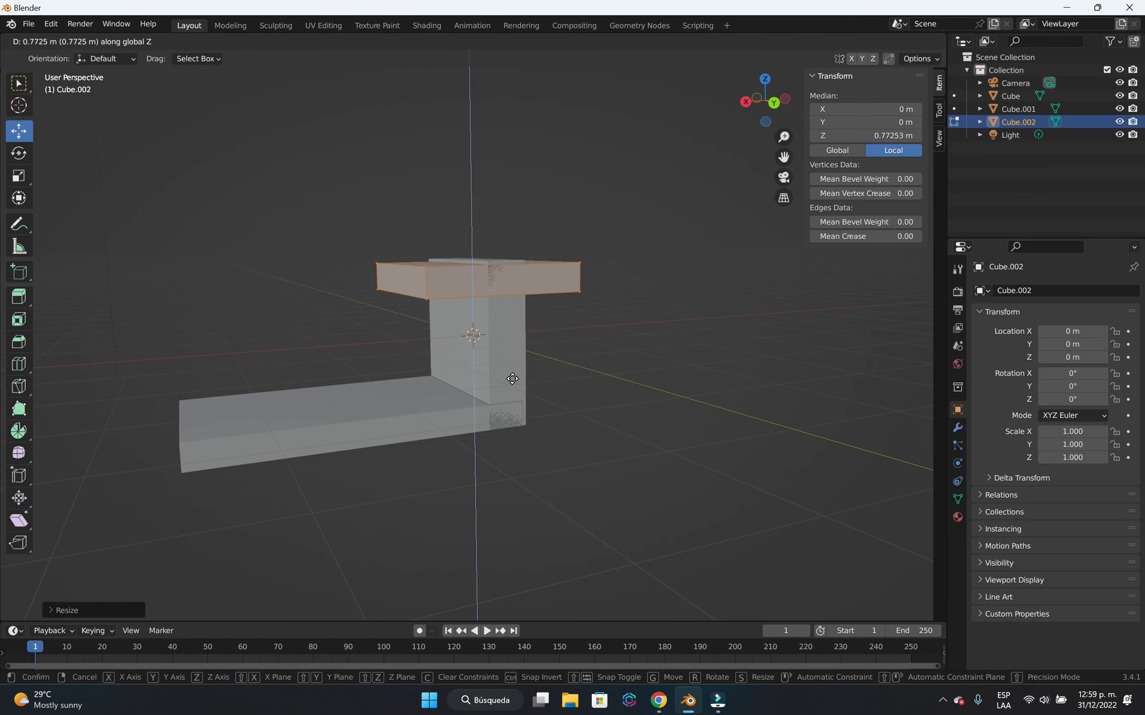
pyautogui.click(515, 379)
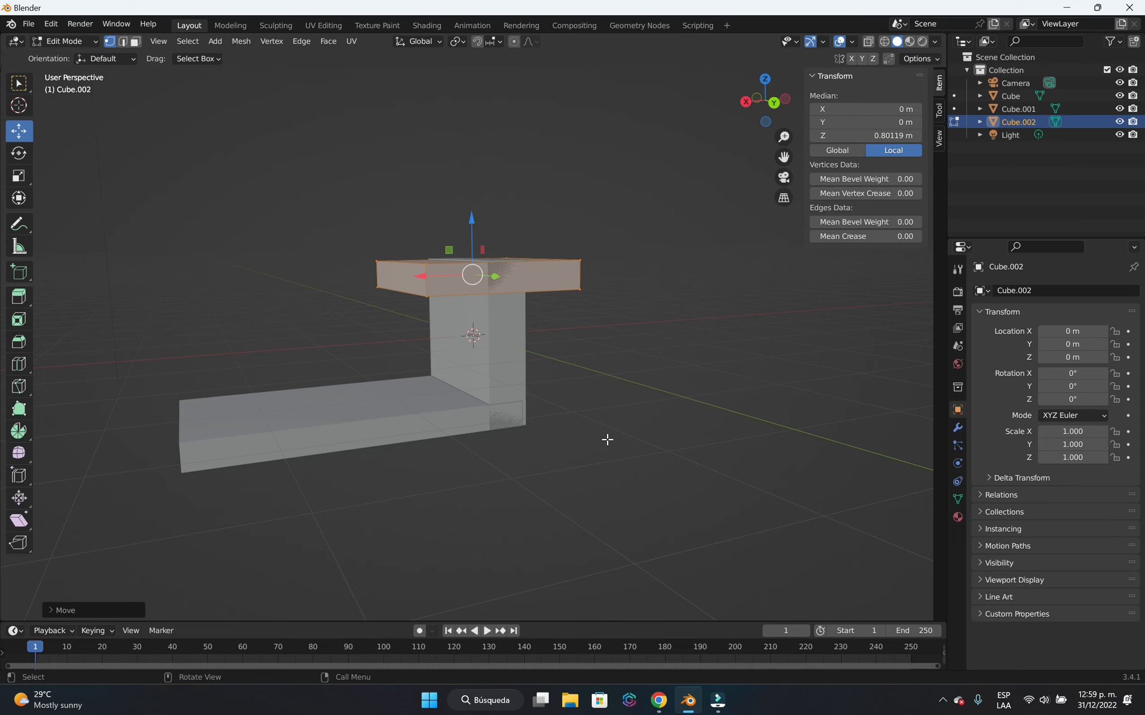
pyautogui.moveTo(639, 451); pyautogui.dragTo(582, 445, button='middle')
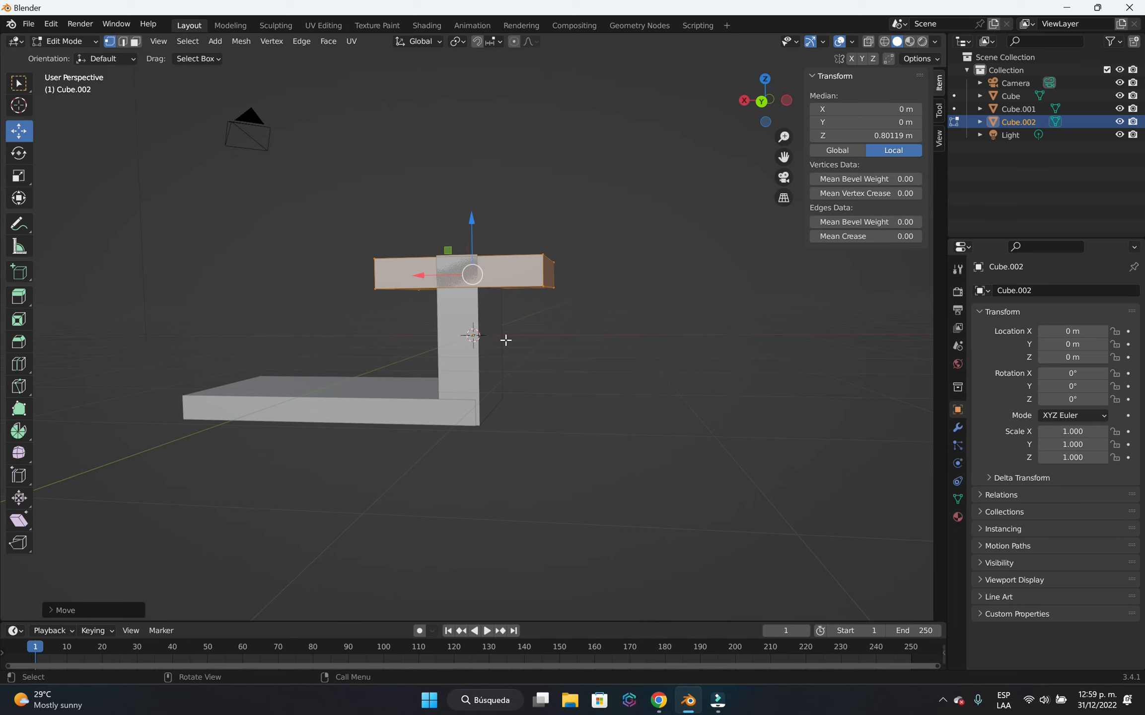
pyautogui.press('g')
pyautogui.press('x')
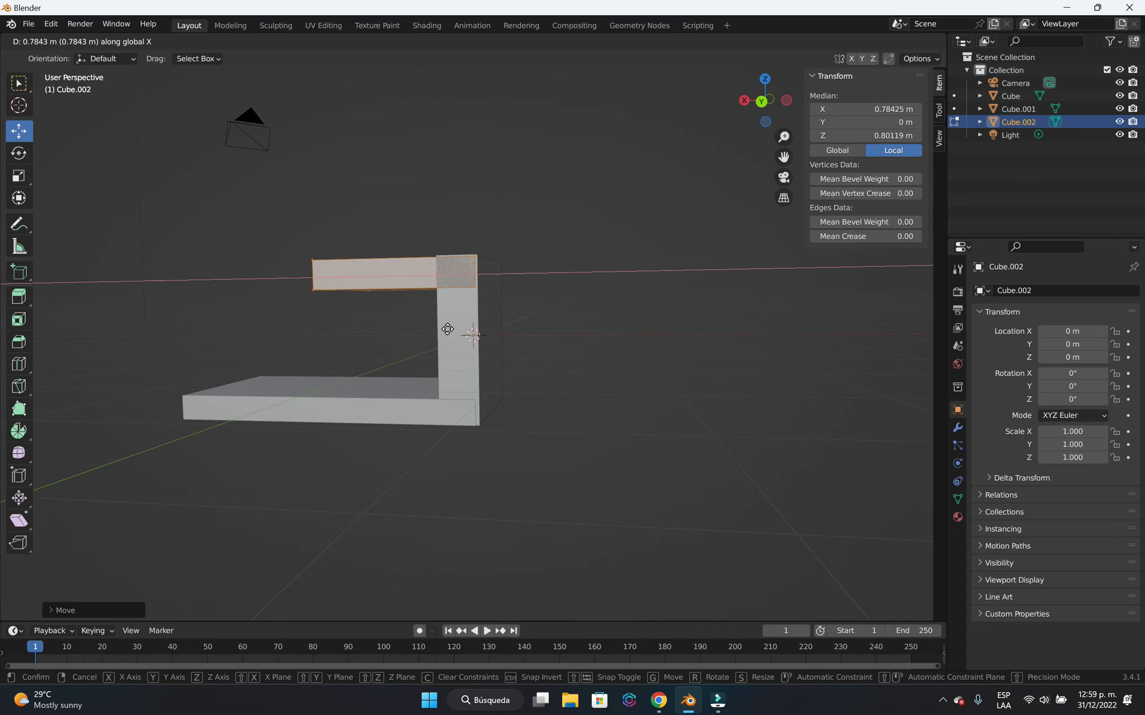
pyautogui.click(450, 327)
pyautogui.moveTo(455, 480); pyautogui.dragTo(363, 400, button='middle')
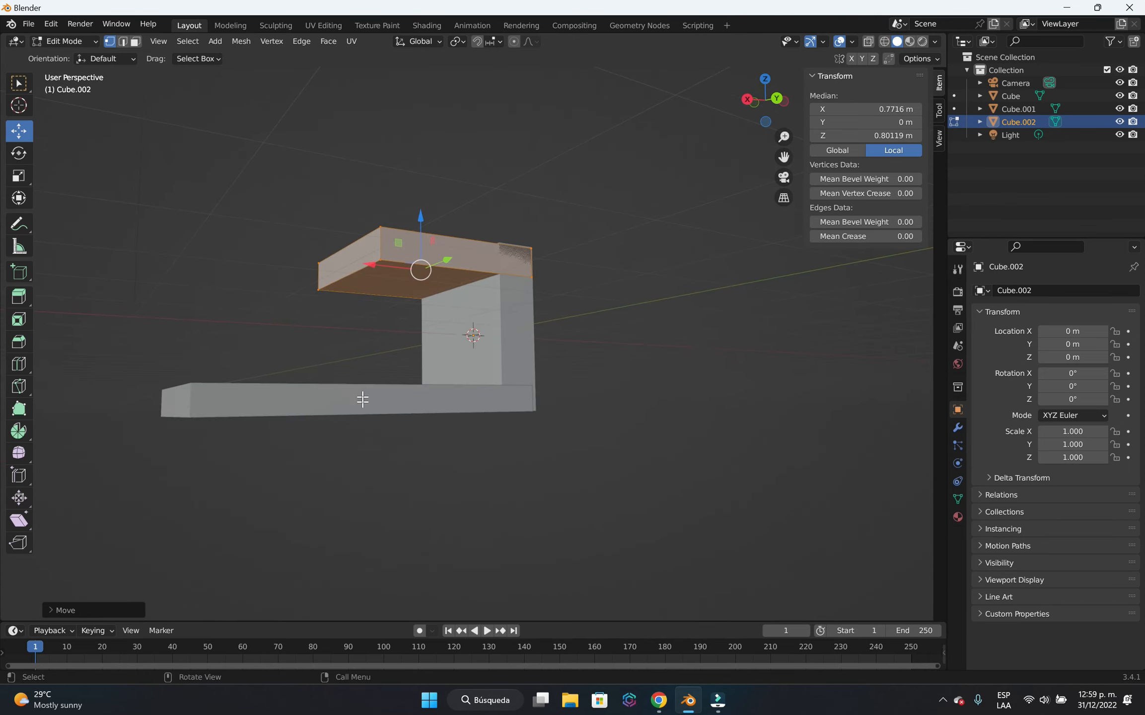
pyautogui.moveTo(376, 463); pyautogui.dragTo(423, 469, button='middle')
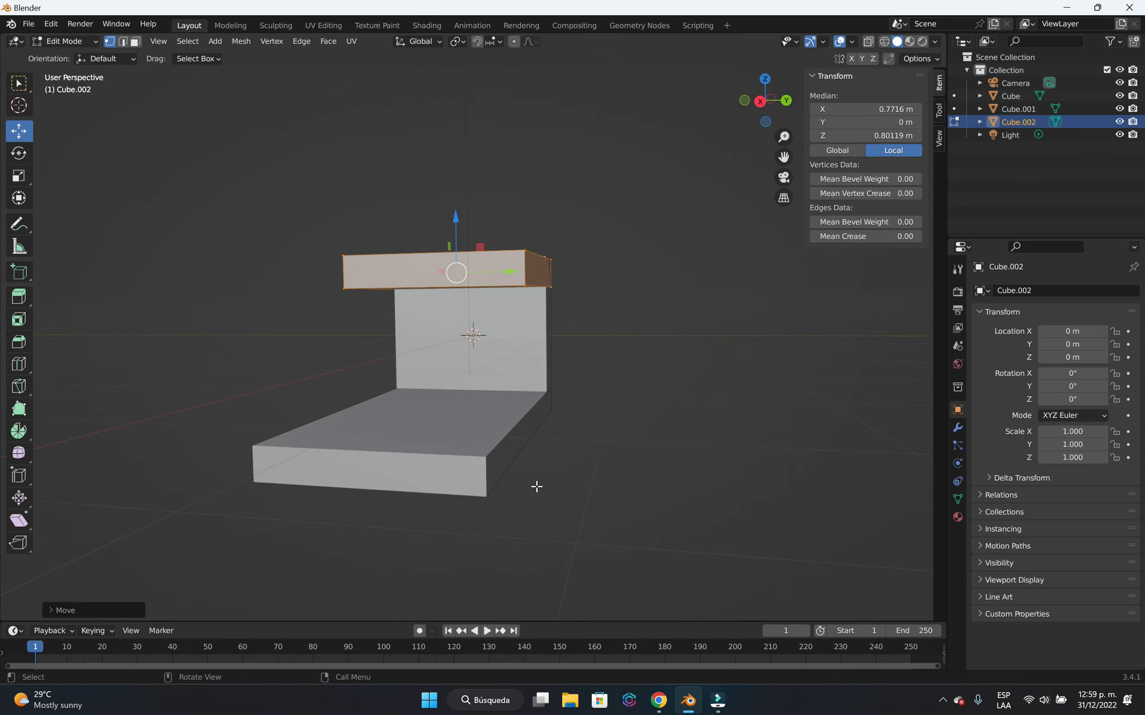
pyautogui.press('Tab')
pyautogui.click(625, 494)
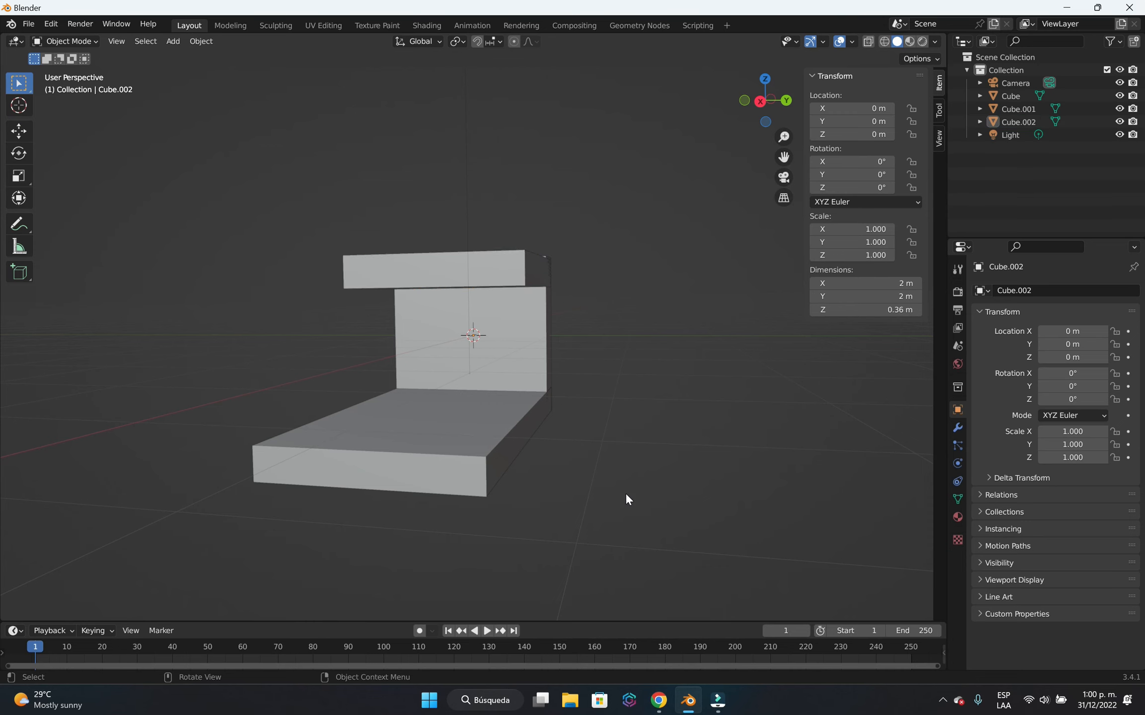
# Add a cylinder mesh at the origin.
pyautogui.hotkey('shift', 'a')
pyautogui.moveTo(609, 498)
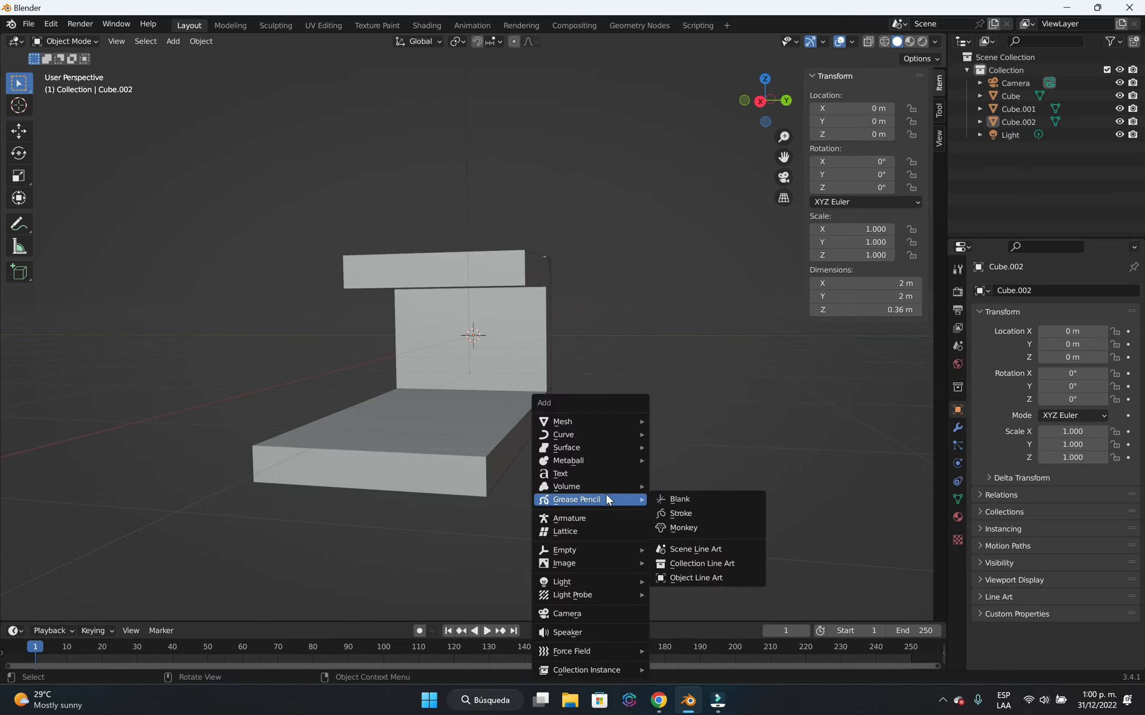
pyautogui.moveTo(613, 428)
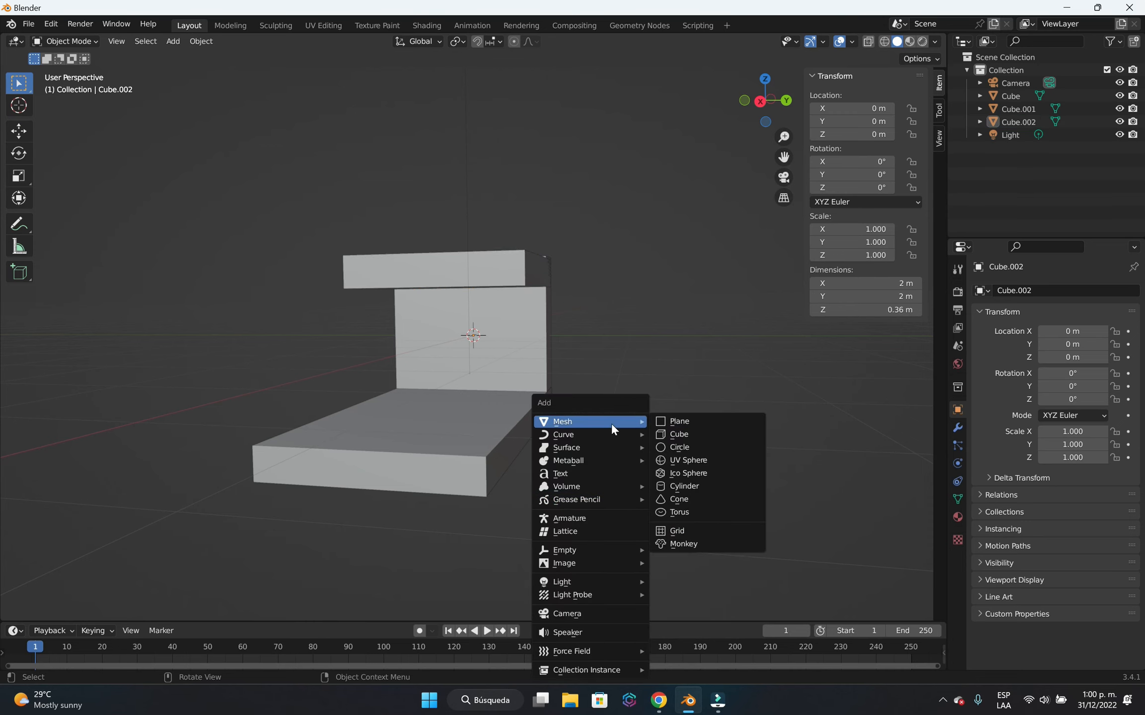
pyautogui.click(717, 488)
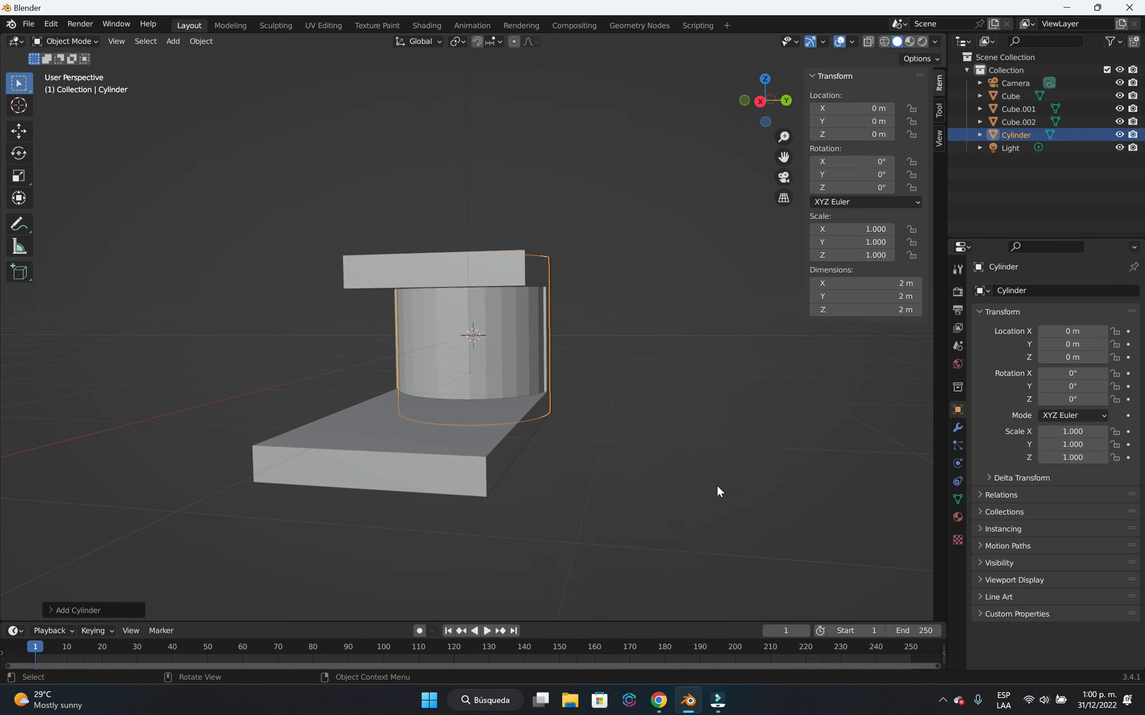
pyautogui.moveTo(688, 436); pyautogui.dragTo(540, 463, button='middle')
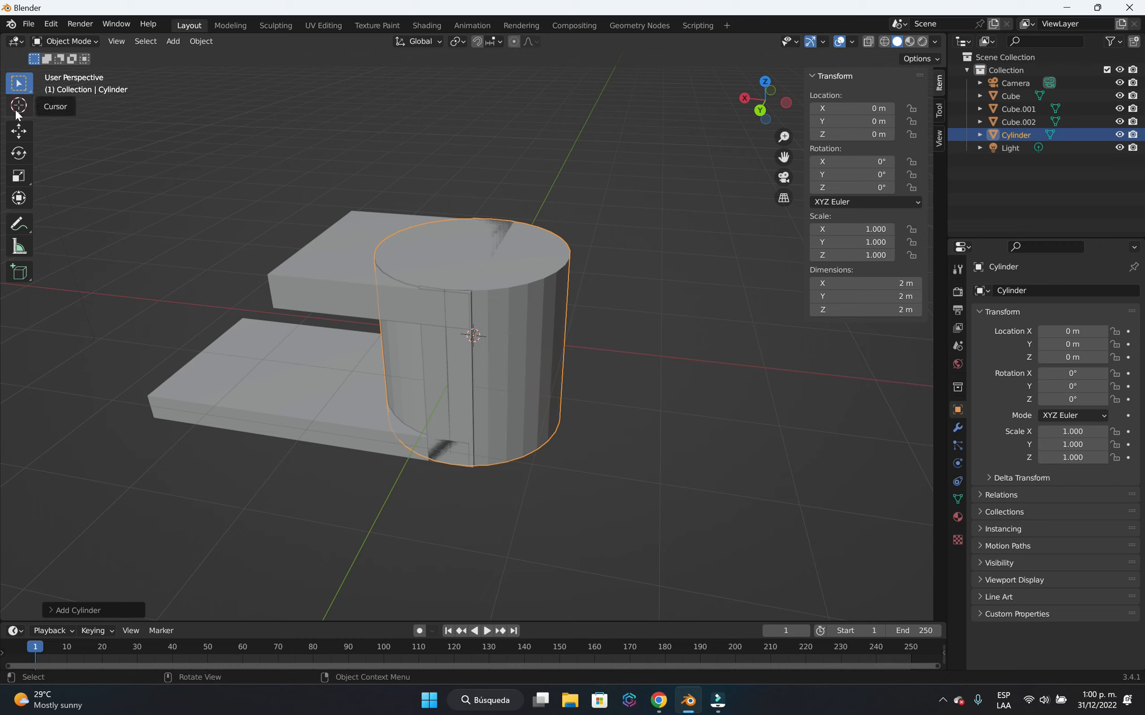
pyautogui.click(18, 153)
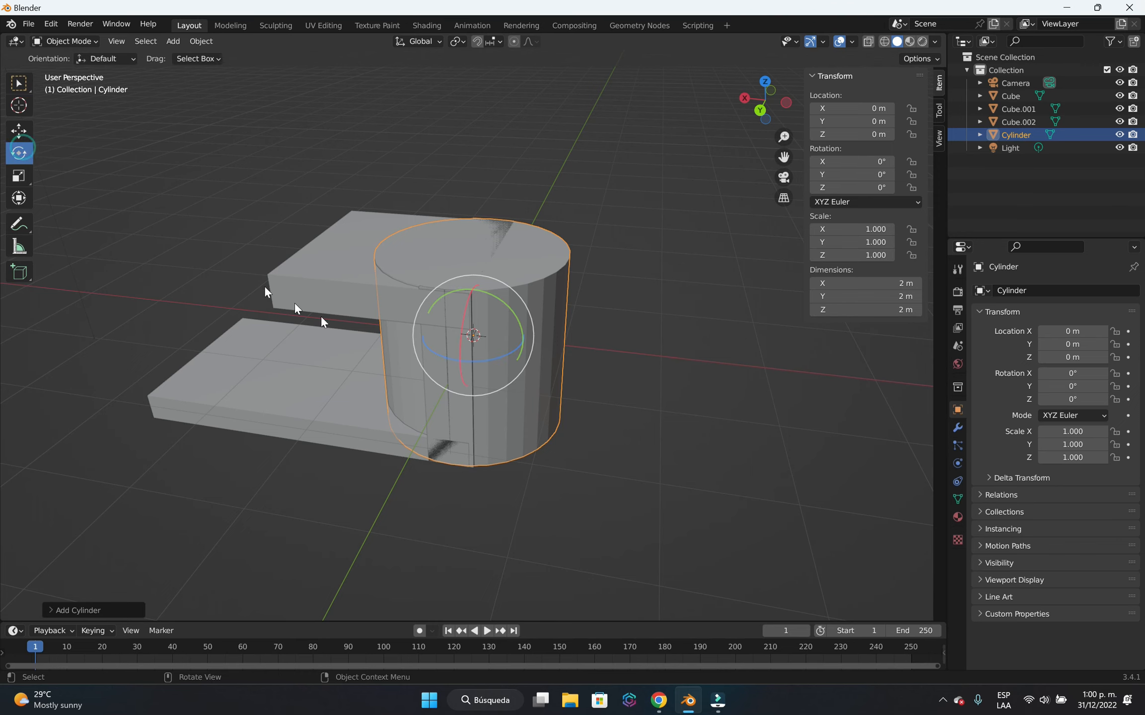
pyautogui.moveTo(479, 297); pyautogui.dragTo(386, 384)
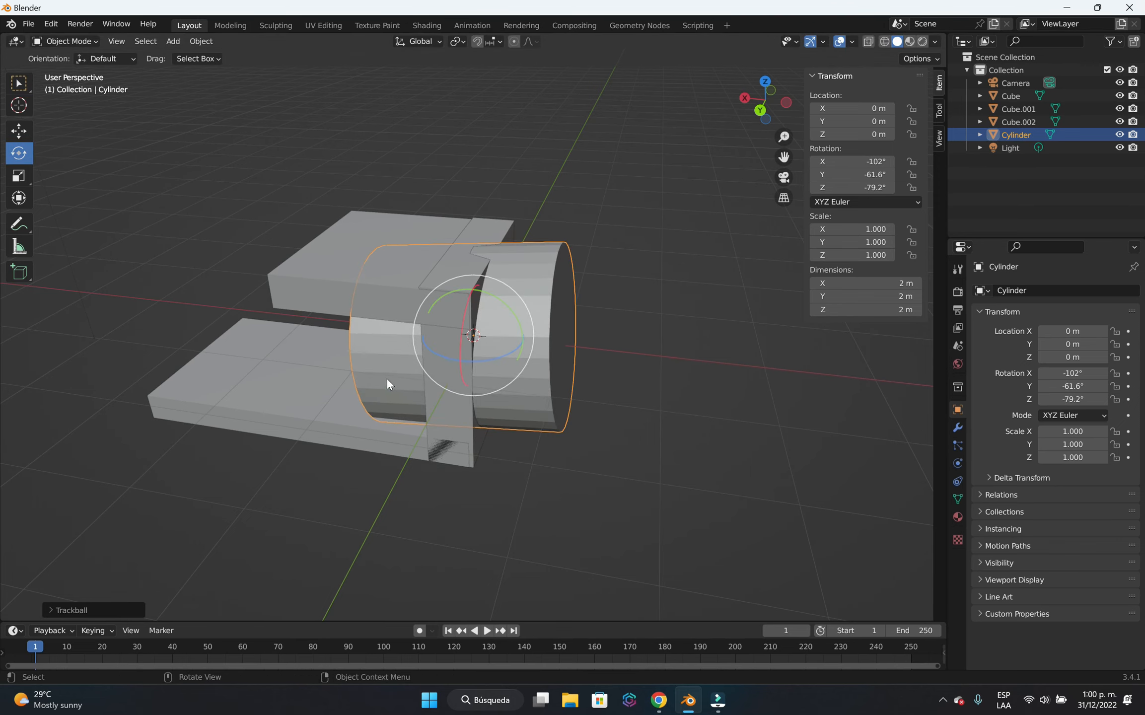
pyautogui.hotkey('ctrl', 'z')
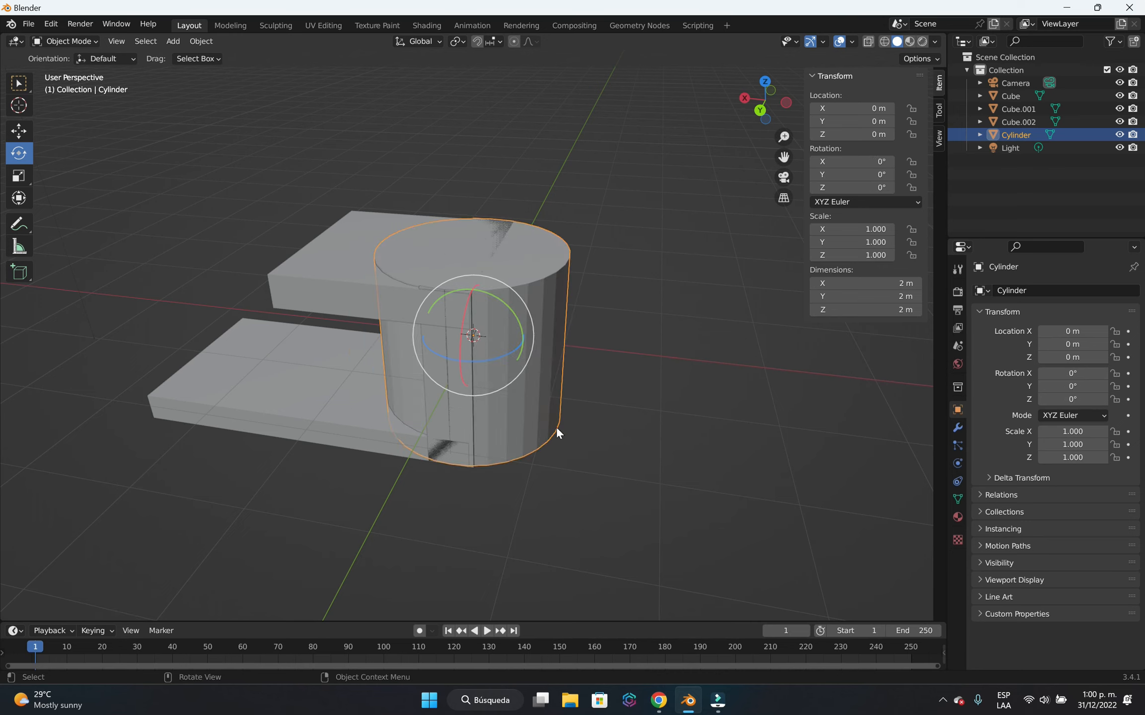
pyautogui.press('r')
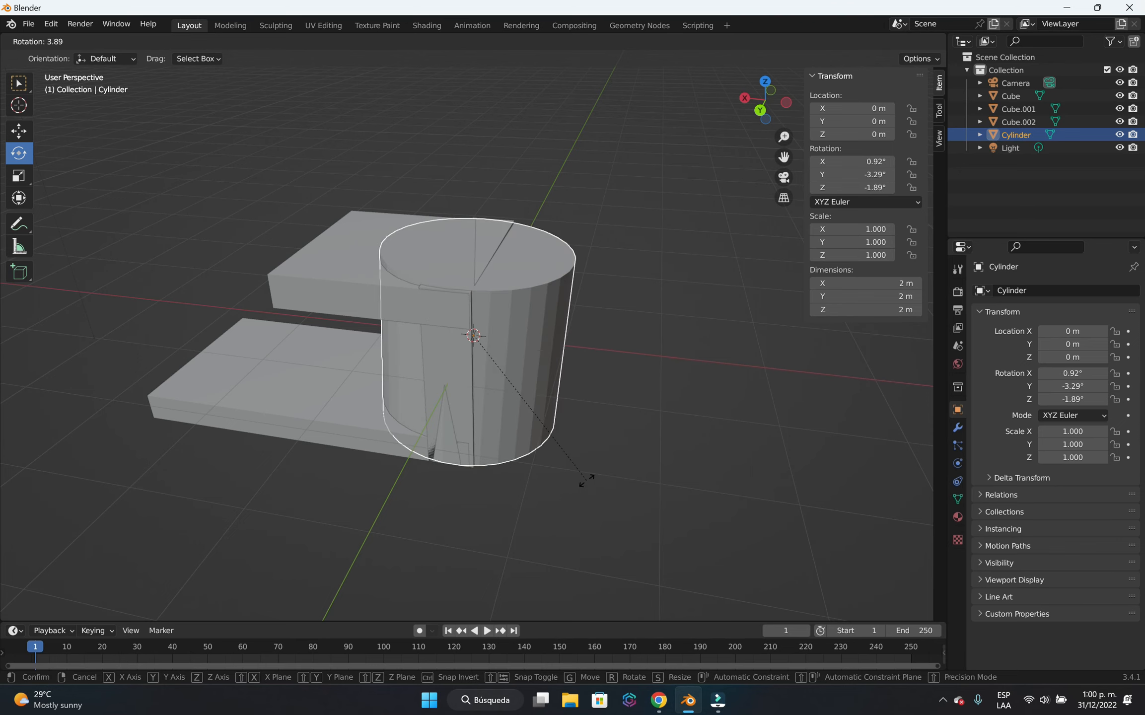
pyautogui.press('Escape')
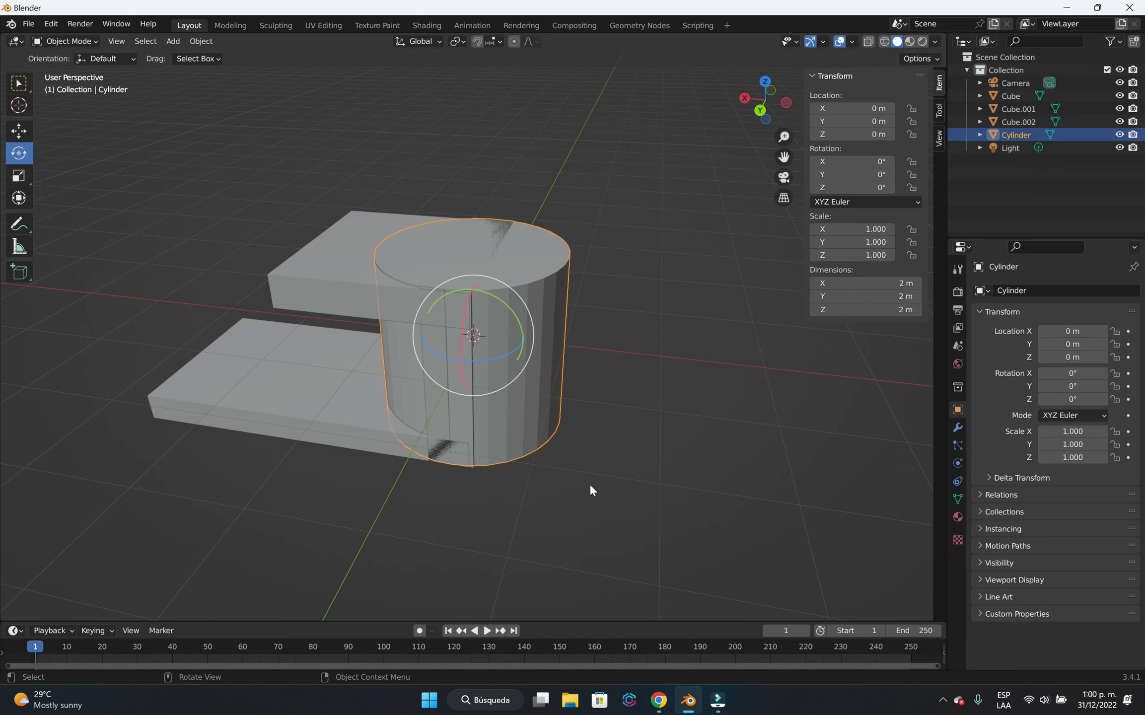
pyautogui.press('r')
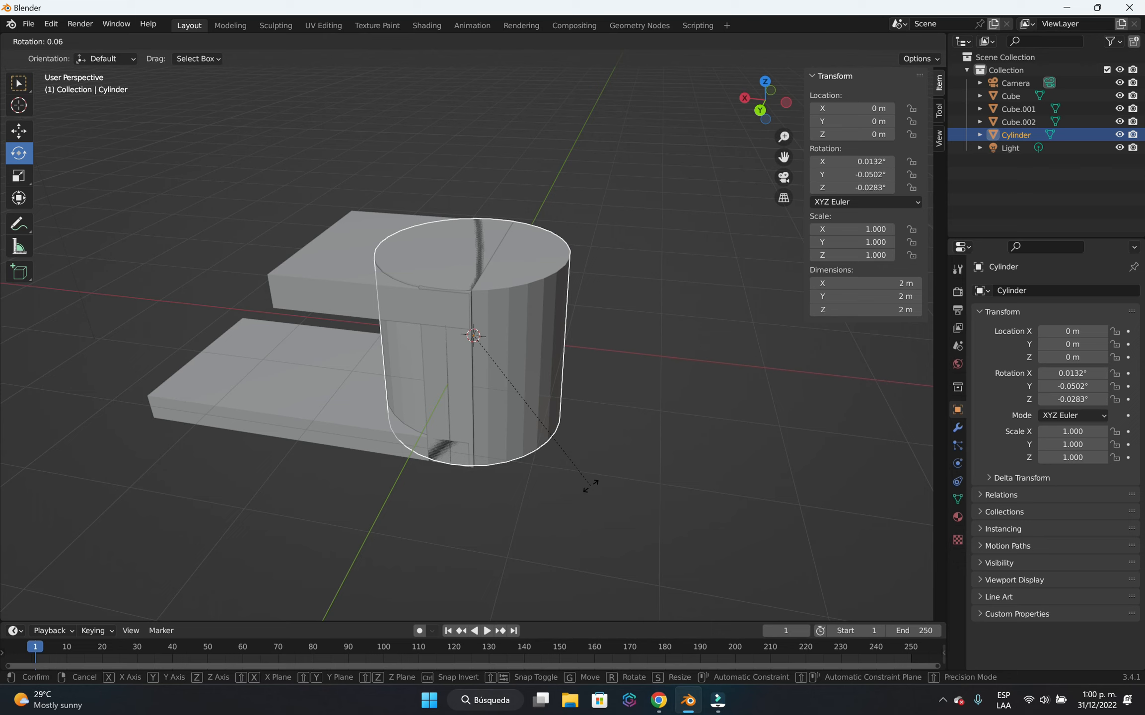
pyautogui.press('y')
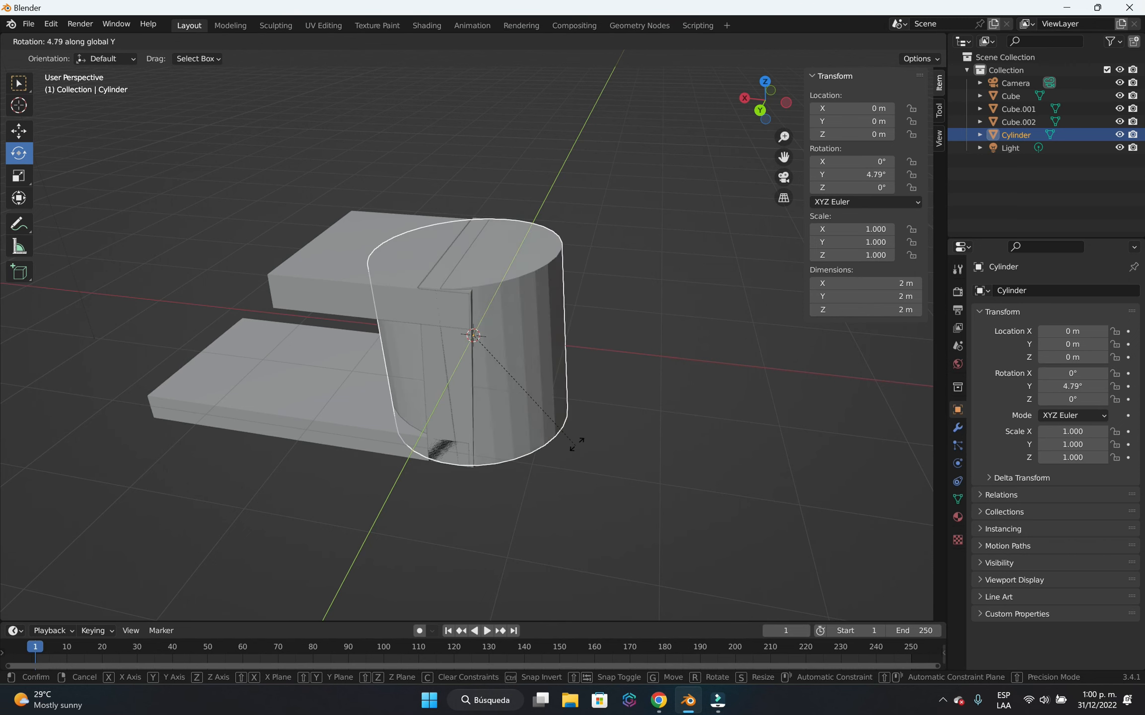
pyautogui.press('Escape')
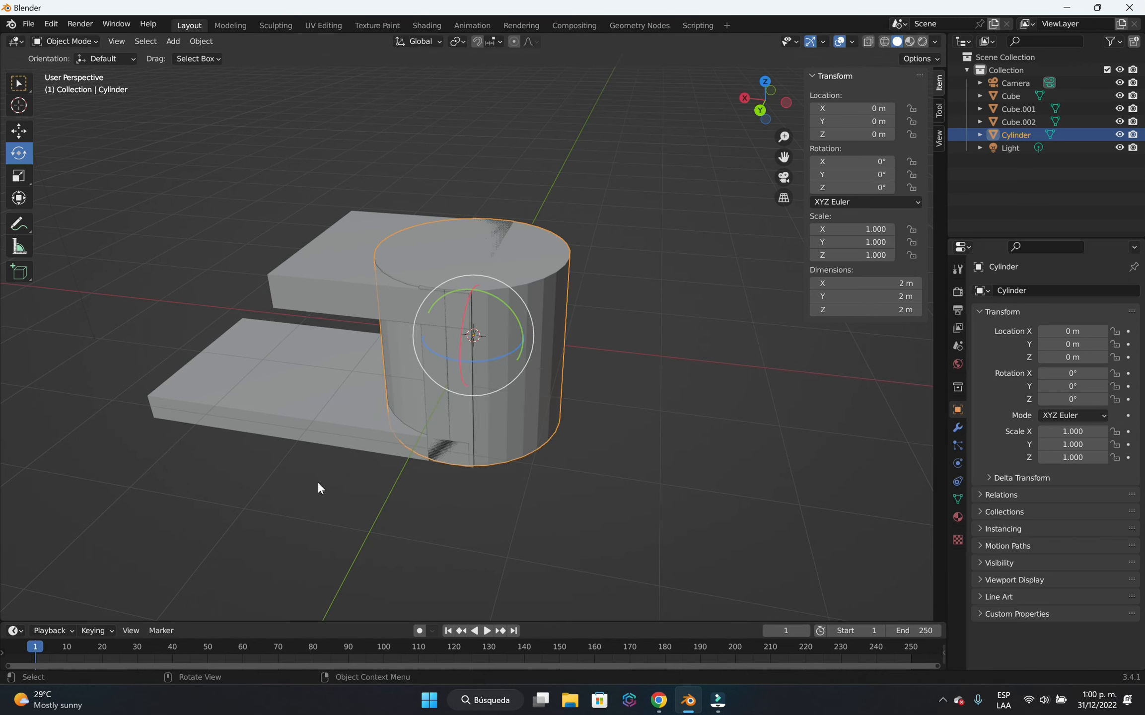
pyautogui.press('r')
pyautogui.press('x')
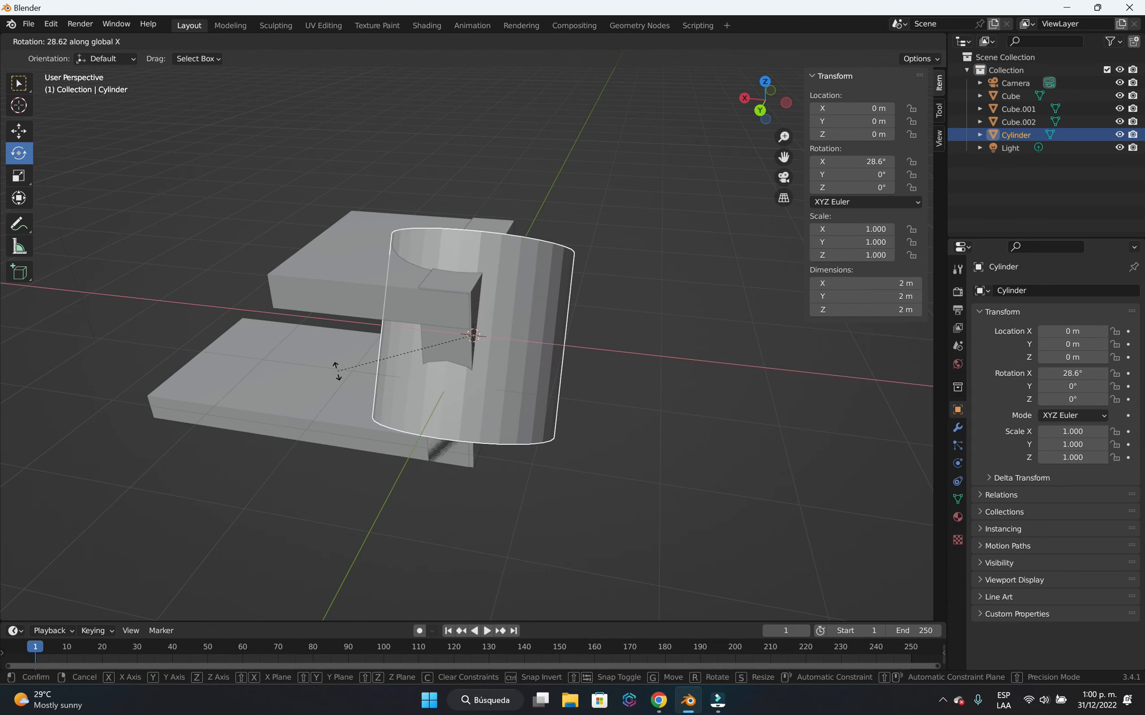
pyautogui.press('Escape')
pyautogui.press('r')
pyautogui.press('z')
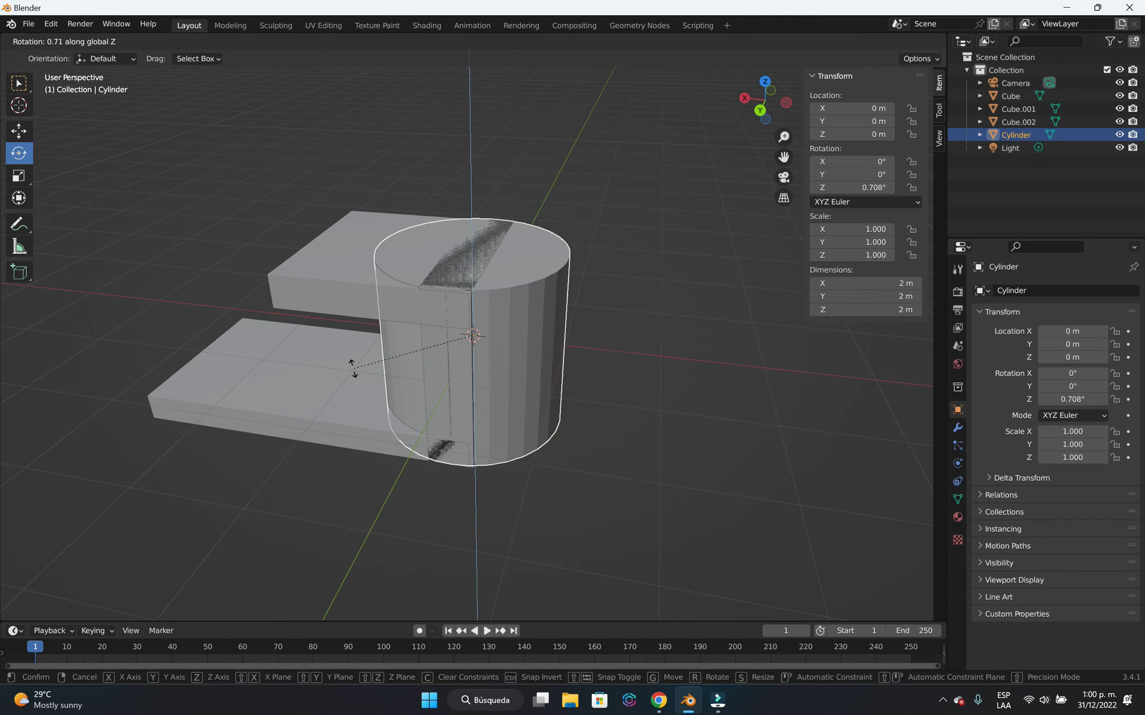
pyautogui.press('Escape')
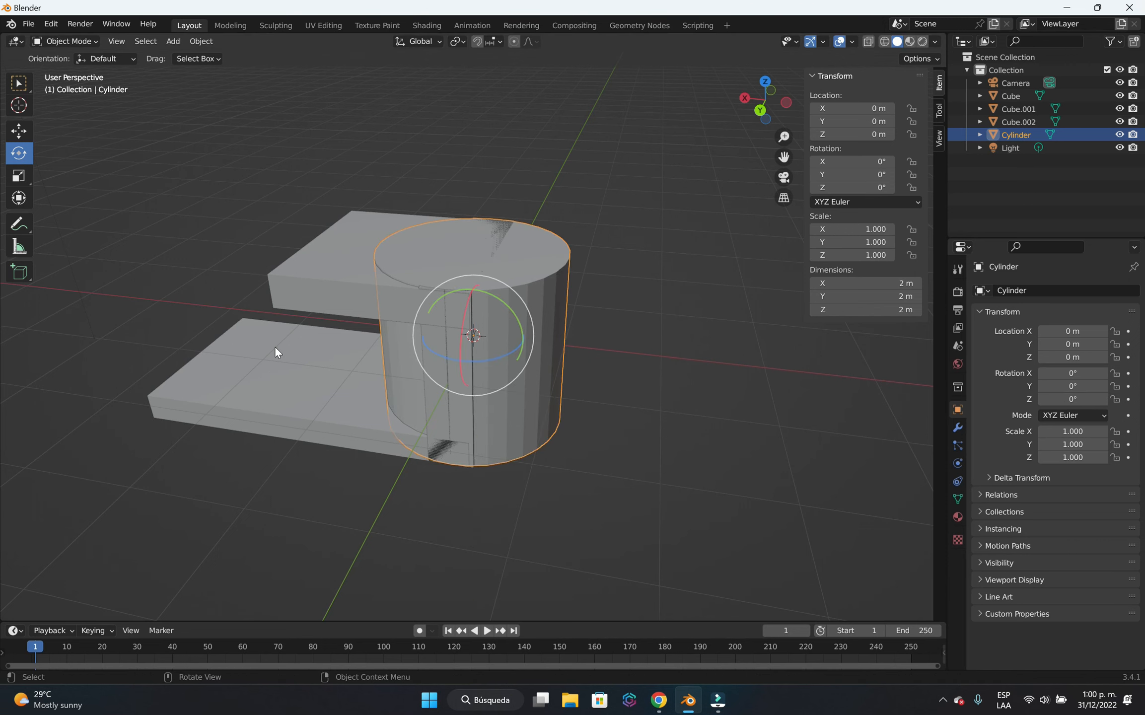
pyautogui.press('r')
pyautogui.press('y')
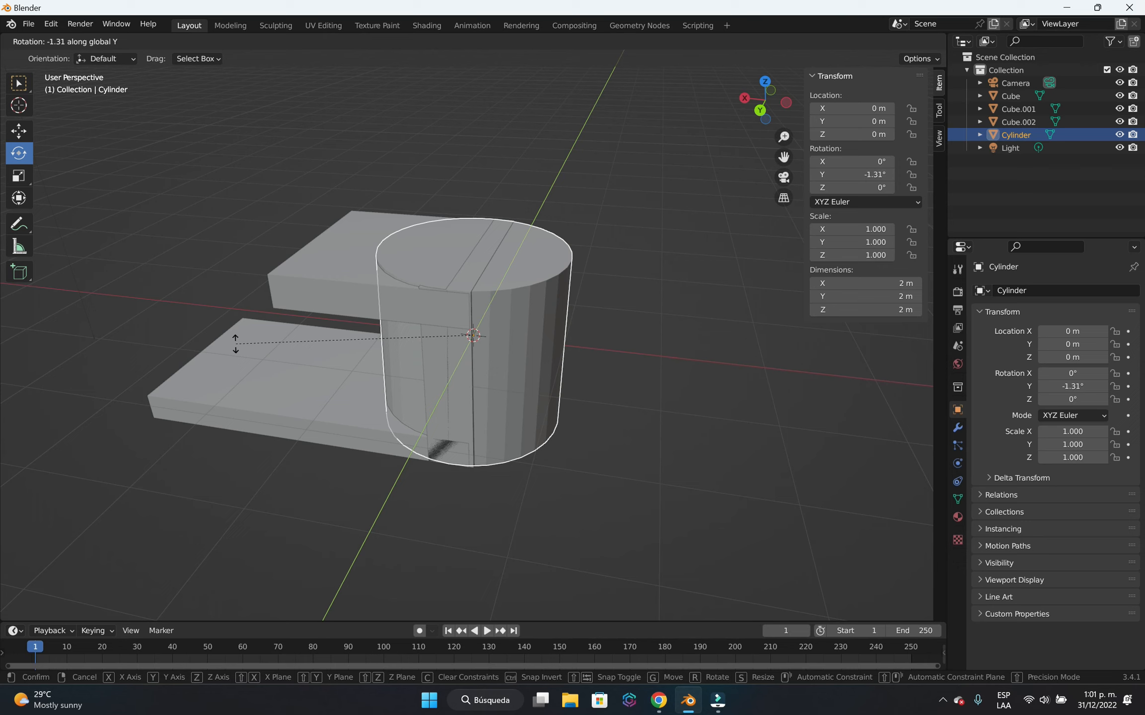
pyautogui.press('Escape')
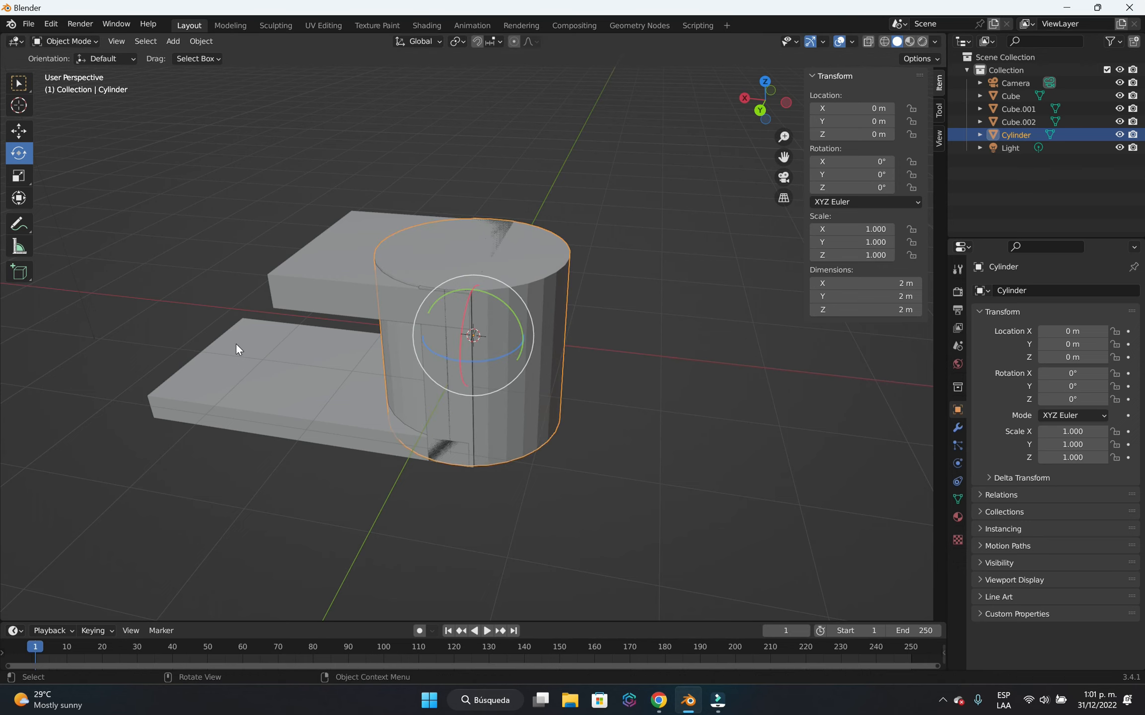
# Rotate the cylinder 90° about the global Y axis.
pyautogui.press('r')
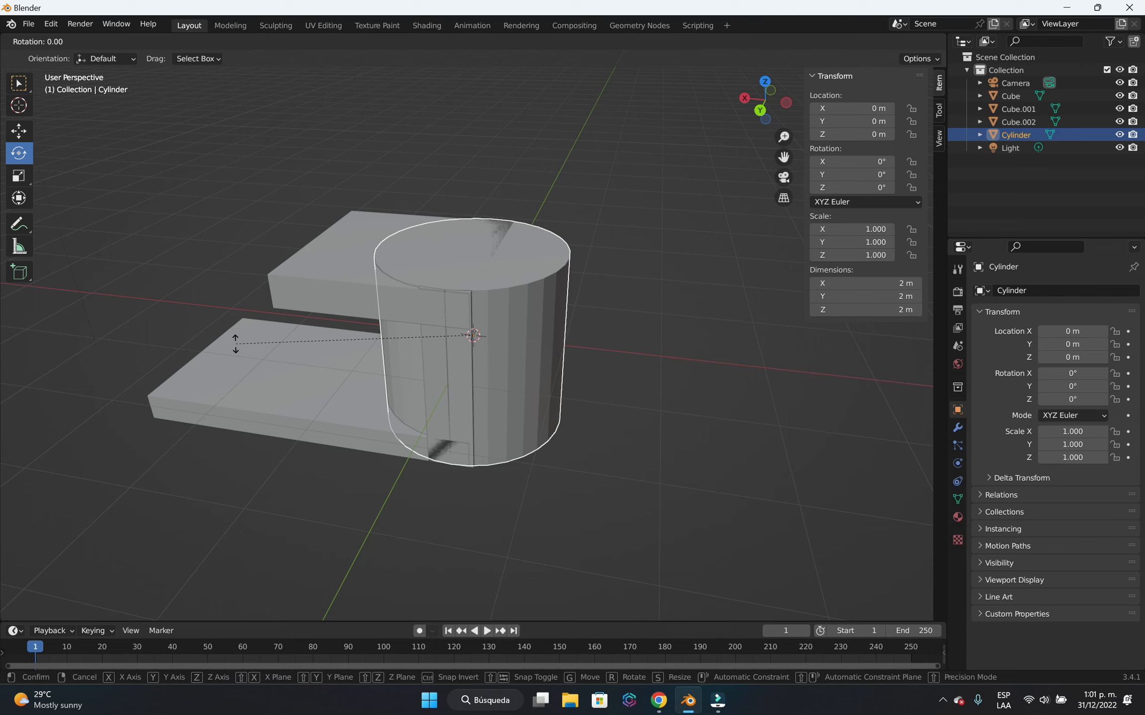
pyautogui.write('y')
pyautogui.write('90')
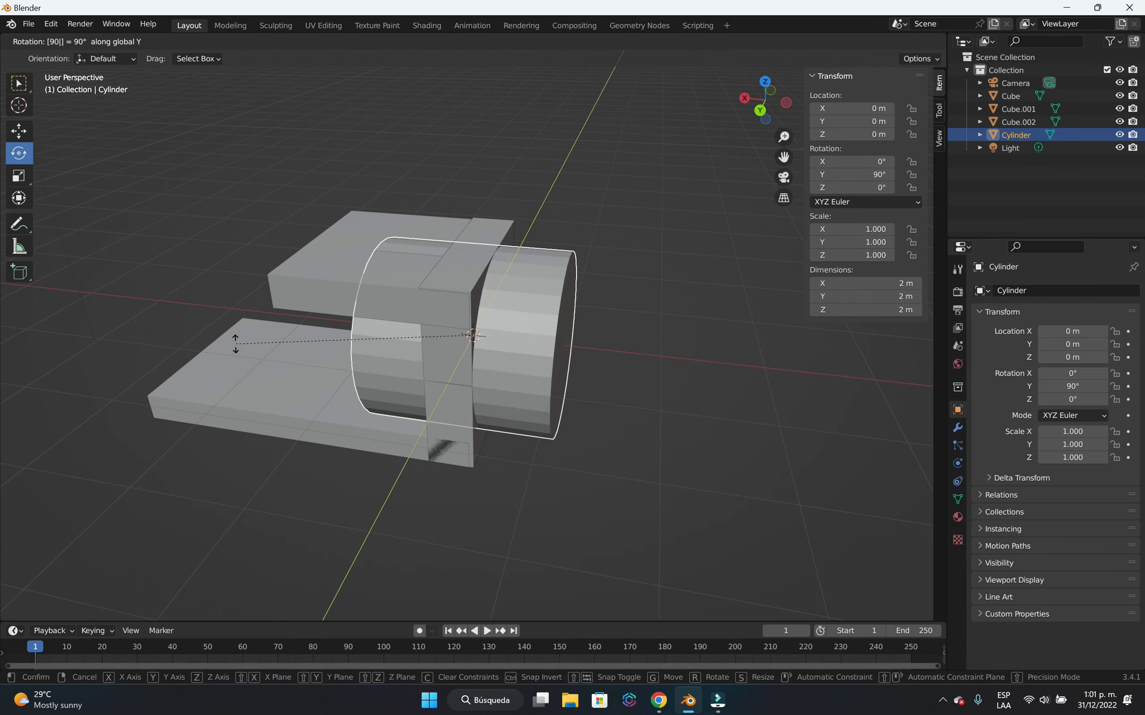
pyautogui.press('Return')
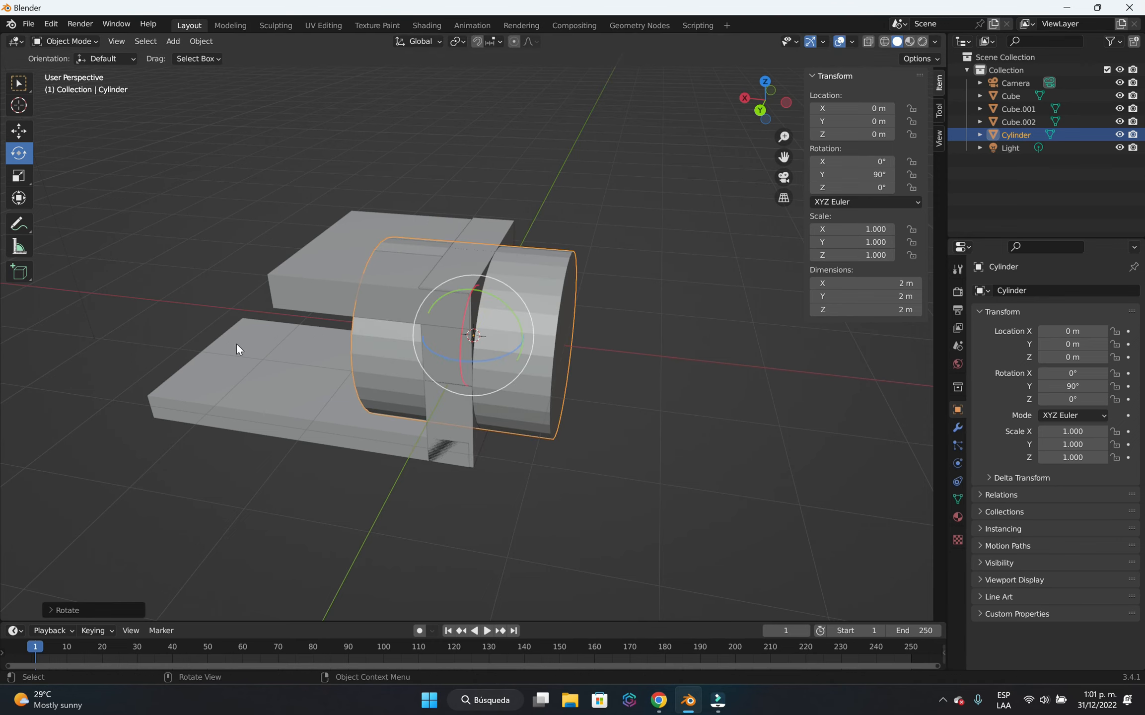
# Move the cylinder's mesh about 2.07 m along X in Edit Mode.
pyautogui.moveTo(333, 434); pyautogui.dragTo(490, 519, button='middle')
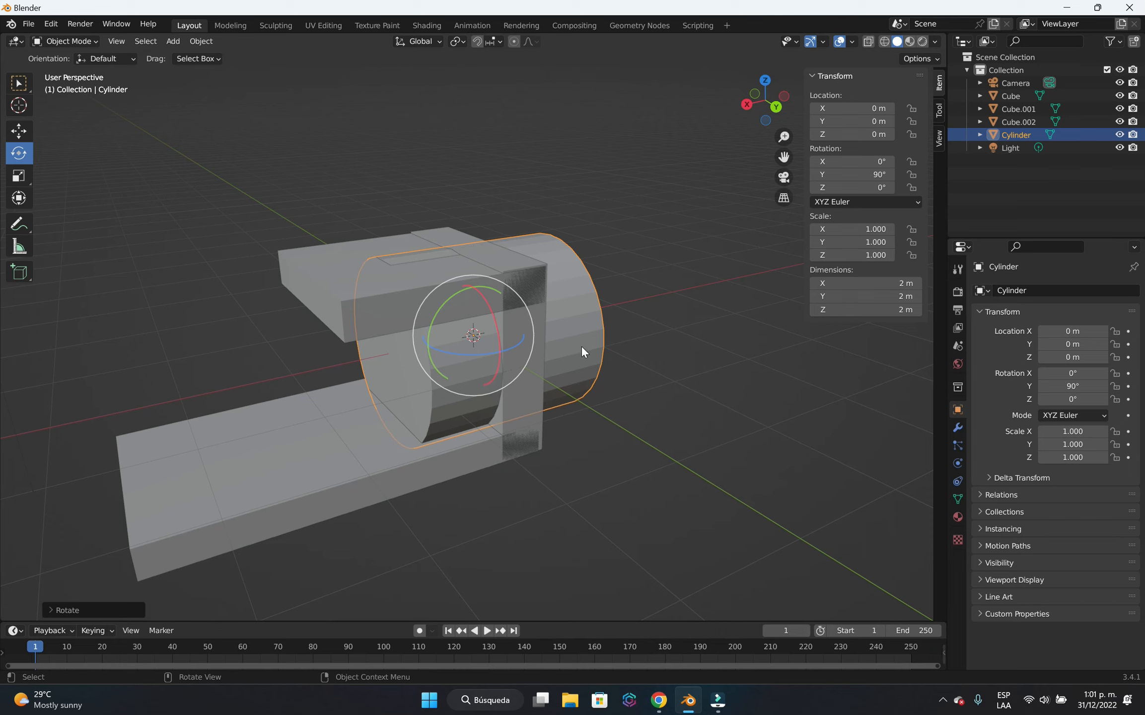
pyautogui.press('Tab')
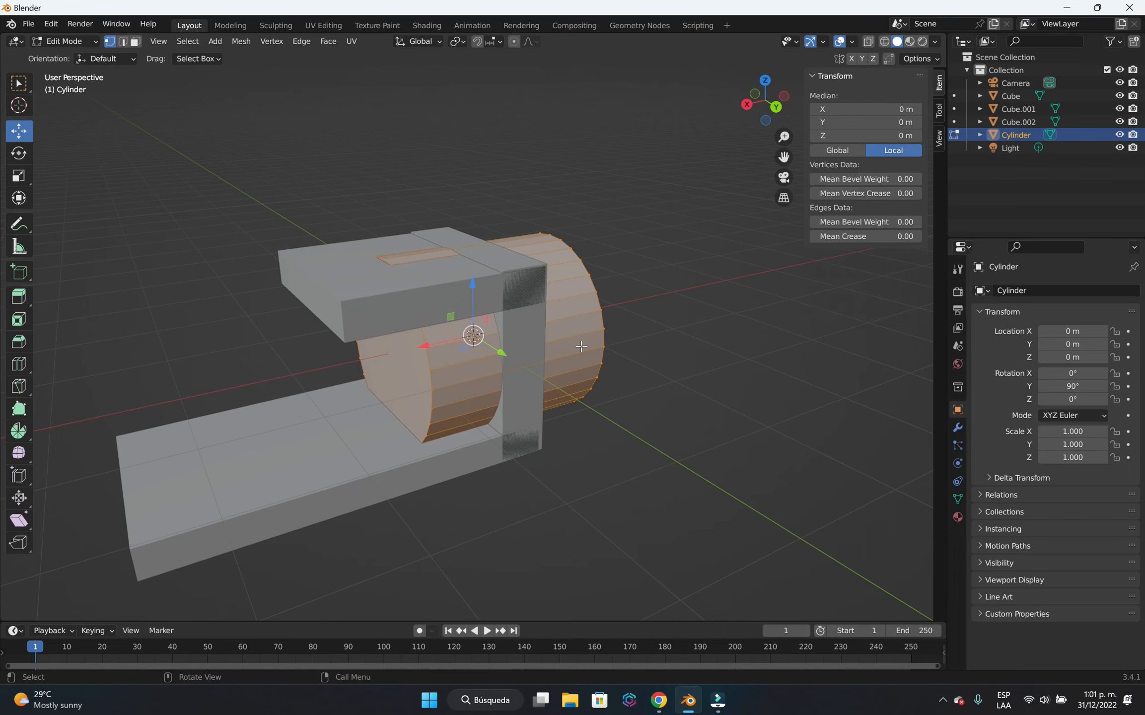
pyautogui.press('g')
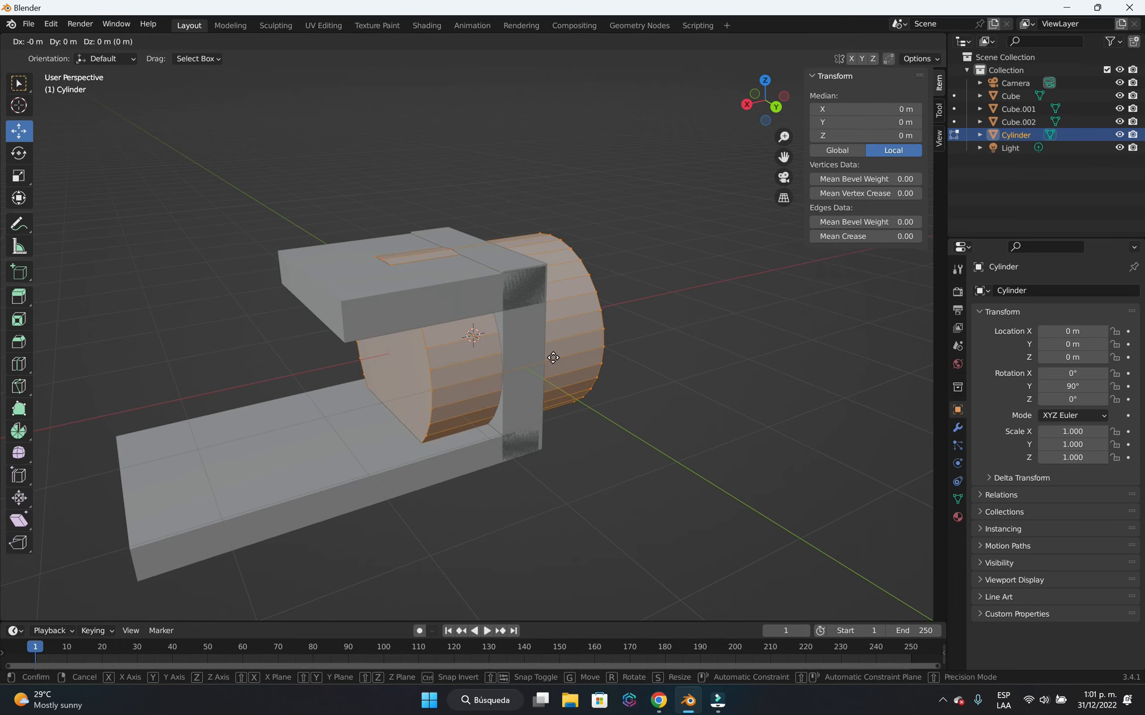
pyautogui.press('x')
pyautogui.click(372, 433)
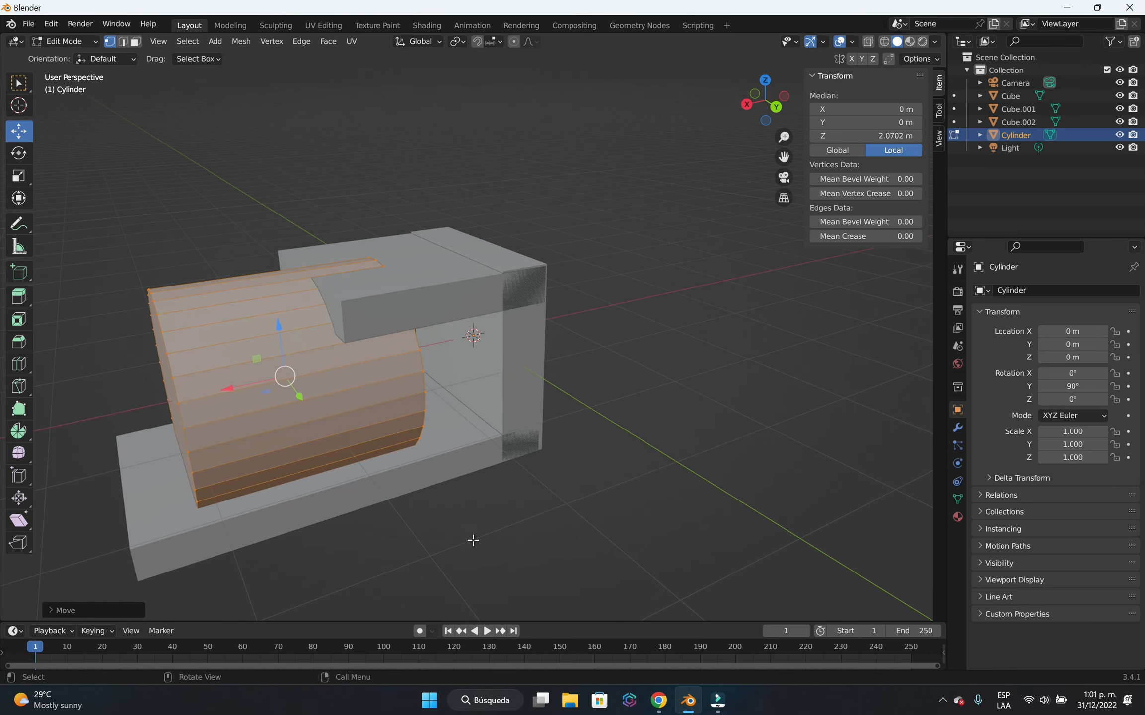
# Scale the cylinder's mesh down uniformly to about 1.03 m in diameter so it fits between the two slabs.
pyautogui.moveTo(473, 539); pyautogui.dragTo(499, 512, button='middle')
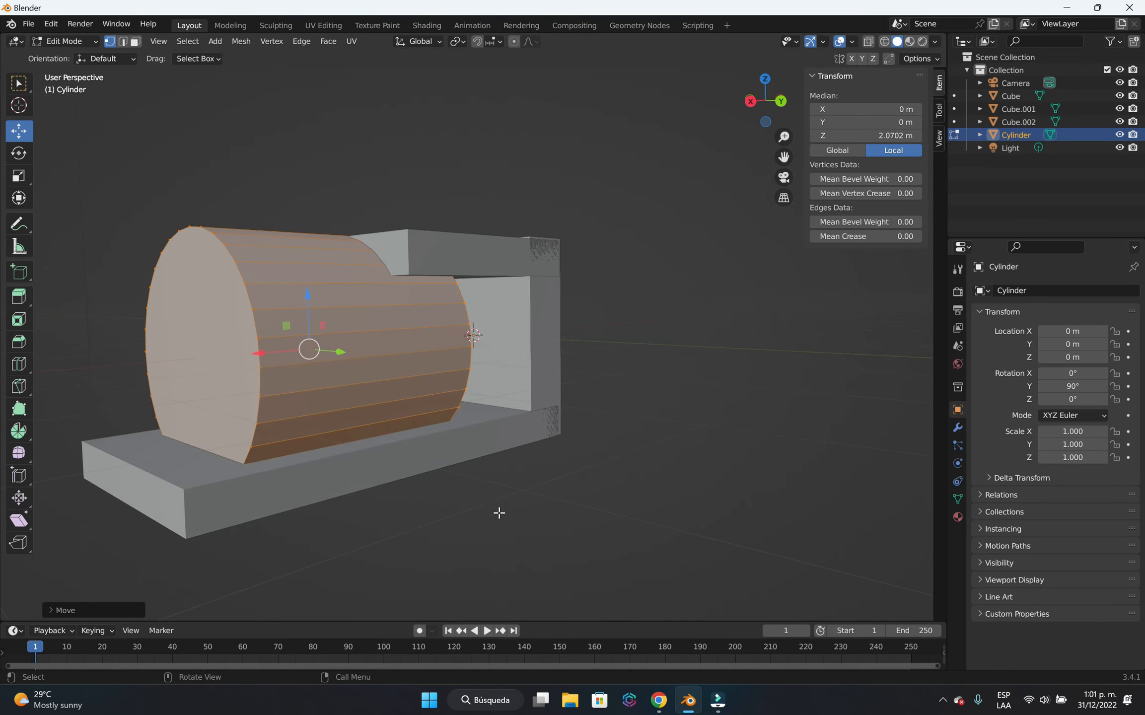
pyautogui.moveTo(406, 506); pyautogui.dragTo(408, 480, button='middle')
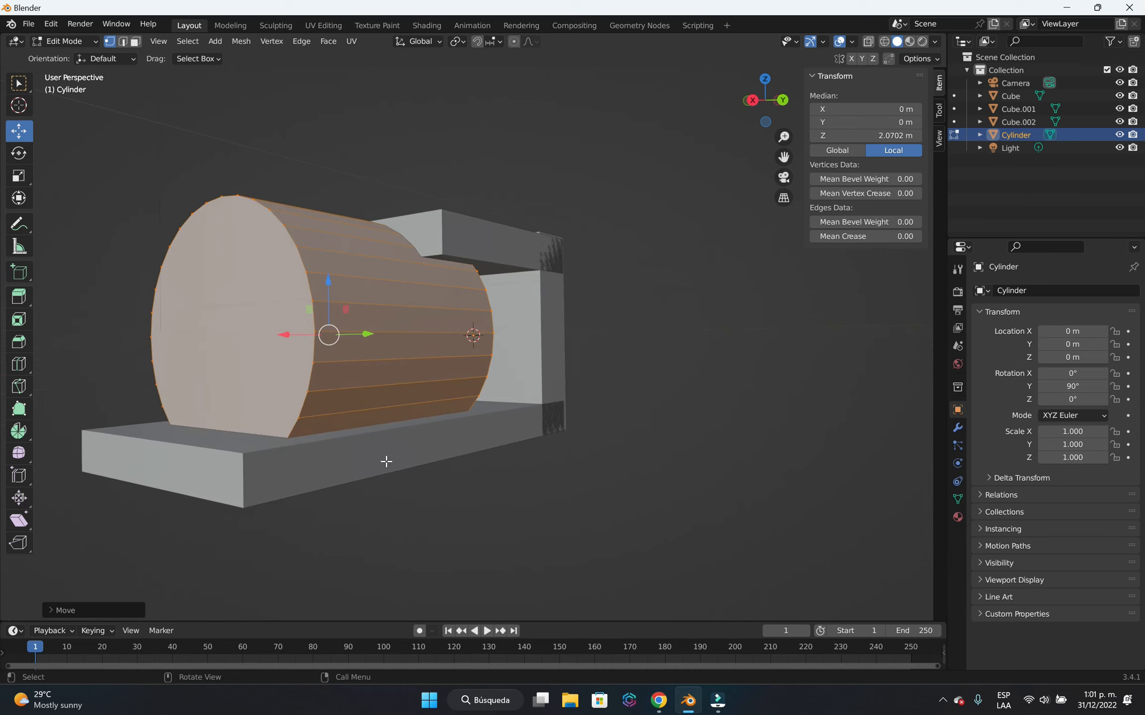
pyautogui.press('s')
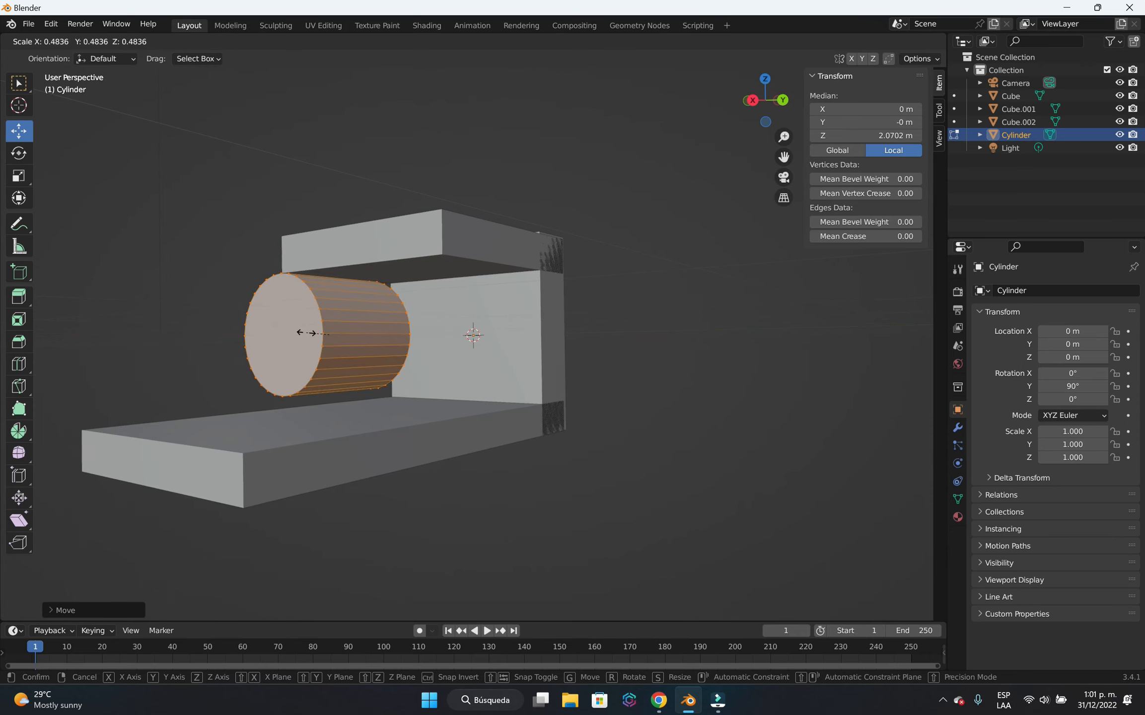
pyautogui.click(298, 330)
pyautogui.moveTo(563, 453); pyautogui.dragTo(439, 434, button='middle')
pyautogui.press('s')
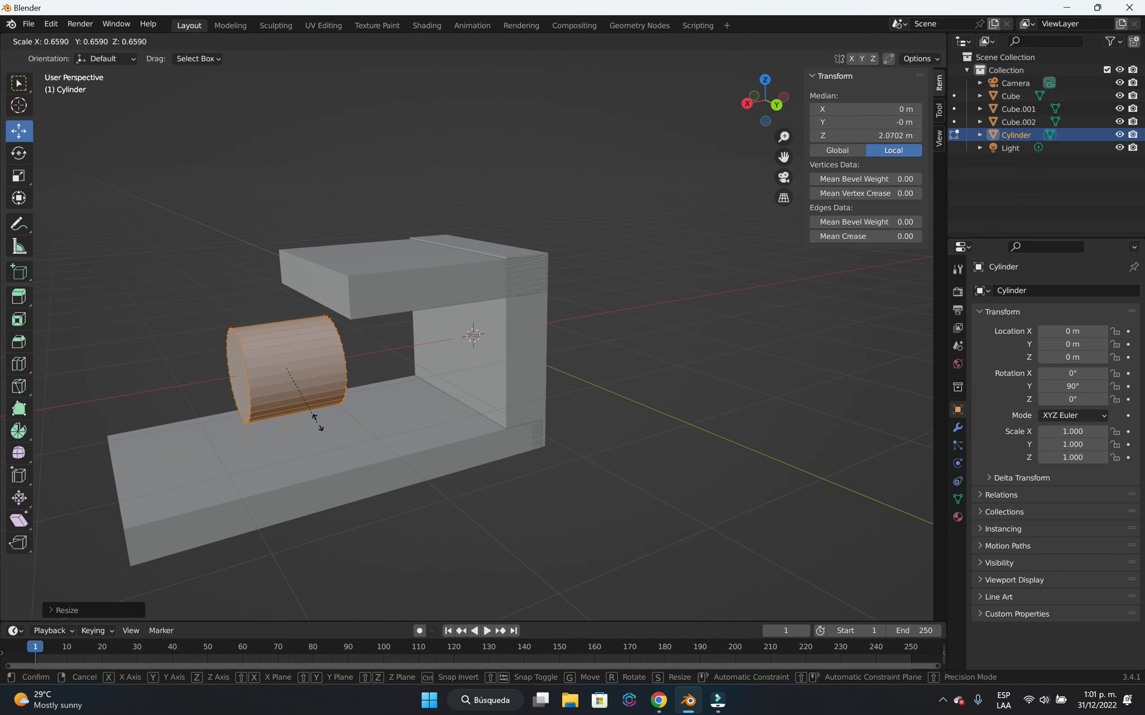
pyautogui.click(335, 425)
# Stretch the cylinder's mesh along X by a factor of about 2.33 and move it about -0.65 m along X.
pyautogui.moveTo(513, 539); pyautogui.dragTo(325, 408, button='middle')
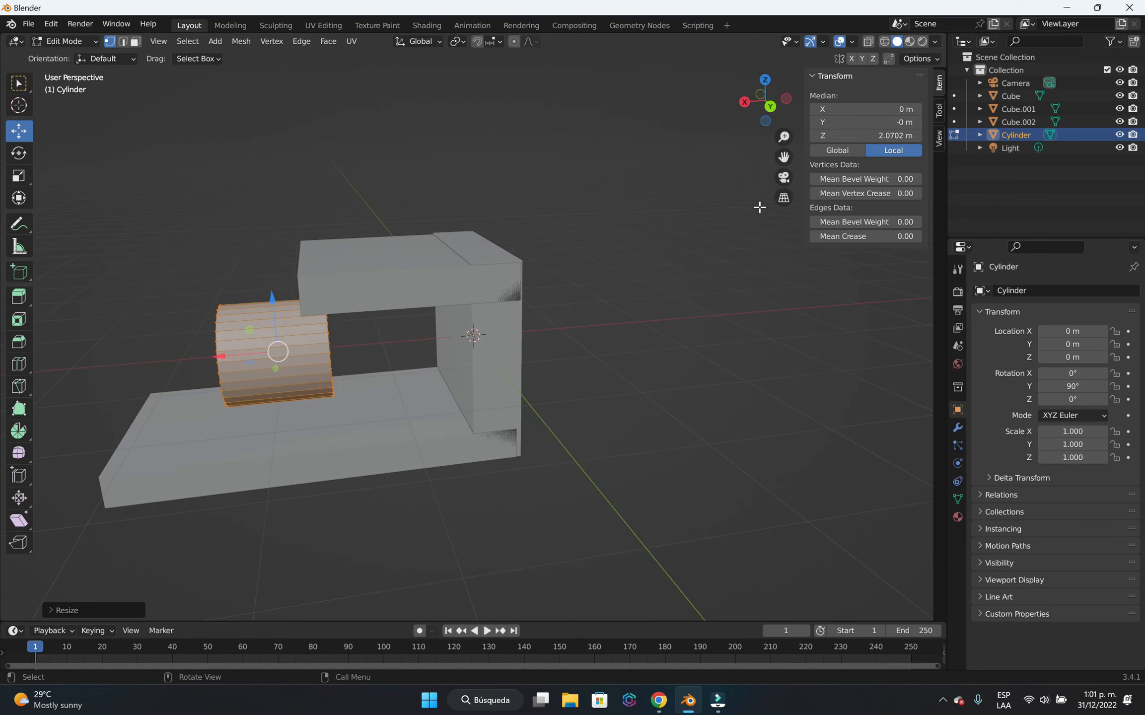
pyautogui.press('s')
pyautogui.press('x')
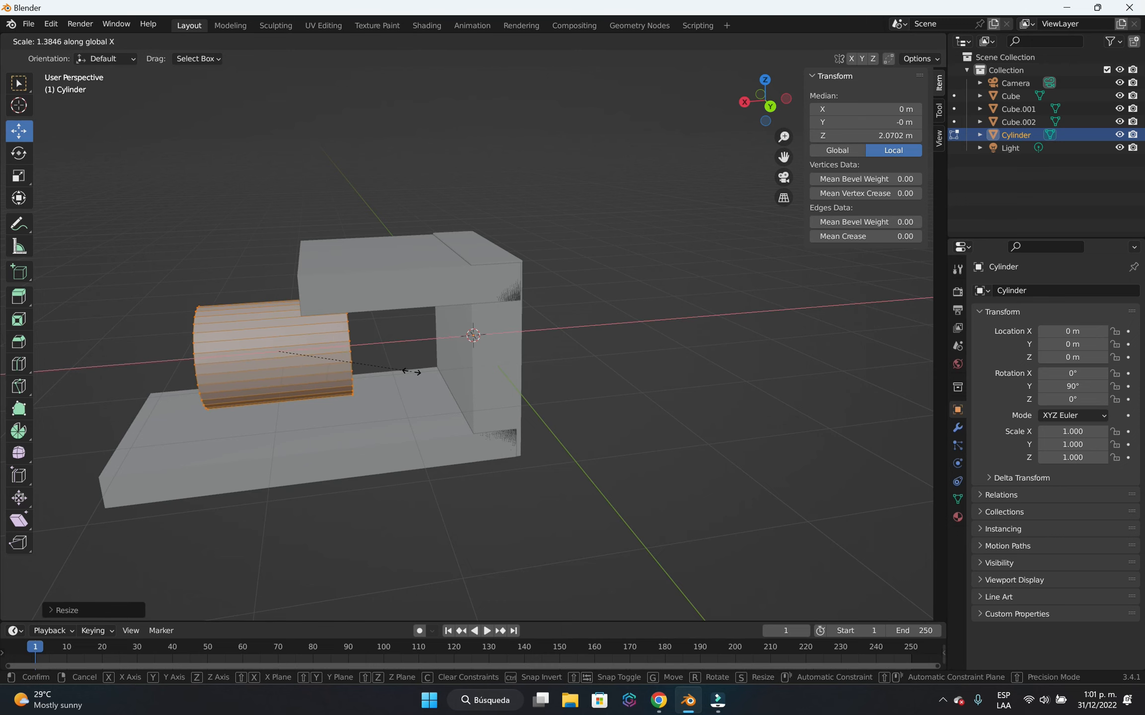
pyautogui.click(502, 390)
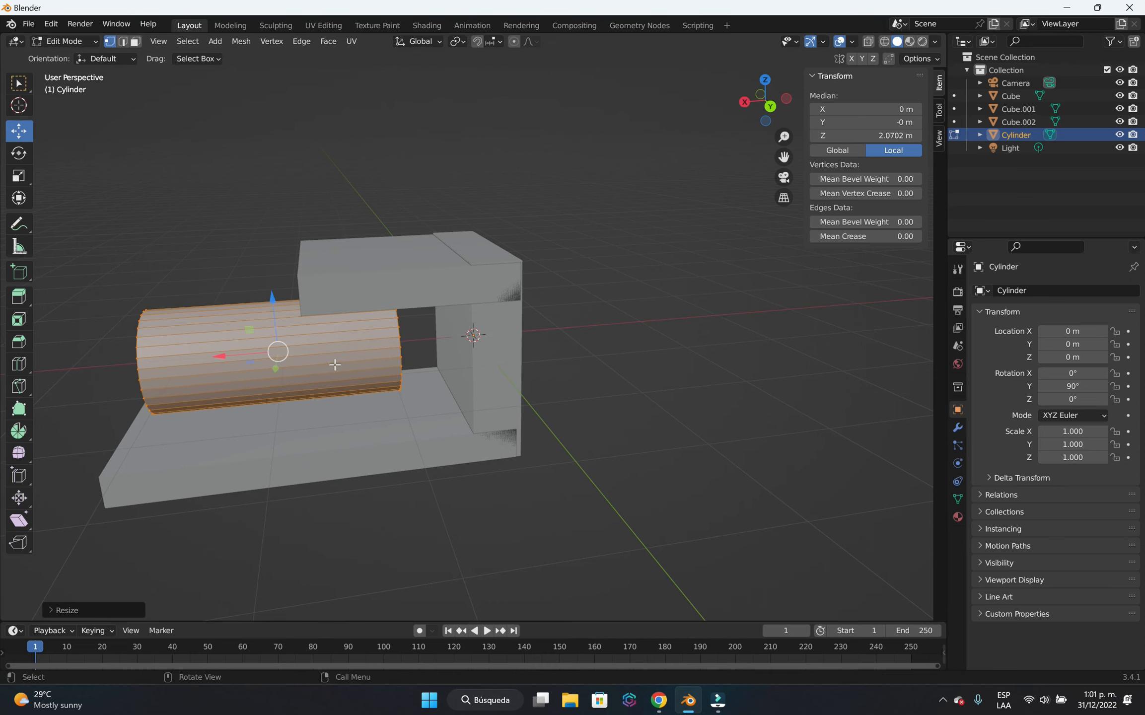
pyautogui.press('g')
pyautogui.press('x')
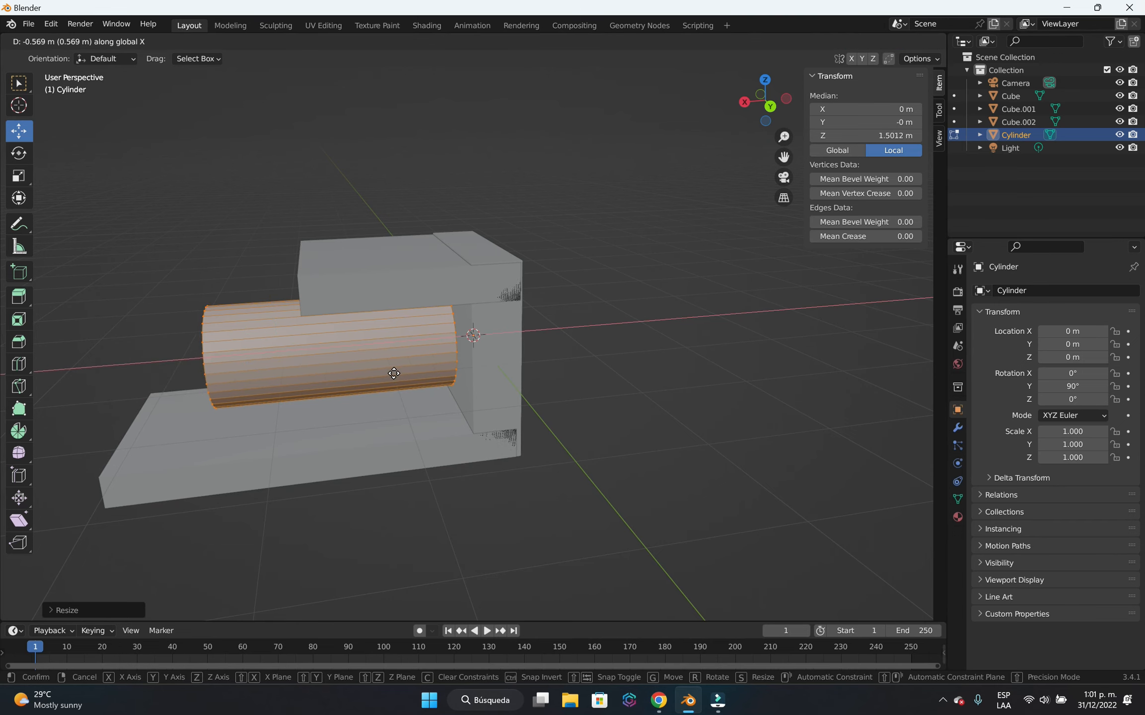
pyautogui.click(399, 385)
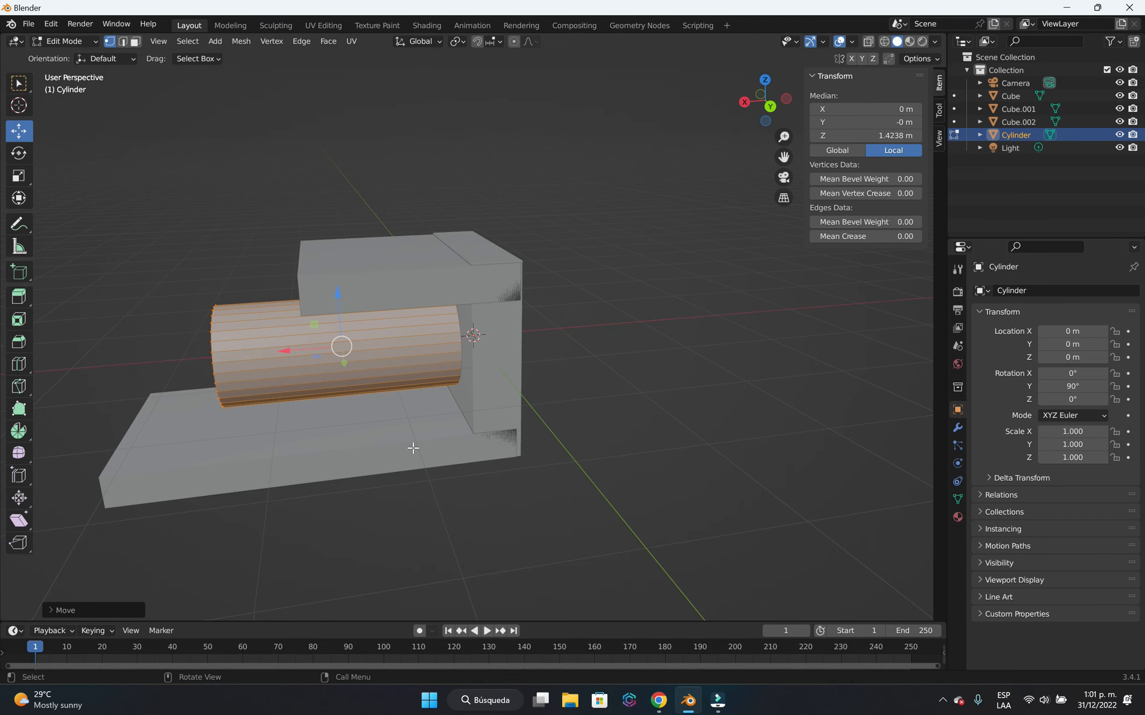
# Lower the cylinder's mesh about 0.24 m along Z onto the bottom slab.
pyautogui.moveTo(409, 541); pyautogui.dragTo(446, 451, button='middle')
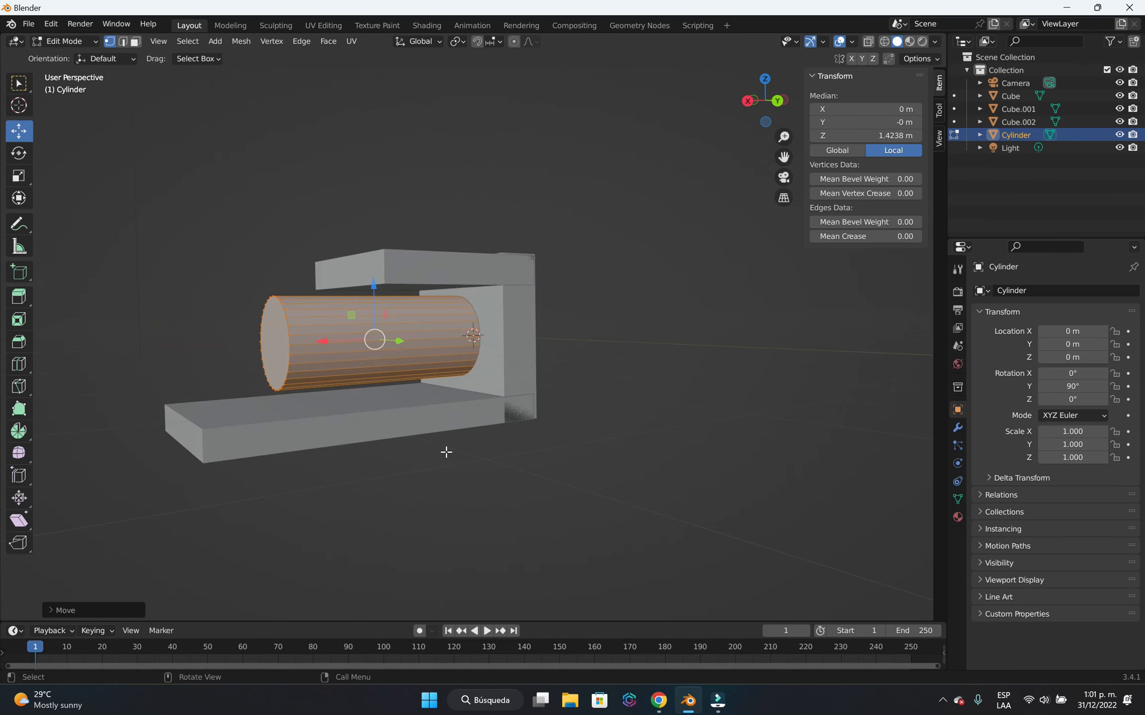
pyautogui.moveTo(421, 534); pyautogui.dragTo(412, 365, button='middle')
pyautogui.moveTo(424, 442); pyautogui.dragTo(371, 383, button='middle')
pyautogui.press('g')
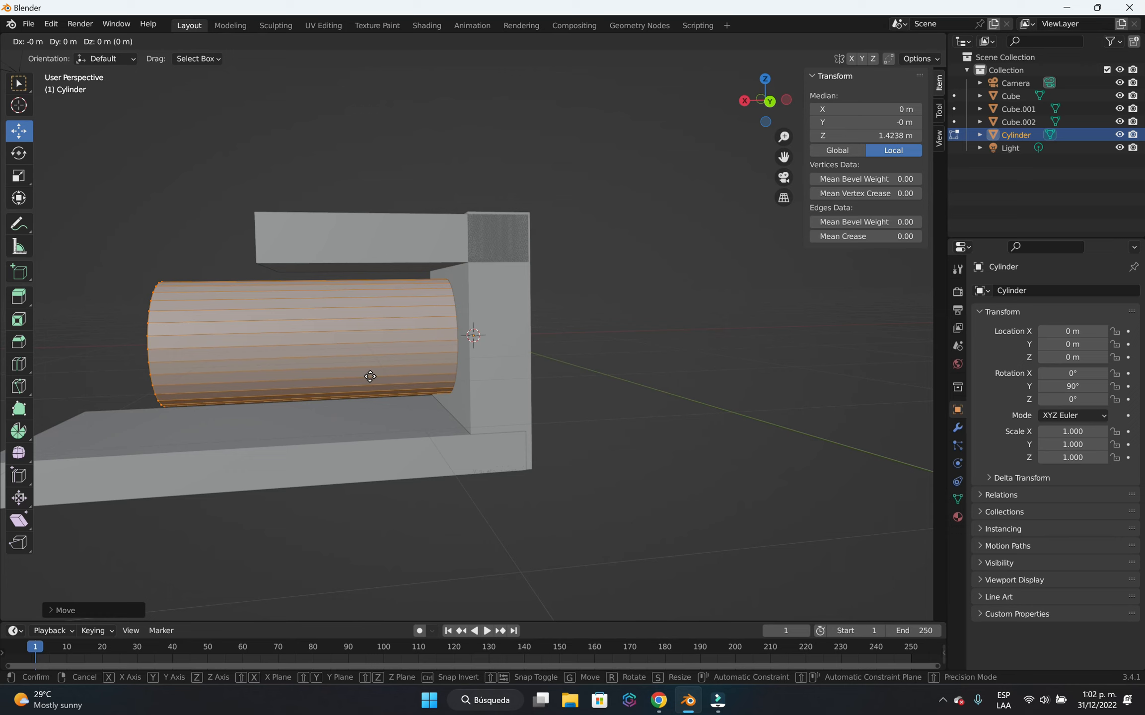
pyautogui.press('z')
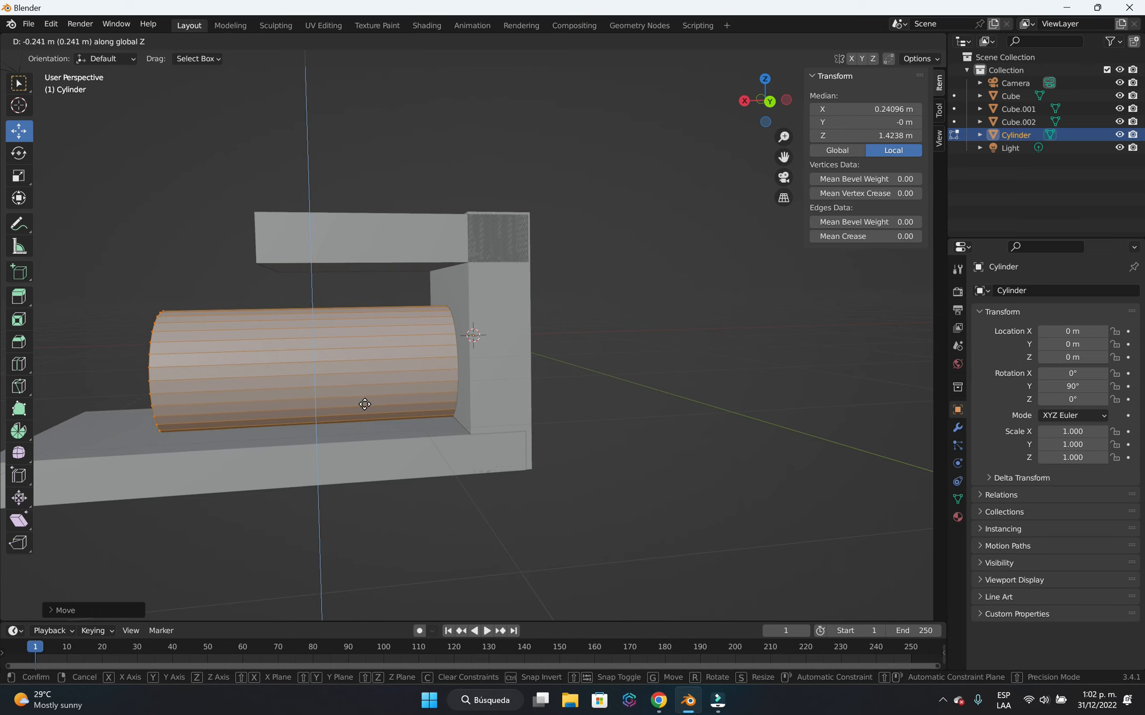
pyautogui.click(364, 404)
# Lengthen the cylinder's mesh along X to about 3.36 m.
pyautogui.moveTo(367, 404); pyautogui.dragTo(468, 480, button='middle')
pyautogui.moveTo(352, 514); pyautogui.dragTo(461, 531, button='middle')
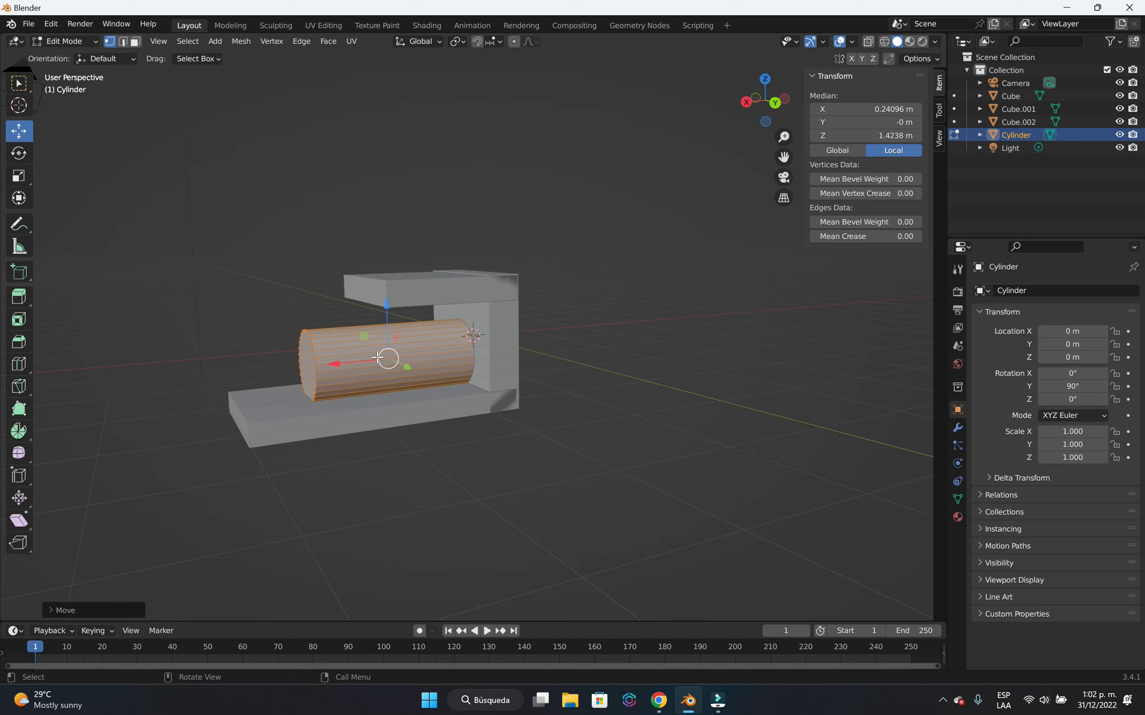
pyautogui.press('s')
pyautogui.press('x')
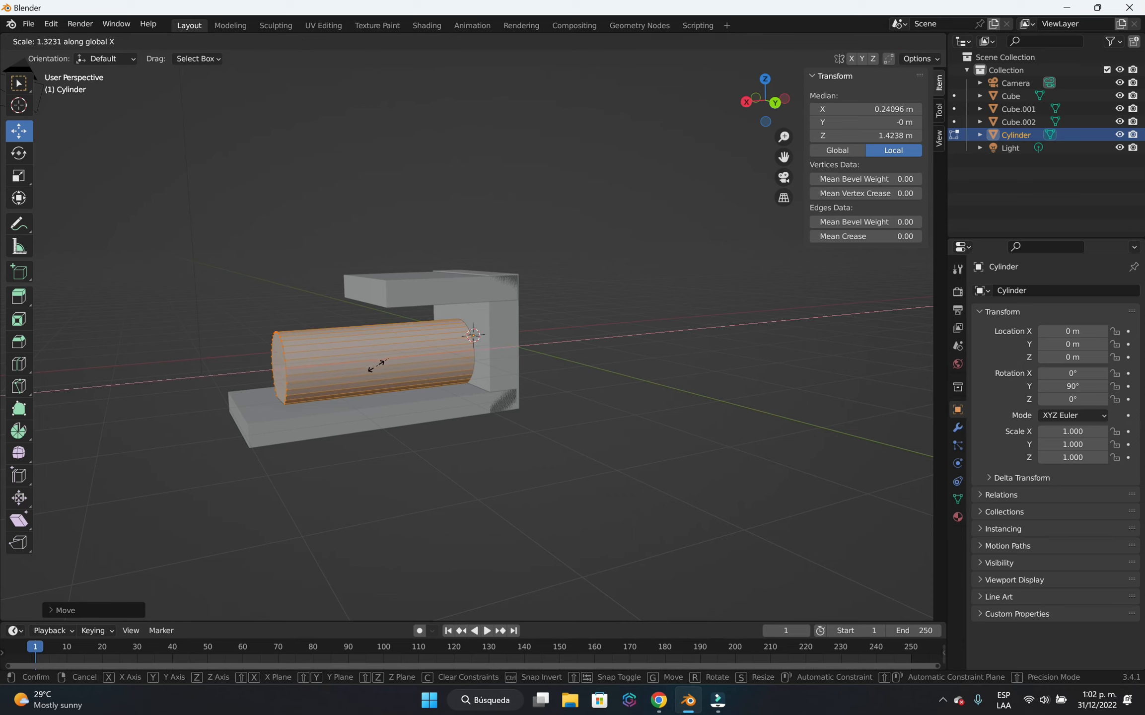
pyautogui.click(385, 372)
pyautogui.moveTo(534, 475); pyautogui.dragTo(481, 445, button='middle')
pyautogui.press('s')
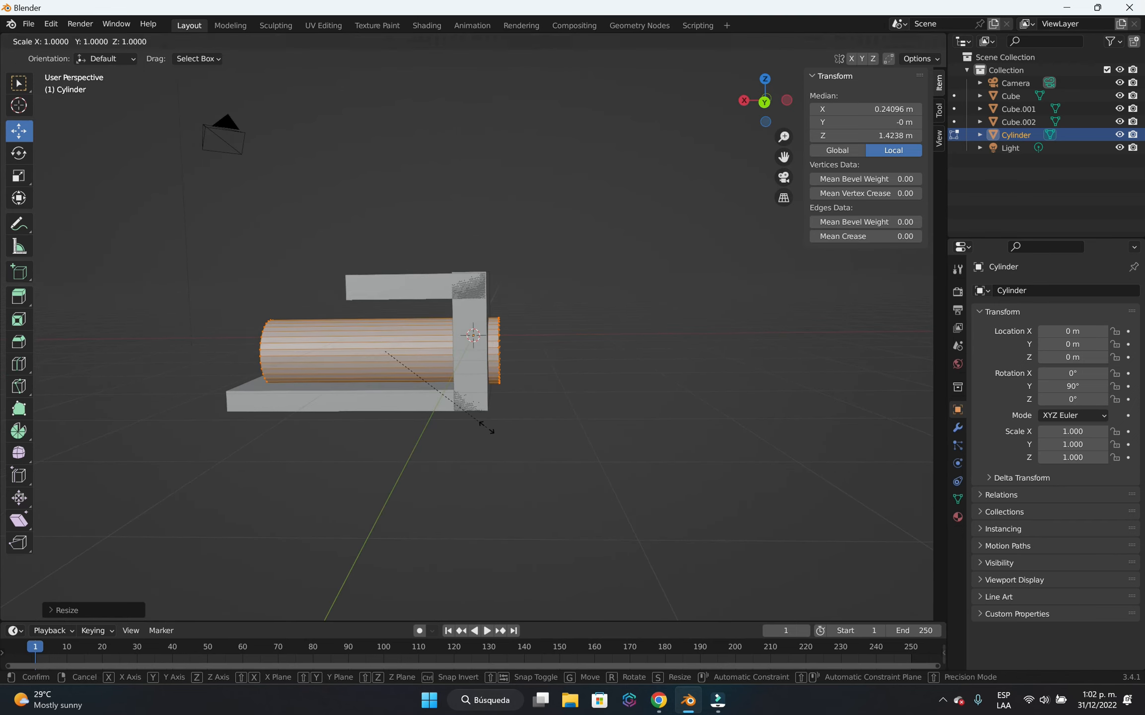
pyautogui.press('x')
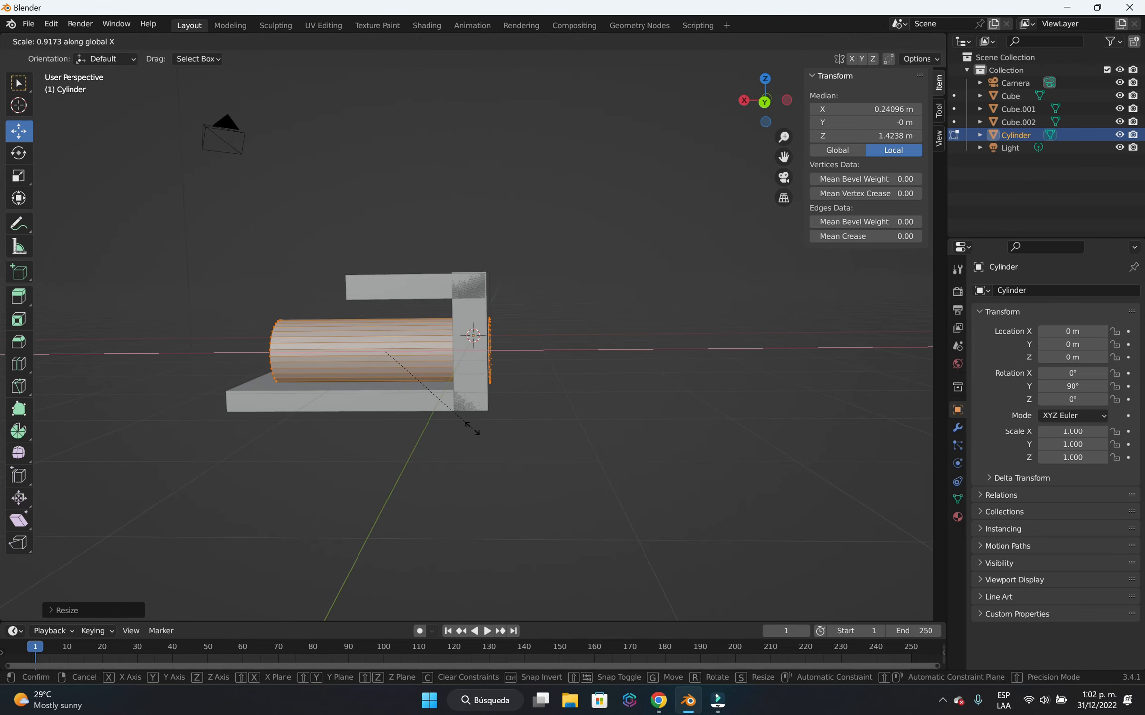
pyautogui.click(468, 423)
# Shift the cylinder's mesh about 0.08 m along X and return to Object Mode.
pyautogui.moveTo(363, 346); pyautogui.dragTo(358, 348)
pyautogui.moveTo(348, 422); pyautogui.dragTo(511, 480, button='middle')
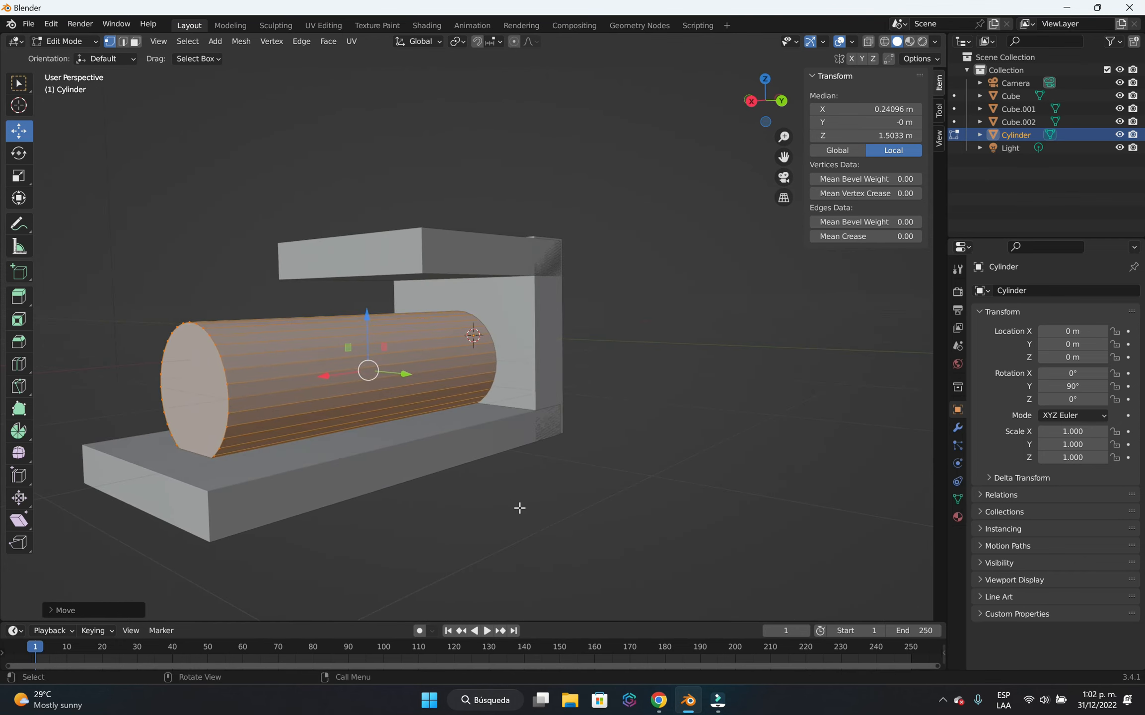
pyautogui.scroll(-3, 516, 507)
pyautogui.scroll(2, 497, 506)
pyautogui.moveTo(405, 510); pyautogui.dragTo(432, 521, button='middle')
pyautogui.scroll(2, 278, 350)
pyautogui.scroll(-2, 403, 489)
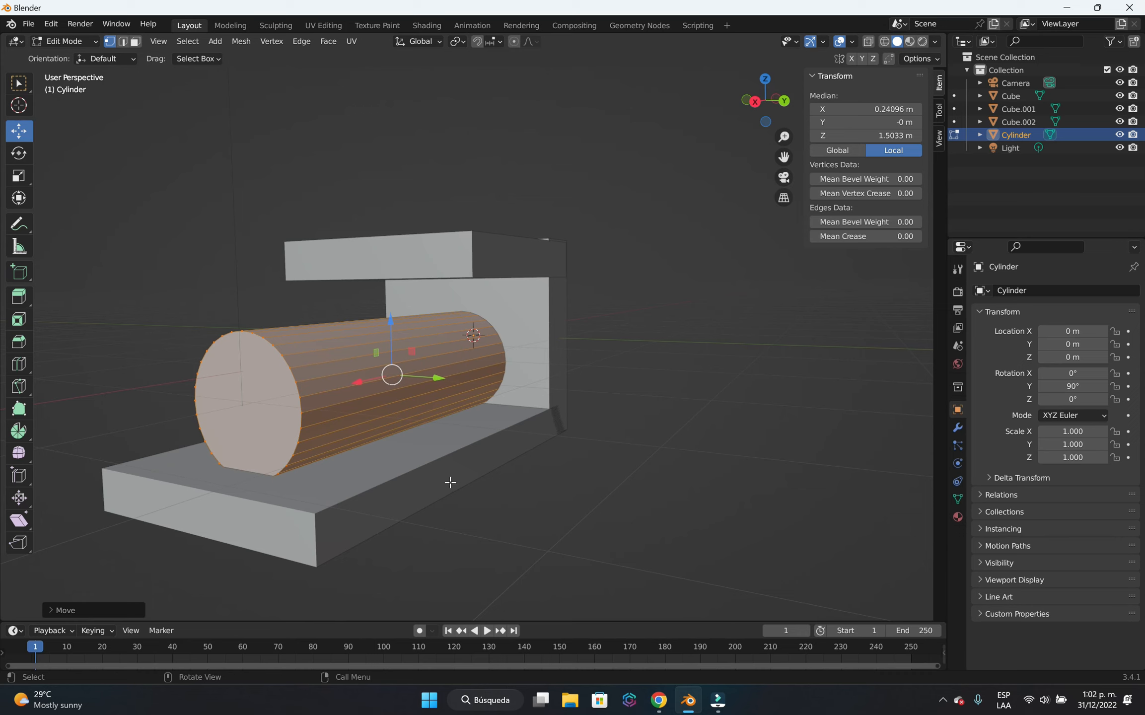
pyautogui.press('Tab')
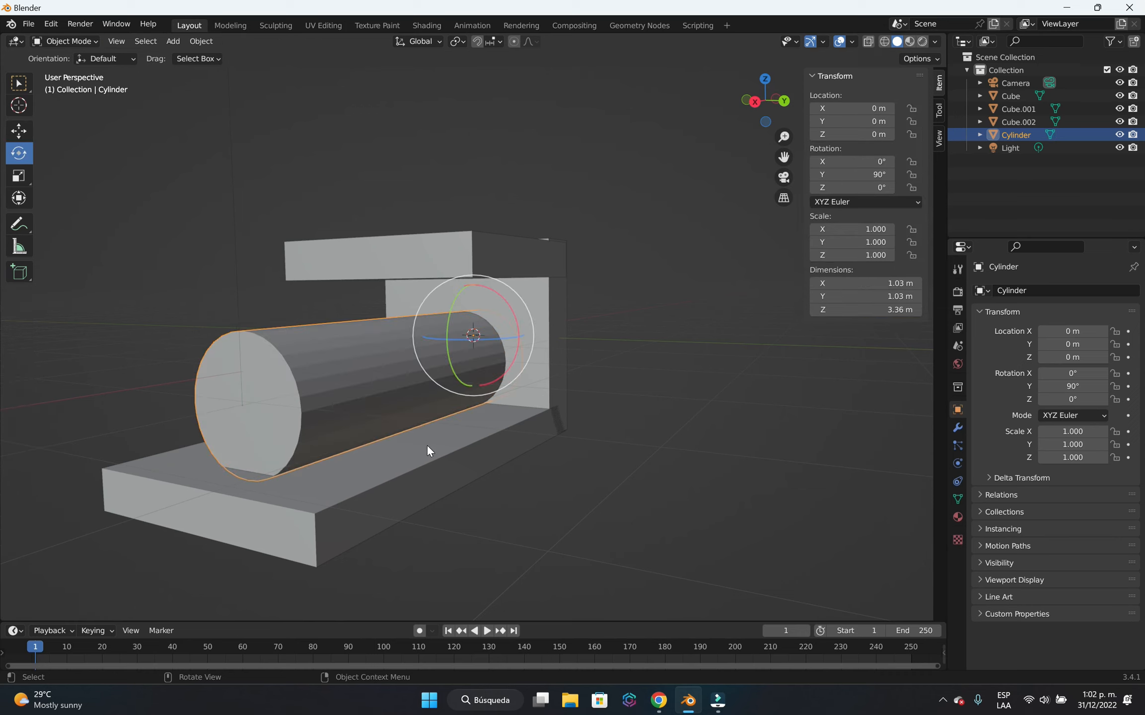
# Add another cylinder mesh to the scene for the part on top of the long horizontal cylinder.
pyautogui.press('shift')
pyautogui.hotkey('shift', 'a')
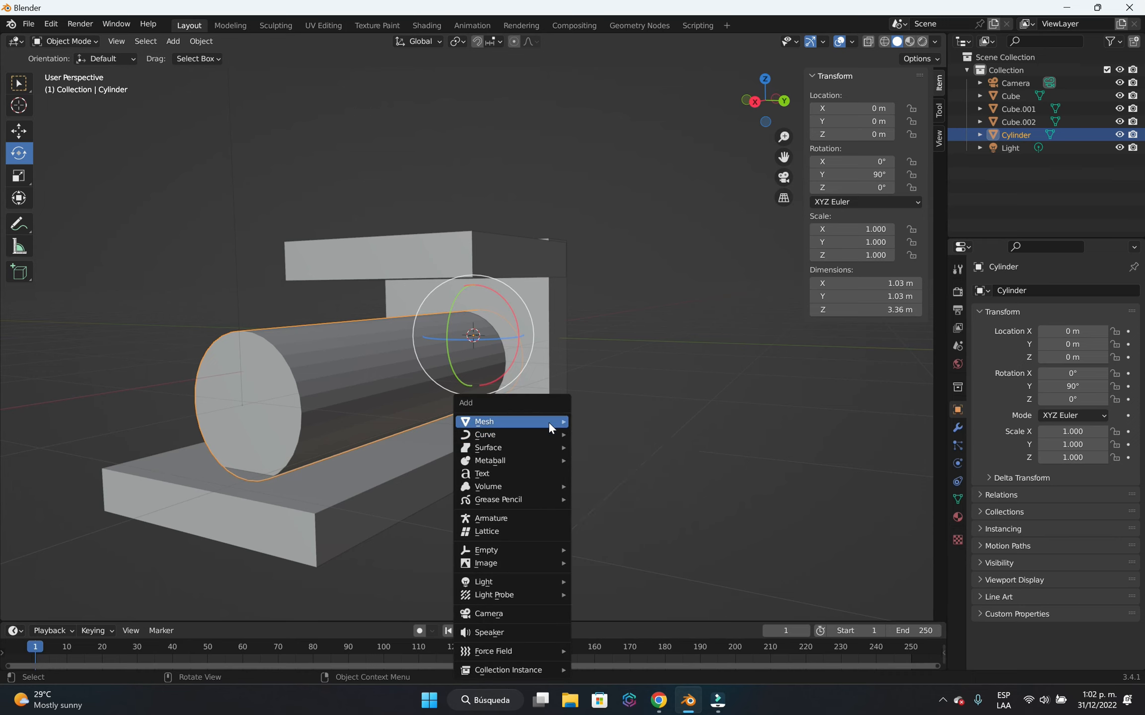
pyautogui.moveTo(548, 427)
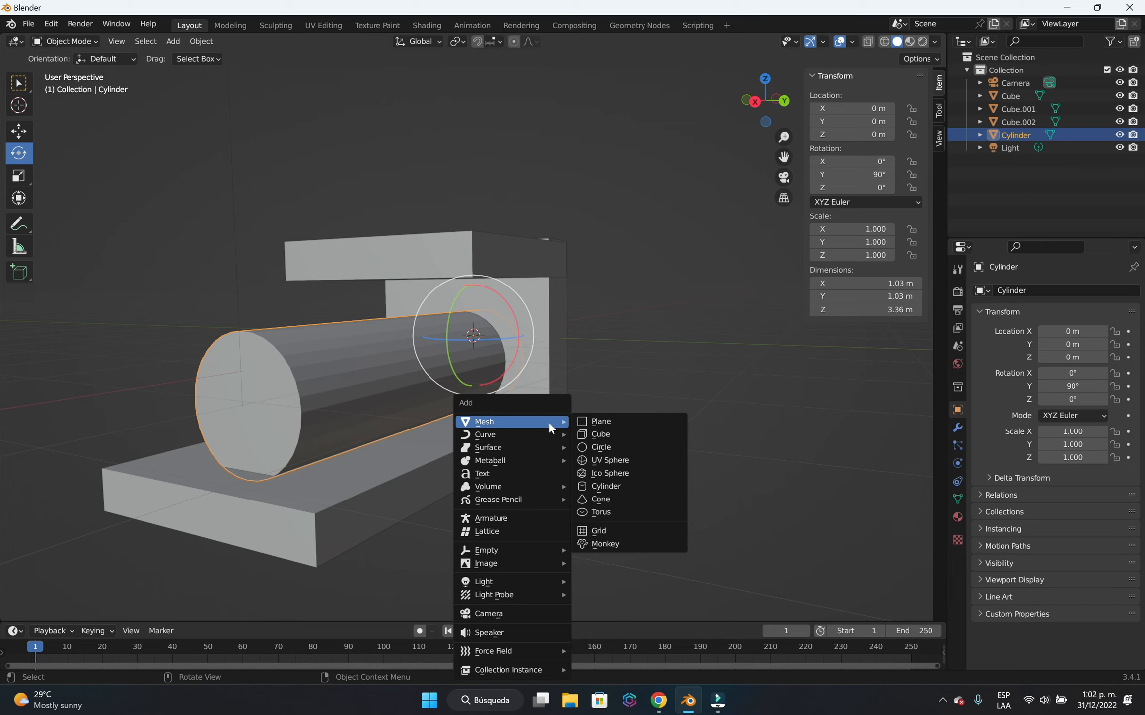
pyautogui.click(633, 484)
pyautogui.scroll(-3, 667, 401)
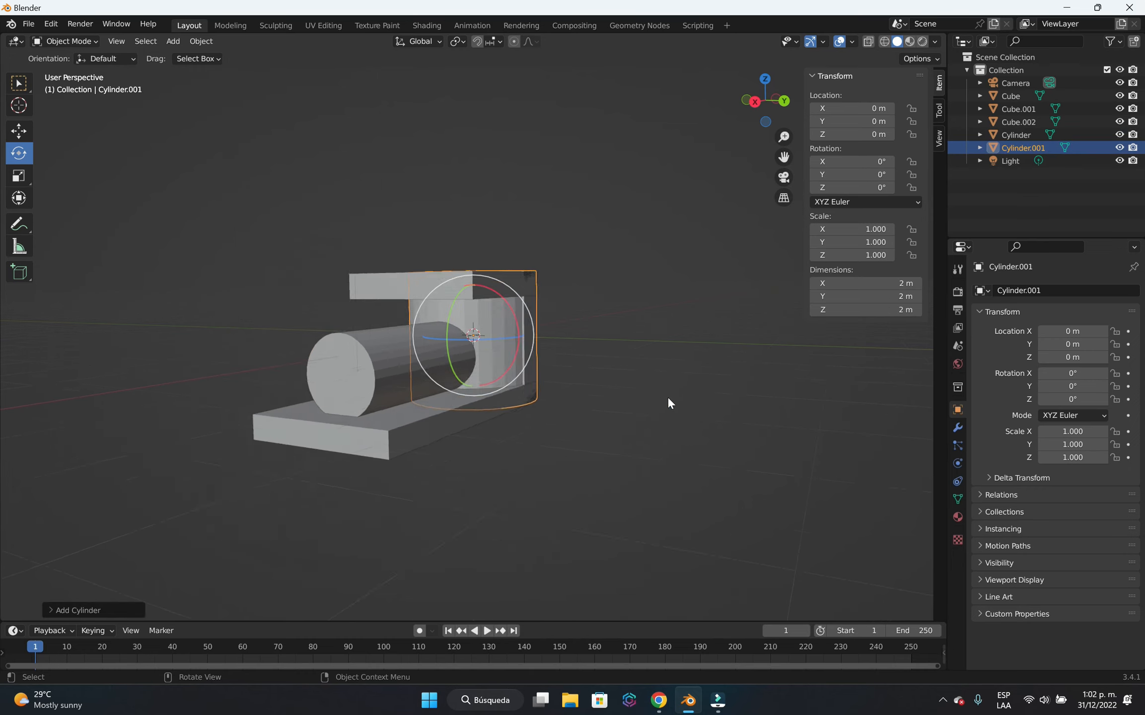
pyautogui.moveTo(668, 401); pyautogui.dragTo(506, 418, button='middle')
pyautogui.scroll(3, 526, 446)
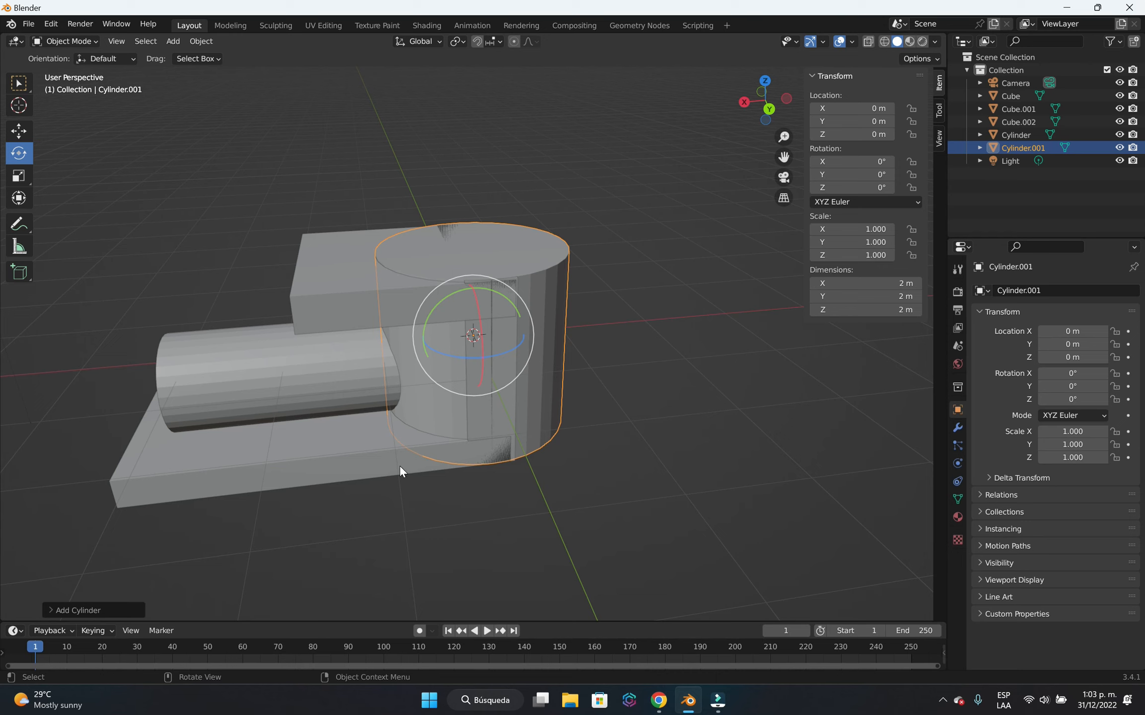
# Move the new upright cylinder about 2.26 m along X, towards the open end of the long horizontal cylinder.
pyautogui.press('g')
pyautogui.press('x')
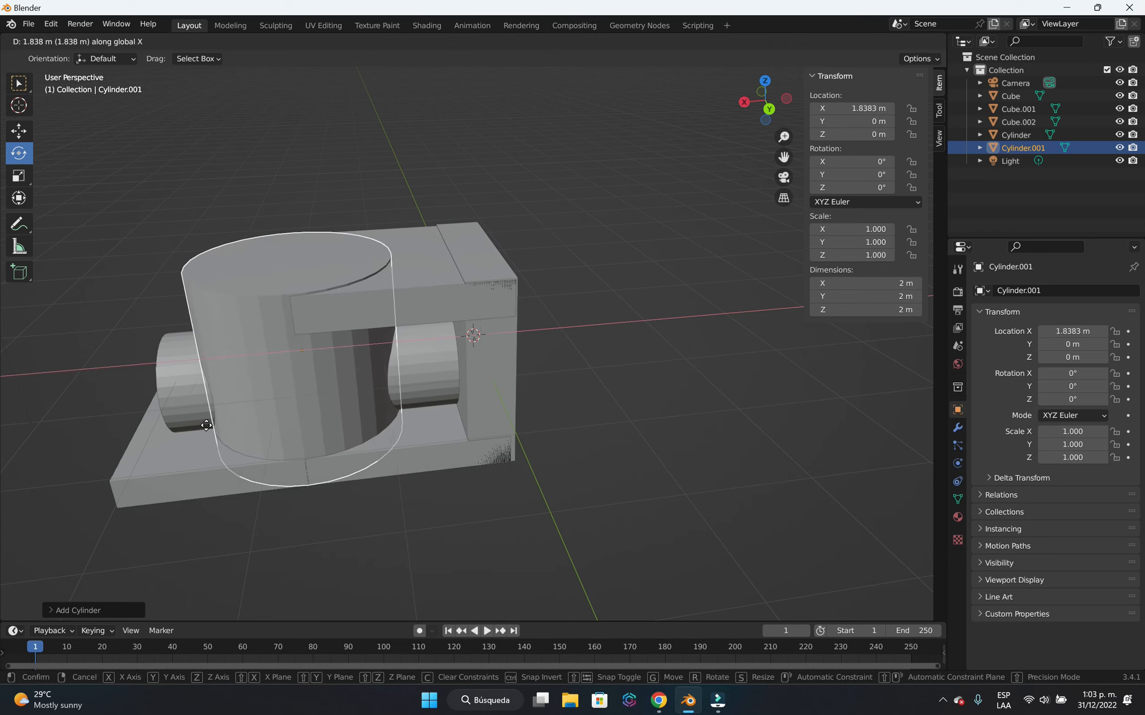
pyautogui.click(183, 447)
pyautogui.scroll(-3, 357, 484)
# In Edit Mode, scale the upright cylinder's mesh down uniformly by a factor of about 0.28.
pyautogui.press('Tab')
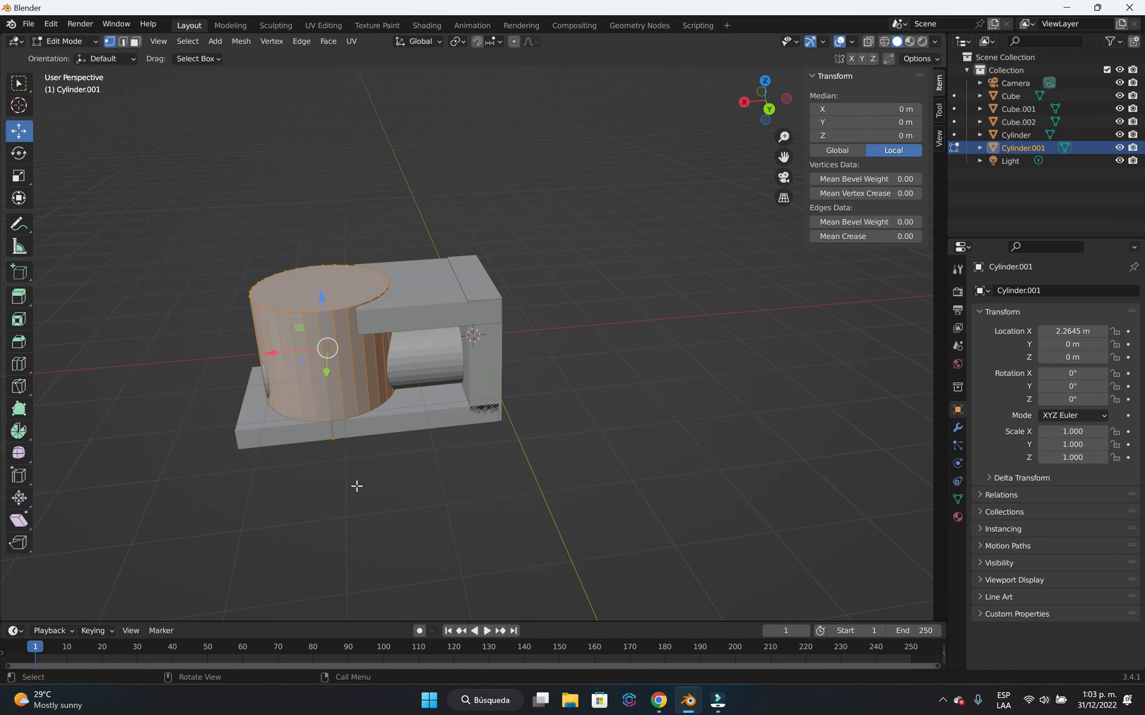
pyautogui.scroll(4, 357, 484)
pyautogui.moveTo(363, 485); pyautogui.dragTo(429, 501, button='middle')
pyautogui.press('s')
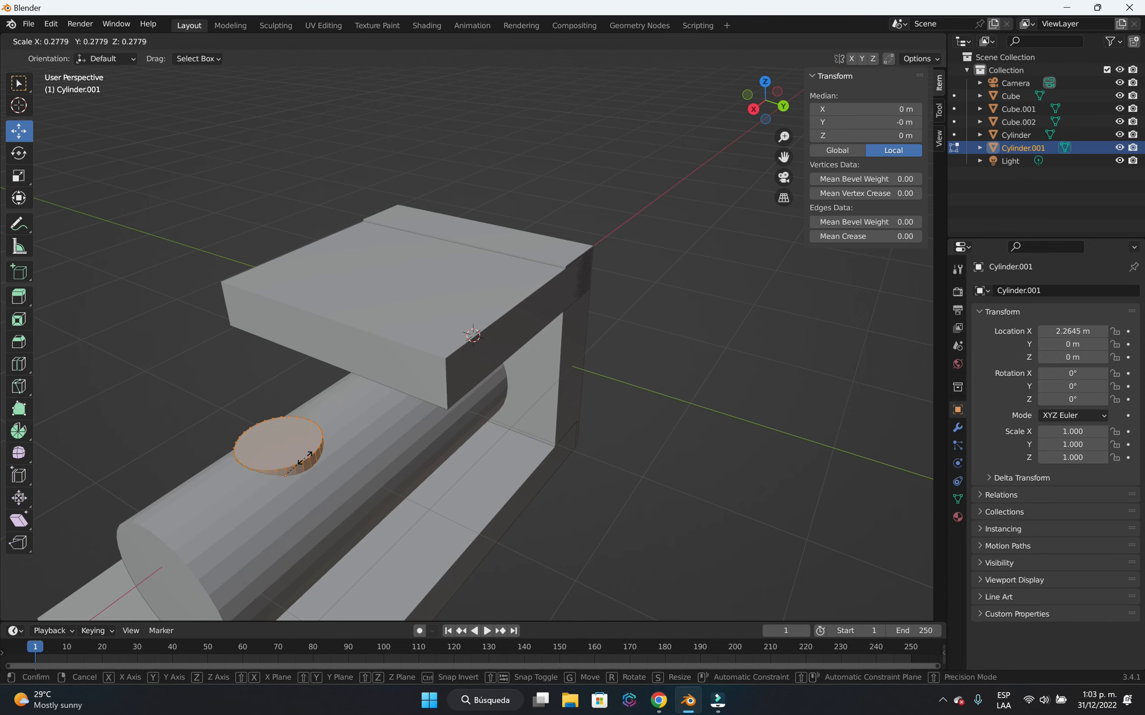
pyautogui.click(308, 455)
pyautogui.scroll(-2, 535, 529)
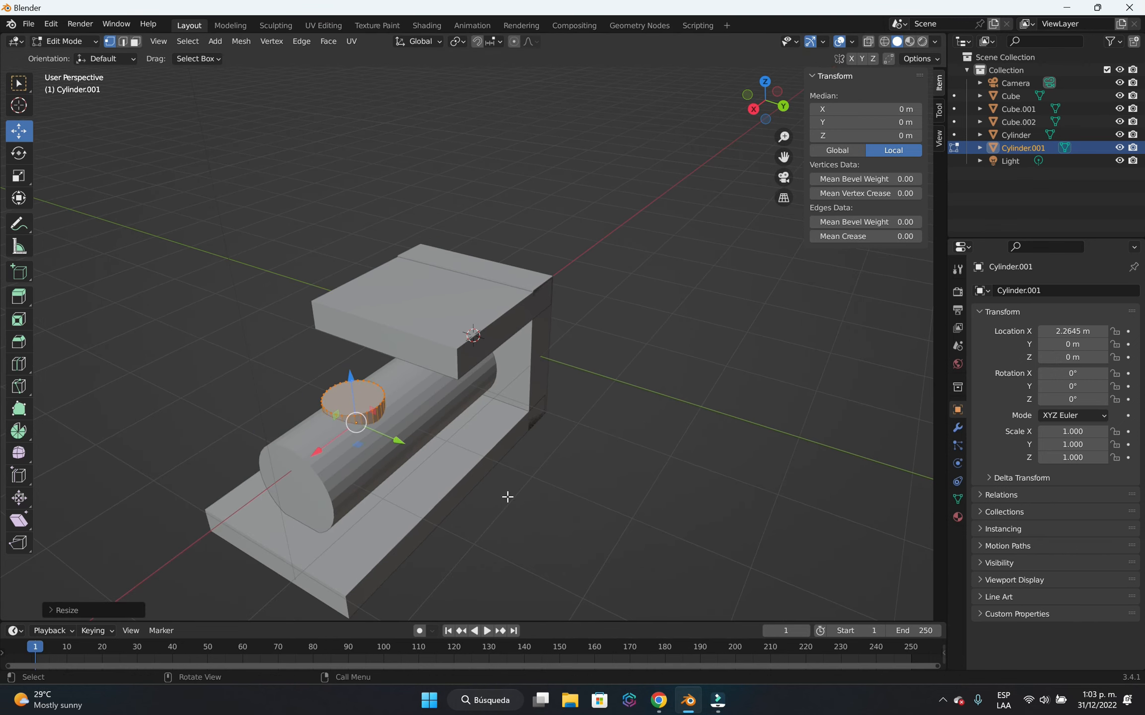
# Shift the small upright cylinder's mesh about 0.45 m along X, closer to the front of the long cylinder.
pyautogui.moveTo(506, 496); pyautogui.dragTo(485, 481, button='middle')
pyautogui.press('g')
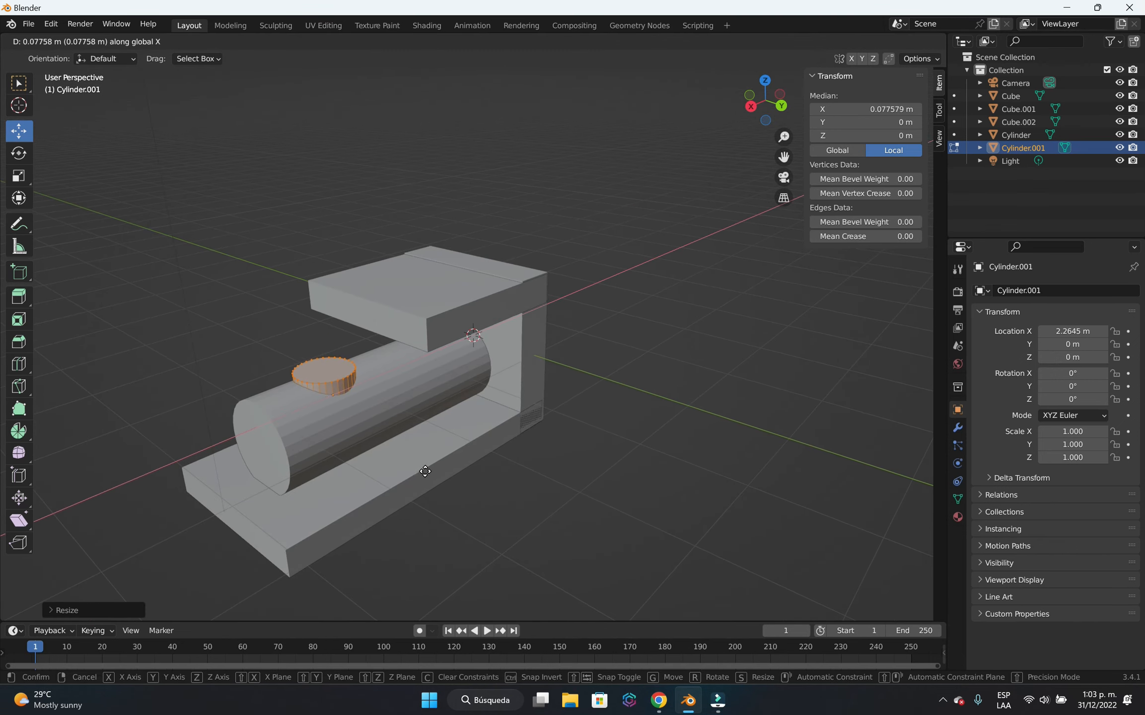
pyautogui.press('x')
pyautogui.click(396, 478)
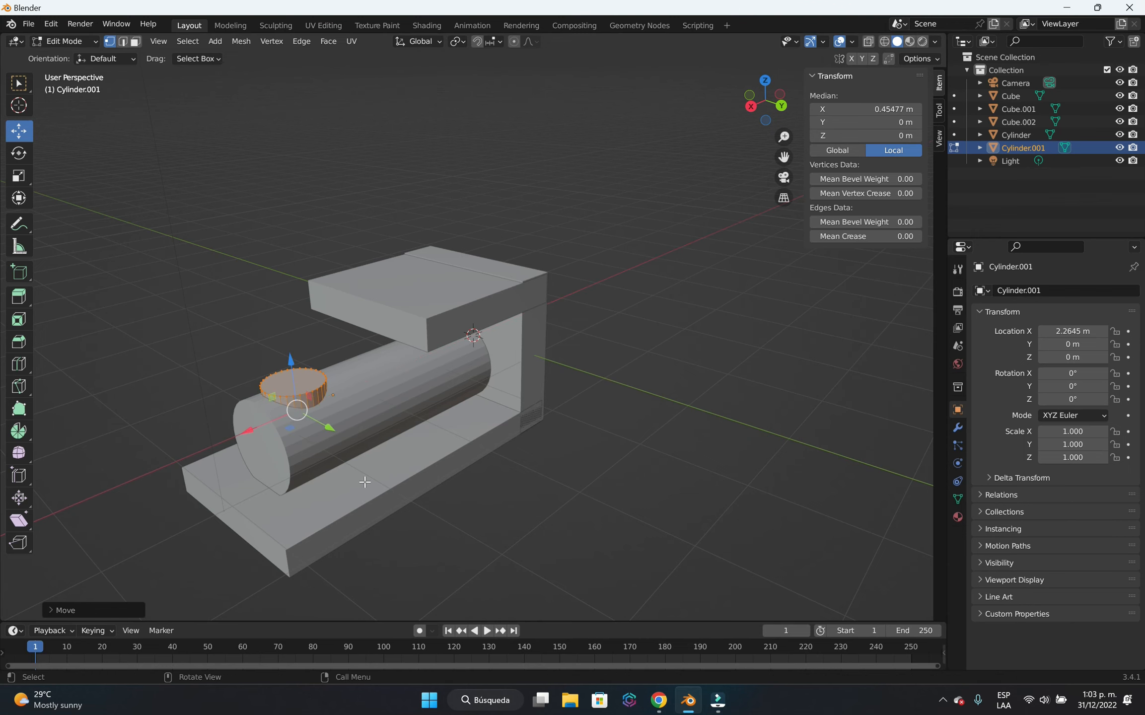
# Shrink the small upright cylinder's mesh slightly and raise it about 0.3 m along Z above the long cylinder.
pyautogui.scroll(2, 360, 478)
pyautogui.press('s')
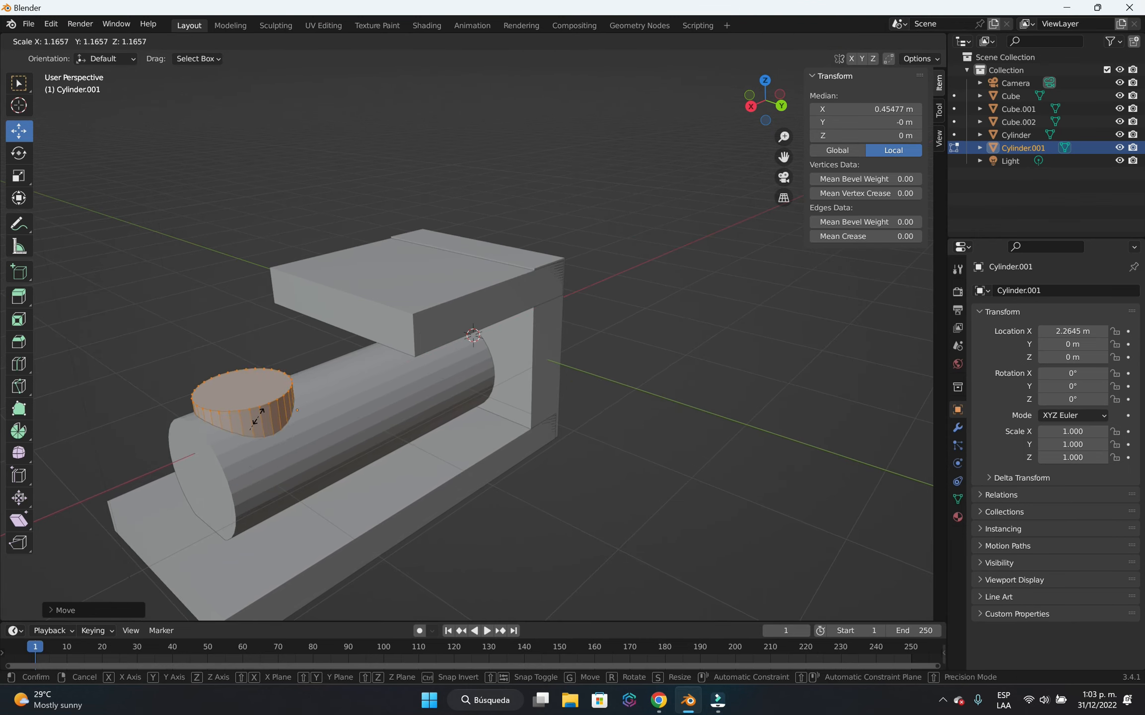
pyautogui.click(257, 433)
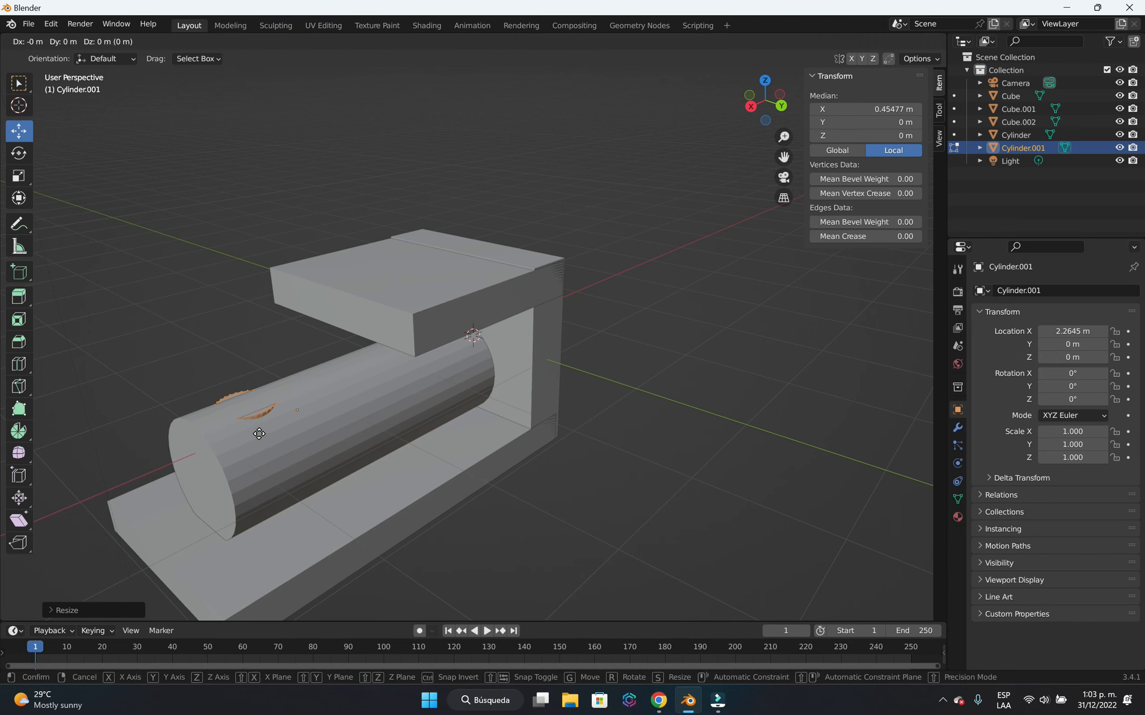
pyautogui.press('e')
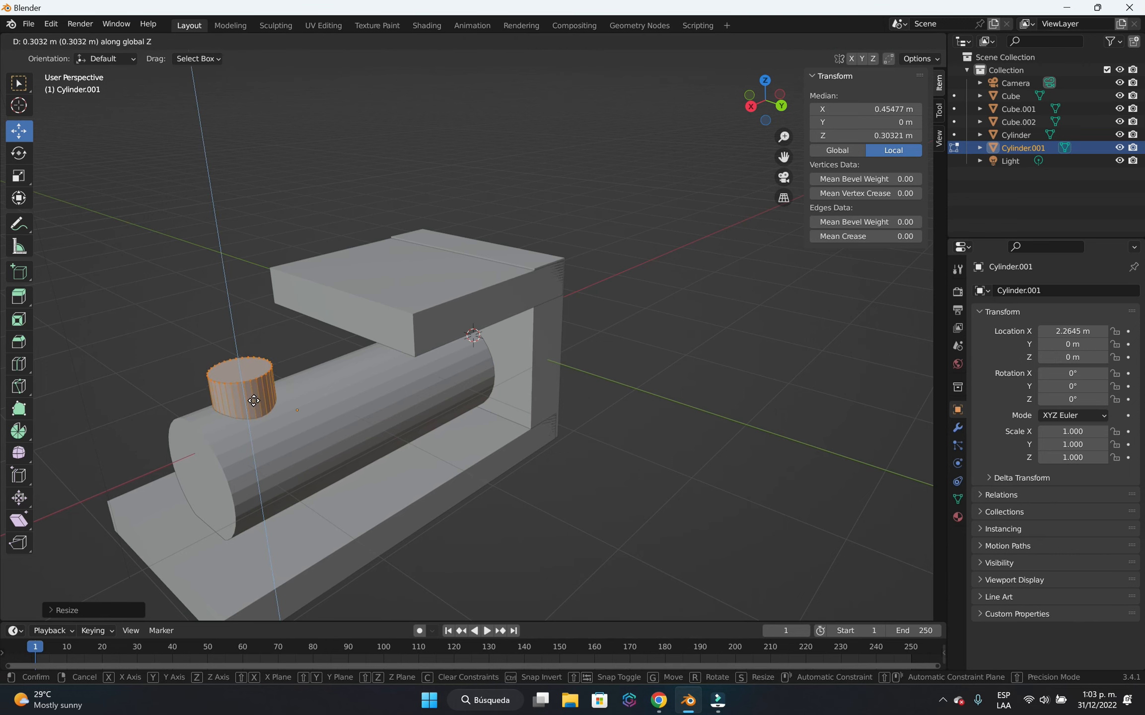
pyautogui.click(400, 466)
# Scale the small upright cylinder's mesh down uniformly to about 0.3 m in every dimension and return to Object Mode.
pyautogui.moveTo(456, 491); pyautogui.dragTo(544, 473, button='middle')
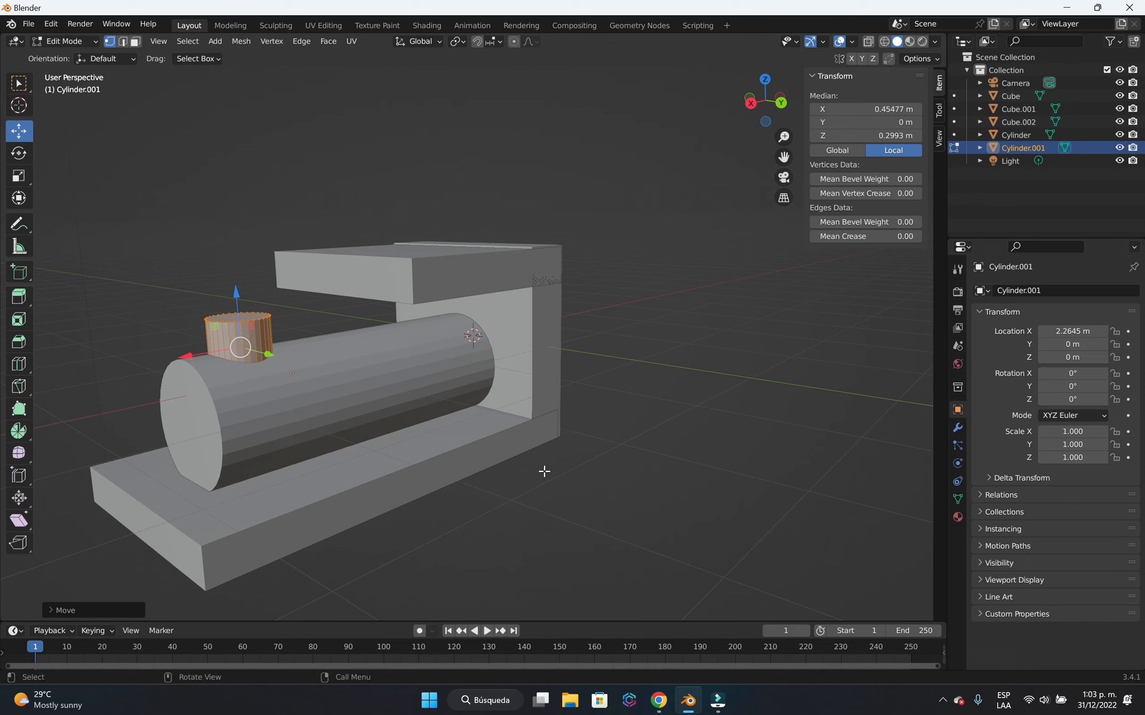
pyautogui.press('s')
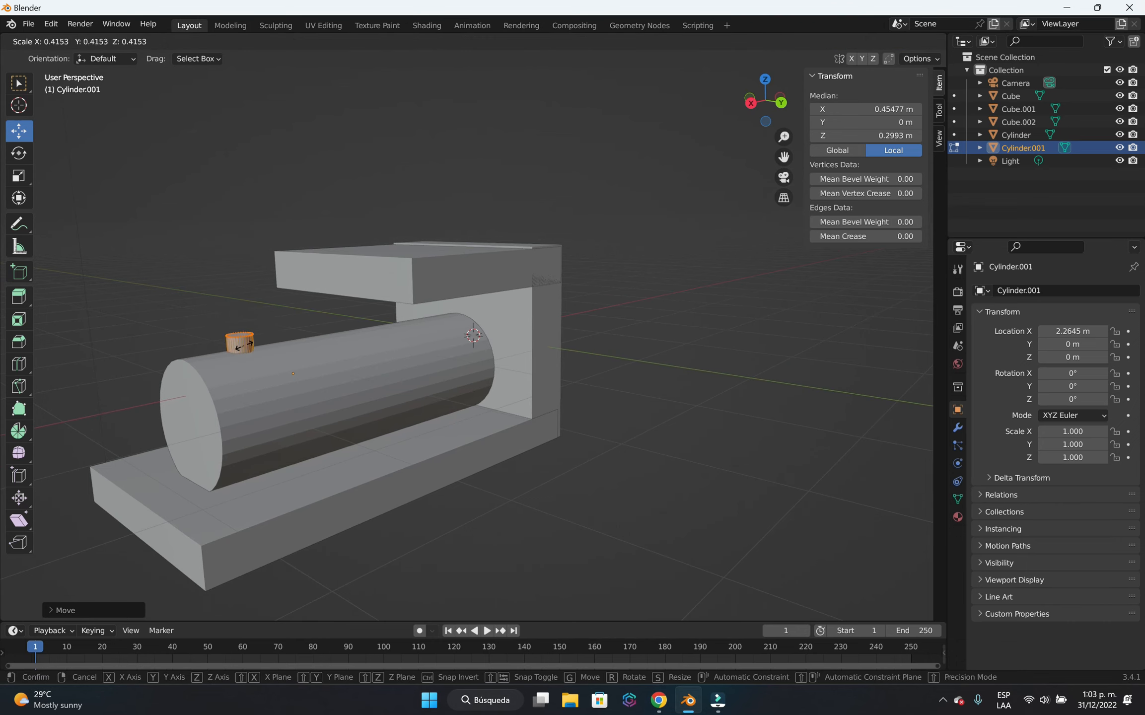
pyautogui.click(245, 345)
pyautogui.click(532, 532)
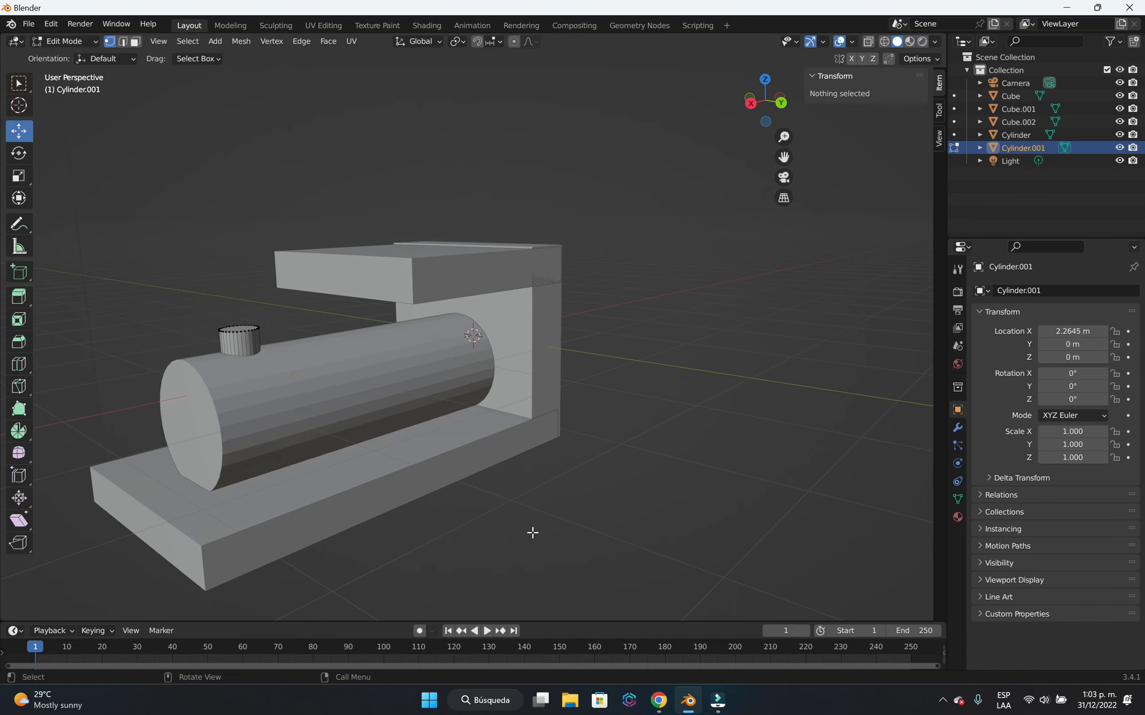
pyautogui.scroll(-3, 539, 511)
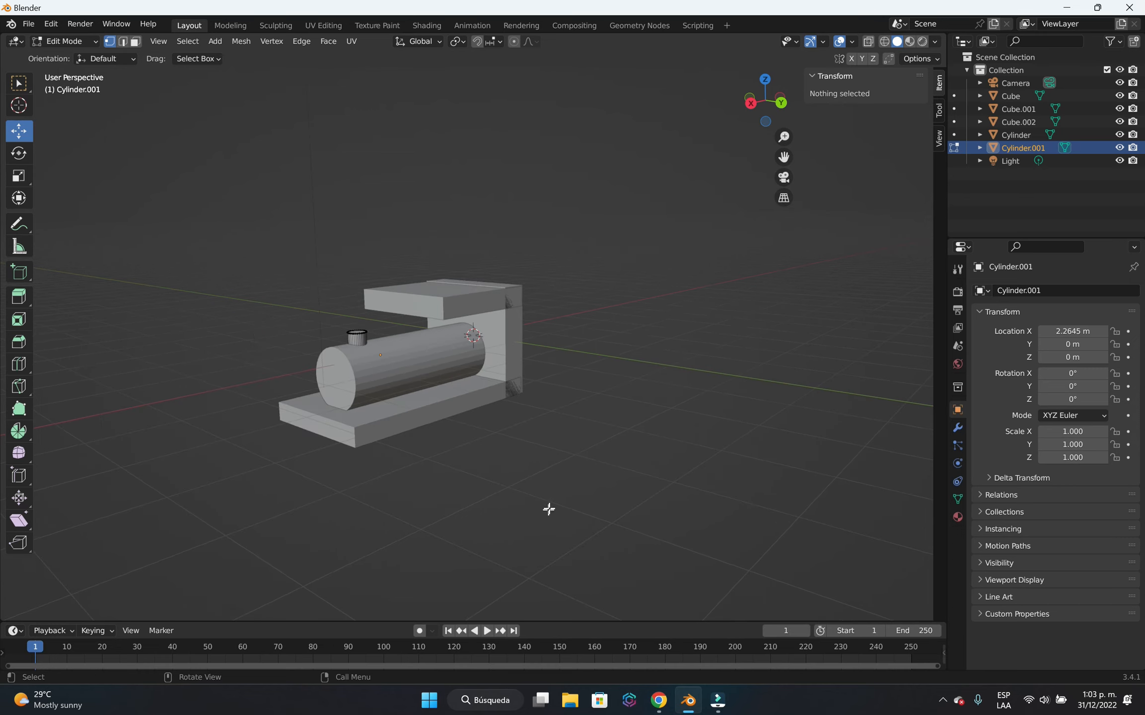
pyautogui.keyDown('shift'); pyautogui.moveTo(571, 500); pyautogui.dragTo(530, 509, button='middle'); pyautogui.keyUp('shift')
pyautogui.scroll(2, 410, 498)
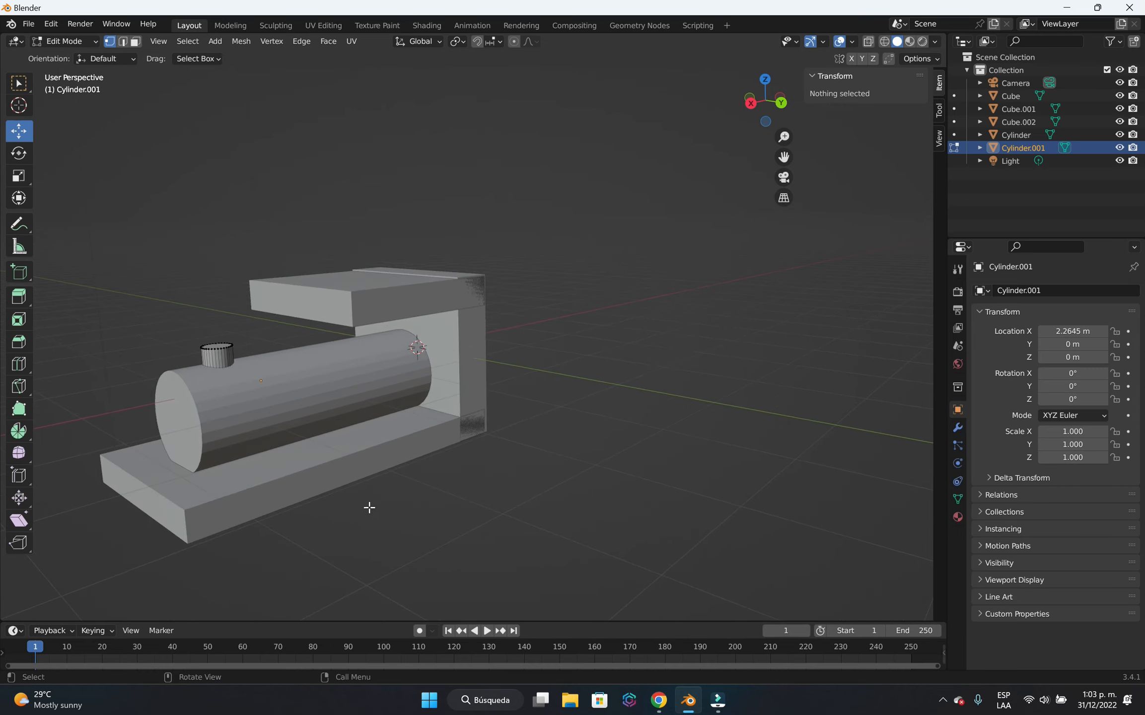
pyautogui.moveTo(361, 539); pyautogui.dragTo(466, 513, button='middle')
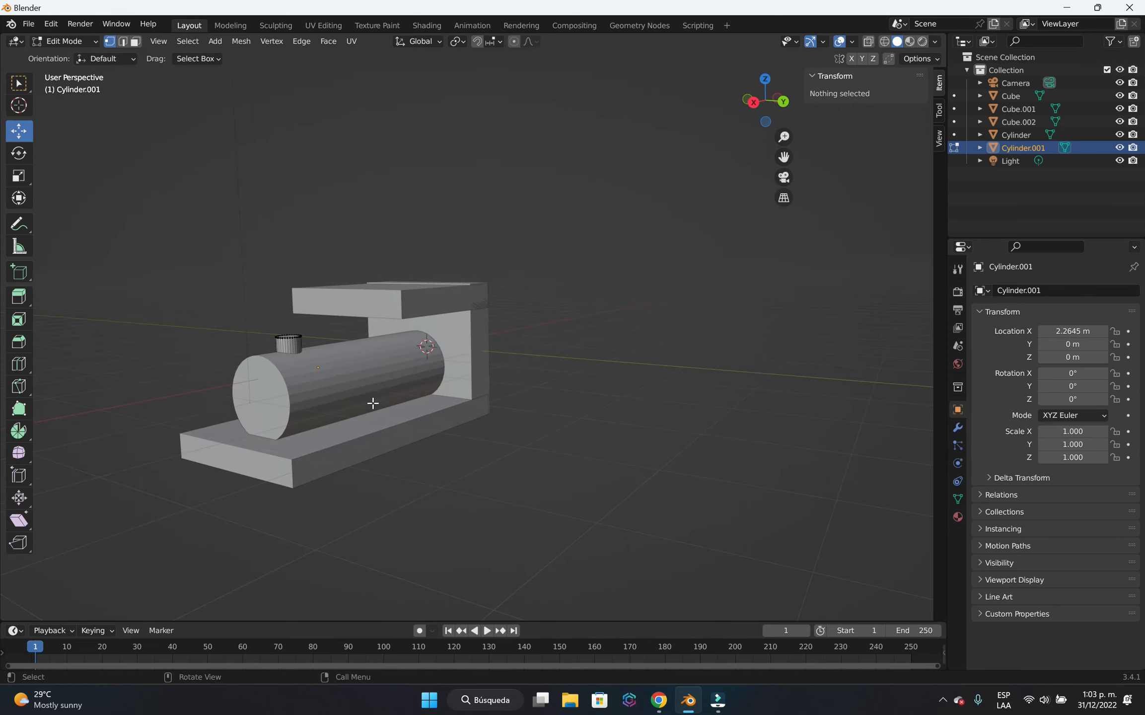
pyautogui.press('Tab')
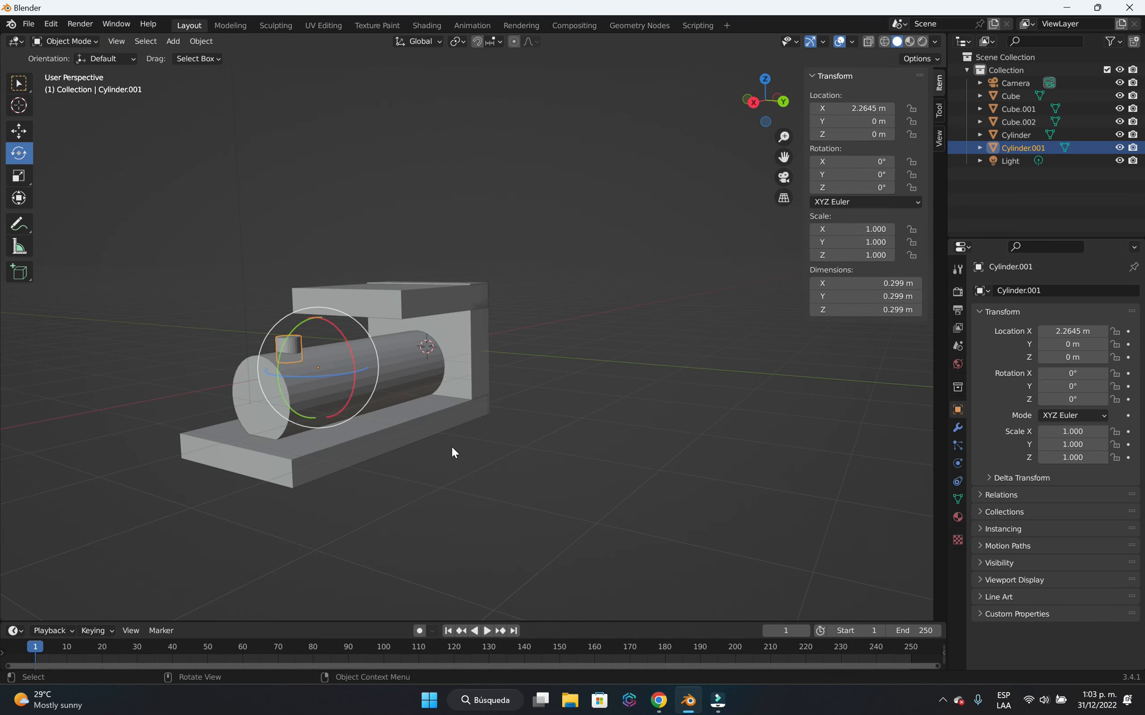
# Add a third cylinder mesh to the scene to serve as a wheel.
pyautogui.hotkey('shift', 'a')
pyautogui.moveTo(445, 421)
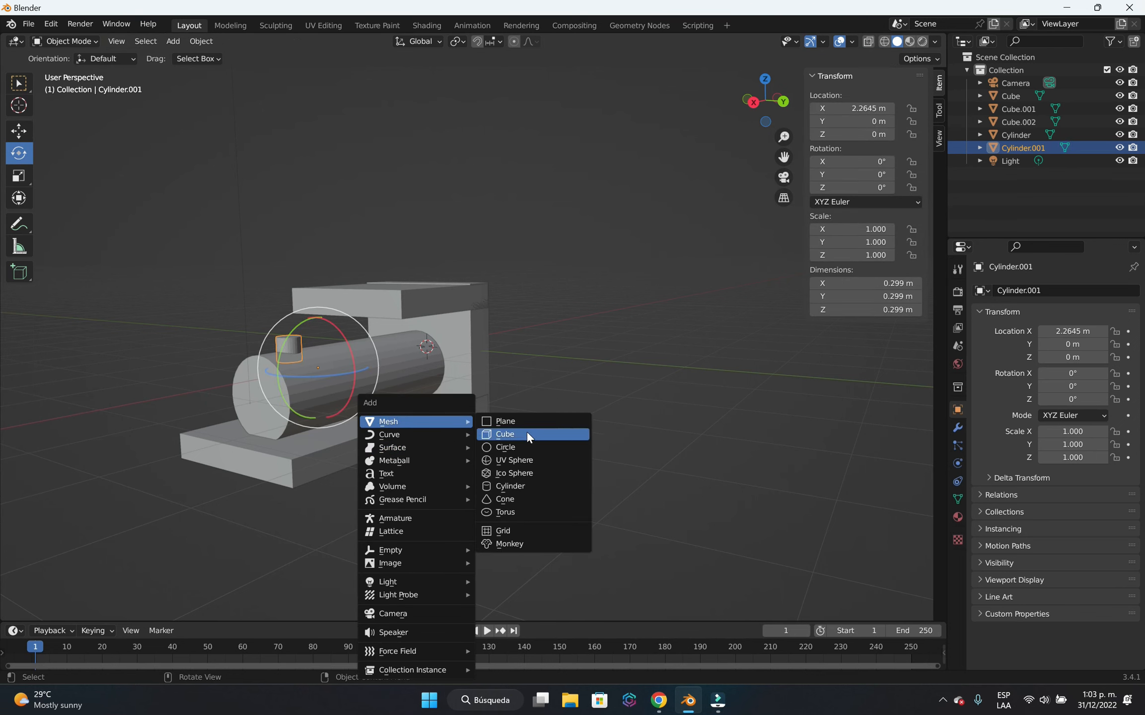
pyautogui.click(538, 484)
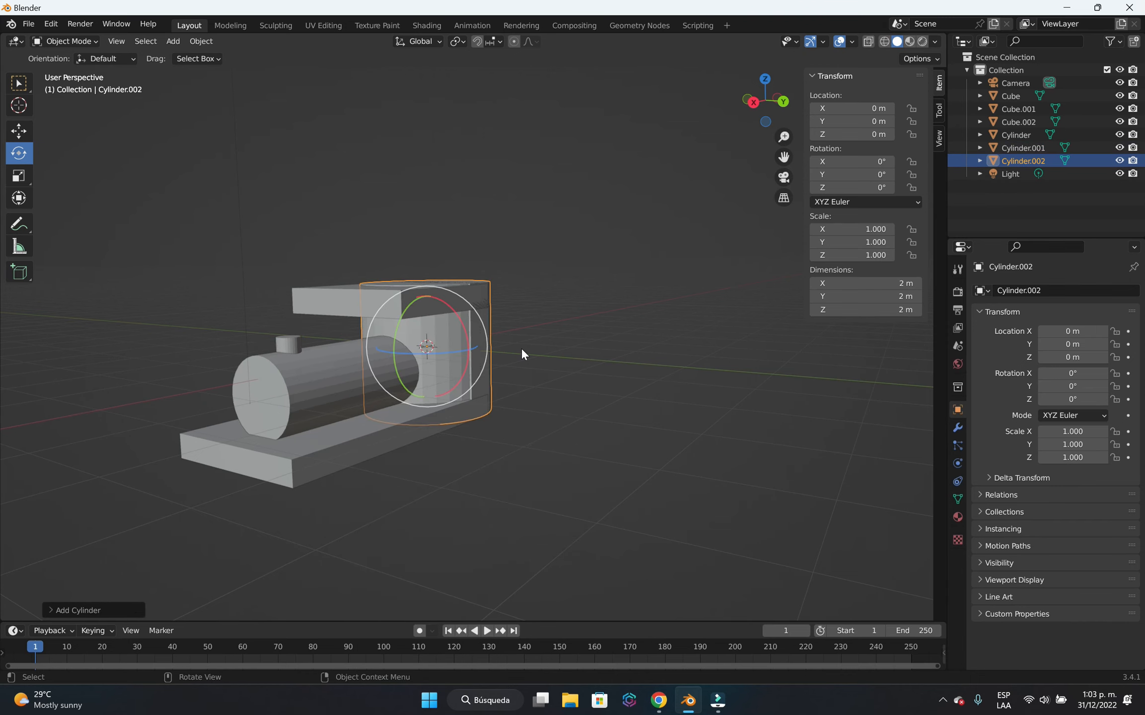
pyautogui.moveTo(590, 401); pyautogui.dragTo(493, 401, button='middle')
pyautogui.scroll(2, 500, 478)
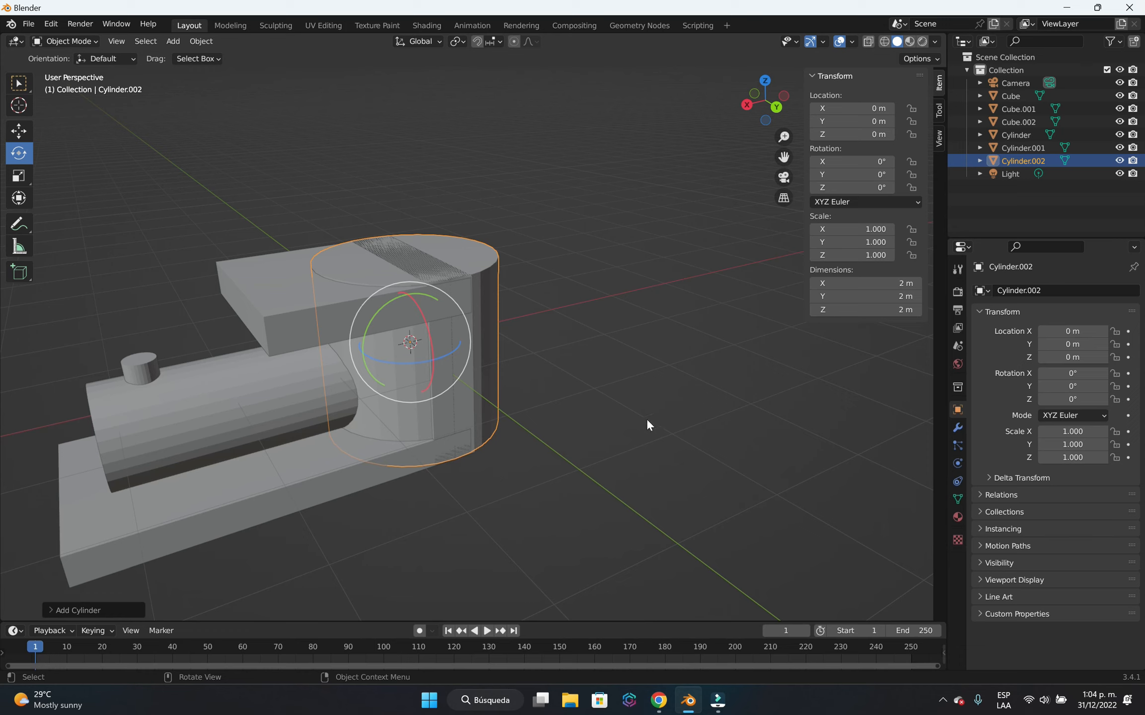
# Rotate the new wheel cylinder 90° around the X axis.
pyautogui.press('r')
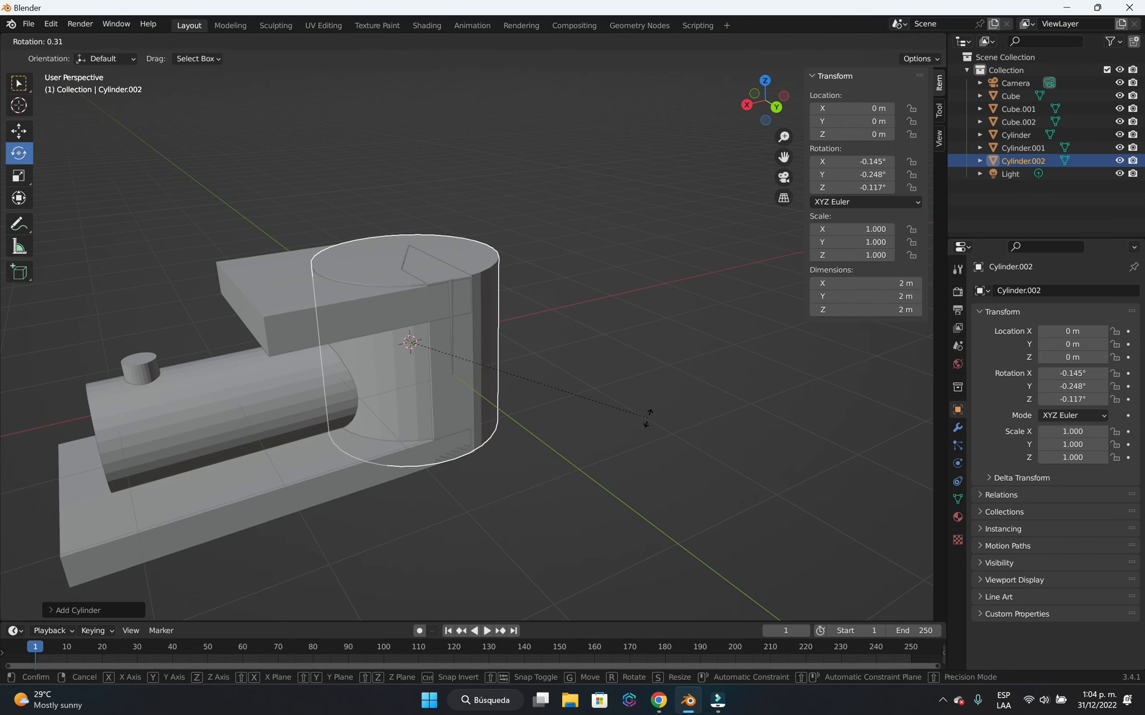
pyautogui.press('x')
pyautogui.press('9')
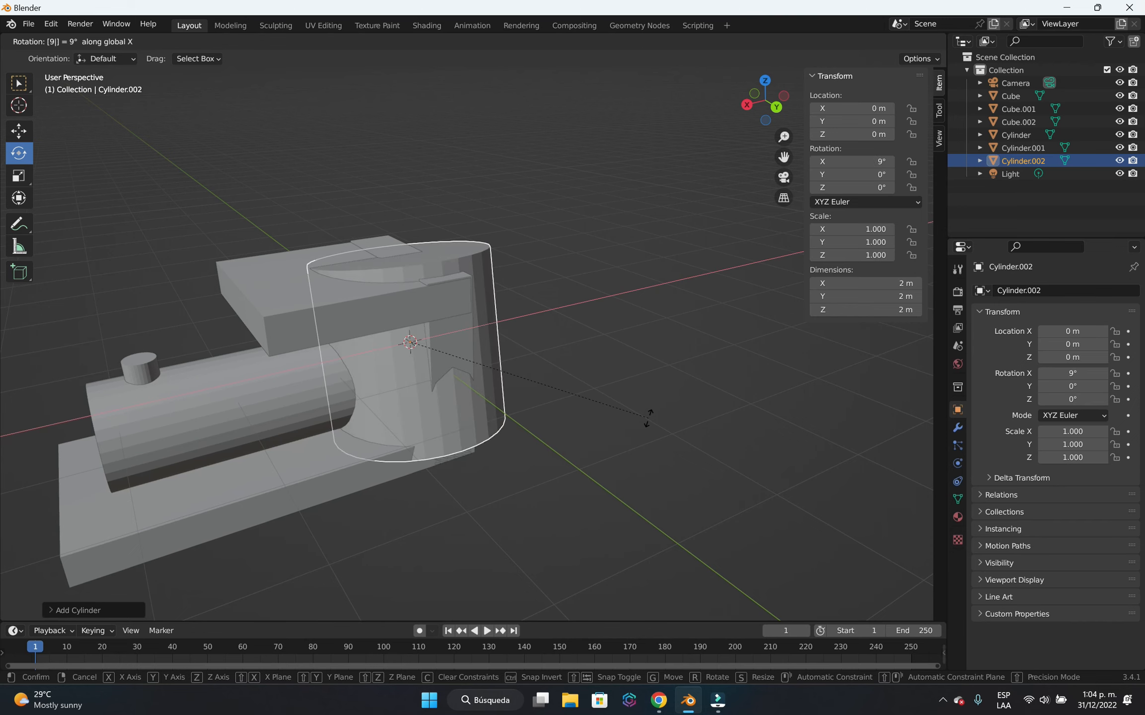
pyautogui.press('0')
pyautogui.press('Return')
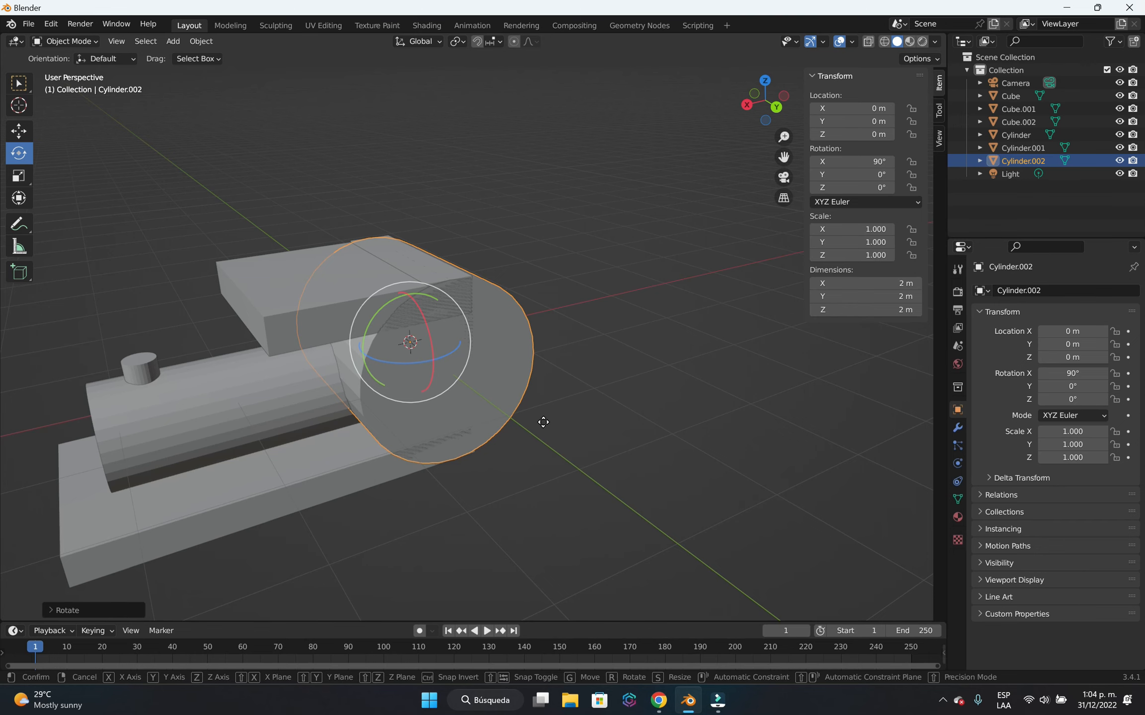
# Move the rotated wheel cylinder about 1.73 m along Y, out to the side of the body.
pyautogui.press('g')
pyautogui.press('y')
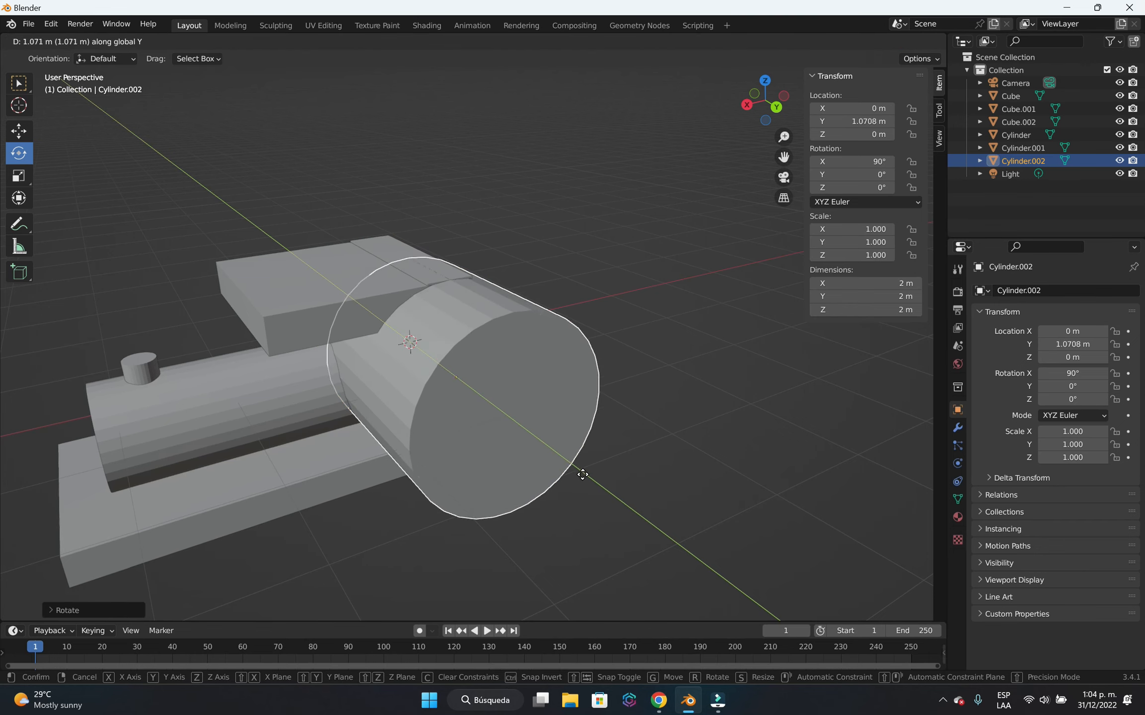
pyautogui.click(586, 472)
# In Edit Mode, scale the wheel cylinder's mesh down uniformly to slightly more than half its size.
pyautogui.scroll(-3, 644, 455)
pyautogui.moveTo(632, 469); pyautogui.dragTo(576, 447, button='middle')
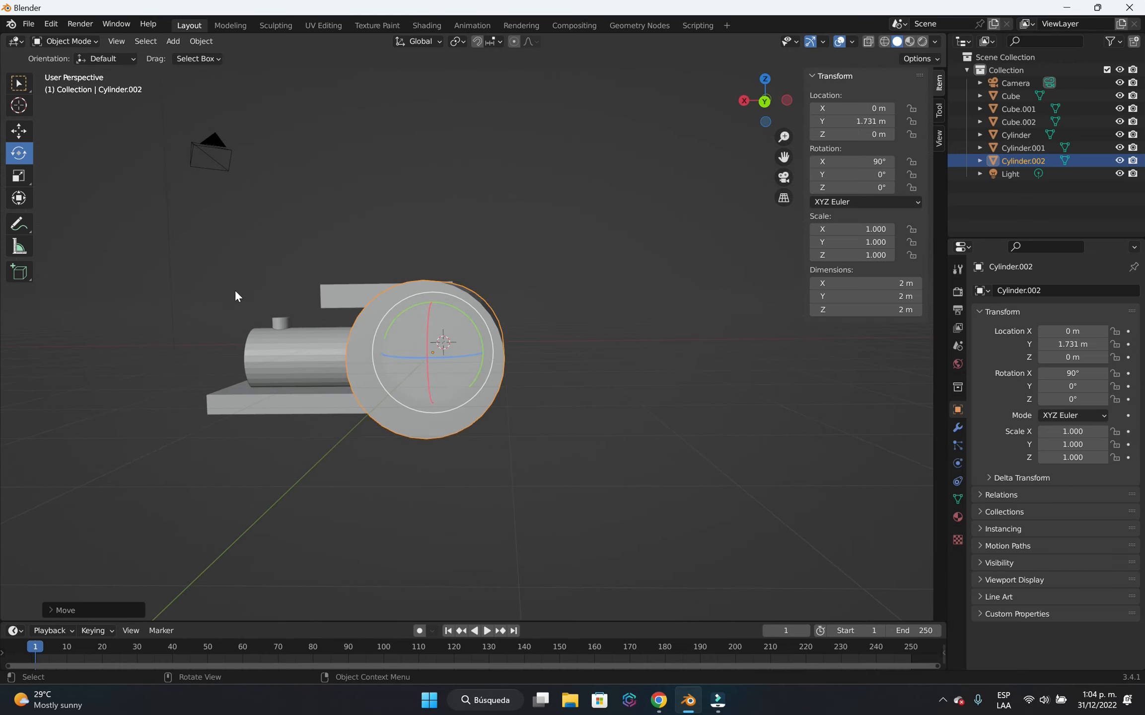
pyautogui.press('Tab')
pyautogui.press('s')
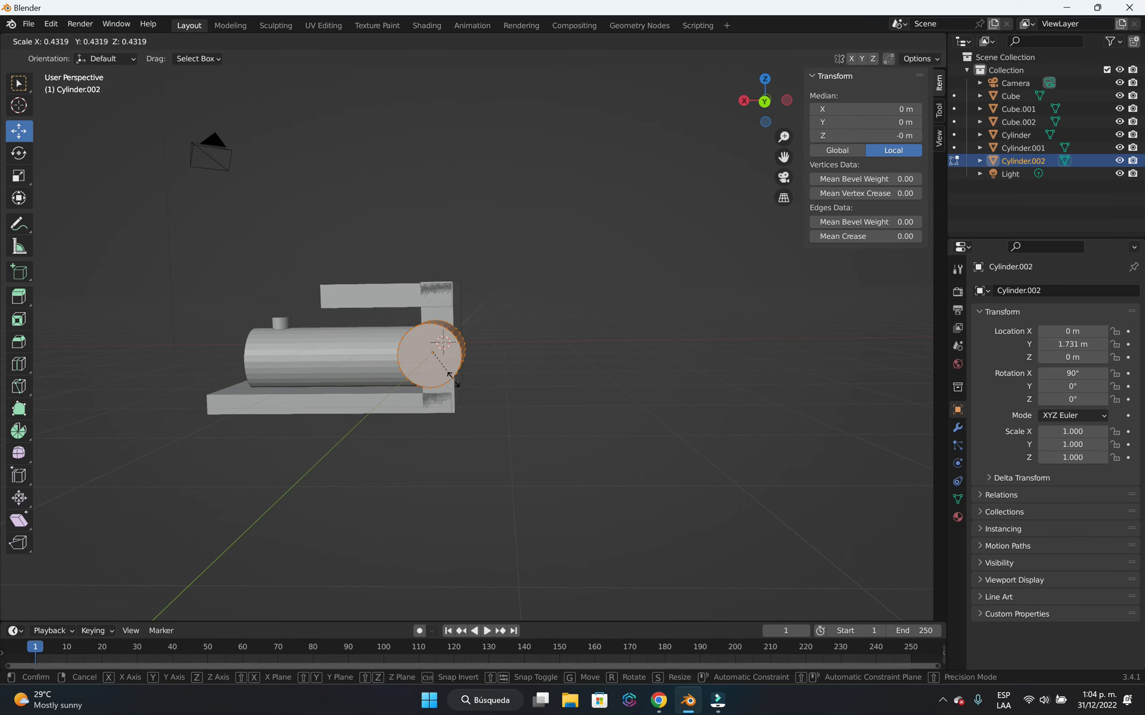
pyautogui.click(464, 390)
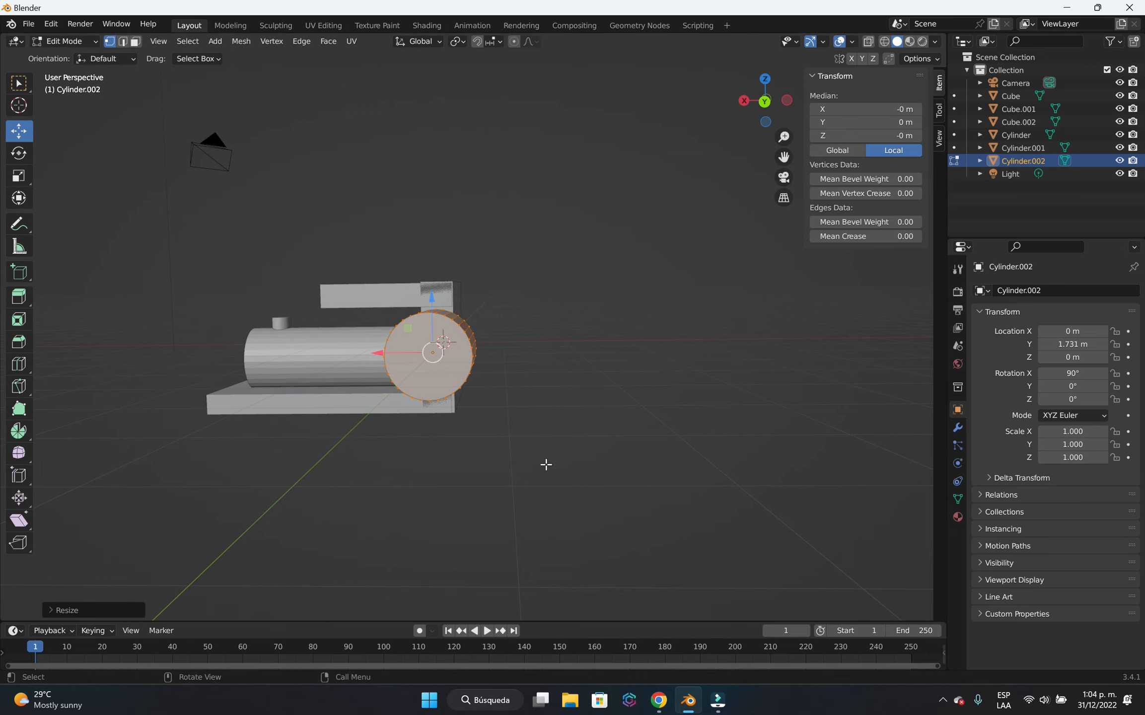
# Flatten the wheel cylinder's mesh along the Y axis into a thick disc.
pyautogui.moveTo(545, 464); pyautogui.dragTo(516, 436, button='middle')
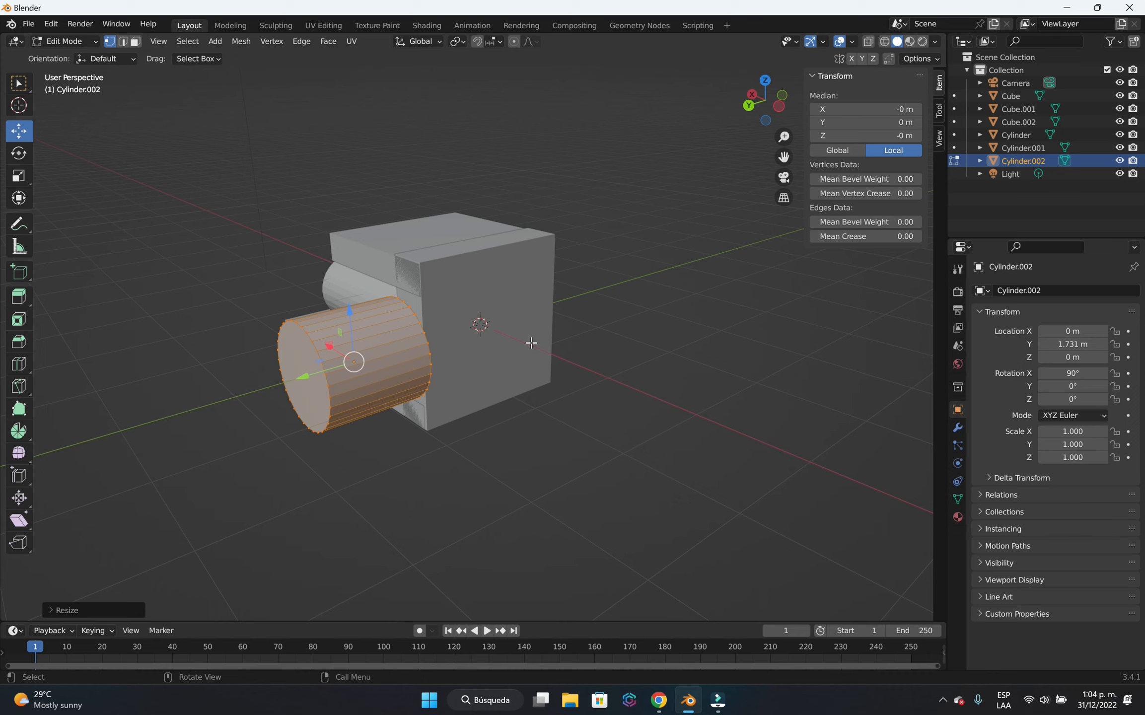
pyautogui.press('s')
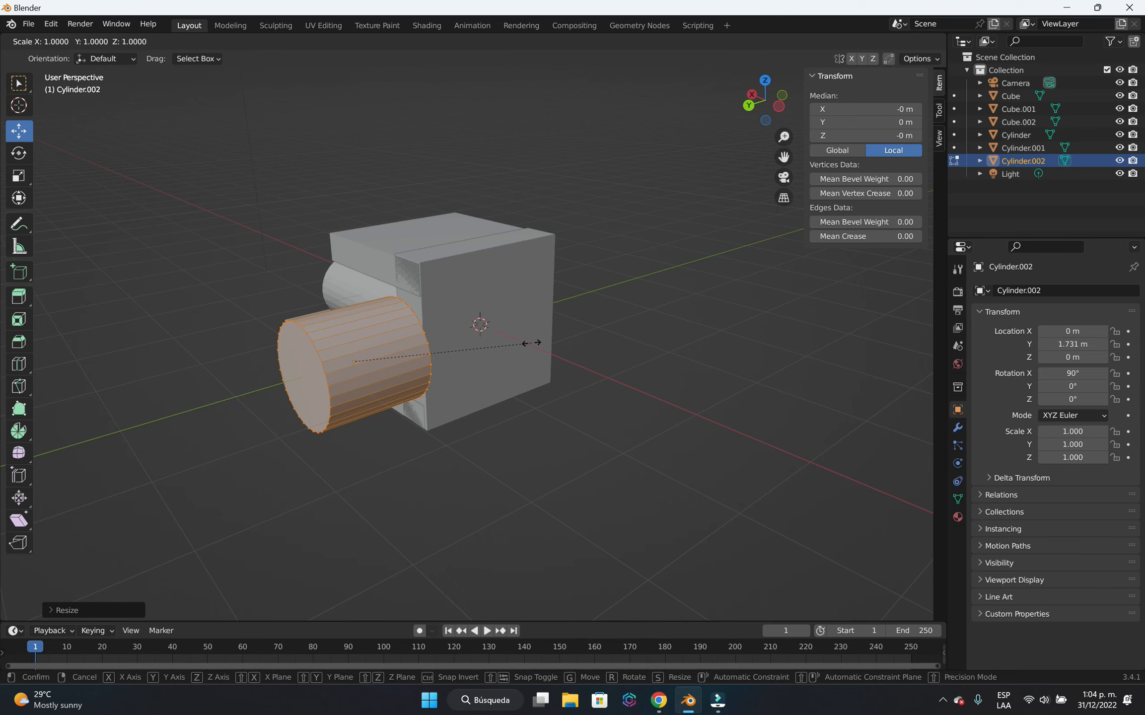
pyautogui.press('y')
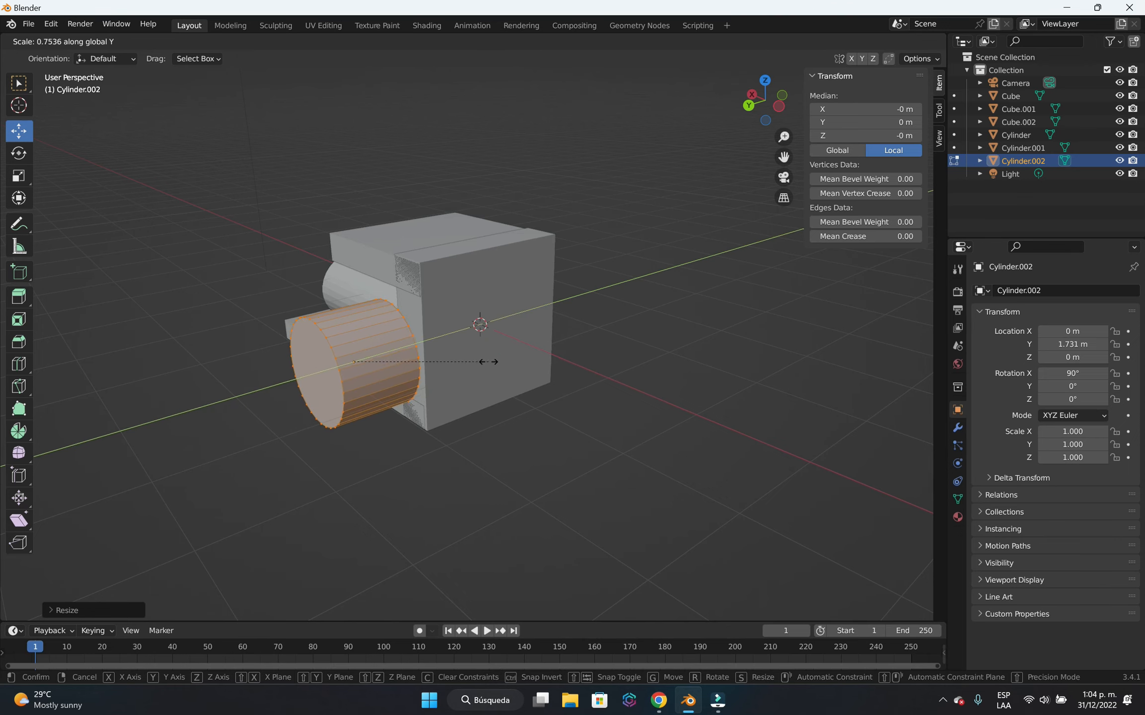
pyautogui.click(406, 381)
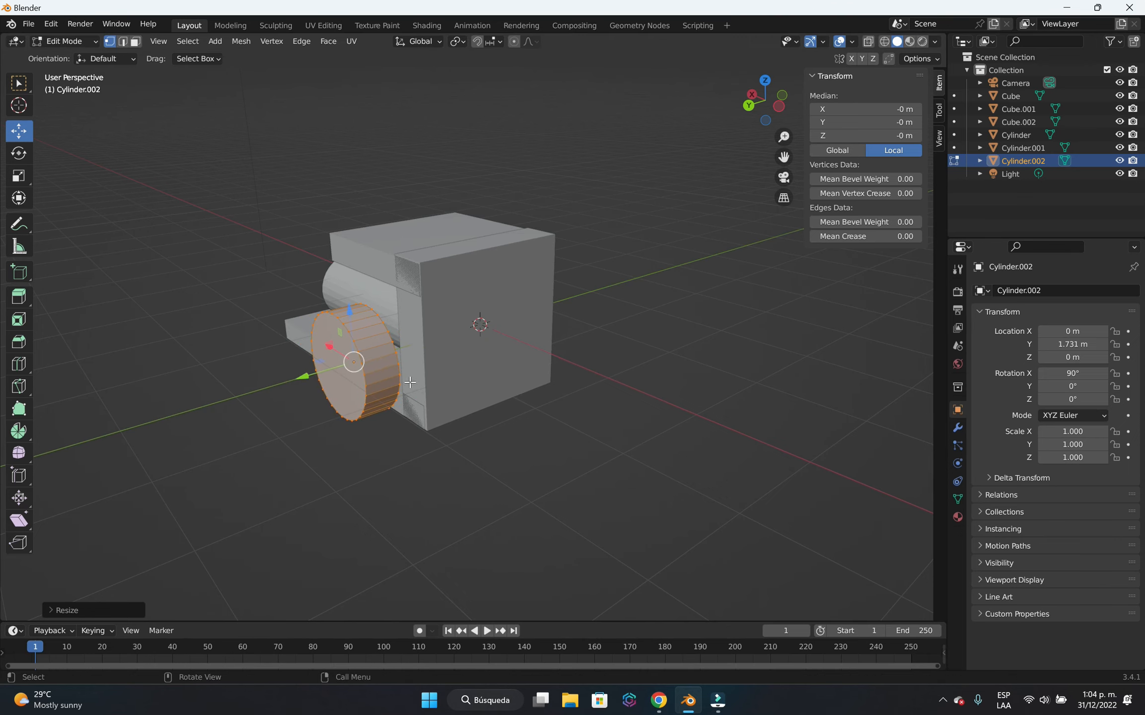
# Move the wheel's mesh about 0.44 m along the Y axis, in towards the side of the body.
pyautogui.moveTo(493, 457); pyautogui.dragTo(378, 457, button='middle')
pyautogui.moveTo(549, 399); pyautogui.dragTo(455, 444, button='middle')
pyautogui.press('g')
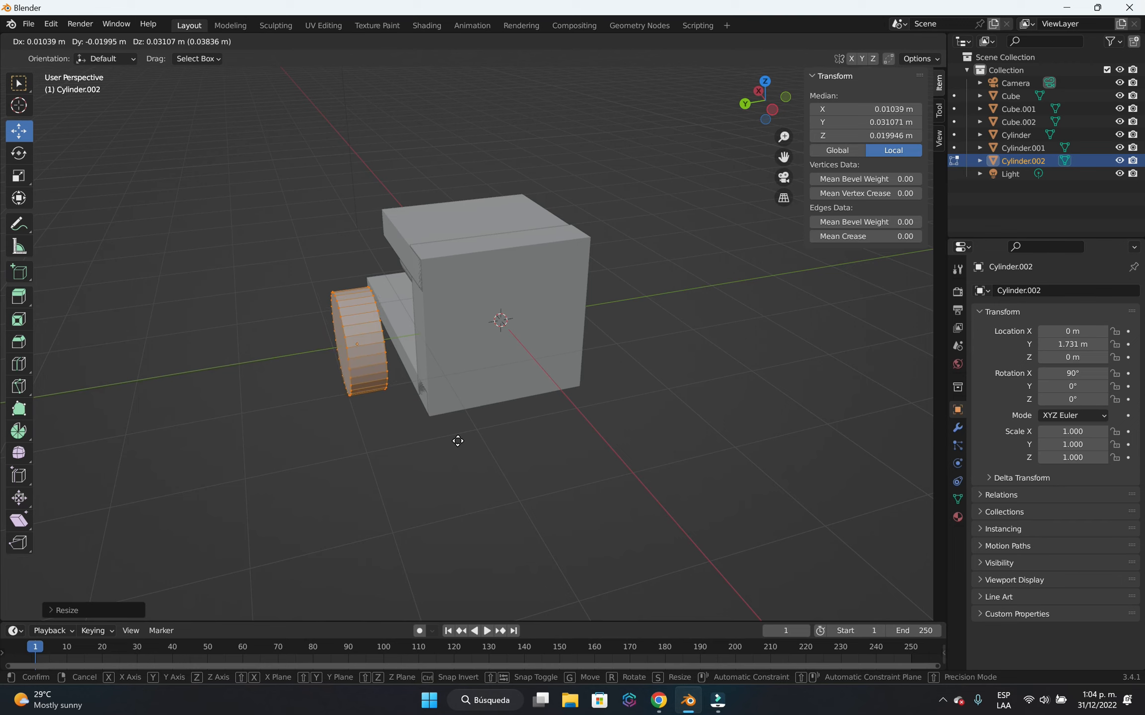
pyautogui.press('y')
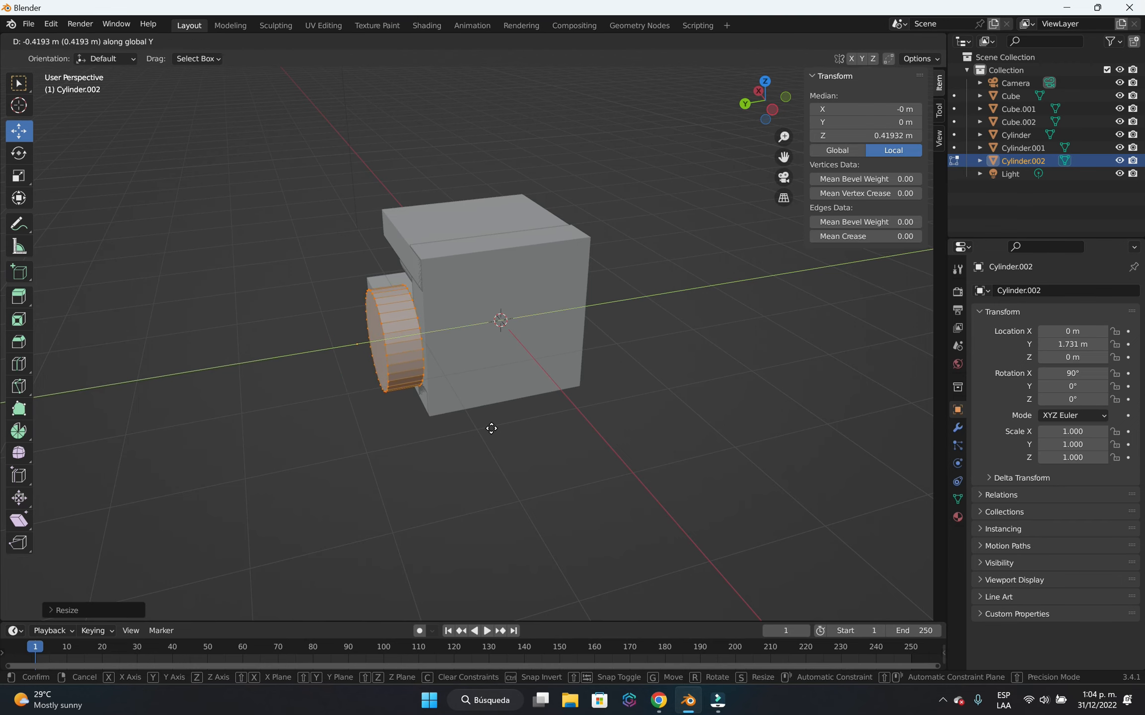
pyautogui.click(493, 428)
# Lower the wheel's mesh about 0.67 m along the Z axis so it sits at the base of the cab.
pyautogui.moveTo(491, 453); pyautogui.dragTo(534, 422, button='middle')
pyautogui.scroll(2, 534, 421)
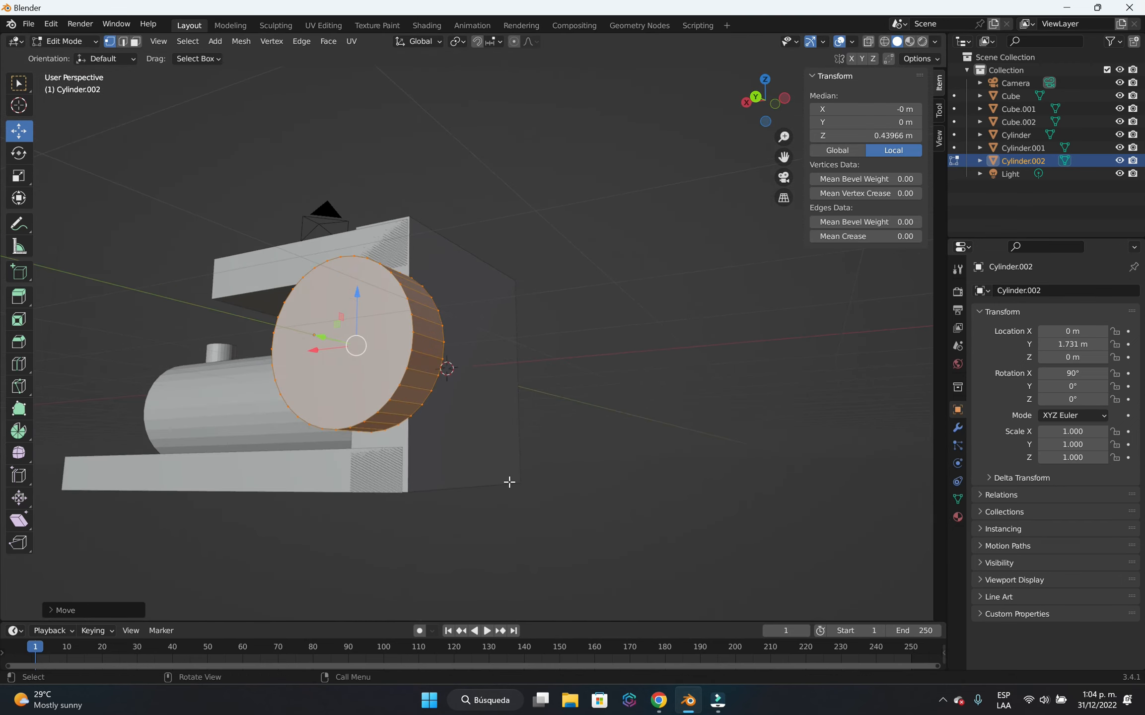
pyautogui.moveTo(508, 480); pyautogui.dragTo(582, 501, button='middle')
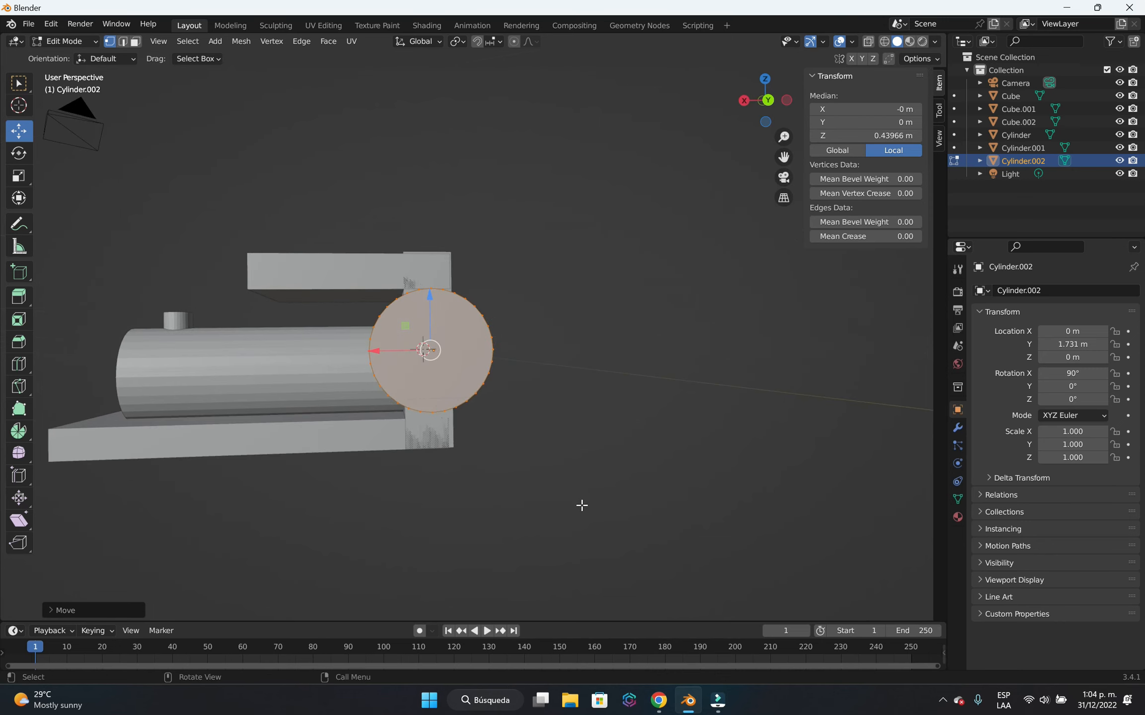
pyautogui.press('g')
pyautogui.press('y')
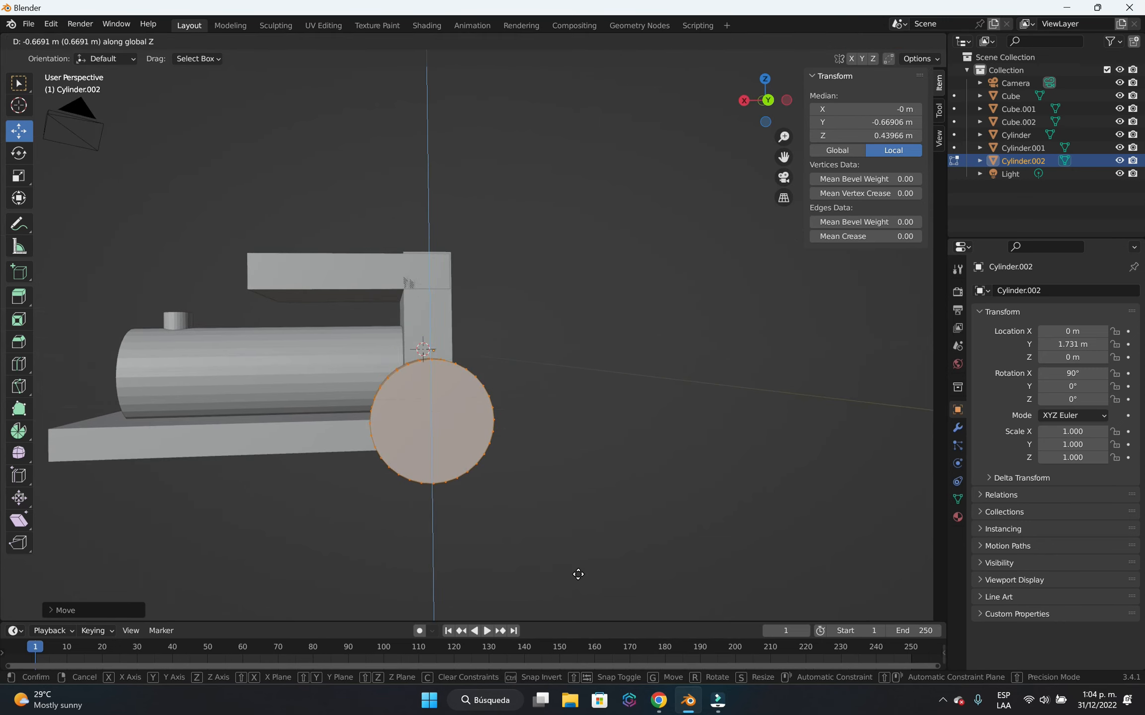
pyautogui.click(578, 575)
# Shift the wheel's mesh about 0.6 m along X towards the boiler, lower it another 0.13 m along Z, and deselect it.
pyautogui.press('g')
pyautogui.press('x')
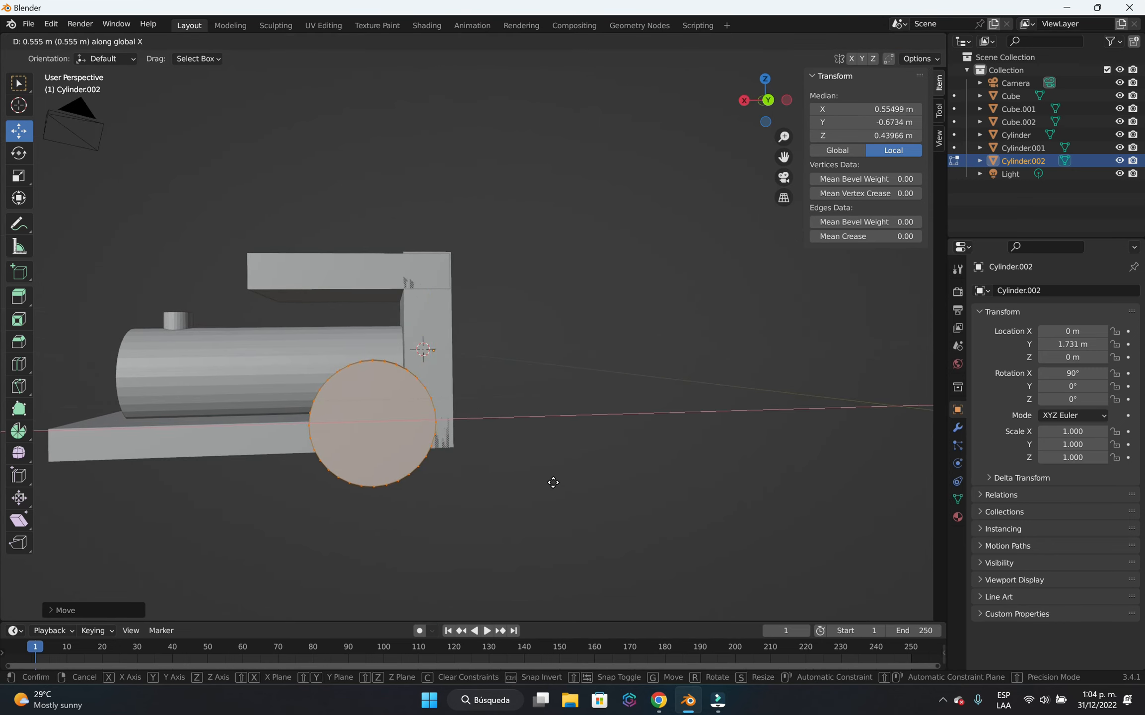
pyautogui.click(548, 485)
pyautogui.press('g')
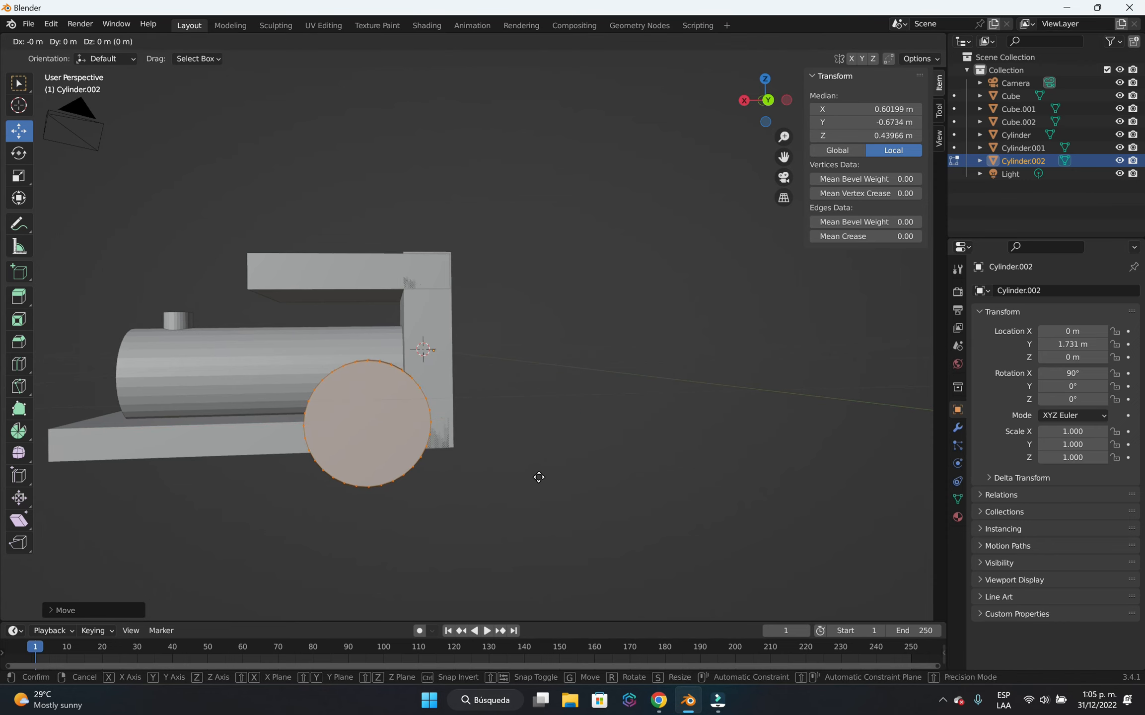
pyautogui.press('z')
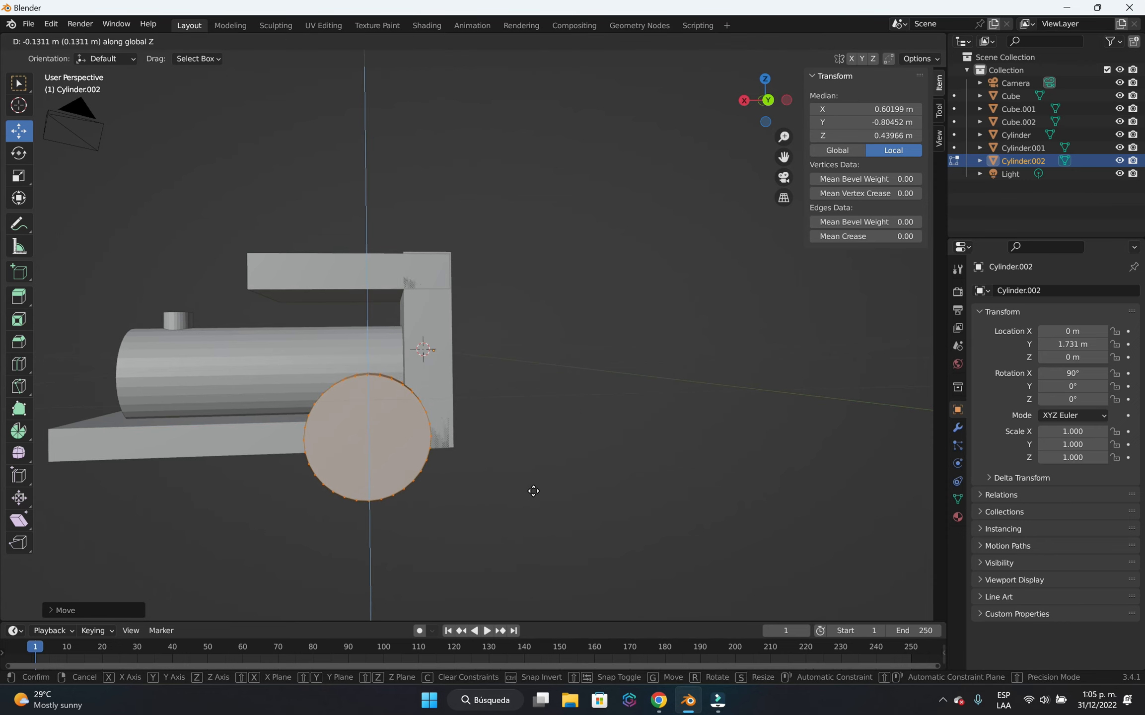
pyautogui.click(533, 491)
pyautogui.click(646, 484)
# Move the whole wheel mesh about 0.13 m further along Y against the body, then clear the selection.
pyautogui.moveTo(685, 415); pyautogui.dragTo(540, 450, button='middle')
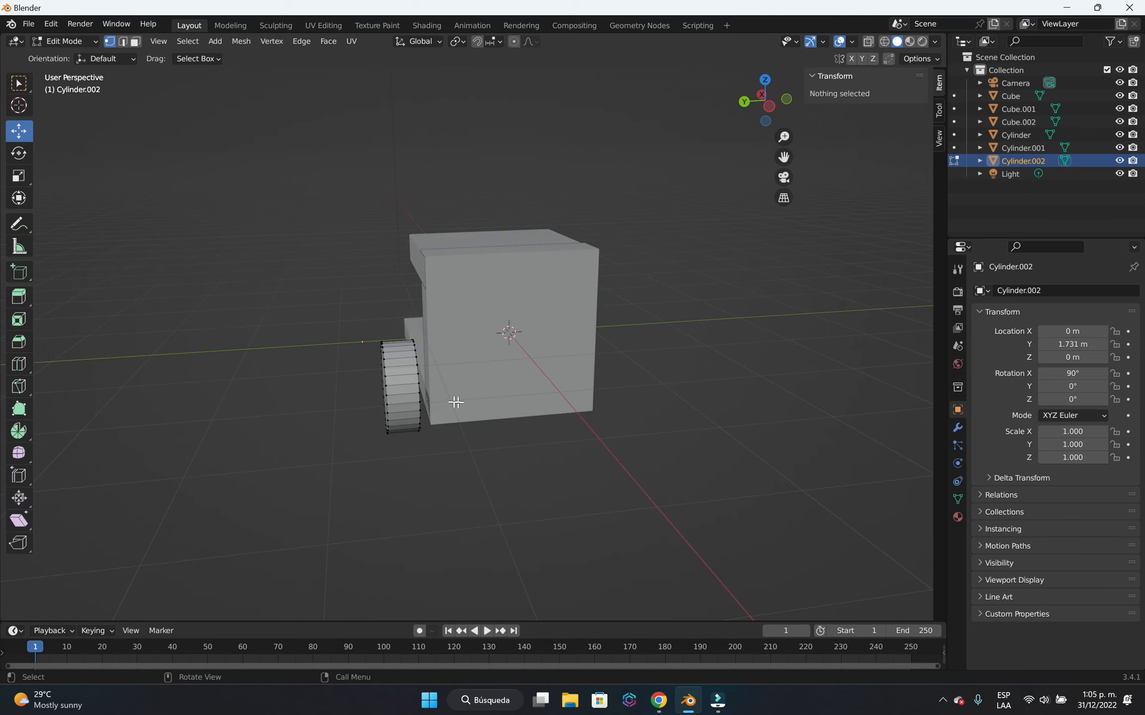
pyautogui.press('a')
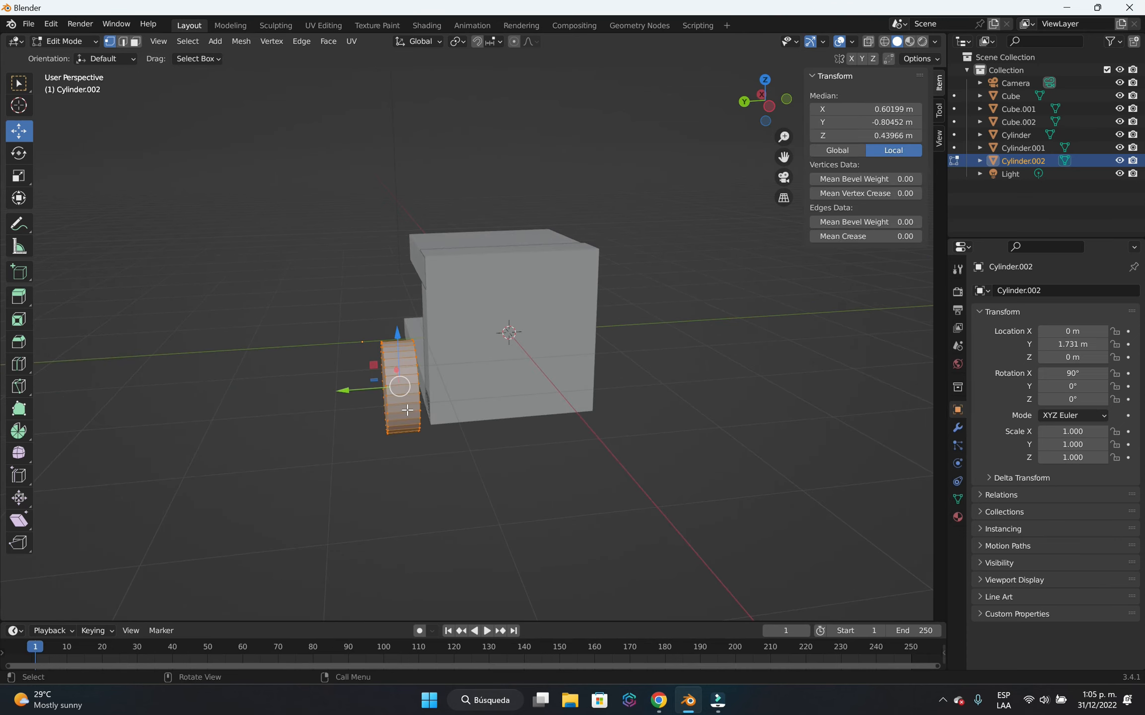
pyautogui.press('Tab')
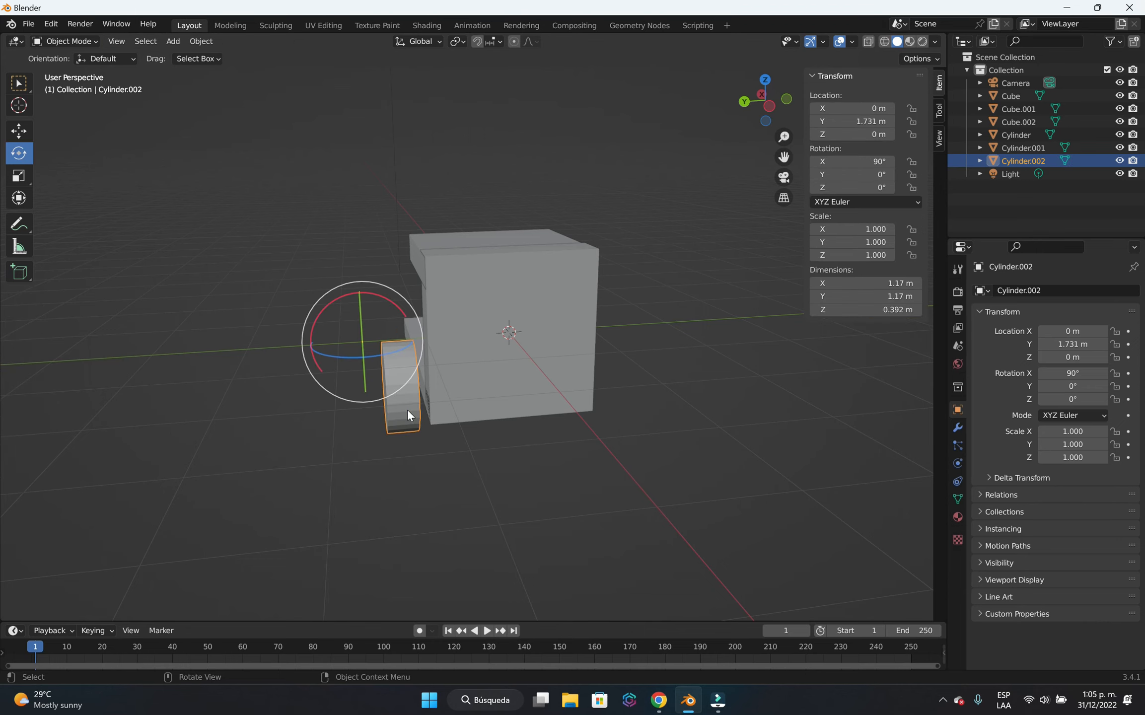
pyautogui.press('Tab')
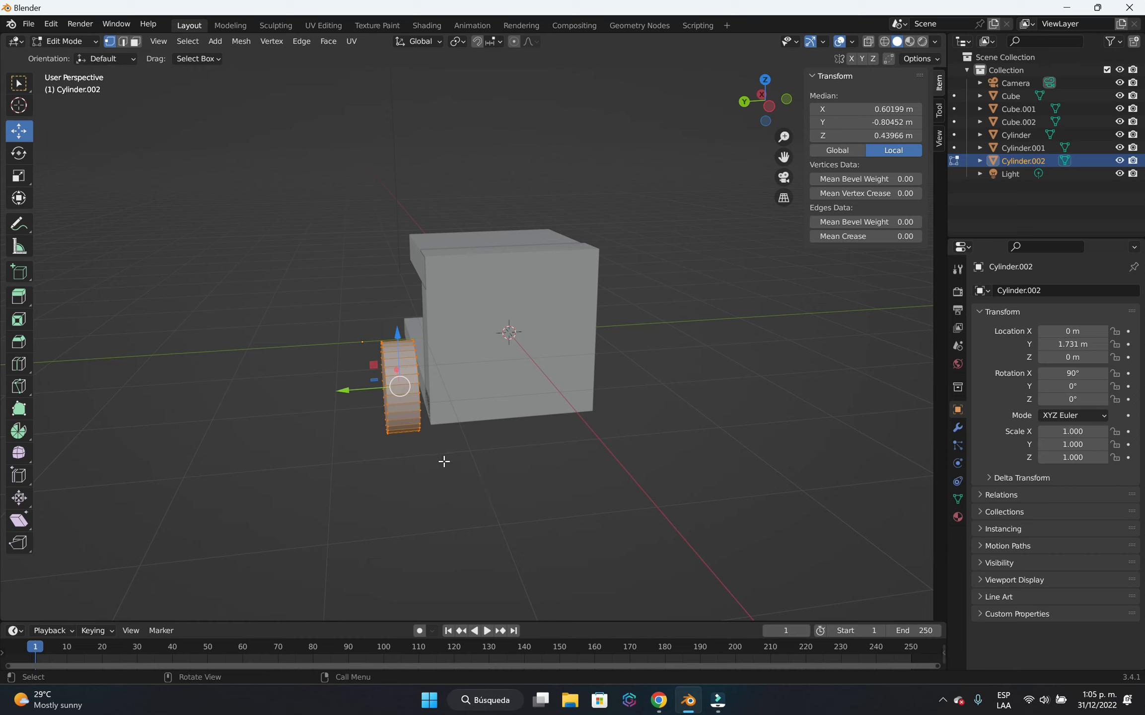
pyautogui.press('g')
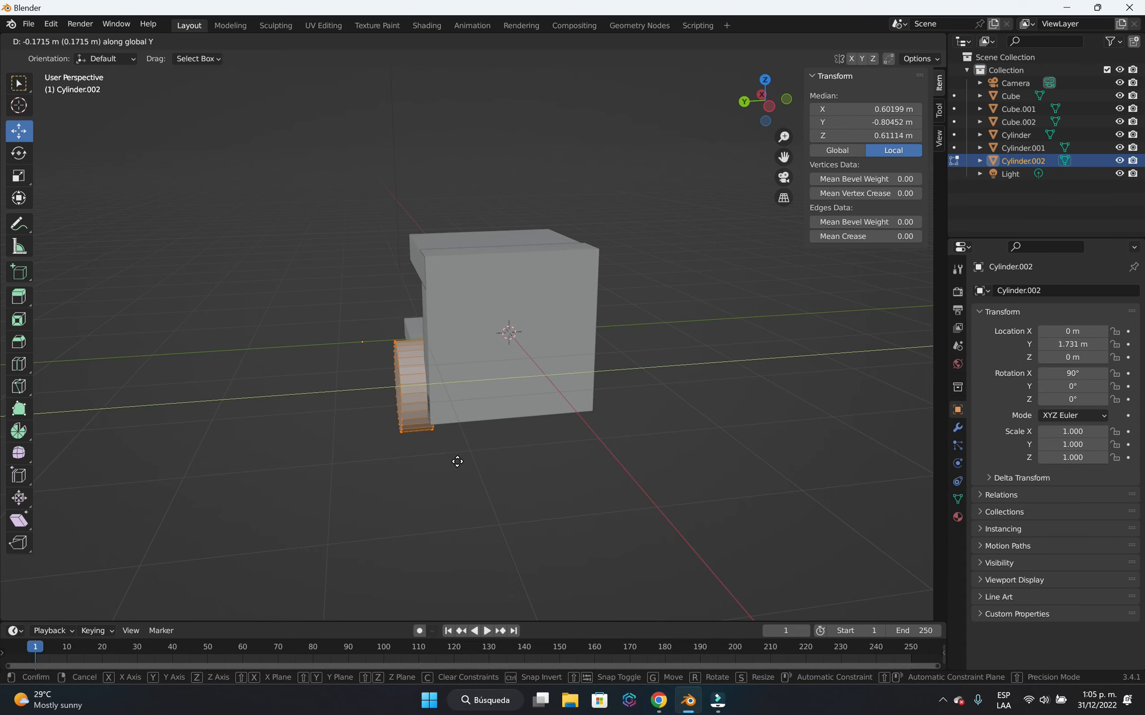
pyautogui.click(459, 478)
pyautogui.click(461, 494)
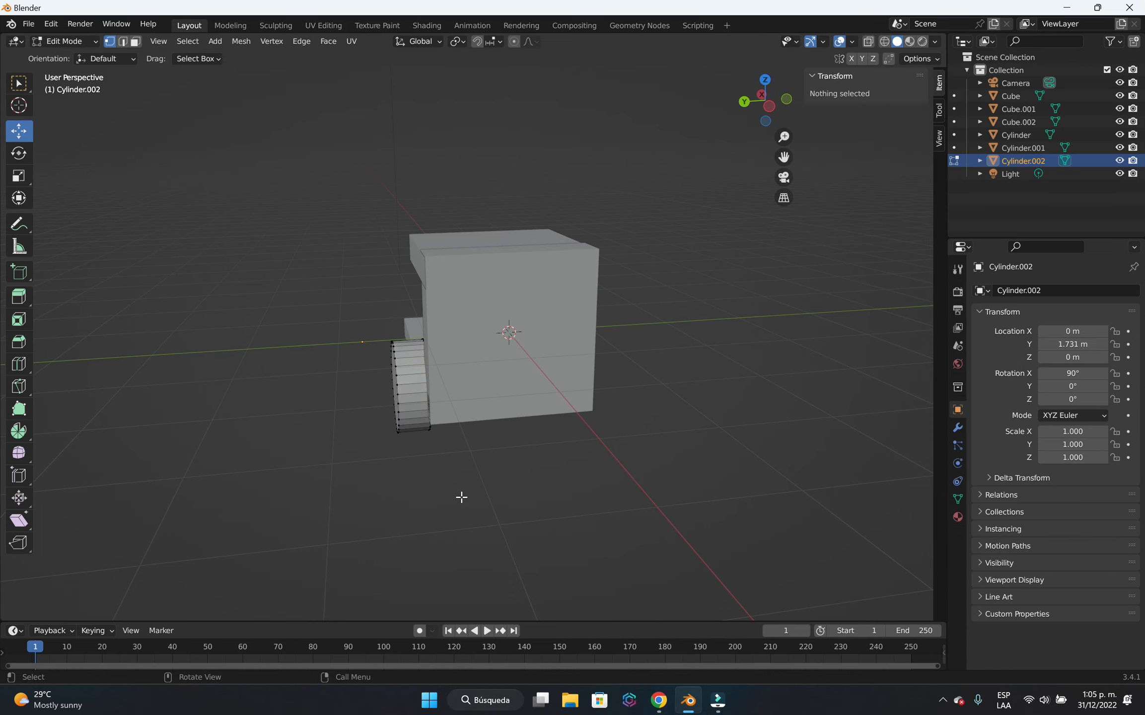
# Duplicate the whole wheel mesh in place in Edit Mode and return to Object Mode.
pyautogui.moveTo(450, 493)
pyautogui.mouseDown(button='middle')
pyautogui.moveTo(509, 531)
pyautogui.moveTo(409, 465)
pyautogui.moveTo(493, 439)
pyautogui.moveTo(606, 440)
pyautogui.moveTo(592, 465)
pyautogui.moveTo(487, 537)
pyautogui.moveTo(550, 455)
pyautogui.moveTo(446, 472)
pyautogui.mouseUp(button='middle')
pyautogui.scroll(3, 447, 472)
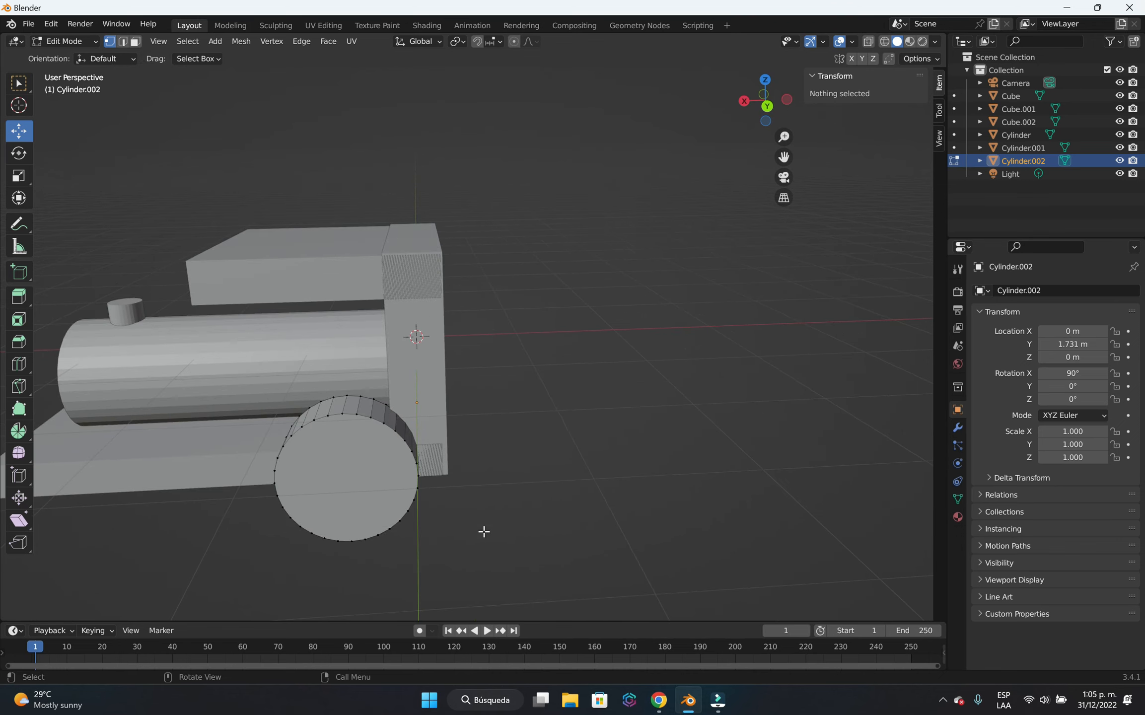
pyautogui.scroll(-3, 483, 531)
pyautogui.moveTo(514, 526); pyautogui.dragTo(700, 439, button='middle')
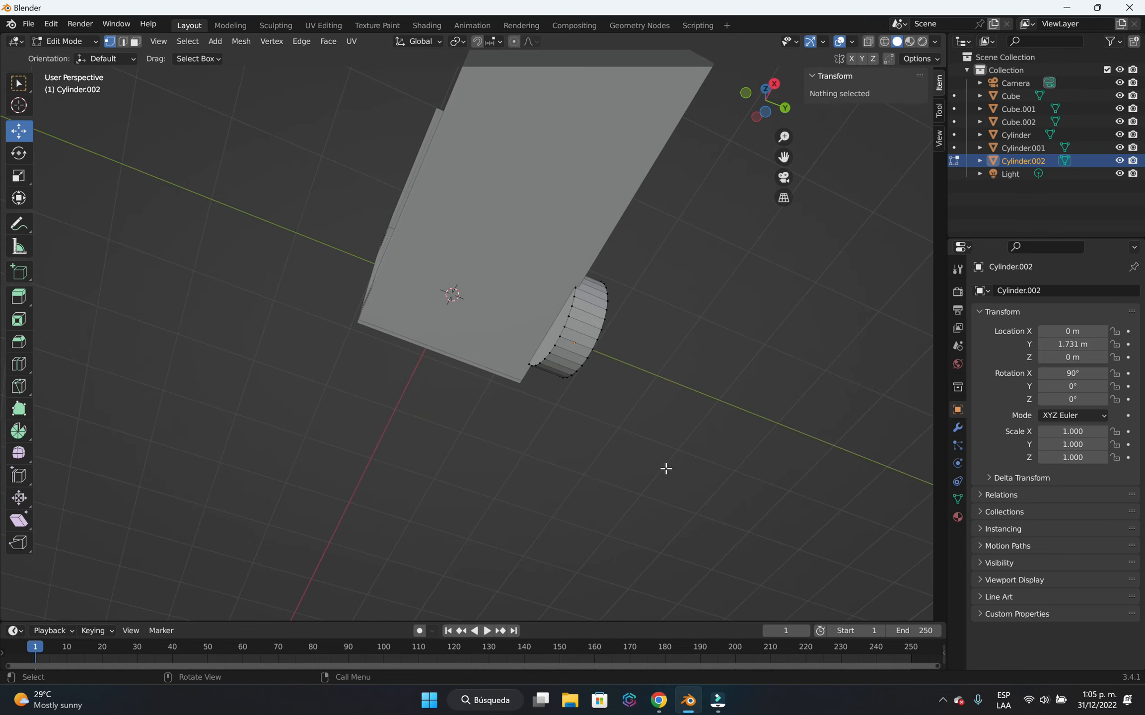
pyautogui.moveTo(724, 350); pyautogui.dragTo(636, 476, button='middle')
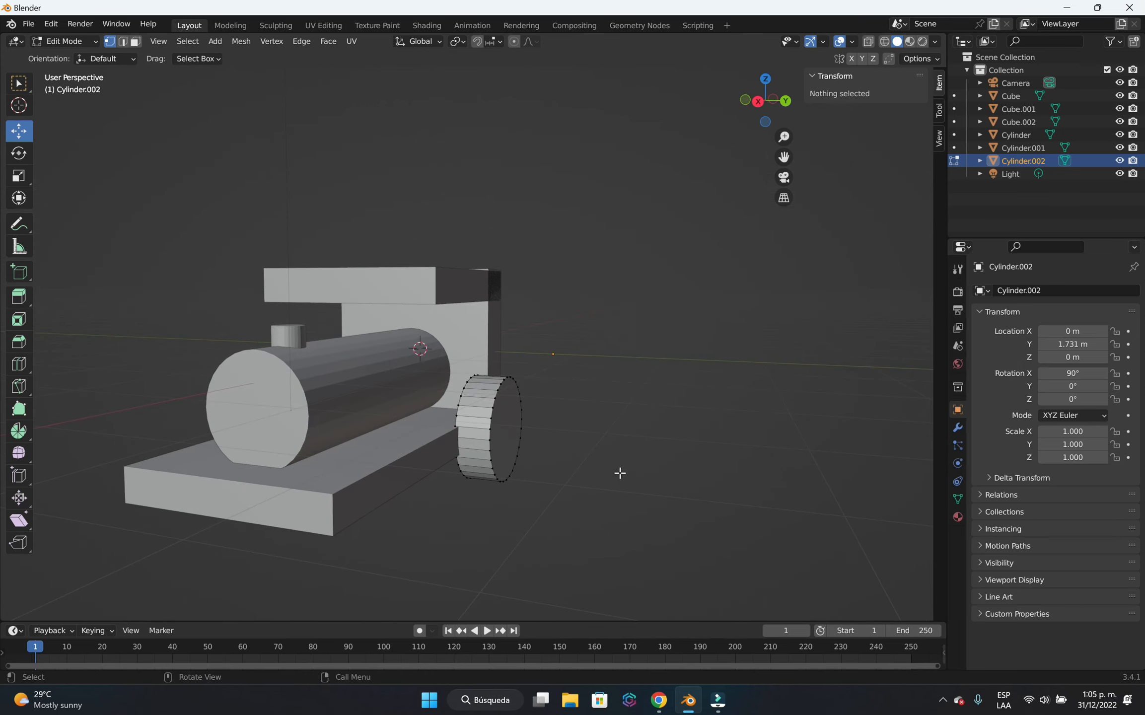
pyautogui.press('a')
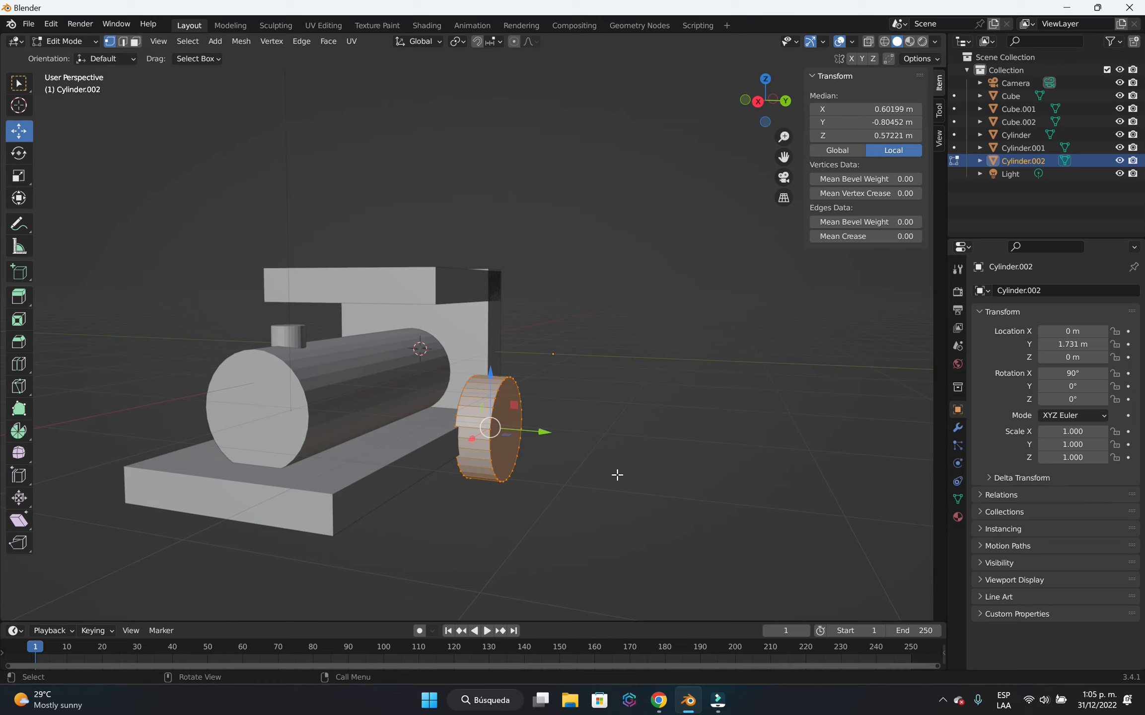
pyautogui.press('g')
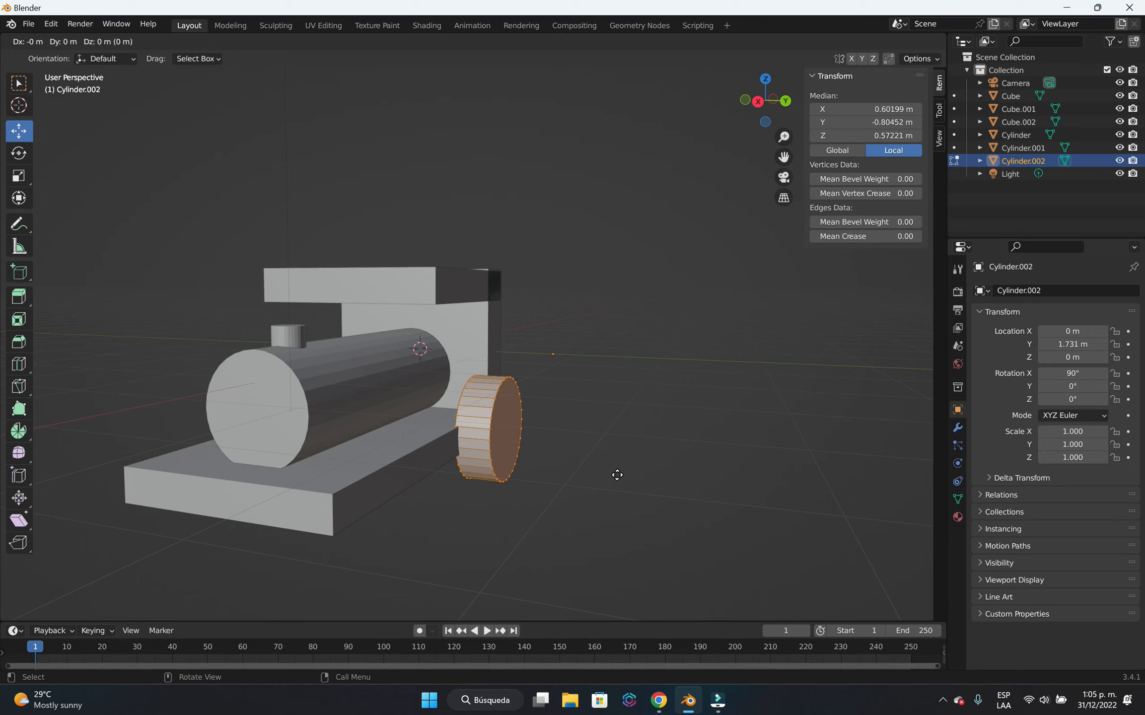
pyautogui.click(617, 474)
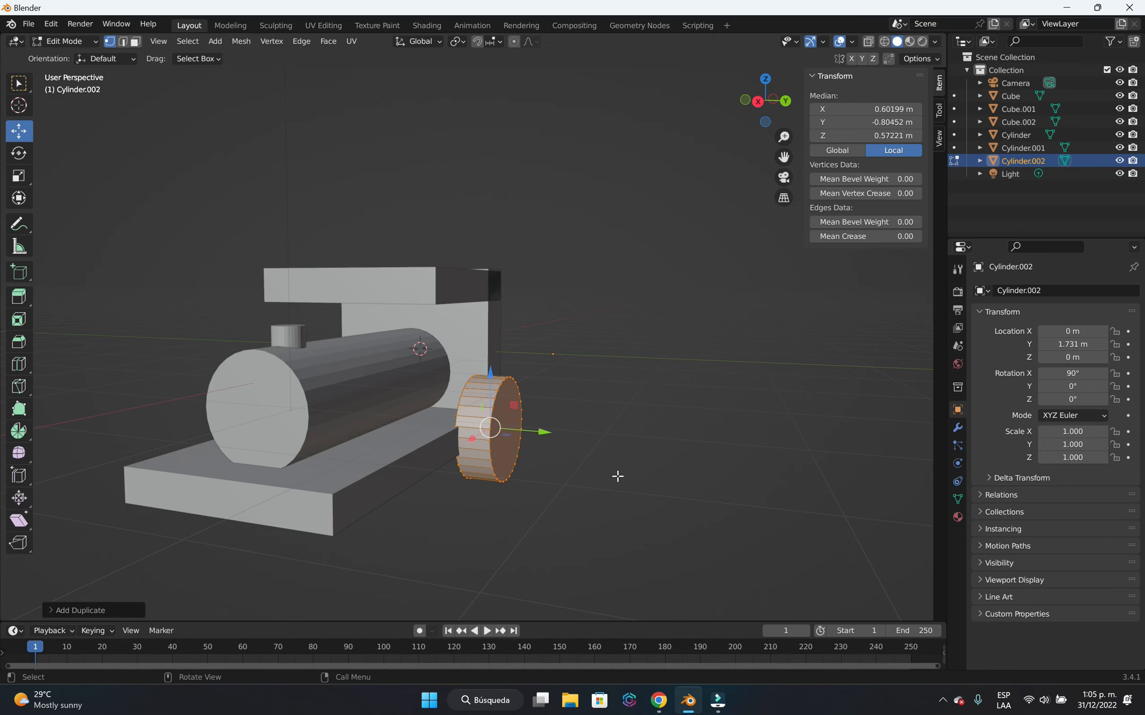
pyautogui.press('Tab')
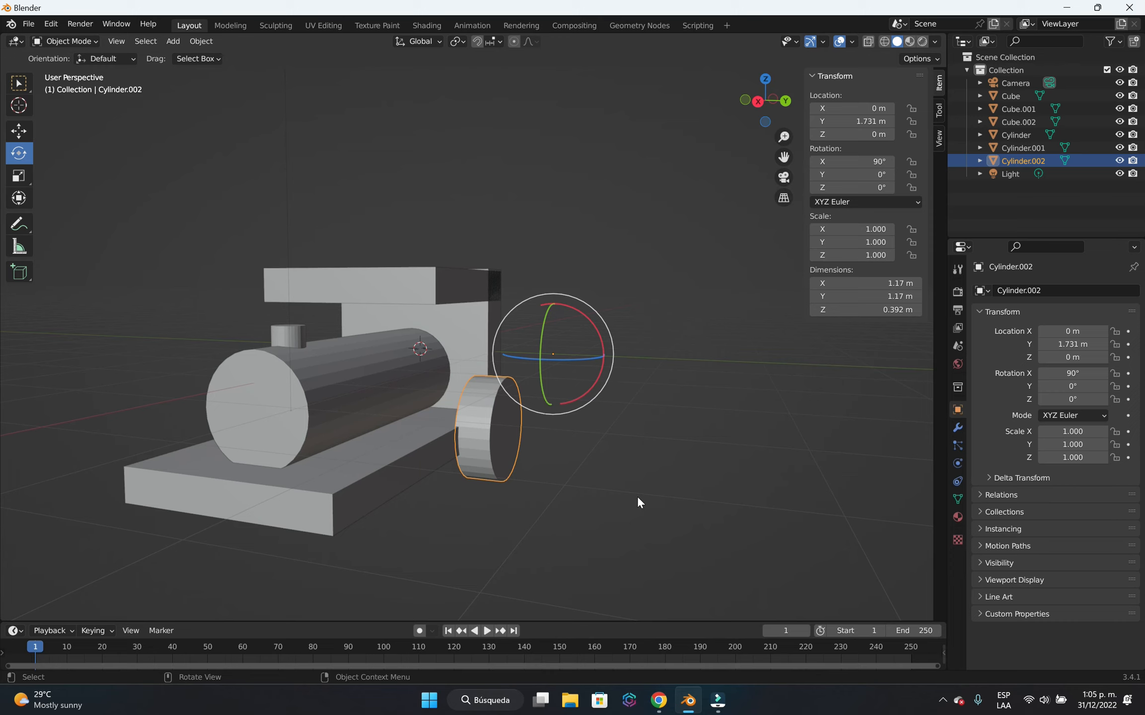
# Duplicate the wheel object and place the copy about 2.41 m along negative Y, on the opposite side of the body.
pyautogui.hotkey('shift', 'd')
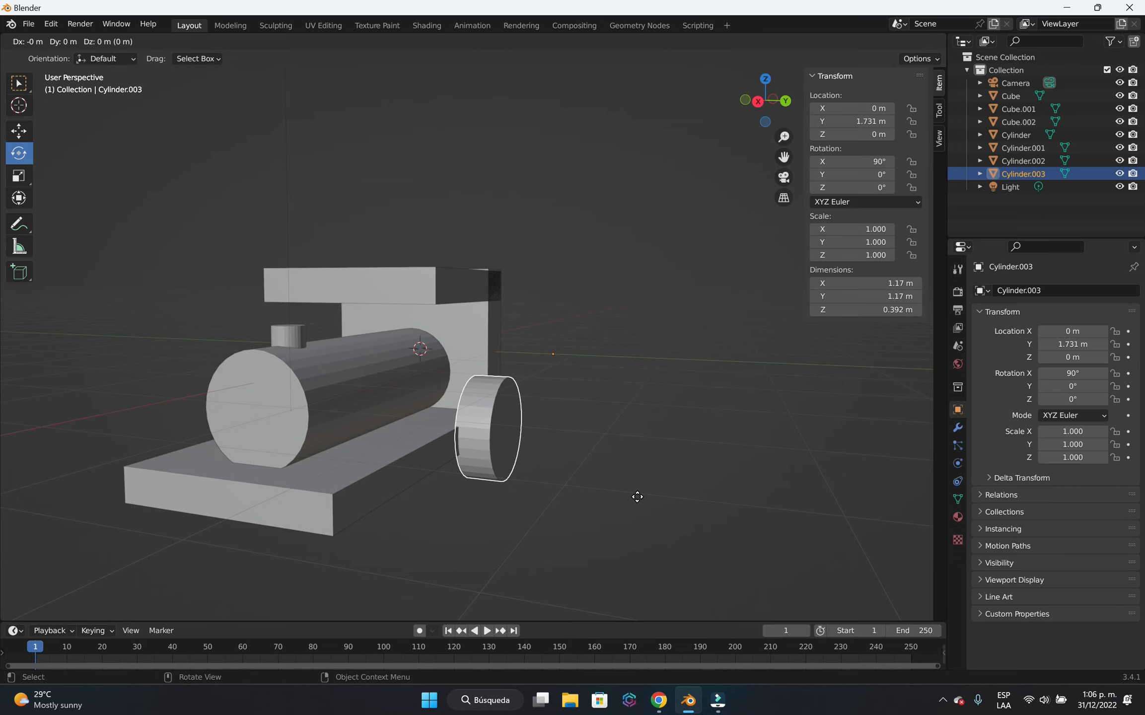
pyautogui.press('y')
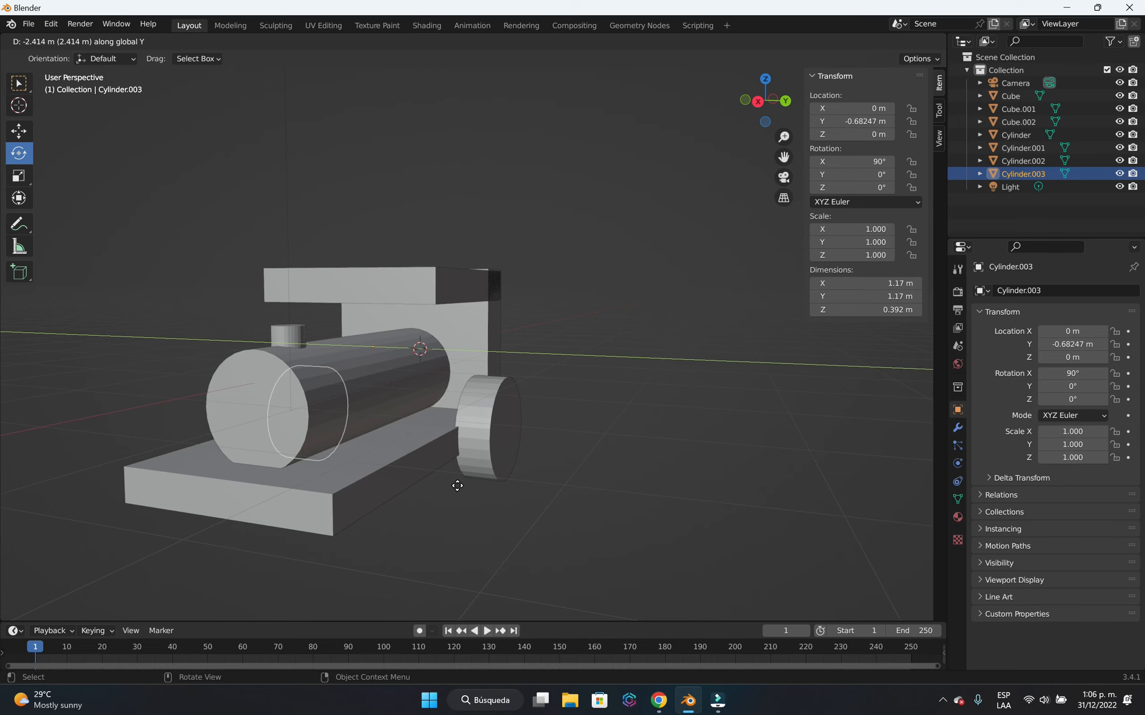
pyautogui.click(457, 487)
# Move the duplicated wheel about 0.09 m along Y, closer to the body.
pyautogui.moveTo(444, 535); pyautogui.dragTo(352, 380, button='middle')
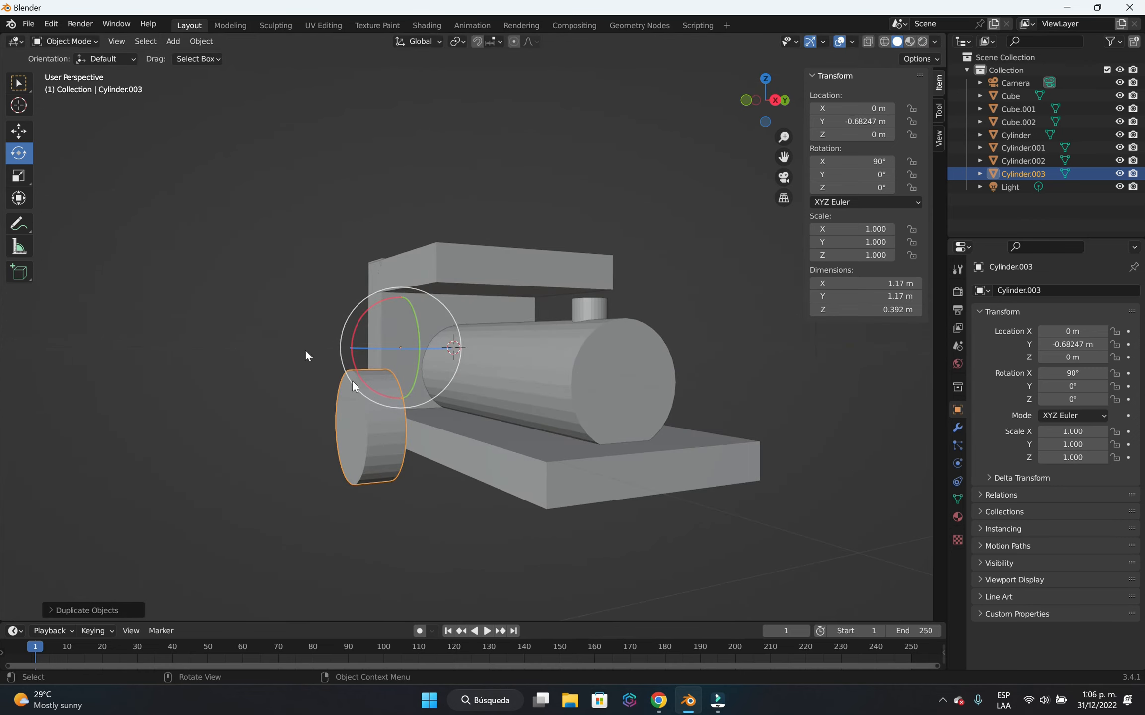
pyautogui.click(19, 131)
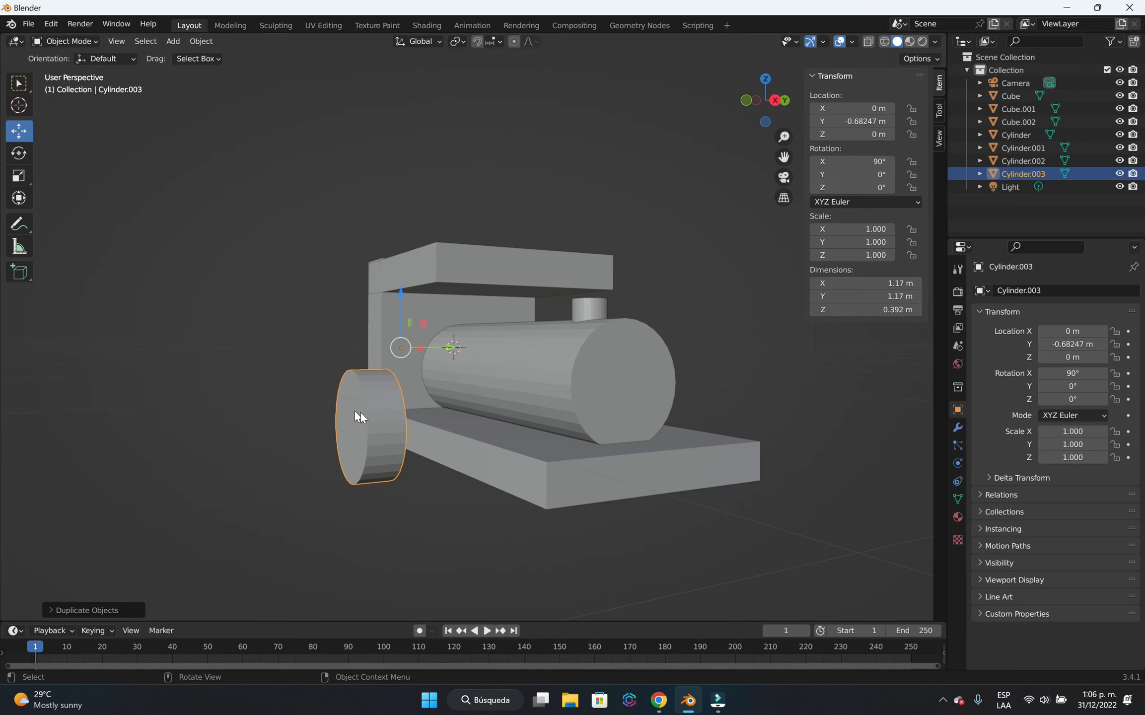
pyautogui.moveTo(366, 412); pyautogui.dragTo(512, 502, button='middle')
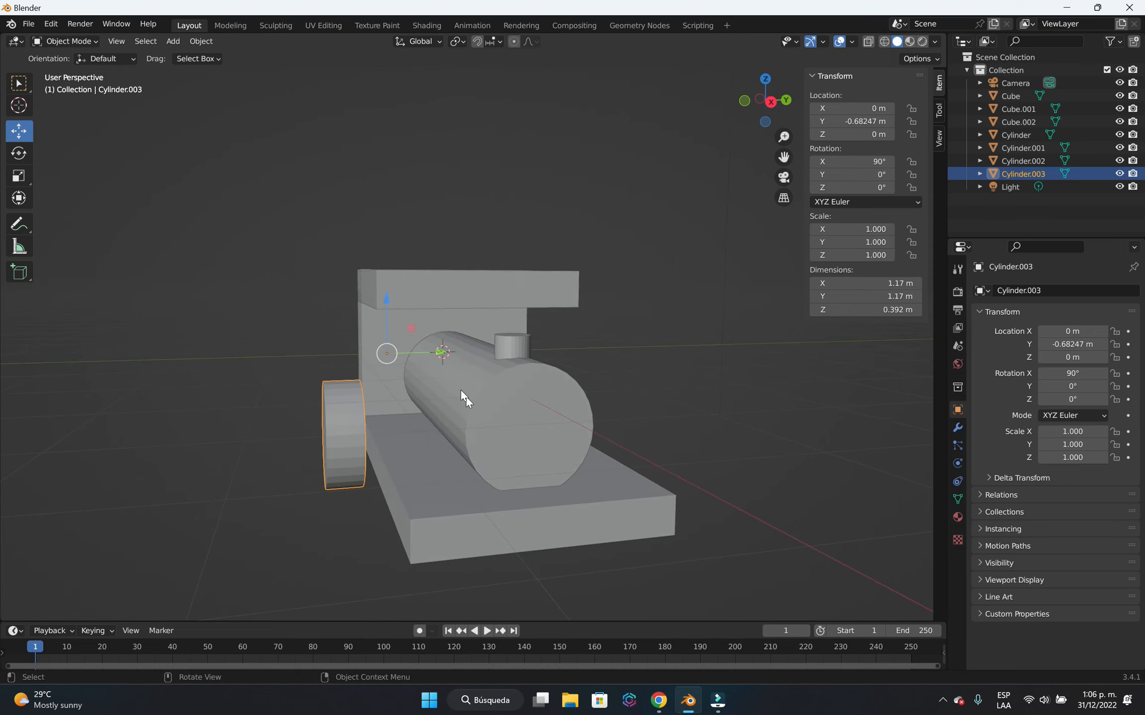
pyautogui.moveTo(442, 359); pyautogui.dragTo(458, 359)
# Deselect the duplicated wheel and add a new cylinder mesh at the 3D cursor.
pyautogui.scroll(-2, 646, 492)
pyautogui.moveTo(674, 528); pyautogui.dragTo(567, 470, button='middle')
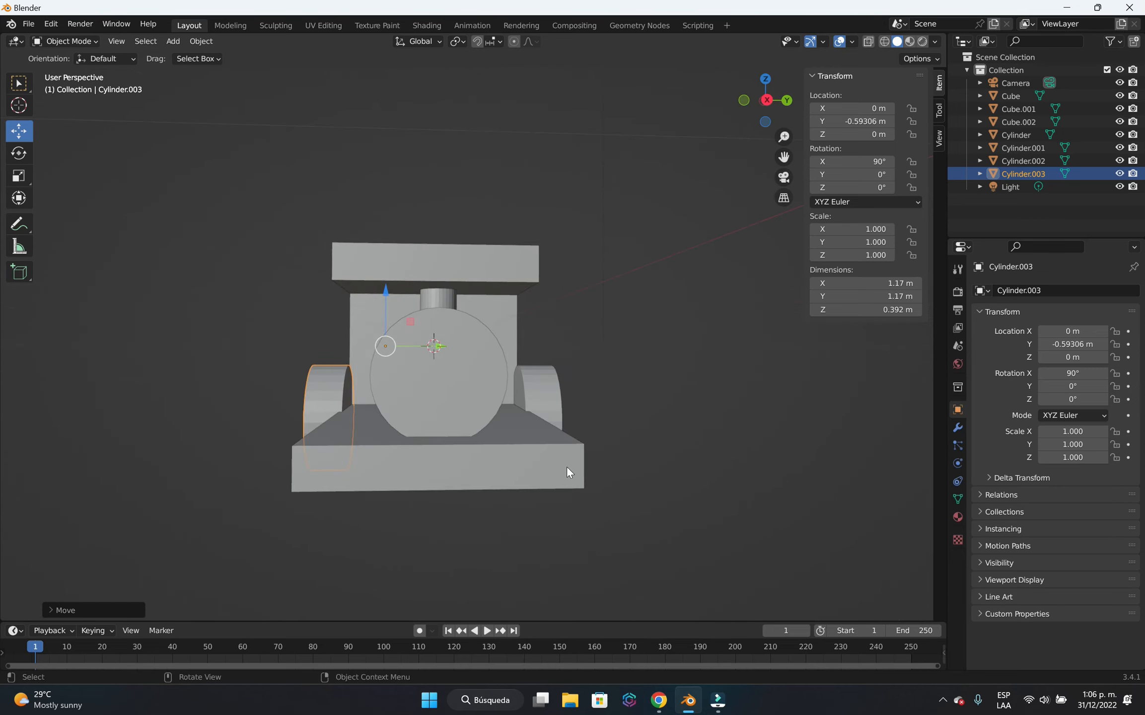
pyautogui.moveTo(646, 504); pyautogui.dragTo(572, 509, button='middle')
pyautogui.scroll(-3, 571, 509)
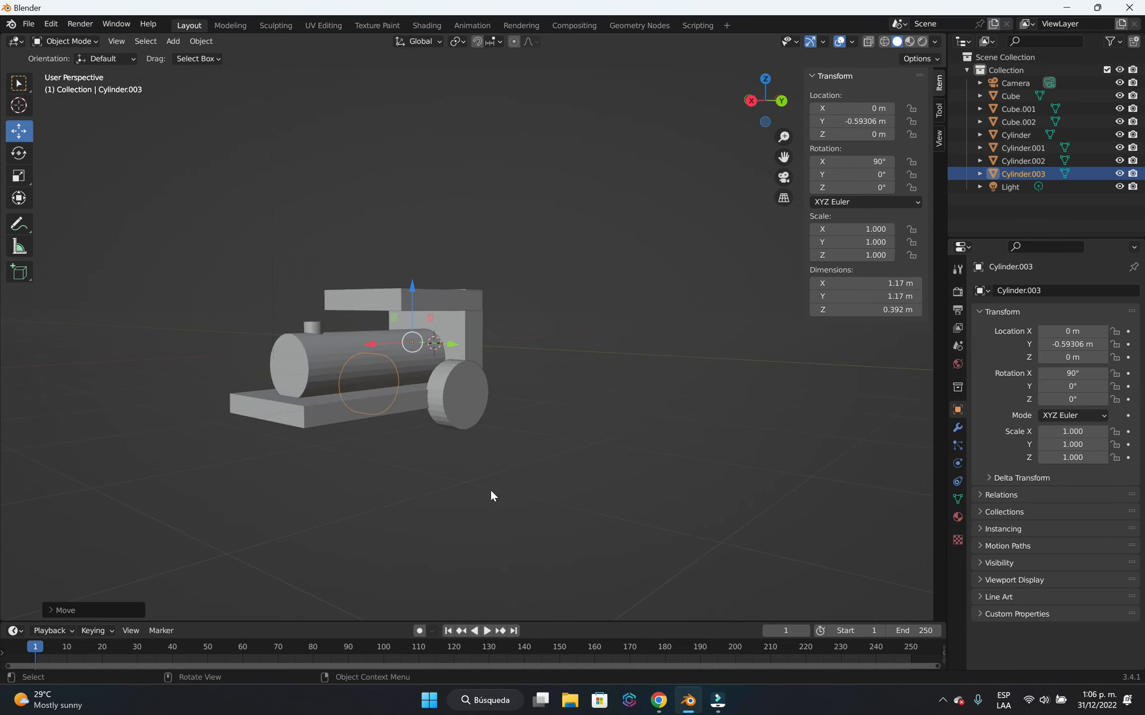
pyautogui.click(566, 464)
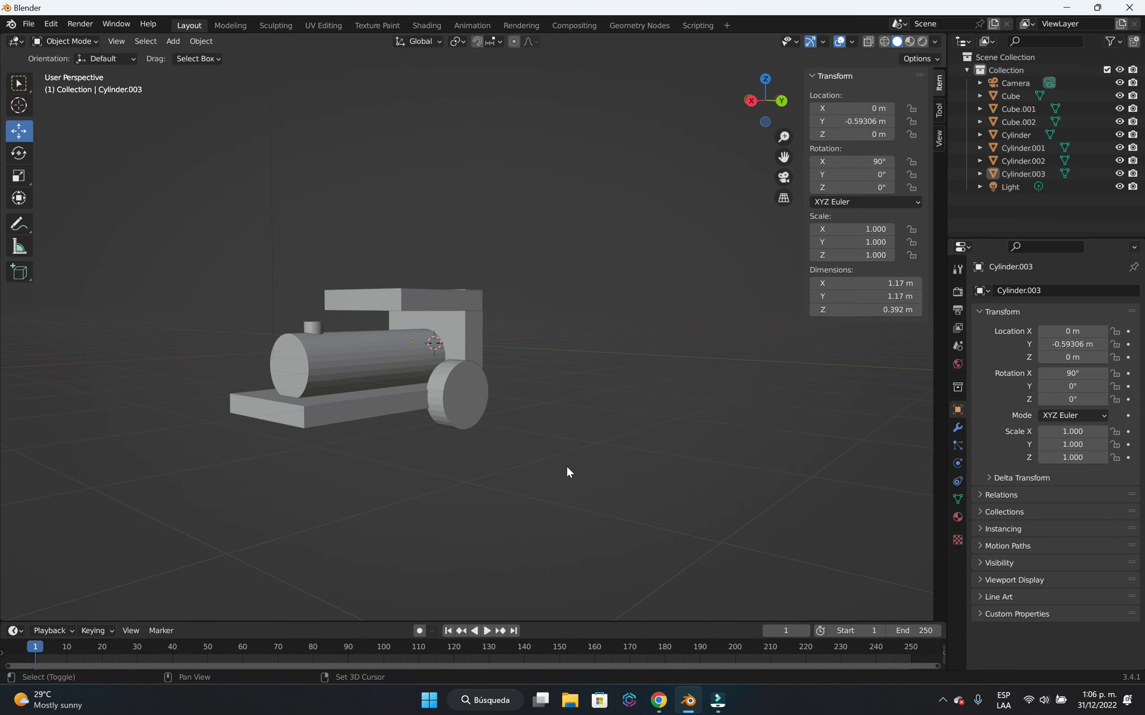
pyautogui.hotkey('shift', 'a')
pyautogui.hotkey('shift', 'a')
pyautogui.moveTo(587, 425)
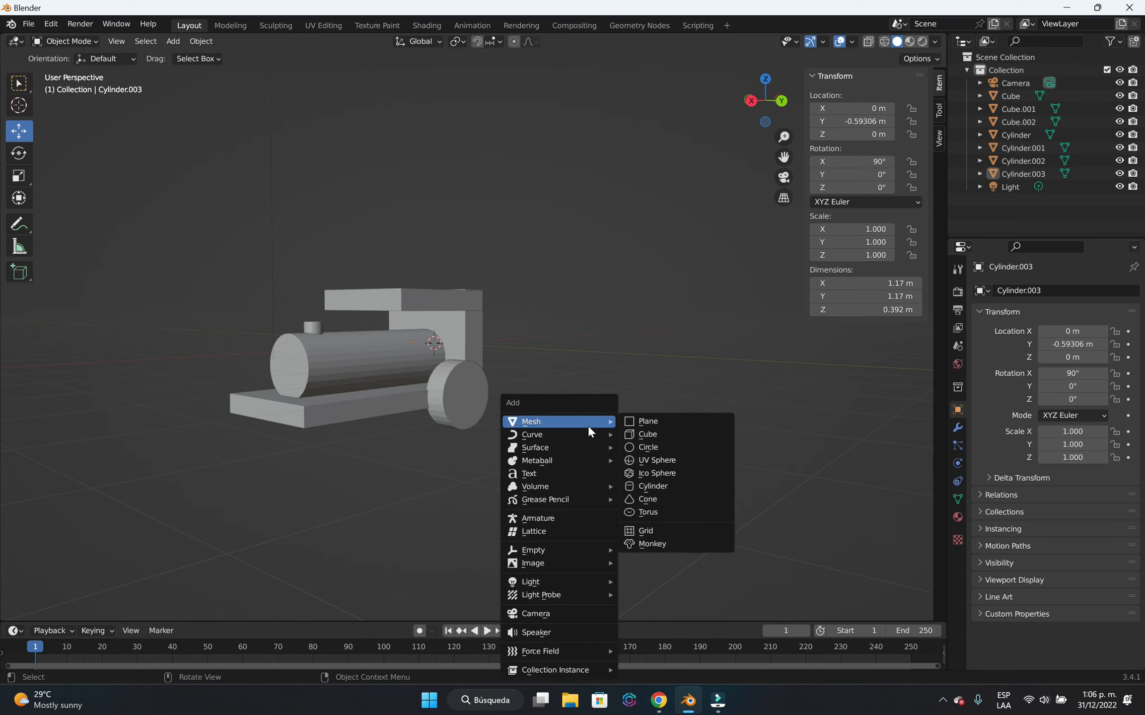
pyautogui.click(692, 484)
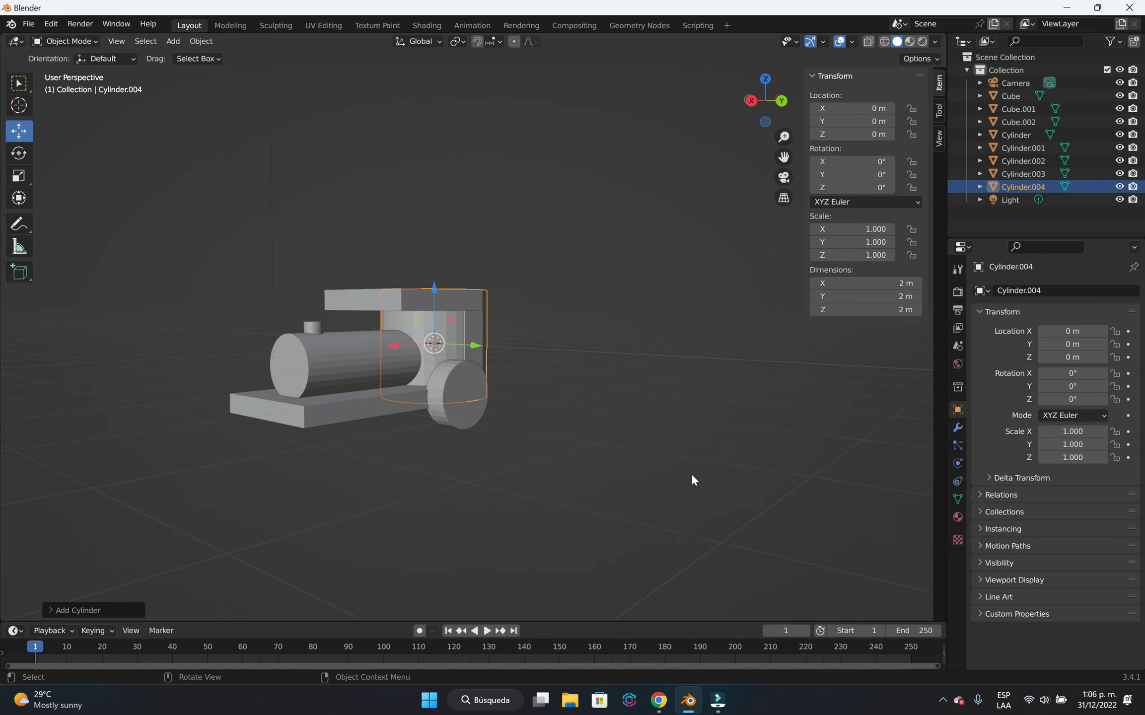
# Rotate the newly added cylinder 90° around the X axis.
pyautogui.moveTo(579, 397); pyautogui.dragTo(527, 435, button='middle')
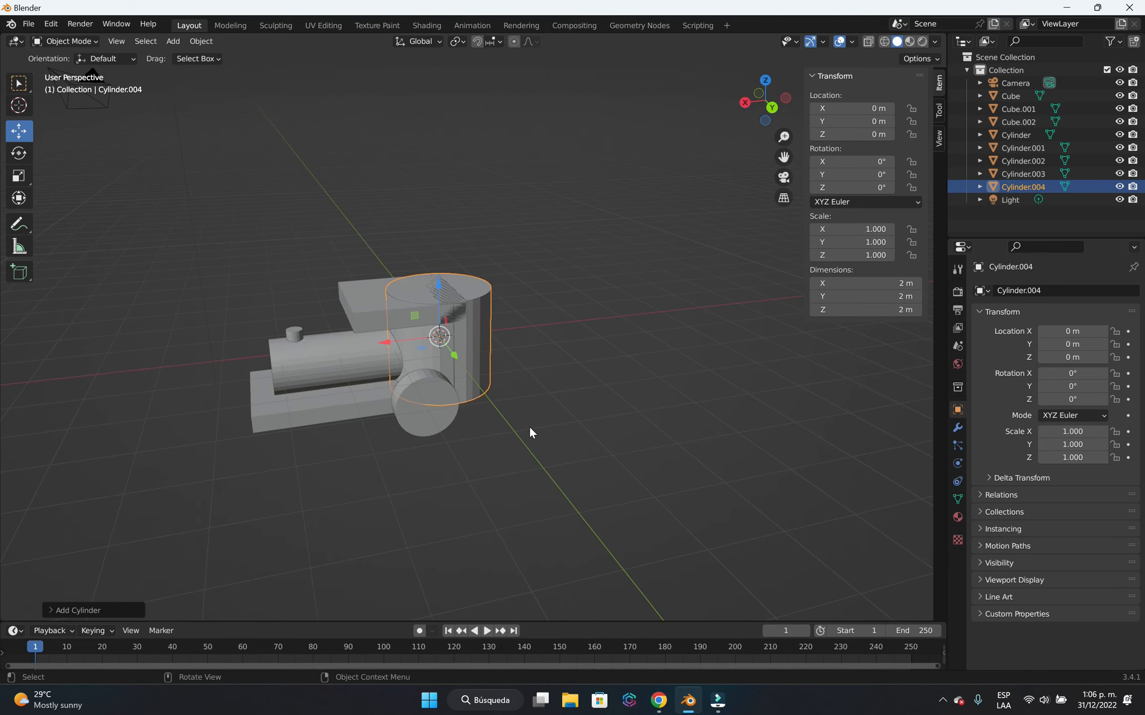
pyautogui.press('r')
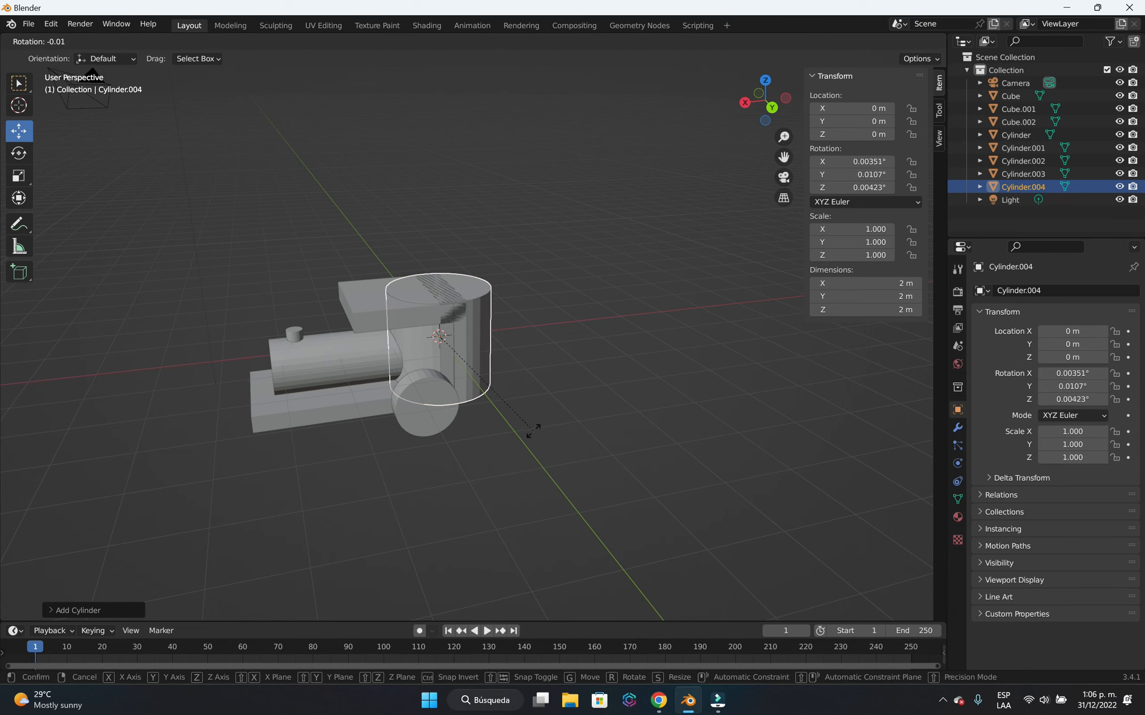
pyautogui.press('x')
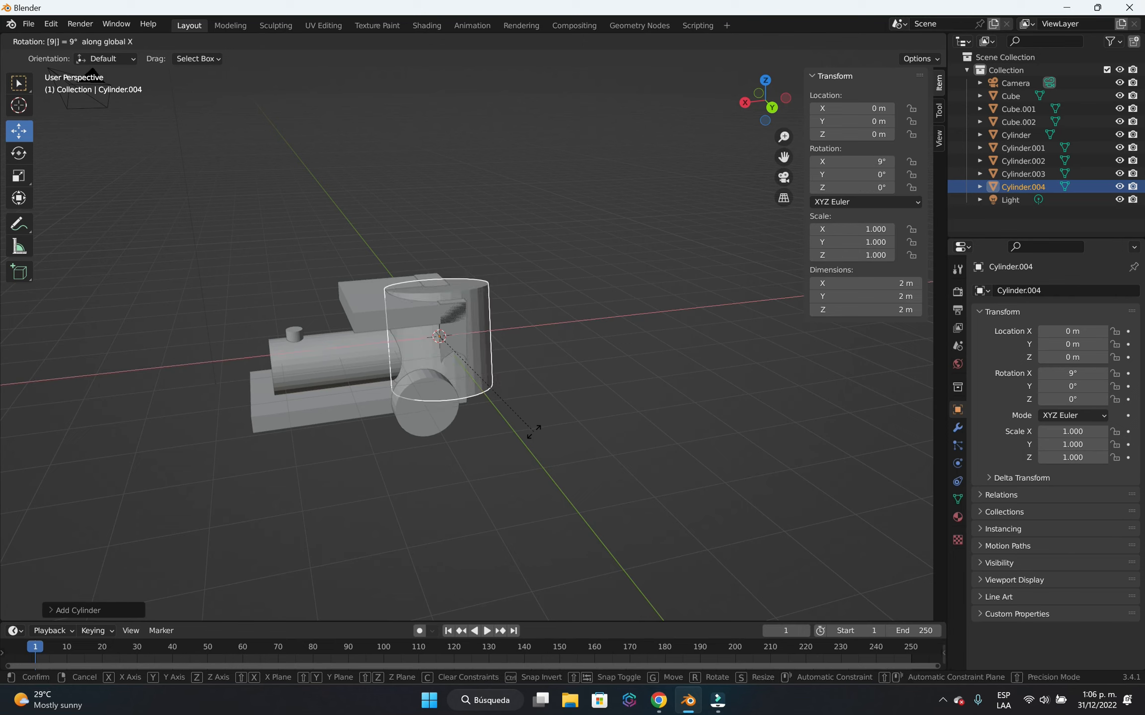
pyautogui.write('90')
pyautogui.press('Return')
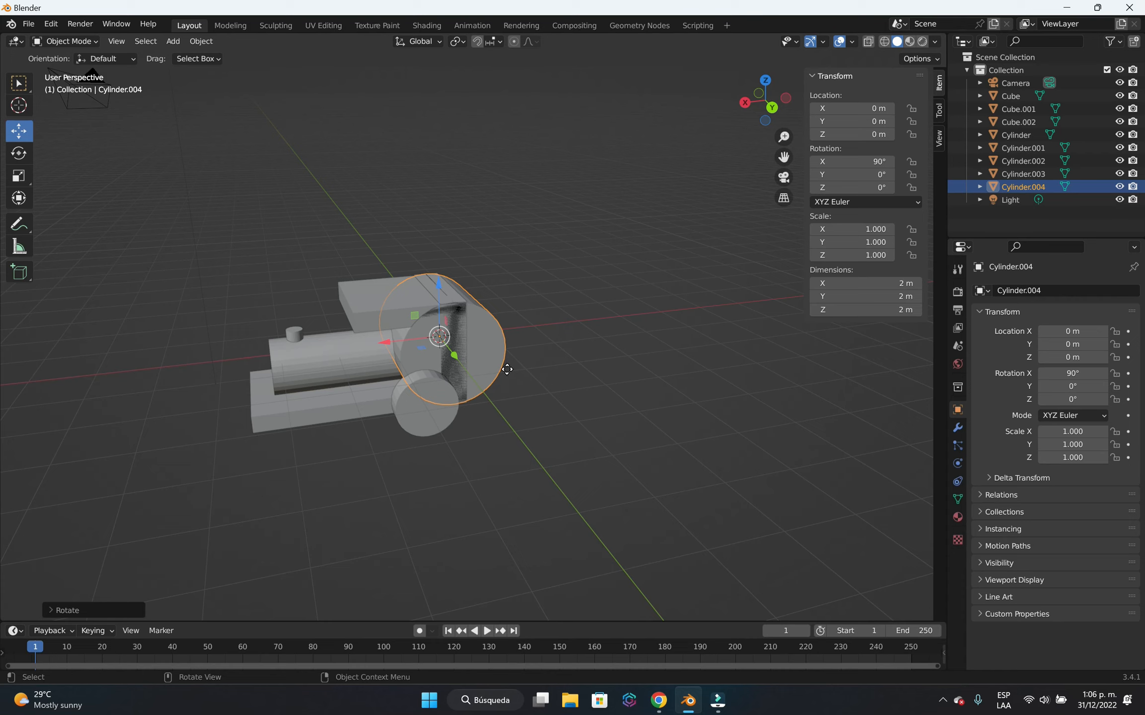
# Move the new cylinder about 2.18 m along positive Y, out beside the locomotive body.
pyautogui.press('g')
pyautogui.press('y')
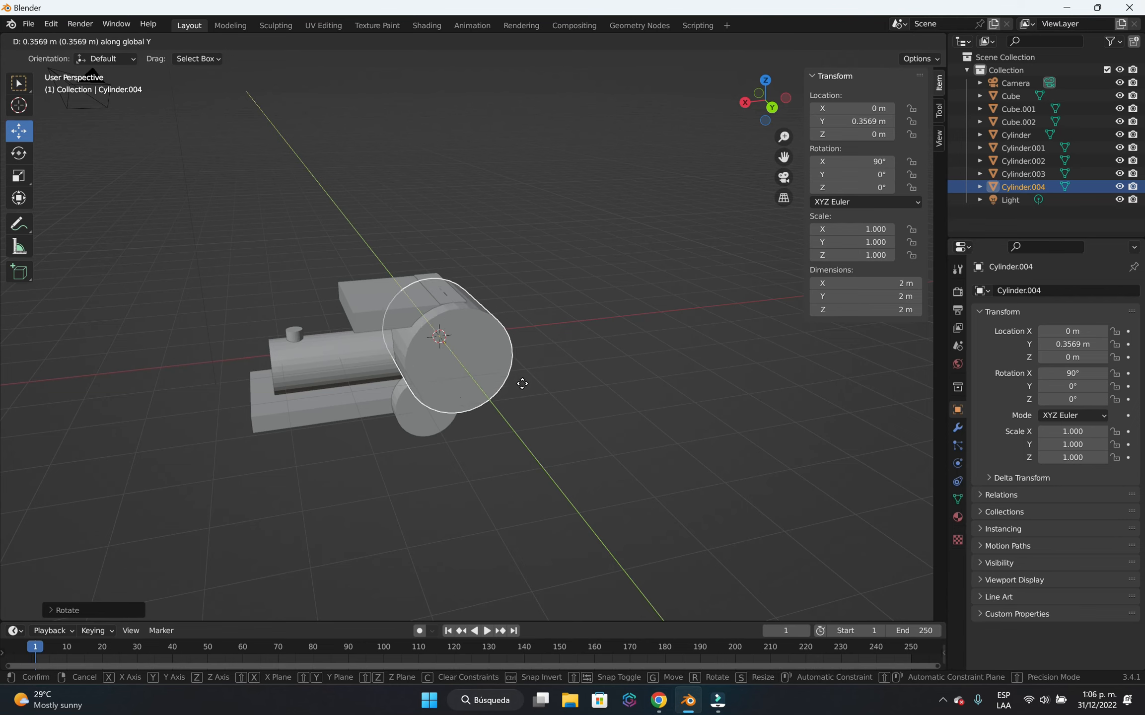
pyautogui.click(554, 436)
# Scale the new cylinder uniformly to about 0.374, and flatten it along Y into a wheel about 0.25 m thick.
pyautogui.moveTo(569, 446); pyautogui.dragTo(562, 415, button='middle')
pyautogui.press('s')
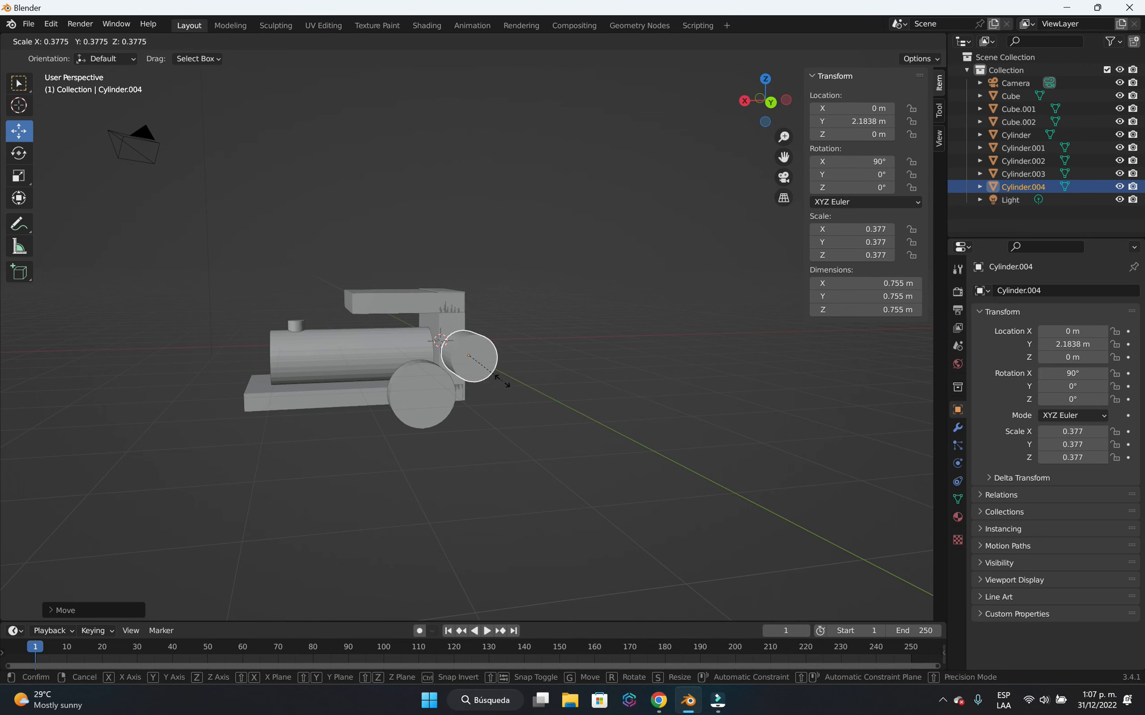
pyautogui.click(501, 379)
pyautogui.moveTo(530, 403); pyautogui.dragTo(446, 443, button='middle')
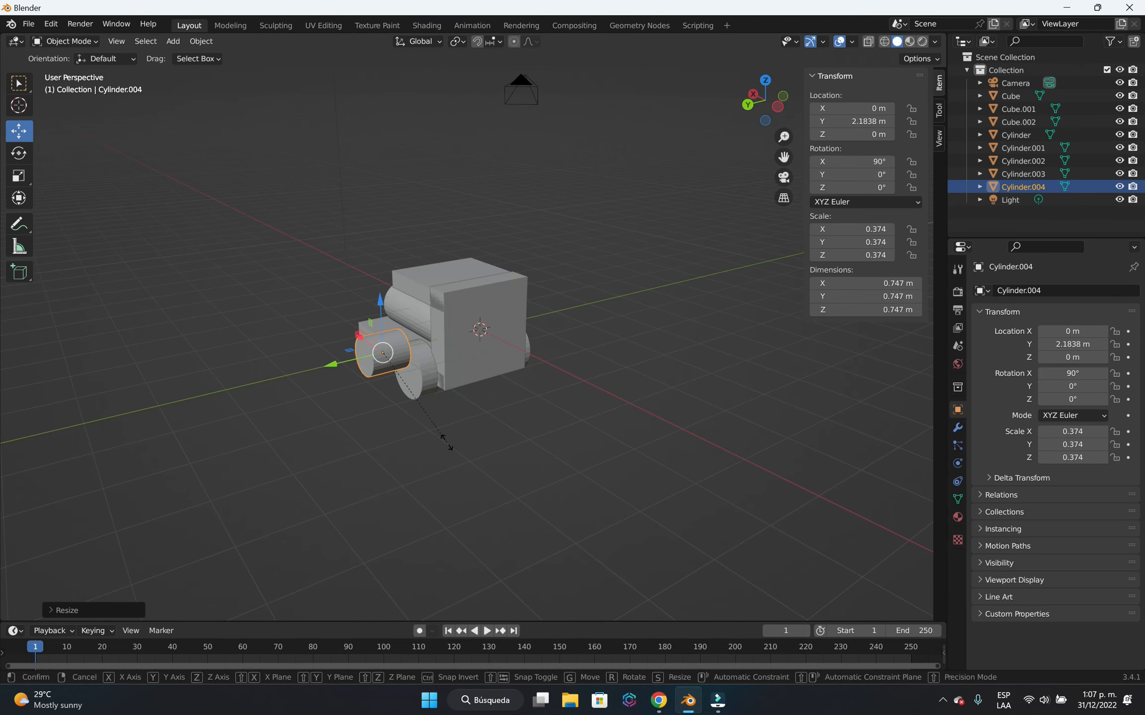
pyautogui.press('s')
pyautogui.press('y')
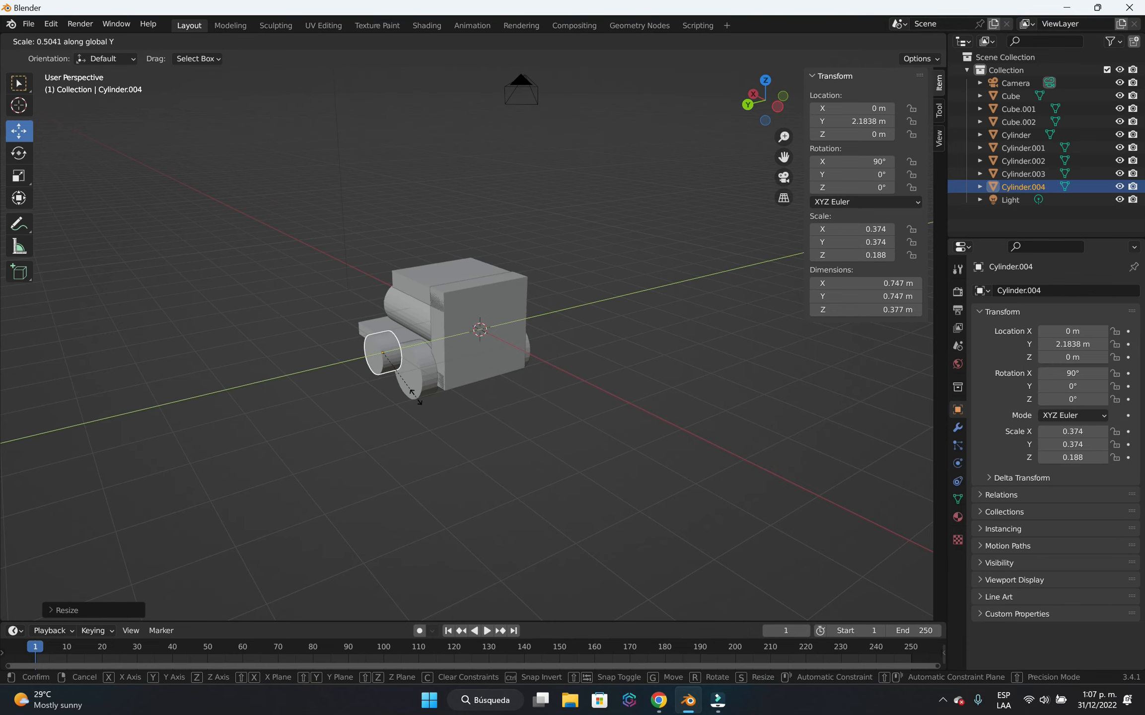
pyautogui.click(398, 386)
pyautogui.scroll(4, 456, 410)
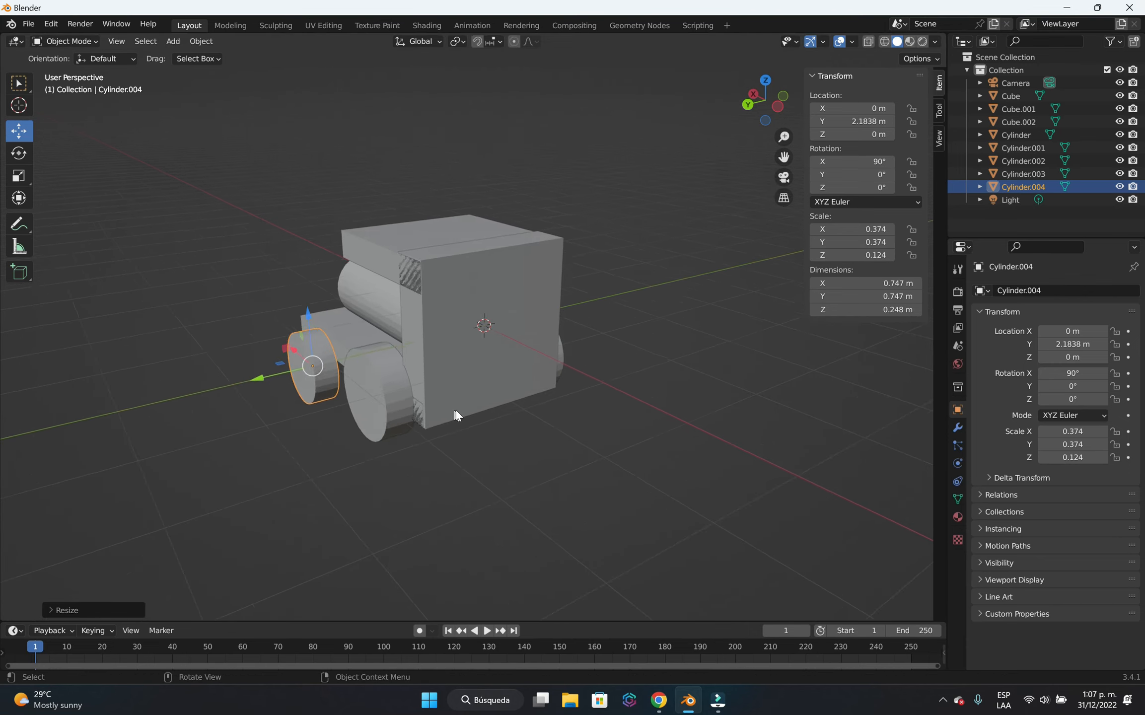
# Move the small wheel about 1.15 m along X toward the front and lower it about 0.54 m along Z.
pyautogui.moveTo(375, 465); pyautogui.dragTo(439, 445, button='middle')
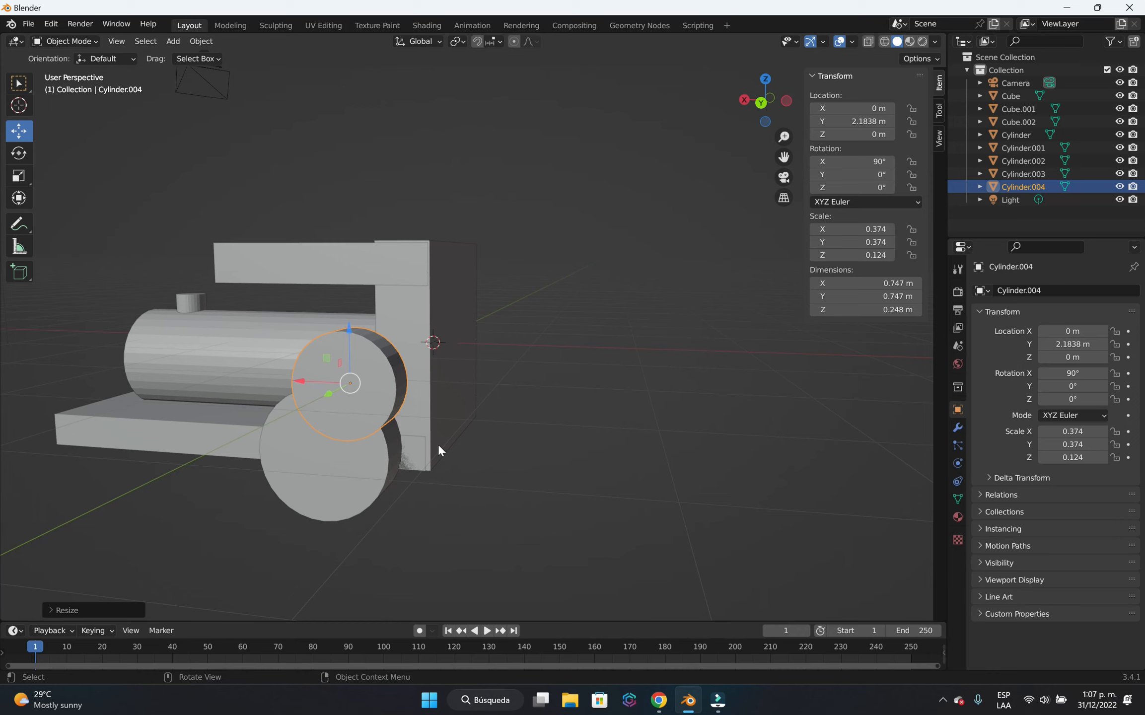
pyautogui.press('g')
pyautogui.press('x')
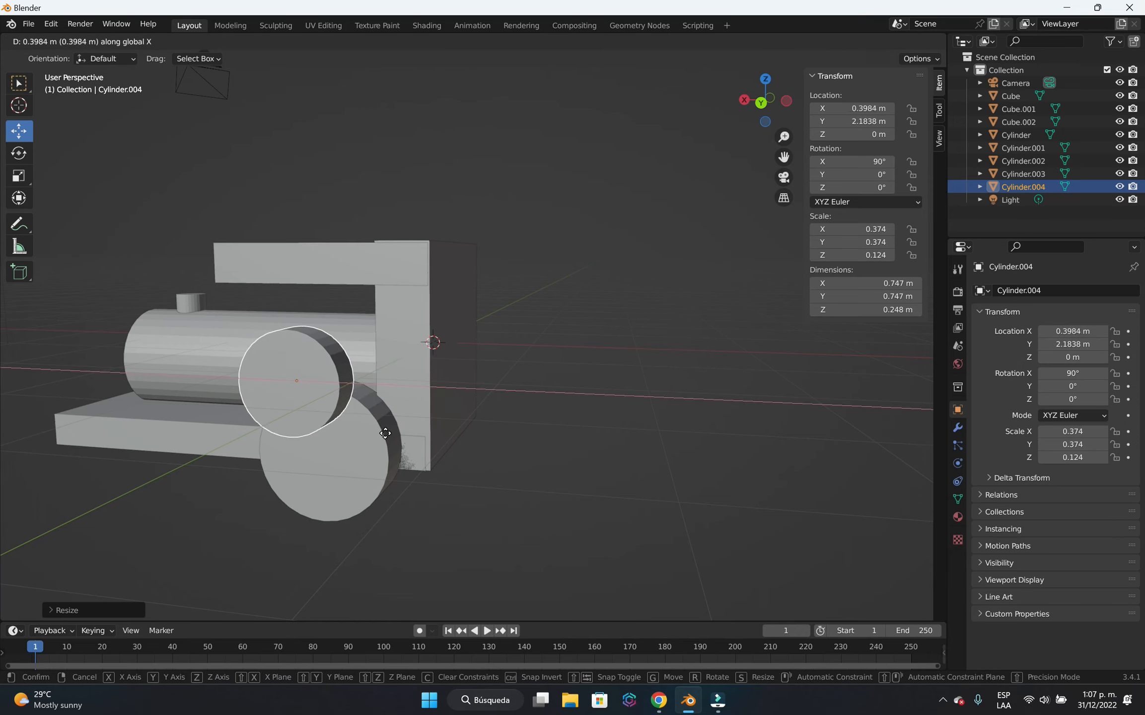
pyautogui.click(311, 477)
pyautogui.moveTo(311, 475); pyautogui.dragTo(333, 471, button='middle')
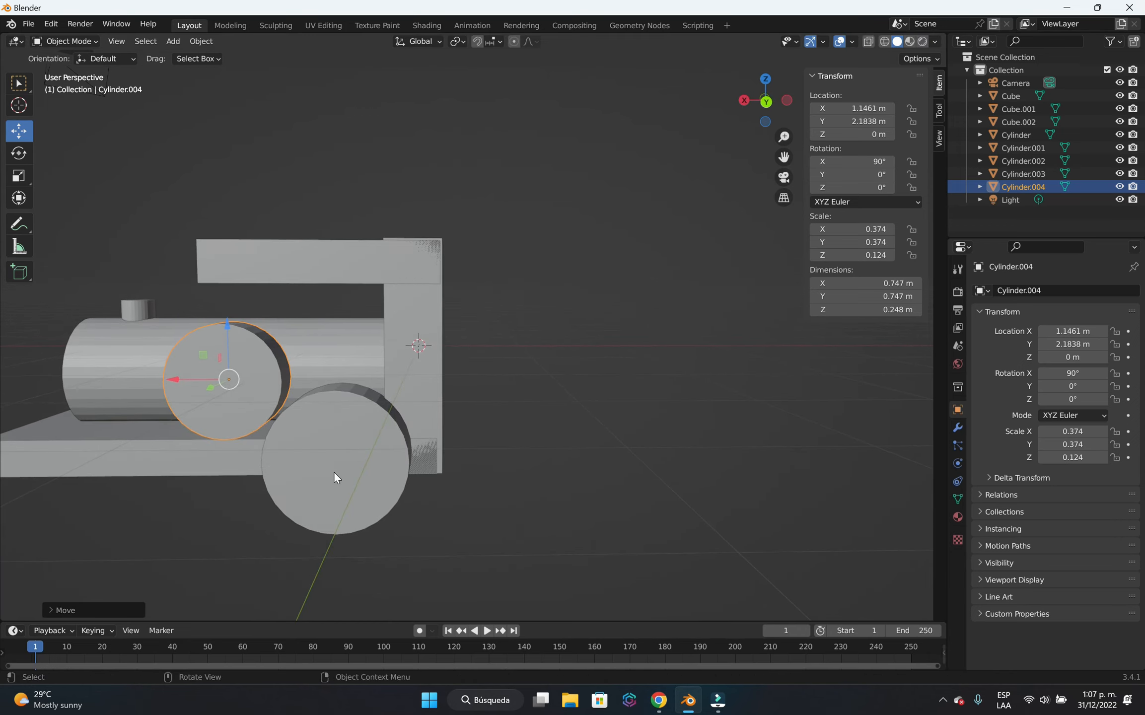
pyautogui.press('g')
pyautogui.press('z')
pyautogui.click(341, 553)
# Shift the small wheel another 0.39 m or so along X and lower it to about -0.65 m in Z.
pyautogui.press('g')
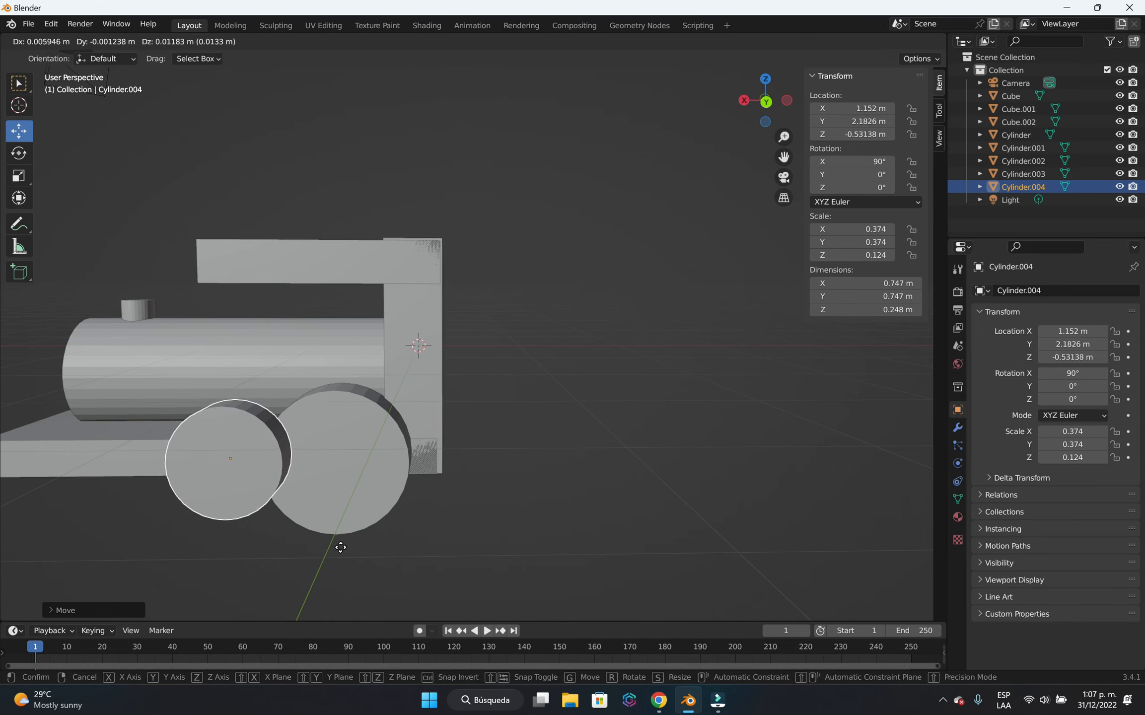
pyautogui.press('x')
pyautogui.click(282, 545)
pyautogui.moveTo(285, 528)
pyautogui.mouseDown(button='middle')
pyautogui.moveTo(348, 519)
pyautogui.moveTo(297, 527)
pyautogui.mouseUp(button='middle')
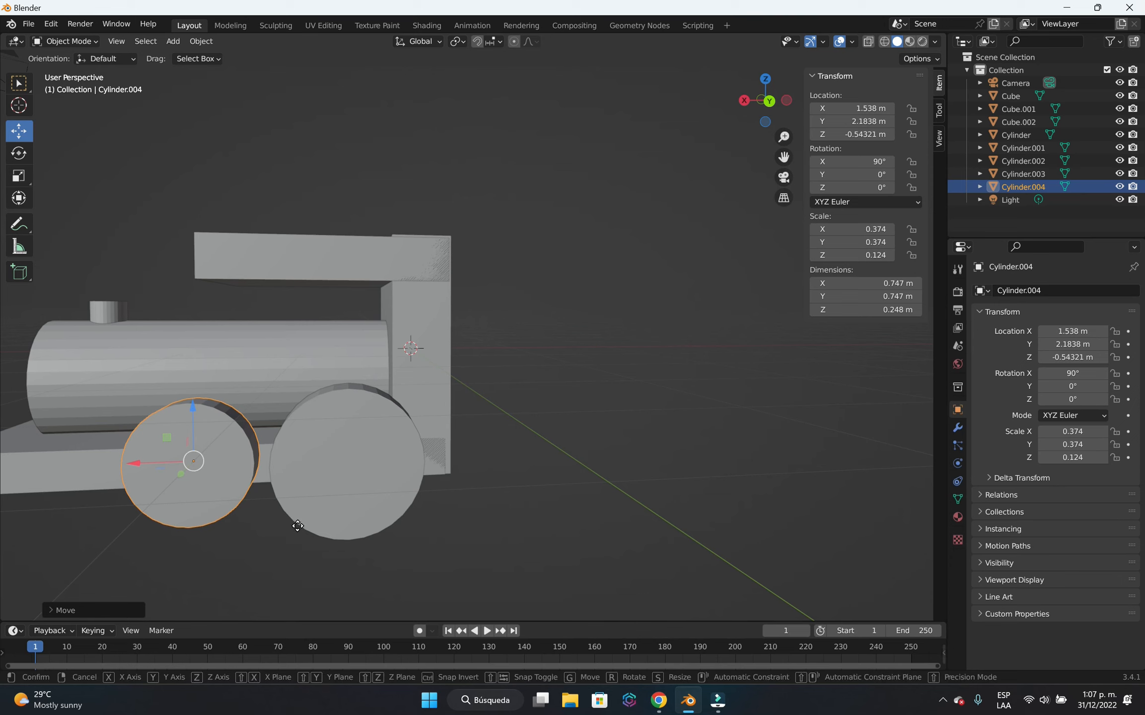
pyautogui.press('g')
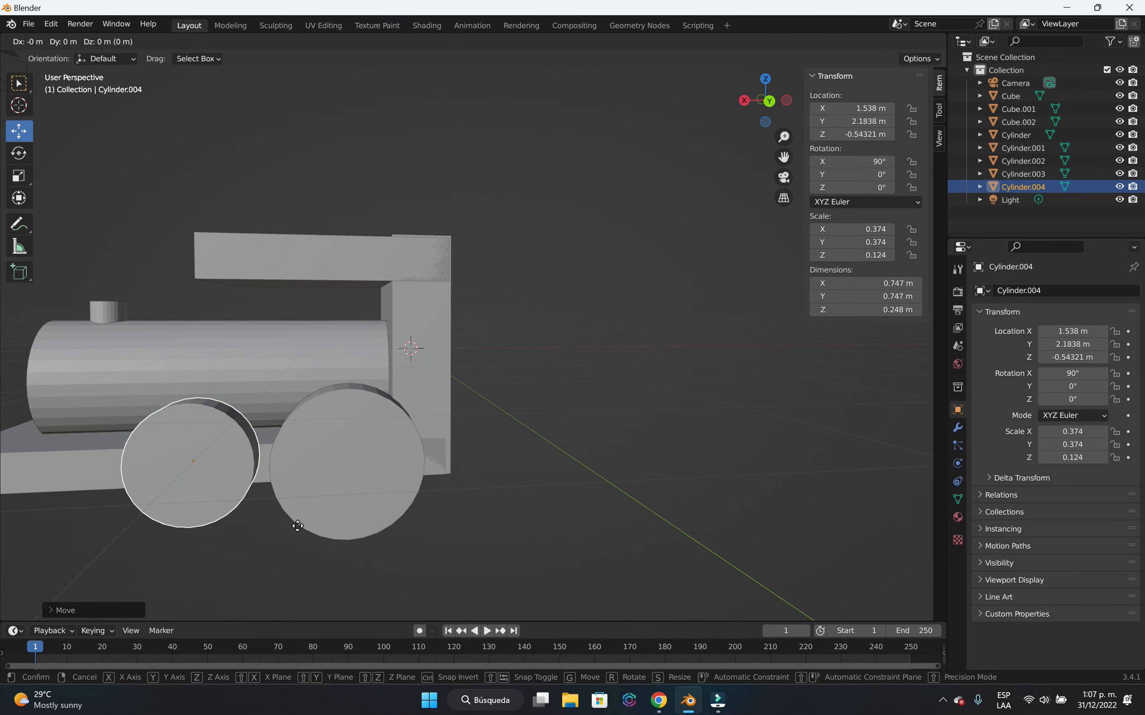
pyautogui.press('z')
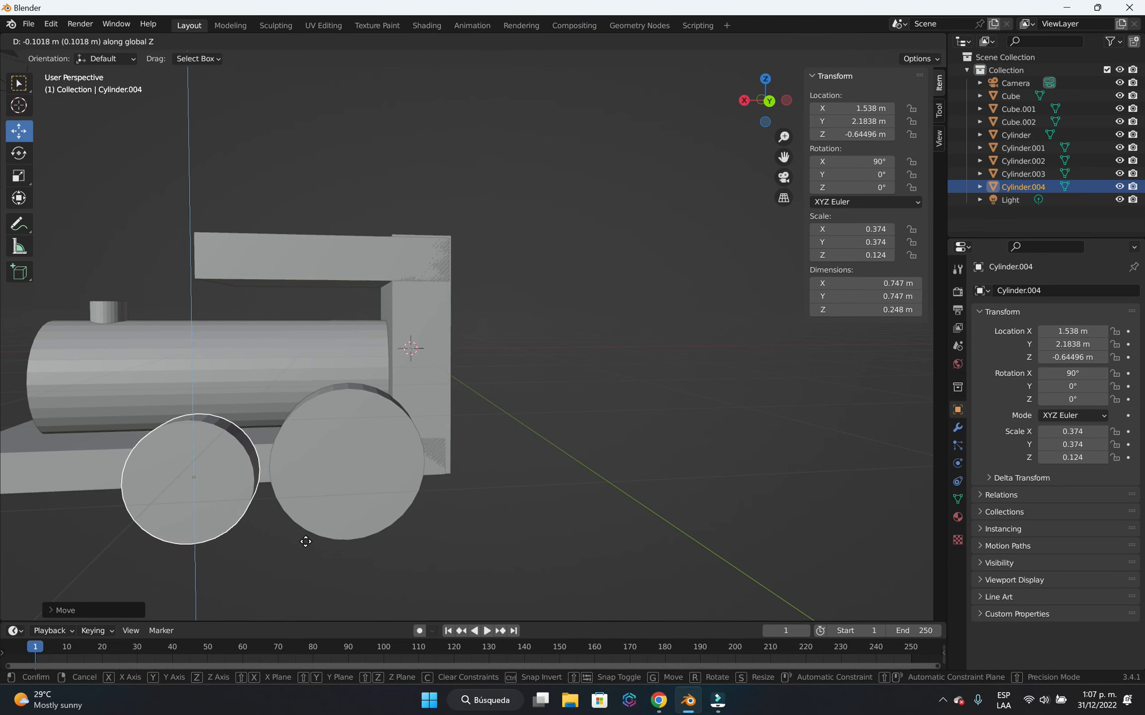
pyautogui.click(306, 542)
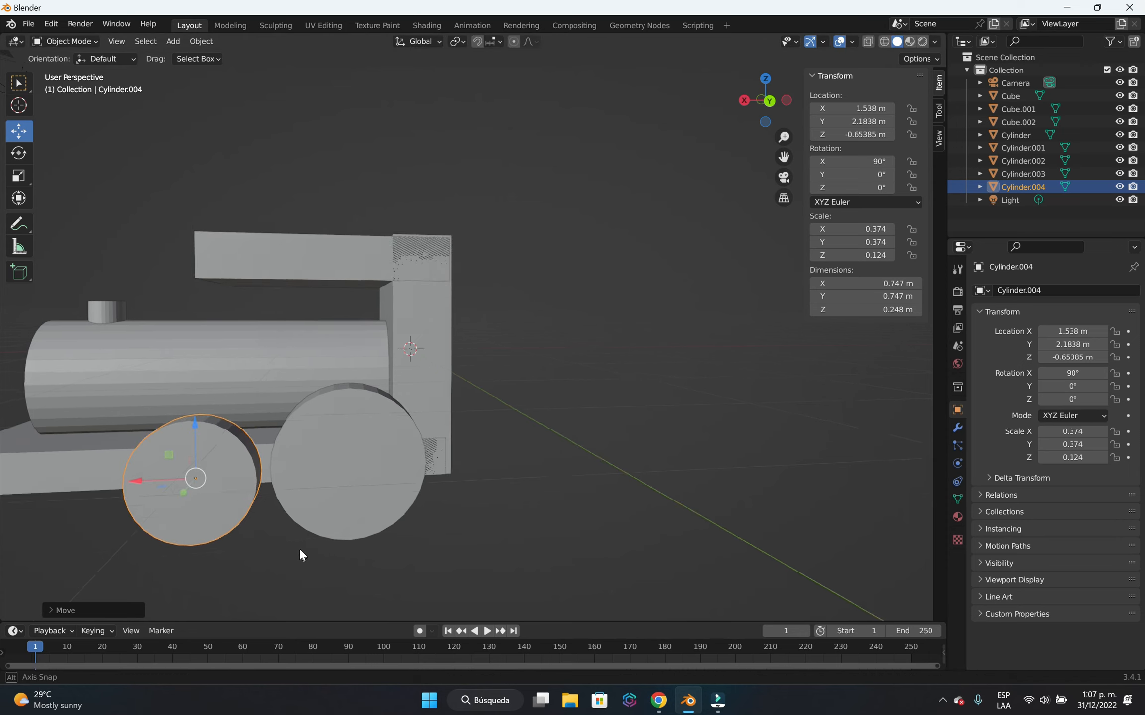
# Move the small wheel farther ahead of the large rear wheel, to about 1.95 m in X.
pyautogui.scroll(-3, 303, 546)
pyautogui.press('g')
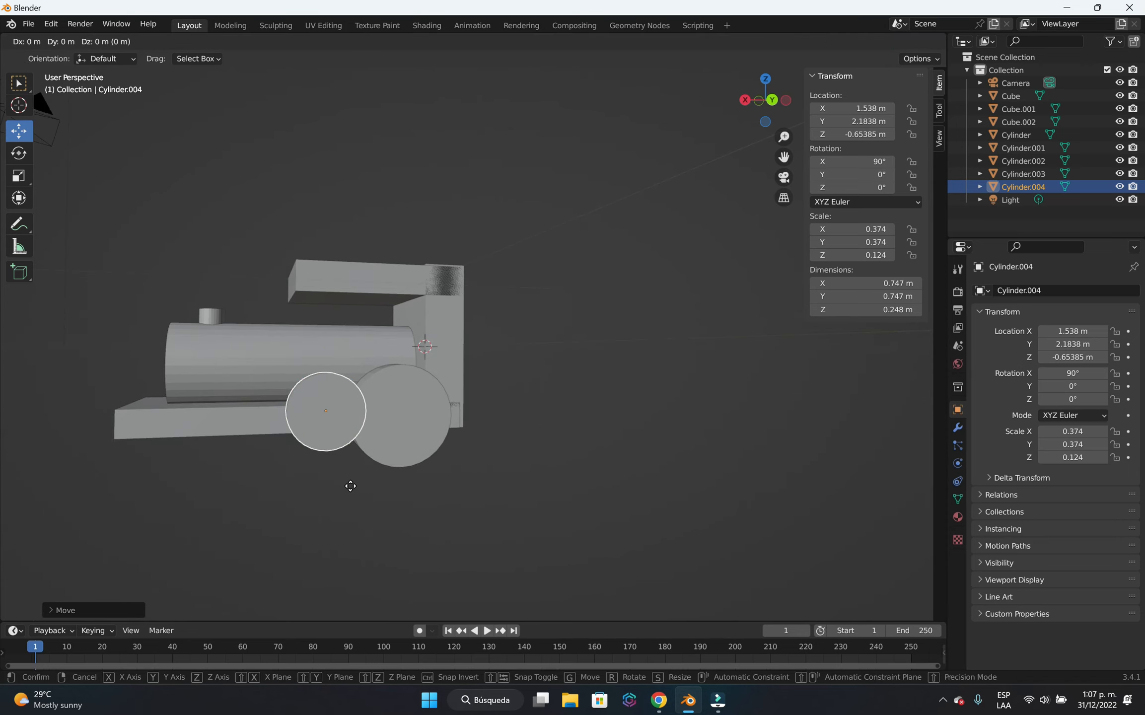
pyautogui.press('x')
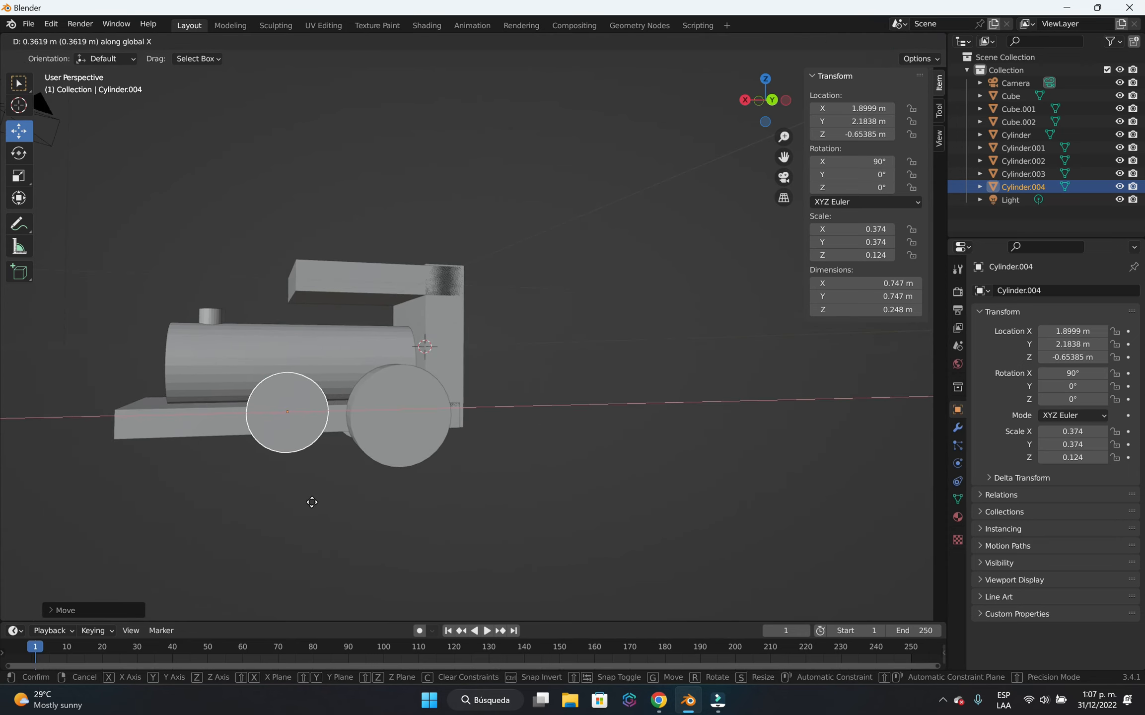
pyautogui.click(307, 503)
# Move the small wheel along Y to about 1.16 m, against the side of the base.
pyautogui.moveTo(309, 497); pyautogui.dragTo(403, 508, button='middle')
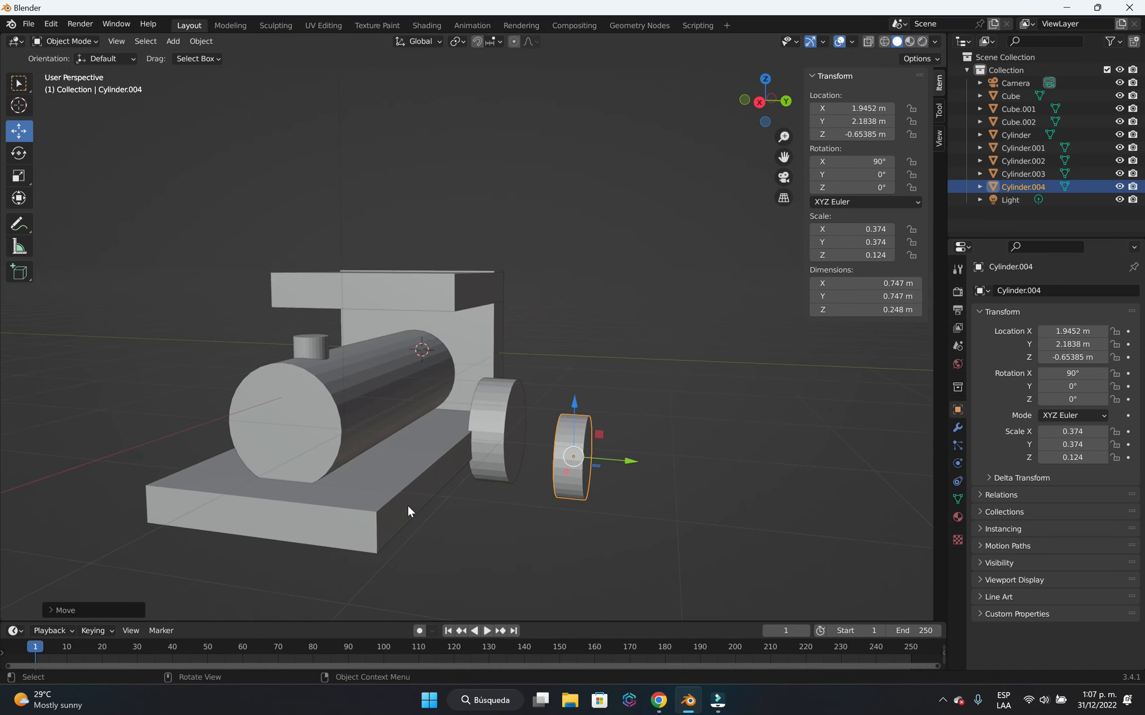
pyautogui.press('g')
pyautogui.press('y')
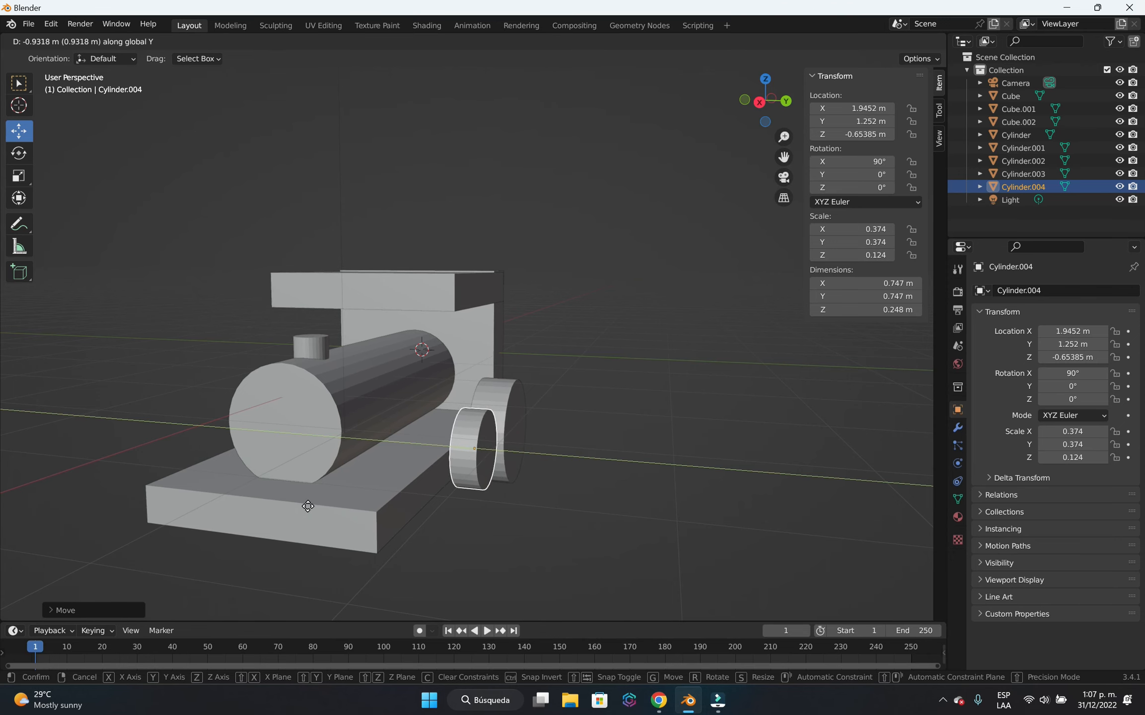
pyautogui.click(305, 505)
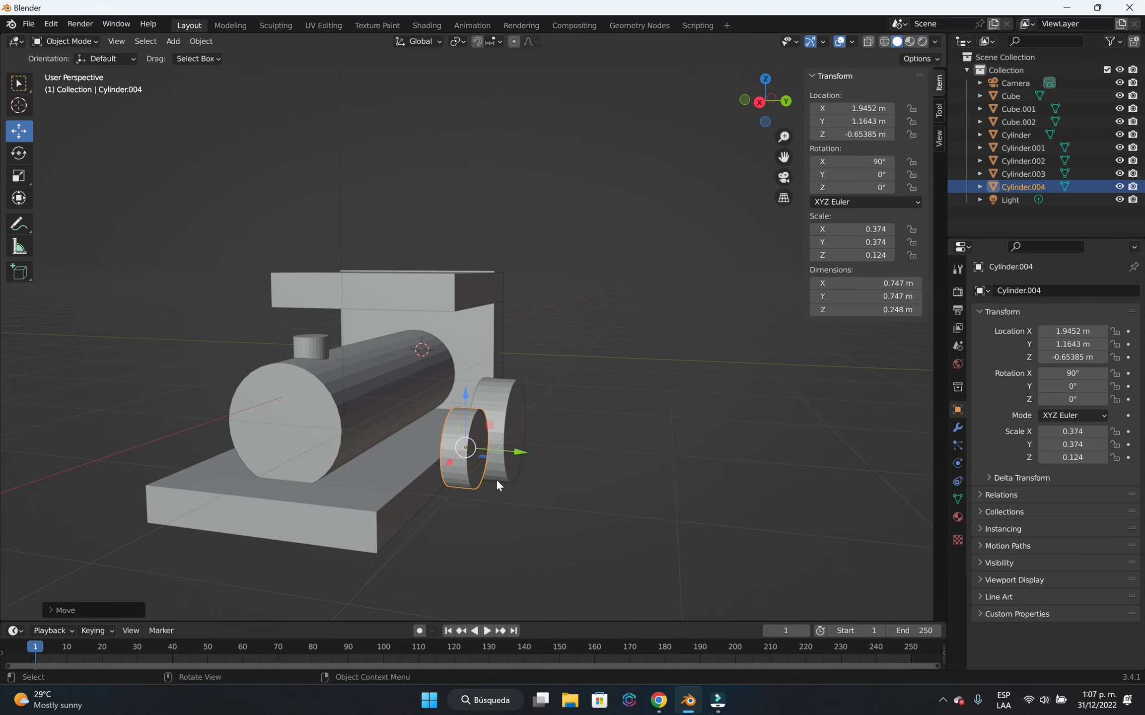
# Lower the small wheel beside the base to about -0.91 m in Z.
pyautogui.moveTo(557, 500); pyautogui.dragTo(459, 506, button='middle')
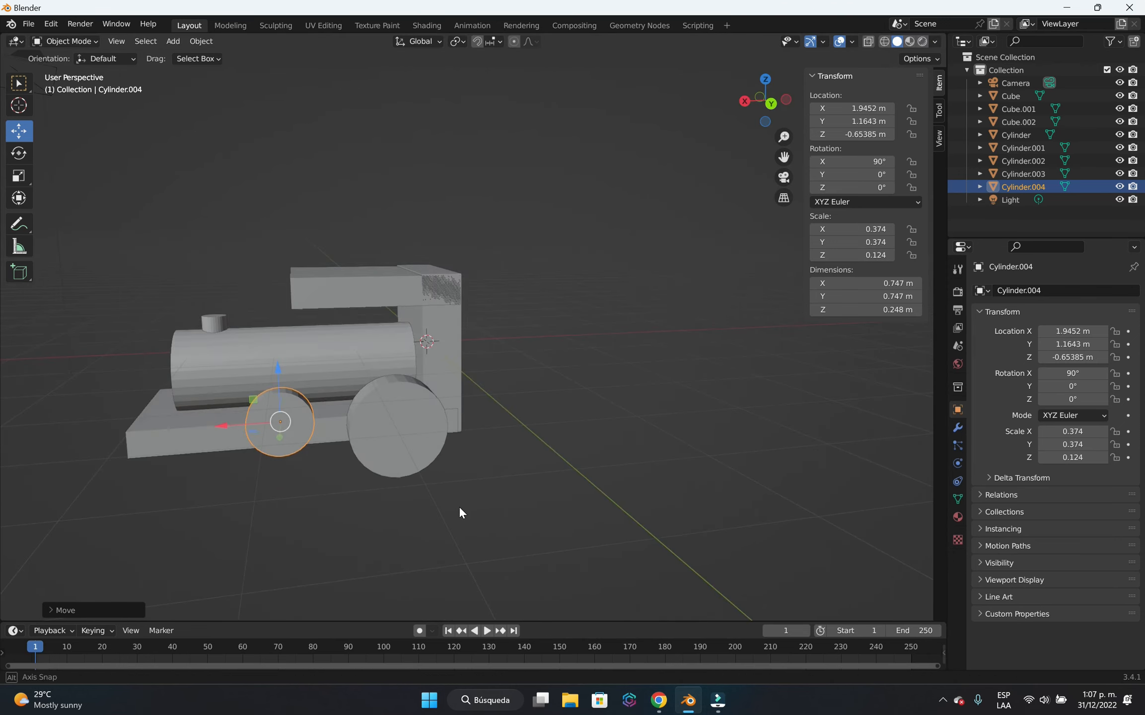
pyautogui.scroll(1, 386, 506)
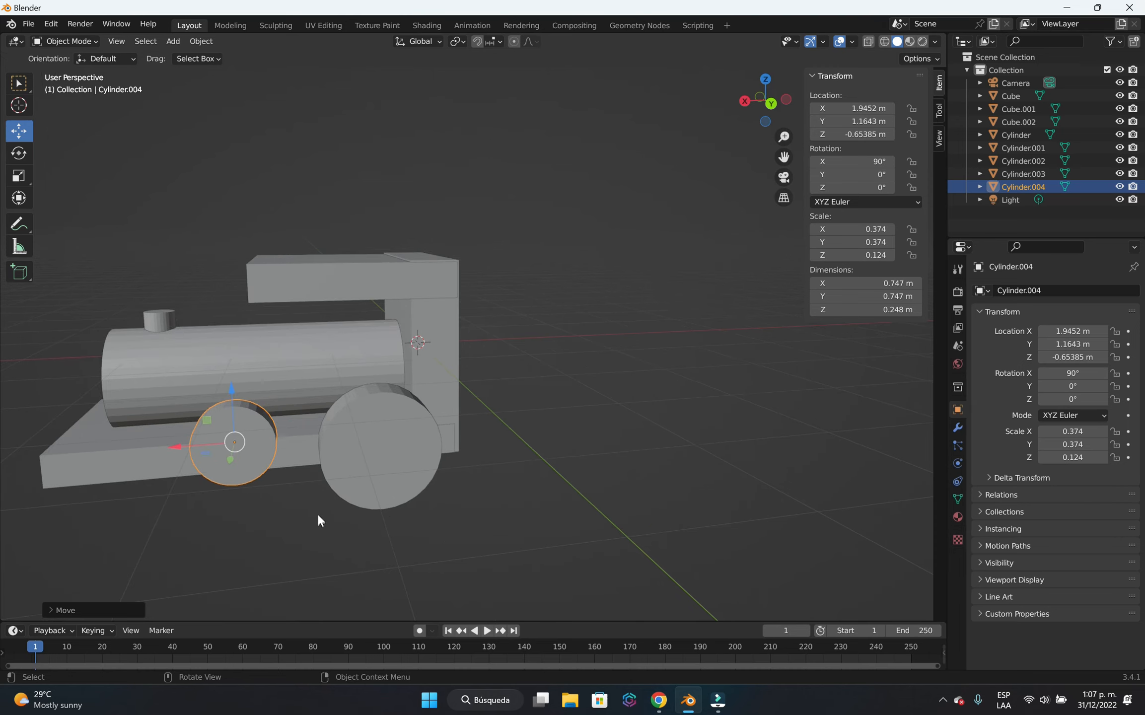
pyautogui.press('g')
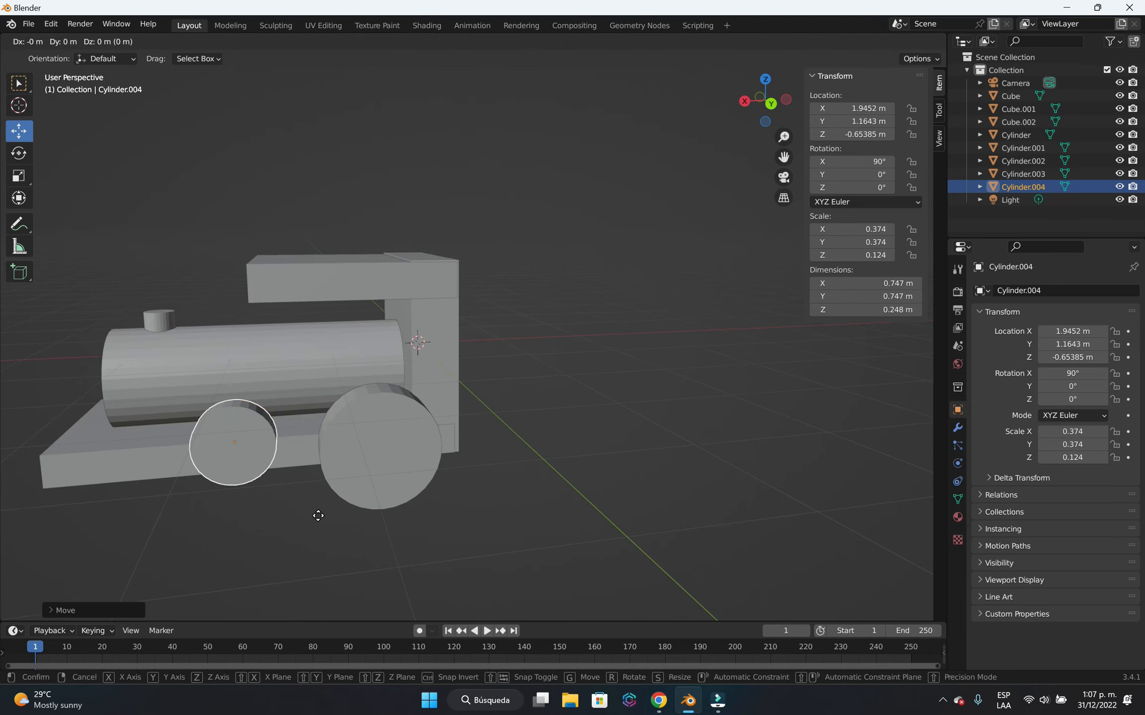
pyautogui.press('z')
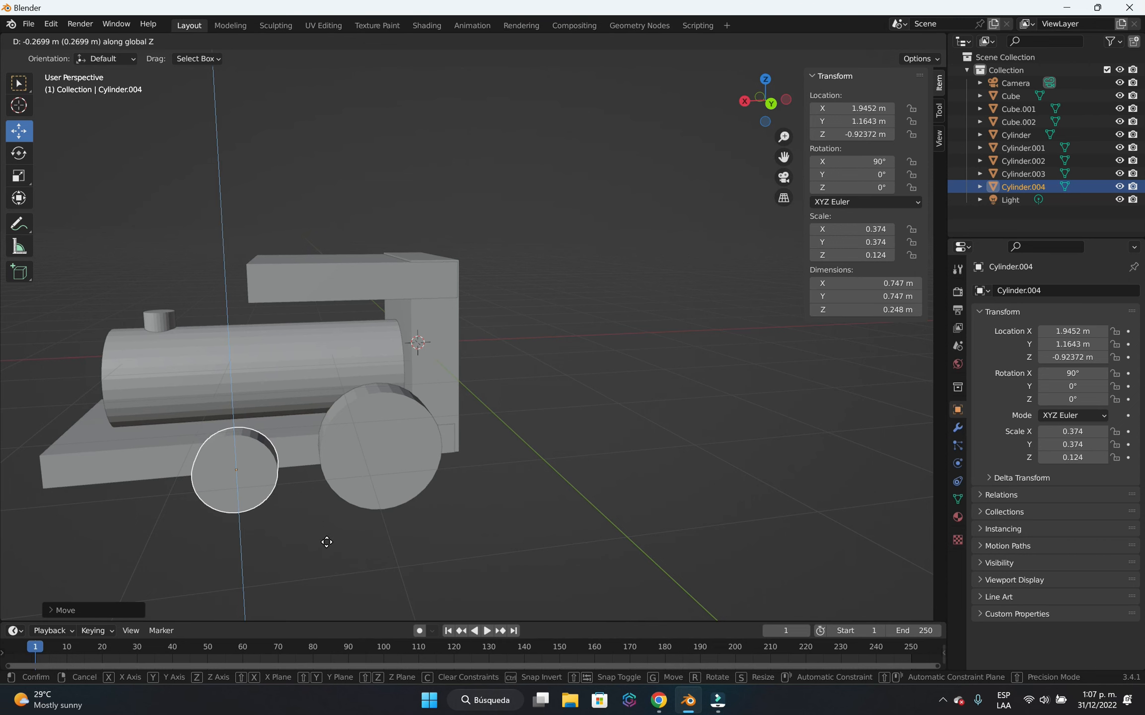
pyautogui.click(327, 540)
# In front orthographic view, lower the small wheel to about -1.04 m in Z, level with the large wheel's underside.
pyautogui.press('KP_1')
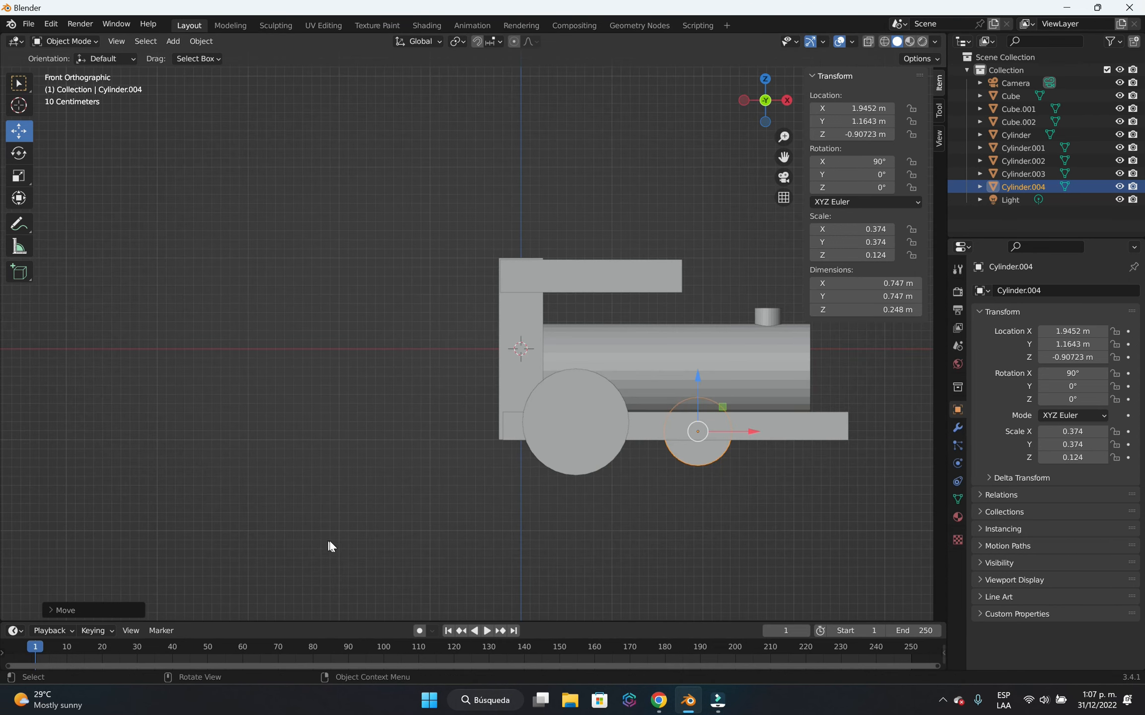
pyautogui.scroll(2, 747, 459)
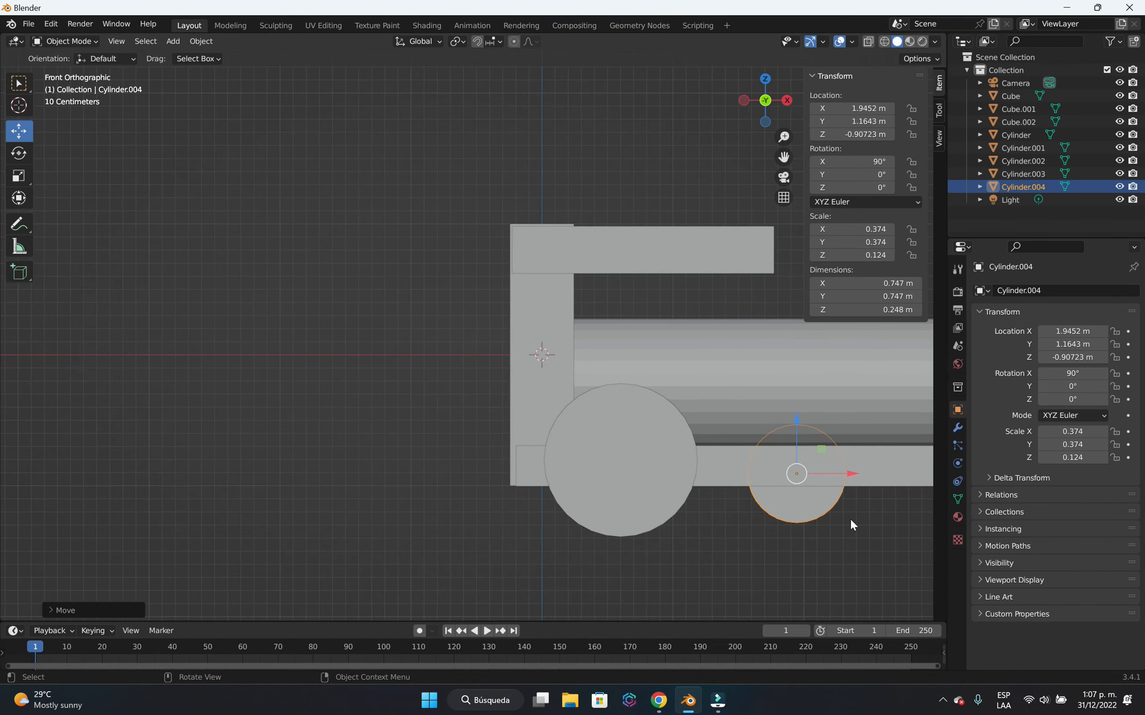
pyautogui.keyDown('shift'); pyautogui.moveTo(861, 530); pyautogui.dragTo(556, 502, button='middle'); pyautogui.keyUp('shift')
pyautogui.scroll(1, 560, 511)
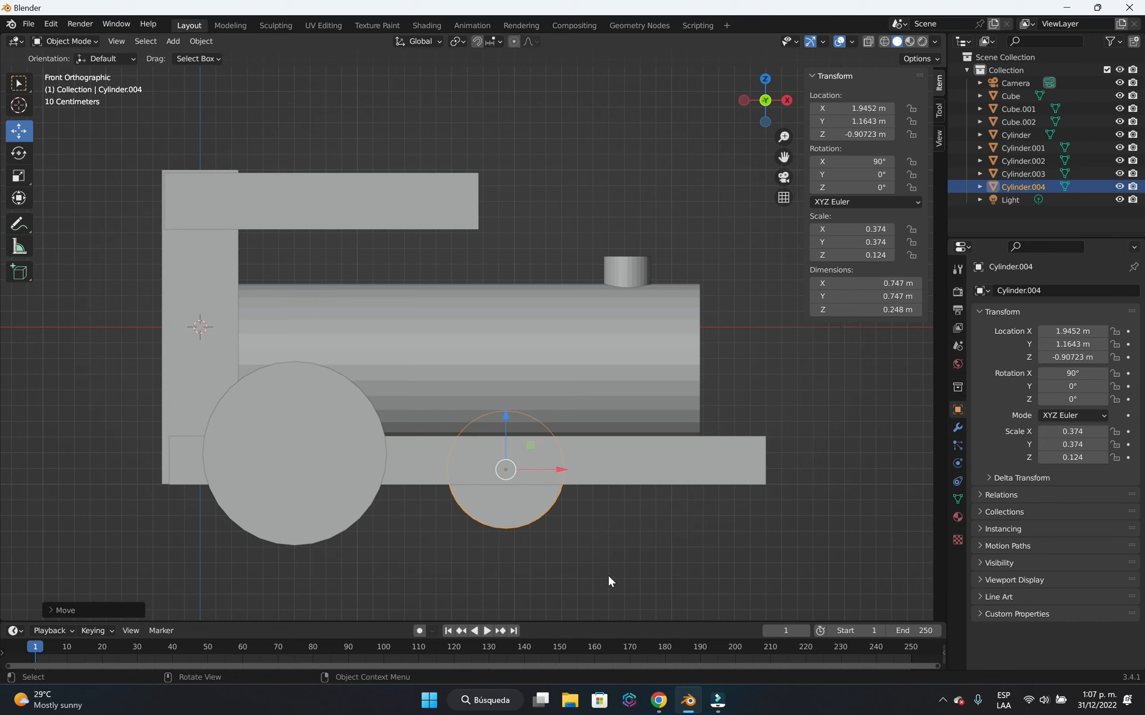
pyautogui.press('g')
pyautogui.press('z')
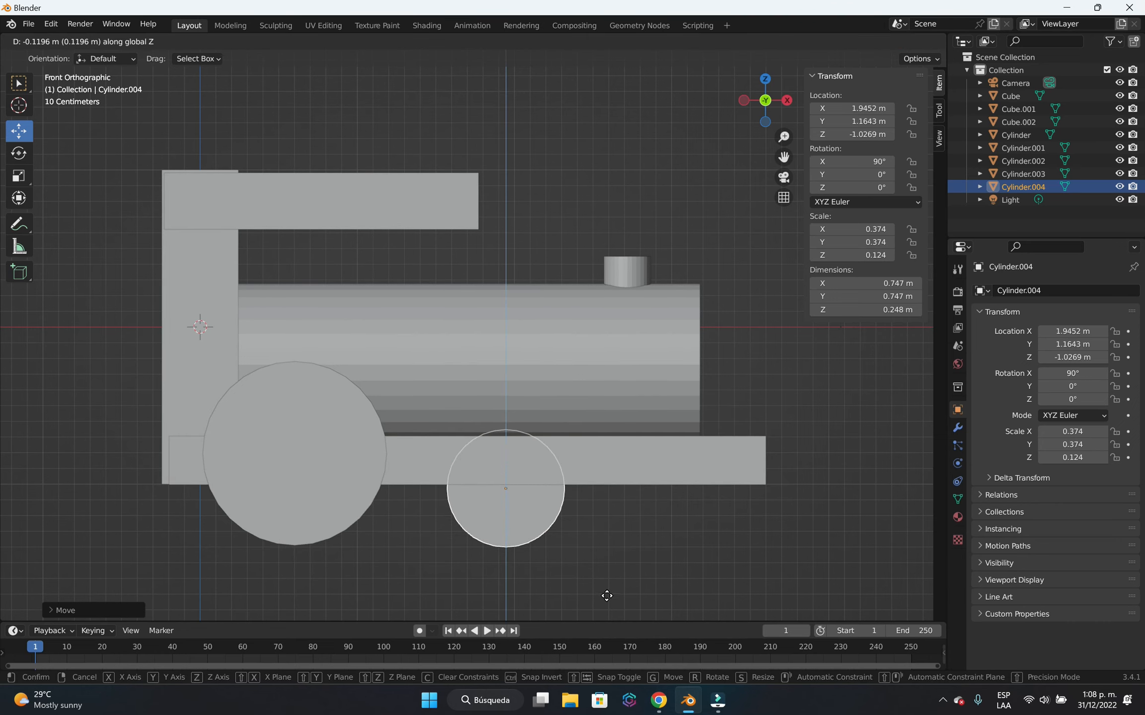
pyautogui.click(607, 596)
# Compare the small front wheel with the large rear wheel by selecting each and viewing them from the side.
pyautogui.moveTo(849, 490); pyautogui.dragTo(553, 542, button='middle')
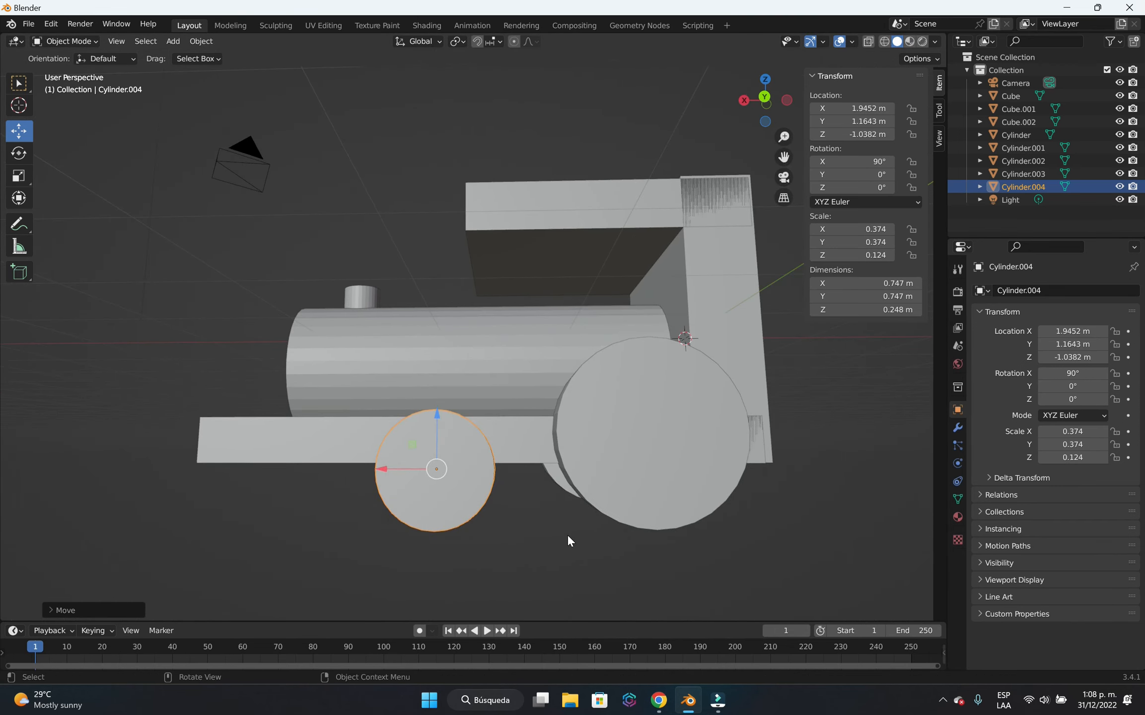
pyautogui.scroll(-1, 568, 535)
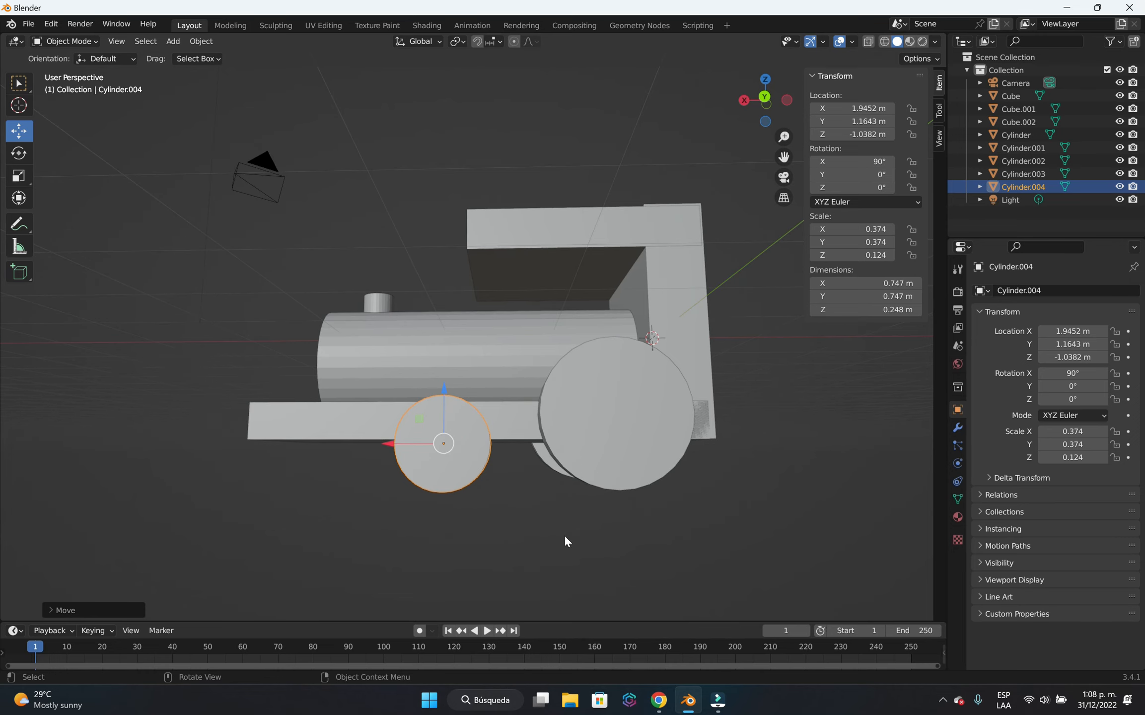
pyautogui.click(618, 402)
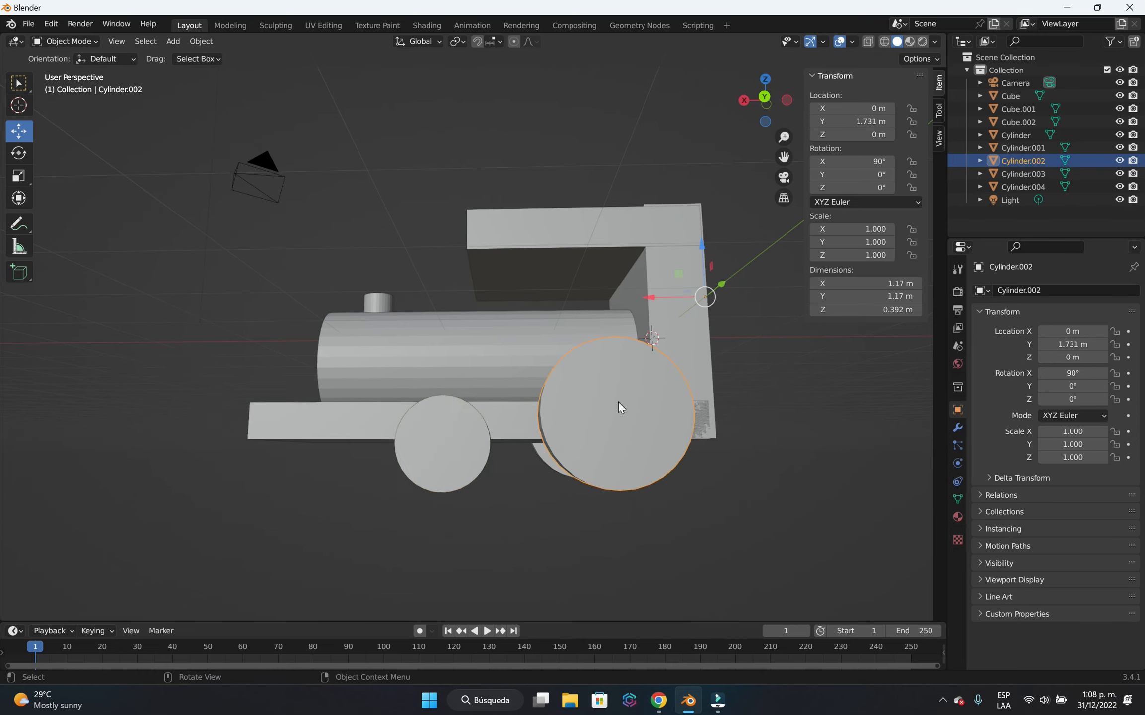
pyautogui.click(454, 465)
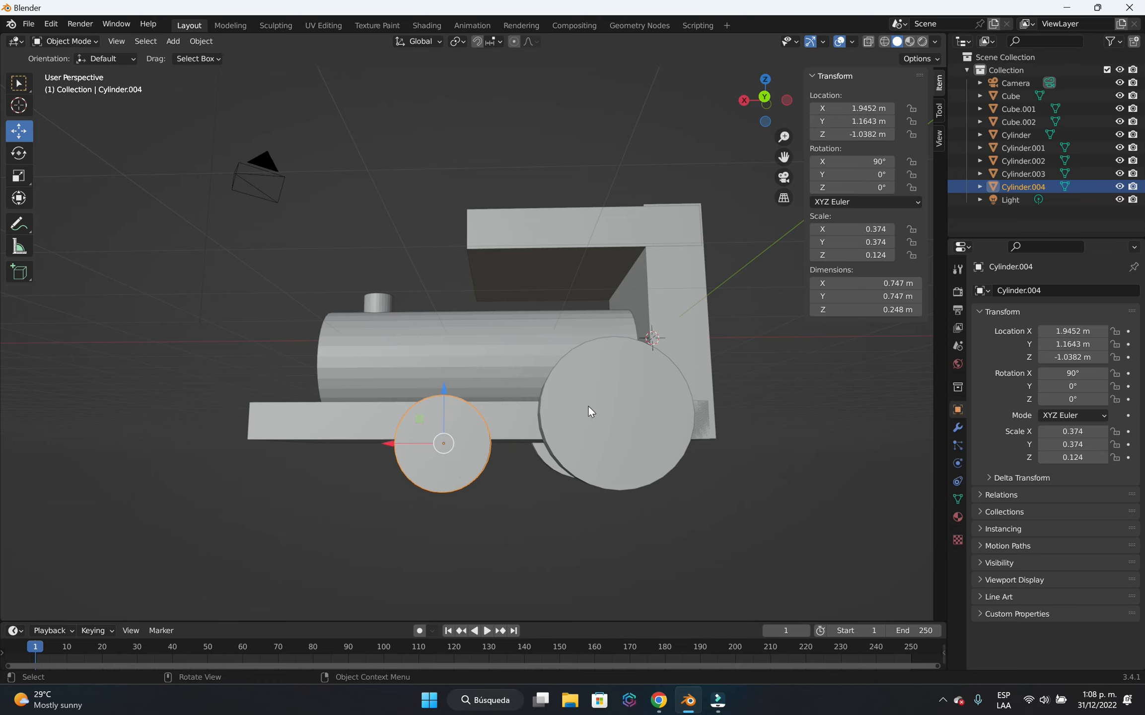
pyautogui.click(624, 425)
pyautogui.click(447, 469)
pyautogui.scroll(2, 508, 484)
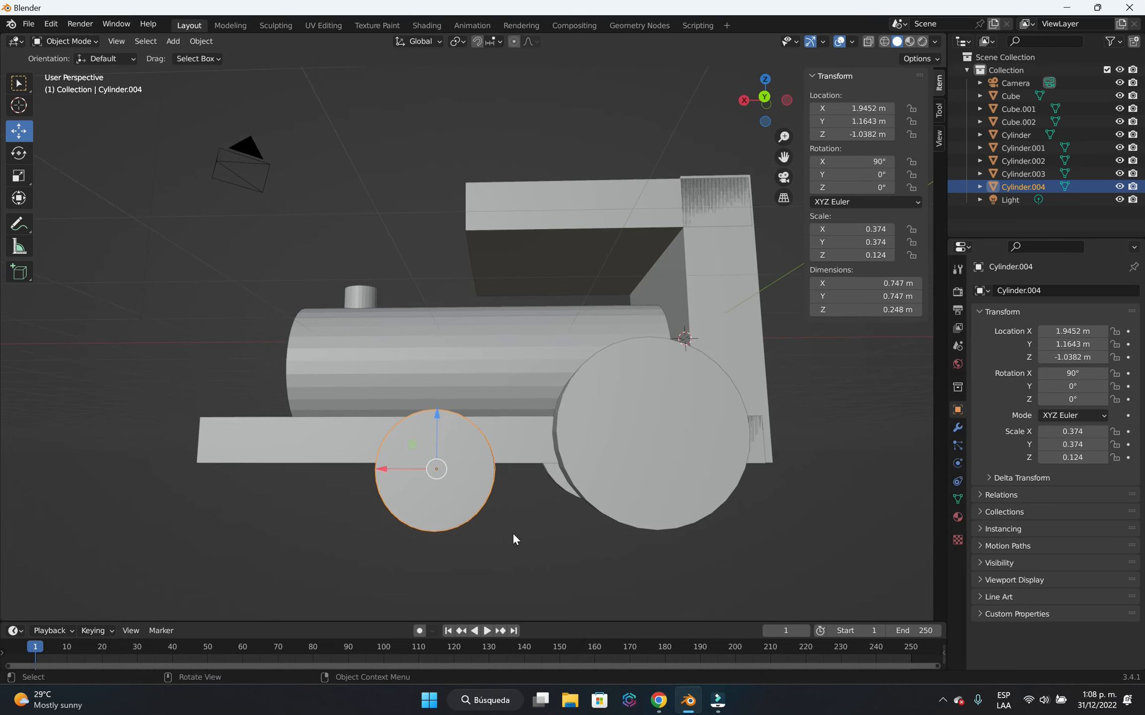
pyautogui.moveTo(554, 573)
pyautogui.mouseDown(button='middle')
pyautogui.moveTo(505, 587)
pyautogui.moveTo(575, 579)
pyautogui.mouseUp(button='middle')
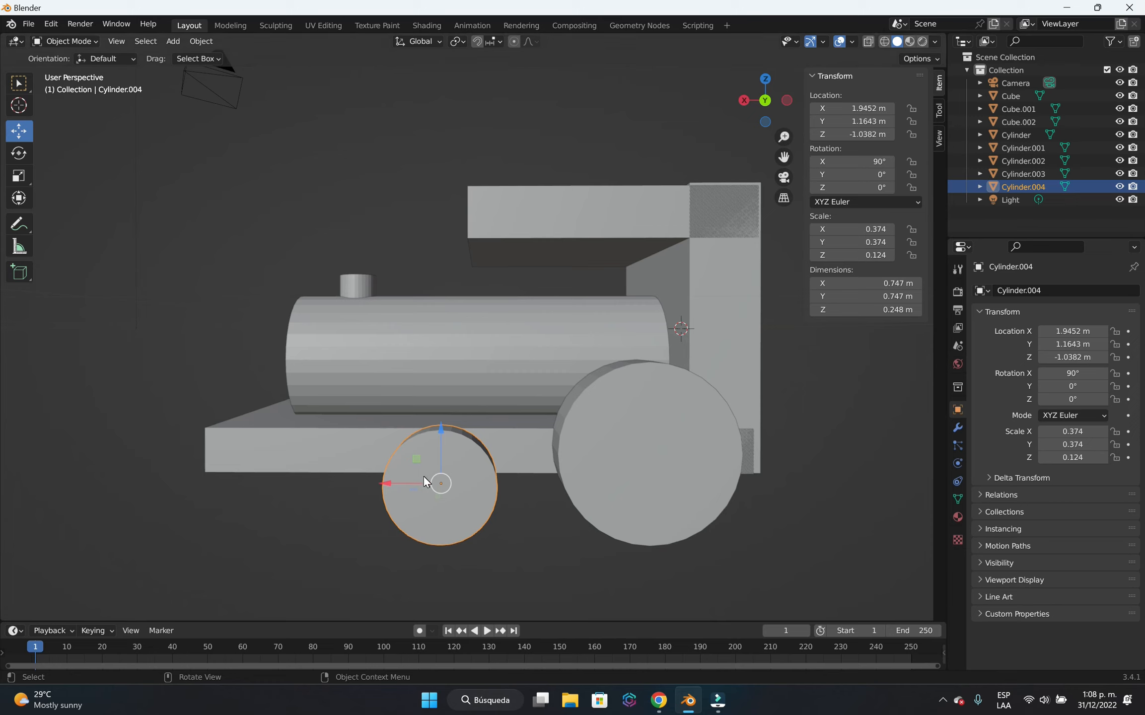
# Duplicate the small front wheel, leaving the copy at the original's location.
pyautogui.hotkey('shift', 'd')
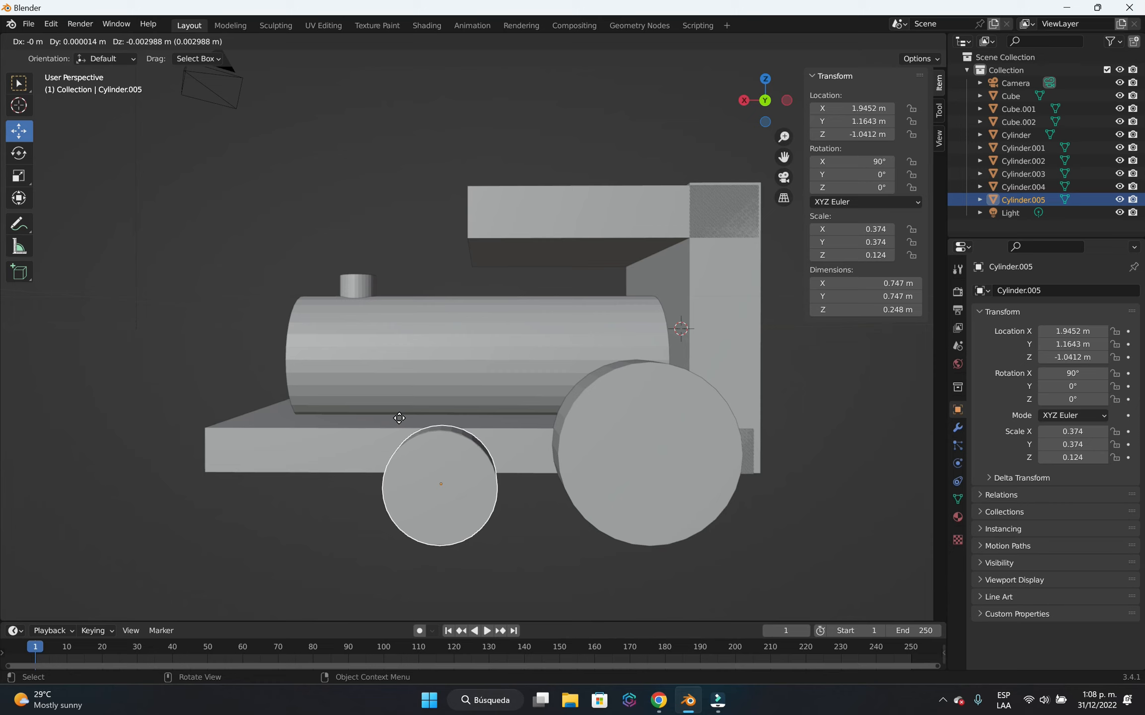
pyautogui.press('x')
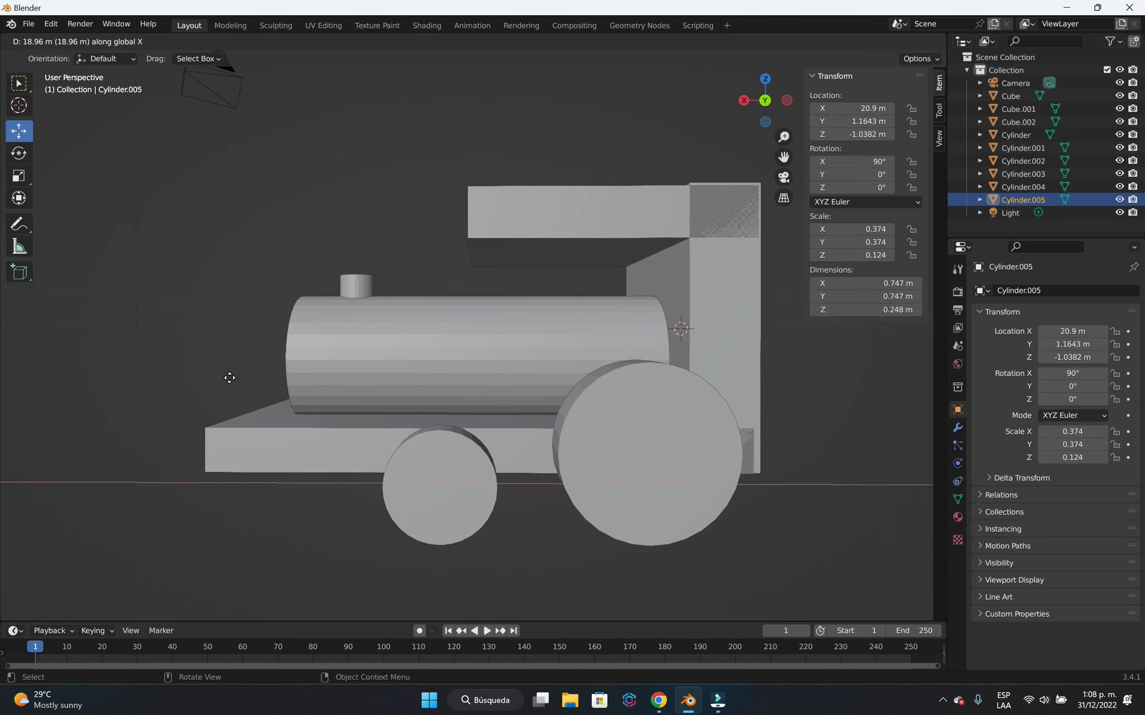
pyautogui.rightClick(331, 453)
pyautogui.scroll(-3, 332, 454)
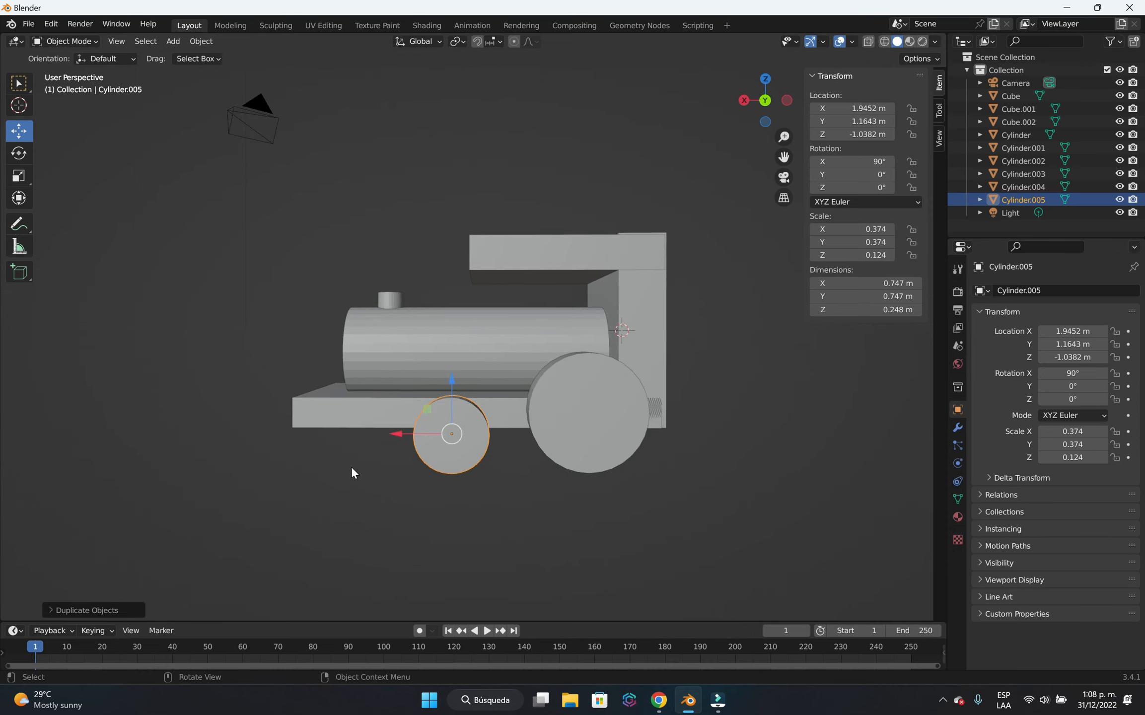
# Move the duplicated small wheel along X to about 2.94 m, near the front end of the base.
pyautogui.press('g')
pyautogui.press('x')
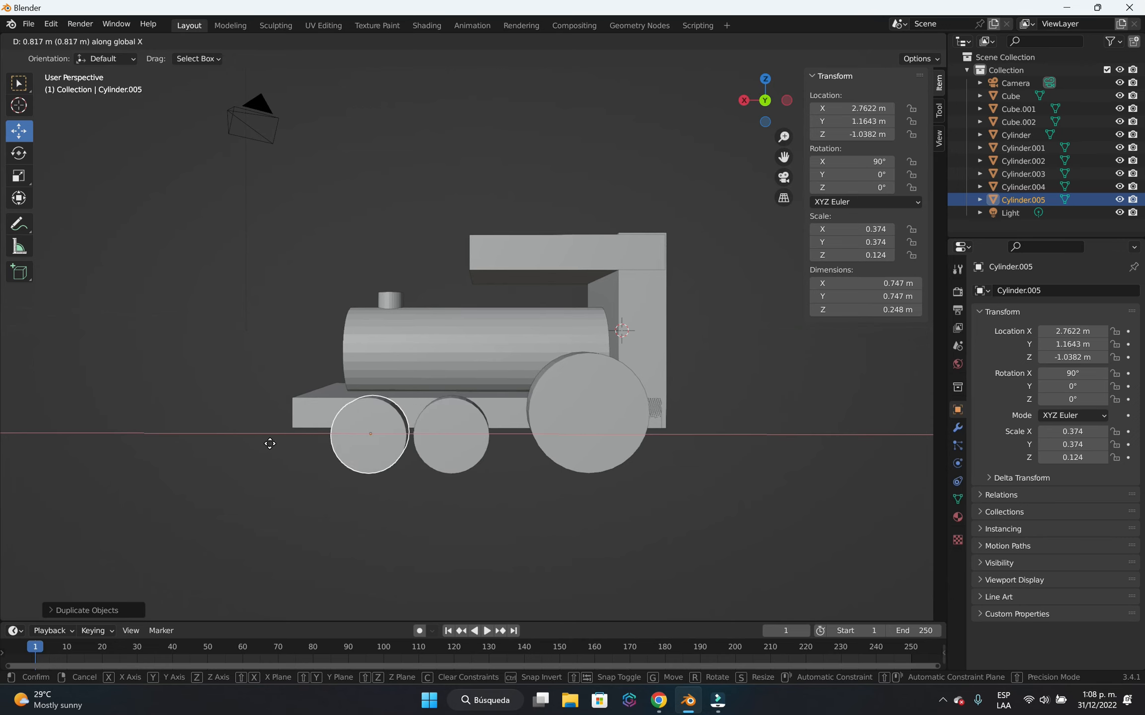
pyautogui.click(358, 472)
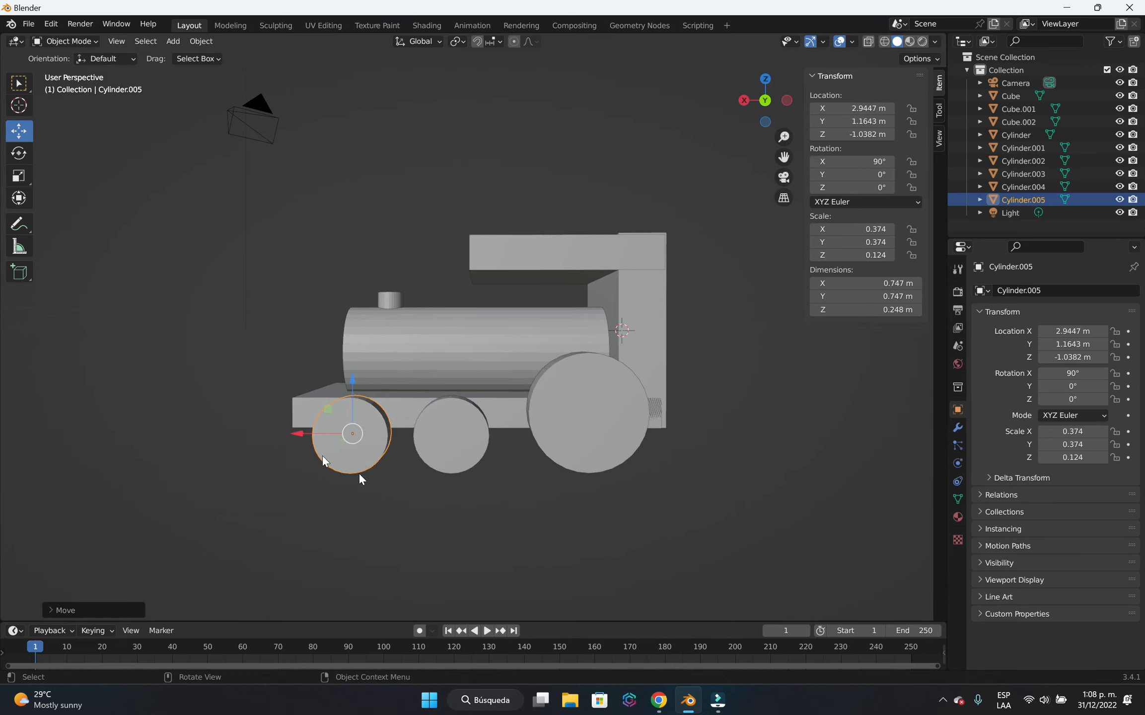
# Select both small wheels on the same side of the base together.
pyautogui.click(639, 488)
pyautogui.moveTo(640, 488); pyautogui.dragTo(96, 464, button='middle')
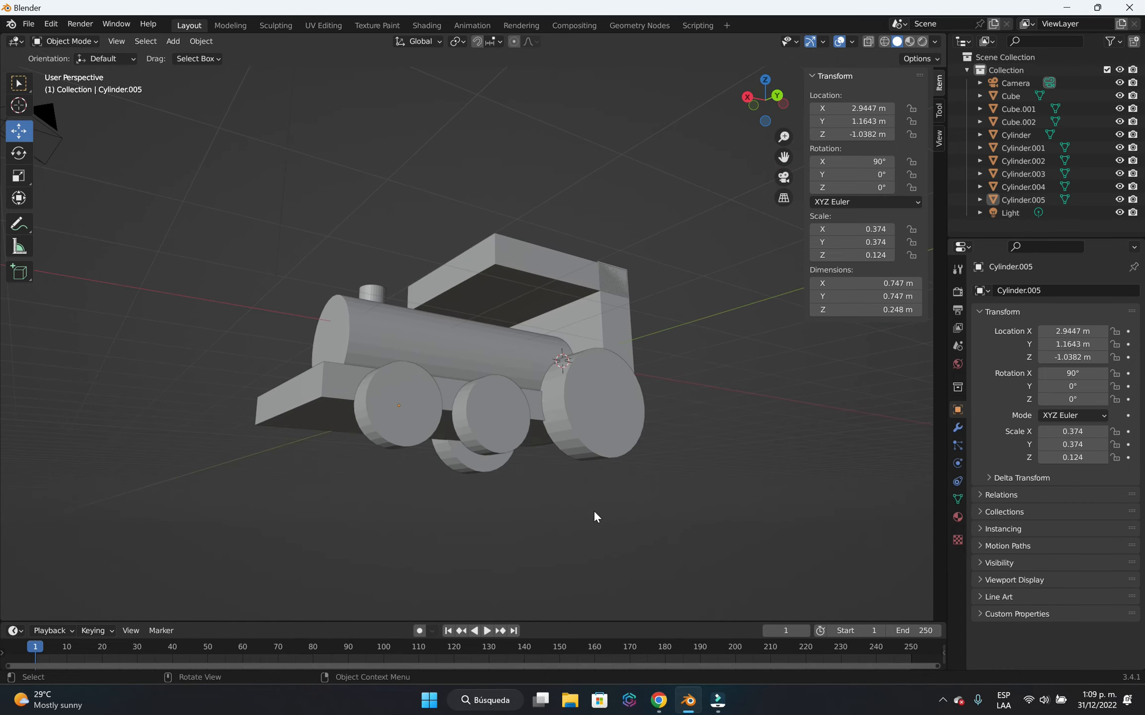
pyautogui.moveTo(593, 509); pyautogui.dragTo(547, 491, button='middle')
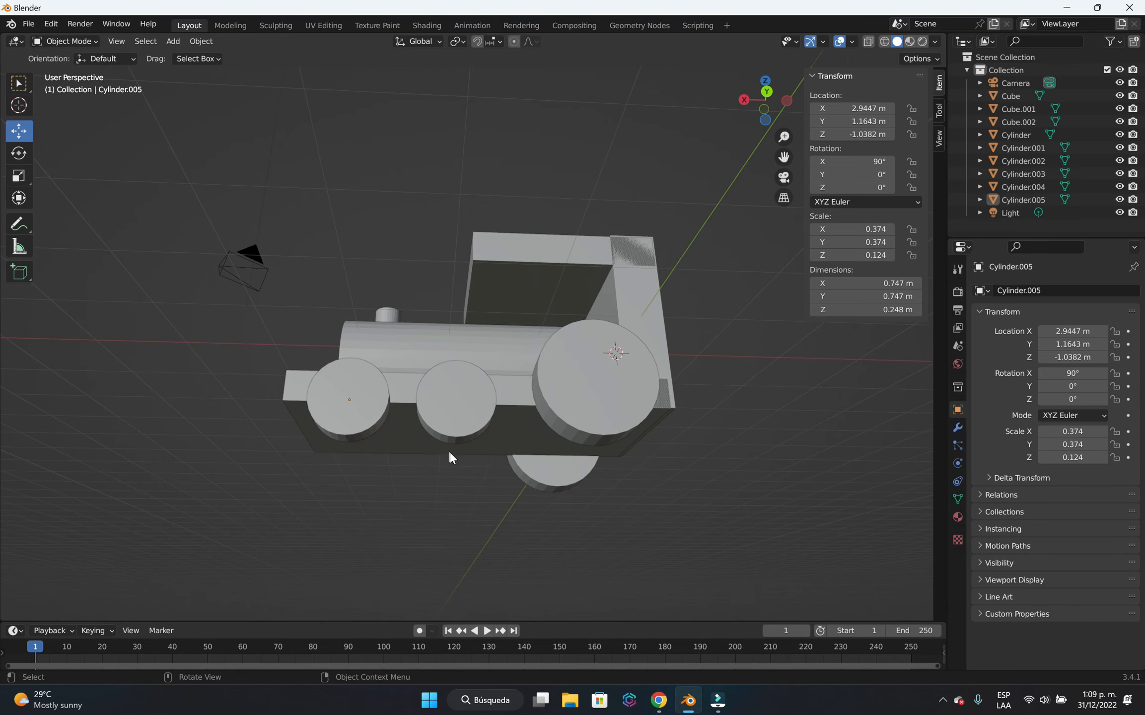
pyautogui.moveTo(431, 490); pyautogui.dragTo(531, 538, button='middle')
pyautogui.moveTo(278, 465); pyautogui.dragTo(491, 555, button='middle')
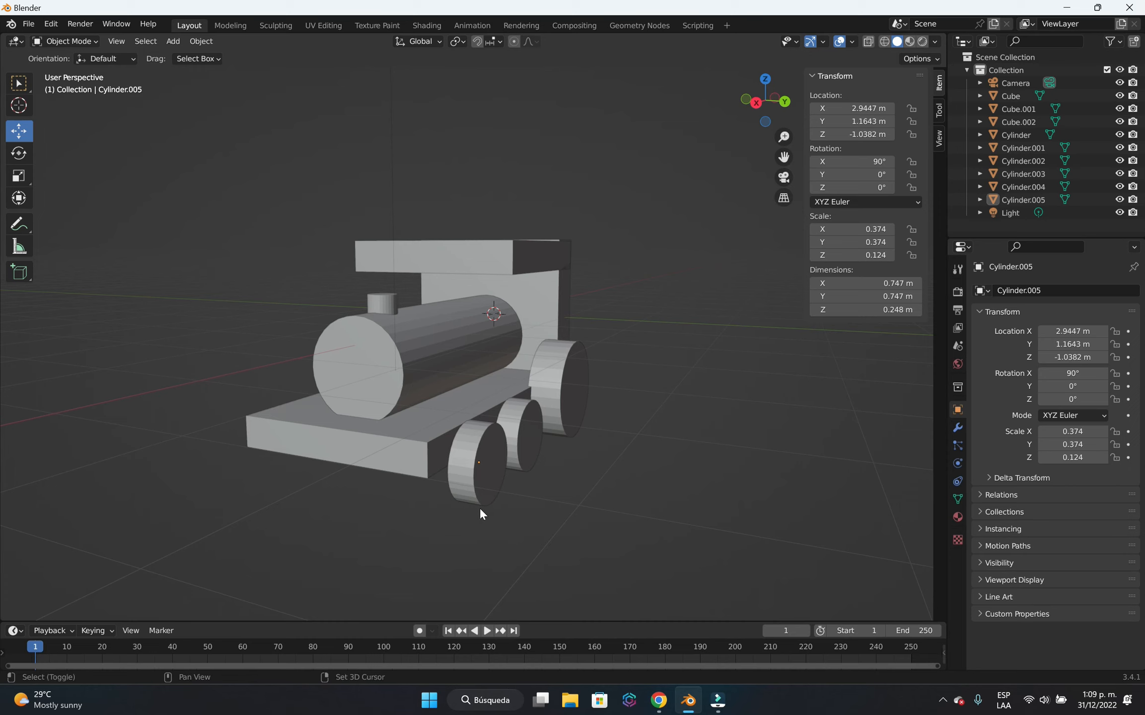
pyautogui.keyDown('shift'); pyautogui.click(482, 493); pyautogui.keyUp('shift')
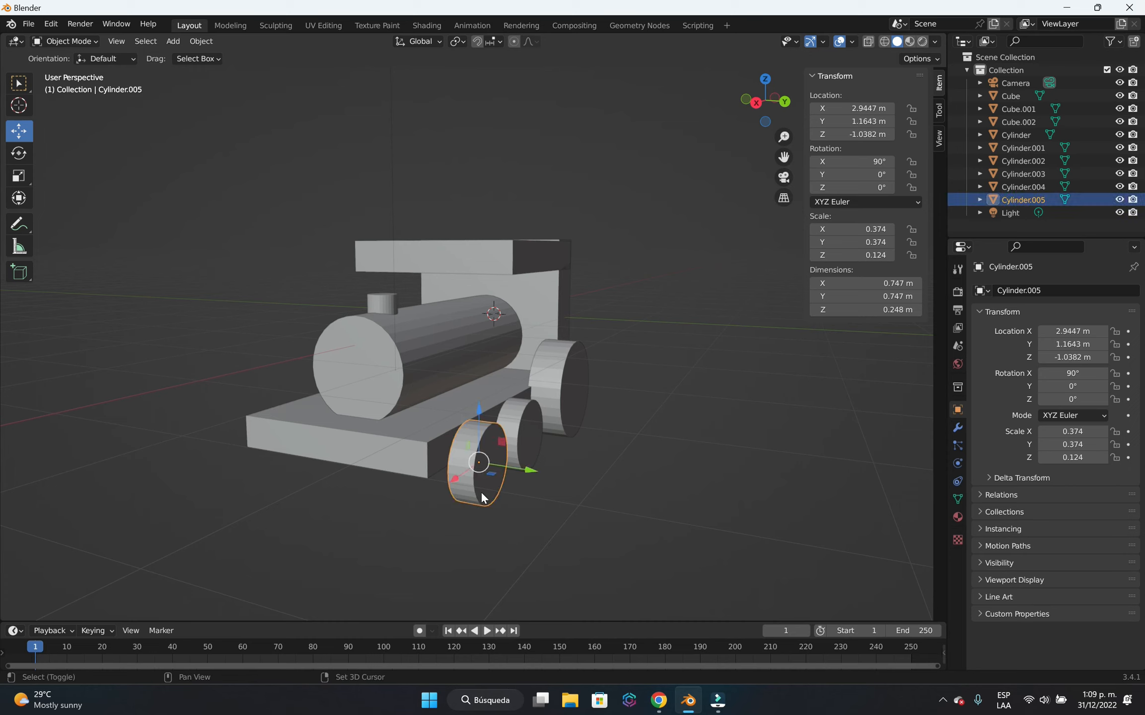
pyautogui.keyDown('shift'); pyautogui.click(526, 440); pyautogui.keyUp('shift')
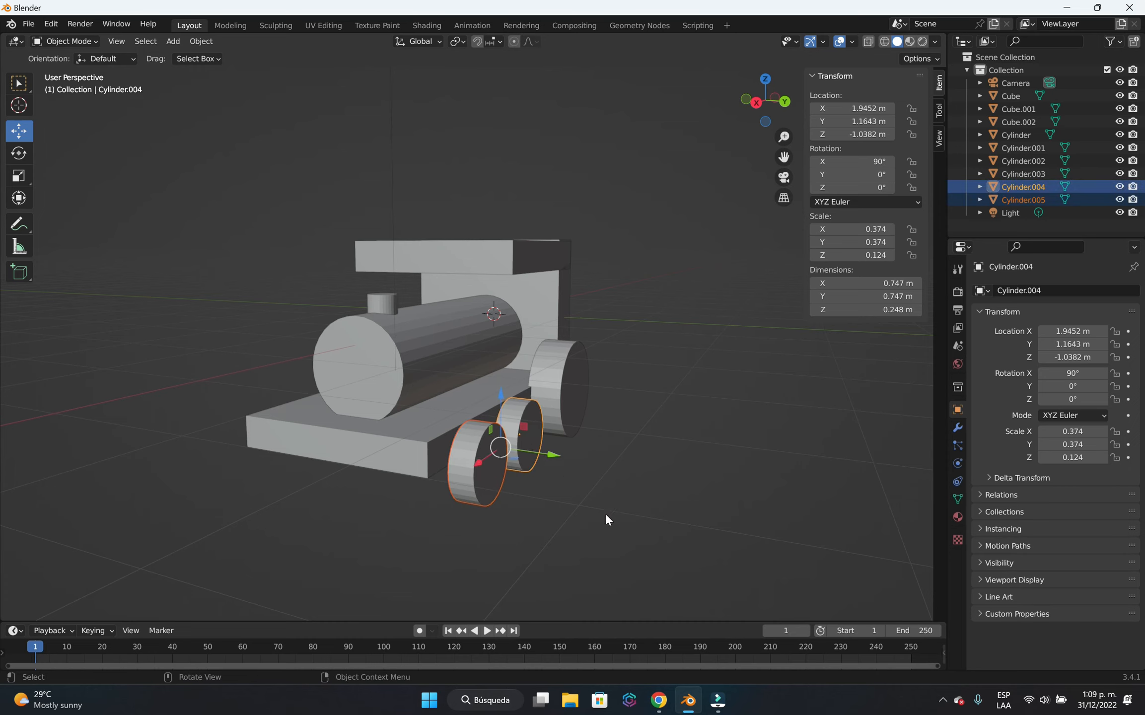
# Try to move the two original small wheels along Y to about -1.08 m, and undo the moves.
pyautogui.press('g')
pyautogui.press('y')
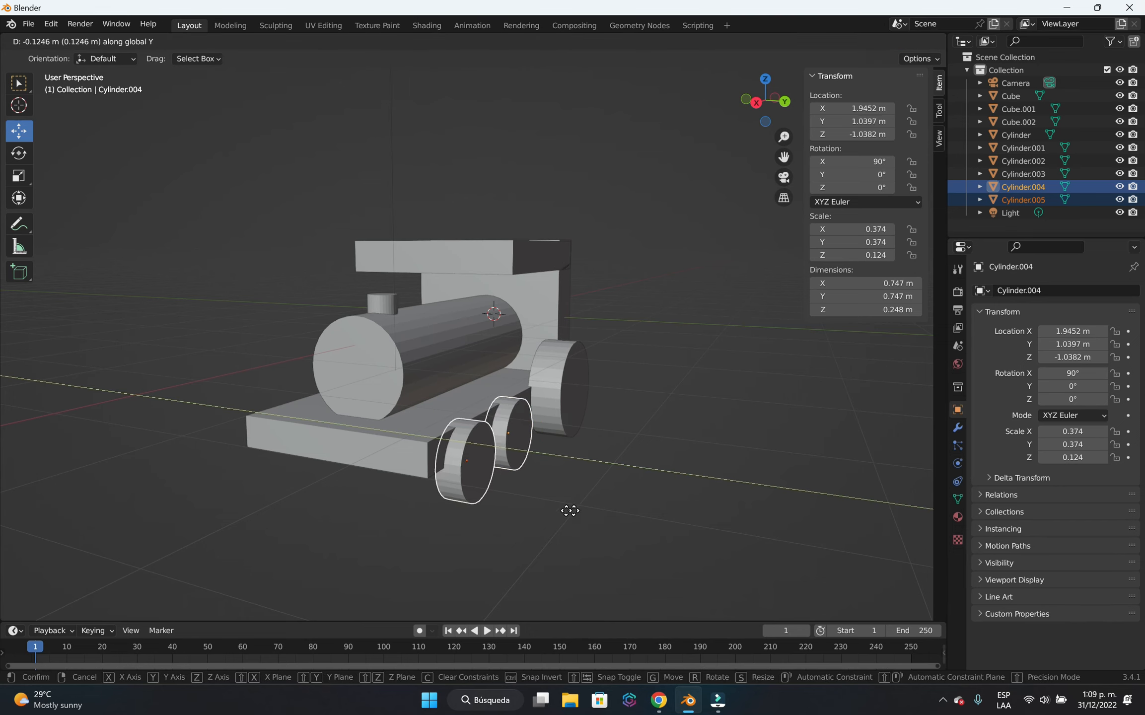
pyautogui.click(393, 490)
pyautogui.moveTo(393, 490); pyautogui.dragTo(451, 524, button='middle')
pyautogui.press('g')
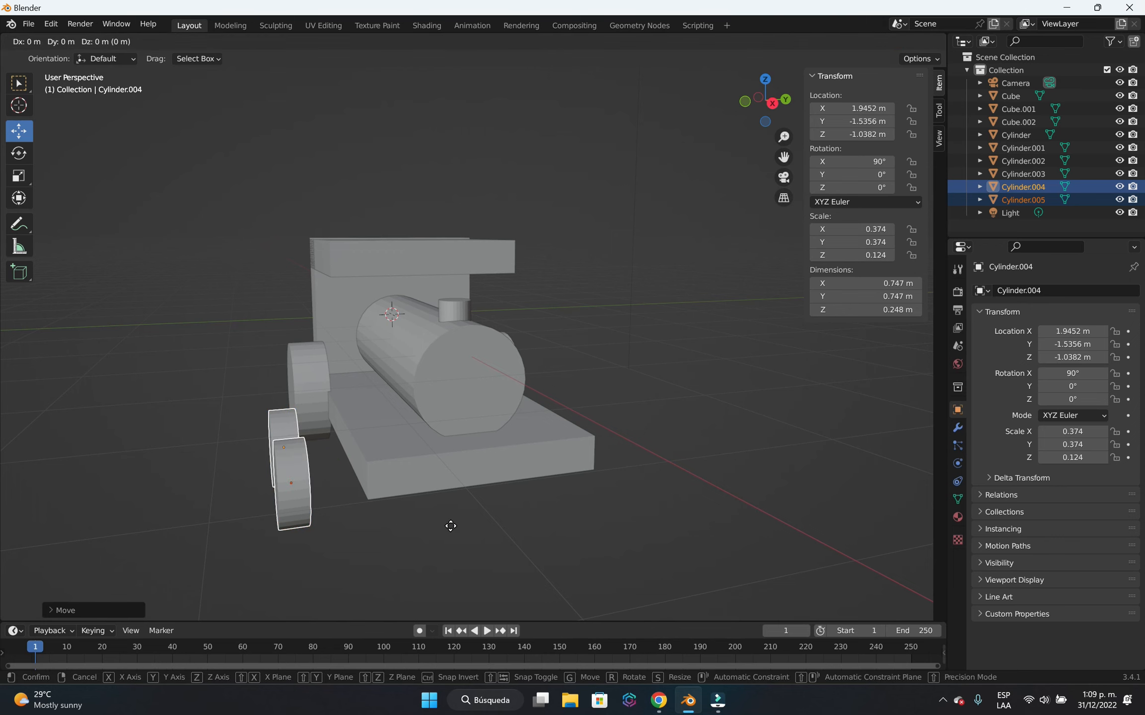
pyautogui.press('y')
pyautogui.click(501, 520)
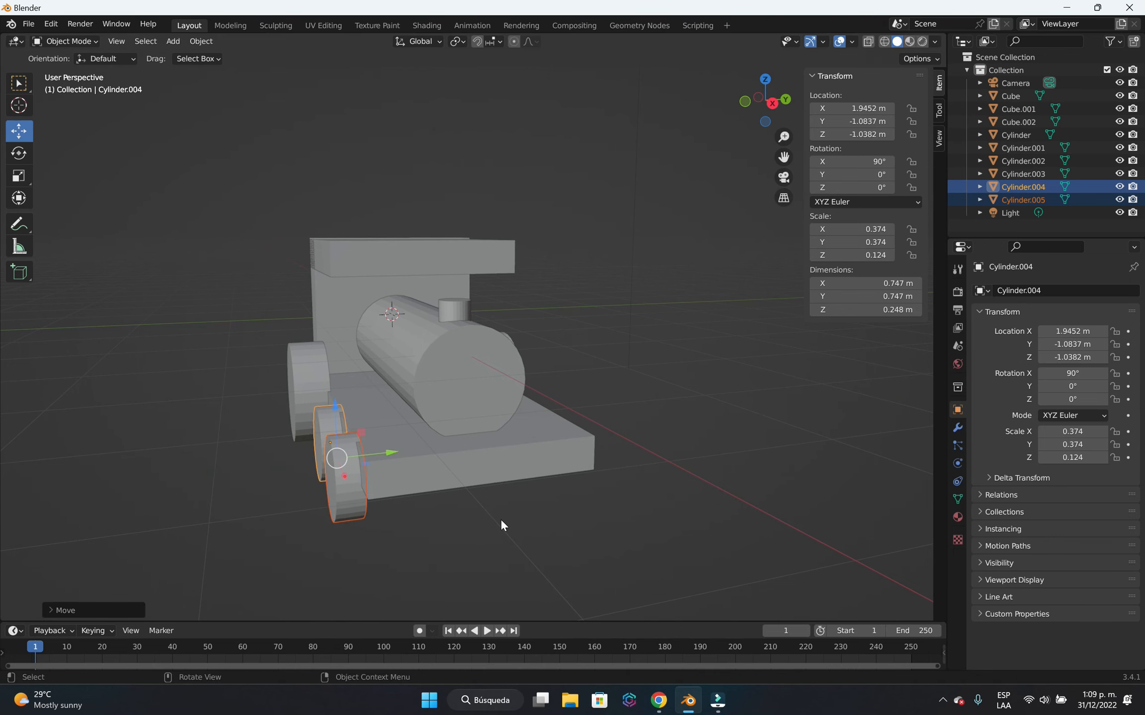
pyautogui.moveTo(595, 558); pyautogui.dragTo(547, 562, button='middle')
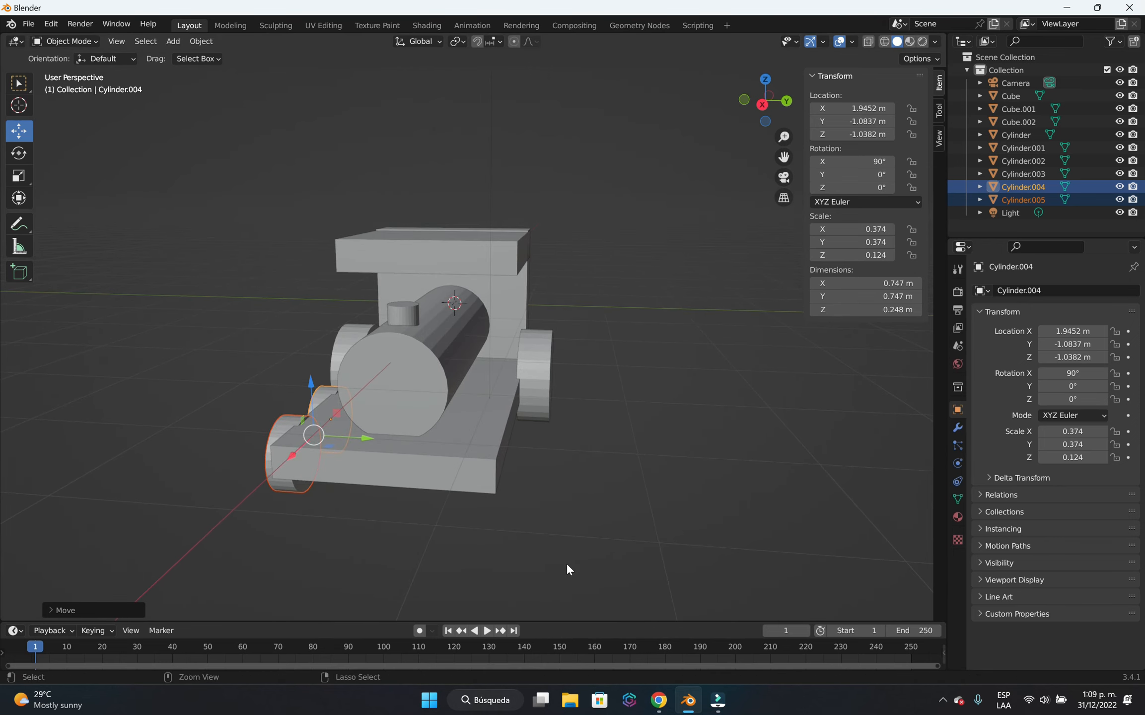
pyautogui.hotkey('ctrl', 'z')
pyautogui.hotkey('ctrl', 'z')
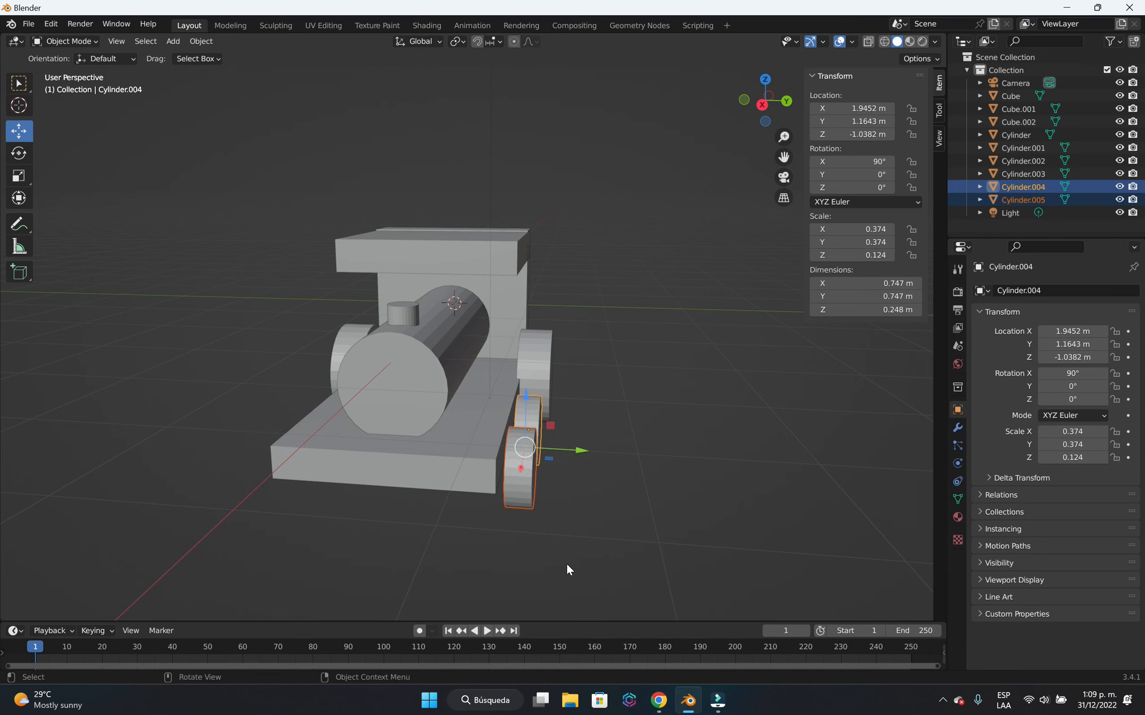
# Duplicate both small wheels and move the copies along Y to about -1.08 m, against the opposite side of the base.
pyautogui.hotkey('shift', 'd')
pyautogui.press('Escape')
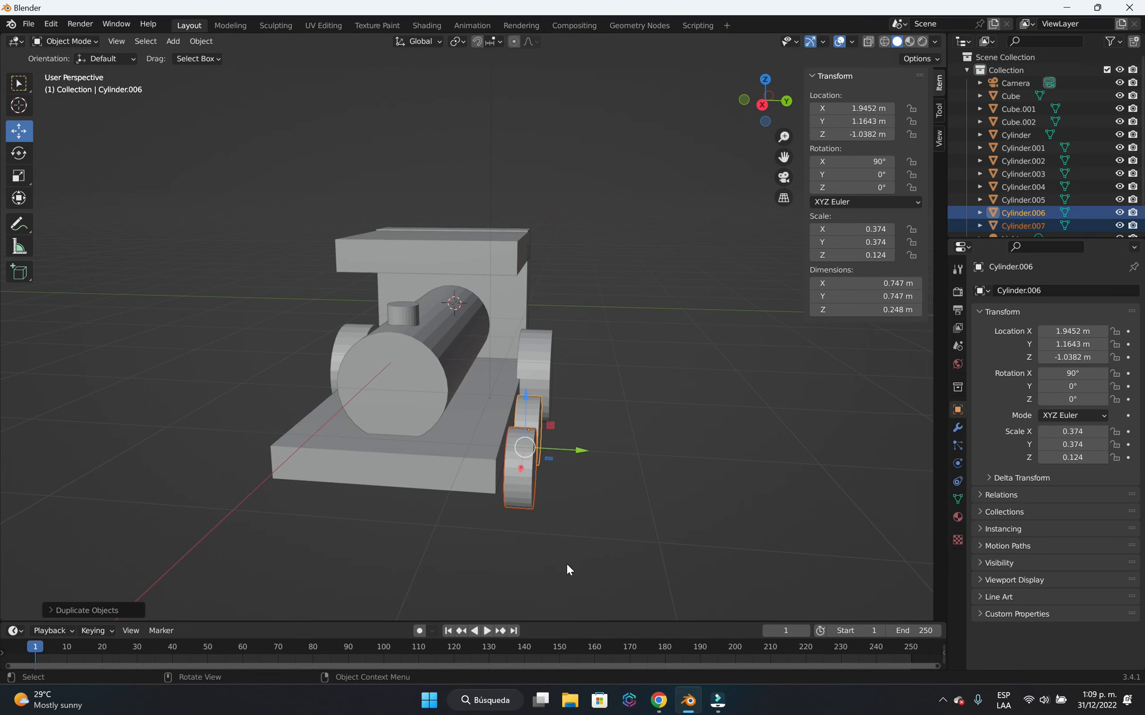
pyautogui.press('g')
pyautogui.press('y')
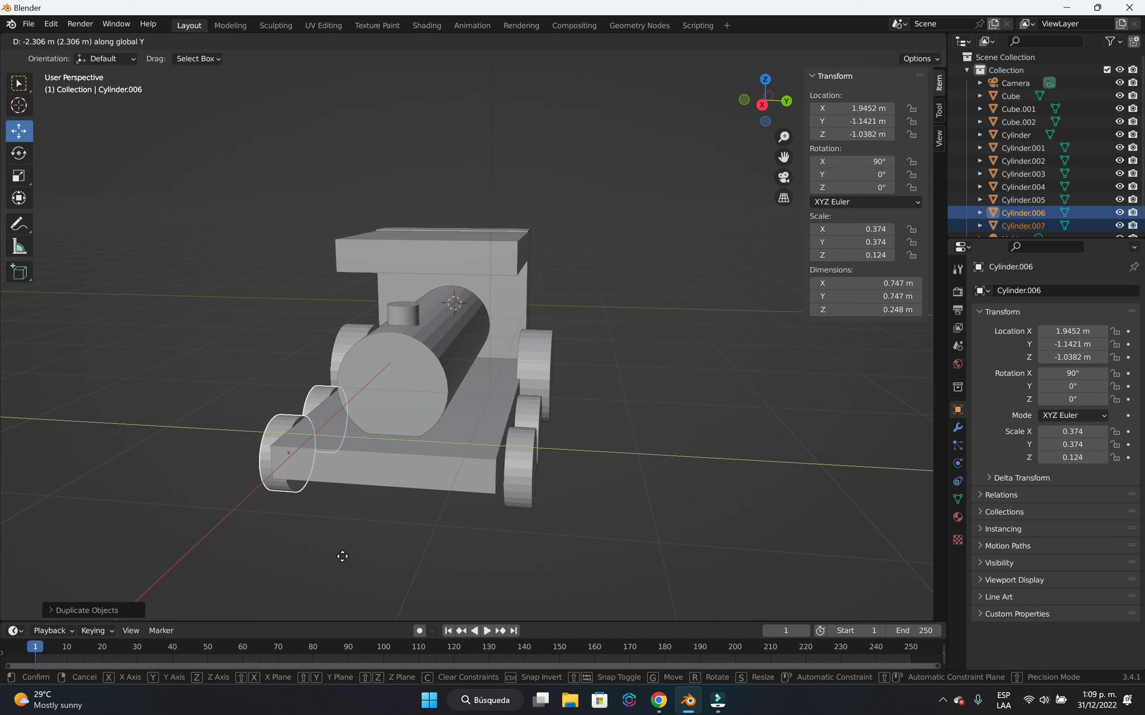
pyautogui.click(350, 560)
pyautogui.moveTo(352, 561); pyautogui.dragTo(394, 558, button='middle')
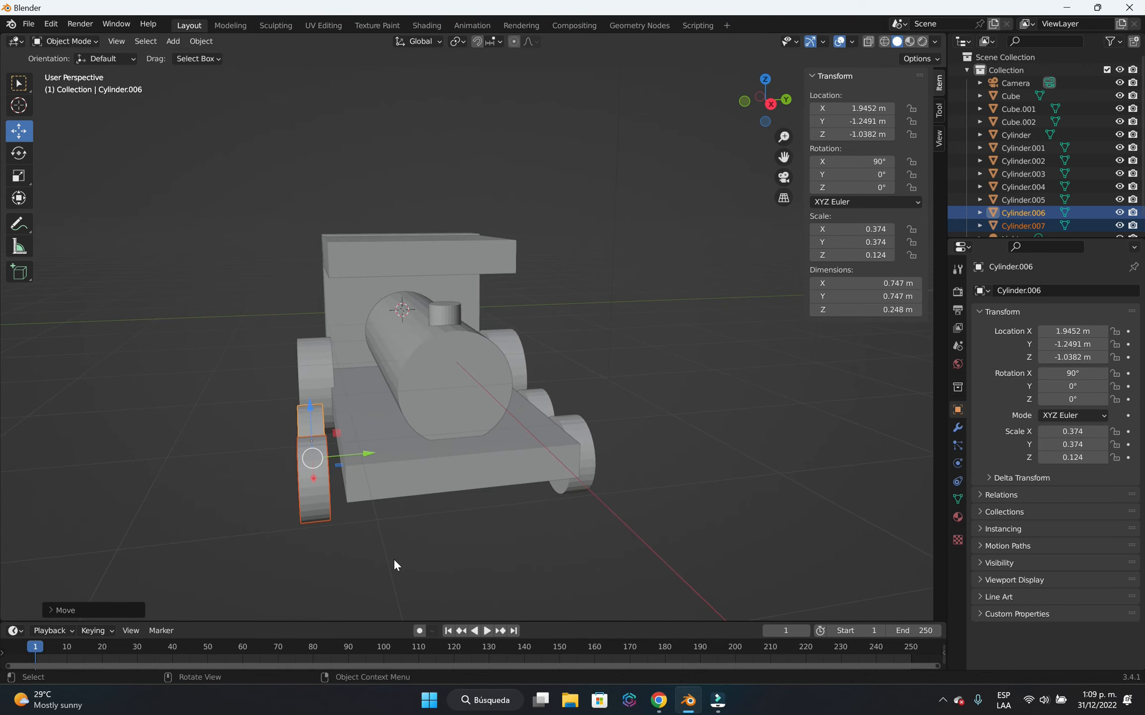
pyautogui.press('g')
pyautogui.press('y')
pyautogui.click(411, 552)
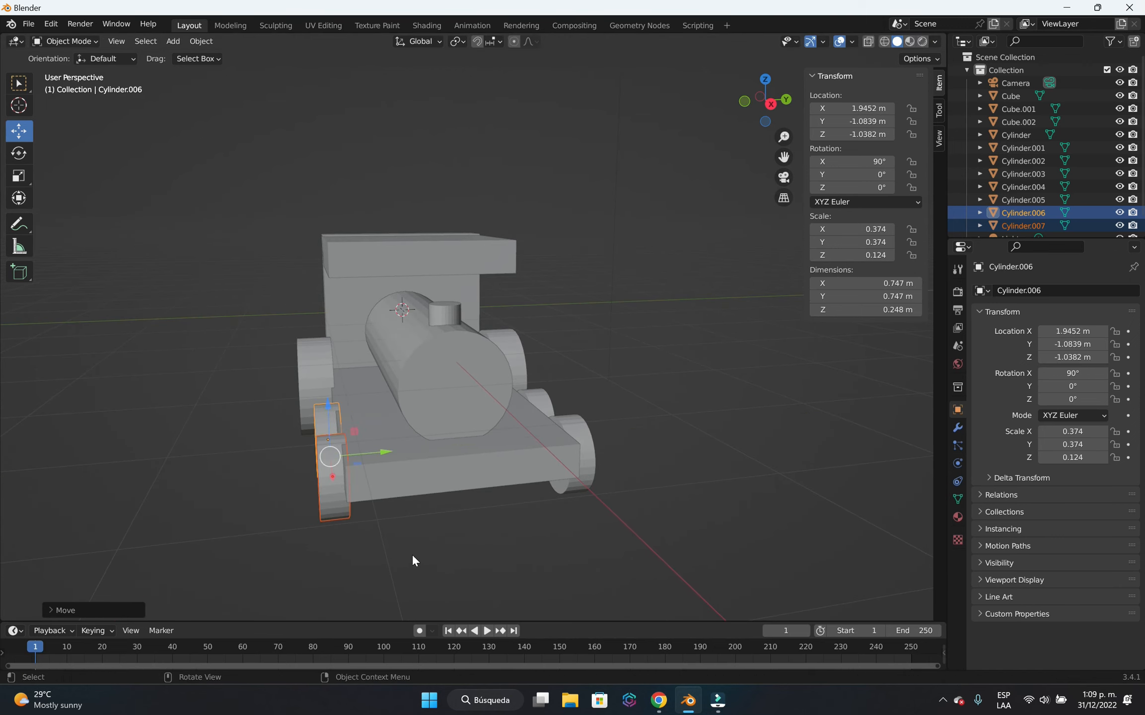
# In front orthographic view, select all parts of the locomotive and apply Shade Smooth to them.
pyautogui.click(484, 561)
pyautogui.moveTo(484, 561); pyautogui.dragTo(599, 475, button='middle')
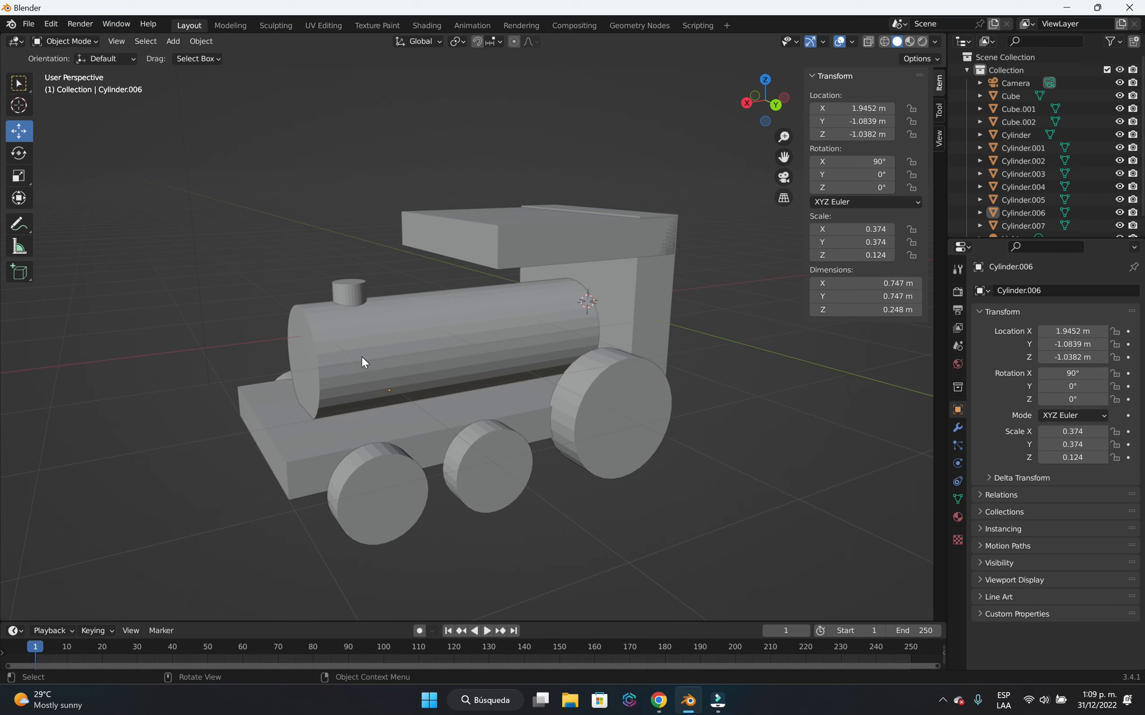
pyautogui.moveTo(590, 530); pyautogui.dragTo(531, 497, button='middle')
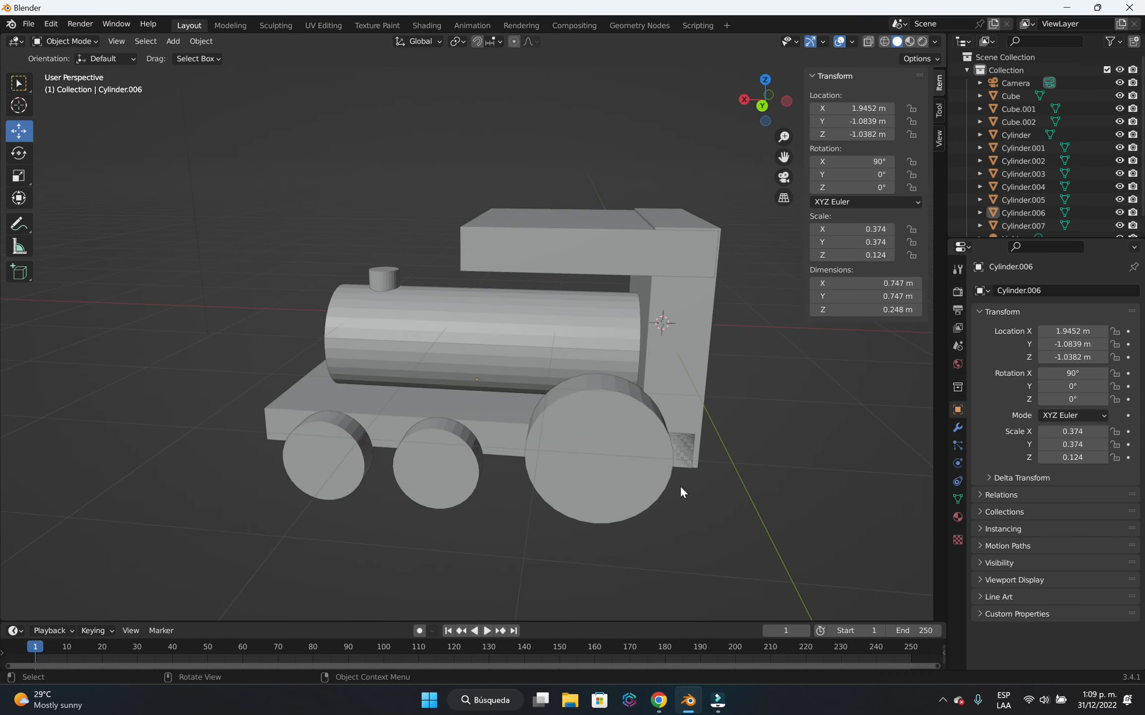
pyautogui.press('KP_1')
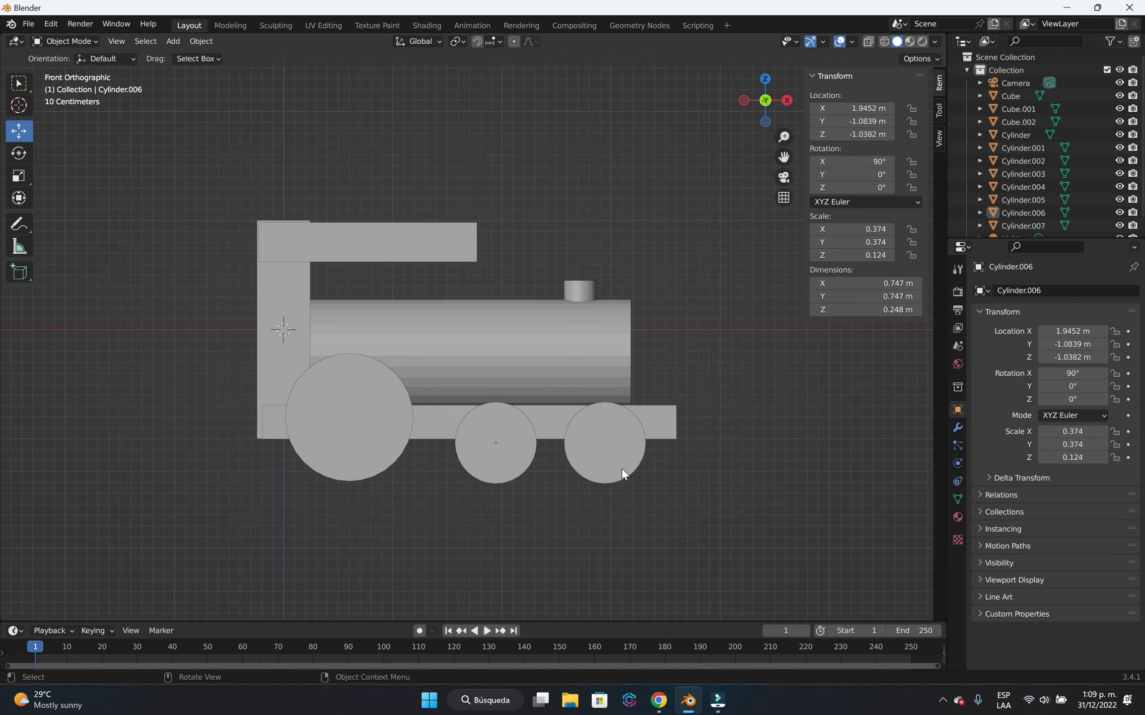
pyautogui.moveTo(748, 525); pyautogui.dragTo(219, 204)
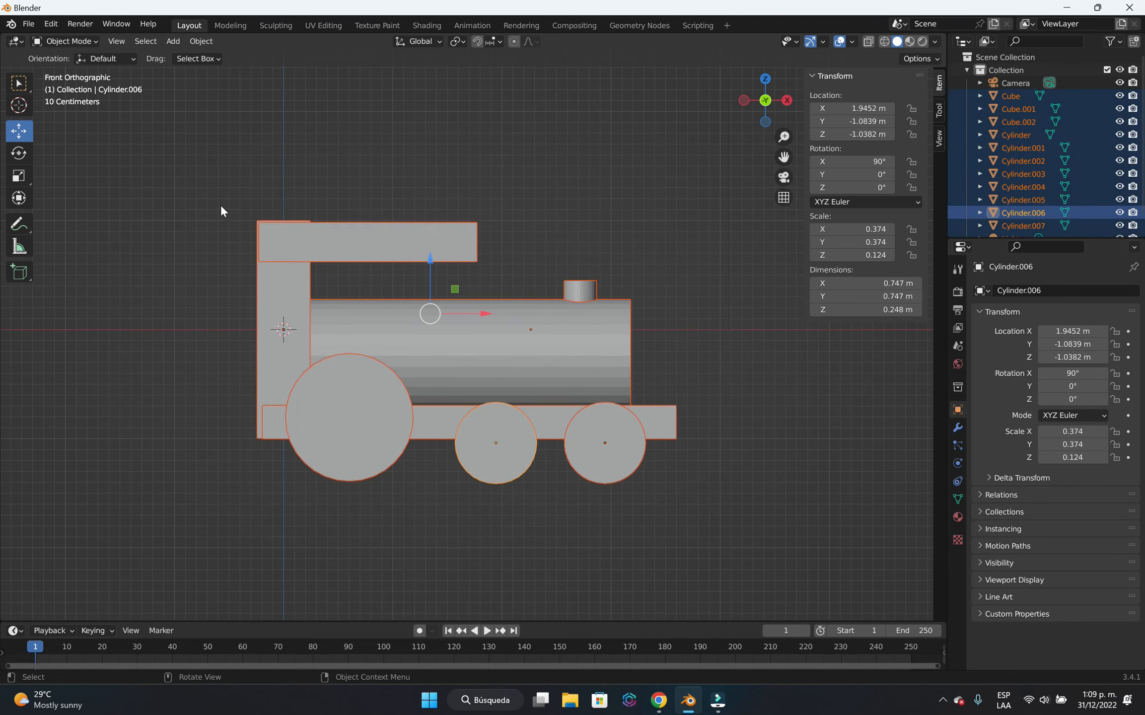
pyautogui.rightClick(492, 352)
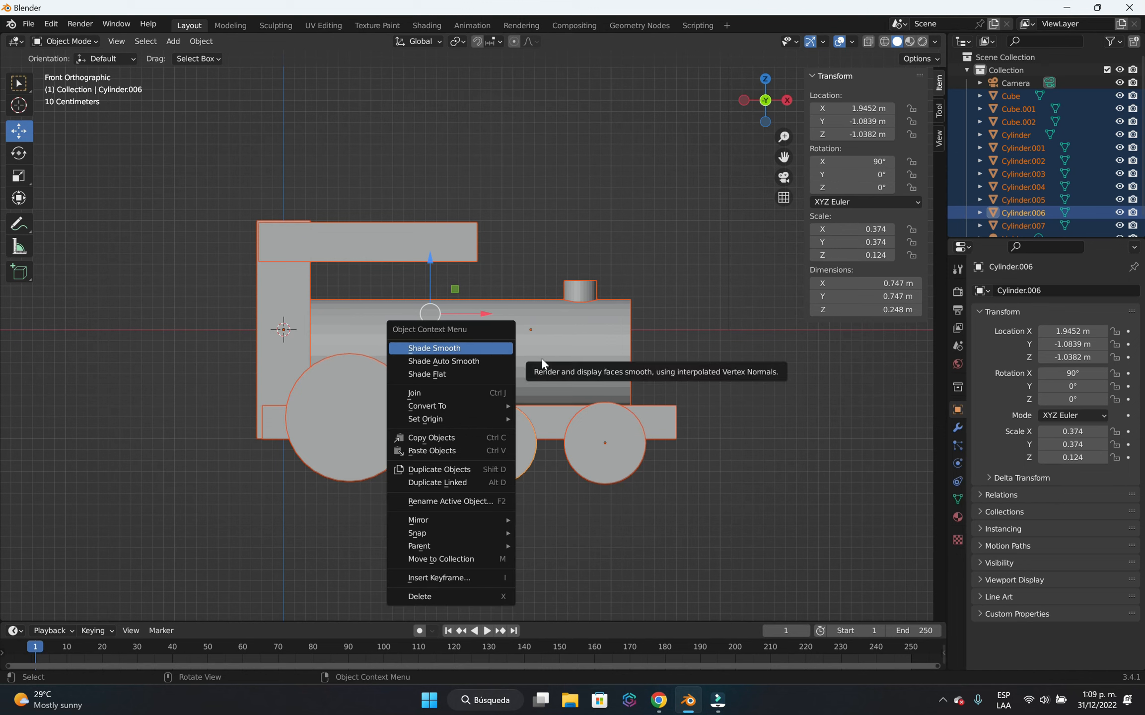
pyautogui.click(465, 347)
pyautogui.click(577, 519)
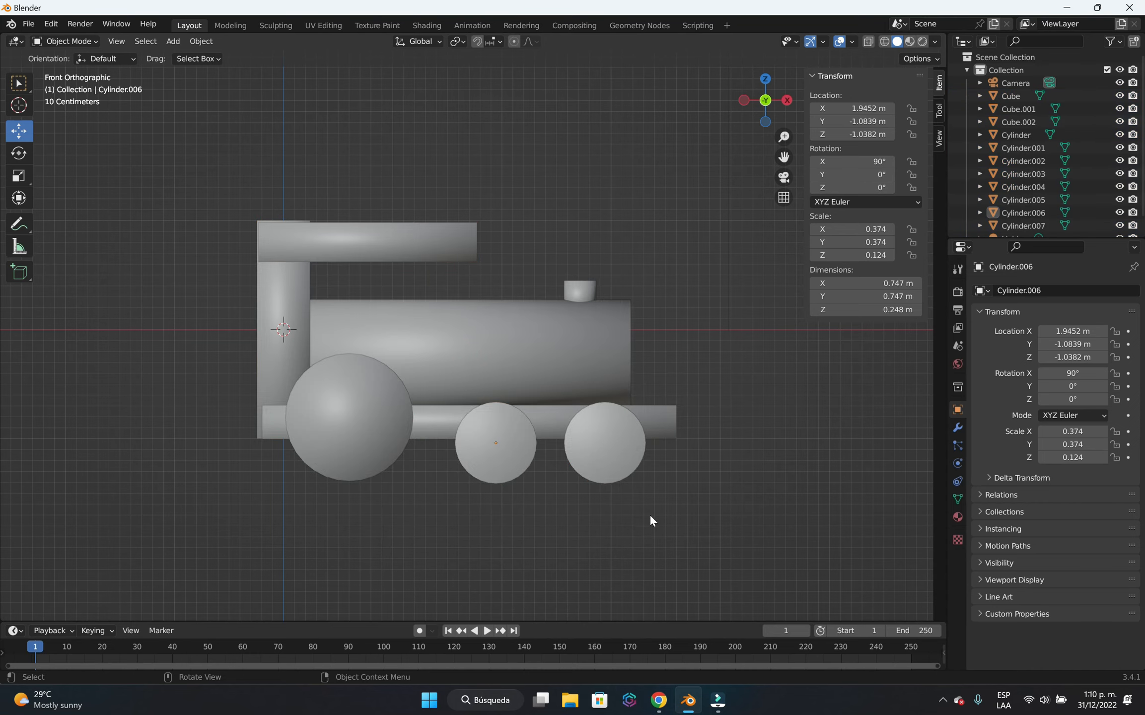
pyautogui.moveTo(652, 521); pyautogui.dragTo(553, 521, button='middle')
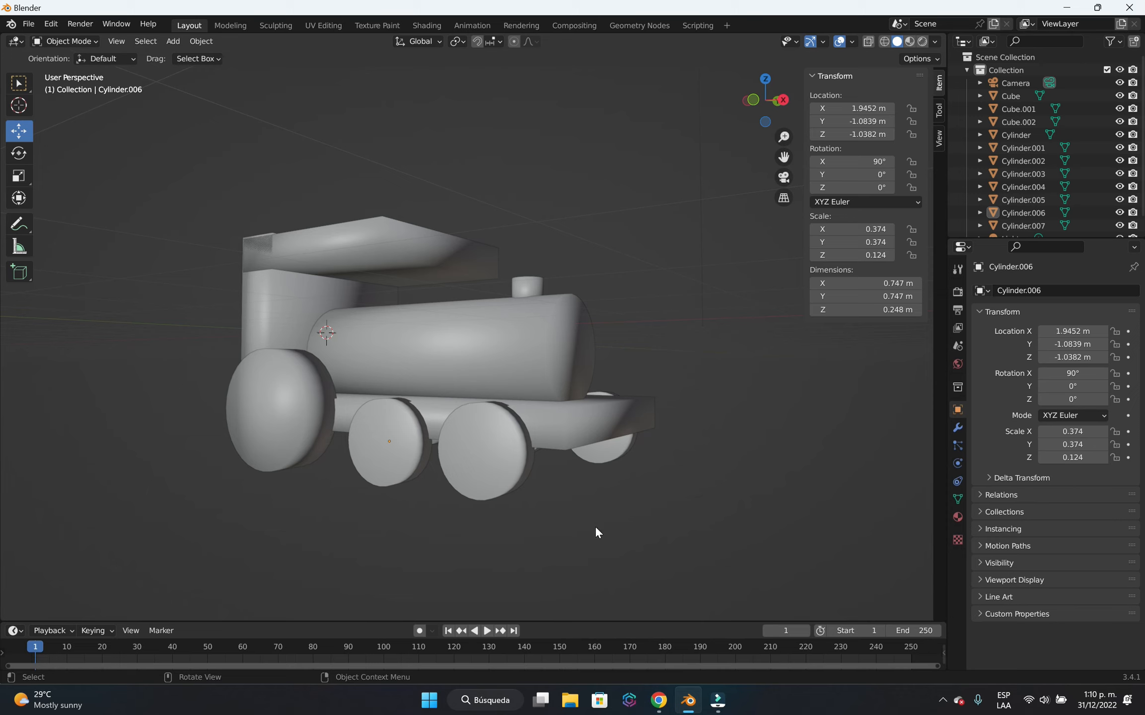
pyautogui.moveTo(289, 509); pyautogui.dragTo(584, 507, button='middle')
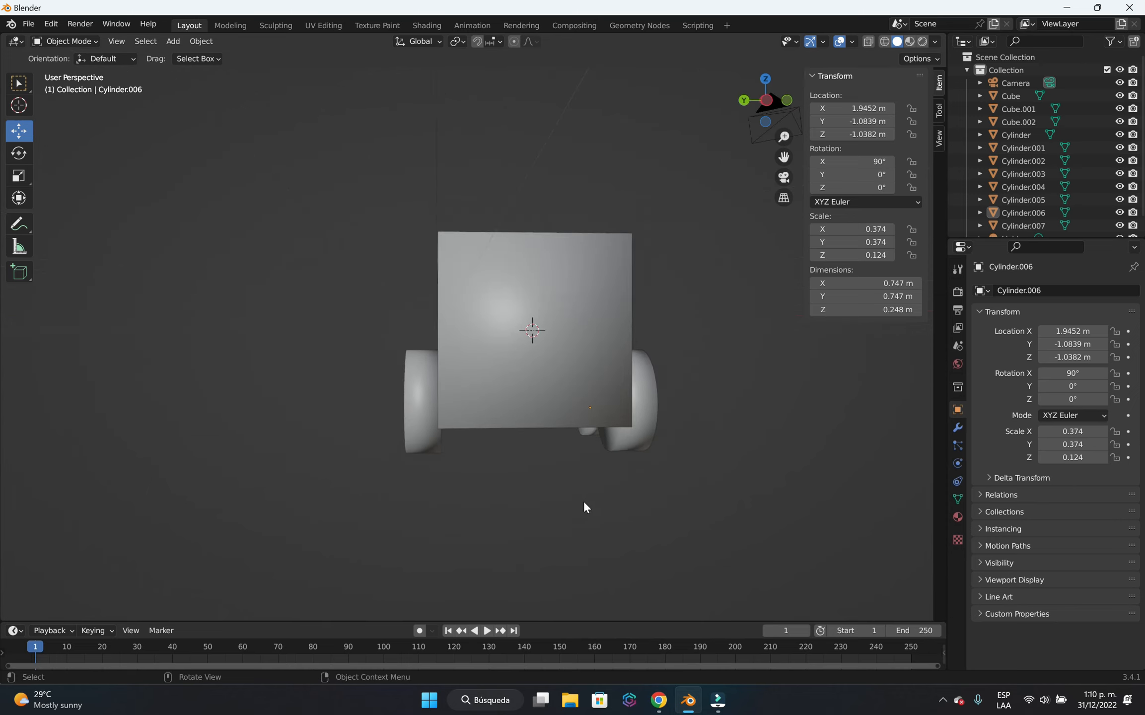
pyautogui.moveTo(705, 474); pyautogui.dragTo(554, 513, button='middle')
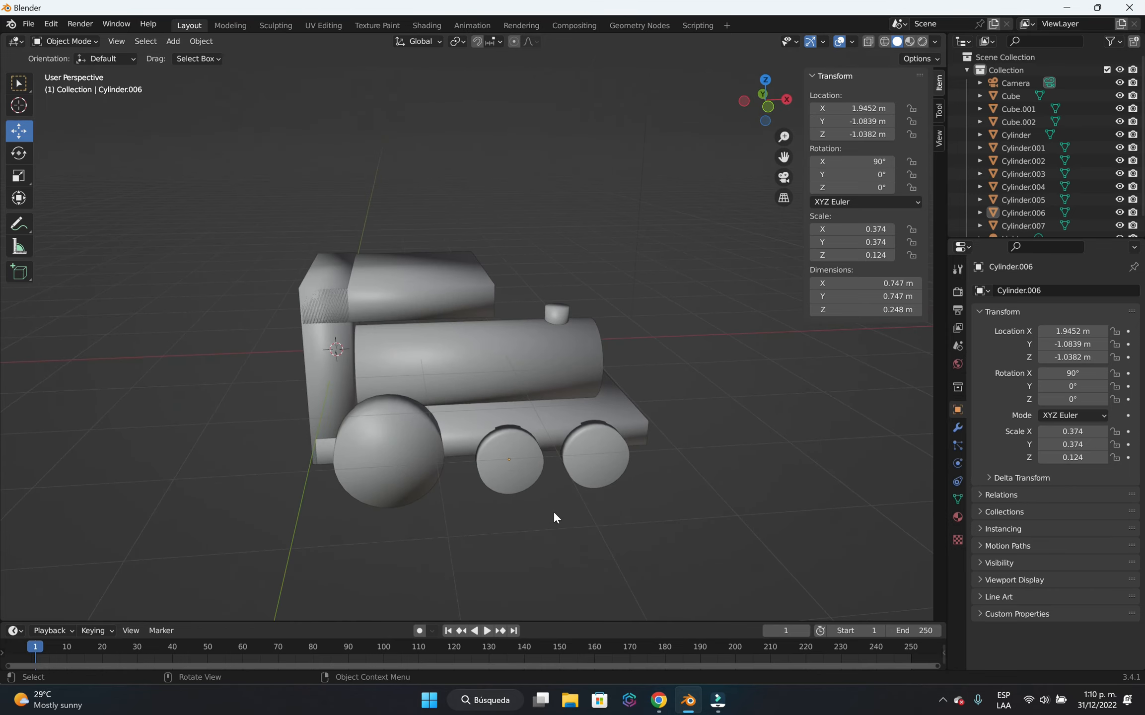
# Switch to Chrome, search Google for "cc0 textures" and open the ambientCG website.
pyautogui.click(658, 699)
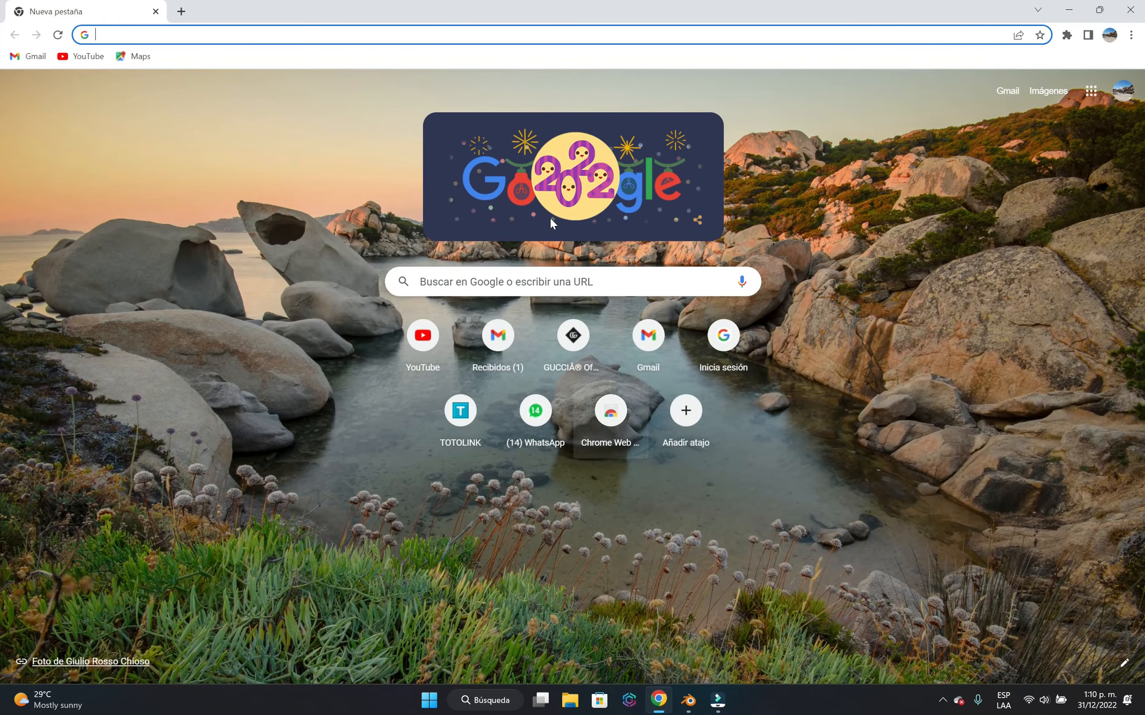
pyautogui.click(170, 37)
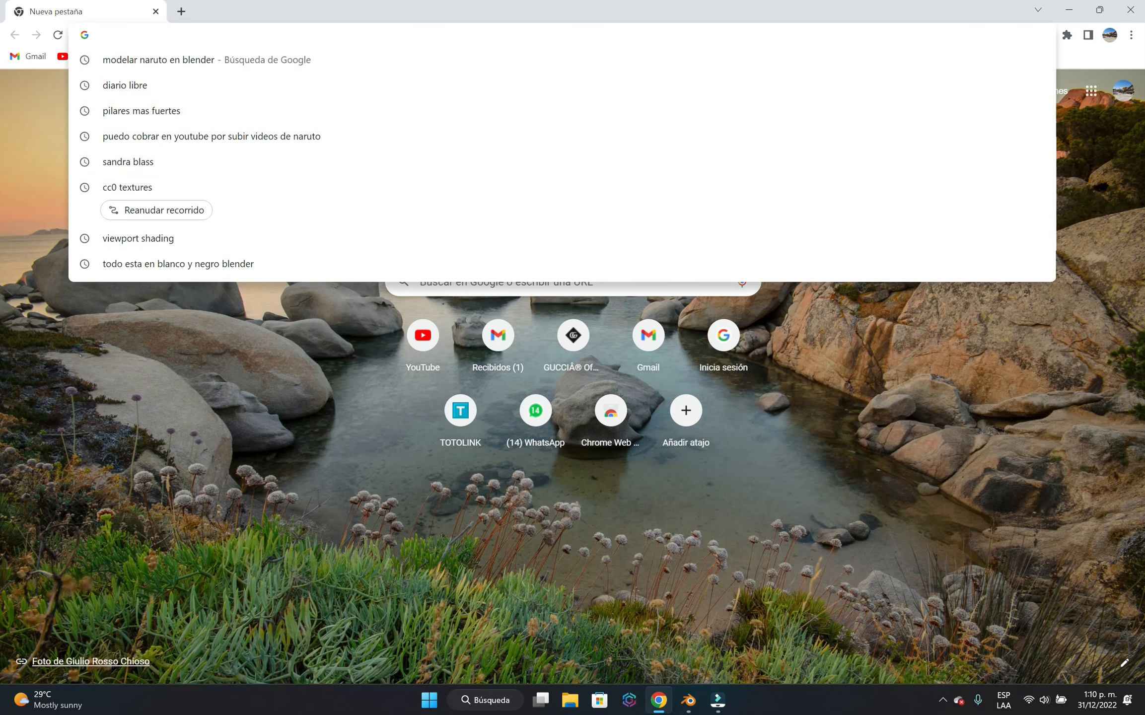
pyautogui.write('cc0')
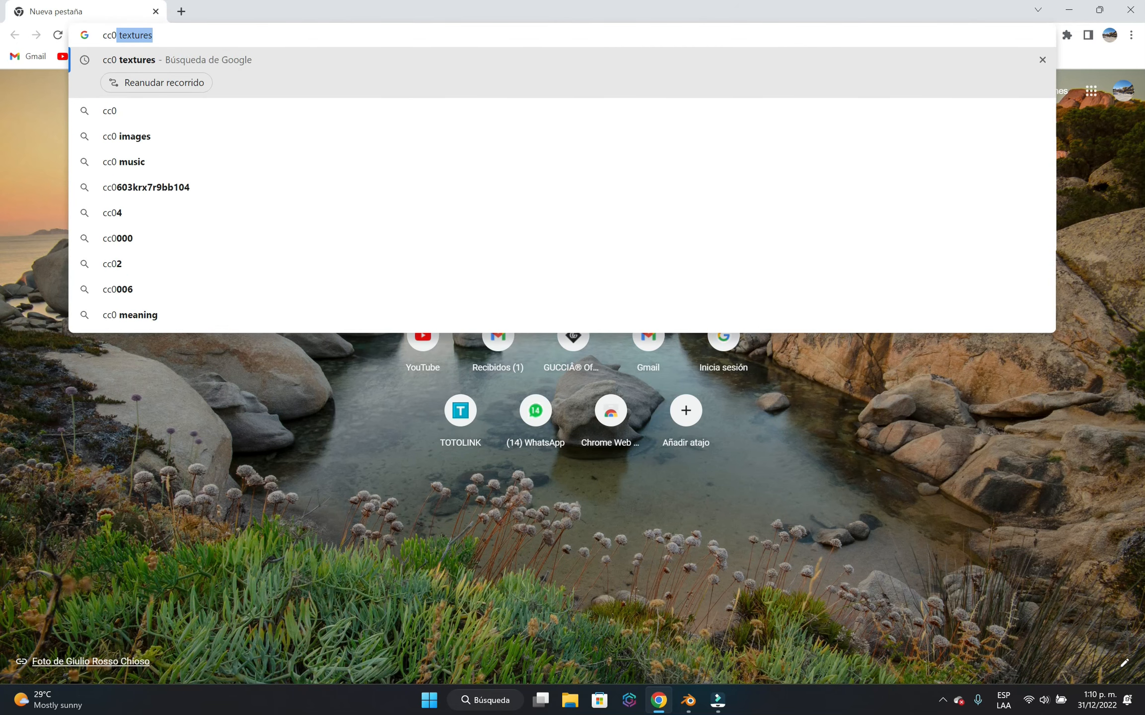
pyautogui.press('Return')
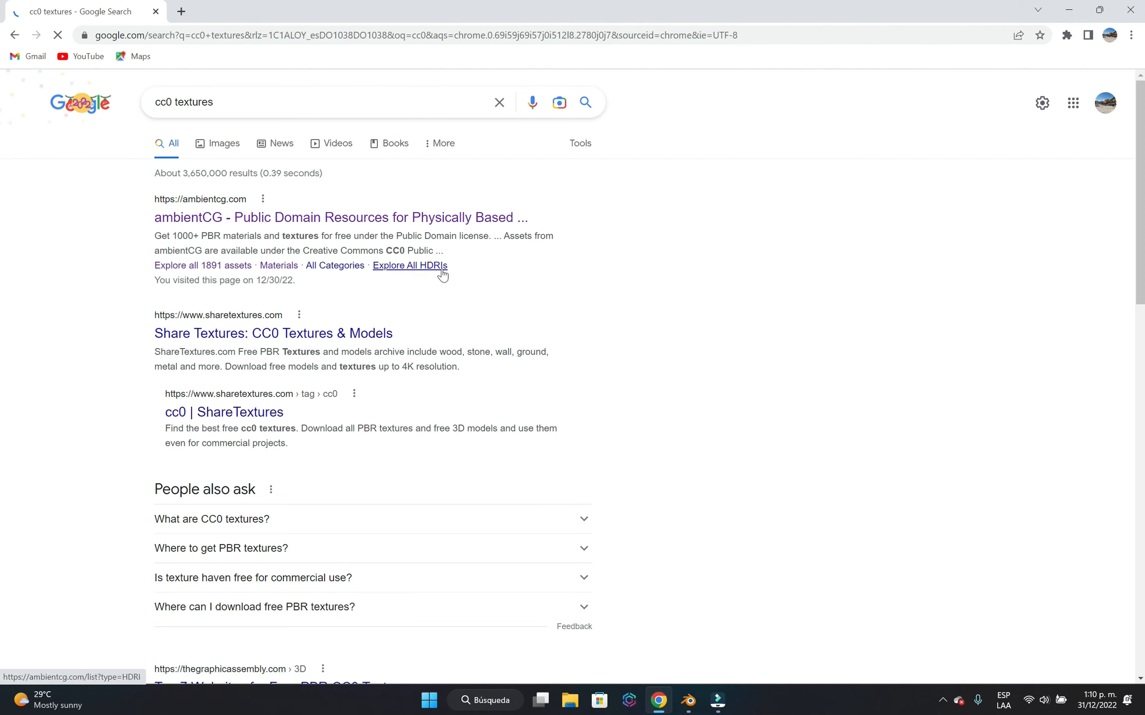
pyautogui.click(362, 218)
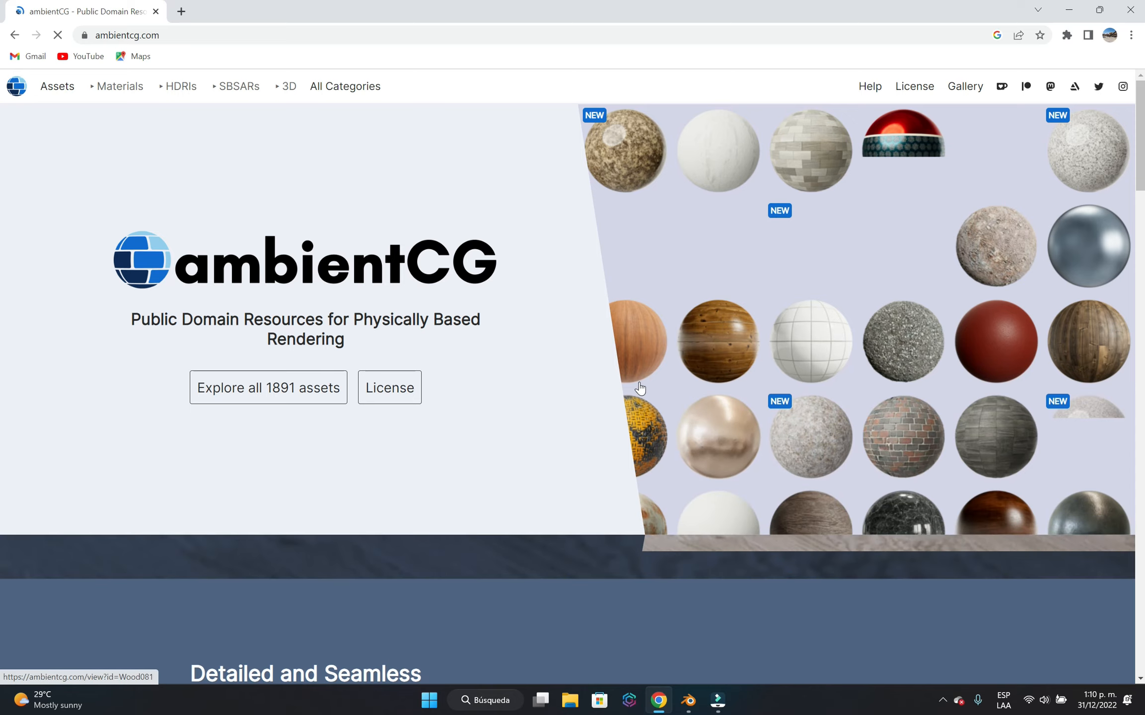
# Open ambientCG's list of all assets and browse the available materials.
pyautogui.scroll(-7, 777, 378)
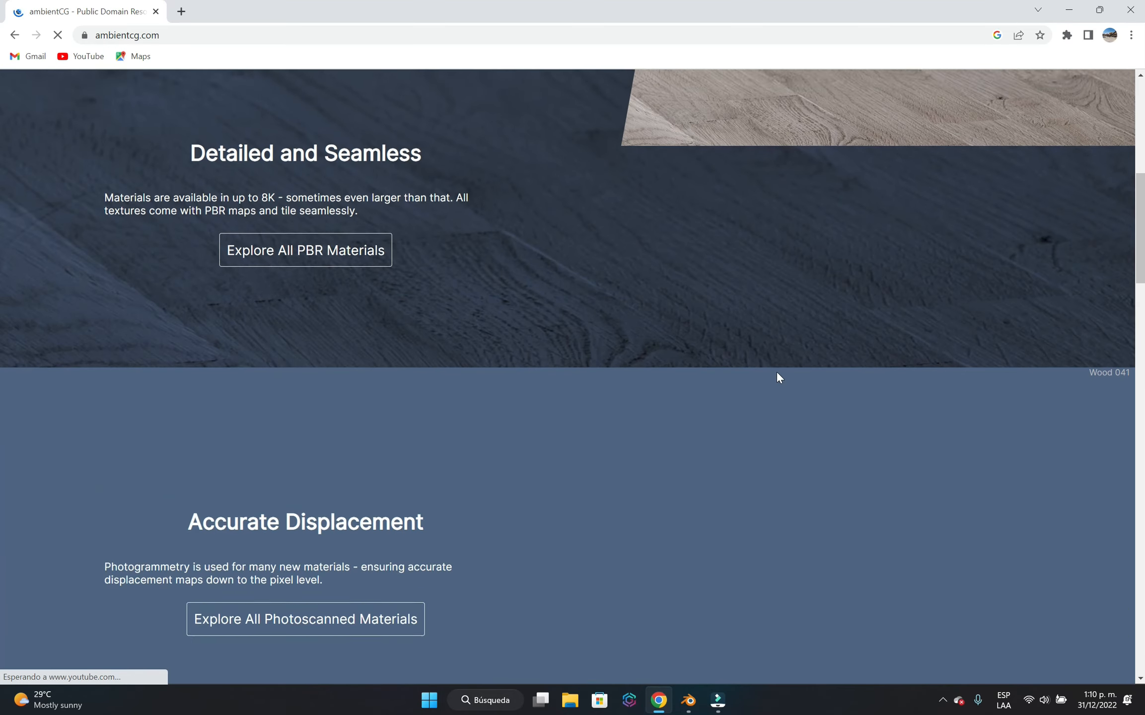
pyautogui.scroll(5, 777, 376)
pyautogui.scroll(2, 776, 373)
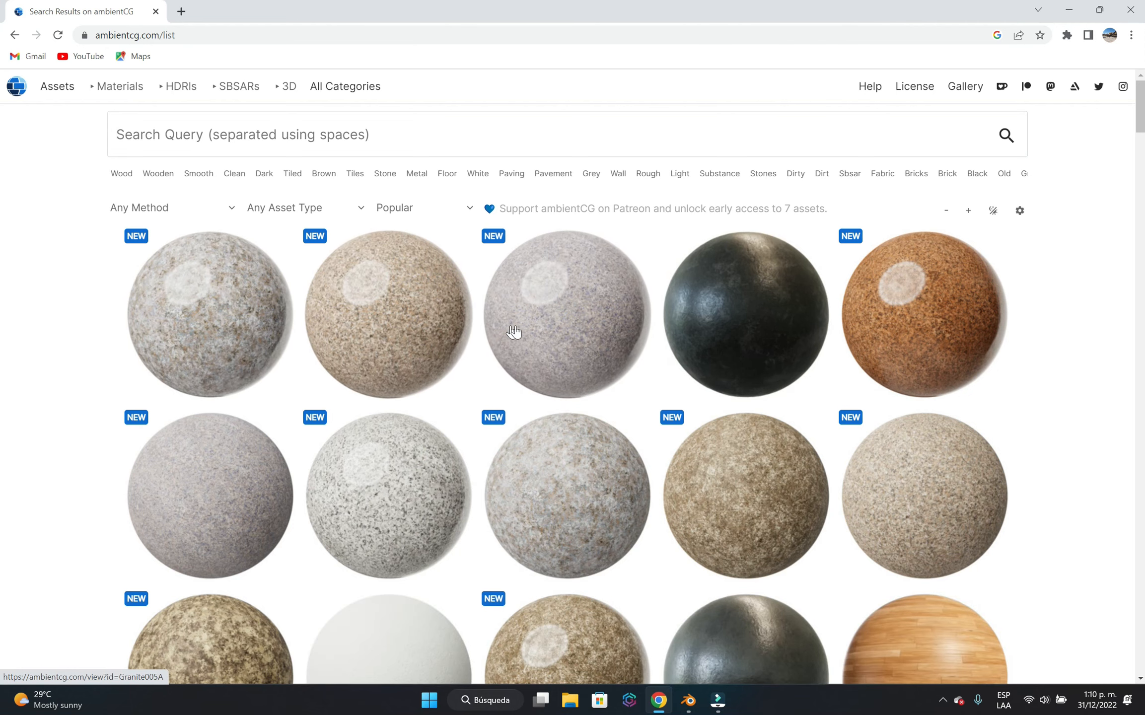
pyautogui.scroll(-10, 894, 340)
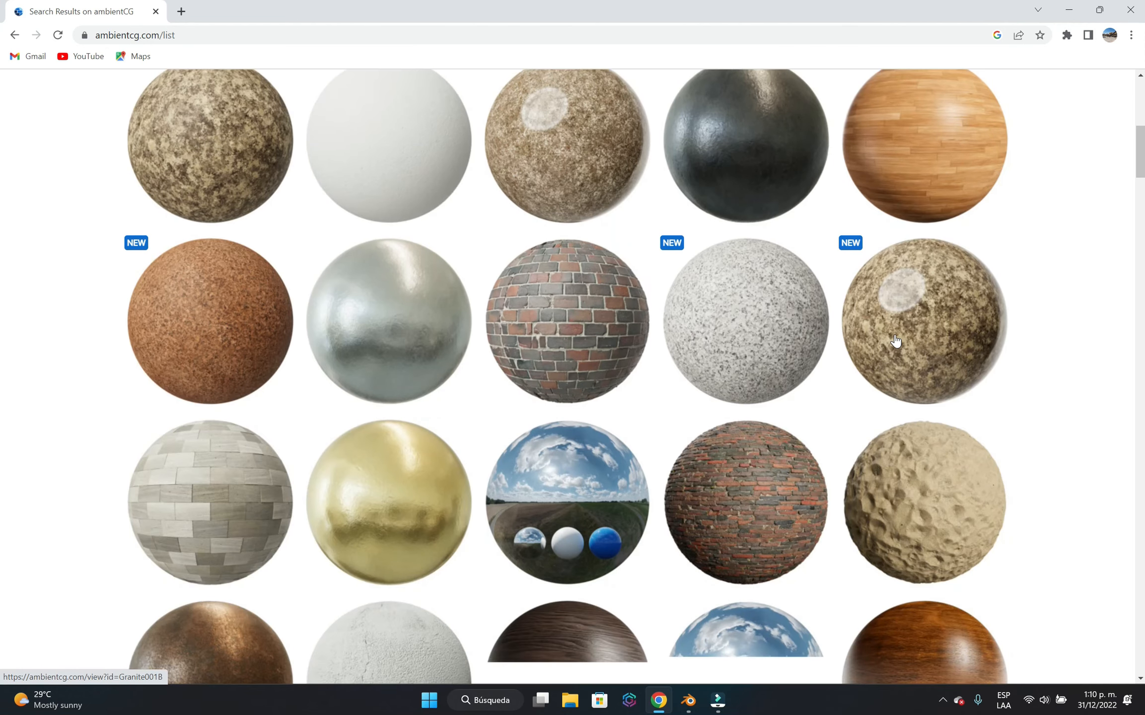
pyautogui.moveTo(890, 355)
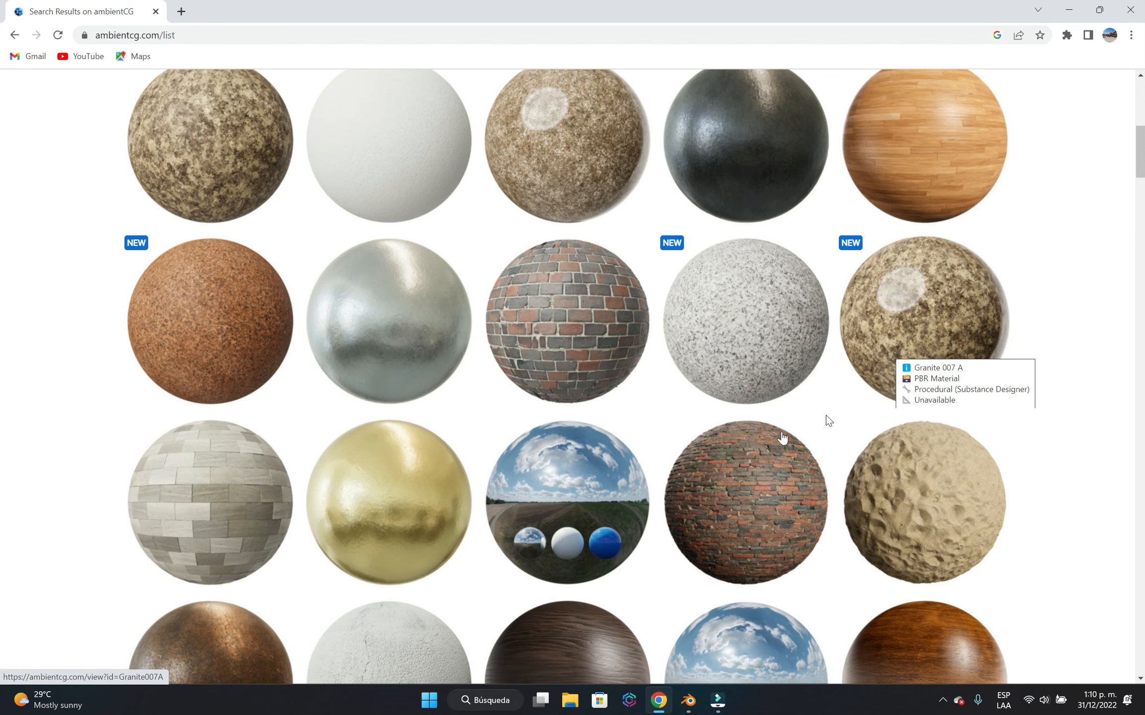
pyautogui.scroll(-10, 589, 452)
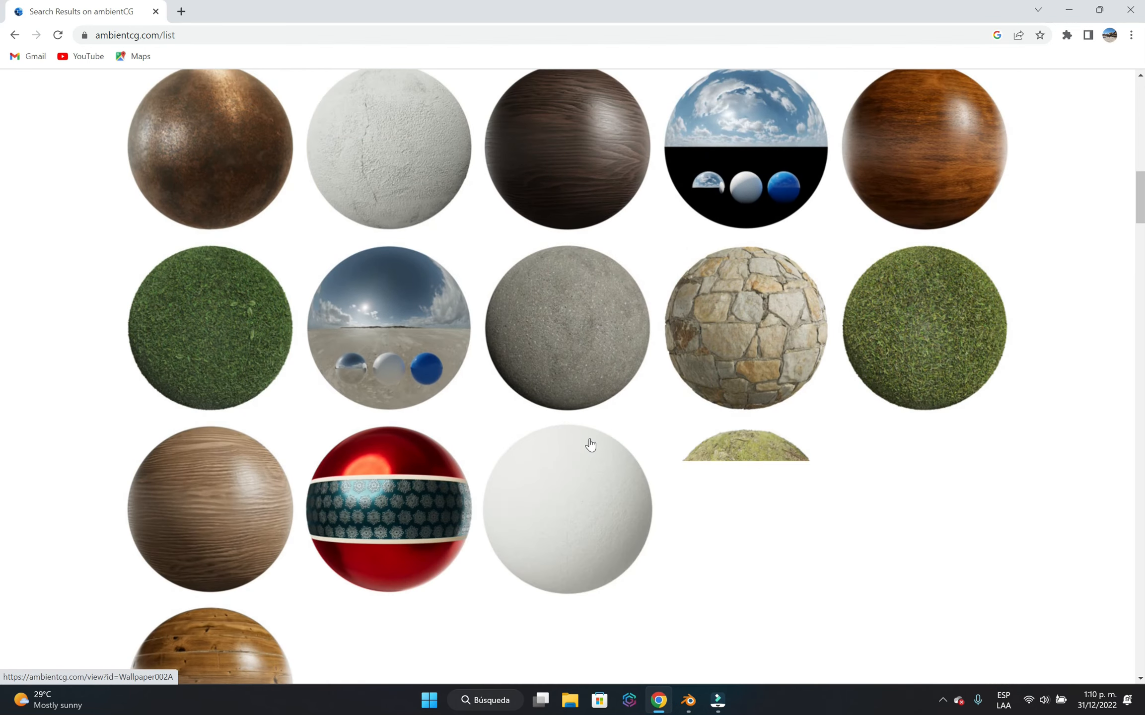
# Open the Christmas Tree Ornament 011 material on ambientCG and download its 1K-JPG.zip file.
pyautogui.scroll(6, 590, 445)
pyautogui.scroll(-11, 558, 437)
pyautogui.click(396, 266)
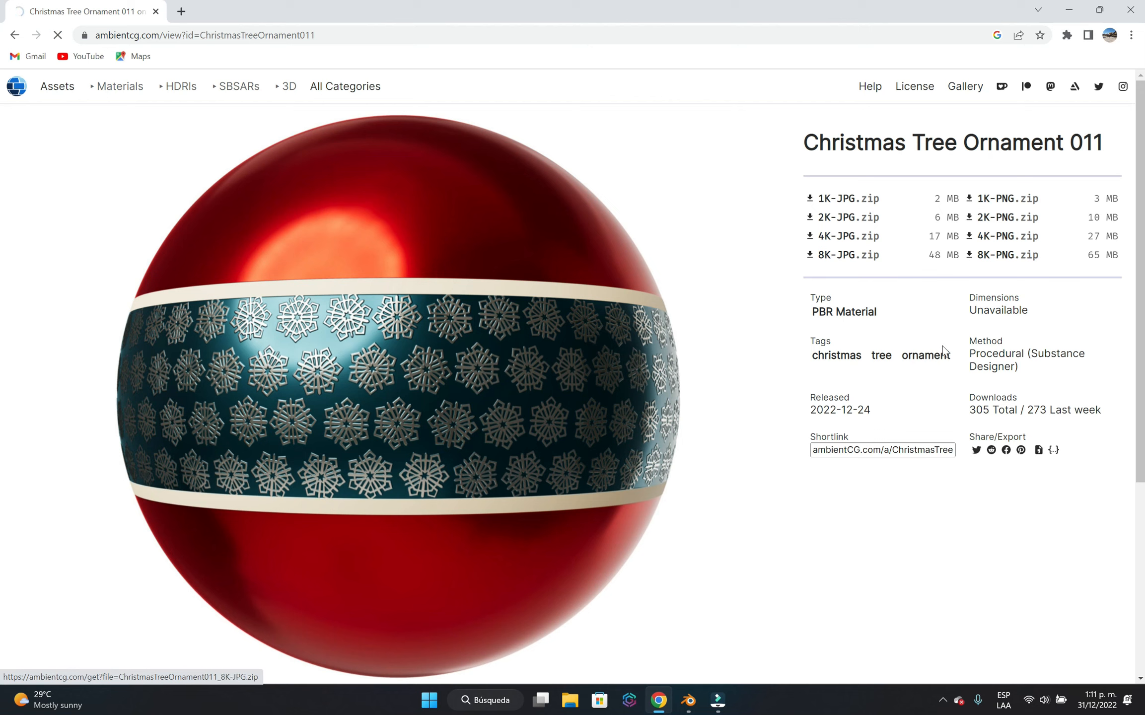
pyautogui.click(861, 199)
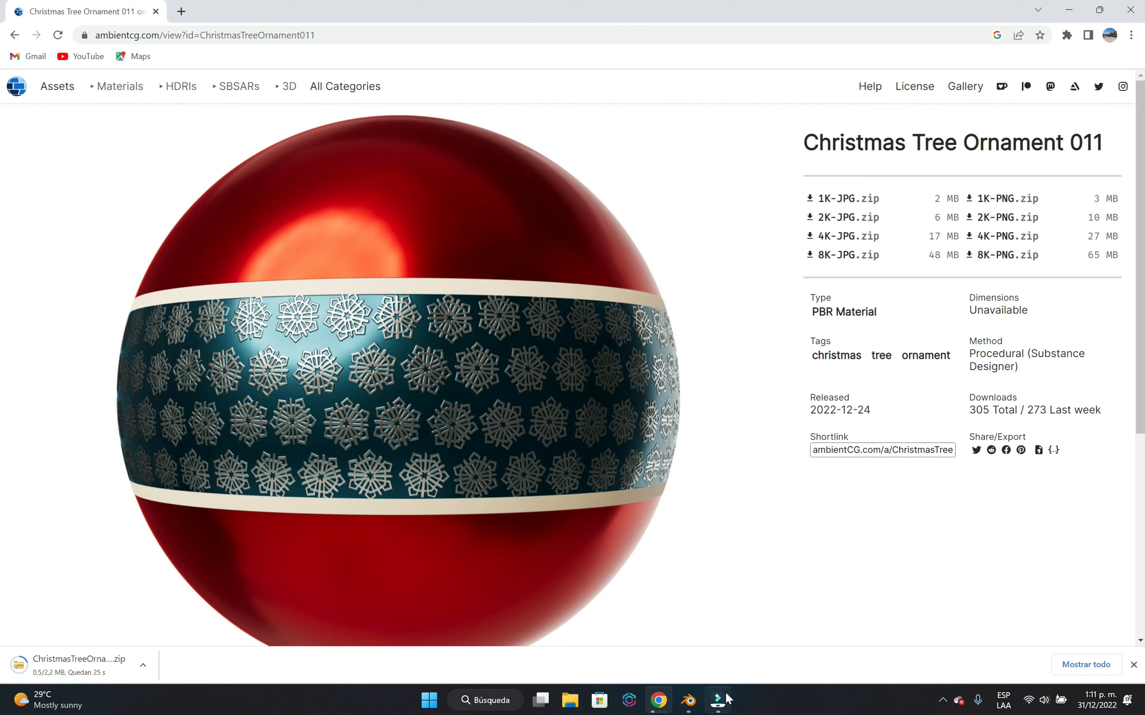
# Switch to Blender, open the Shading workspace and select the locomotive's horizontal boiler cylinder.
pyautogui.click(688, 699)
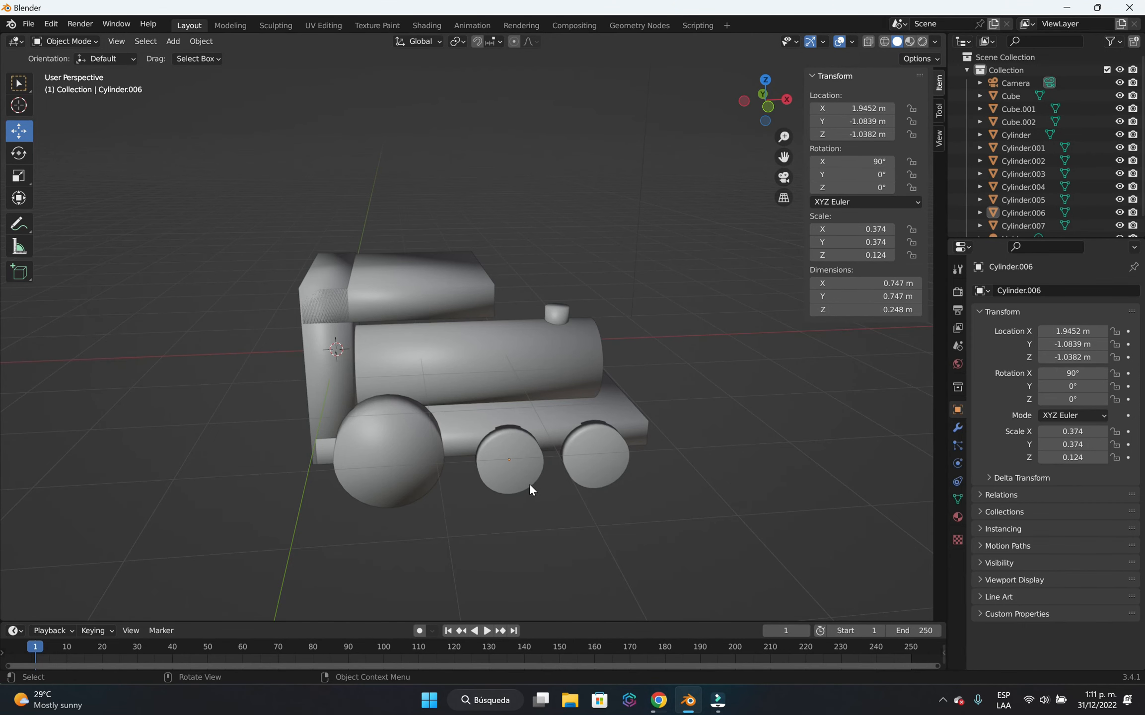
pyautogui.moveTo(748, 494); pyautogui.dragTo(547, 488, button='middle')
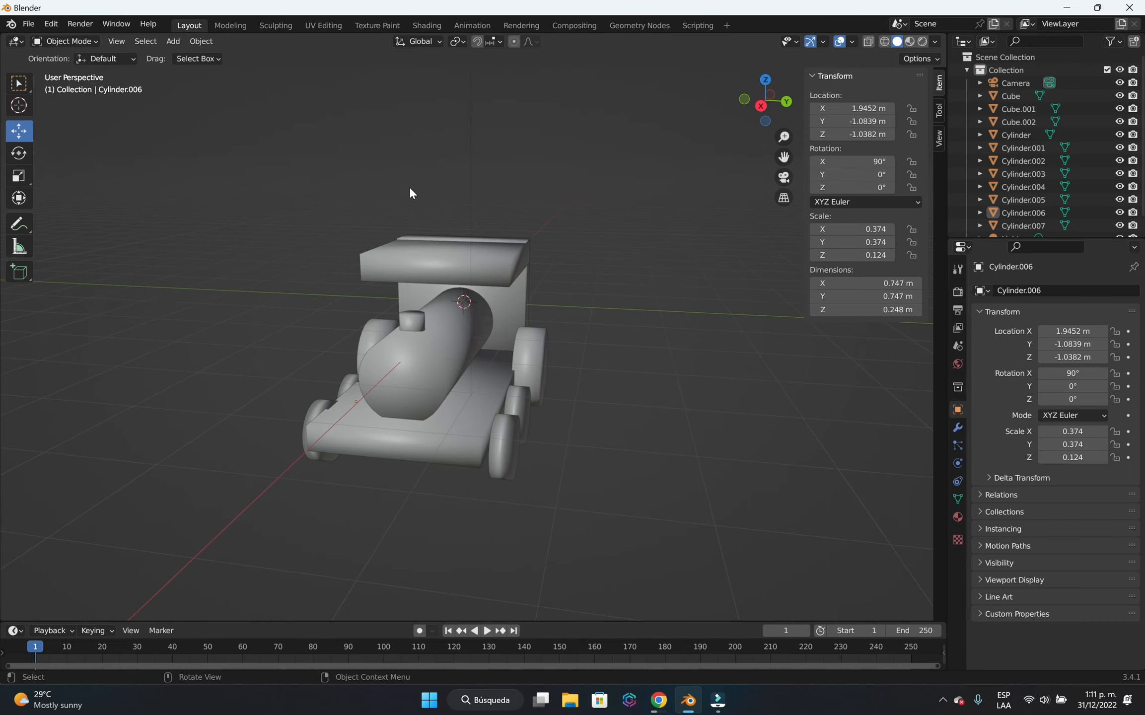
pyautogui.click(431, 25)
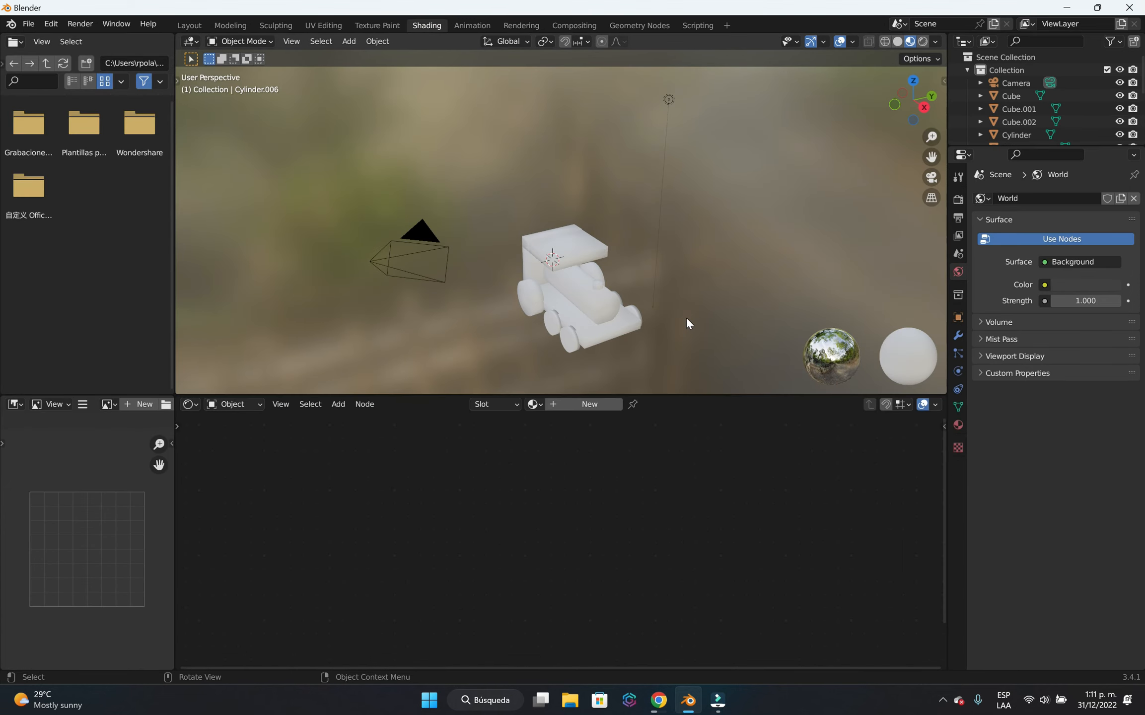
pyautogui.keyDown('shift'); pyautogui.moveTo(687, 317); pyautogui.dragTo(644, 309, button='middle'); pyautogui.keyUp('shift')
pyautogui.scroll(1, 556, 315)
pyautogui.scroll(1, 645, 308)
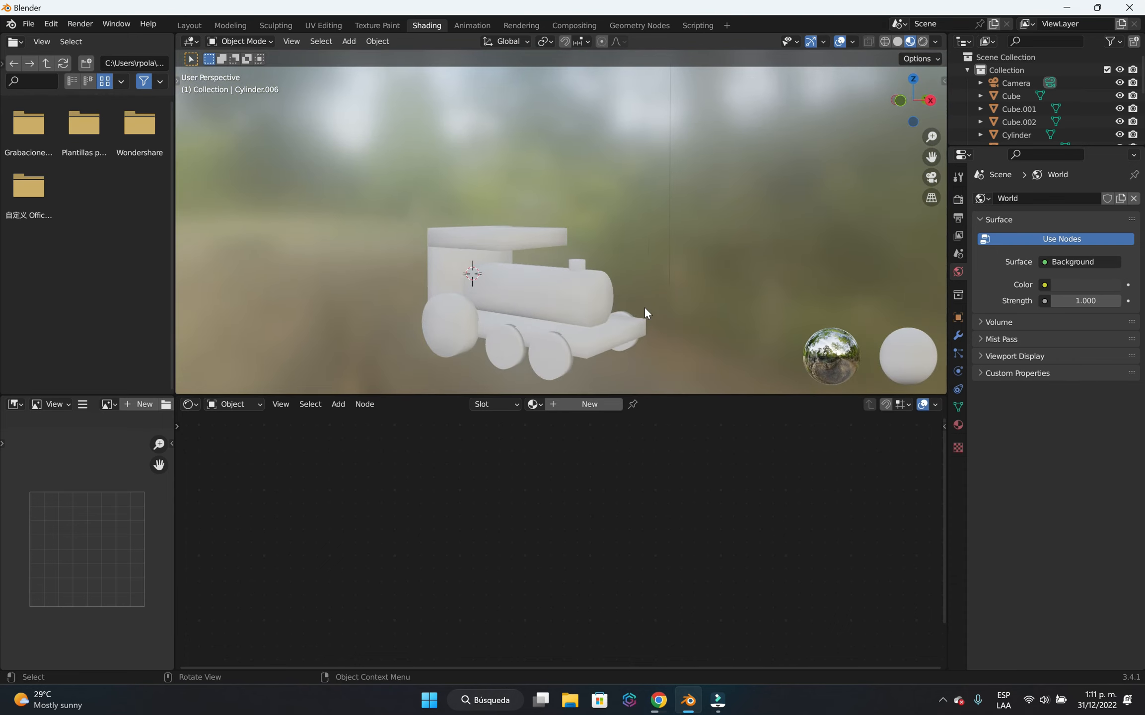
pyautogui.scroll(-1, 649, 307)
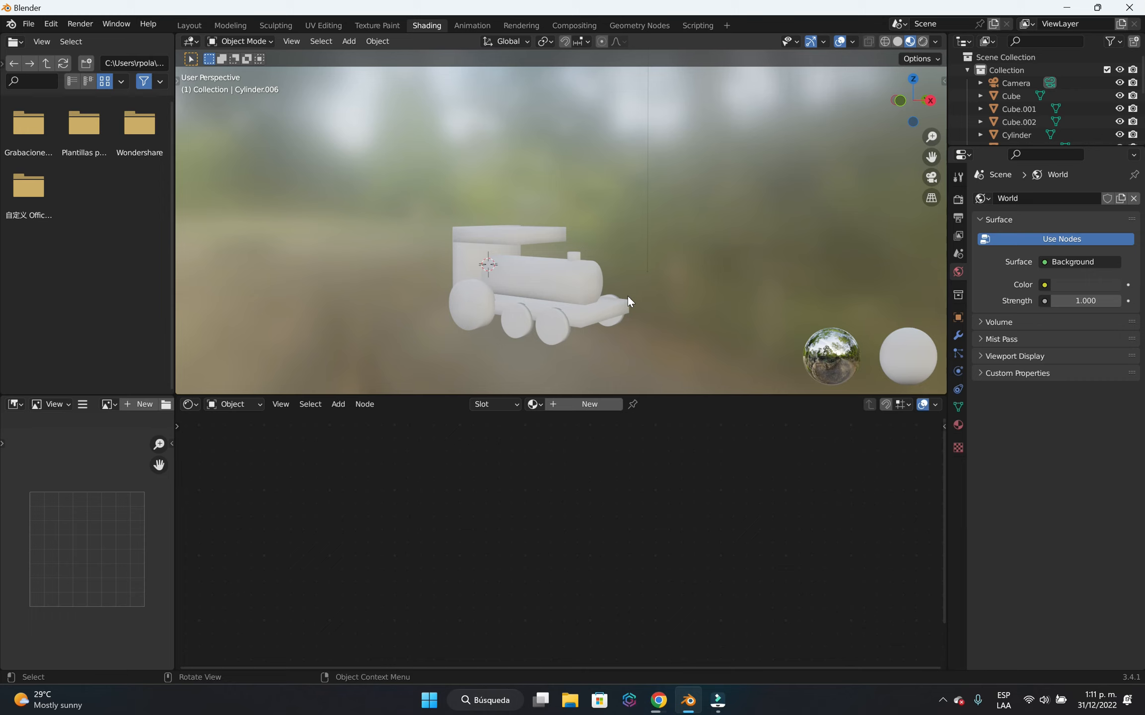
pyautogui.click(541, 281)
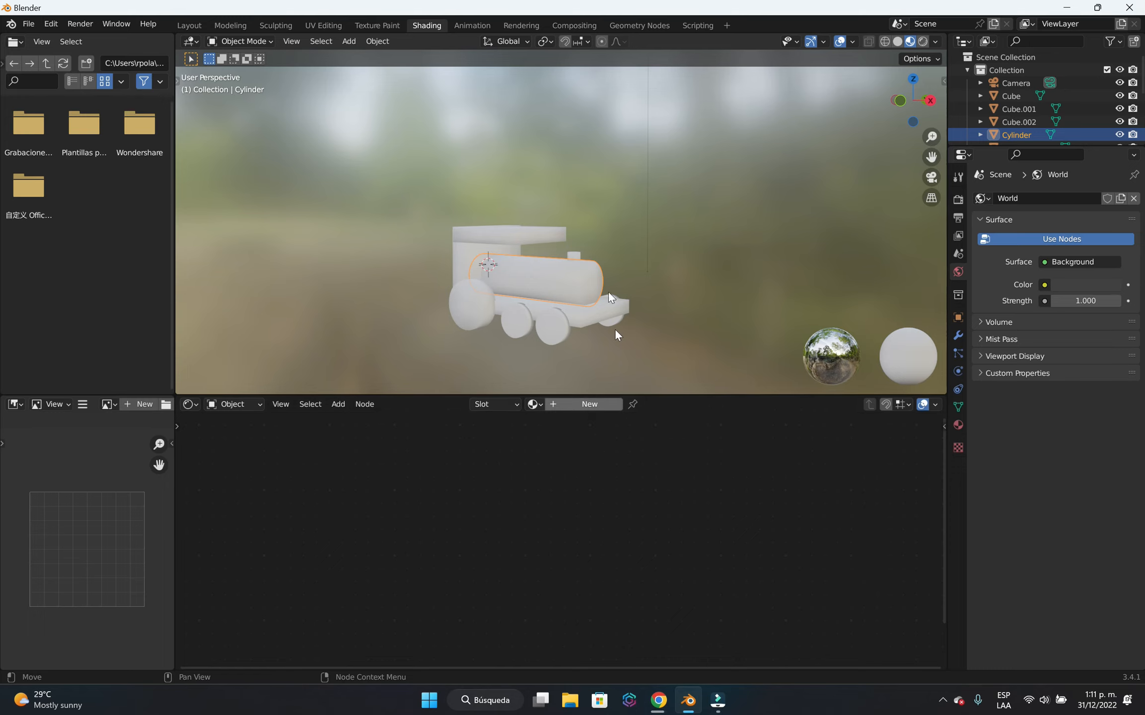
# Return to the Layout workspace, add a new material to the boiler cylinder and set its base color to red.
pyautogui.click(190, 26)
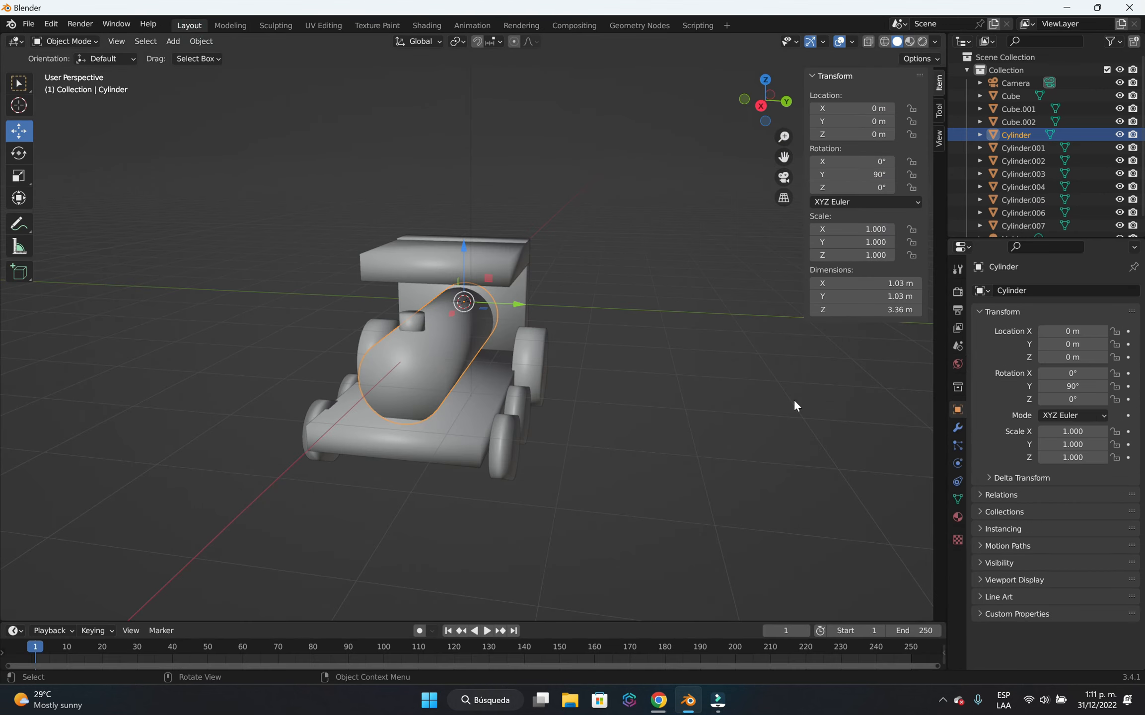
pyautogui.click(957, 518)
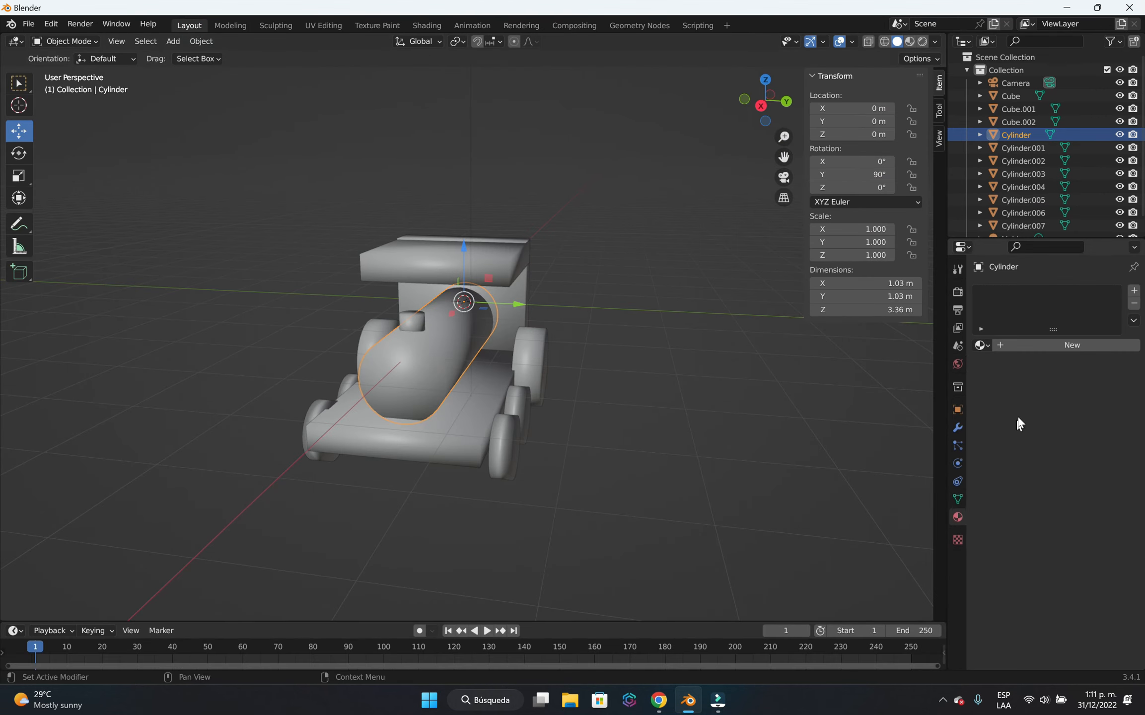
pyautogui.click(1032, 346)
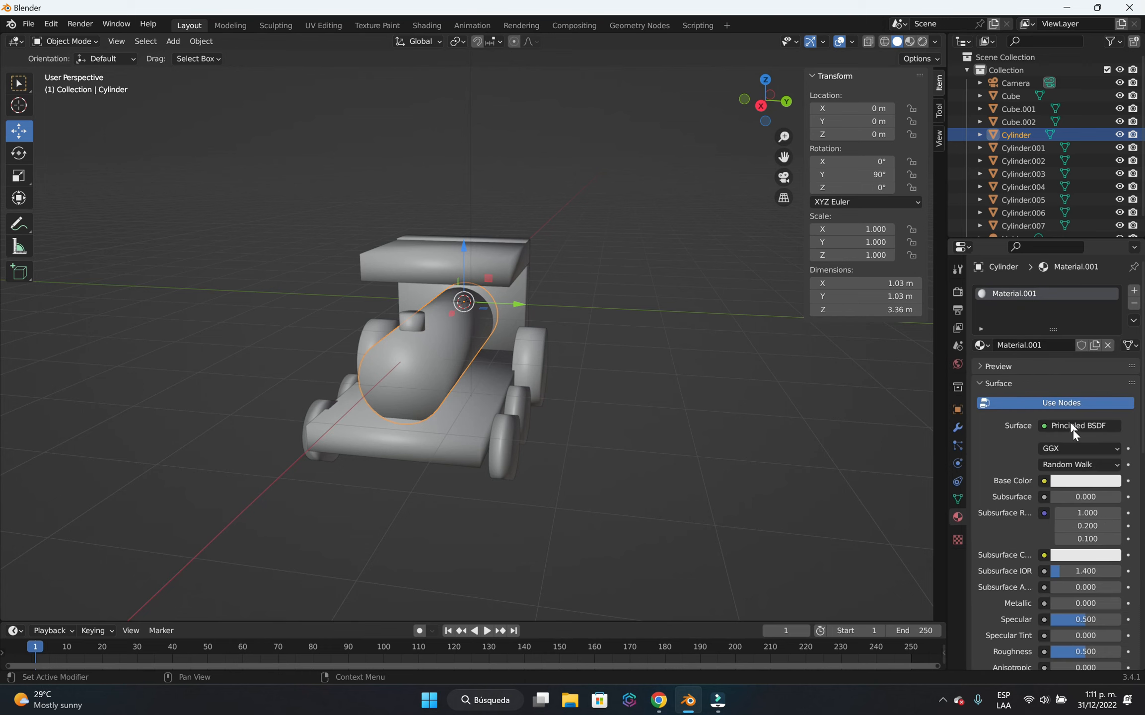
pyautogui.click(1068, 495)
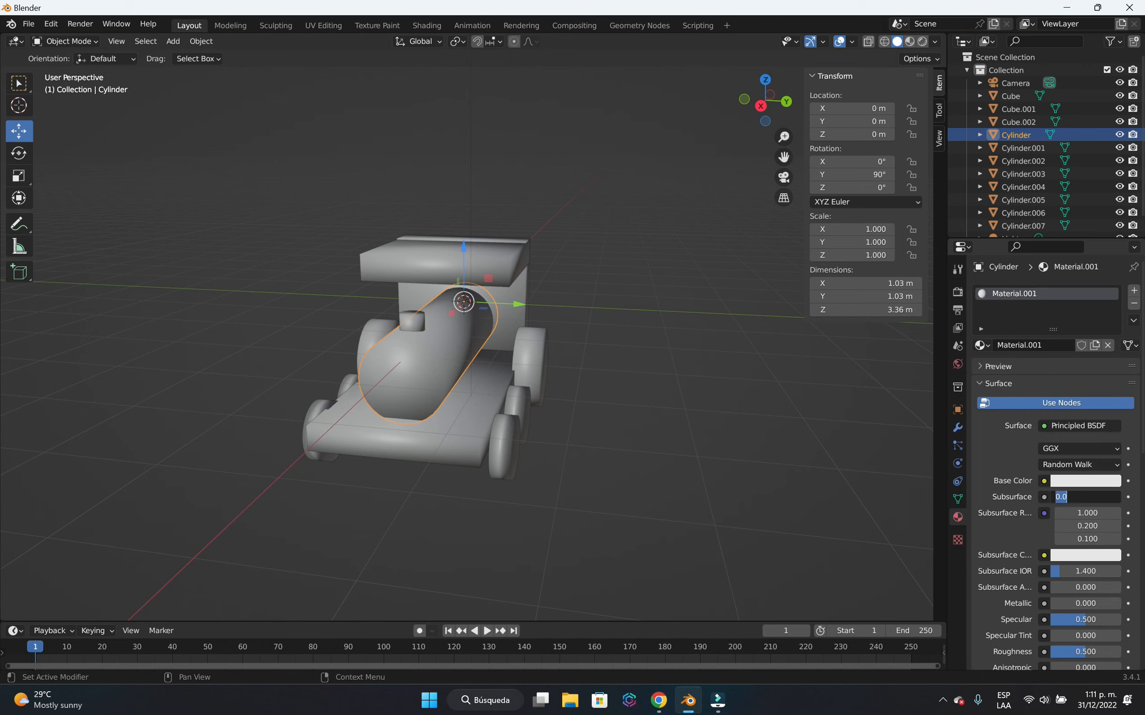
pyautogui.click(1083, 479)
pyautogui.click(1061, 385)
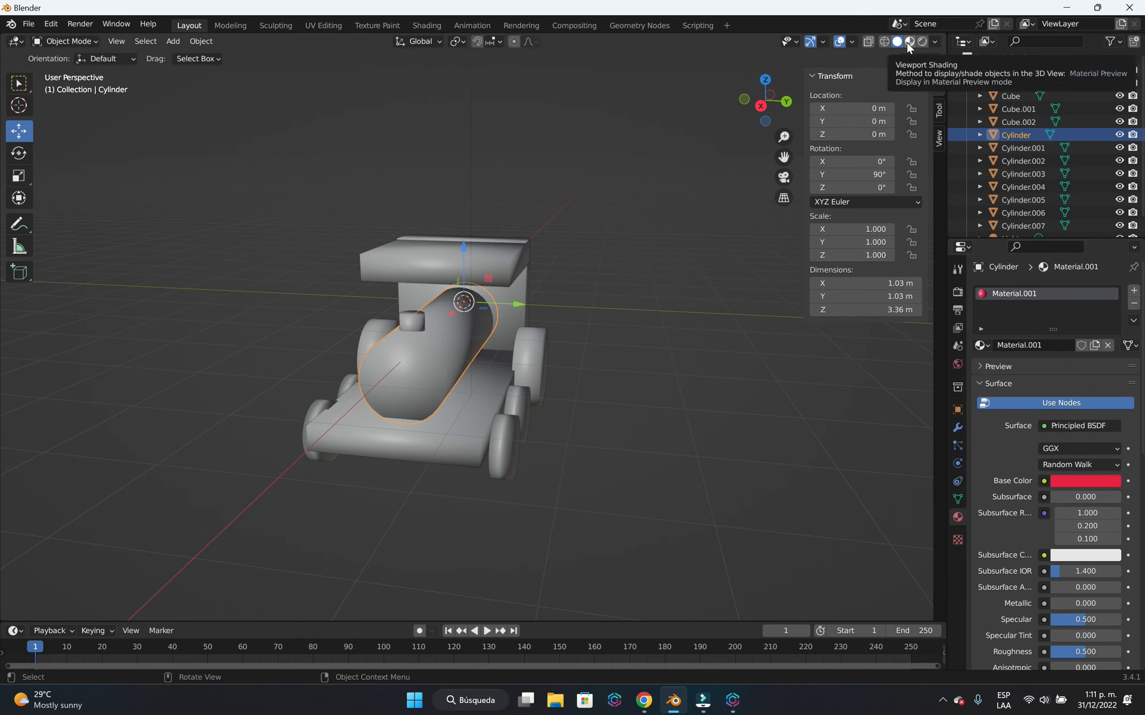
# Switch the viewport to Material Preview and change the boiler material's base color to light violet-blue.
pyautogui.click(907, 42)
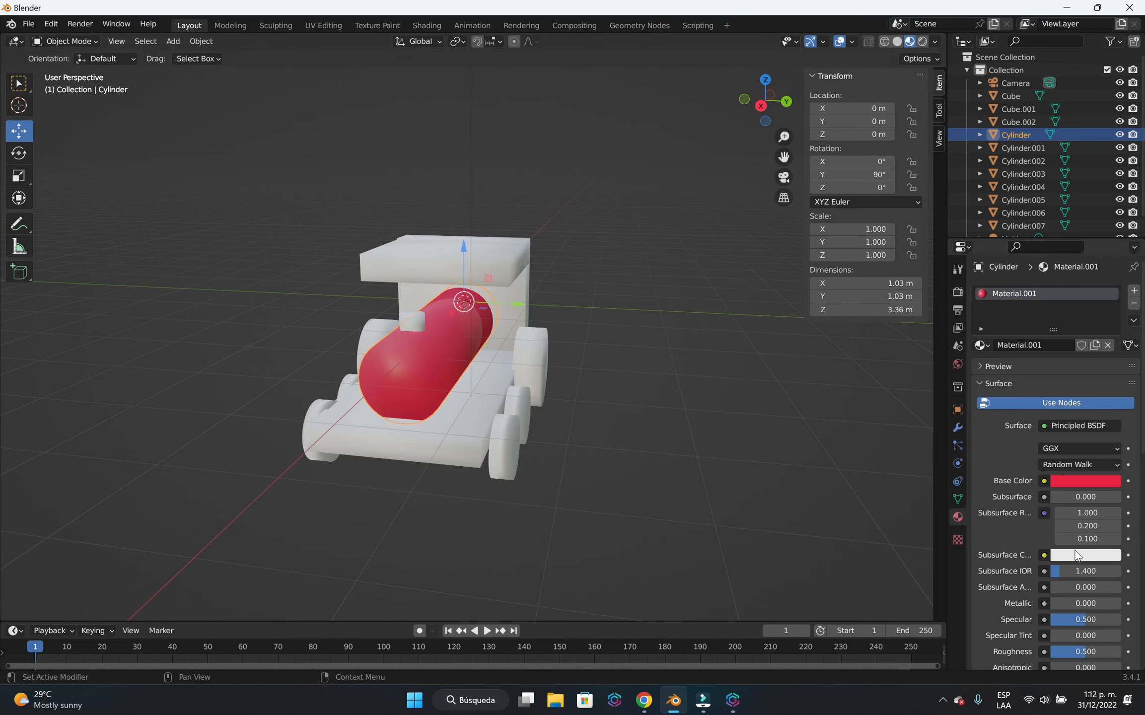
pyautogui.click(1086, 488)
pyautogui.moveTo(1056, 384)
pyautogui.mouseDown()
pyautogui.moveTo(1028, 341)
pyautogui.moveTo(1070, 329)
pyautogui.mouseUp()
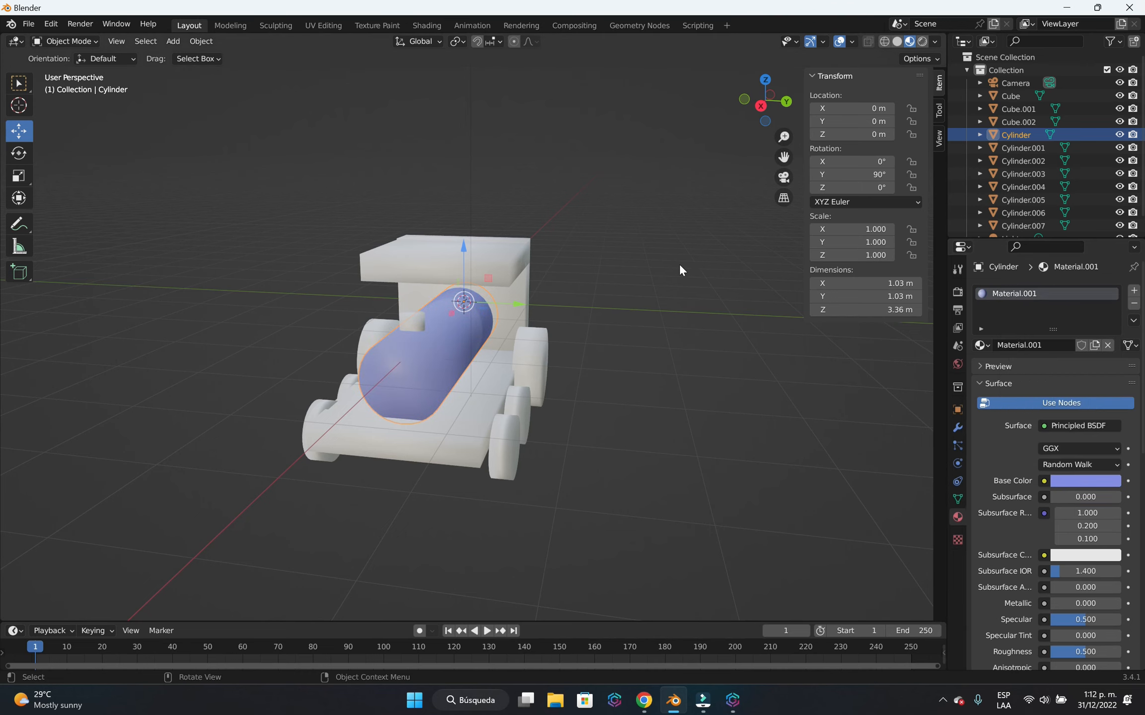
pyautogui.click(661, 308)
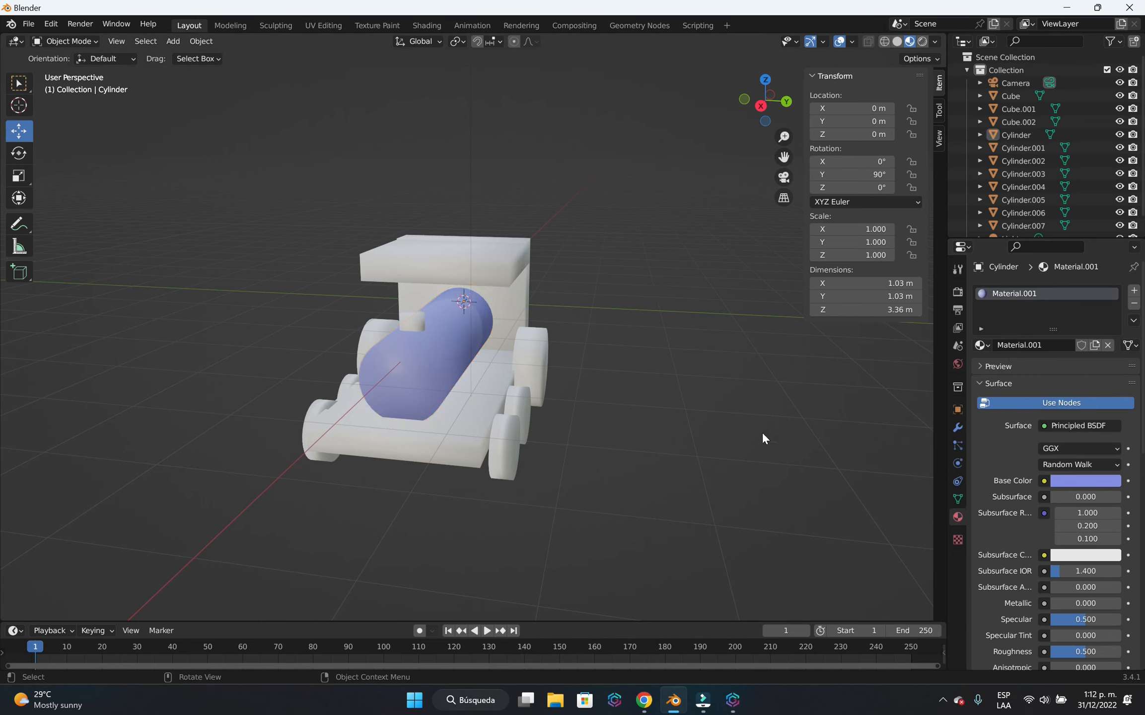
# Open the Shading workspace with the boiler material's node tree in view.
pyautogui.click(417, 24)
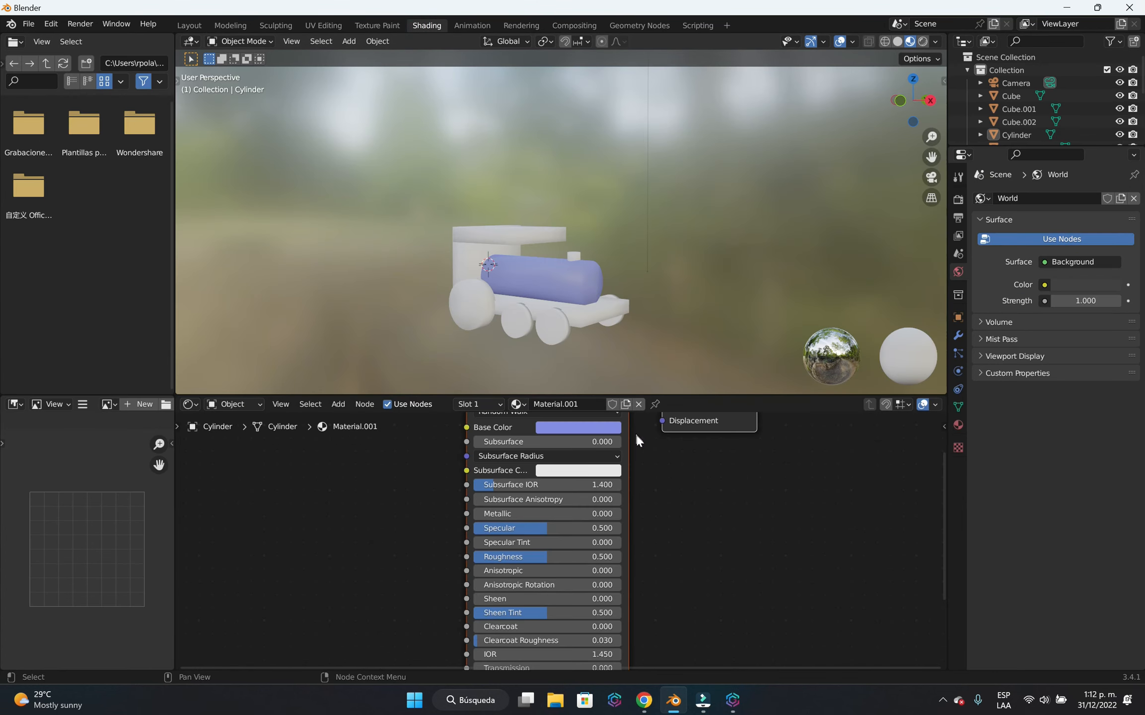
pyautogui.scroll(-1, 616, 531)
pyautogui.scroll(-1, 621, 527)
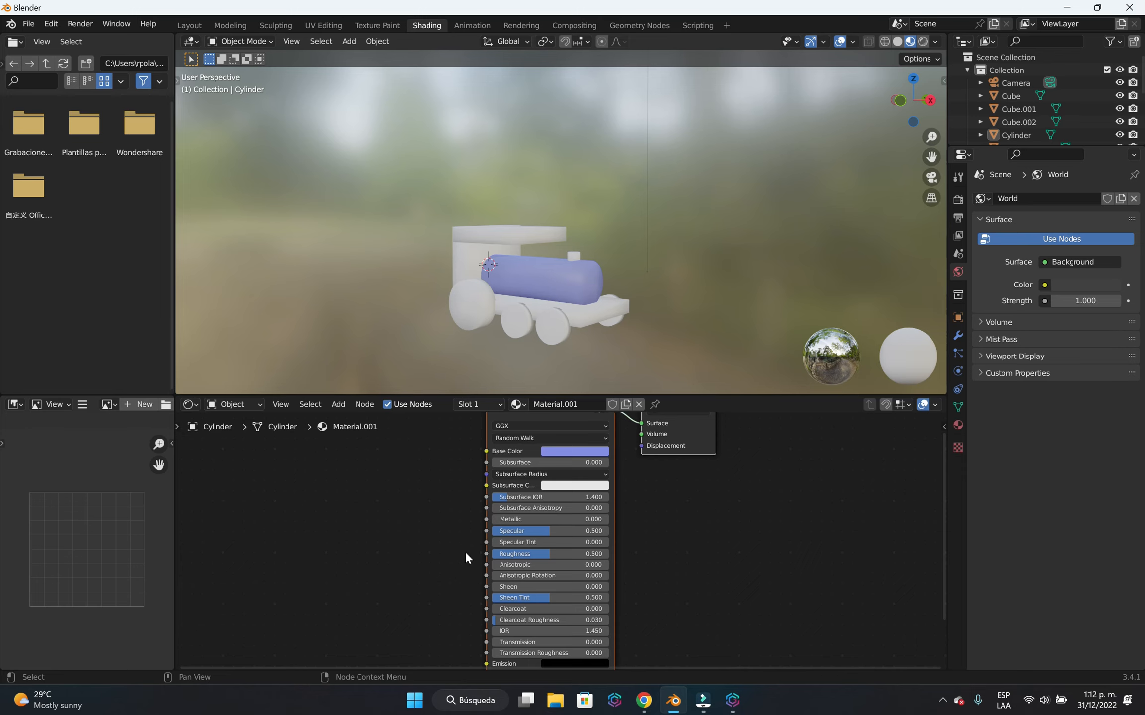
pyautogui.click(676, 502)
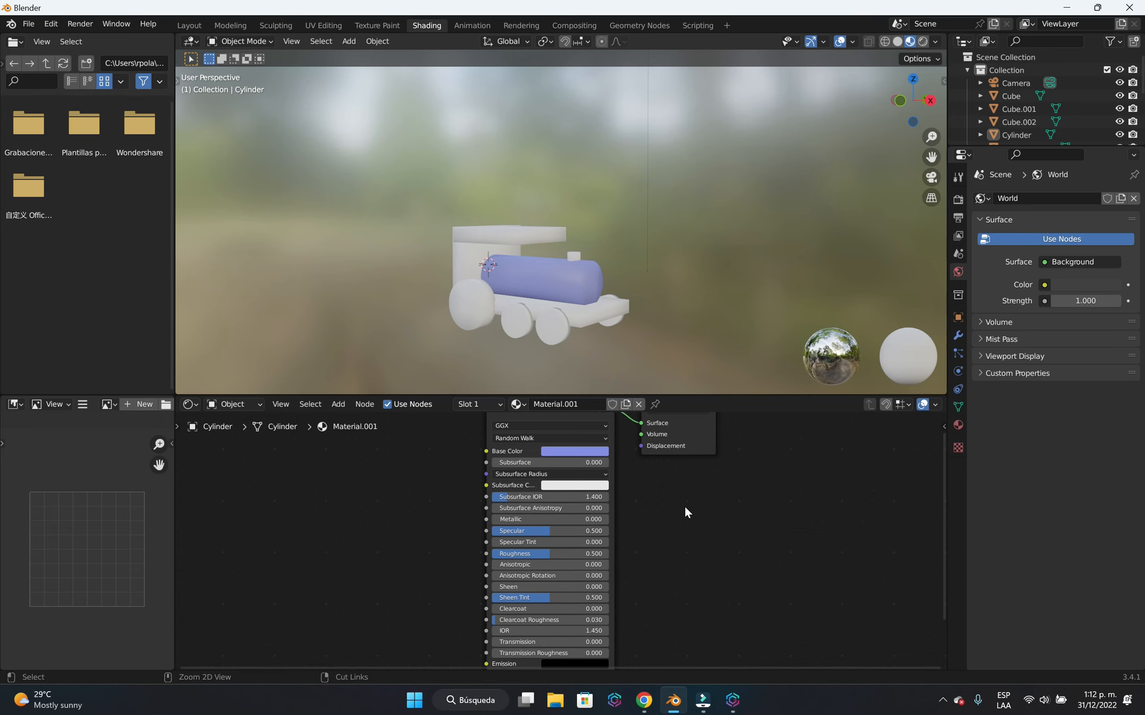
pyautogui.hotkey('ctrl', 'shift', 't')
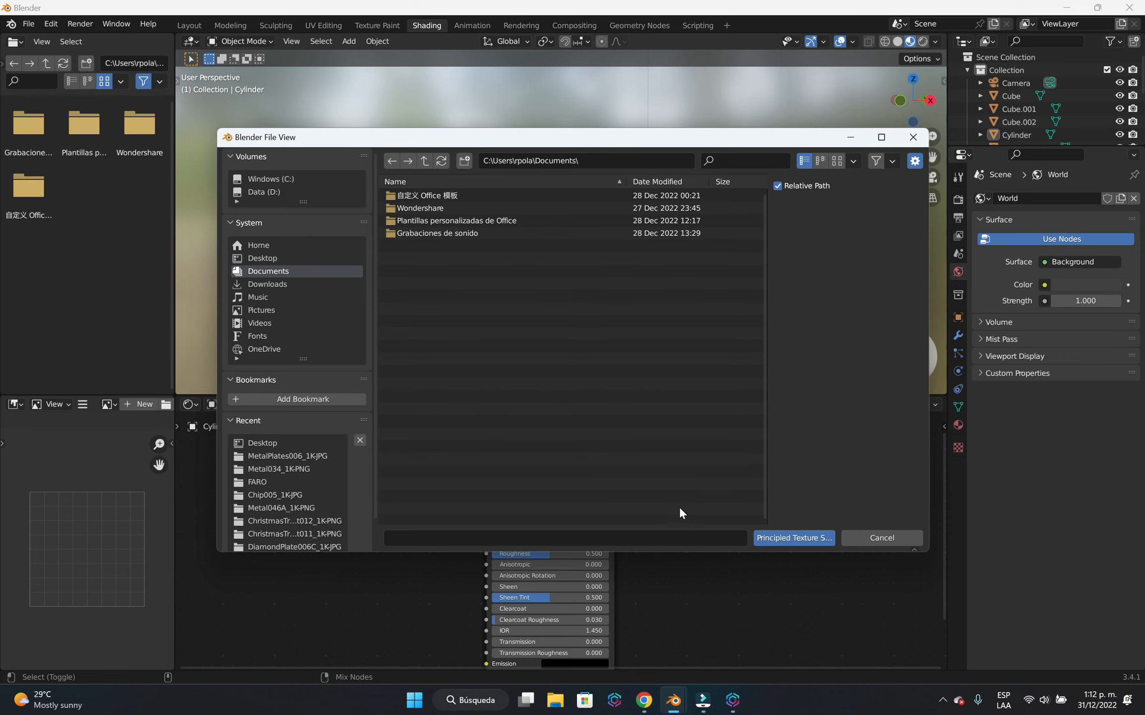
pyautogui.click(914, 137)
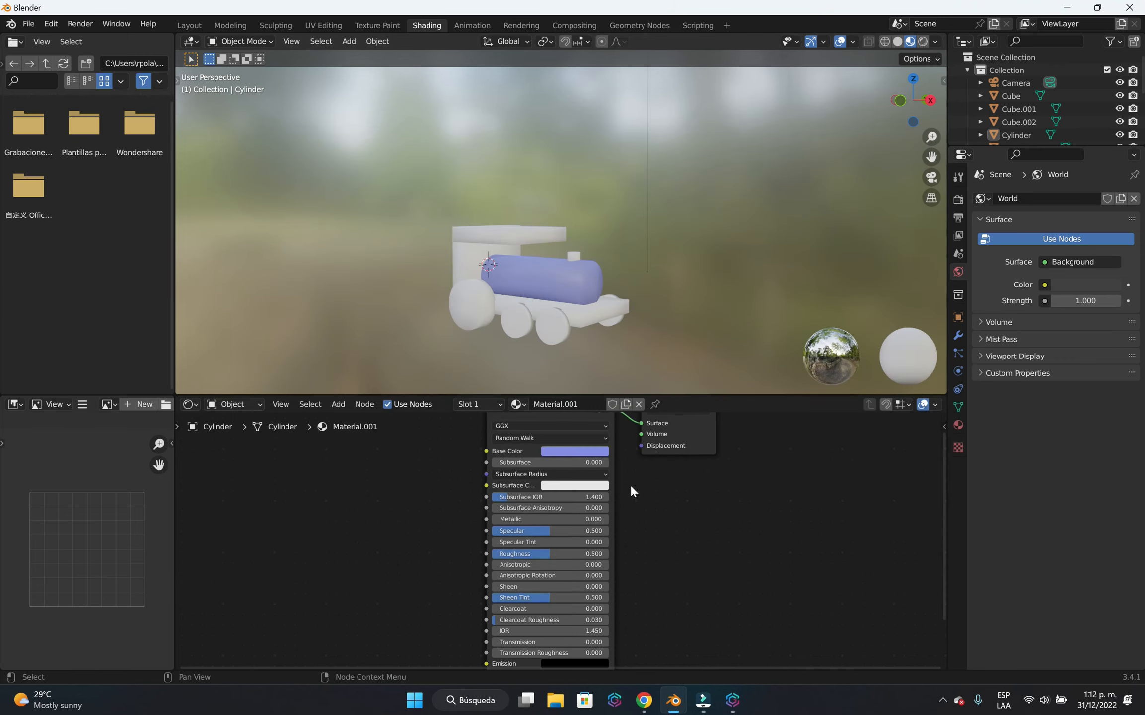
# Start Principled Texture Setup on the boiler material's Principled BSDF node and open the folder D:\blender\ANIMACION\TEXTURAS\ChristmasTreeOrnament011_1K-PNG.
pyautogui.scroll(-1, 629, 484)
pyautogui.click(545, 416)
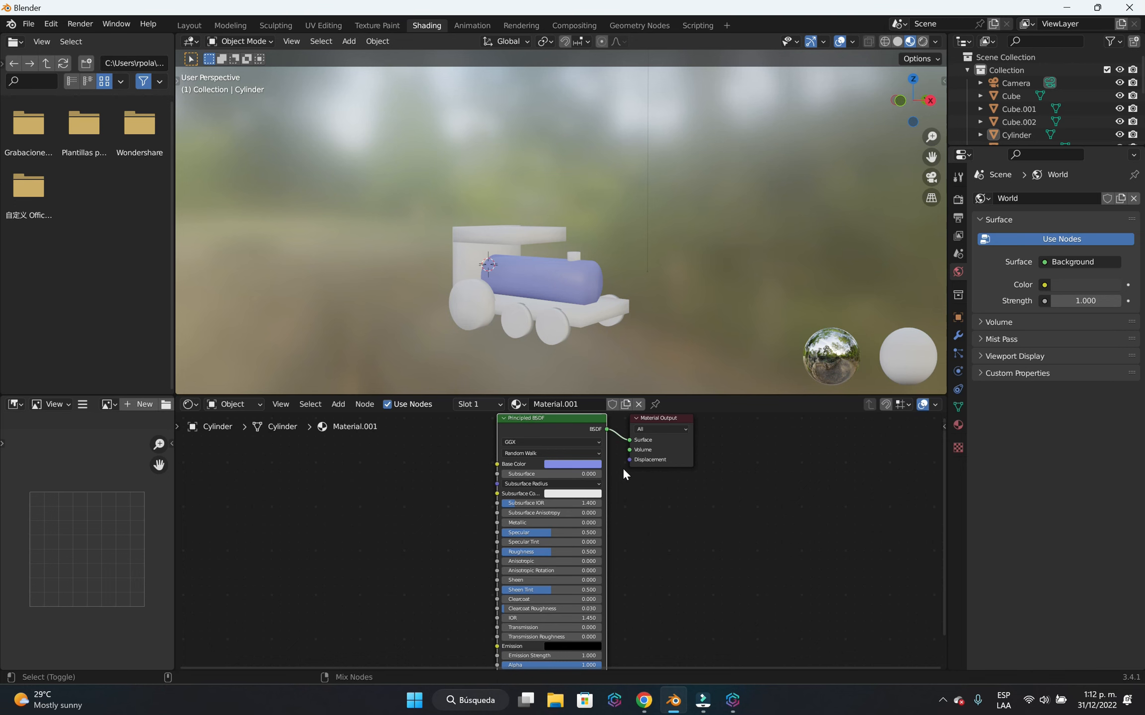
pyautogui.hotkey('ctrl', 'shift', 't')
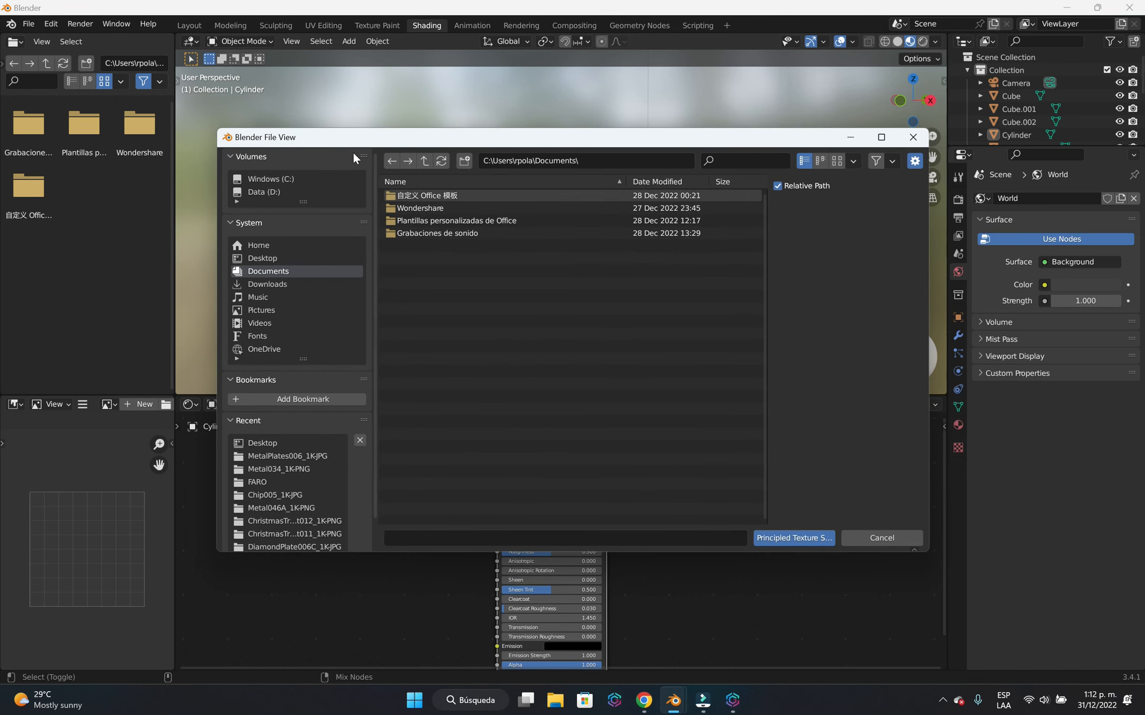
pyautogui.click(276, 192)
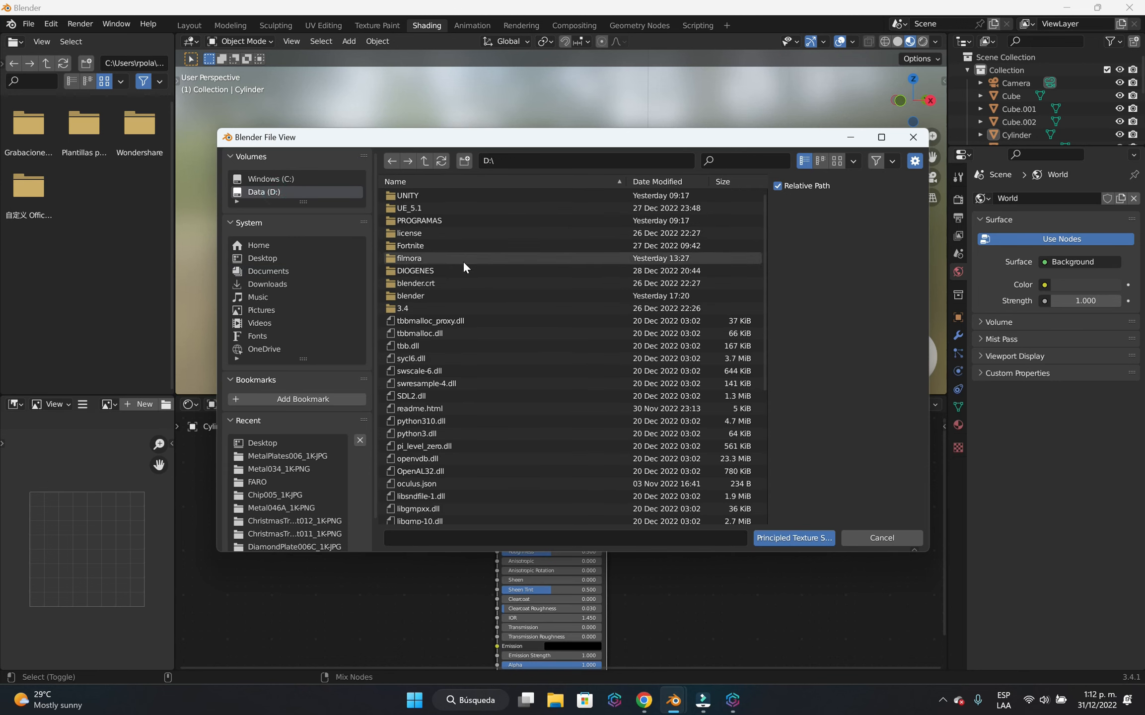
pyautogui.doubleClick(429, 296)
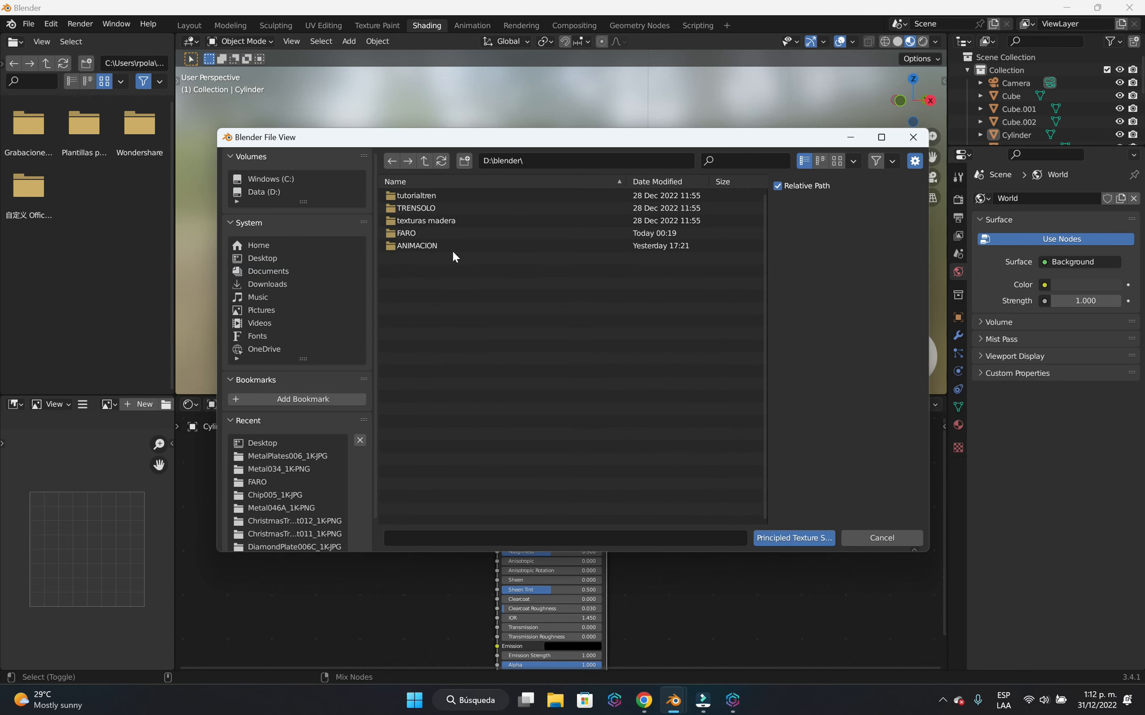
pyautogui.doubleClick(441, 244)
pyautogui.doubleClick(435, 197)
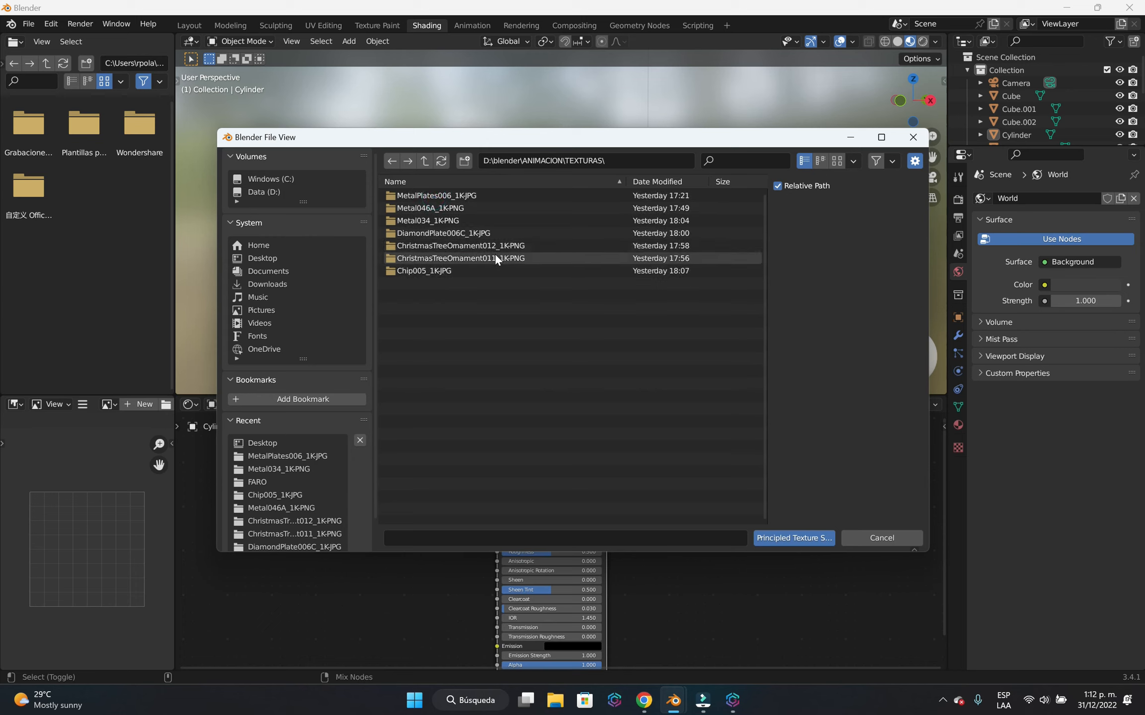
pyautogui.doubleClick(495, 255)
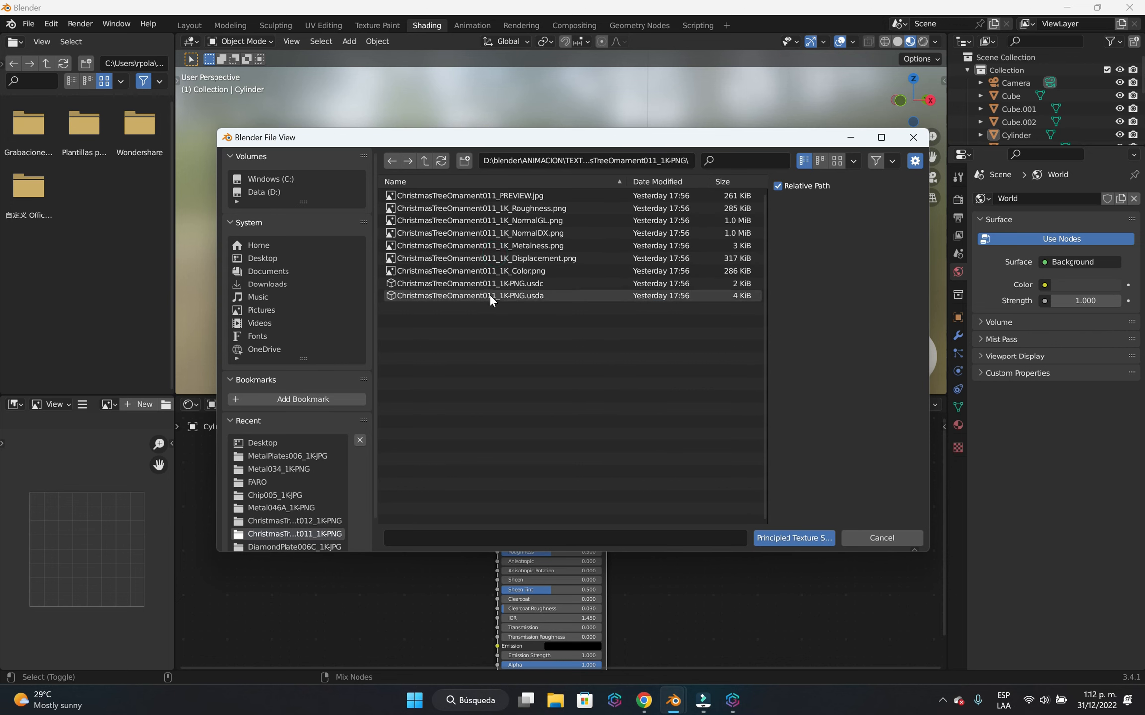
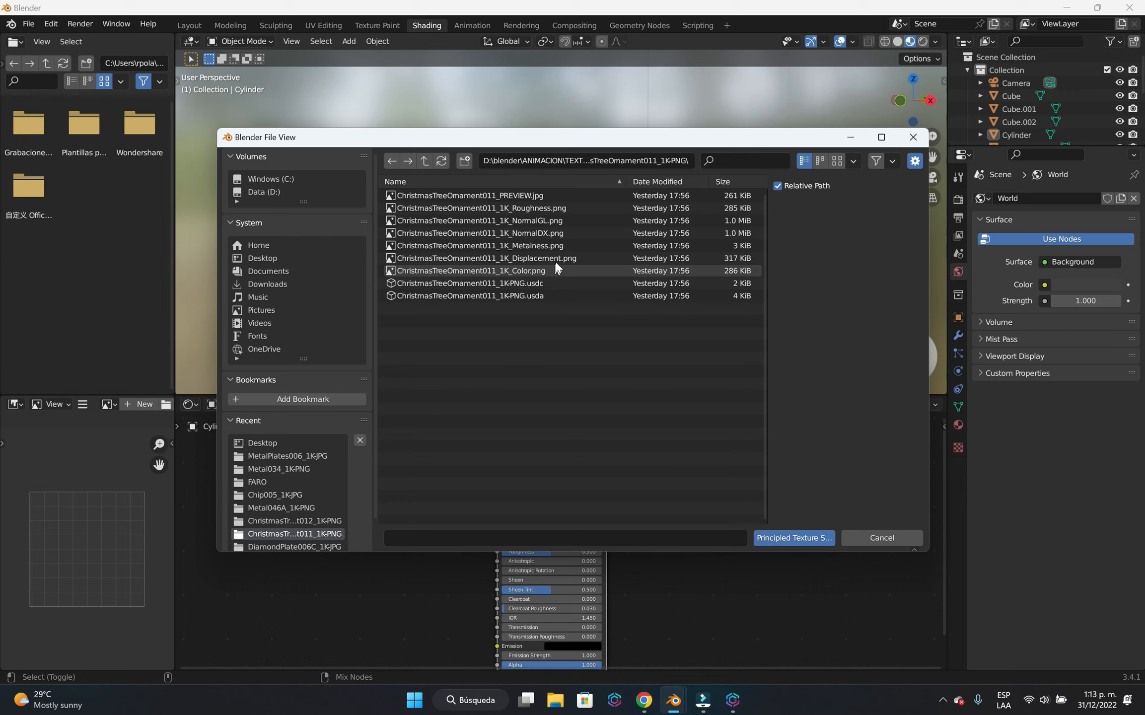
# Load the ChristmasTreeOrnament011_1K maps from Roughness through Color into the boiler material with Principled Texture Setup.
pyautogui.click(527, 205)
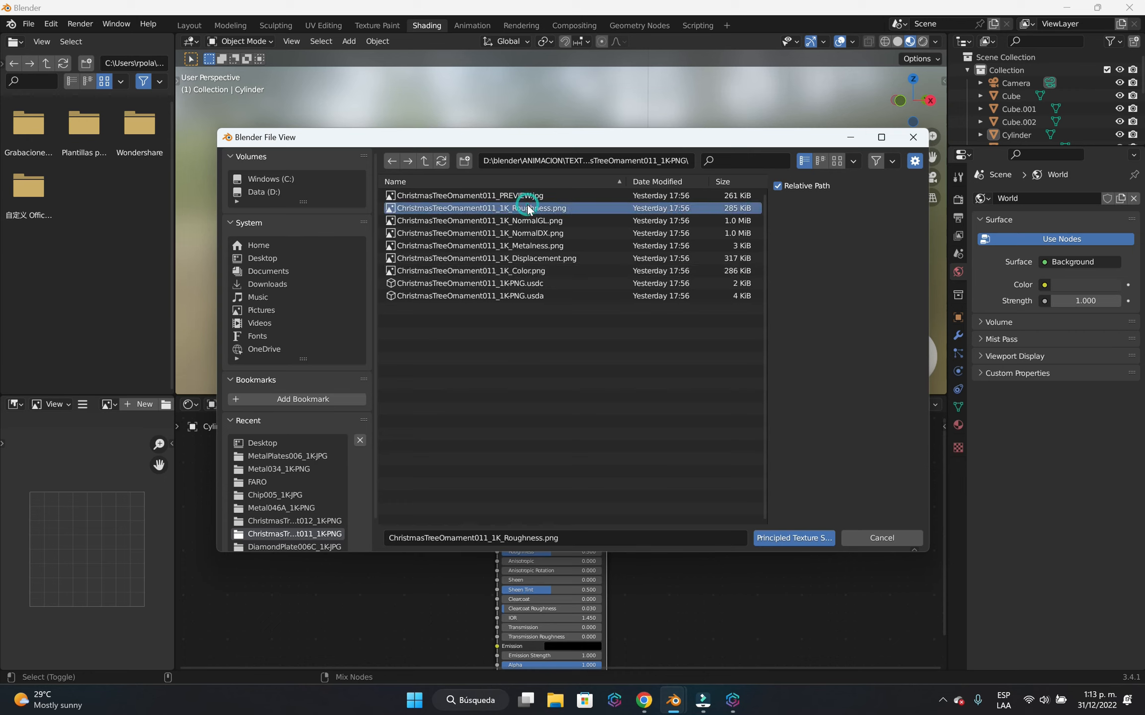
pyautogui.keyDown('shift'); pyautogui.click(555, 269); pyautogui.keyUp('shift')
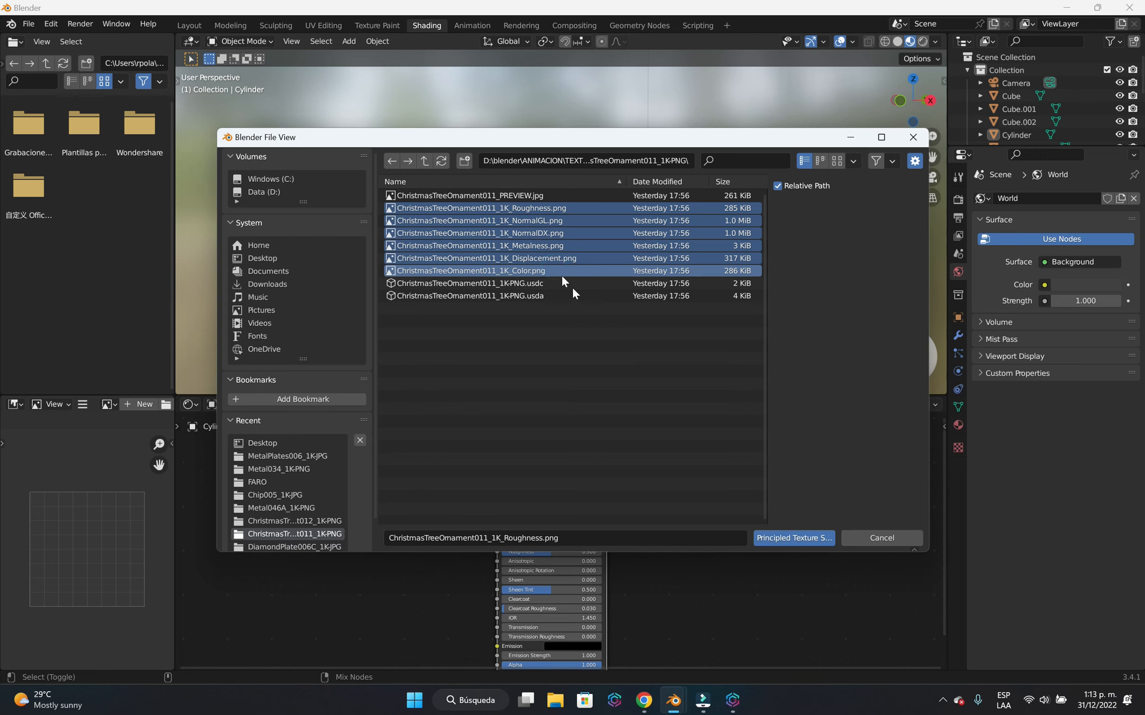
pyautogui.click(804, 539)
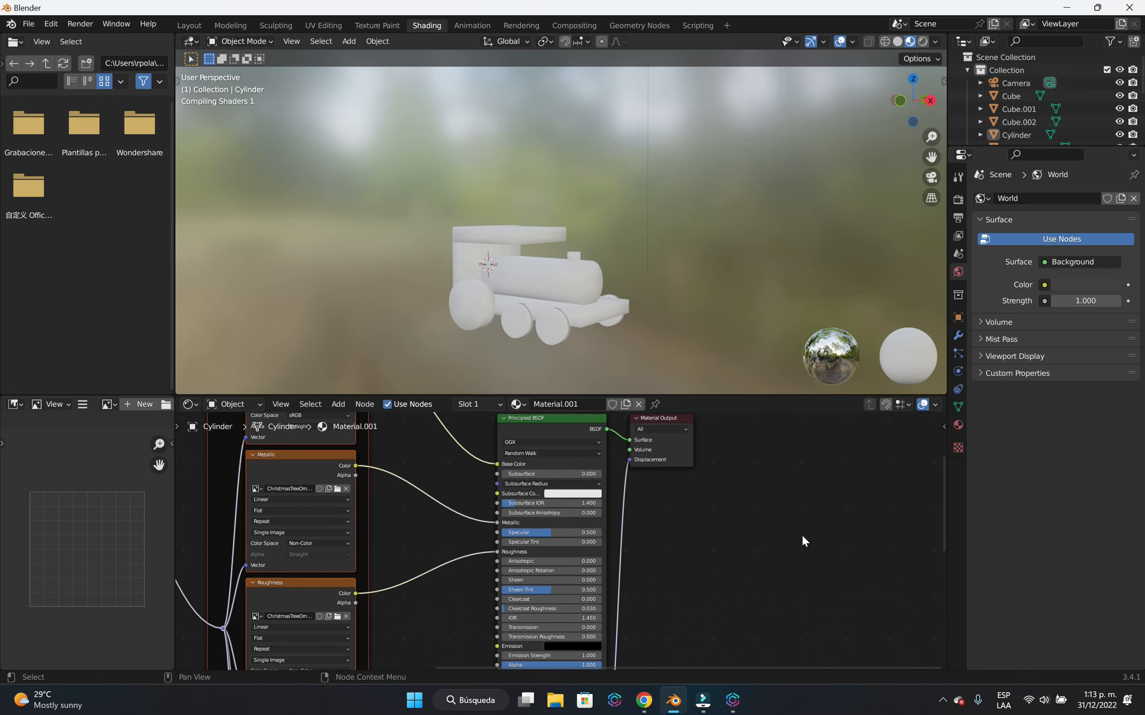
pyautogui.scroll(-3, 658, 561)
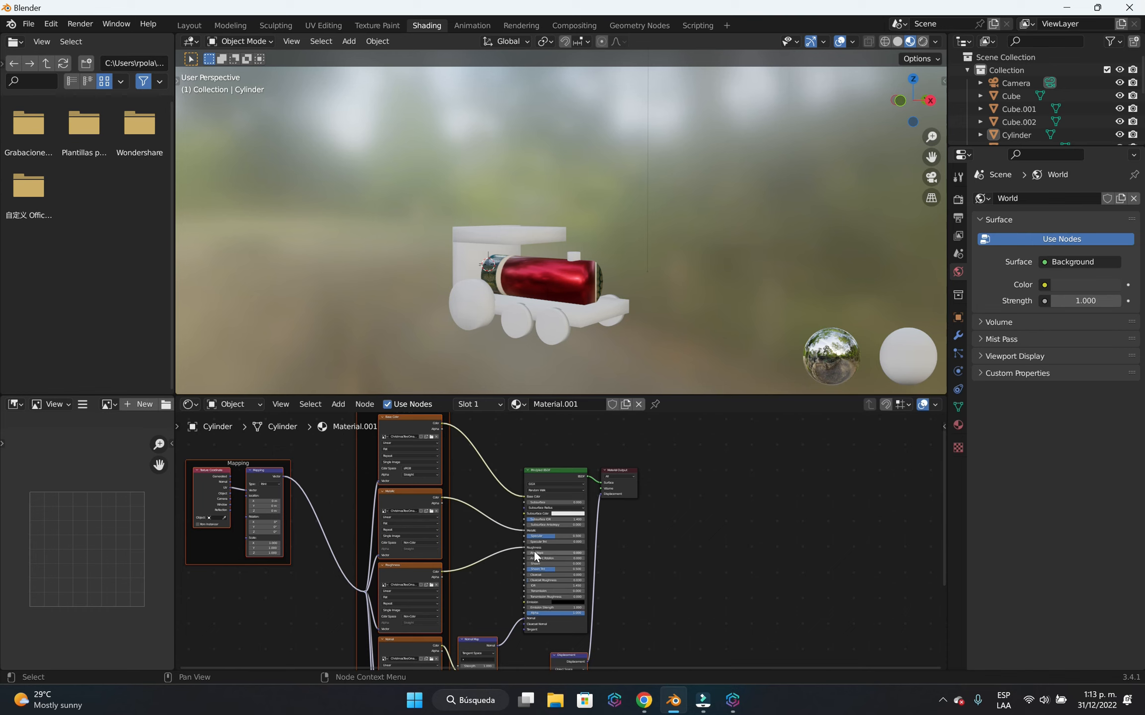
pyautogui.moveTo(499, 546); pyautogui.dragTo(550, 545, button='middle')
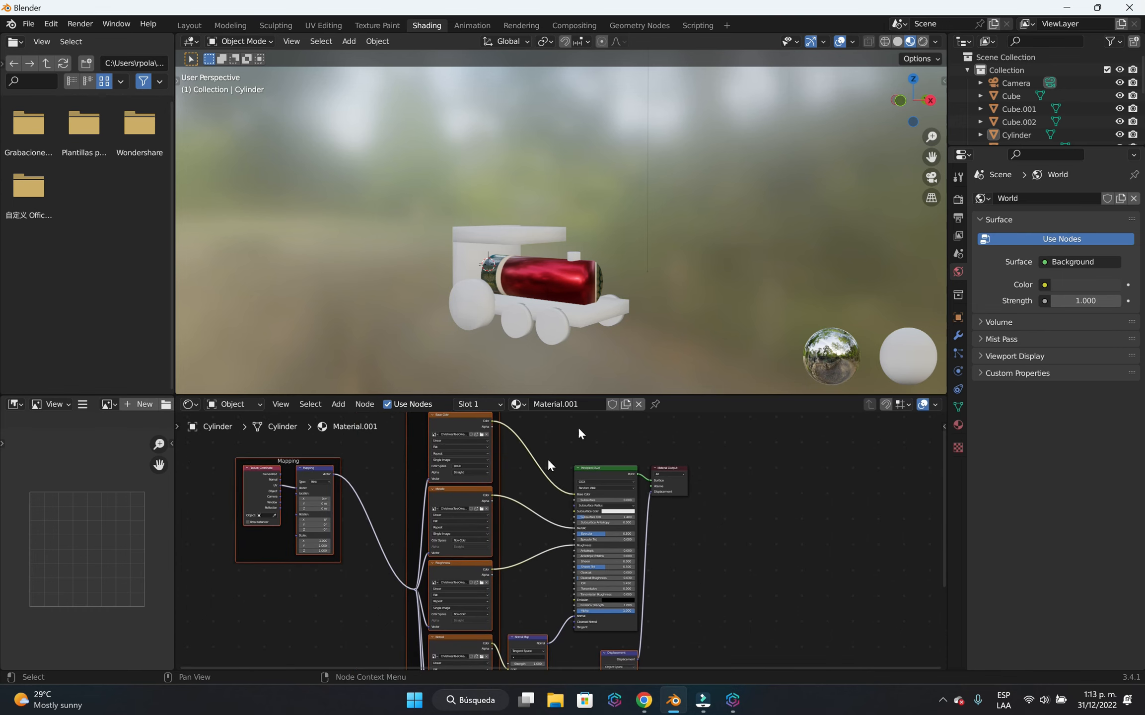
# Rename the boiler cylinder's material as "color tambor".
pyautogui.moveTo(591, 348)
pyautogui.mouseDown(button='middle')
pyautogui.moveTo(619, 293)
pyautogui.moveTo(610, 308)
pyautogui.moveTo(461, 318)
pyautogui.moveTo(574, 333)
pyautogui.moveTo(576, 358)
pyautogui.mouseUp(button='middle')
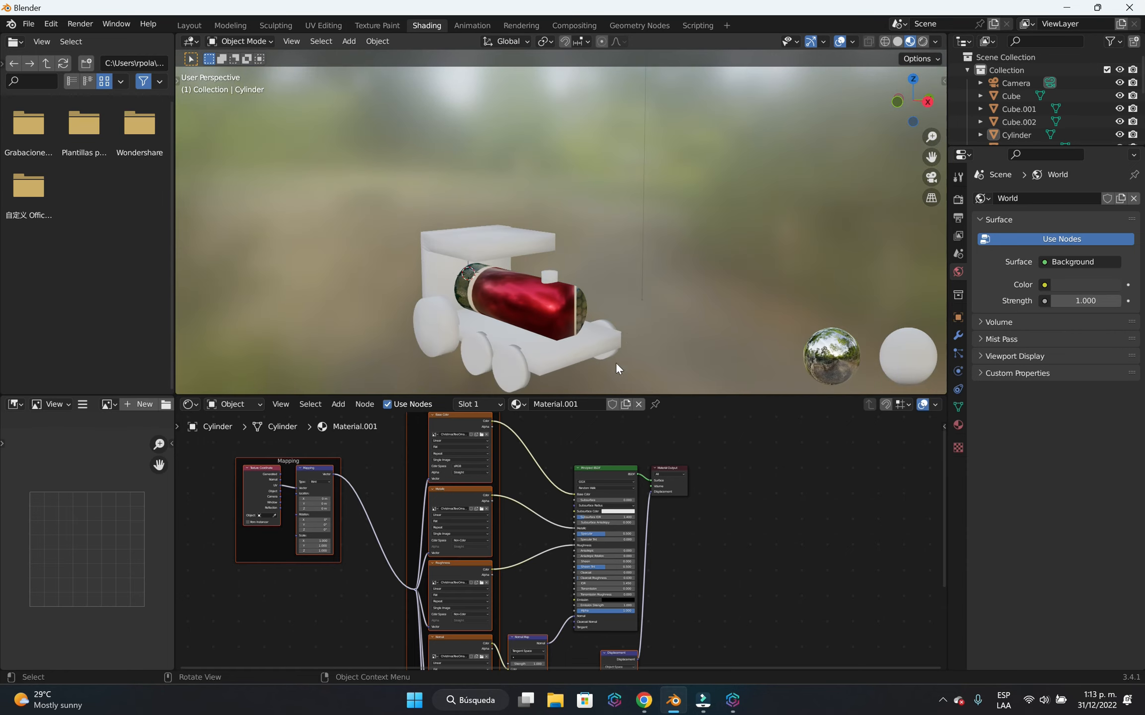
pyautogui.click(580, 406)
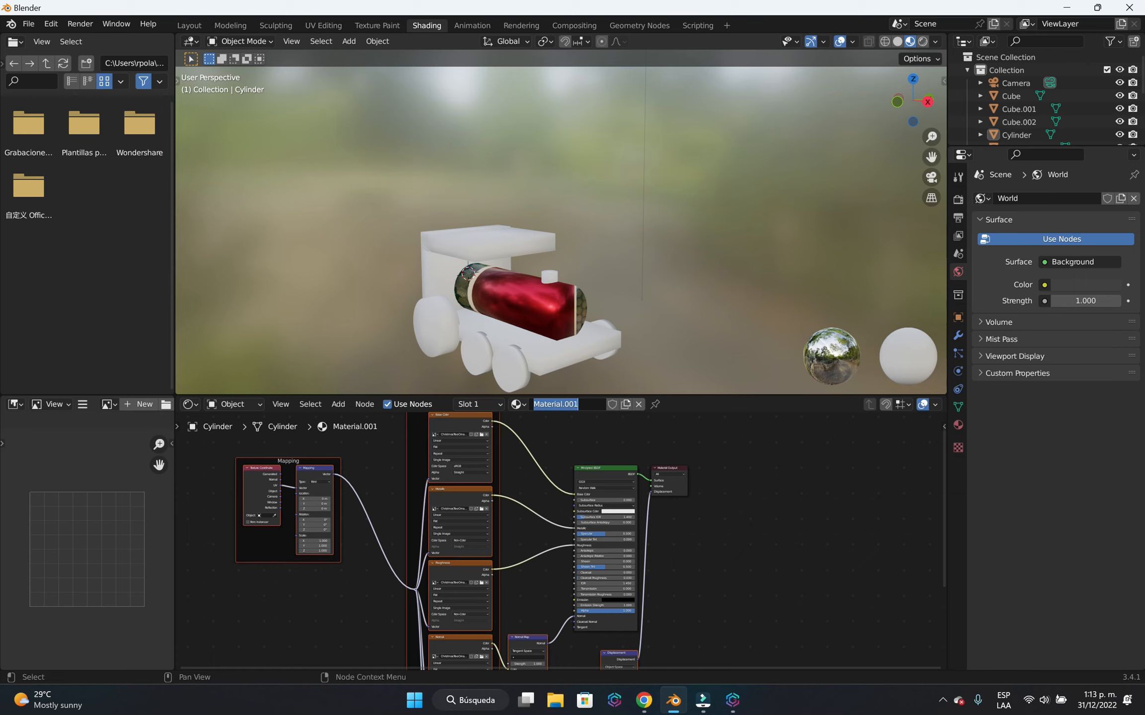
pyautogui.write('color tambor')
pyautogui.press('Return')
# Add a new material named "esqueteto" to the locomotive's cab roof.
pyautogui.moveTo(640, 328); pyautogui.dragTo(531, 265, button='middle')
pyautogui.click(495, 237)
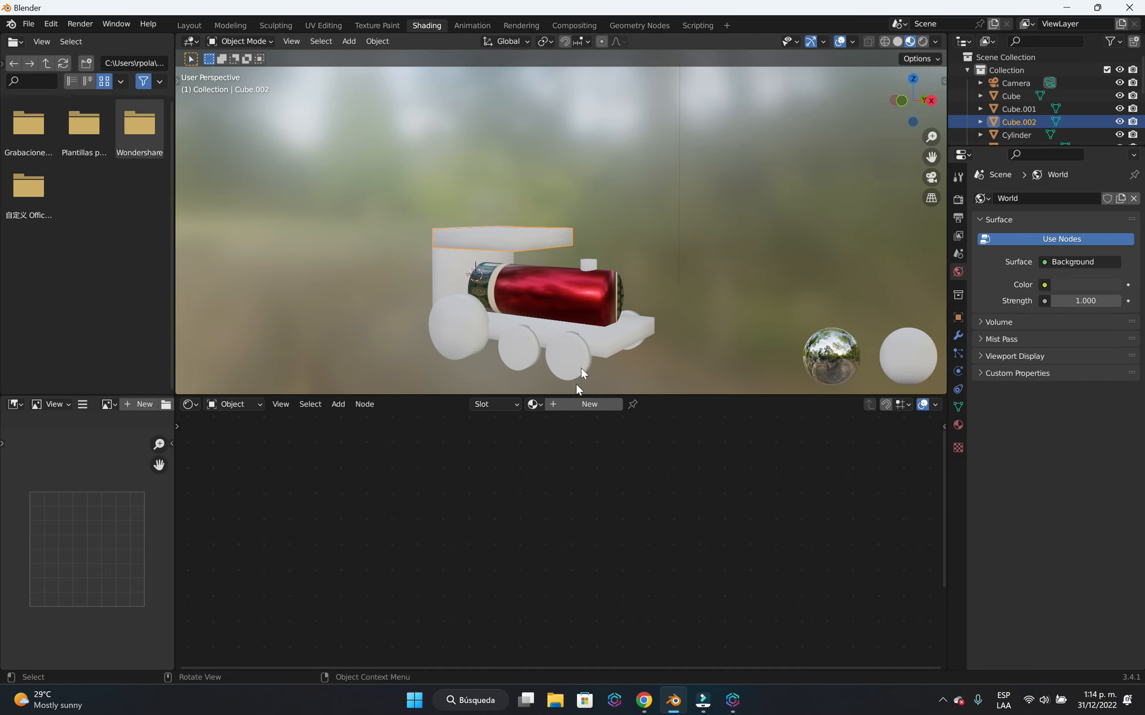
pyautogui.click(589, 405)
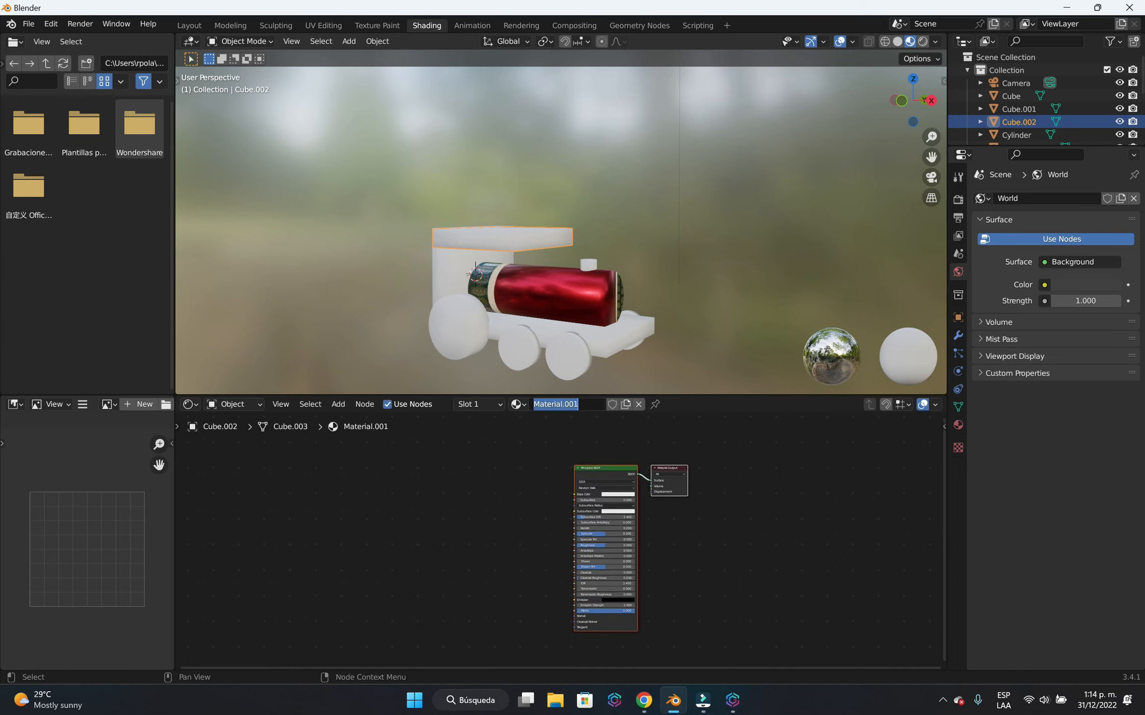
pyautogui.write('esquett')
pyautogui.press('BackSpace')
pyautogui.write('eto')
pyautogui.press('Return')
# Use Principled Texture Setup to load the Roughness through Color maps from D:\blender\ANIMACION\TEXTURAS\ChristmasTreeOrnament012_1K-PNG into the roof's esqueteto material.
pyautogui.scroll(2, 679, 462)
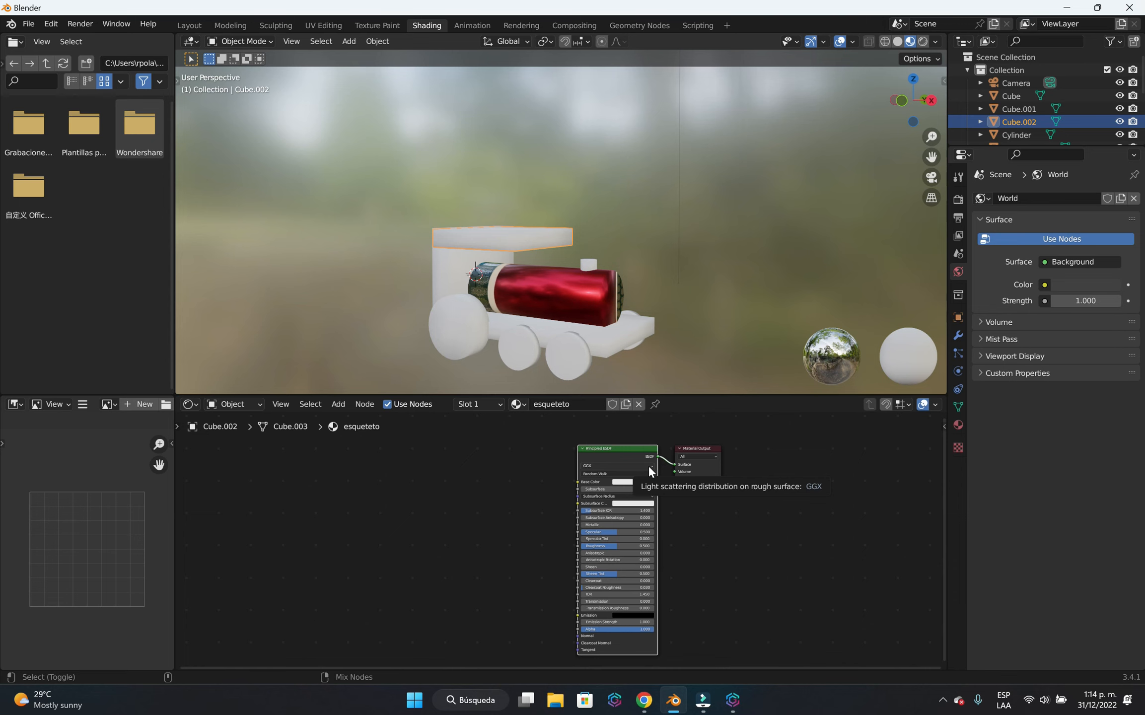
pyautogui.hotkey('ctrl', 'shift', 't')
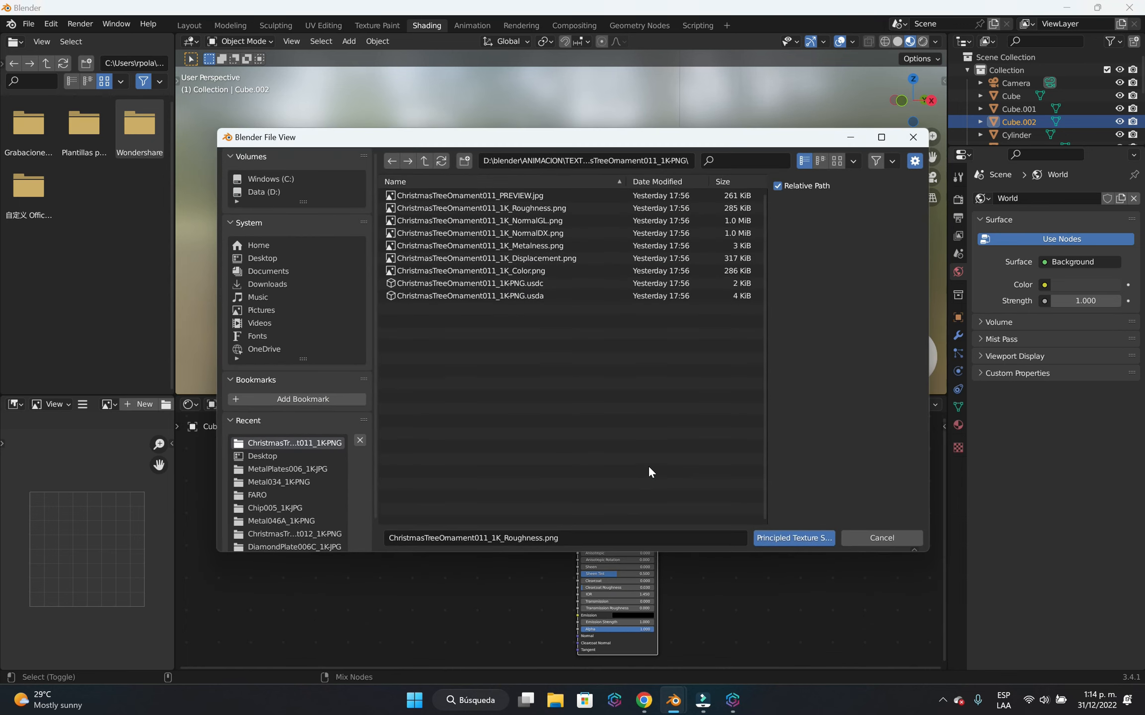
pyautogui.click(295, 190)
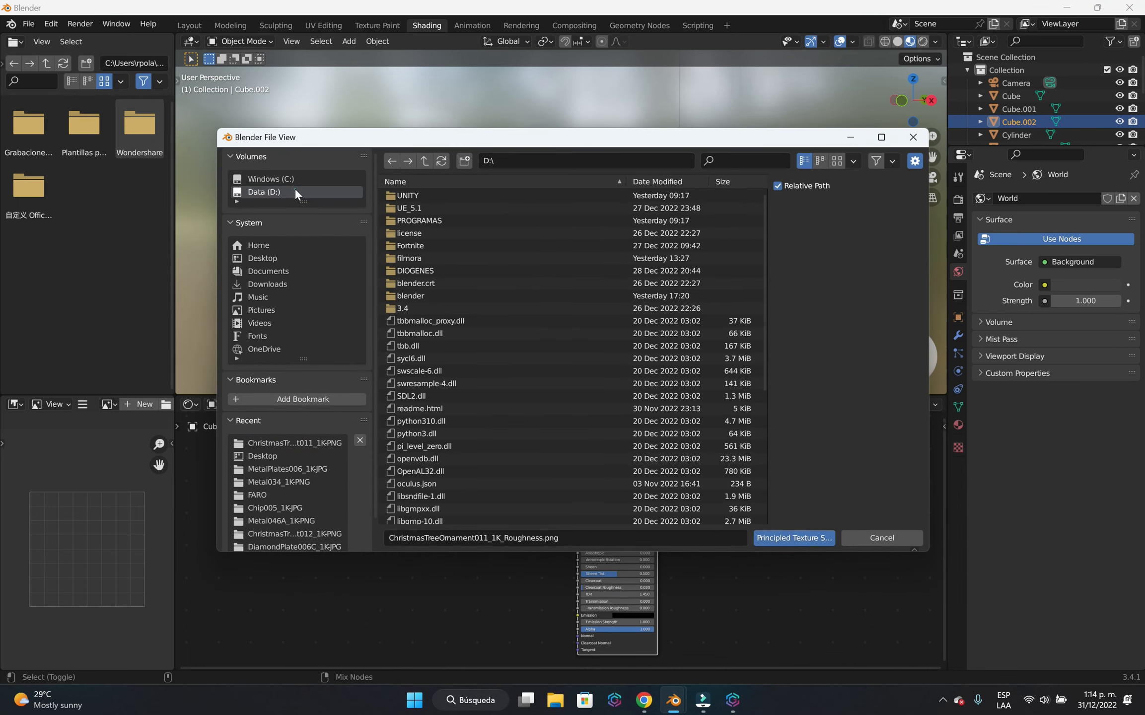
pyautogui.click(427, 292)
pyautogui.doubleClick(445, 243)
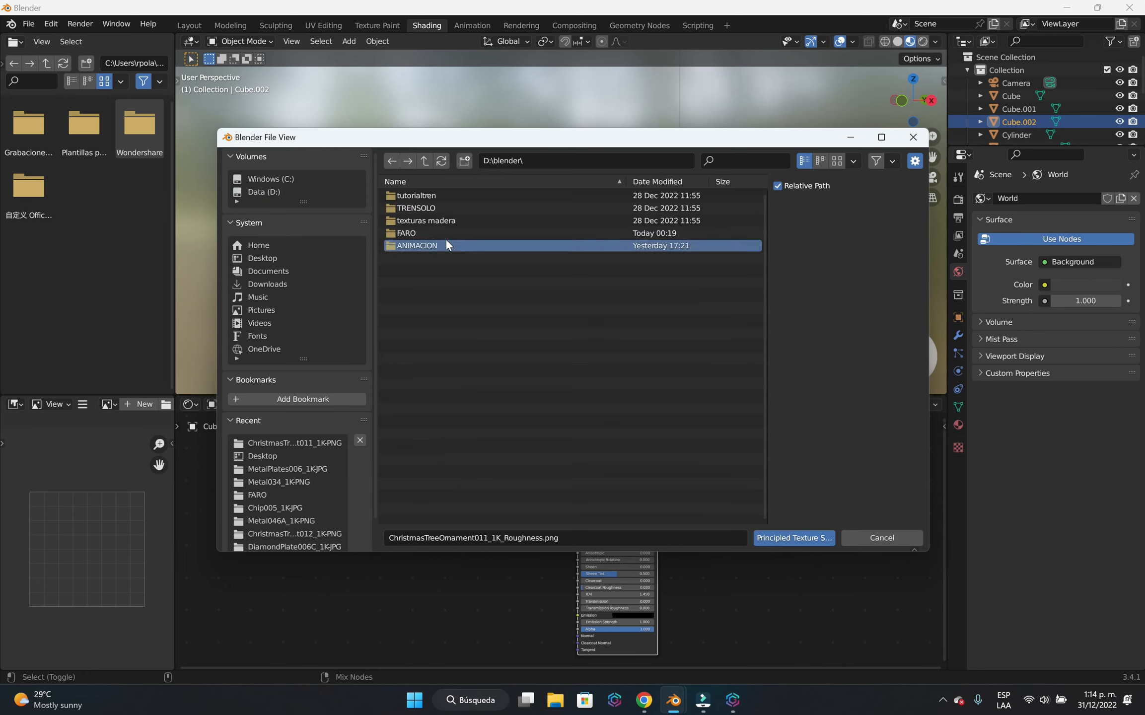
pyautogui.doubleClick(448, 196)
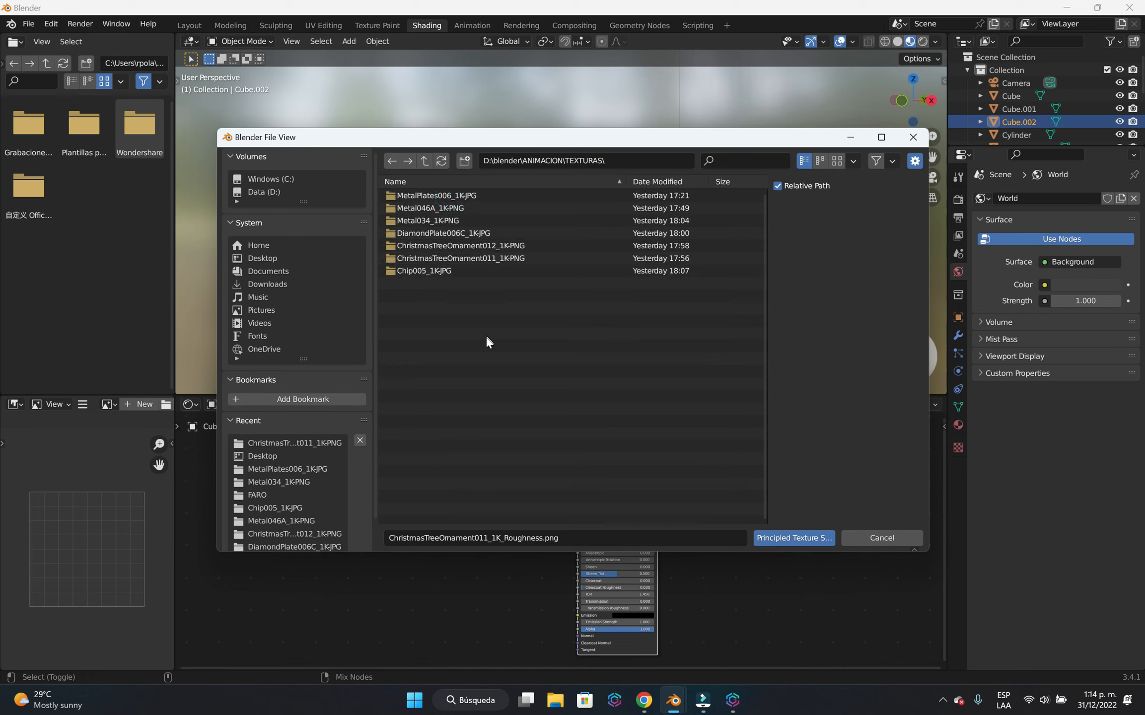
pyautogui.doubleClick(505, 246)
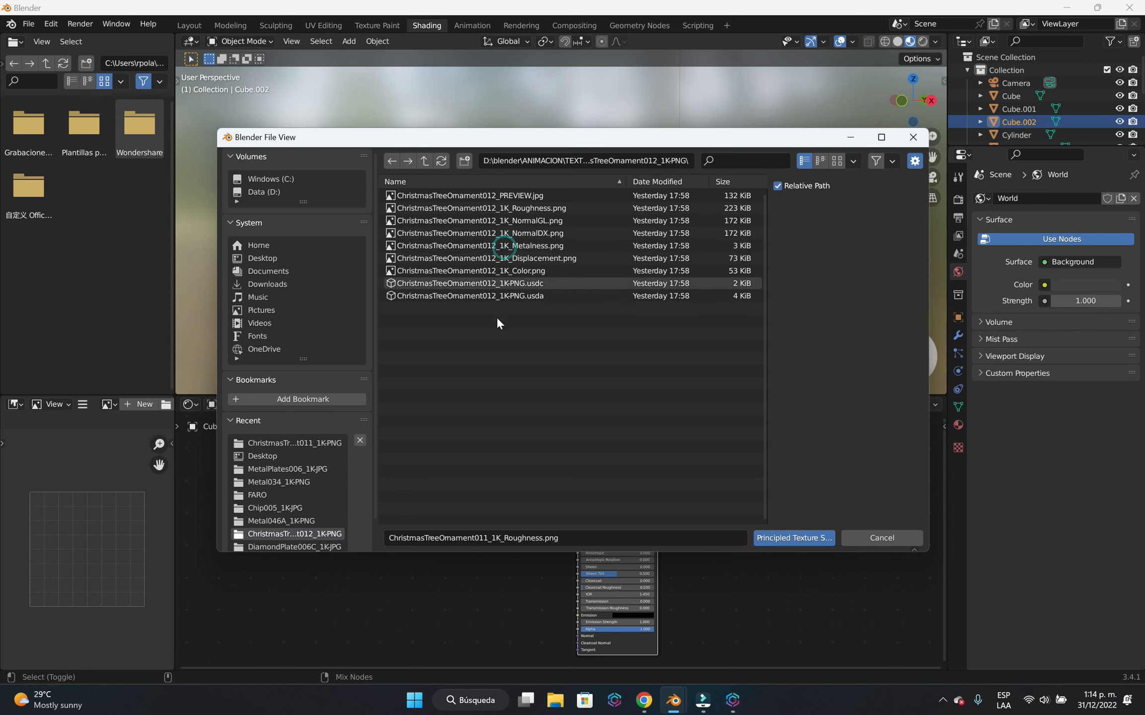
pyautogui.click(570, 208)
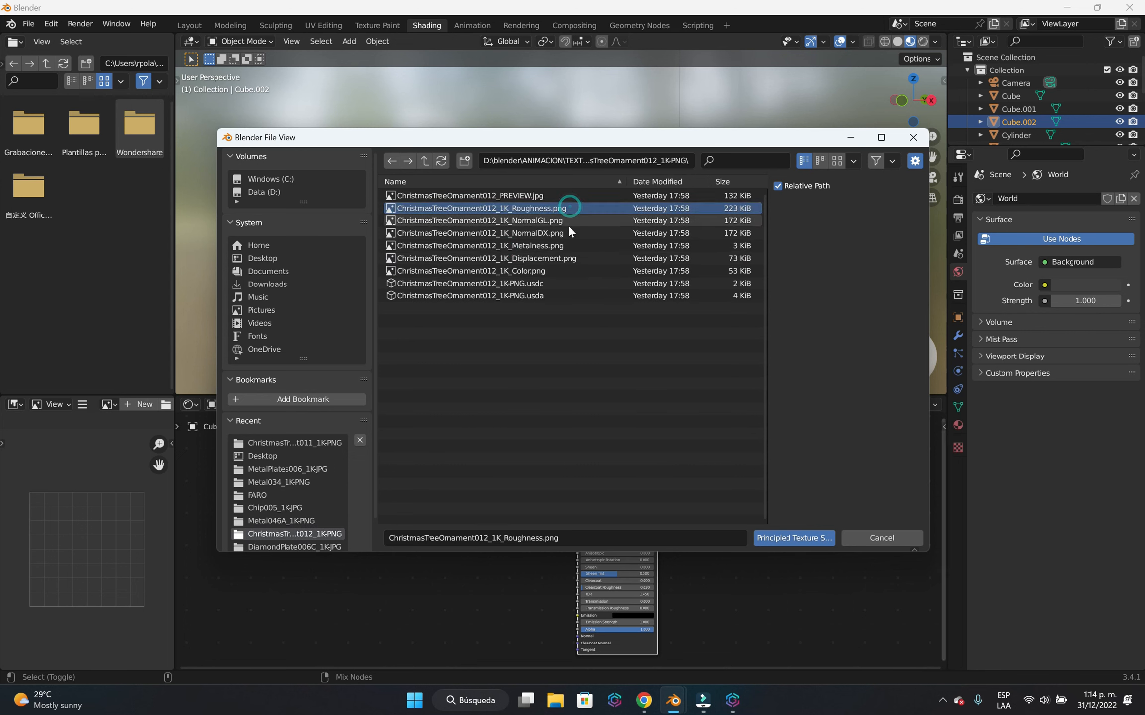
pyautogui.keyDown('shift'); pyautogui.click(546, 271); pyautogui.keyUp('shift')
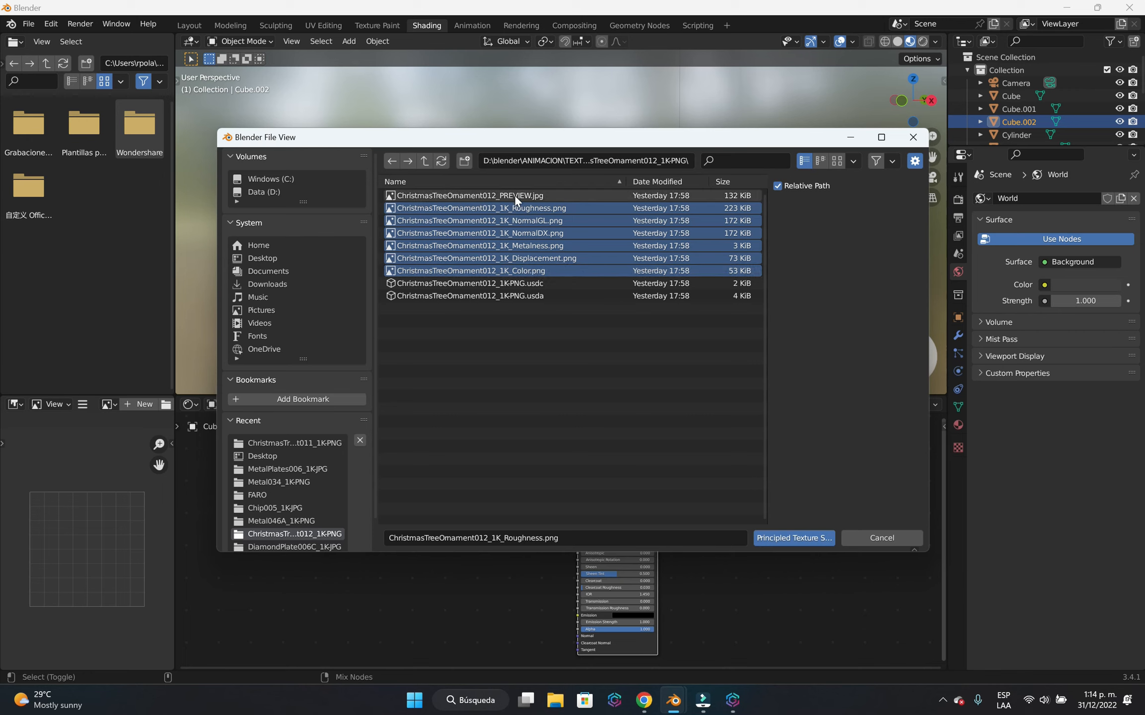
pyautogui.click(799, 538)
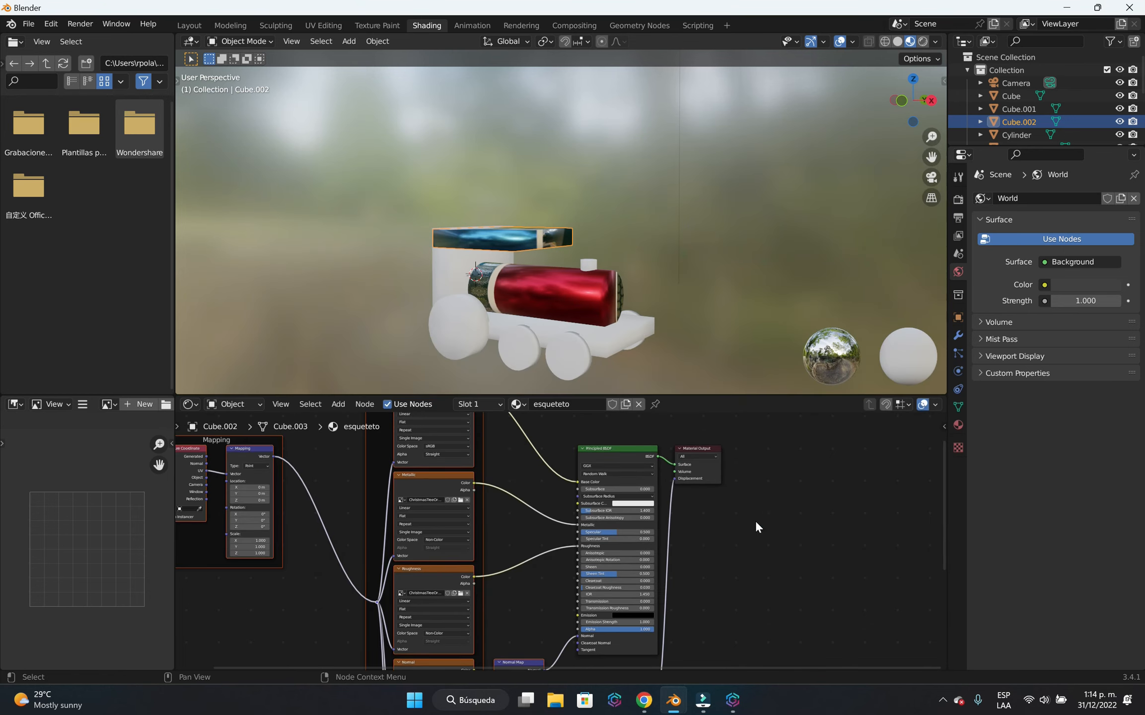
# Assign the existing esqueteto material to the cab body and to the chassis base under the boiler.
pyautogui.moveTo(705, 284)
pyautogui.mouseDown(button='middle')
pyautogui.moveTo(575, 277)
pyautogui.moveTo(228, 119)
pyautogui.moveTo(307, 142)
pyautogui.moveTo(613, 291)
pyautogui.moveTo(689, 298)
pyautogui.moveTo(696, 277)
pyautogui.mouseUp(button='middle')
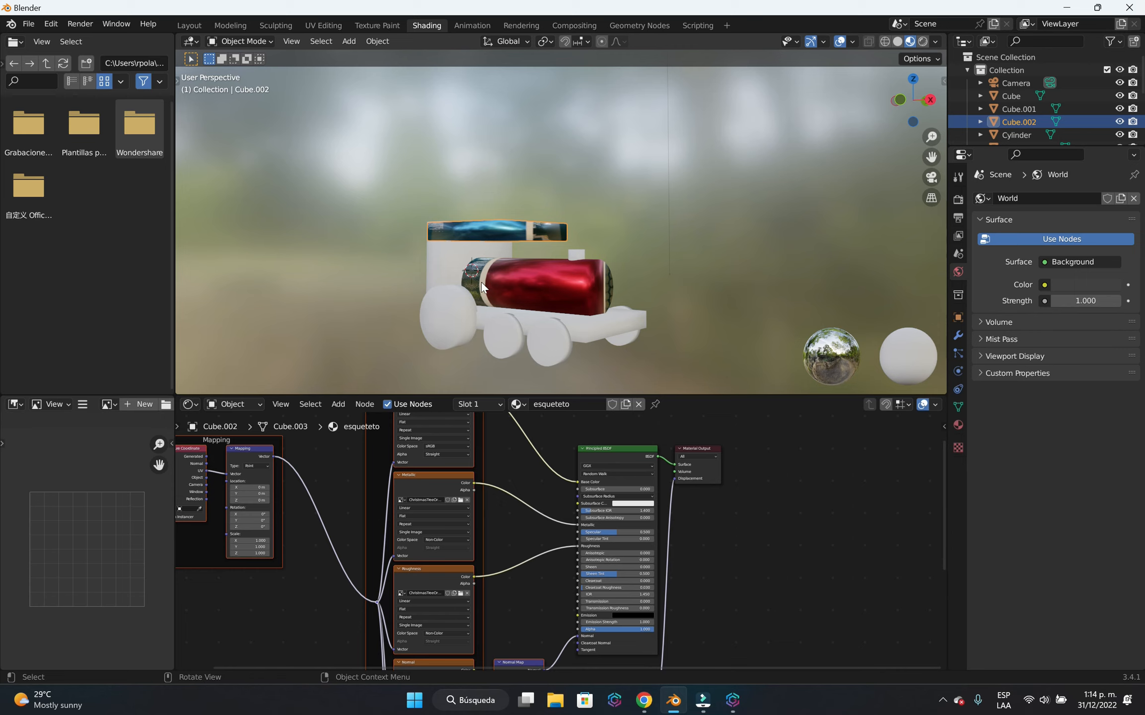
pyautogui.click(446, 267)
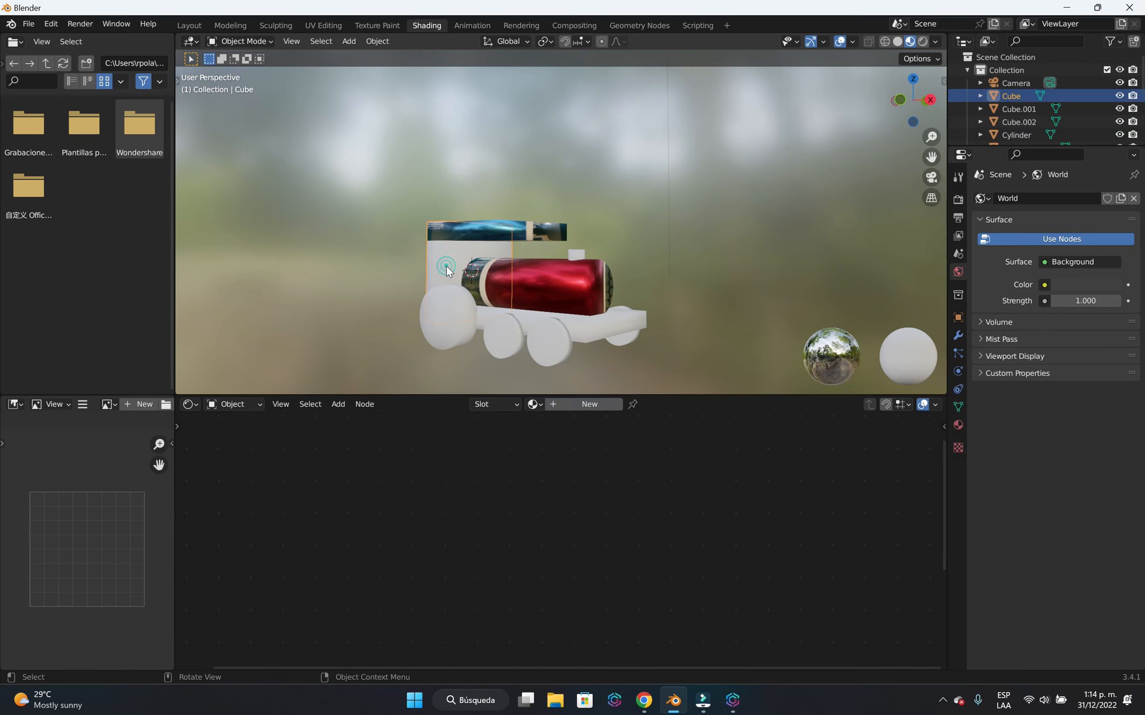
pyautogui.click(535, 404)
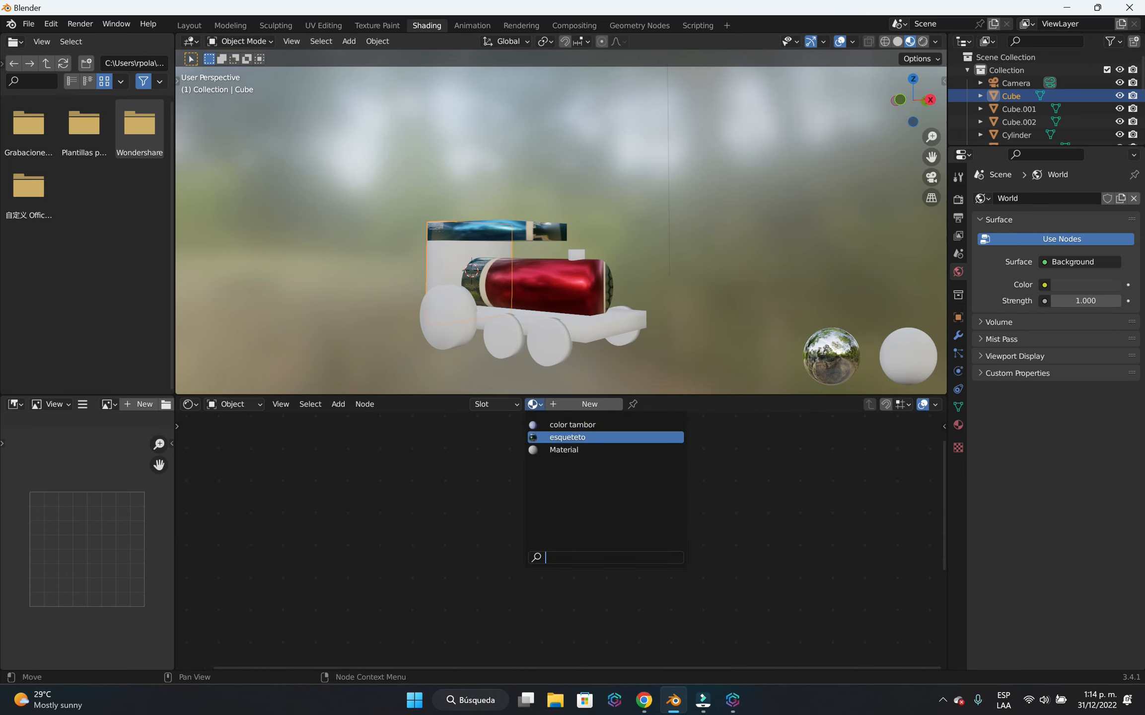
pyautogui.click(565, 437)
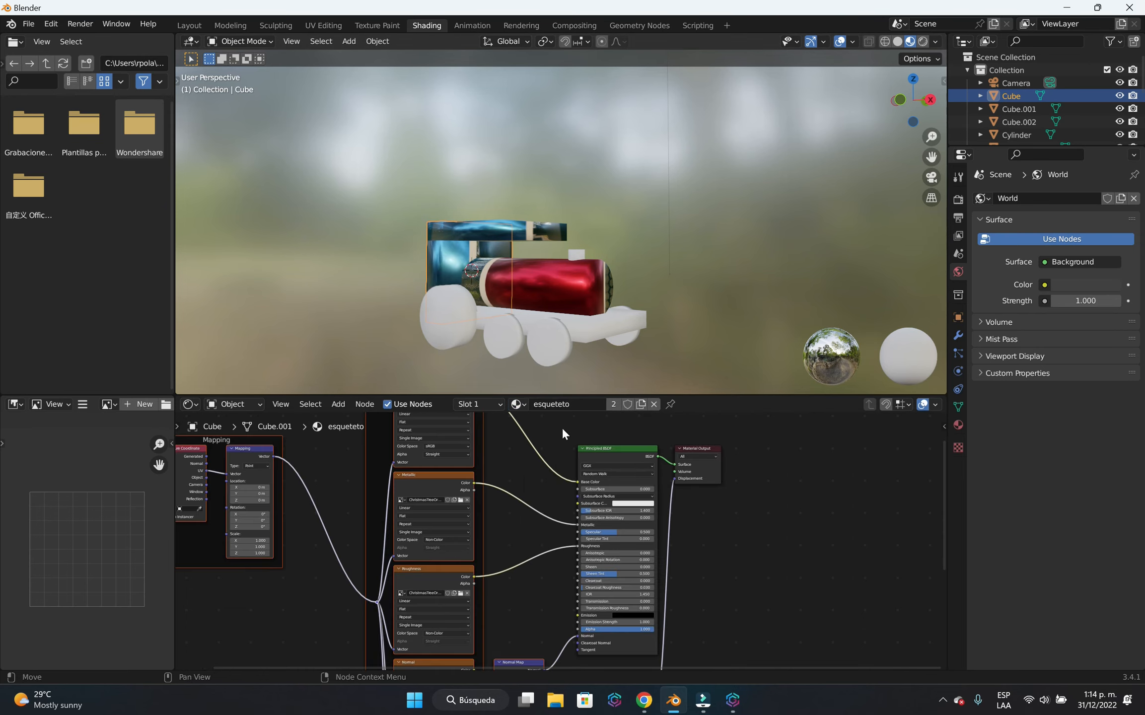
pyautogui.click(594, 338)
pyautogui.click(536, 405)
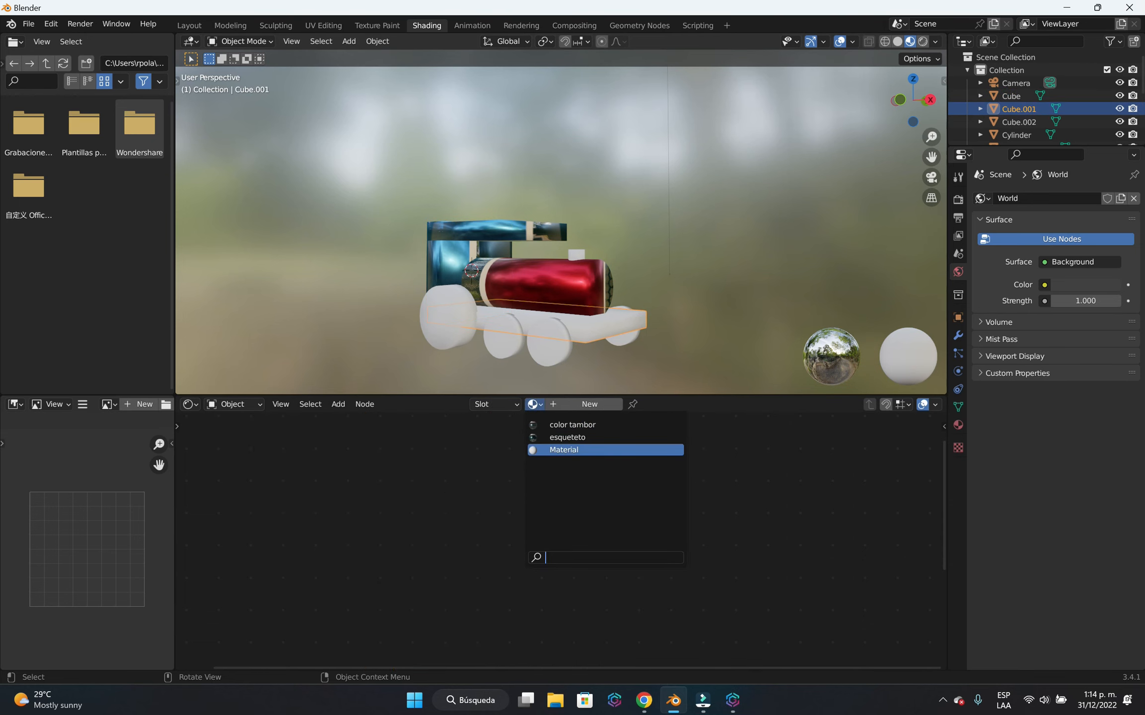
pyautogui.click(583, 439)
pyautogui.moveTo(643, 224); pyautogui.dragTo(741, 235, button='middle')
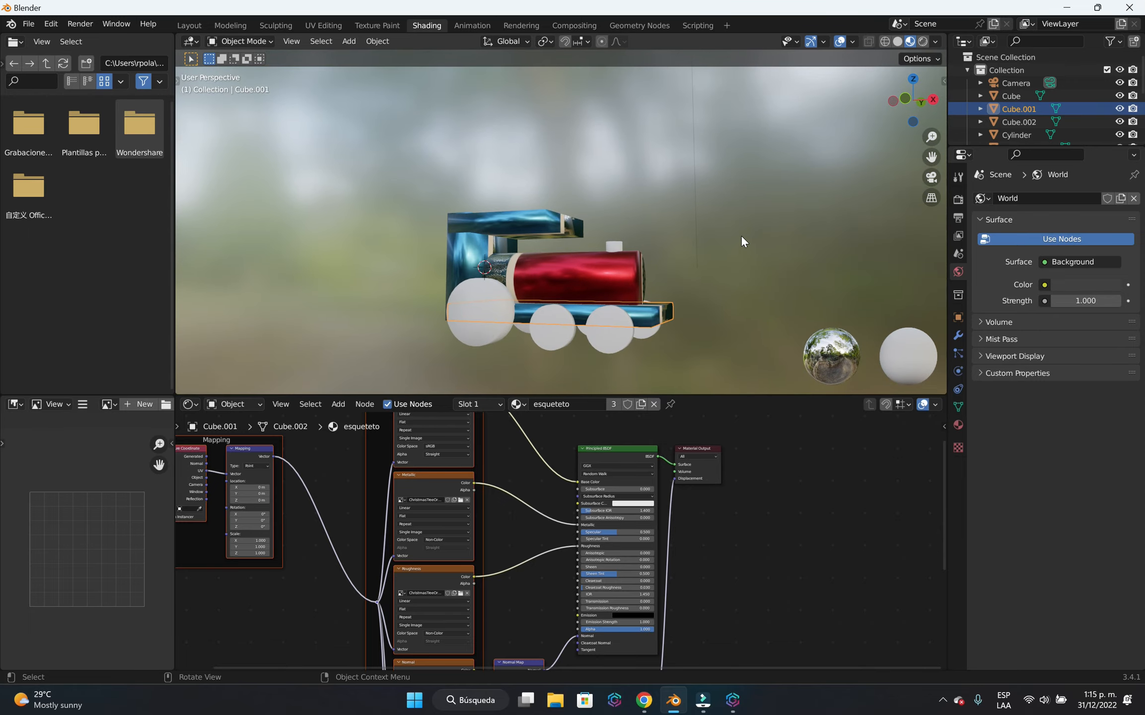
# Add a new material named "ruedas" to one of the small front wheels.
pyautogui.moveTo(741, 298); pyautogui.dragTo(677, 279, button='middle')
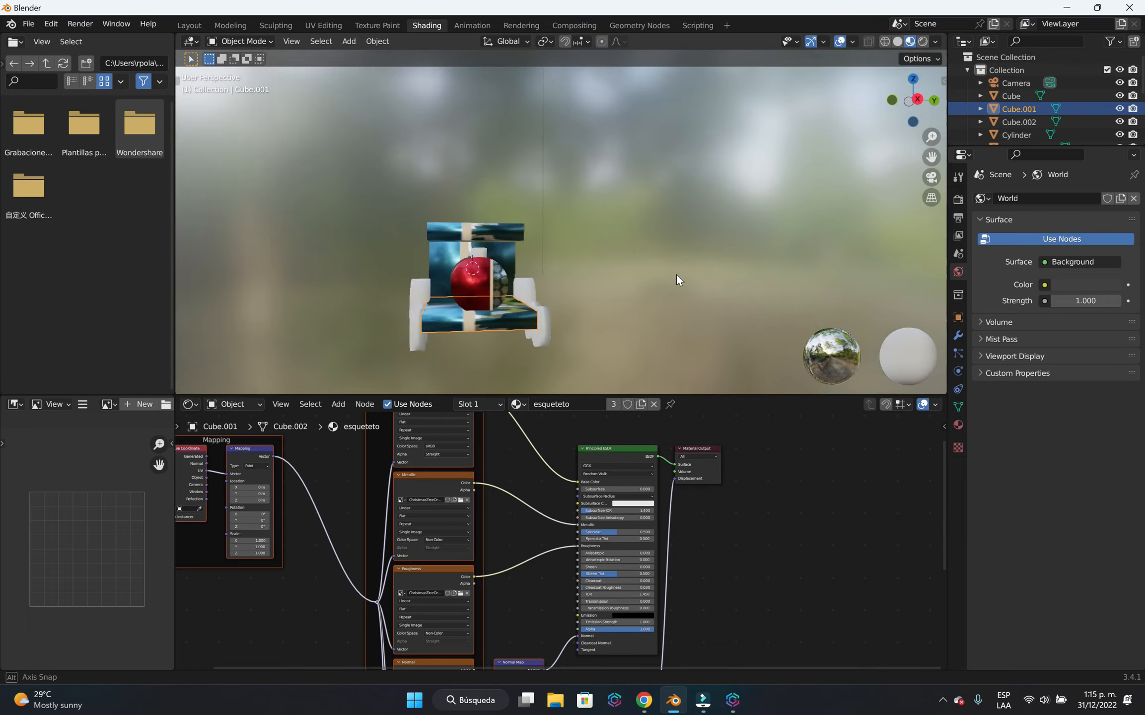
pyautogui.scroll(2, 493, 337)
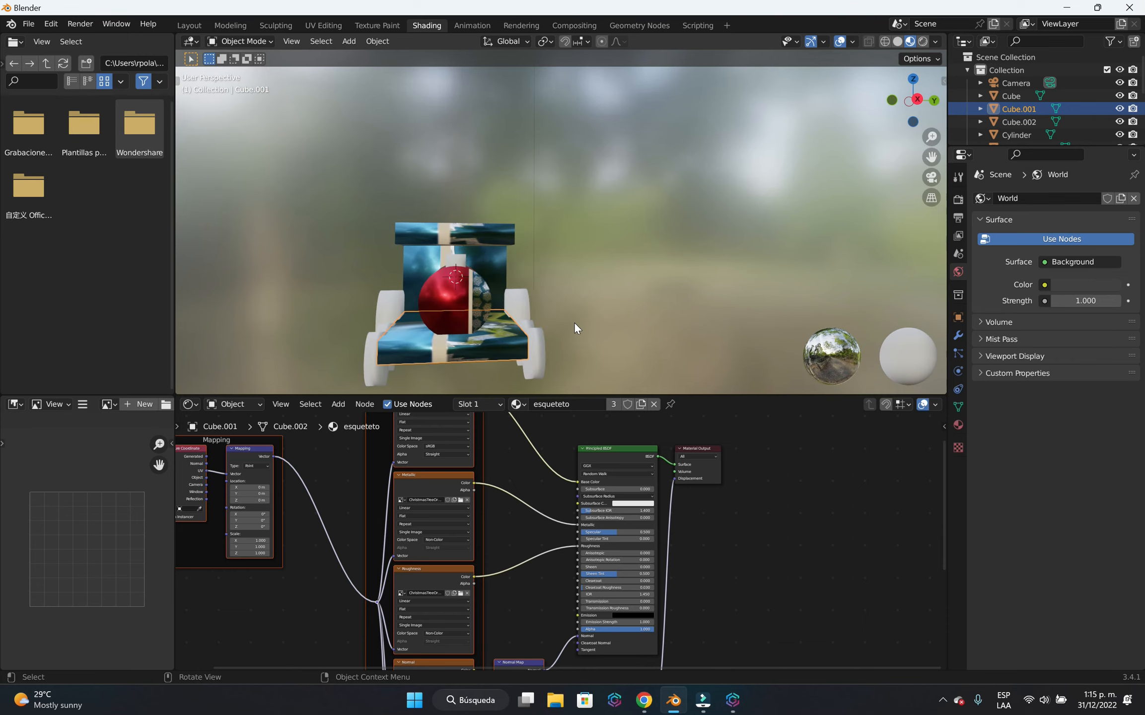
pyautogui.click(534, 354)
pyautogui.moveTo(630, 308); pyautogui.dragTo(621, 299, button='middle')
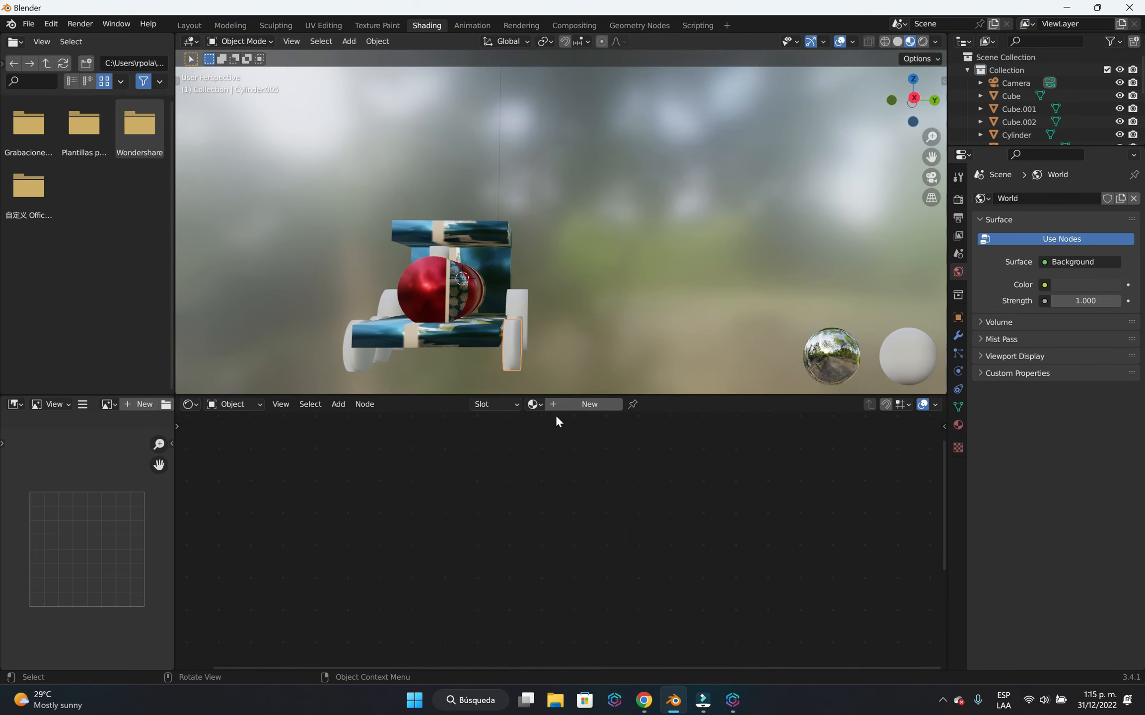
pyautogui.click(568, 406)
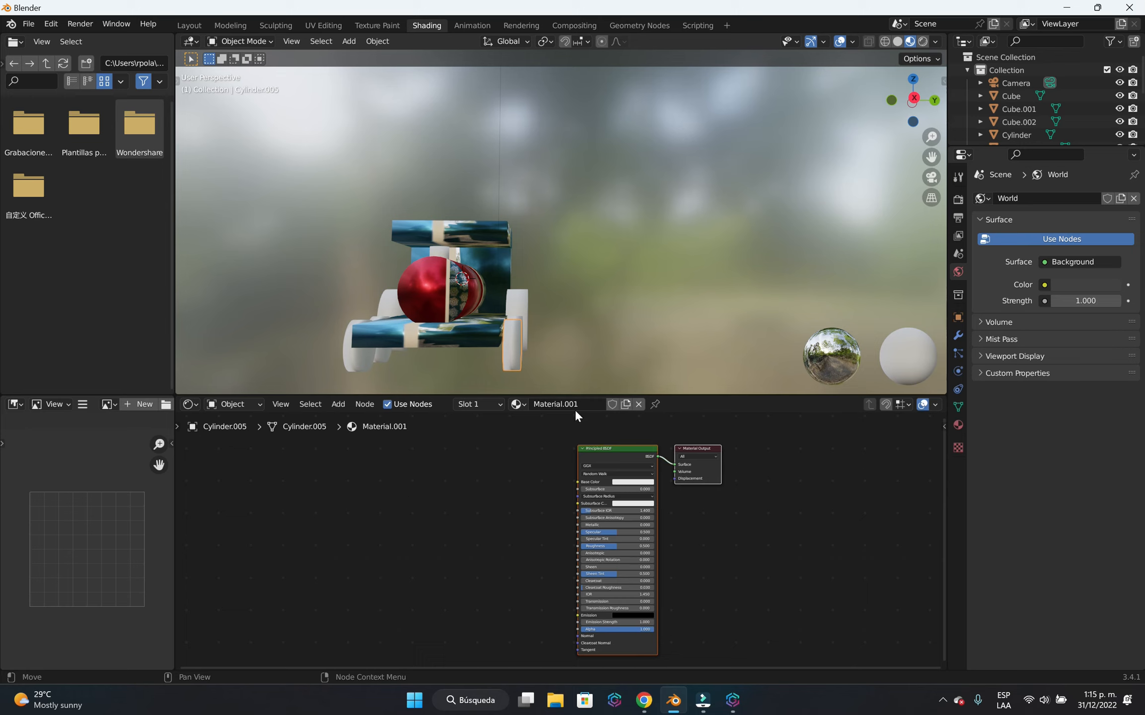
pyautogui.doubleClick(575, 408)
pyautogui.write('ruedas')
pyautogui.press('Return')
# Use Principled Texture Setup to load the Roughness through Color maps from D:\blender\ANIMACION\TEXTURAS\Metal046A_1K-PNG into the wheel's ruedas material.
pyautogui.click(638, 457)
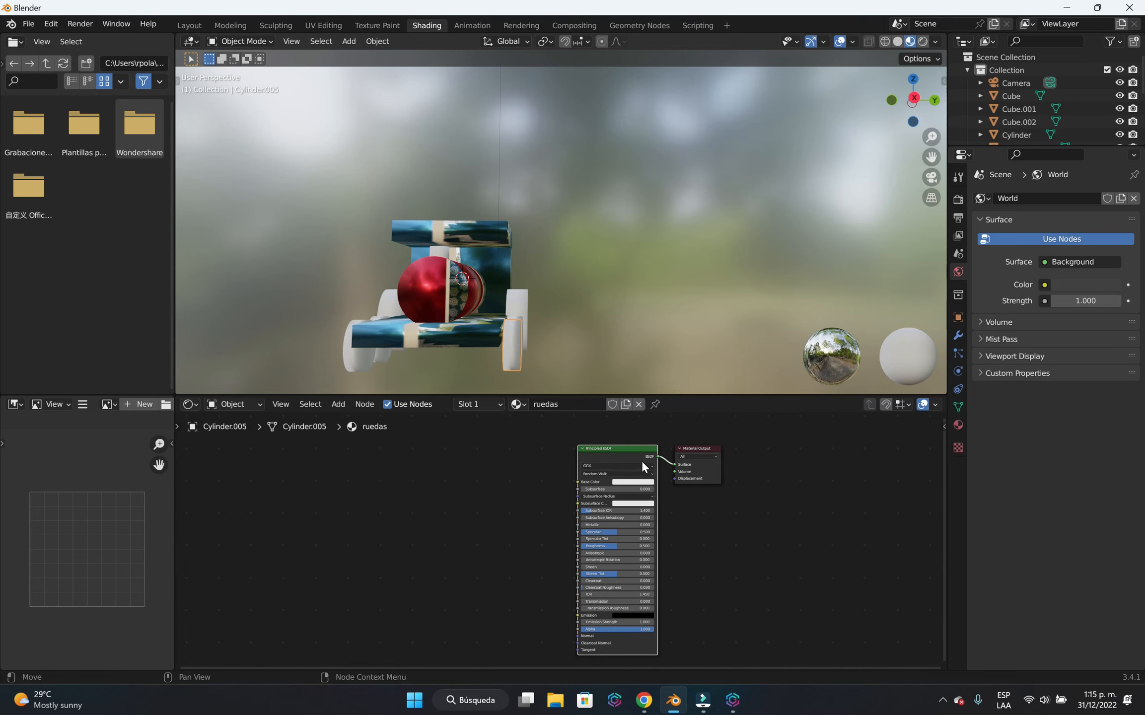
pyautogui.hotkey('ctrl', 'shift', 't')
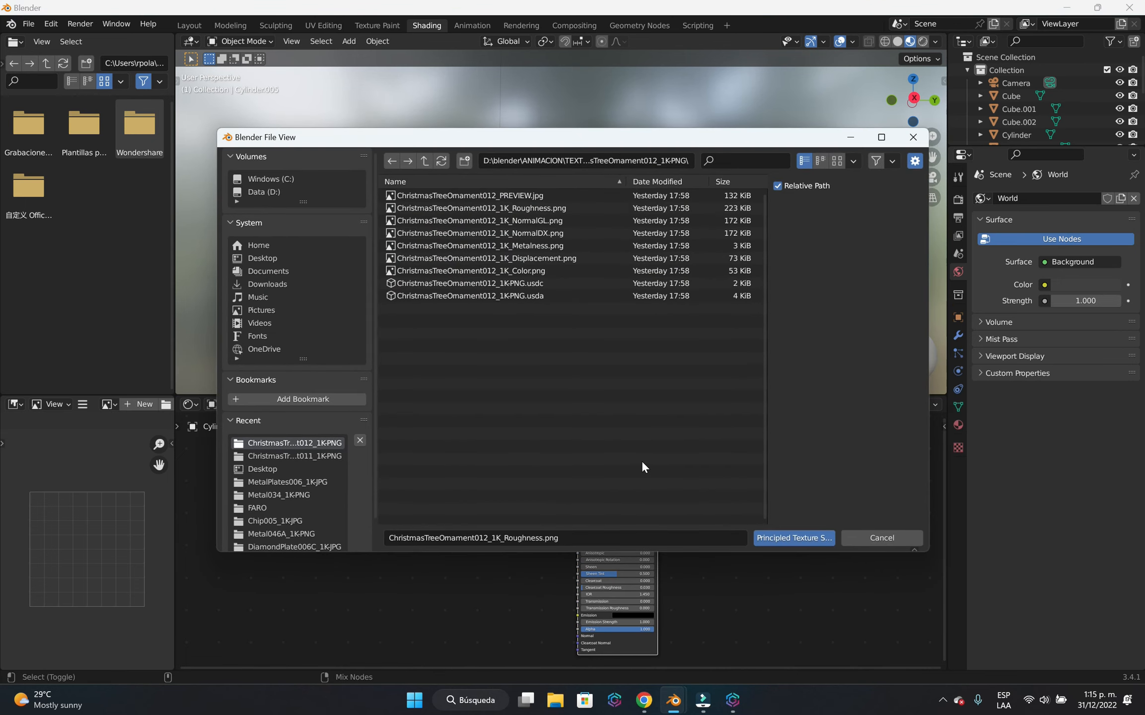
pyautogui.click(289, 193)
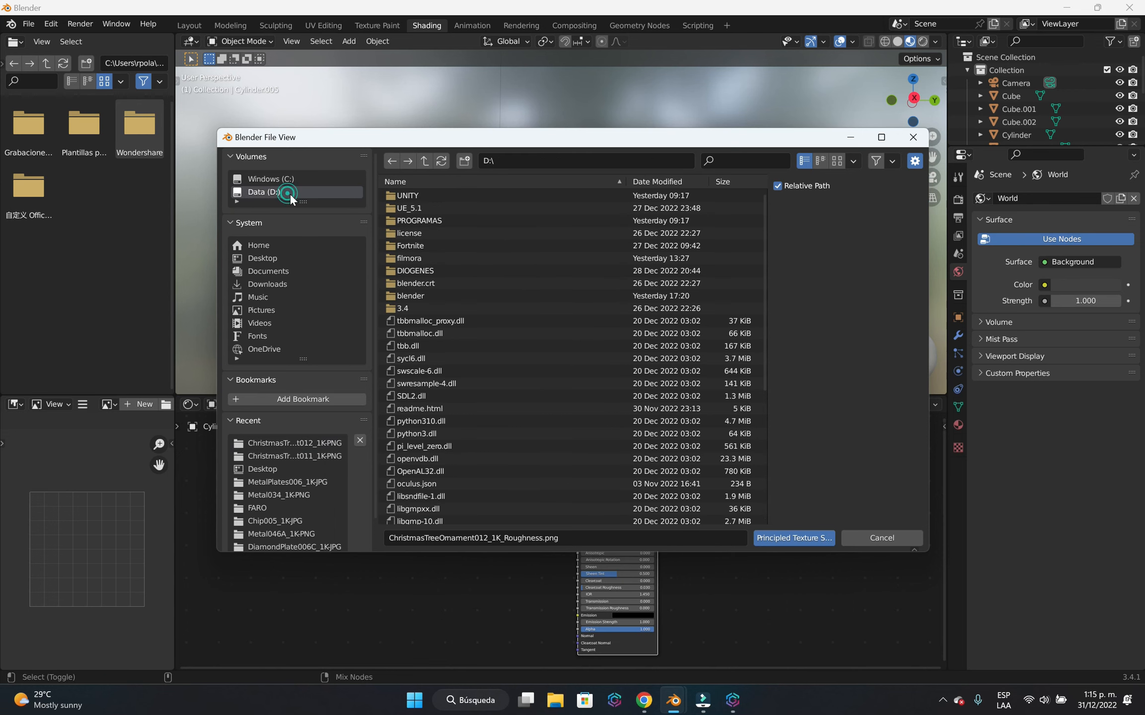
pyautogui.doubleClick(432, 293)
pyautogui.doubleClick(453, 246)
pyautogui.doubleClick(428, 196)
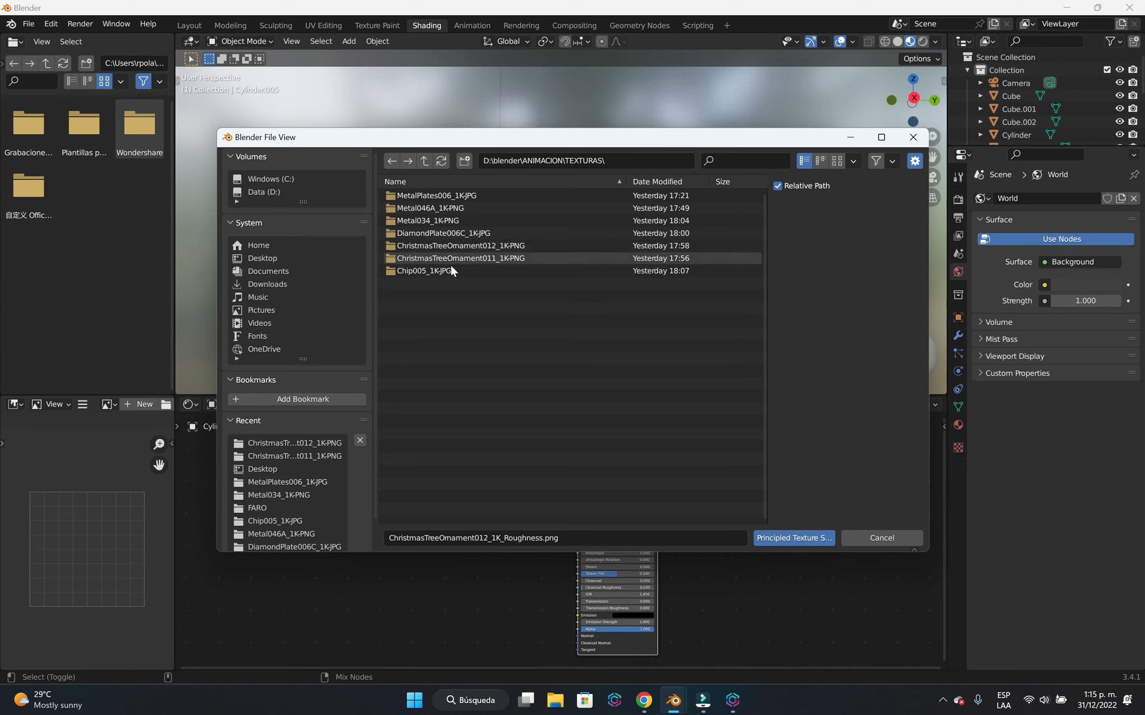
pyautogui.doubleClick(457, 209)
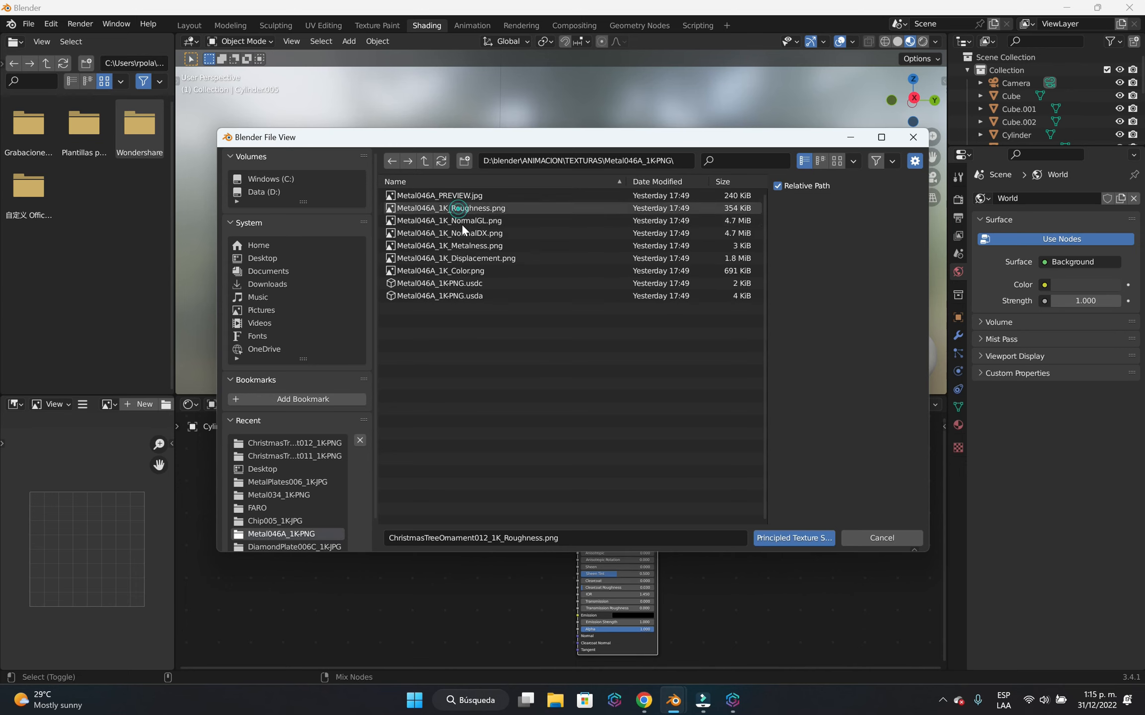
pyautogui.click(493, 209)
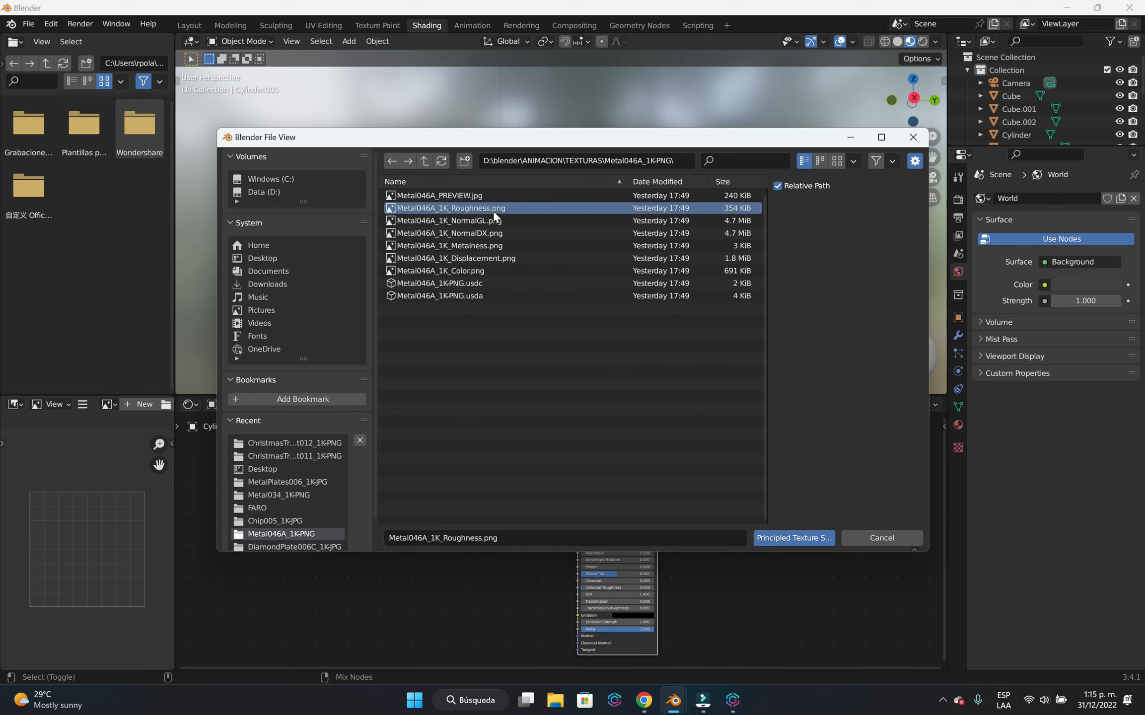
pyautogui.keyDown('shift'); pyautogui.click(487, 269); pyautogui.keyUp('shift')
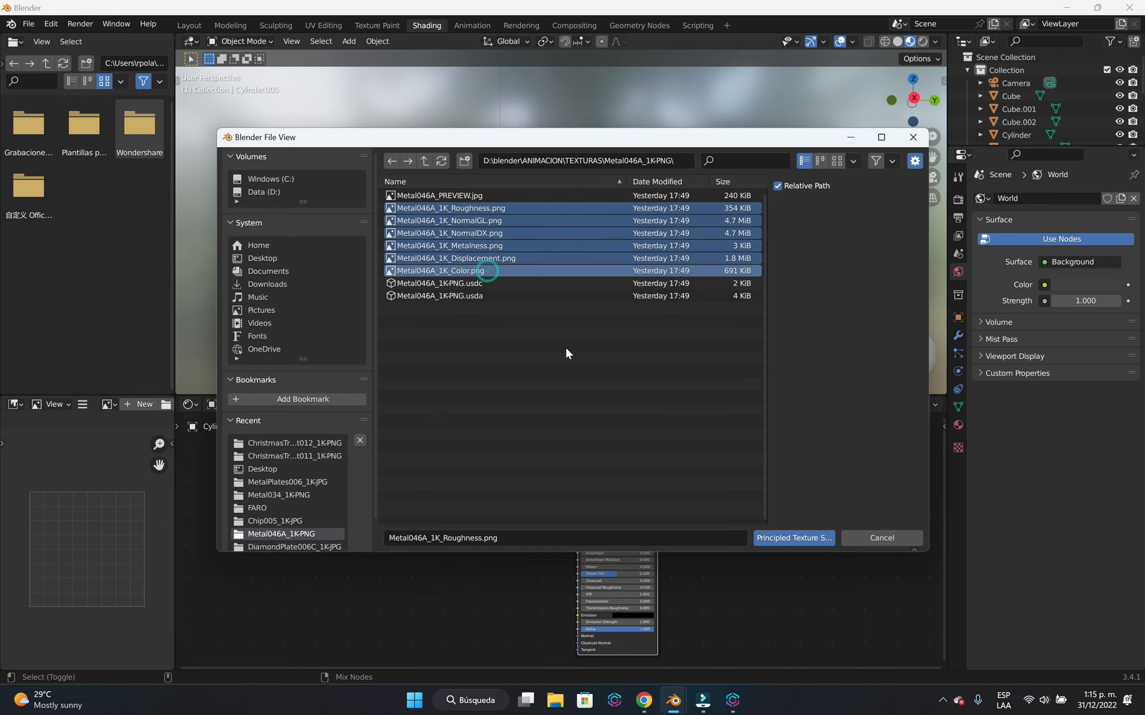
pyautogui.click(800, 539)
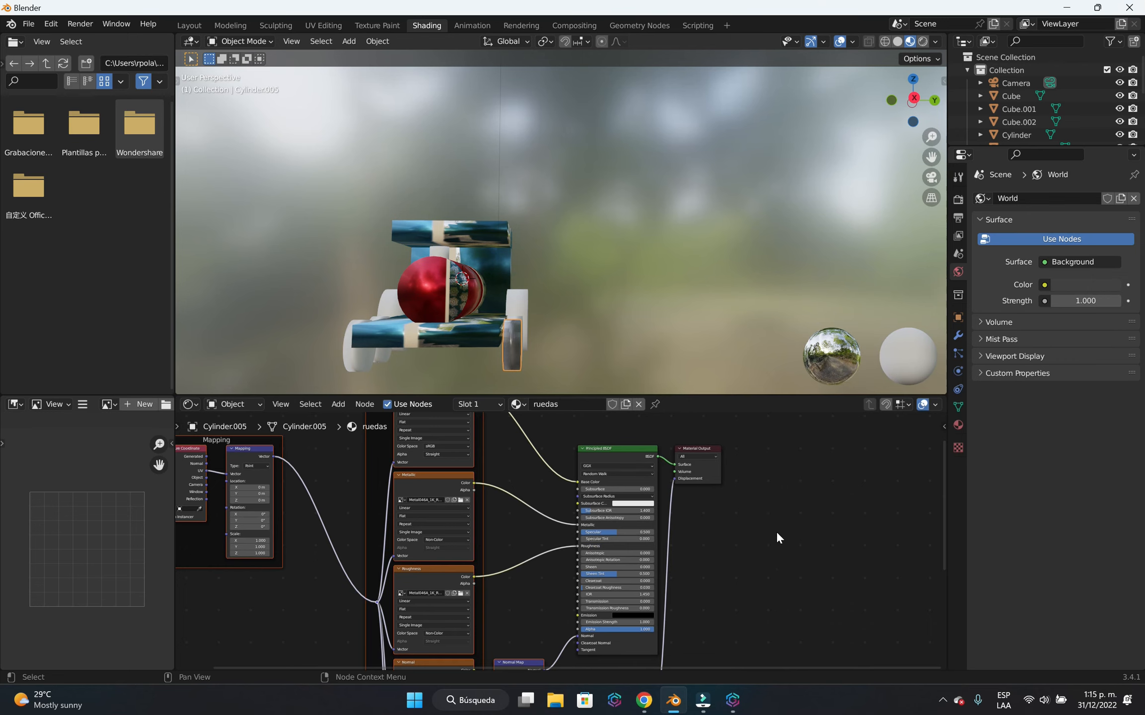
# Assign the existing ruedas material to the second small wheel and the large rear wheel on the same side of the locomotive.
pyautogui.moveTo(643, 327); pyautogui.dragTo(572, 329, button='middle')
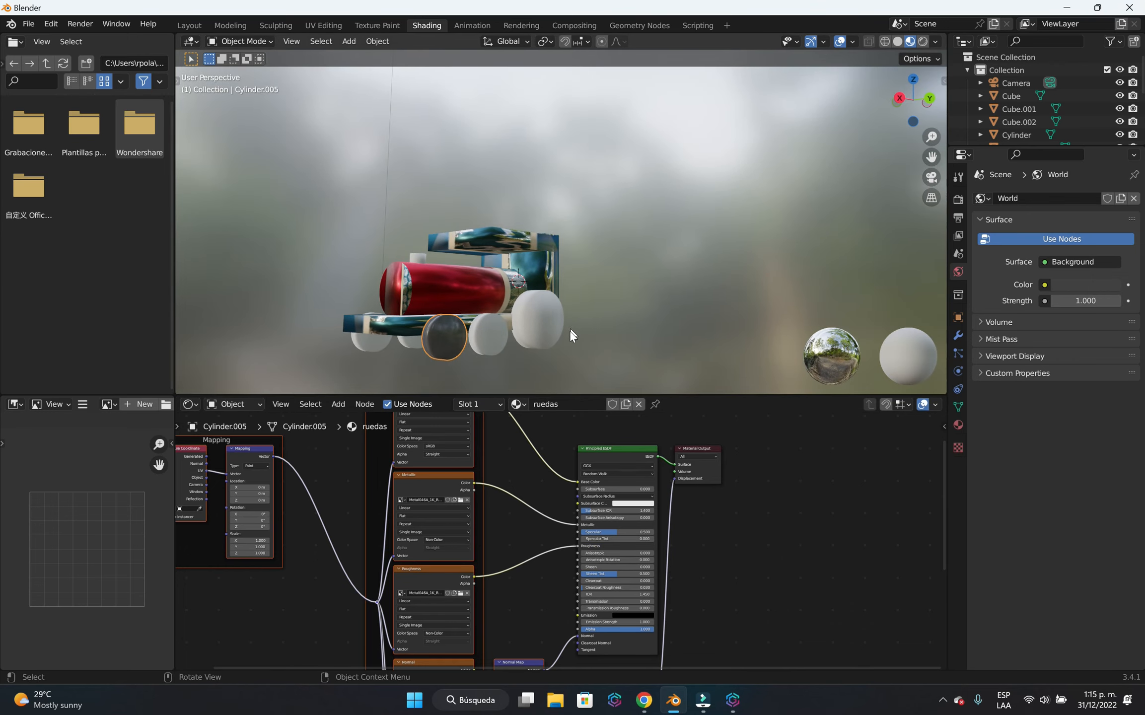
pyautogui.click(484, 343)
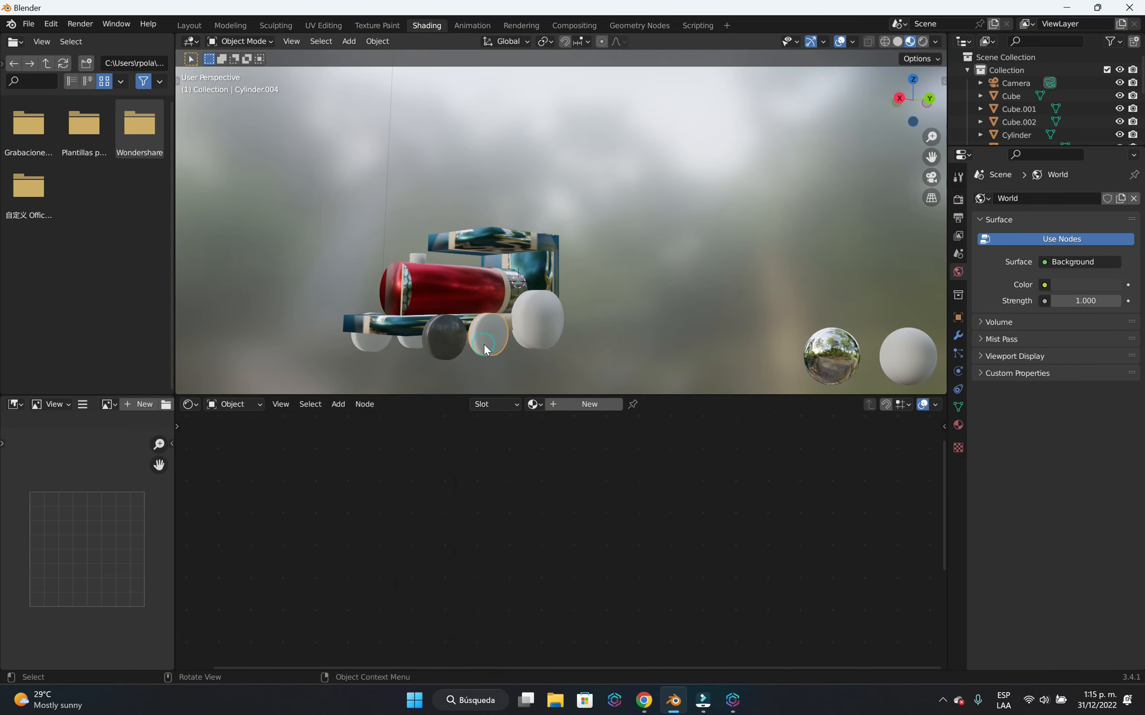
pyautogui.click(535, 403)
pyautogui.click(564, 461)
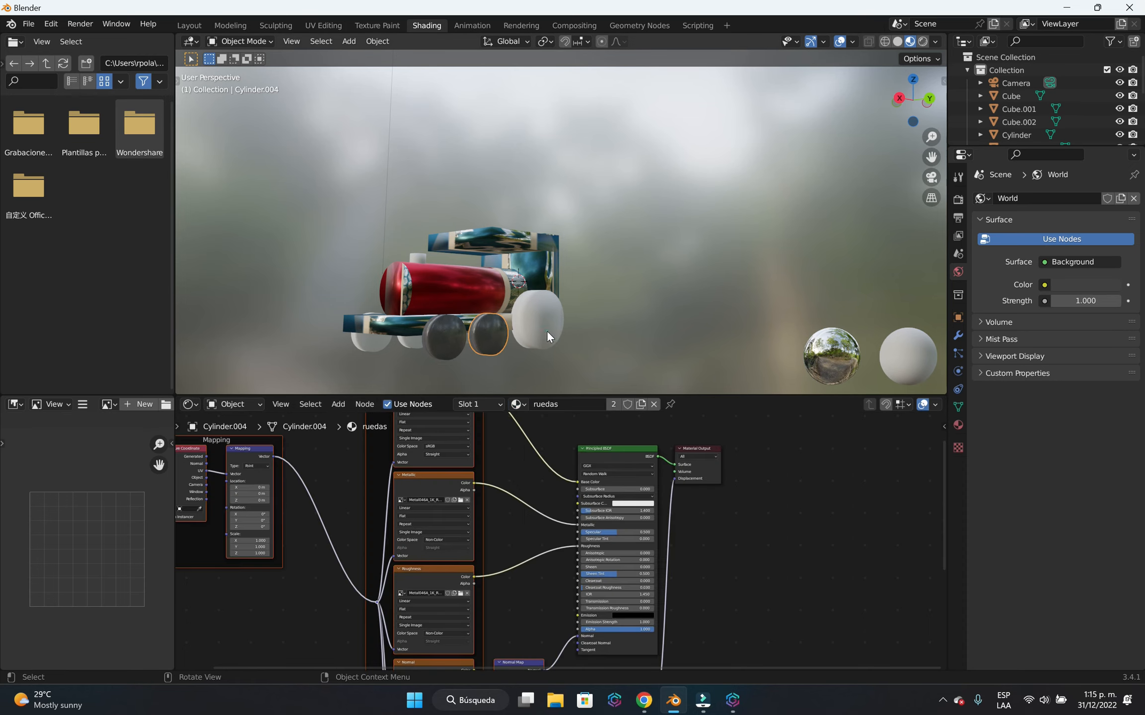
pyautogui.click(545, 325)
pyautogui.click(535, 404)
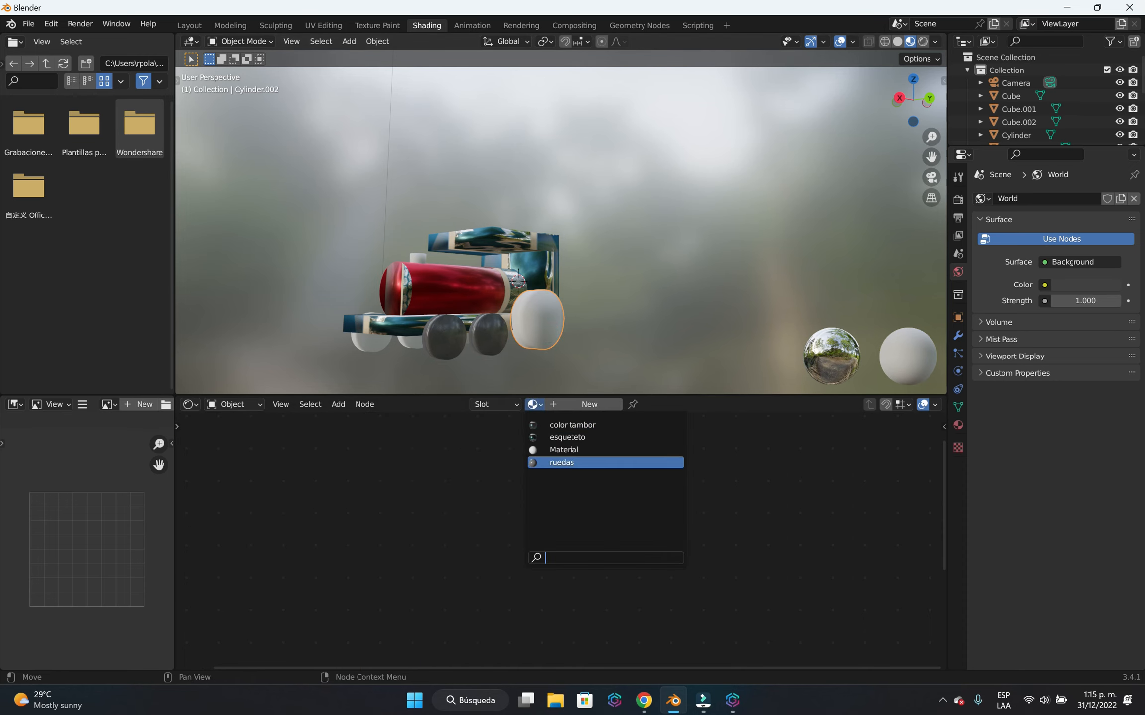
pyautogui.click(562, 462)
# Assign the existing ruedas material to the two small wheels and the large rear wheel on the locomotive's opposite side.
pyautogui.moveTo(434, 296); pyautogui.dragTo(543, 362, button='middle')
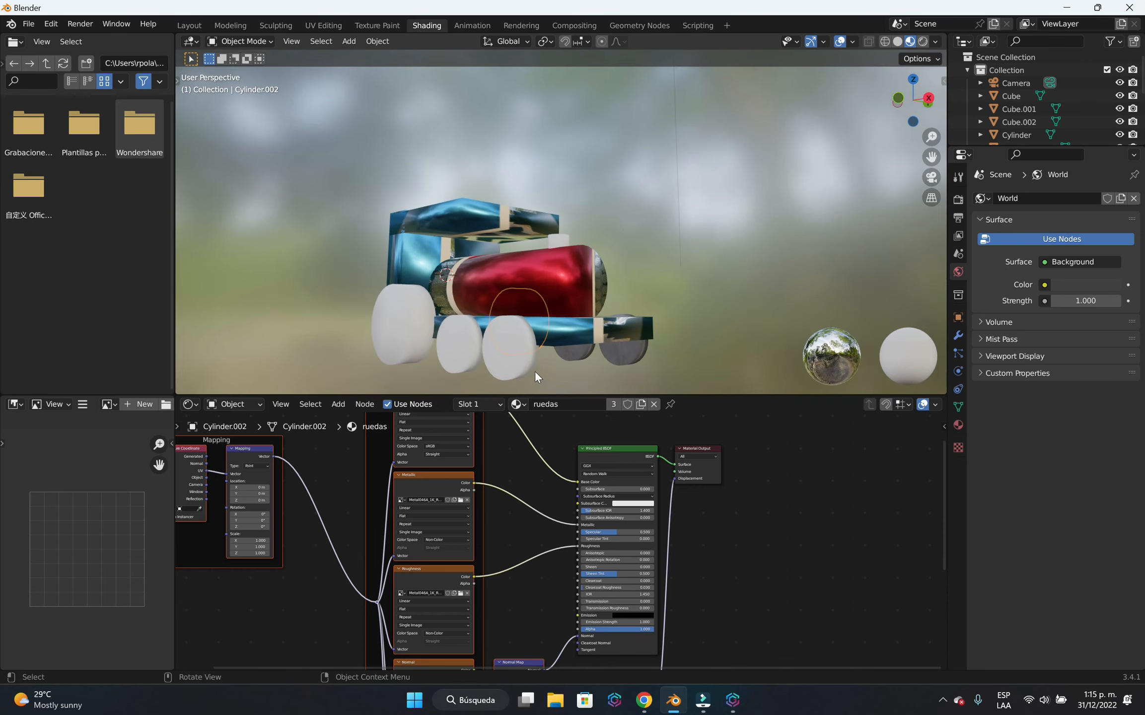
pyautogui.click(530, 351)
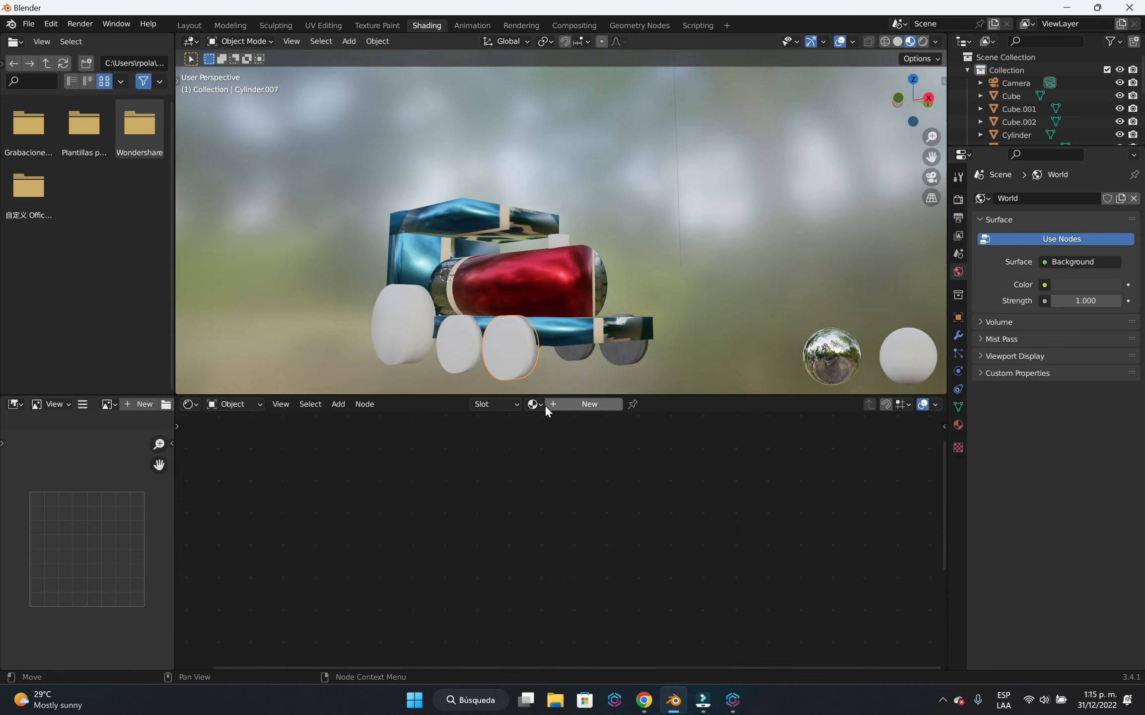
pyautogui.click(535, 404)
pyautogui.click(562, 462)
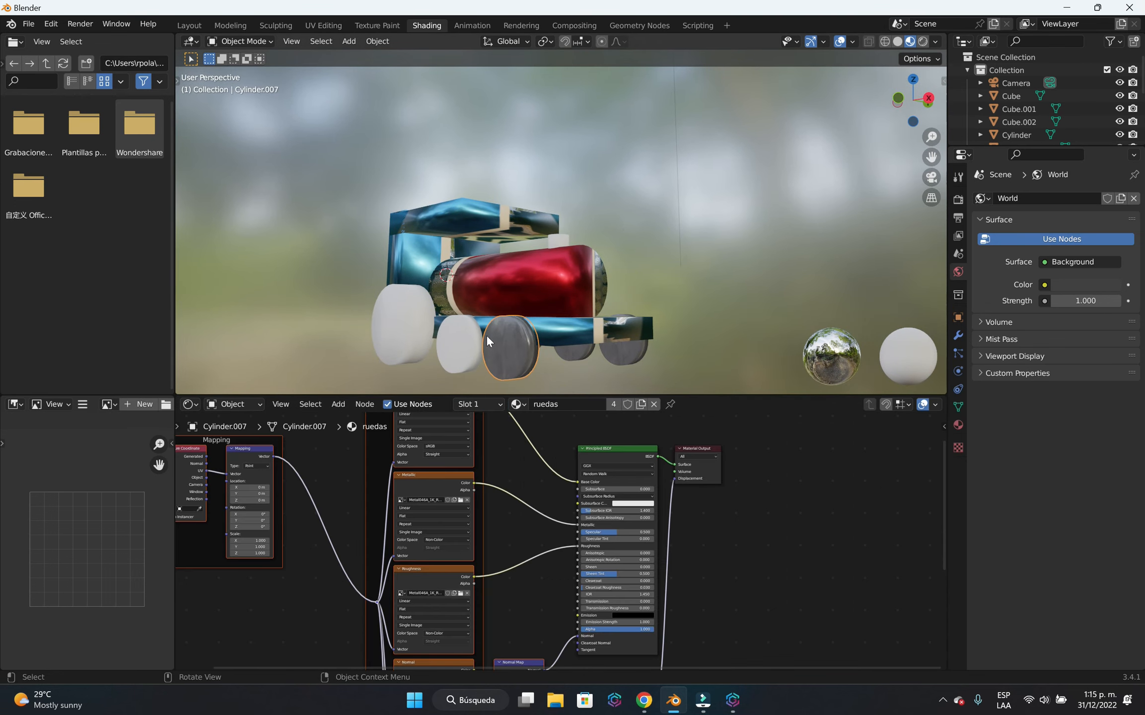
pyautogui.click(465, 340)
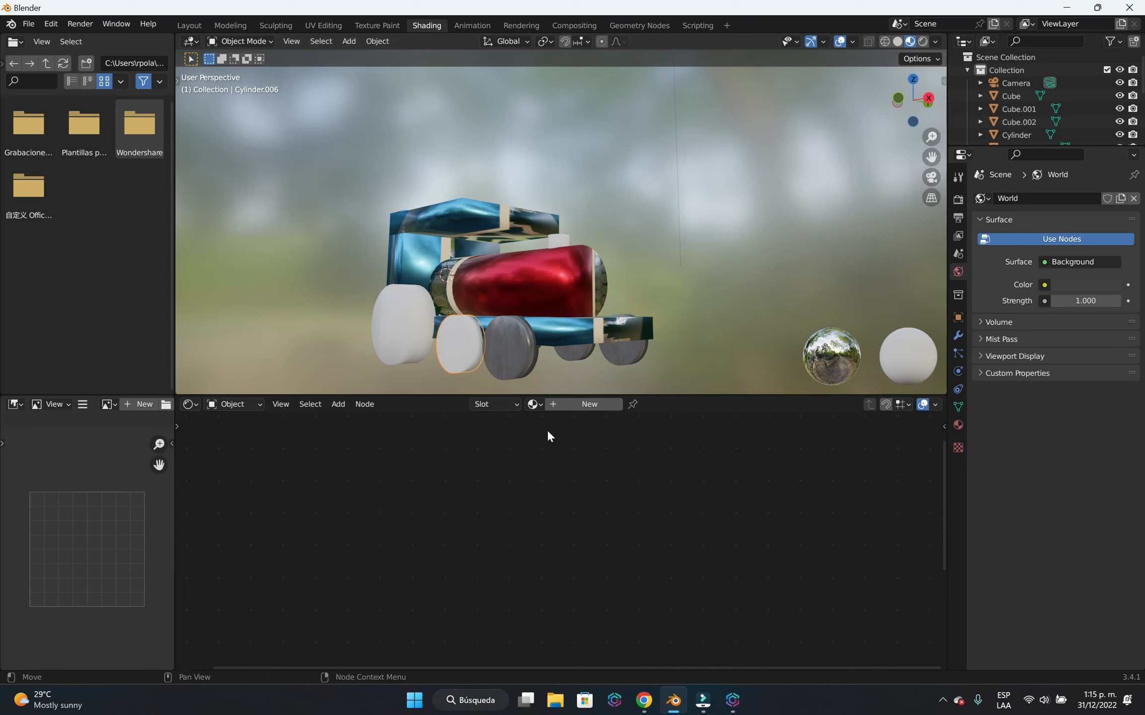
pyautogui.click(539, 404)
pyautogui.click(559, 462)
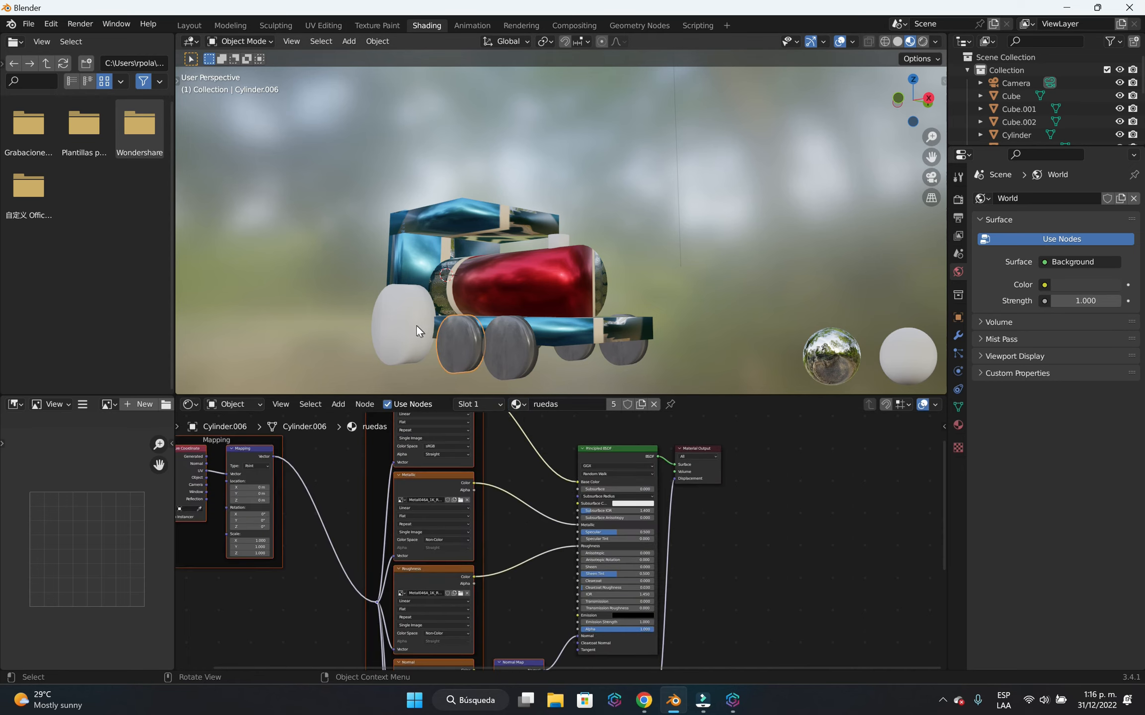
pyautogui.click(416, 325)
pyautogui.click(537, 405)
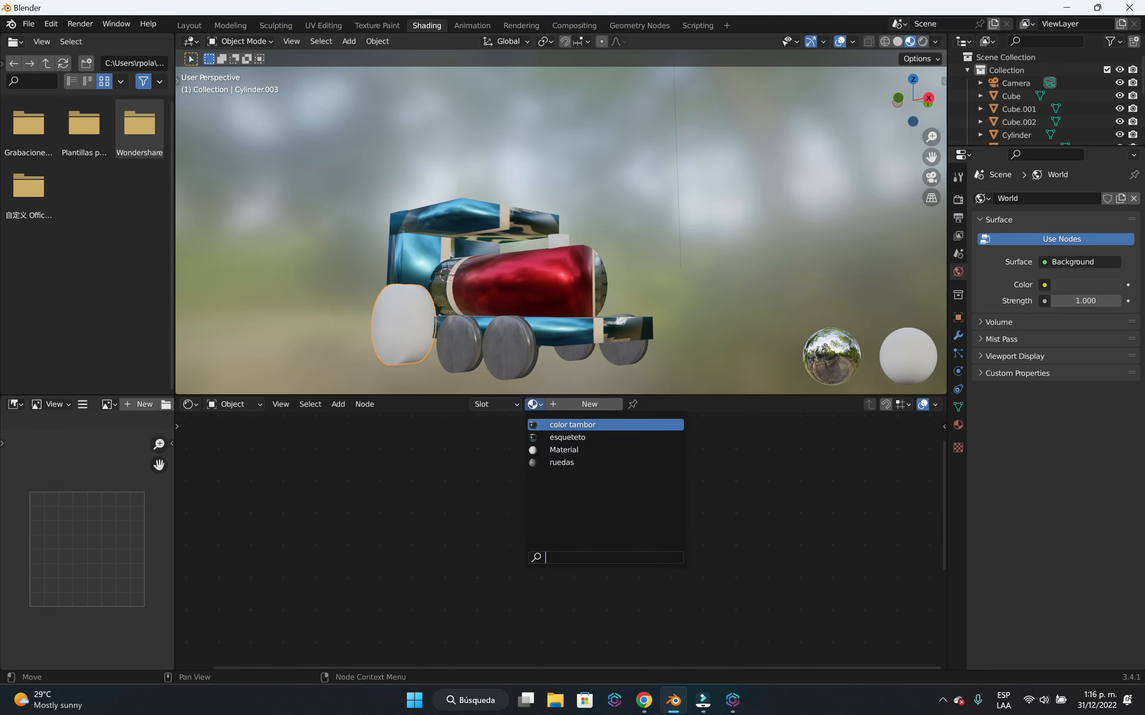
pyautogui.click(565, 462)
# Add a new material named "campana" to the small cylinder on top of the boiler.
pyautogui.moveTo(685, 223); pyautogui.dragTo(300, 130, button='middle')
pyautogui.moveTo(496, 198); pyautogui.dragTo(377, 174, button='middle')
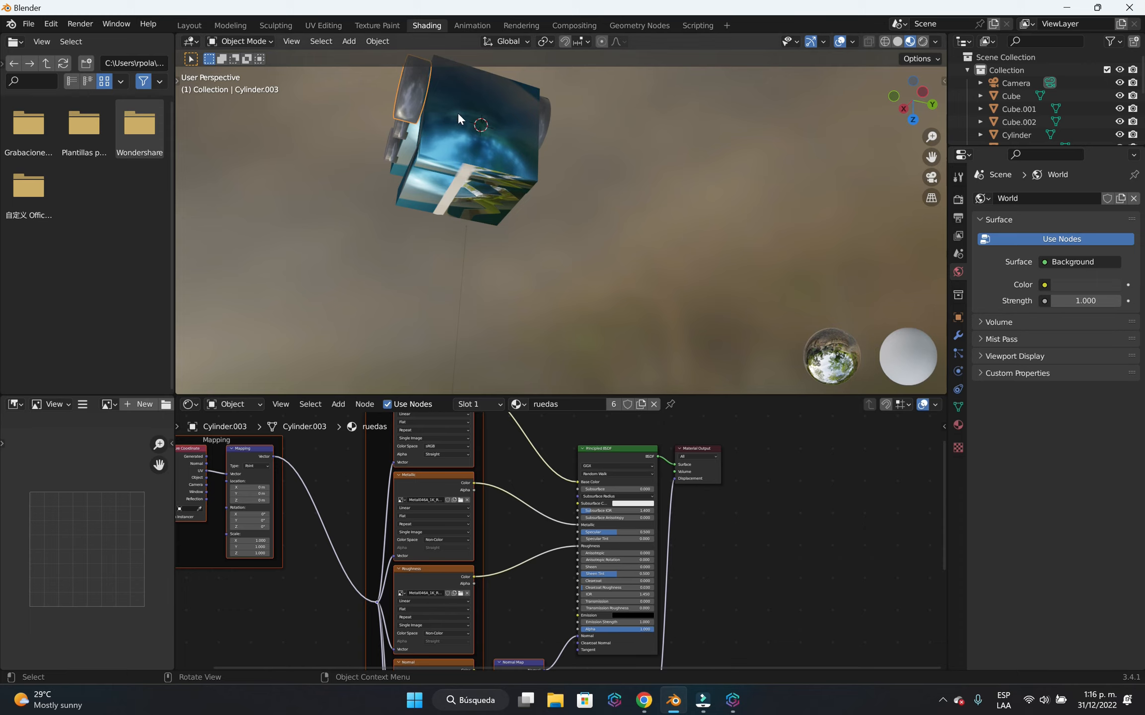
pyautogui.moveTo(457, 112); pyautogui.dragTo(518, 305, button='middle')
pyautogui.scroll(2, 518, 304)
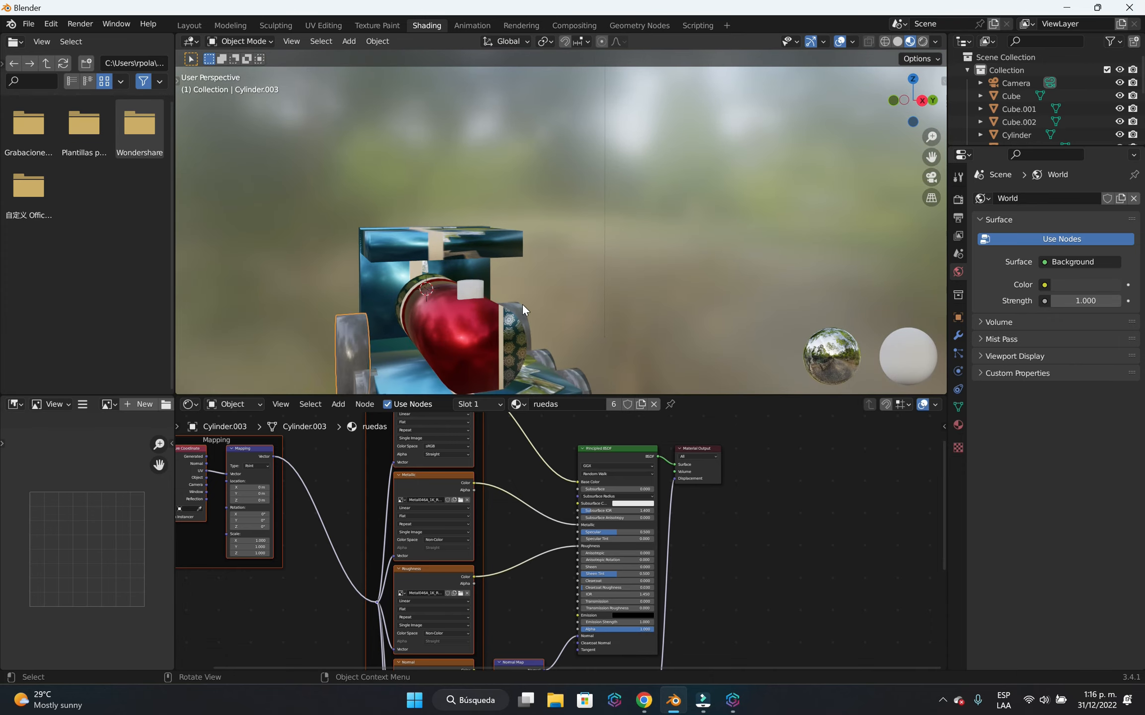
pyautogui.click(479, 289)
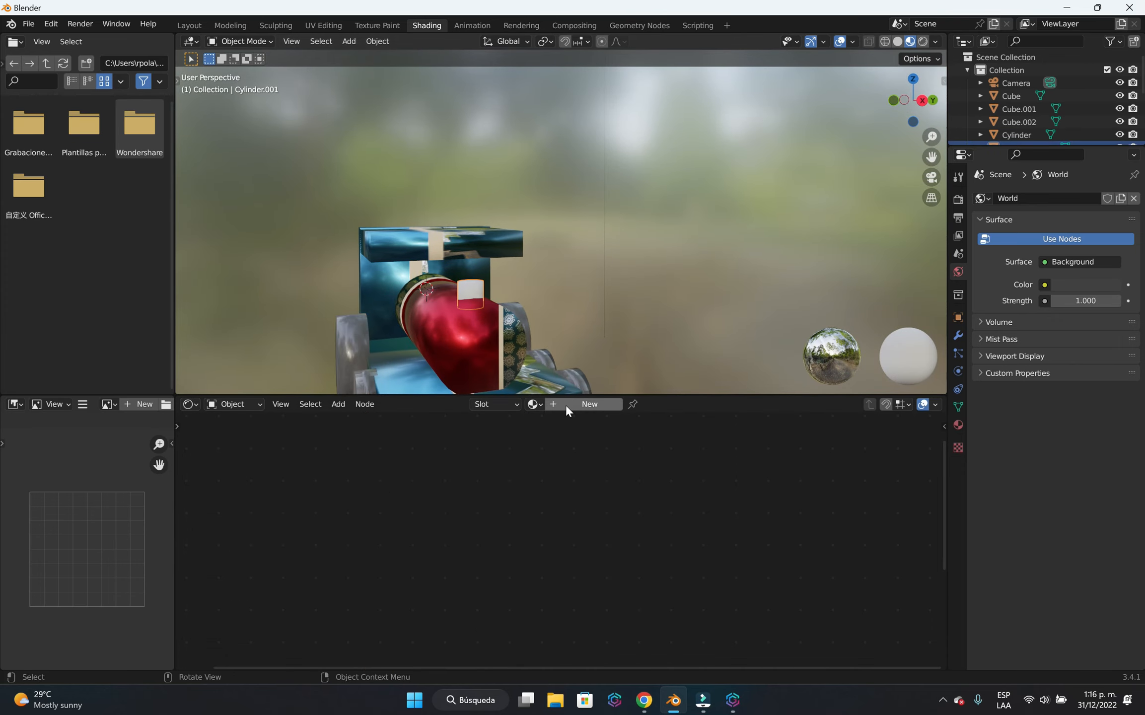
pyautogui.click(579, 405)
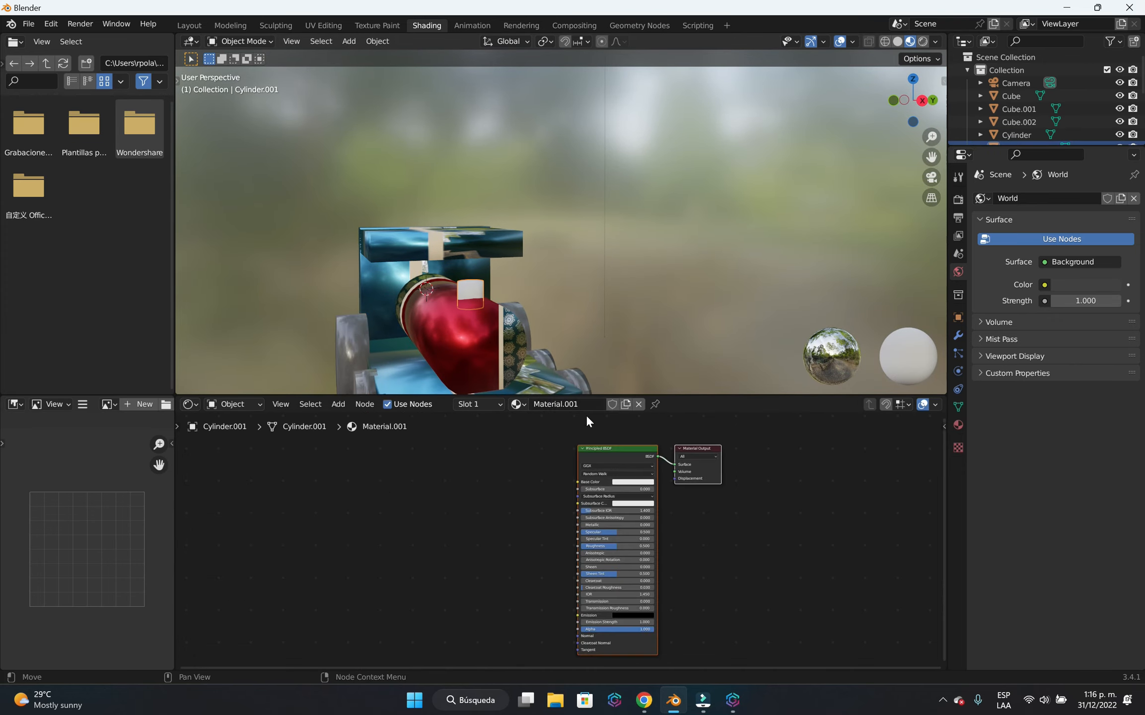
pyautogui.click(578, 403)
pyautogui.write('campana')
pyautogui.press('Return')
# Use Principled Texture Setup to load the Roughness through Color maps from D:\blender\ANIMACION\TEXTURAS\Metal034_1K-PNG into the small cylinder's campana material.
pyautogui.click(614, 447)
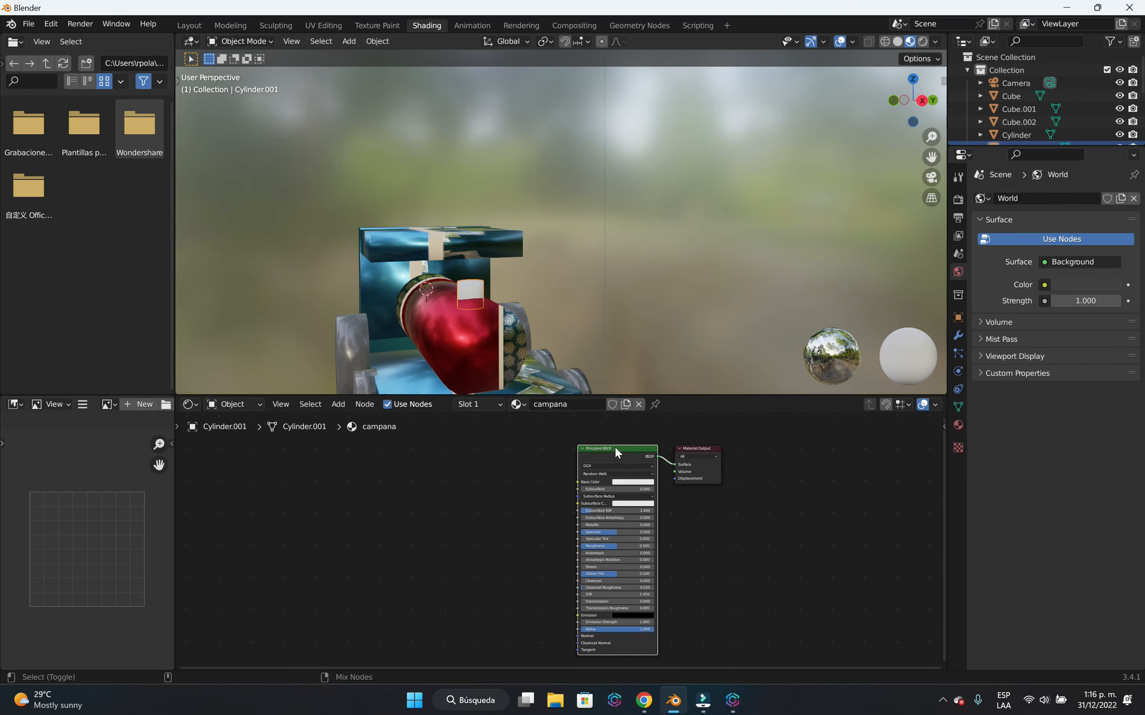
pyautogui.hotkey('ctrl', 'shift', 't')
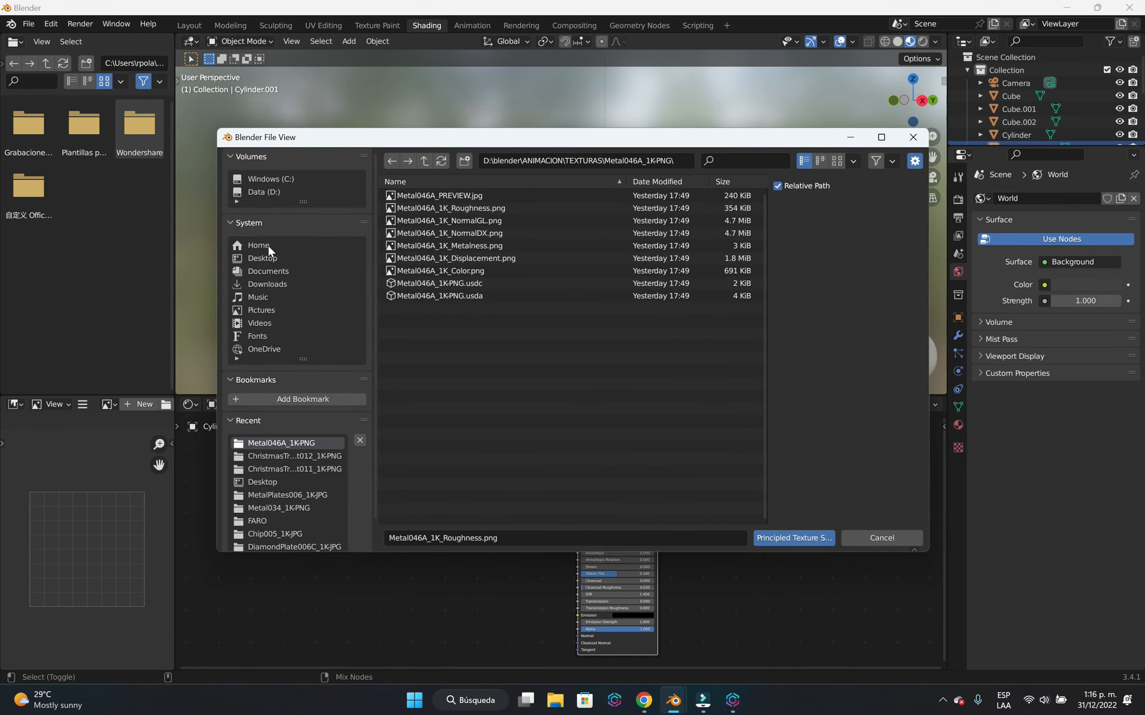
pyautogui.click(272, 191)
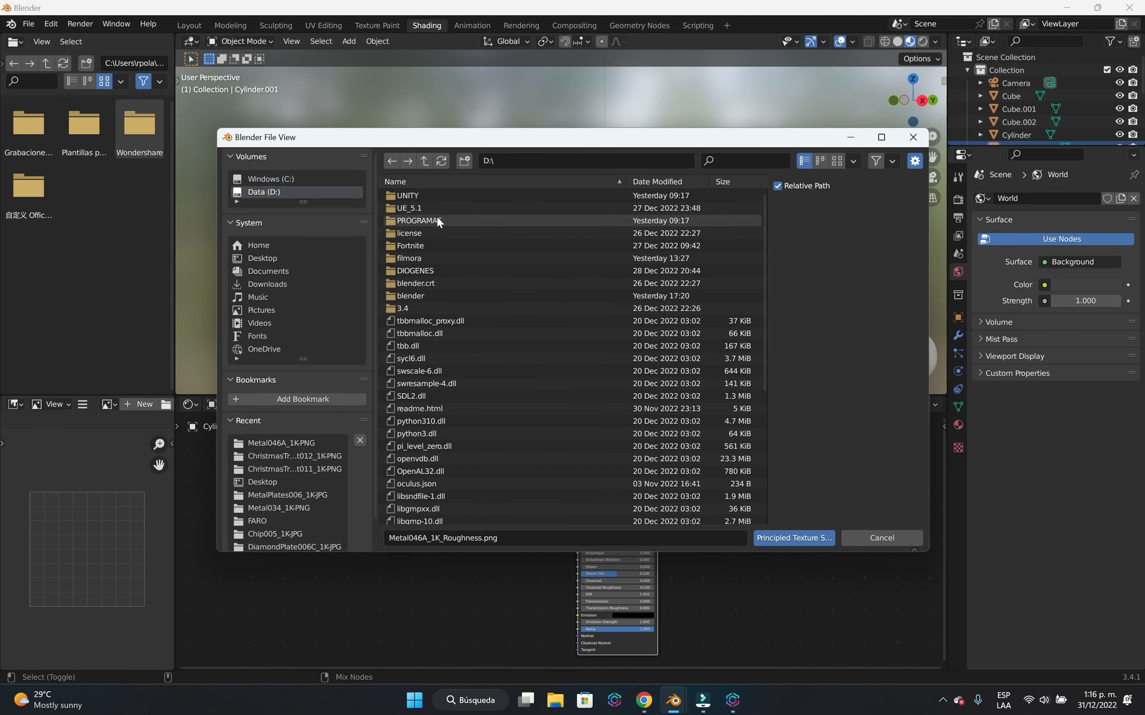
pyautogui.doubleClick(430, 295)
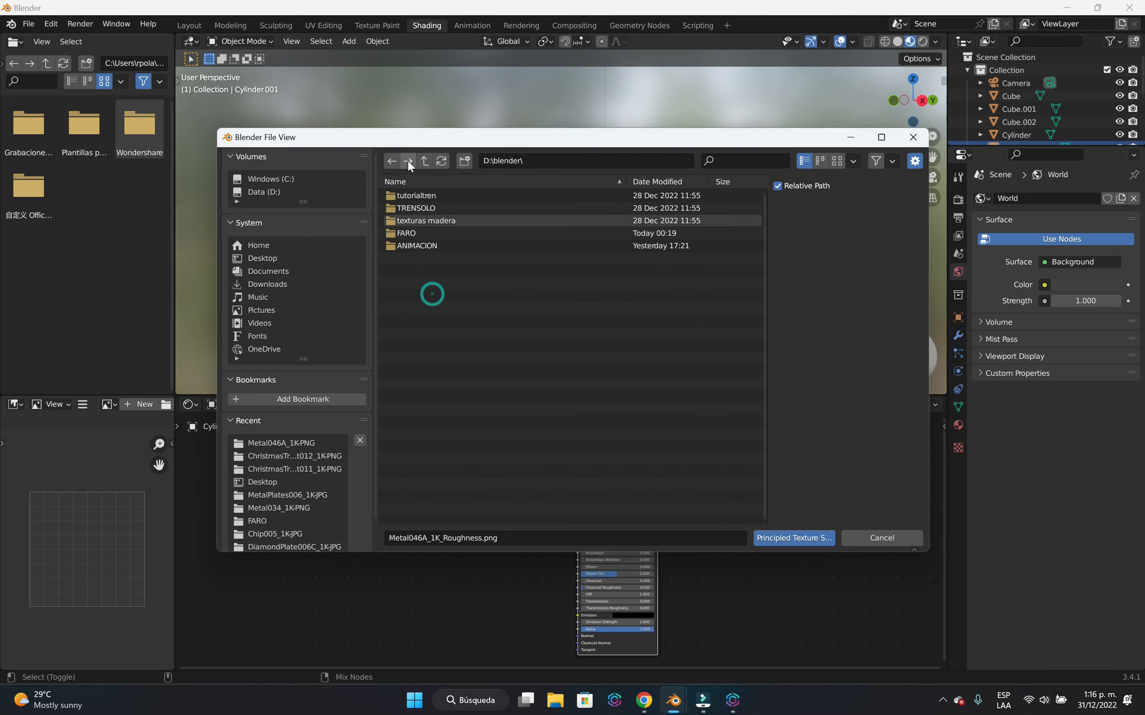
pyautogui.doubleClick(435, 245)
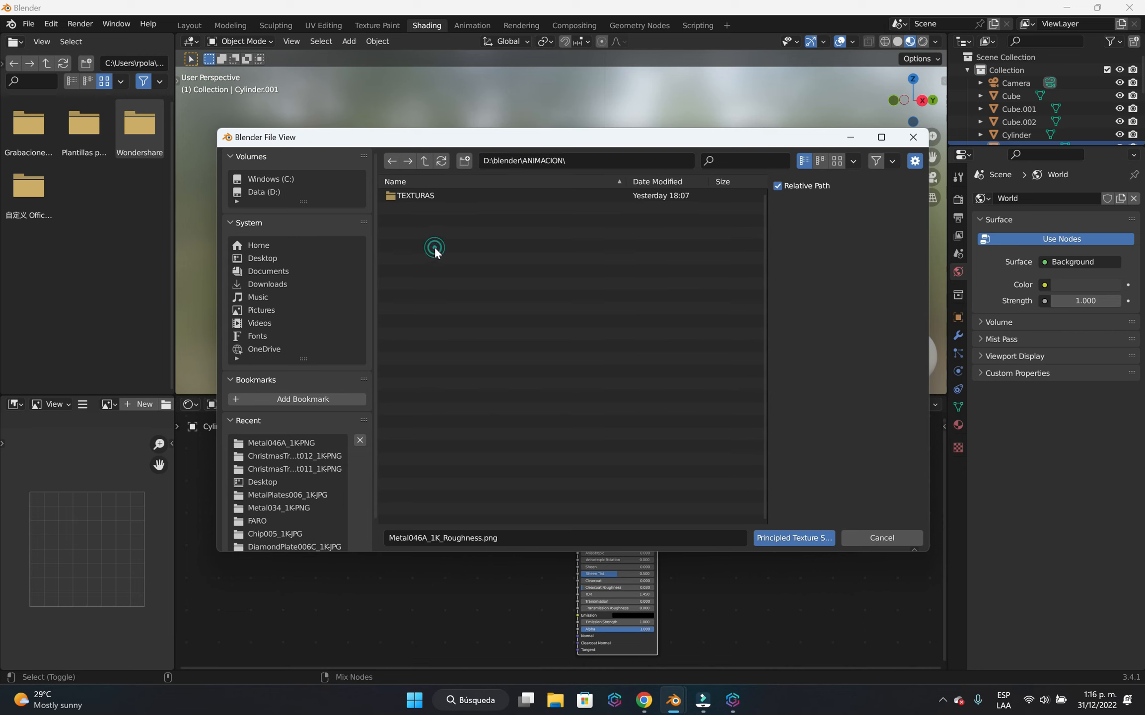
pyautogui.doubleClick(432, 196)
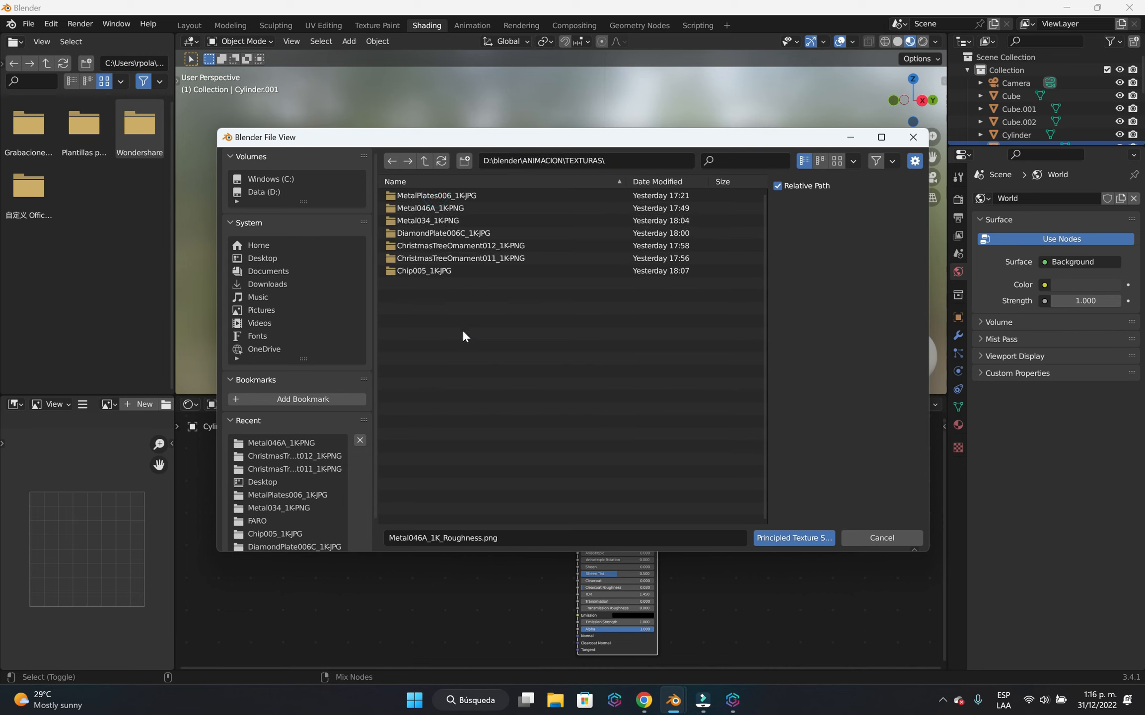
pyautogui.doubleClick(458, 219)
pyautogui.click(458, 206)
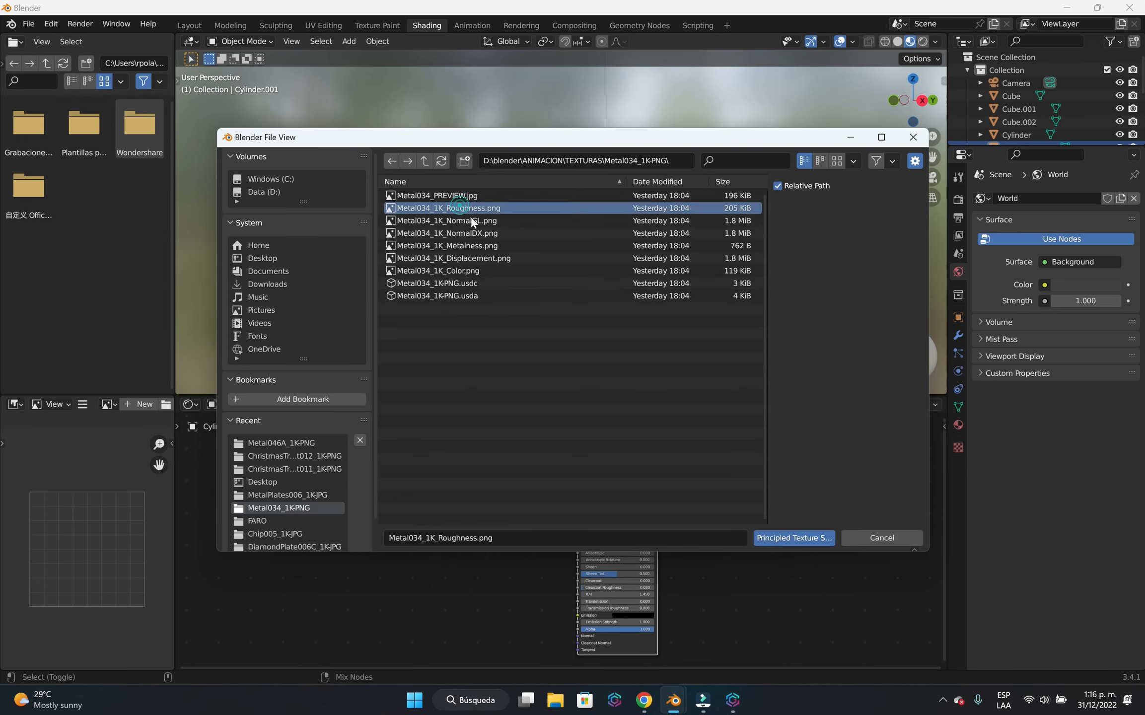
pyautogui.keyDown('shift'); pyautogui.click(485, 235); pyautogui.keyUp('shift')
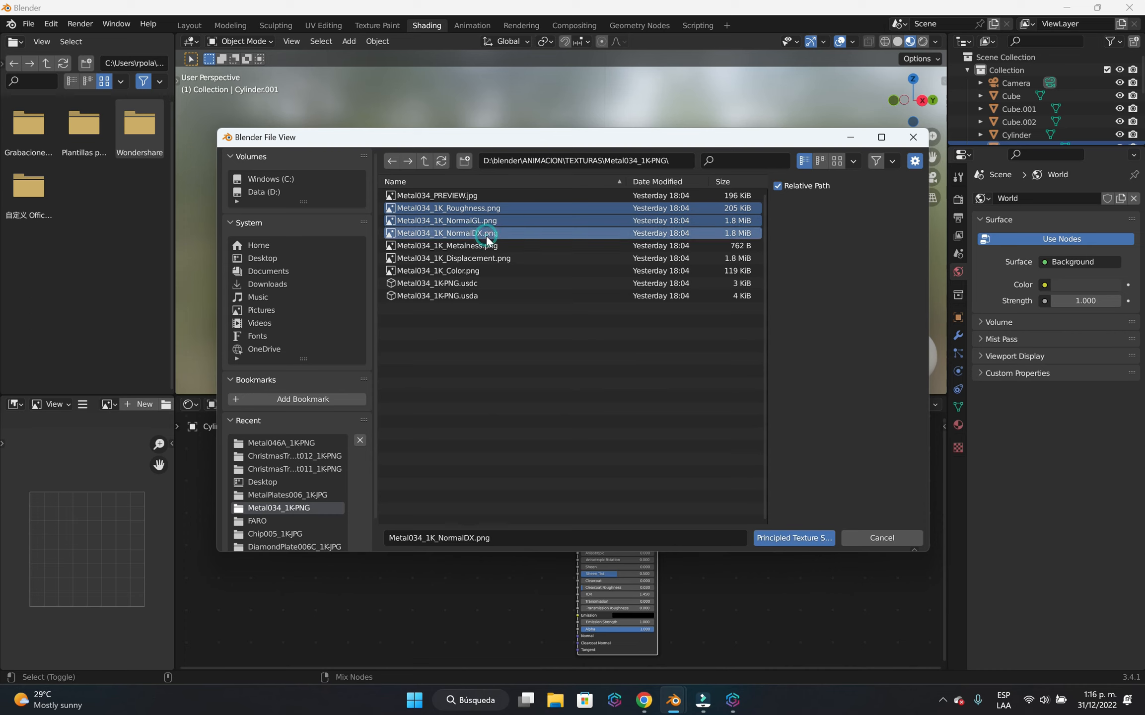
pyautogui.keyDown('shift'); pyautogui.click(477, 245); pyautogui.keyUp('shift')
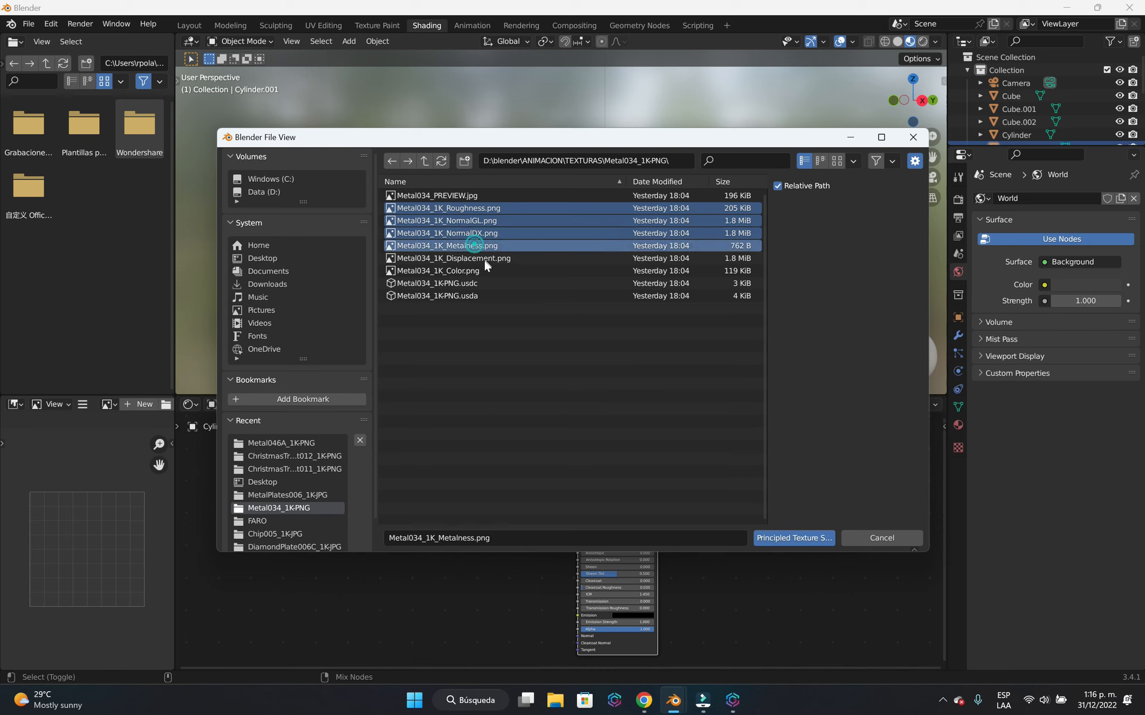
pyautogui.keyDown('shift'); pyautogui.click(484, 258); pyautogui.keyUp('shift')
pyautogui.keyDown('shift'); pyautogui.click(494, 271); pyautogui.keyUp('shift')
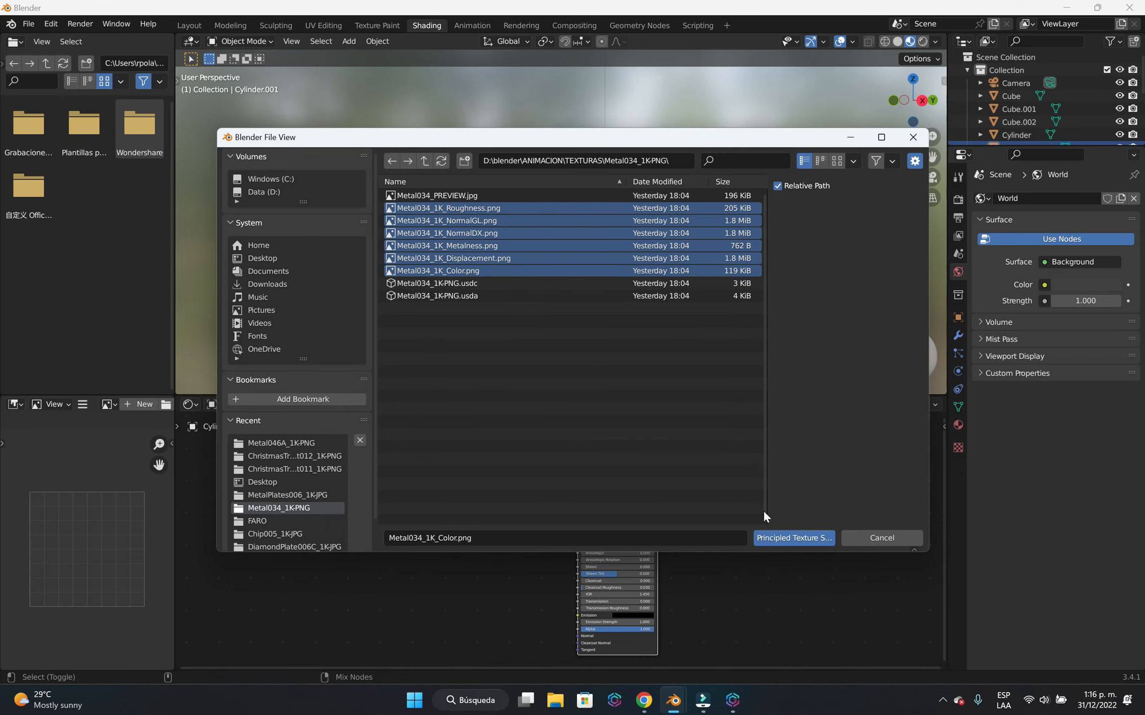
pyautogui.click(786, 537)
pyautogui.click(605, 265)
pyautogui.scroll(-3, 661, 300)
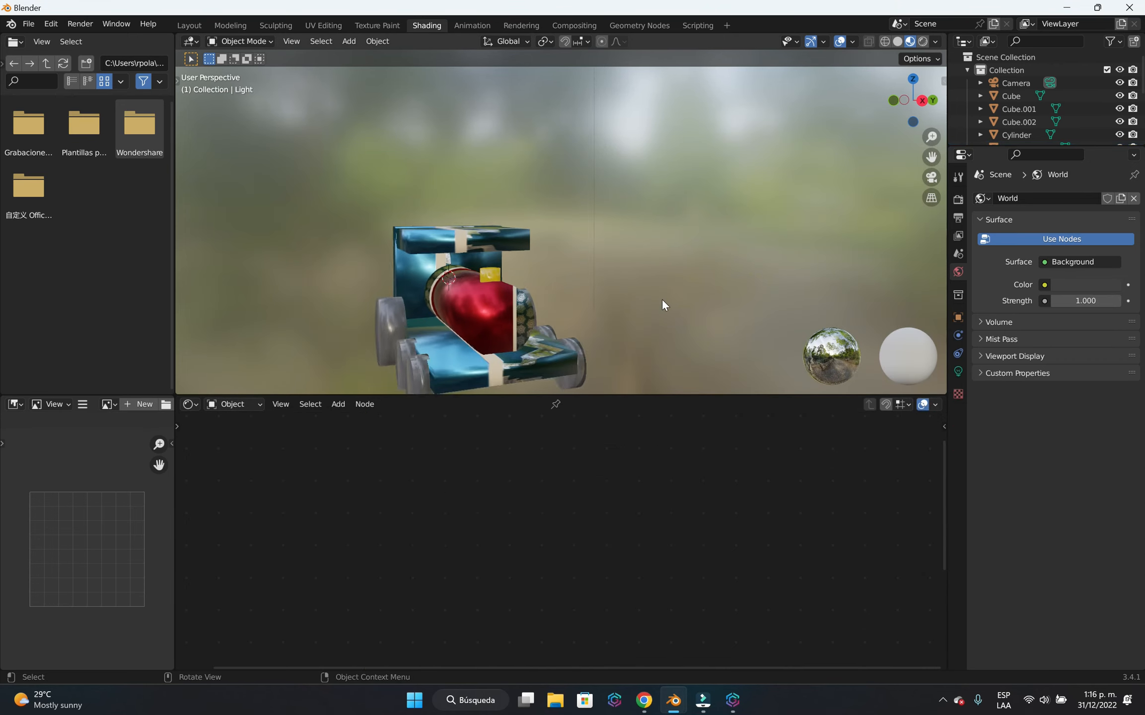
pyautogui.moveTo(654, 317); pyautogui.dragTo(511, 299, button='middle')
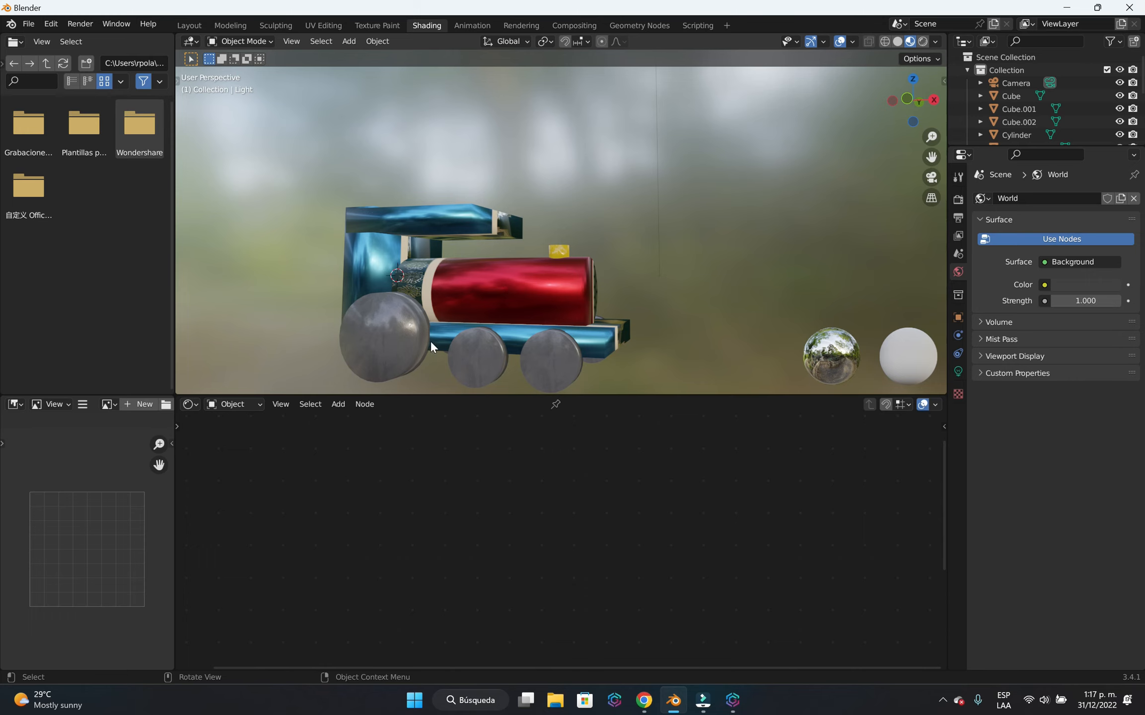
pyautogui.scroll(-1, 430, 340)
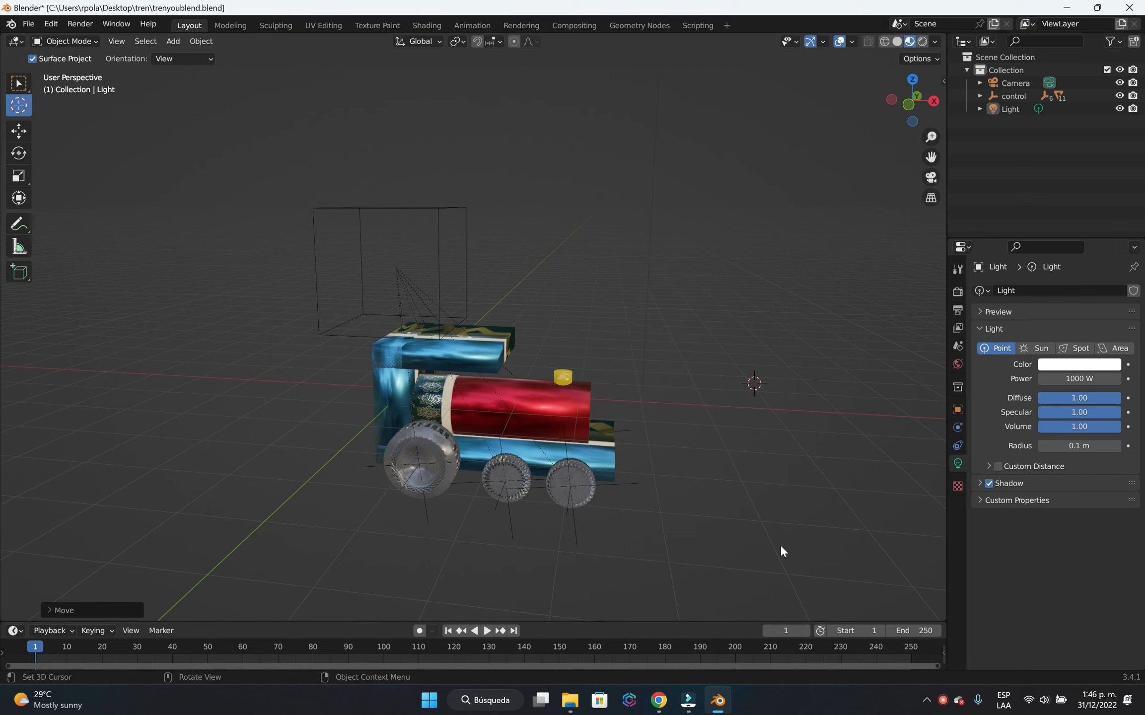
# Switch to the Select Box tool and select the control empty above the locomotive's cab.
pyautogui.moveTo(809, 517); pyautogui.dragTo(687, 498, button='middle')
pyautogui.scroll(3, 697, 539)
pyautogui.keyDown('shift'); pyautogui.moveTo(810, 494); pyautogui.dragTo(688, 501, button='middle'); pyautogui.keyUp('shift')
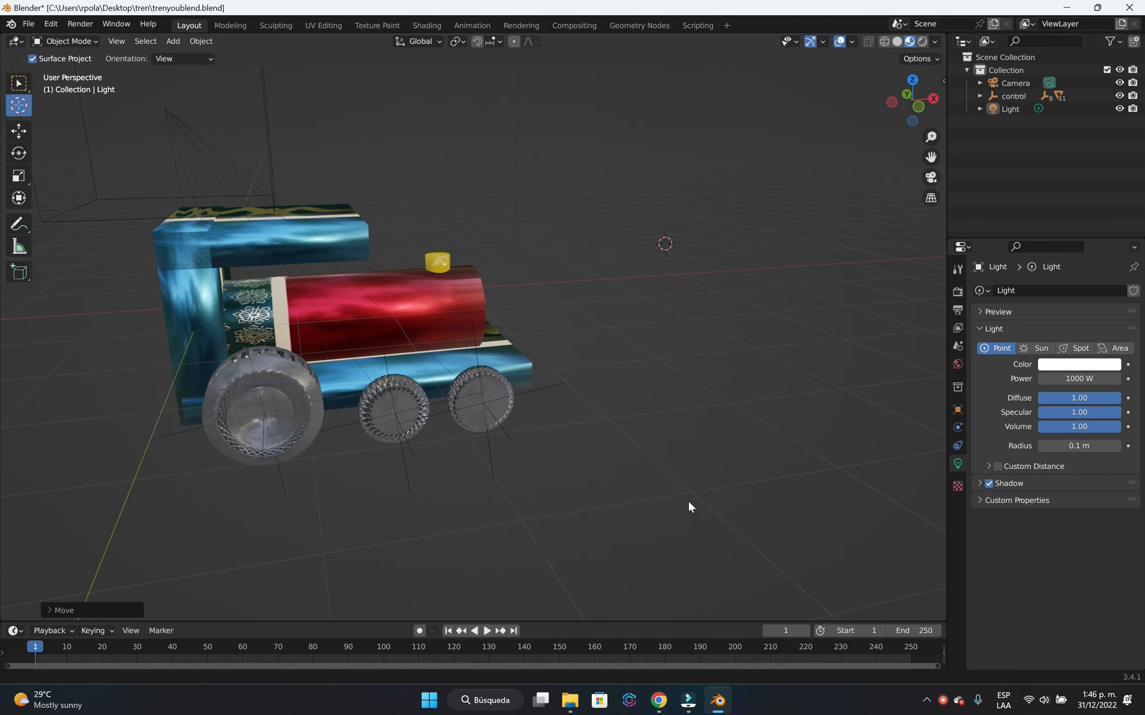
pyautogui.moveTo(639, 427); pyautogui.dragTo(166, 138, button='middle')
pyautogui.click(150, 189)
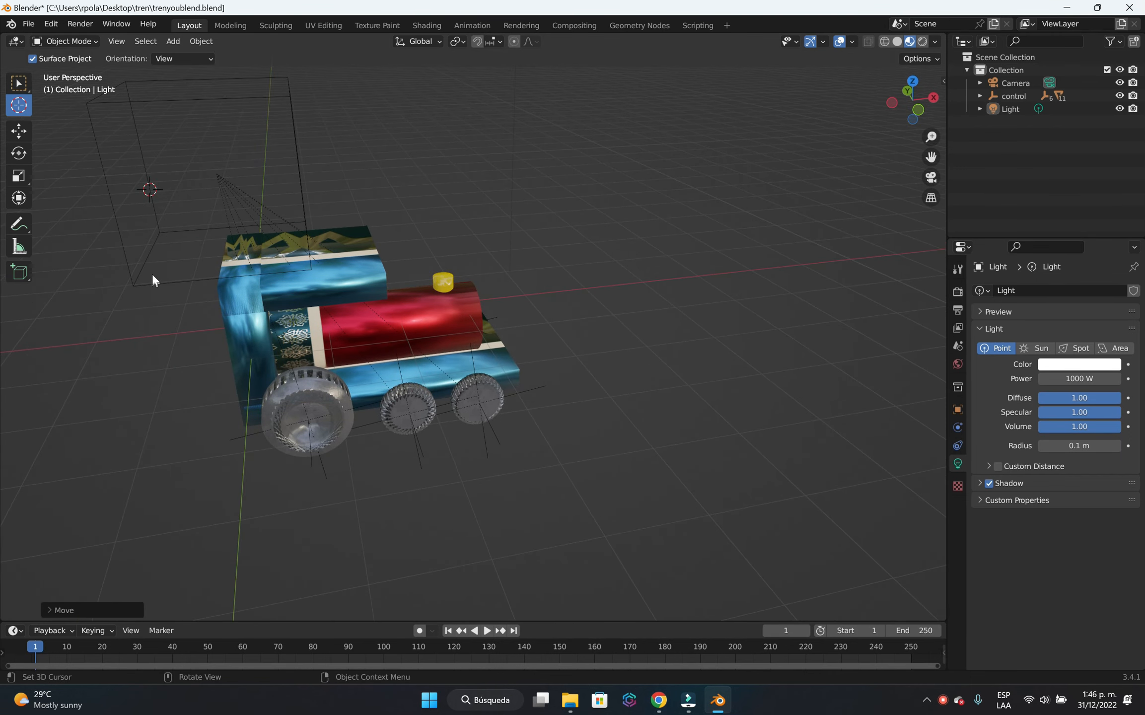
pyautogui.click(18, 83)
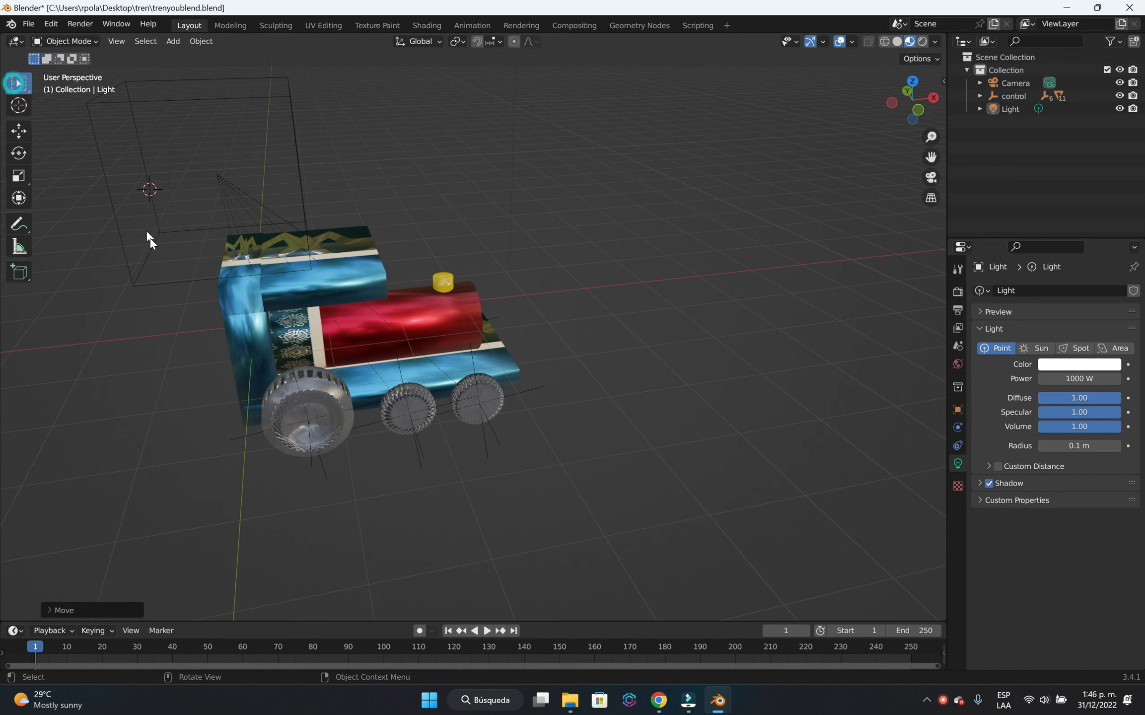
pyautogui.click(154, 283)
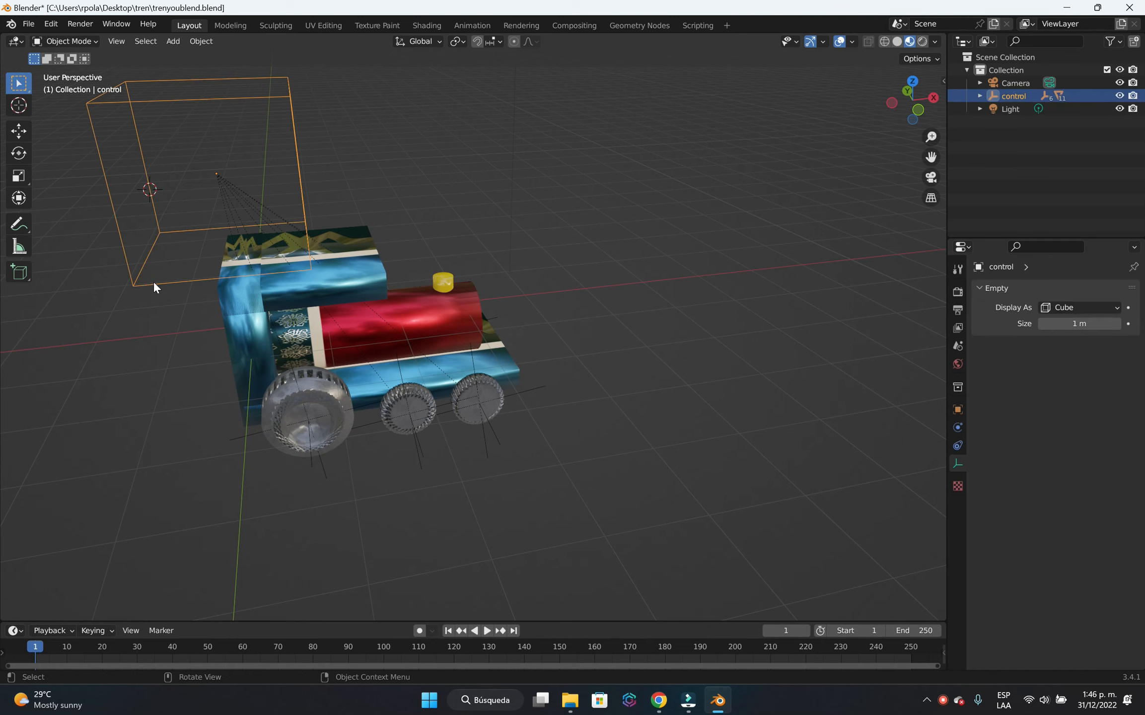
# Try moving the control empty along the global X axis to test that the whole locomotive follows it.
pyautogui.press('g')
pyautogui.press('x')
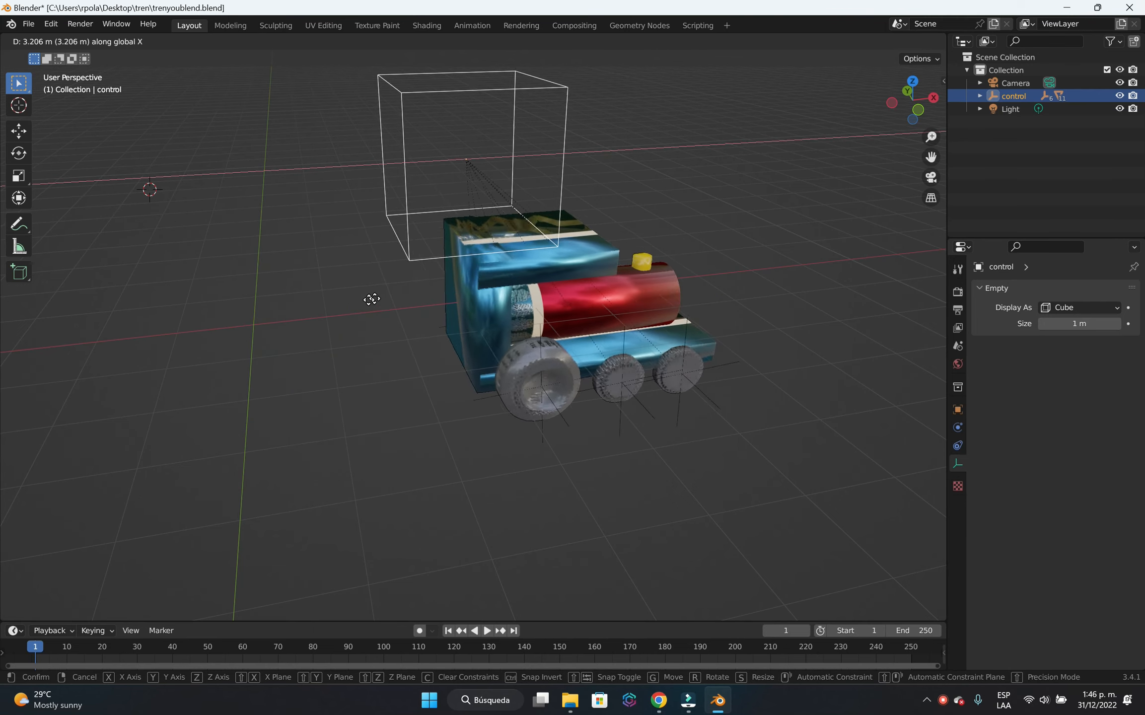
pyautogui.press('Escape')
pyautogui.moveTo(807, 325); pyautogui.dragTo(652, 335, button='middle')
pyautogui.press('g')
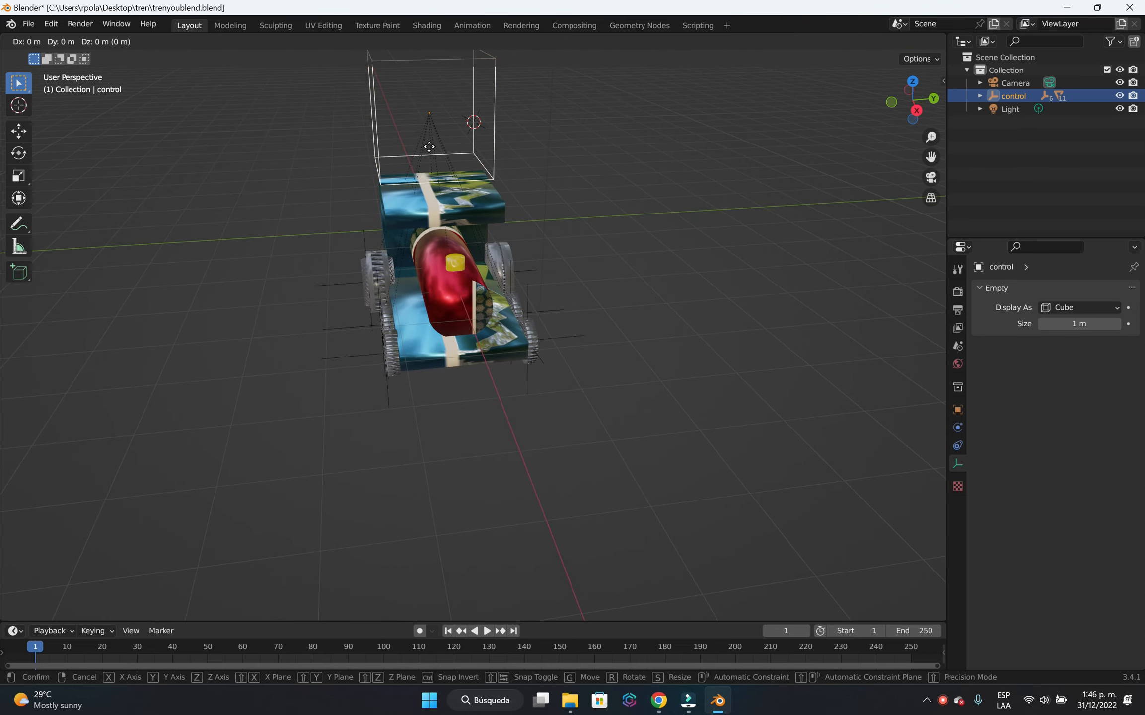
pyautogui.press('x')
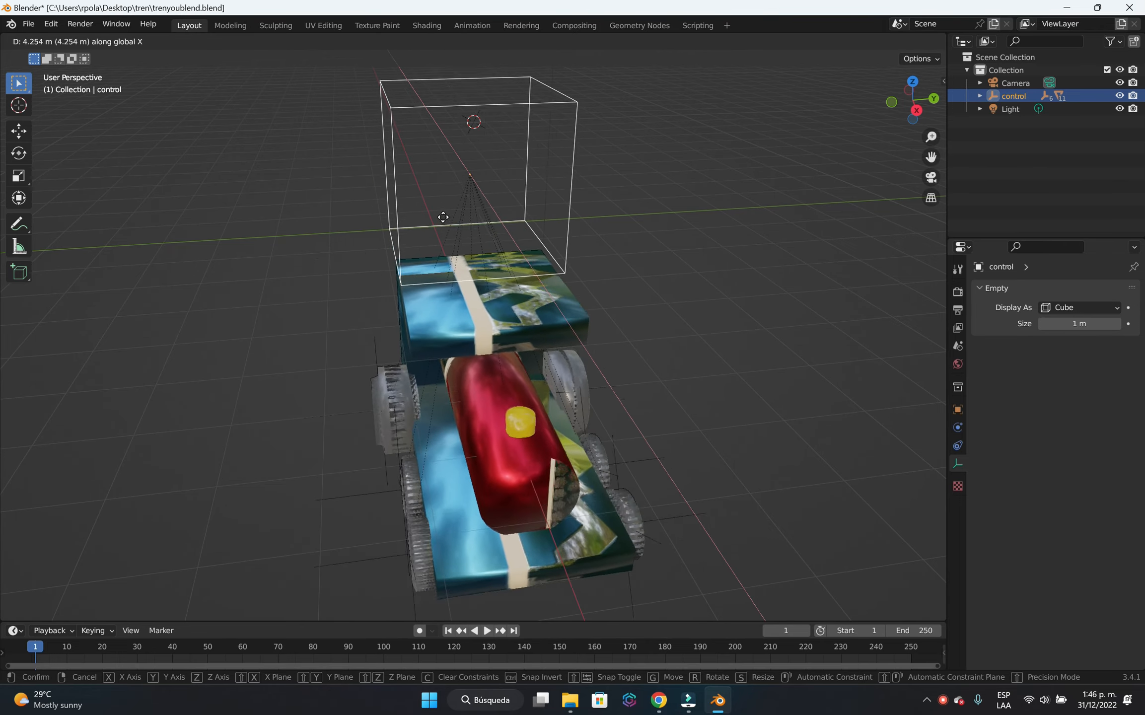
pyautogui.click(531, 284)
pyautogui.moveTo(530, 284); pyautogui.dragTo(605, 356, button='middle')
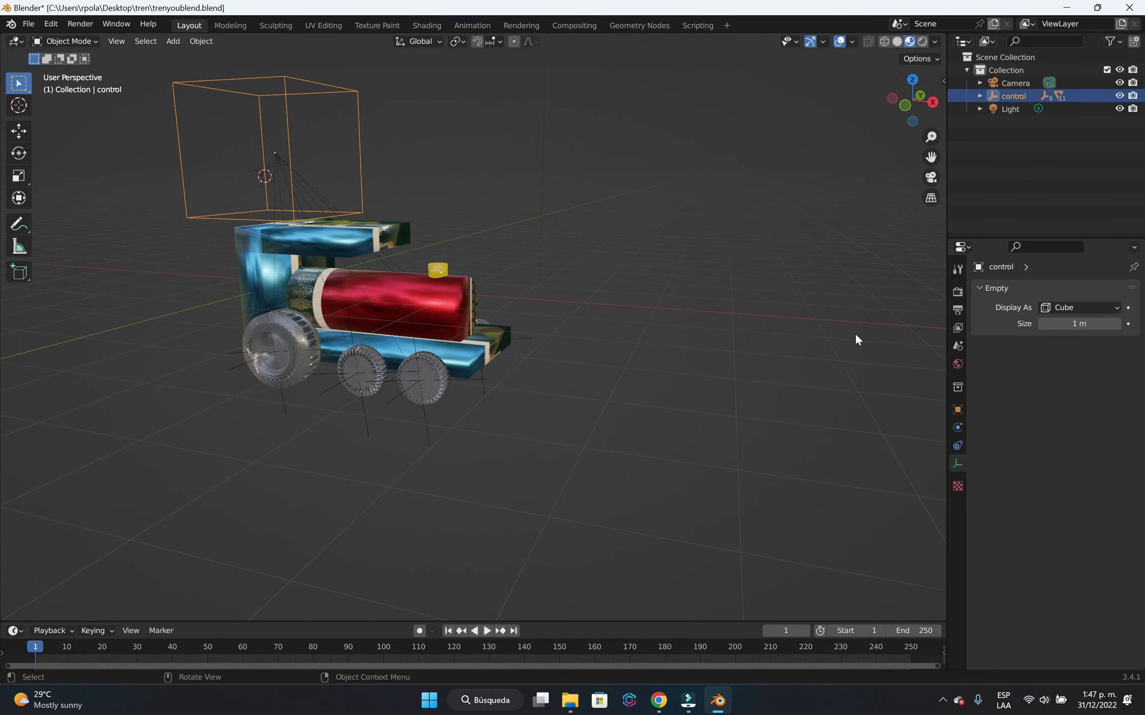
# Open the Animation workspace and look through the scene camera in the main viewport.
pyautogui.click(474, 24)
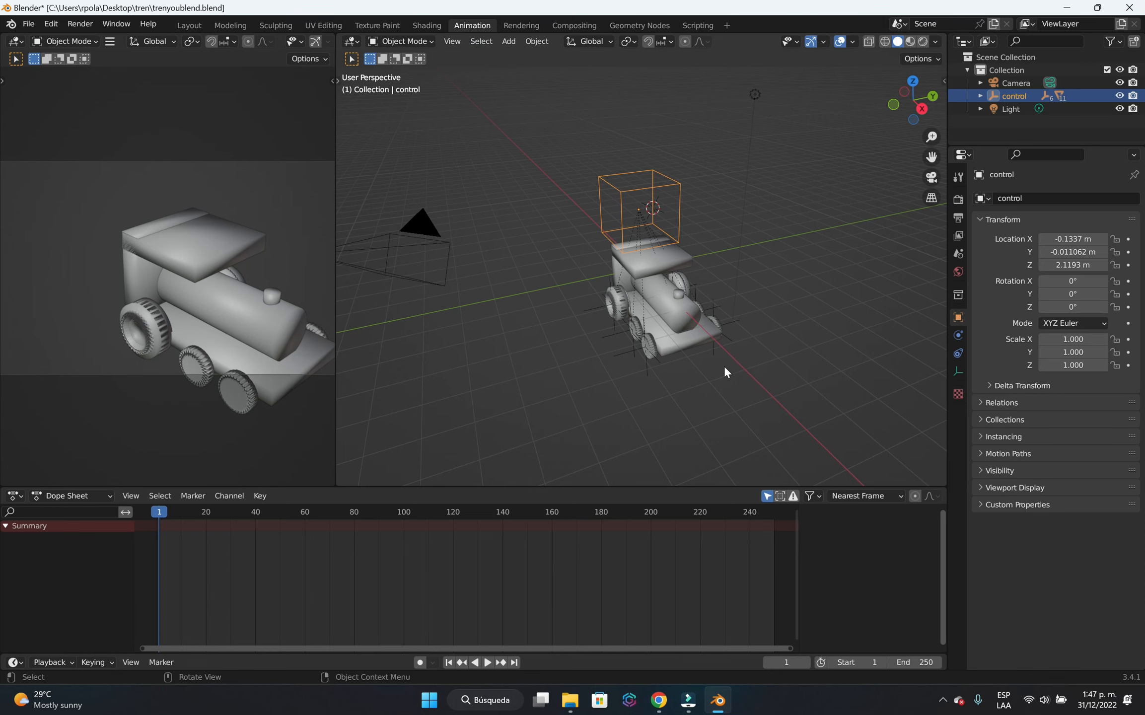
pyautogui.moveTo(734, 376); pyautogui.dragTo(757, 369, button='middle')
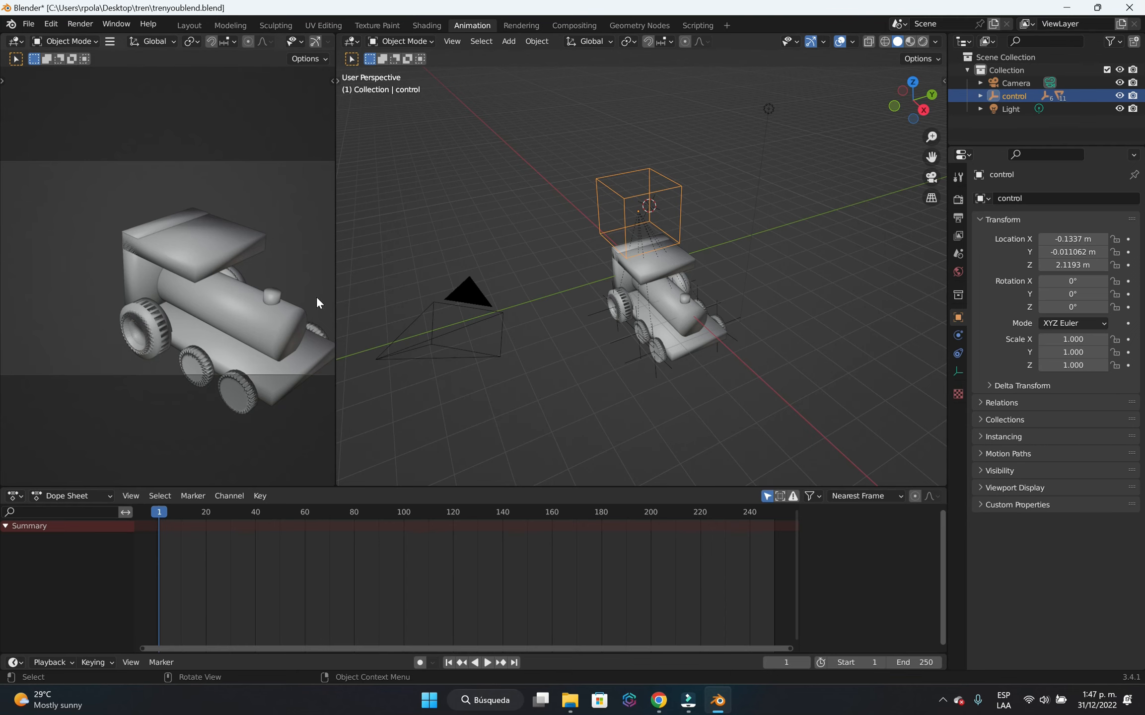
pyautogui.click(931, 177)
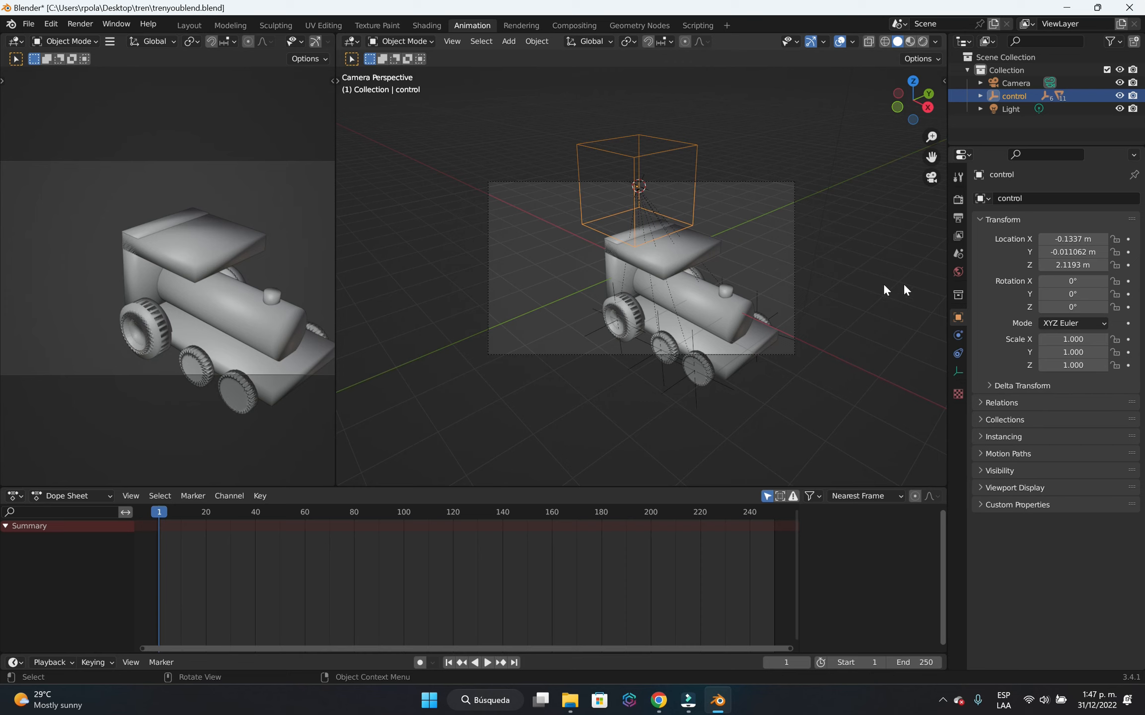
# Deselect the control empty and turn on the Camera to View lock in the viewport's view settings.
pyautogui.click(944, 80)
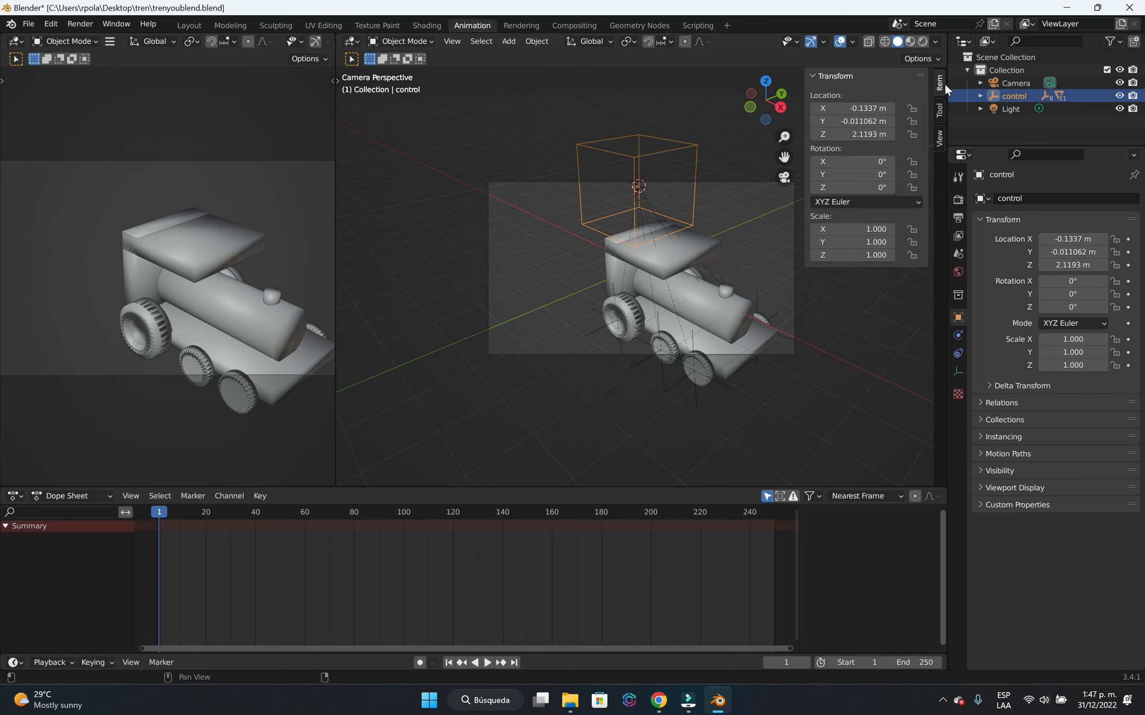
pyautogui.click(742, 201)
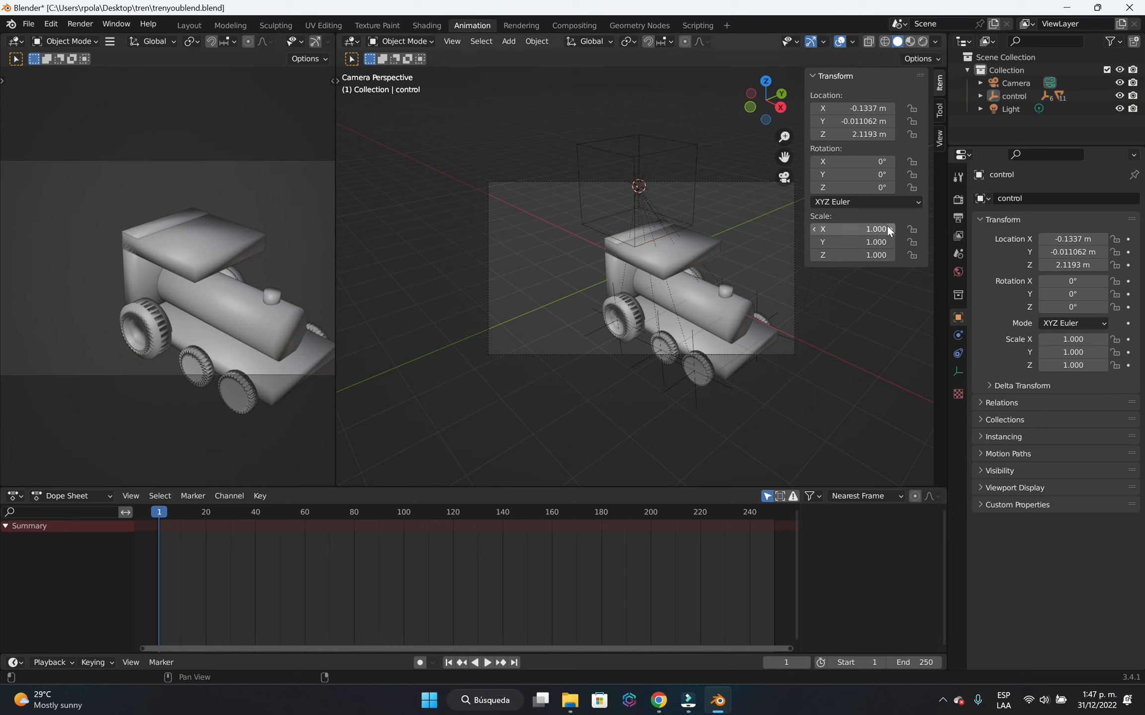
pyautogui.press('n')
pyautogui.press('n')
pyautogui.press('n')
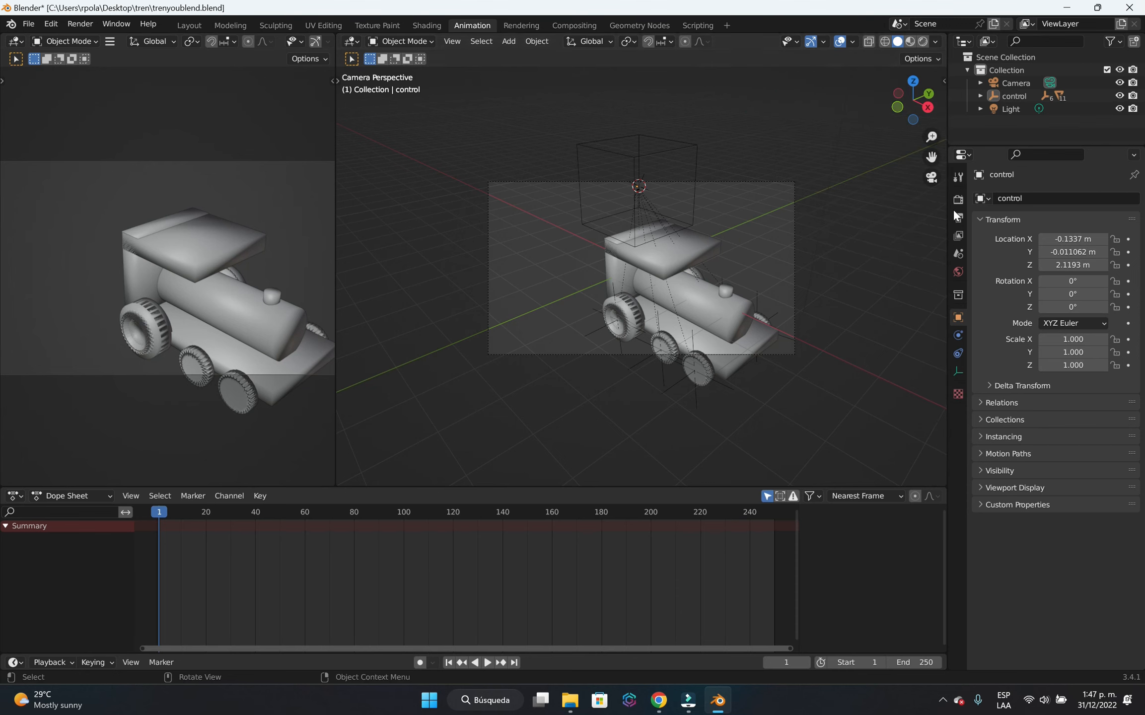
pyautogui.press('n')
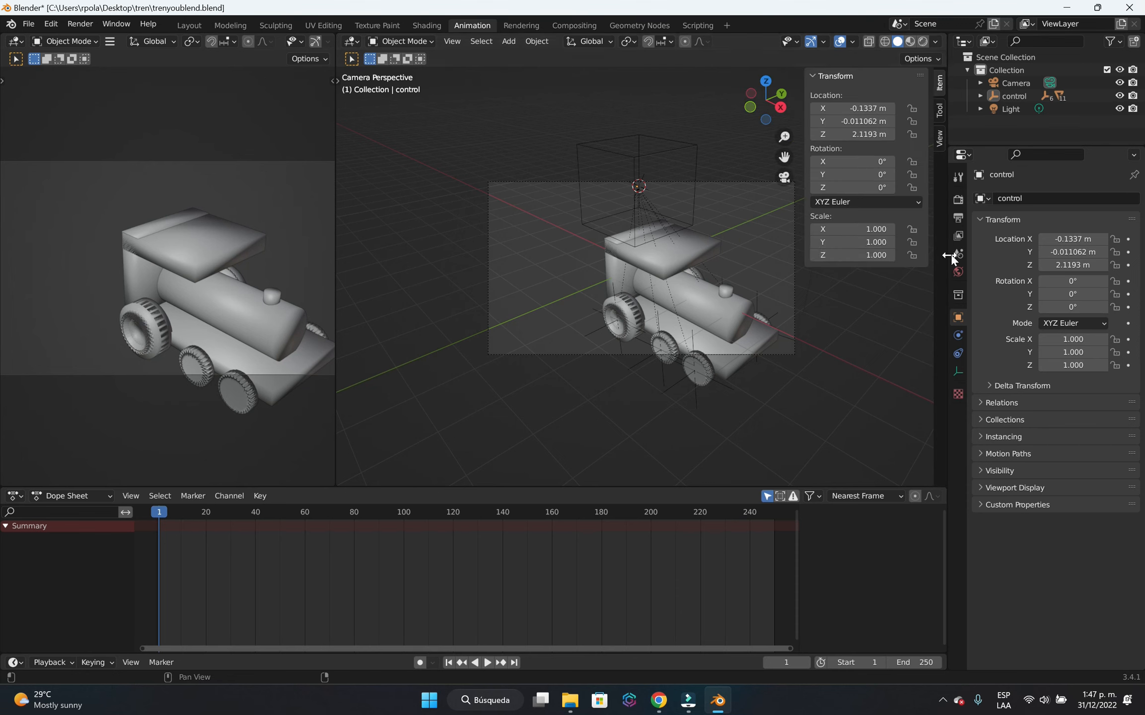
pyautogui.click(938, 143)
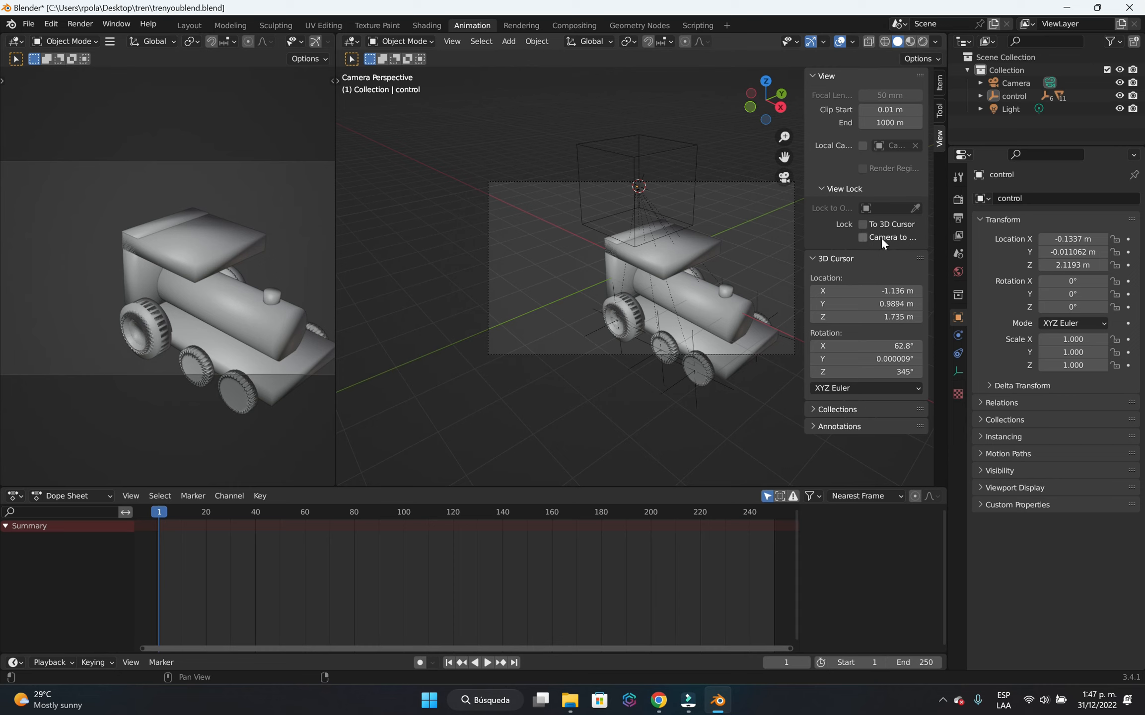
pyautogui.click(909, 239)
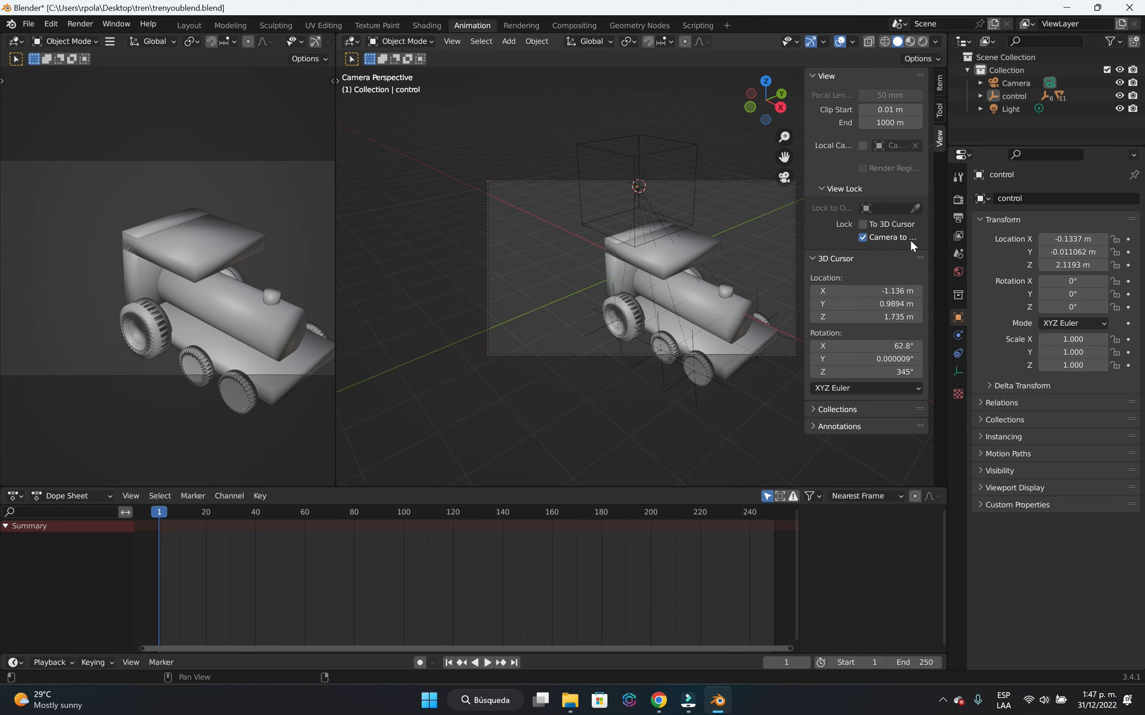
pyautogui.click(862, 224)
# Reframe the camera farther away so the locomotive appears small in the upper left of the camera frame.
pyautogui.scroll(-5, 624, 304)
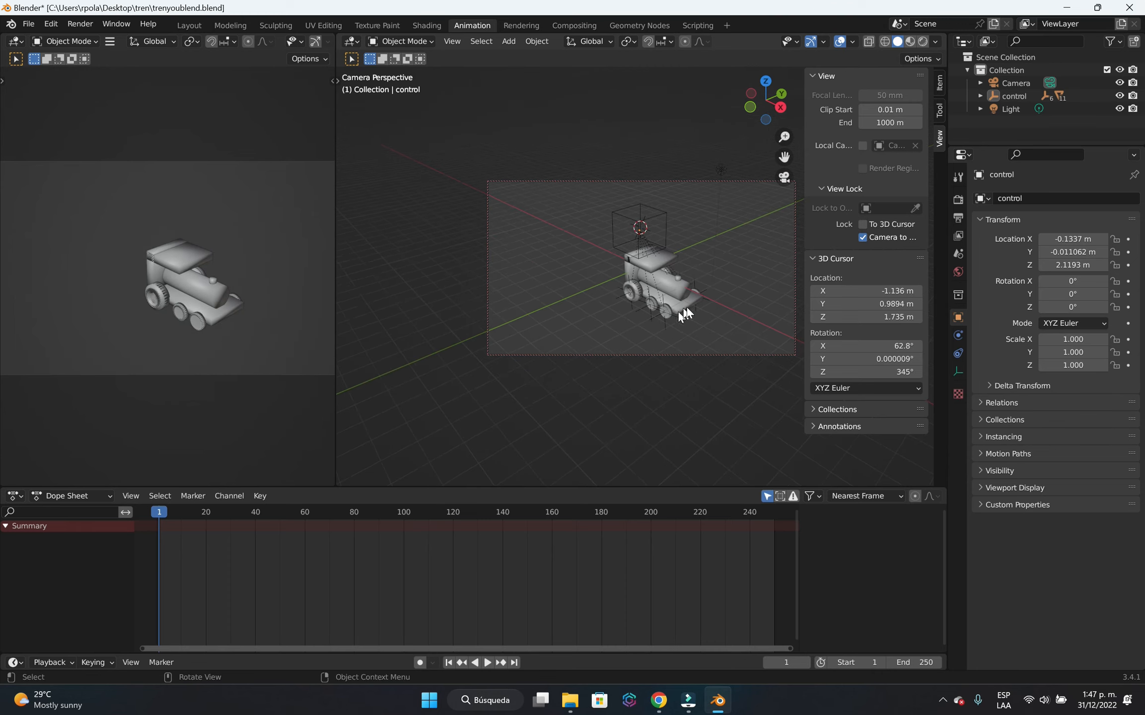
pyautogui.moveTo(678, 310)
pyautogui.mouseDown(button='middle')
pyautogui.moveTo(647, 299)
pyautogui.moveTo(683, 300)
pyautogui.mouseUp(button='middle')
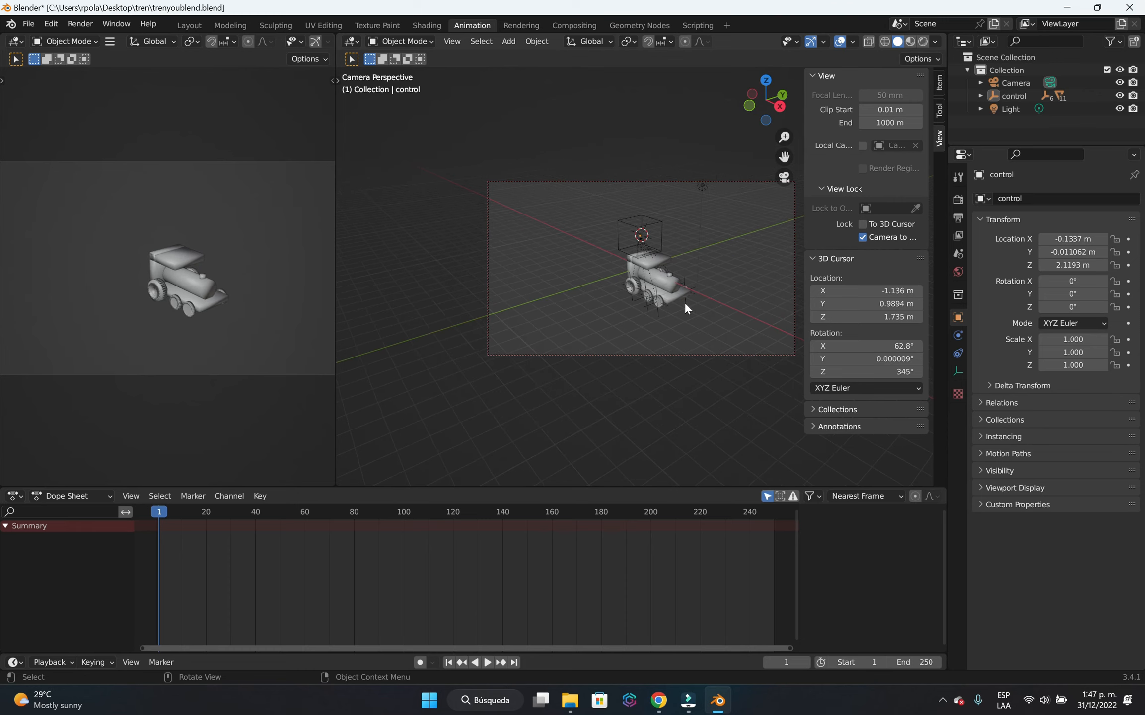
pyautogui.keyDown('shift'); pyautogui.moveTo(724, 308); pyautogui.dragTo(643, 281, button='middle'); pyautogui.keyUp('shift')
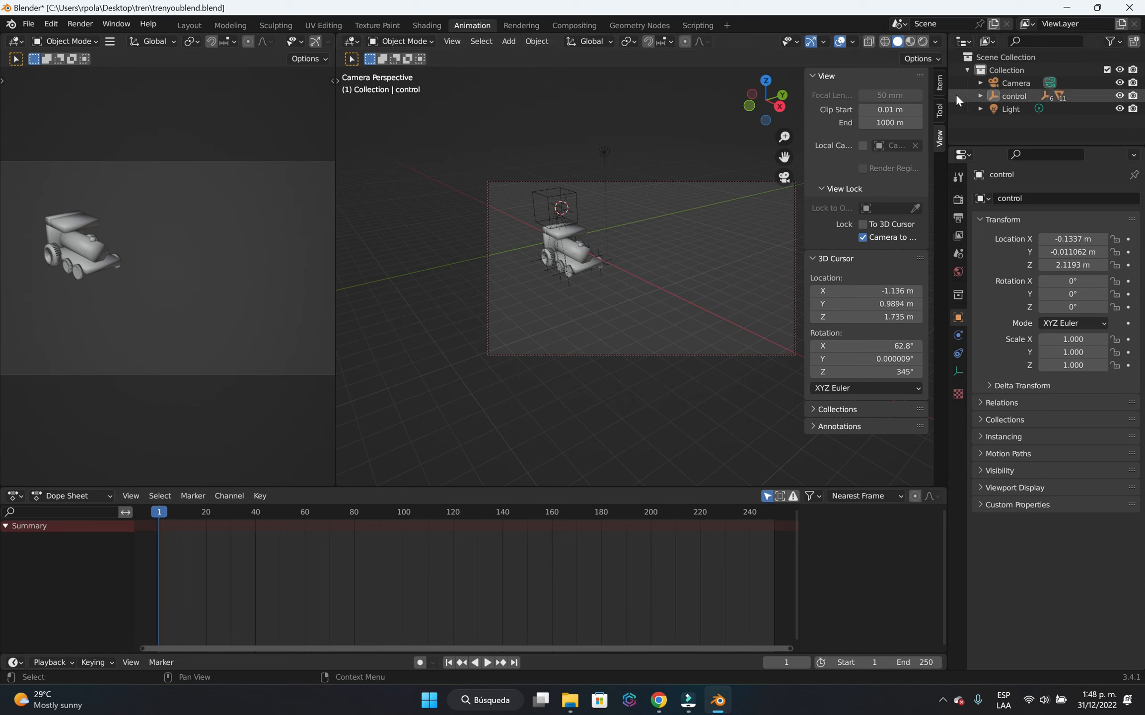
# Compare the free perspective view with the scene camera's view of the locomotive.
pyautogui.press('n')
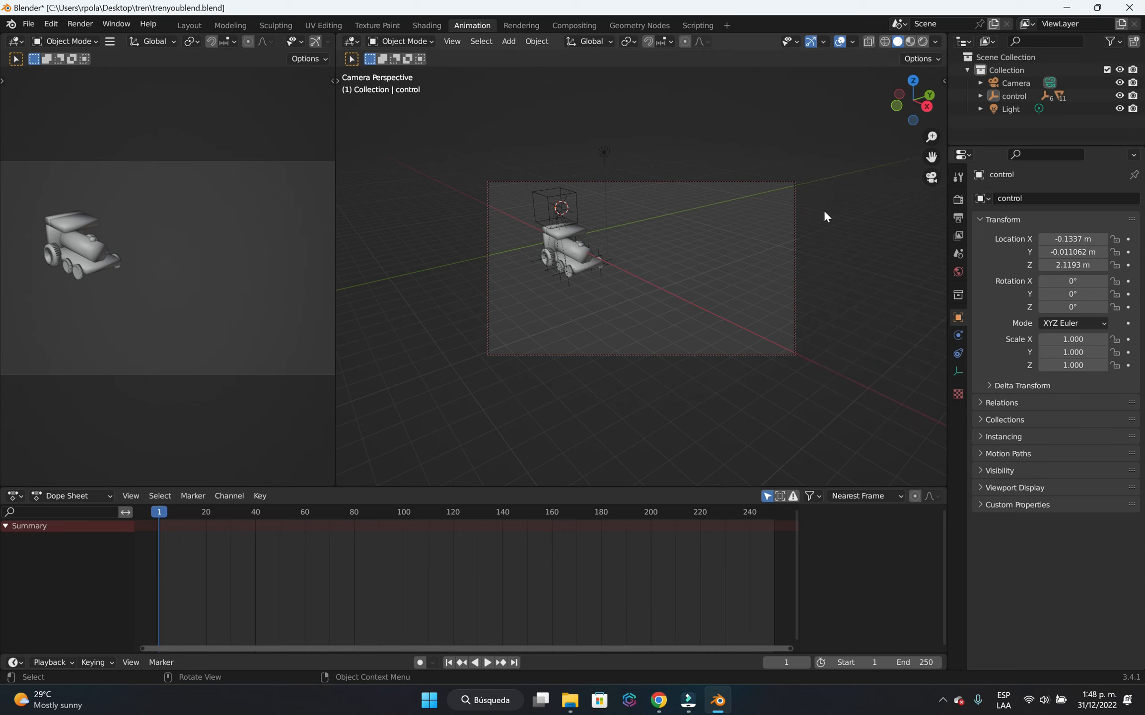
pyautogui.click(931, 179)
pyautogui.click(931, 184)
pyautogui.click(932, 185)
pyautogui.click(933, 179)
pyautogui.click(932, 179)
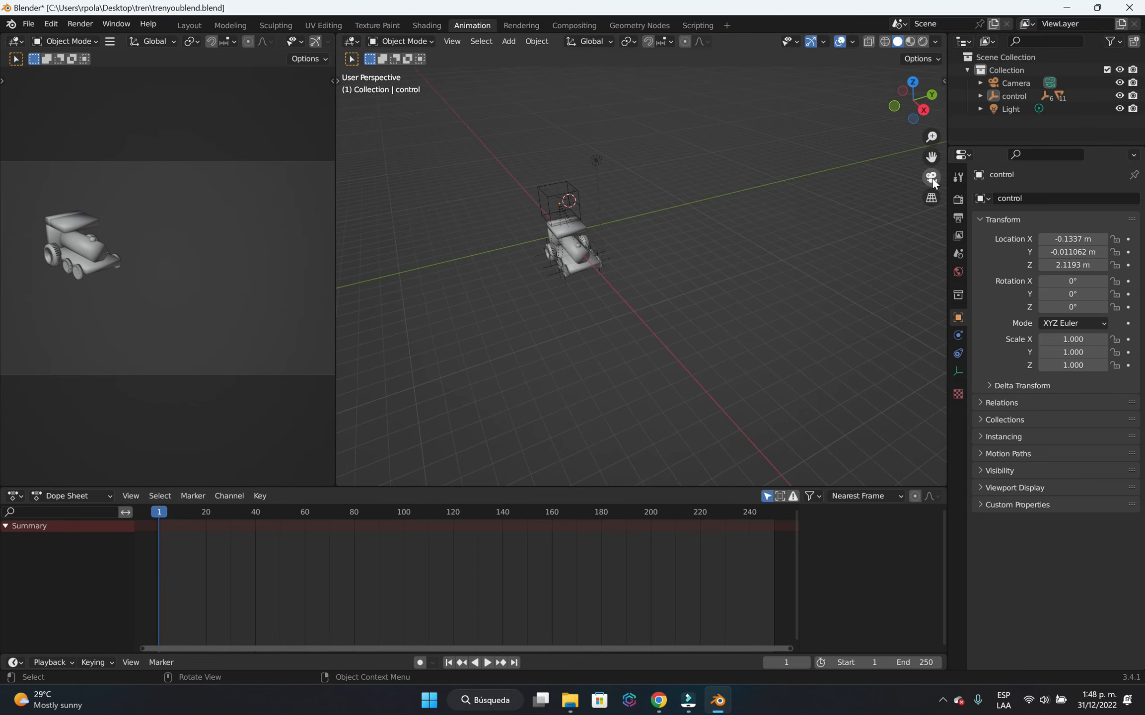
pyautogui.click(932, 179)
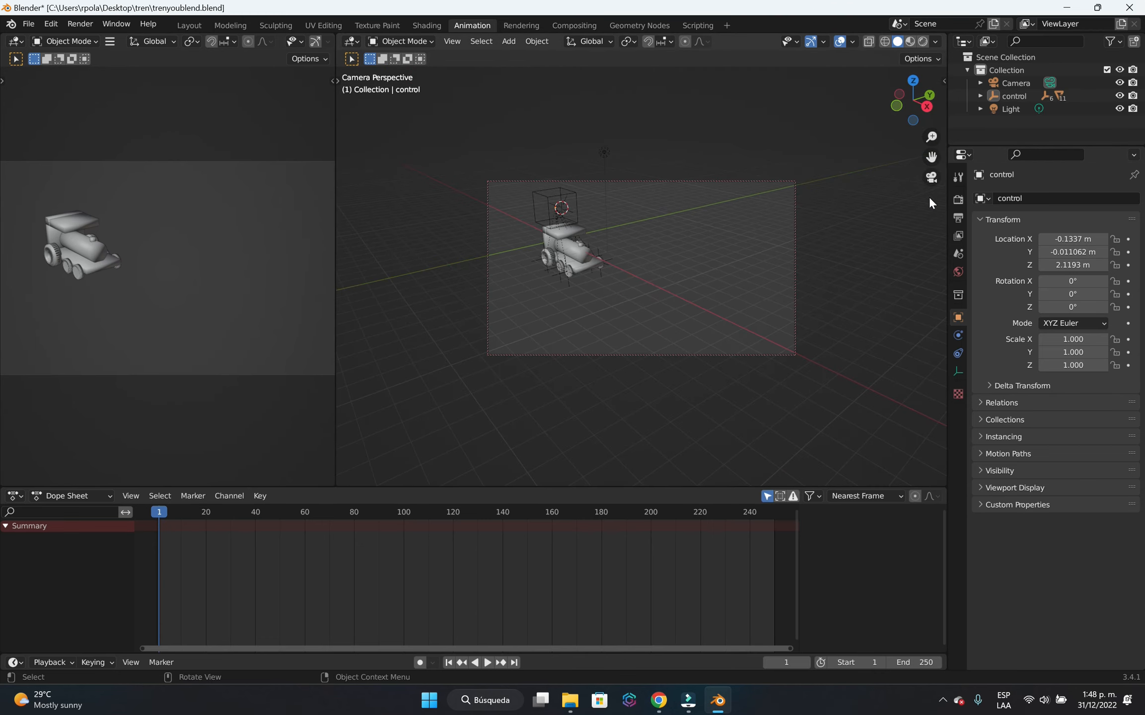
# Toggle the Camera to View lock off and on, and shift the camera to put the locomotive nearer the frame's left edge.
pyautogui.press('n')
pyautogui.click(880, 236)
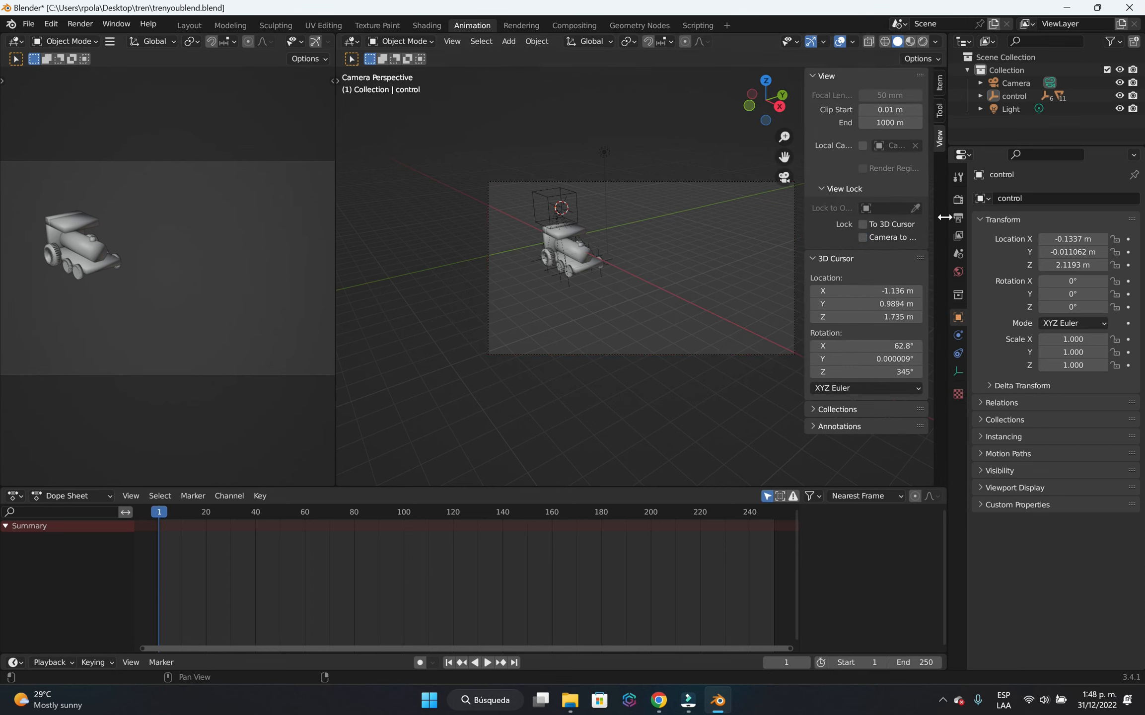
pyautogui.click(899, 238)
pyautogui.keyDown('shift'); pyautogui.moveTo(790, 272); pyautogui.dragTo(663, 289, button='middle'); pyautogui.keyUp('shift')
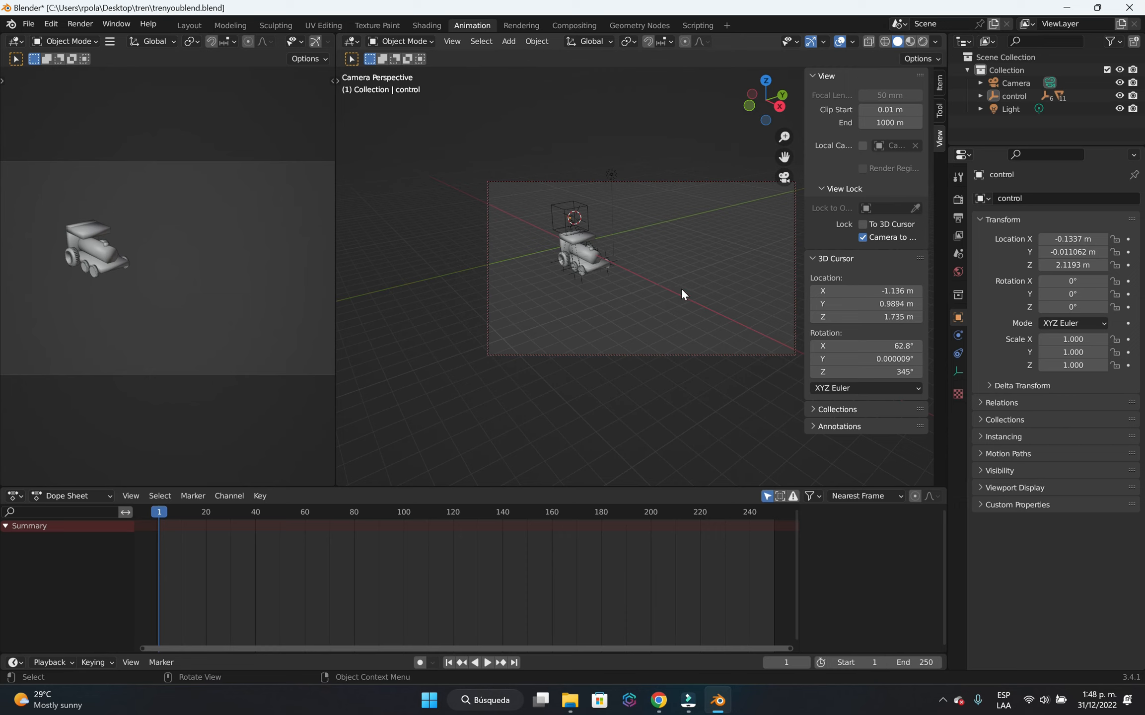
pyautogui.scroll(-2, 715, 299)
pyautogui.scroll(2, 715, 299)
pyautogui.keyDown('shift'); pyautogui.moveTo(744, 309); pyautogui.dragTo(721, 298, button='middle'); pyautogui.keyUp('shift')
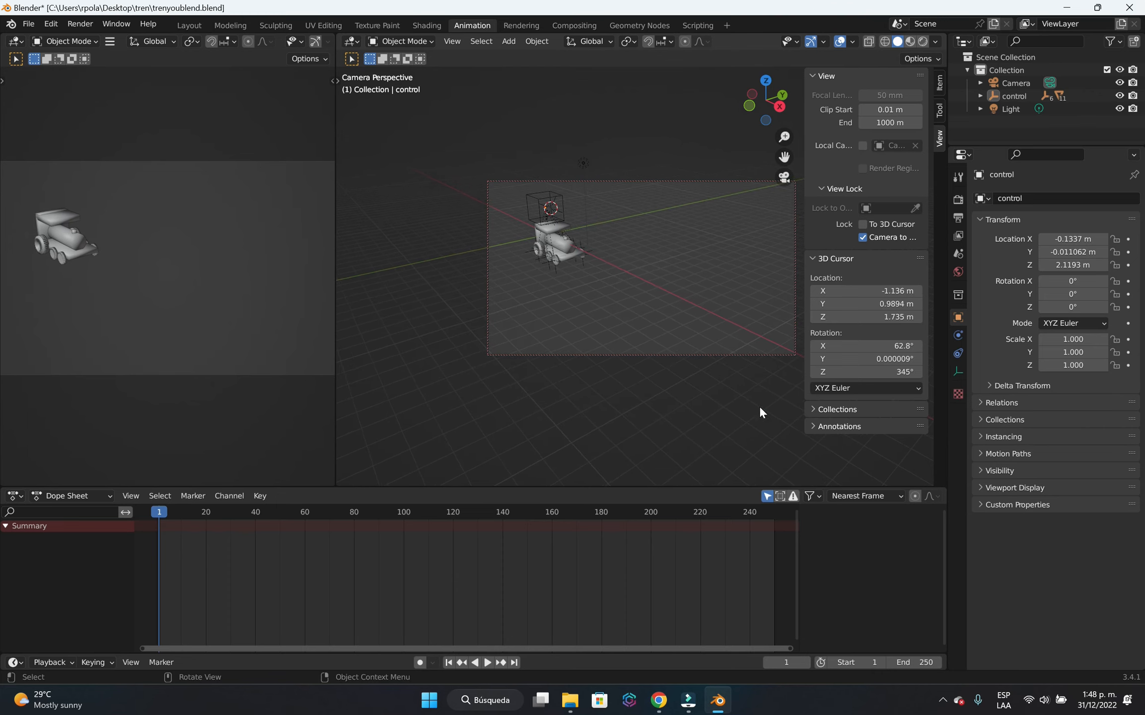
pyautogui.press('n')
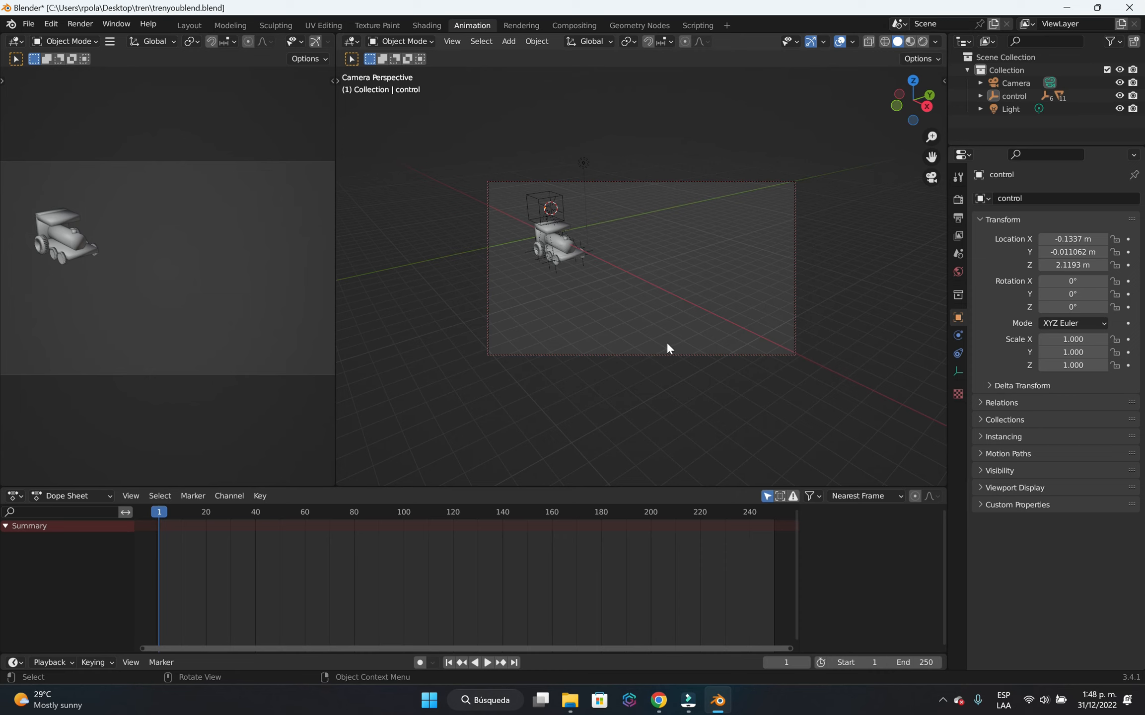
# Leave the camera view for a side view of the locomotive and enable Auto Keying.
pyautogui.click(937, 181)
pyautogui.moveTo(577, 381); pyautogui.dragTo(780, 293, button='middle')
pyautogui.scroll(4, 674, 289)
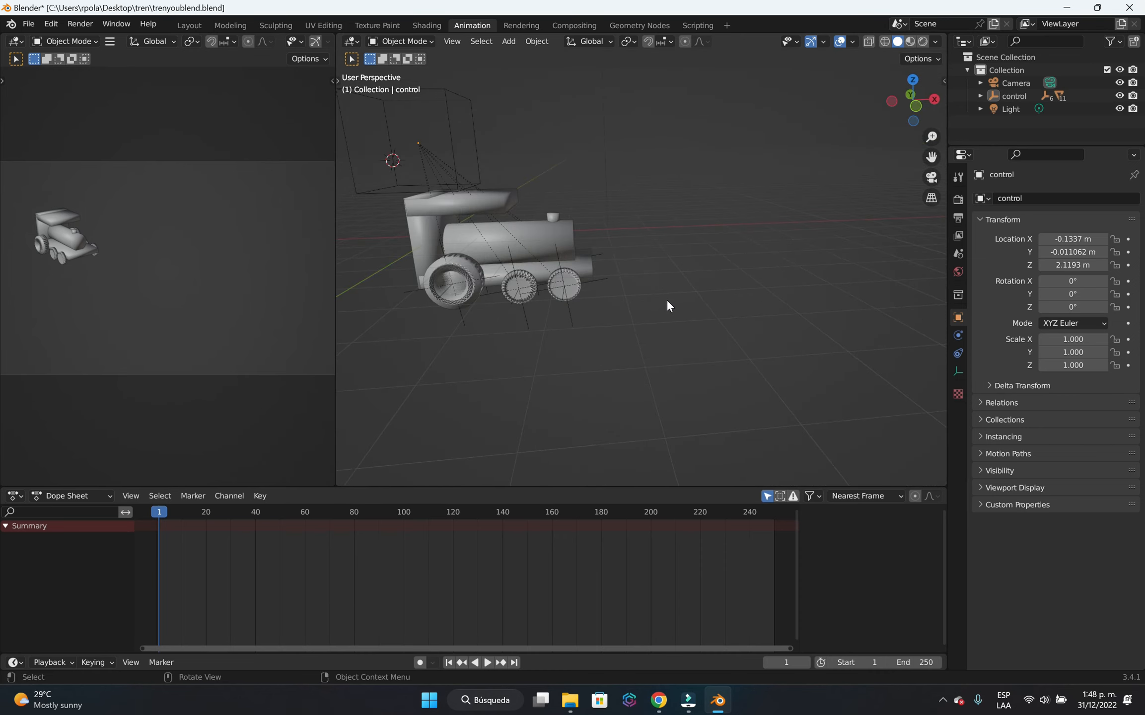
pyautogui.moveTo(668, 300); pyautogui.dragTo(718, 347, button='middle')
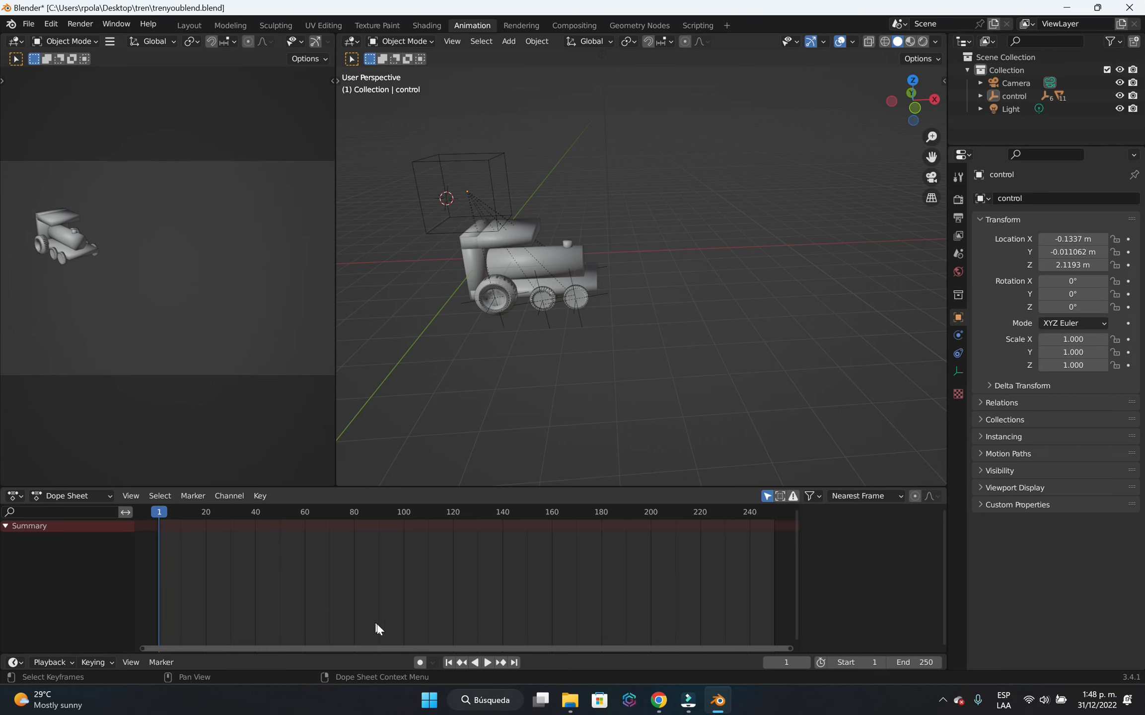
pyautogui.click(420, 662)
# Key the control empty at frame 1 by moving it slightly to about X -0.153, Y 0.048, Z 2.270 m.
pyautogui.click(495, 214)
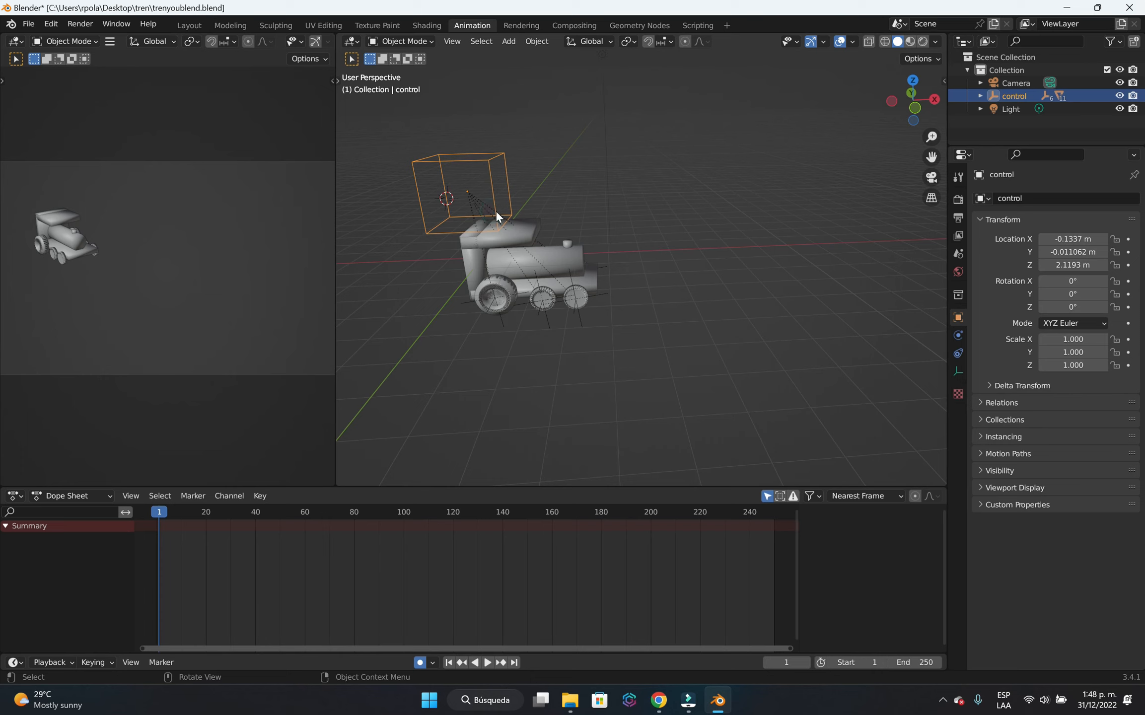
pyautogui.press('g')
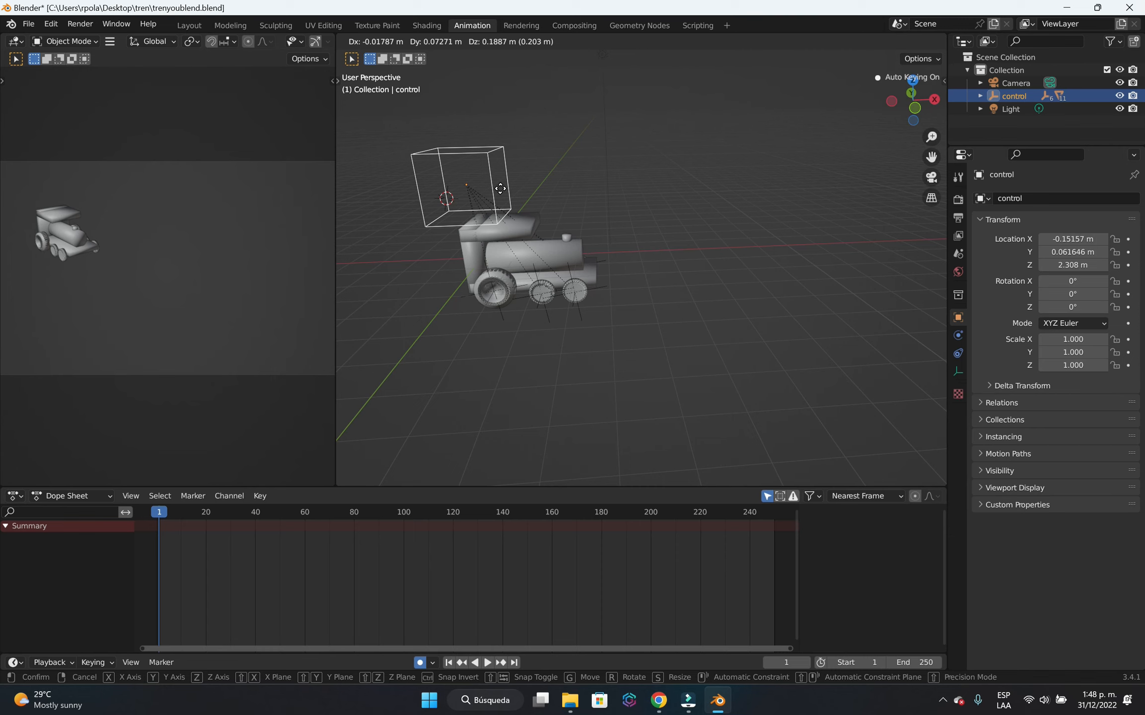
pyautogui.click(502, 195)
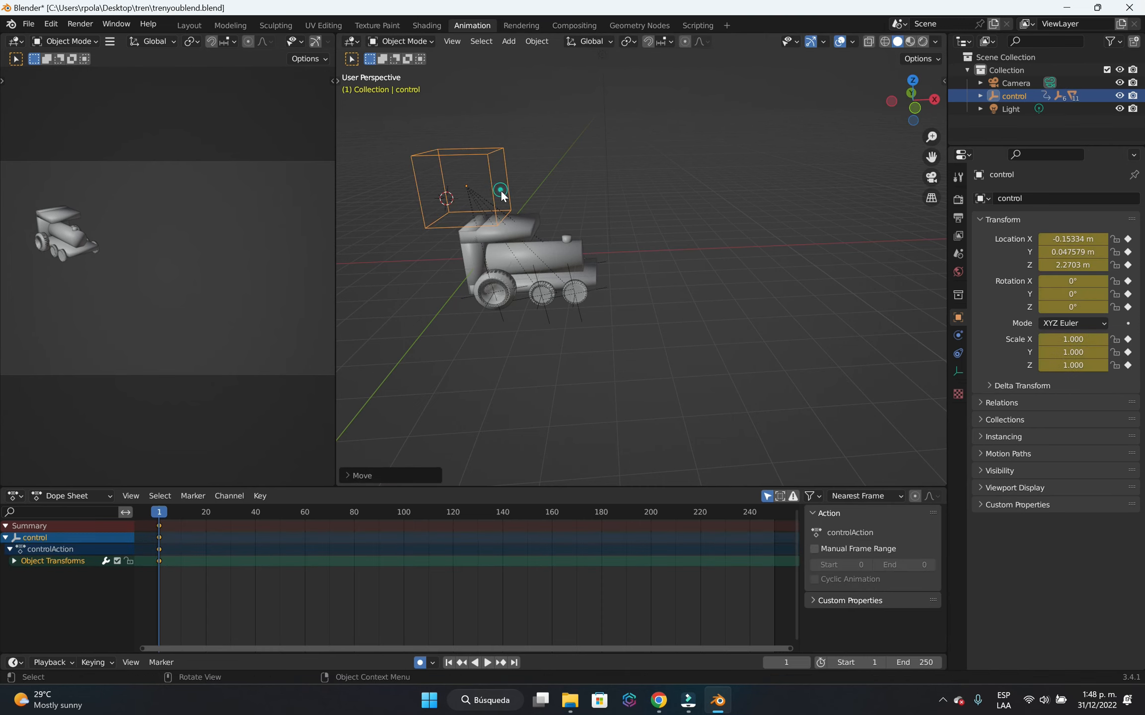
pyautogui.click(511, 340)
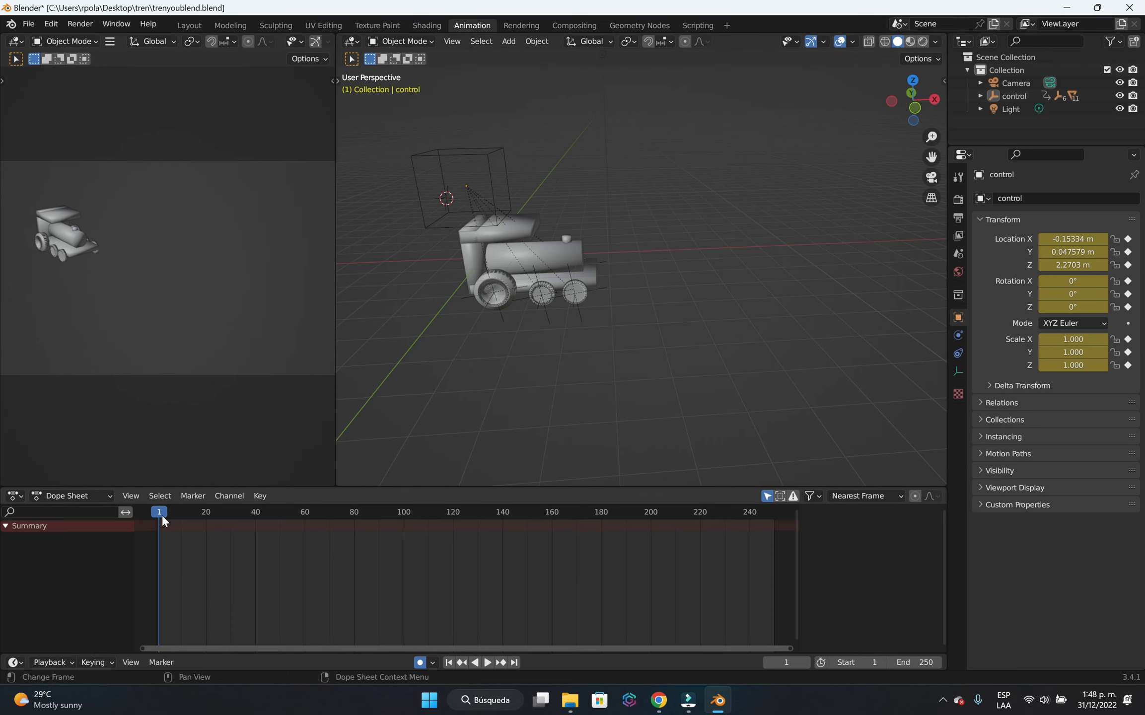
# Set the current frame to 0 and reselect the control empty with Auto Keying on.
pyautogui.moveTo(162, 514)
pyautogui.mouseDown()
pyautogui.moveTo(255, 521)
pyautogui.moveTo(345, 552)
pyautogui.moveTo(251, 522)
pyautogui.moveTo(167, 539)
pyautogui.moveTo(156, 515)
pyautogui.mouseUp()
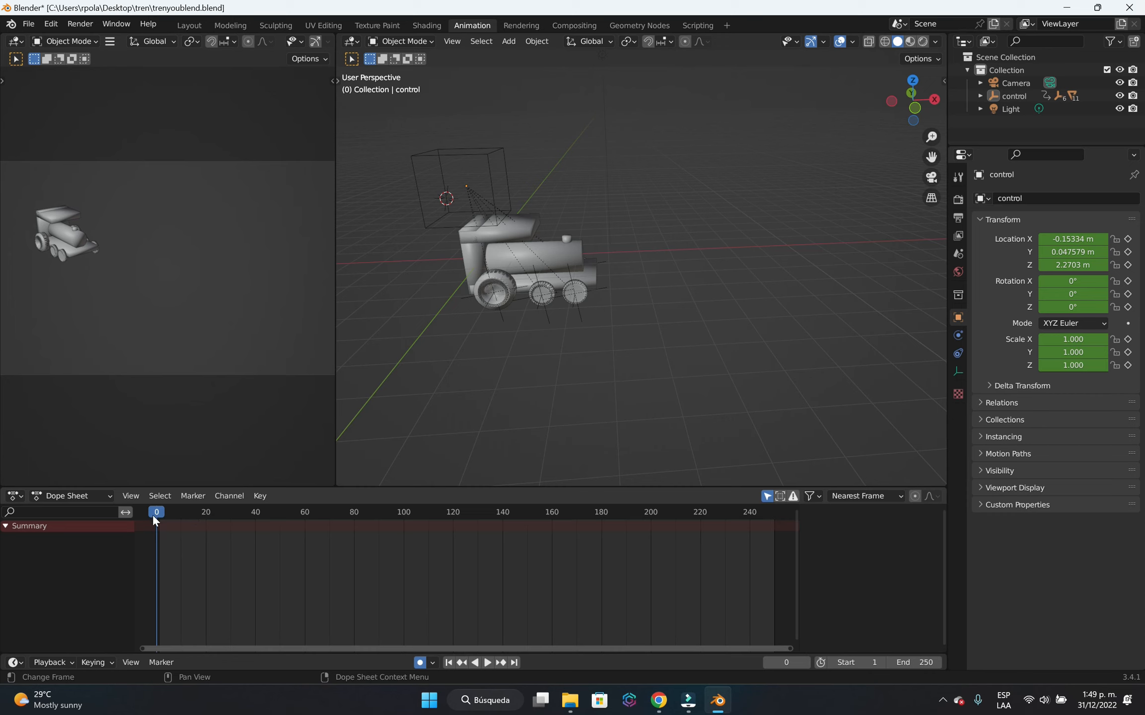
pyautogui.click(420, 662)
pyautogui.click(452, 208)
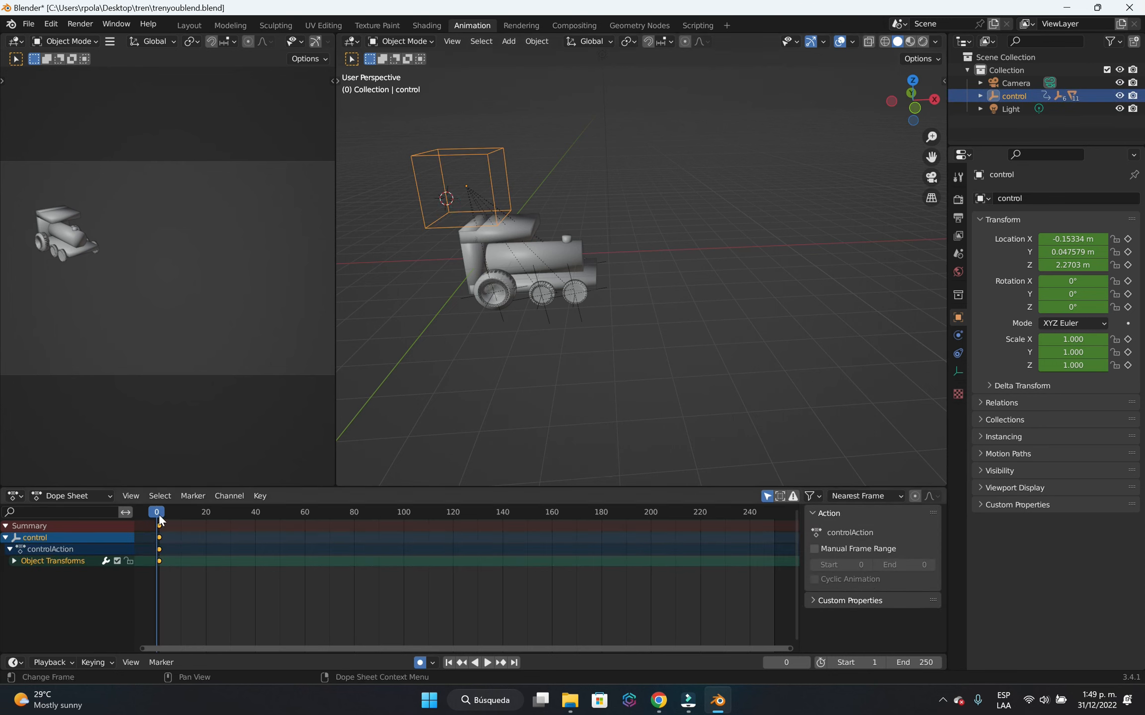
# Scrub and play through the timeline to check the control empty's animation.
pyautogui.moveTo(160, 514); pyautogui.dragTo(259, 588)
pyautogui.press('space')
pyautogui.click(607, 554)
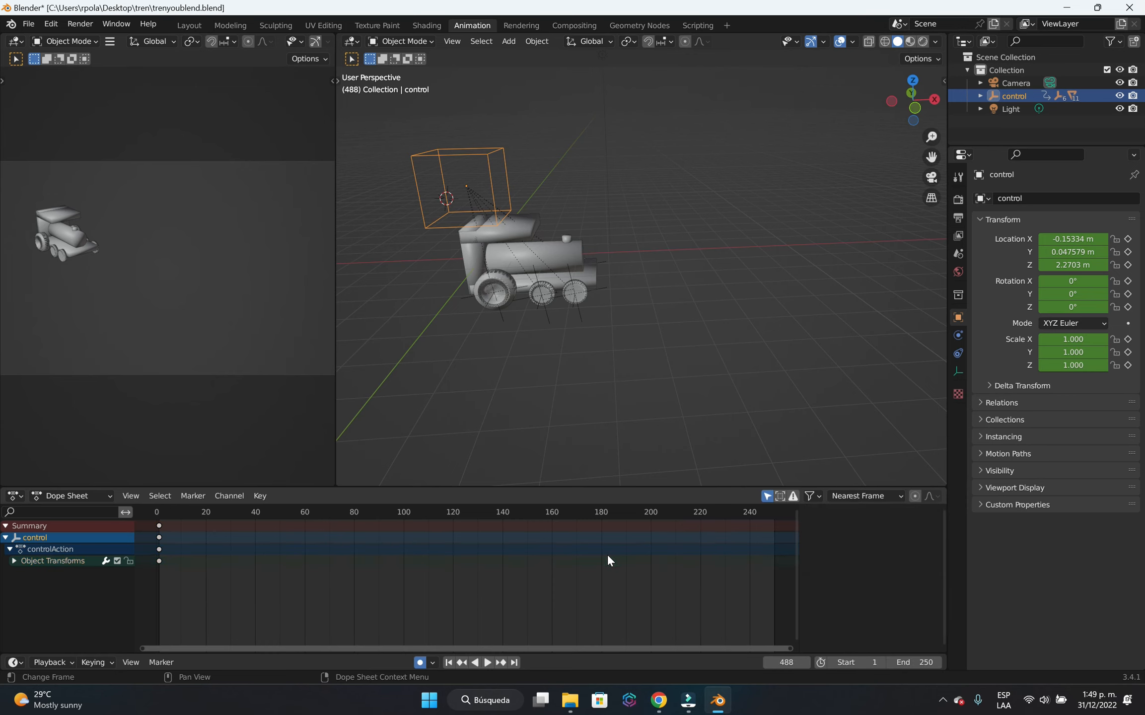
pyautogui.click(609, 561)
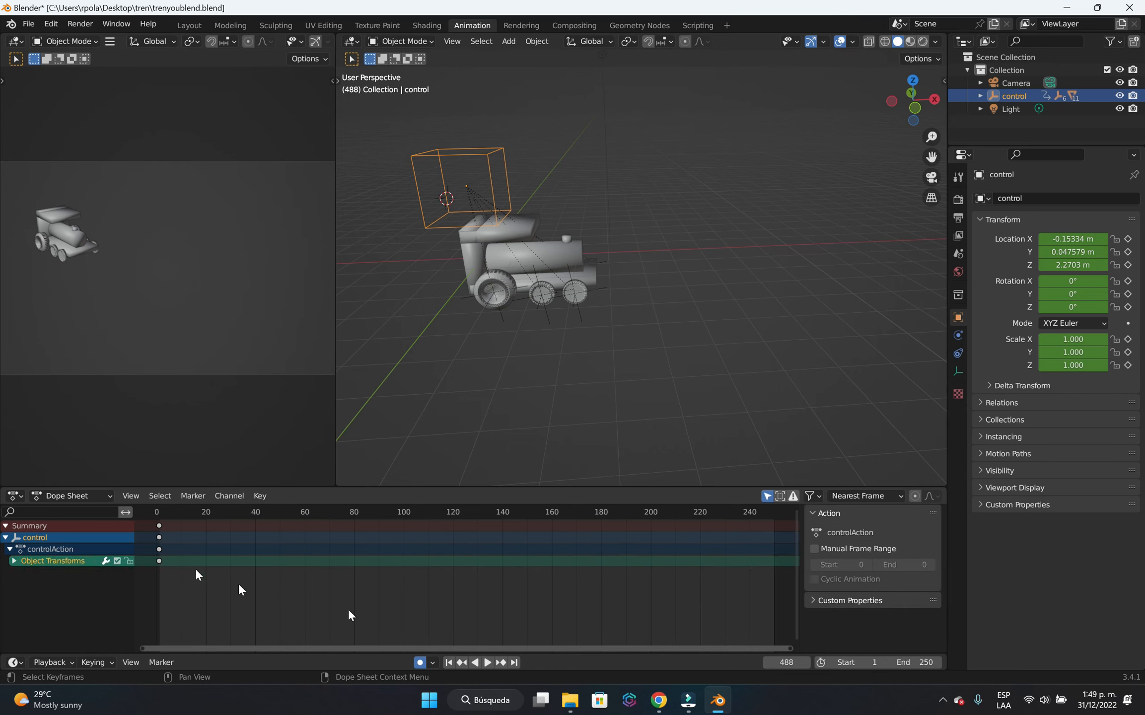
pyautogui.click(699, 708)
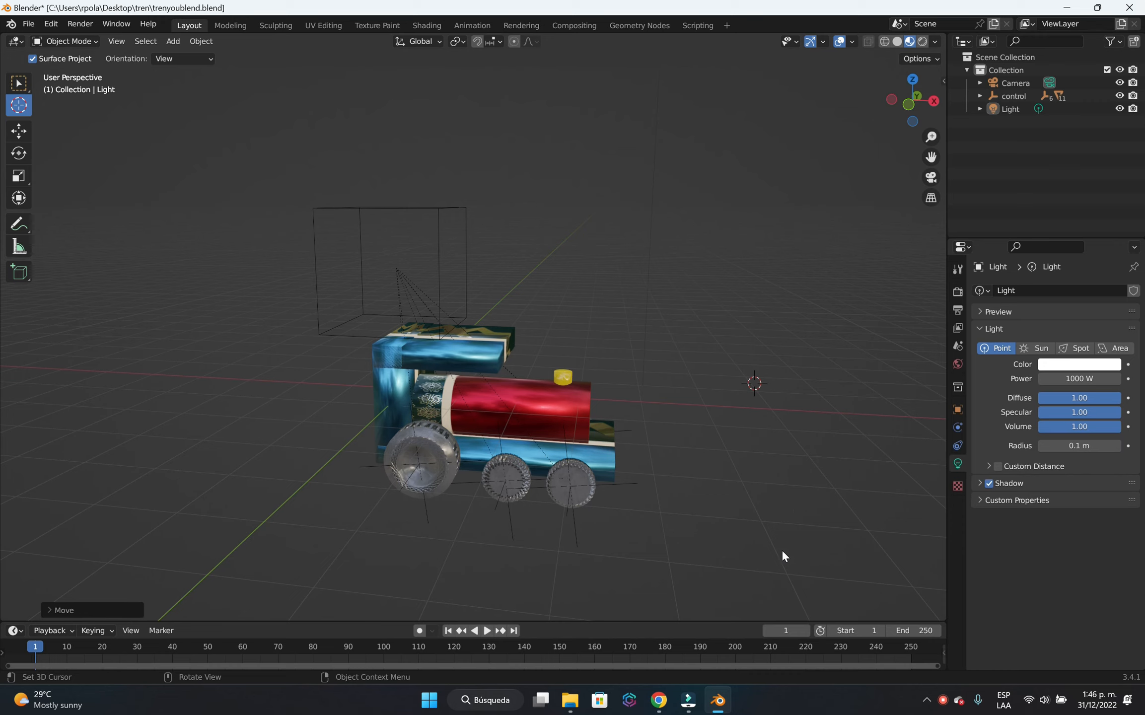
# Return to the Select Box tool and select the cube-shaped control empty above the locomotive.
pyautogui.moveTo(810, 522); pyautogui.dragTo(683, 494, button='middle')
pyautogui.scroll(2, 696, 535)
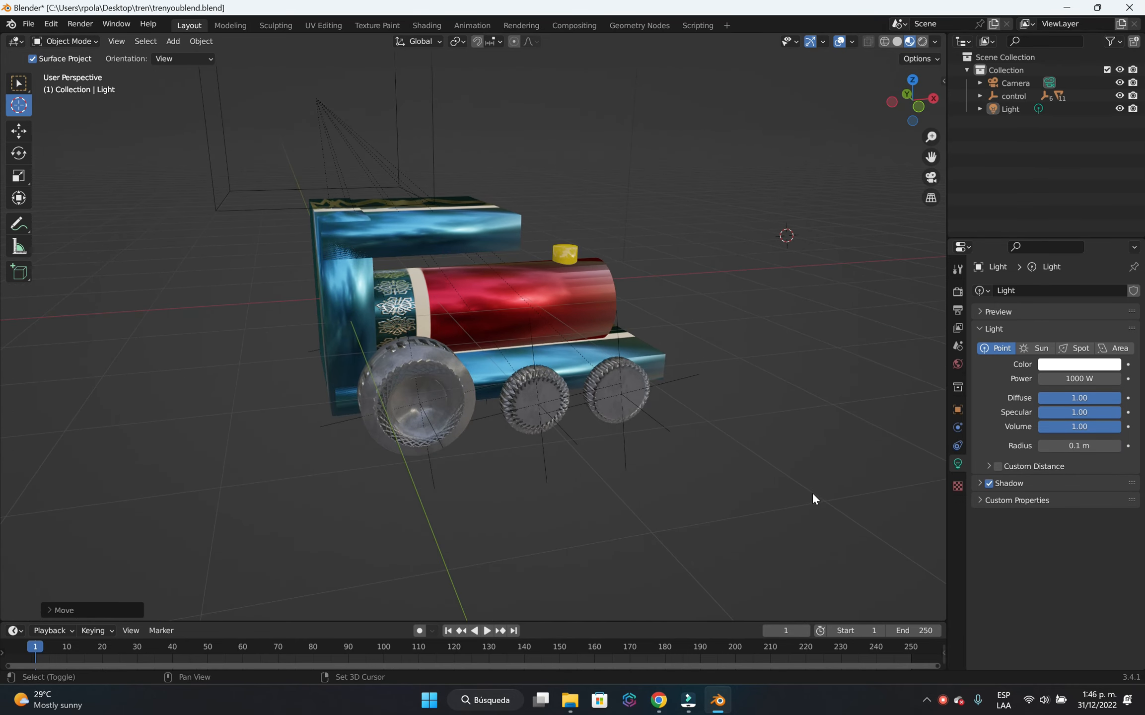
pyautogui.keyDown('shift'); pyautogui.moveTo(812, 499); pyautogui.dragTo(690, 506, button='middle'); pyautogui.keyUp('shift')
pyautogui.moveTo(637, 428)
pyautogui.mouseDown(button='middle')
pyautogui.moveTo(639, 455)
pyautogui.moveTo(626, 419)
pyautogui.mouseUp(button='middle')
pyautogui.click(149, 189)
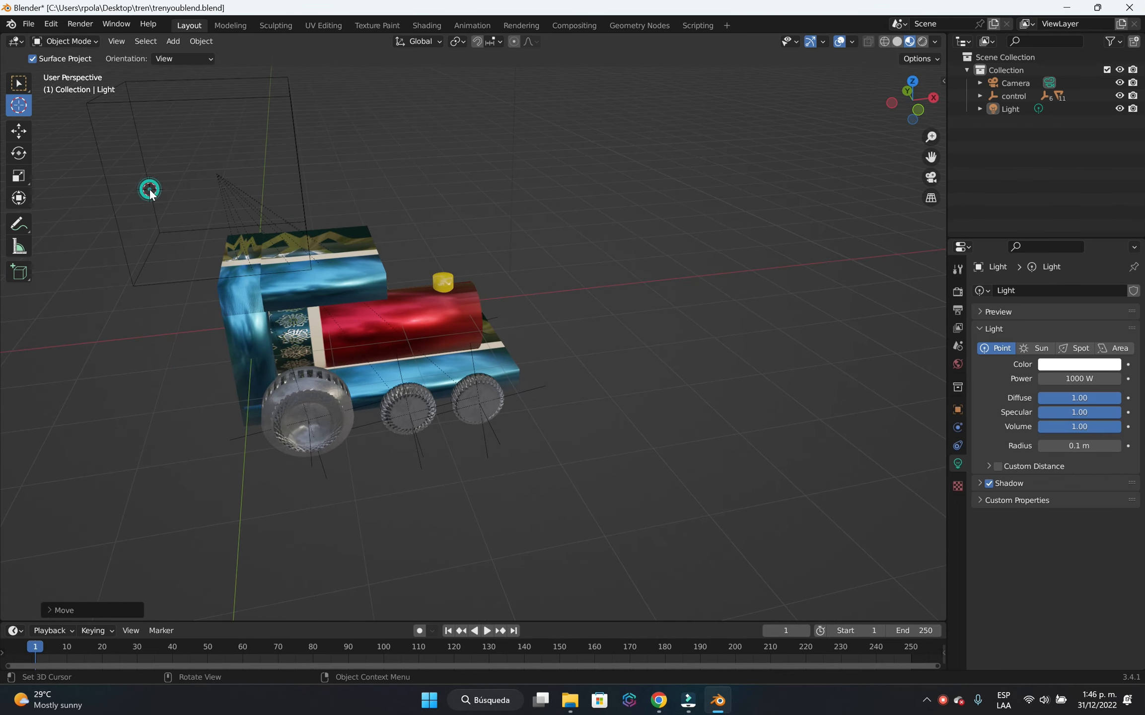
pyautogui.click(17, 83)
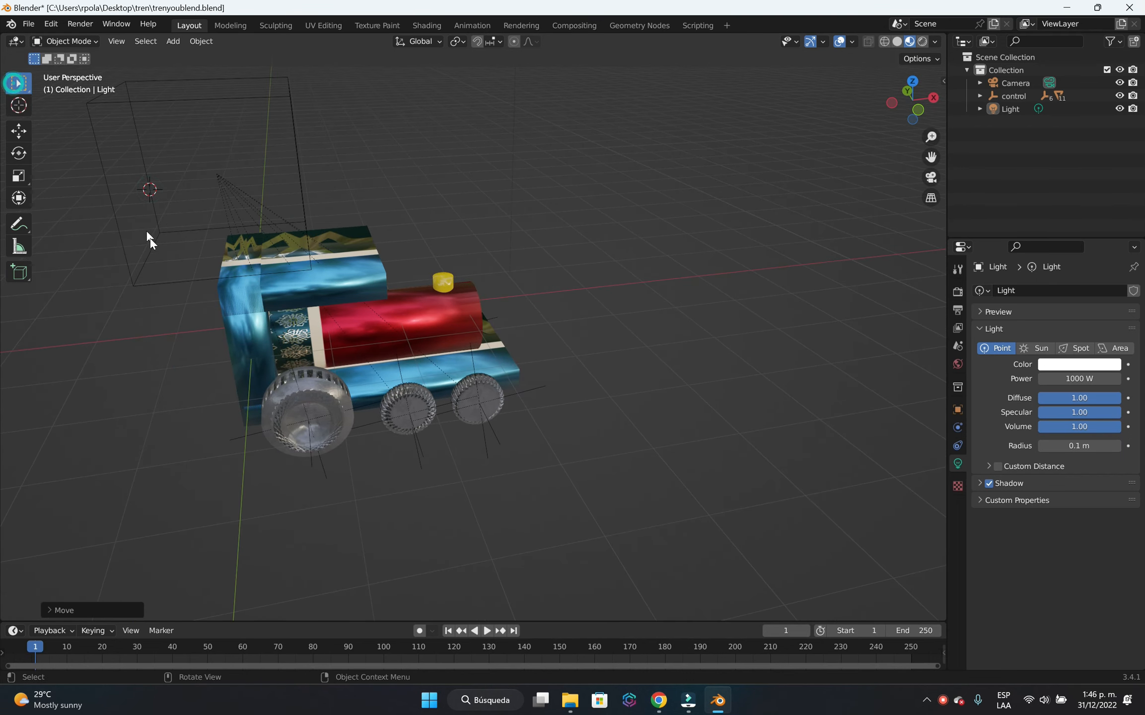
pyautogui.click(152, 278)
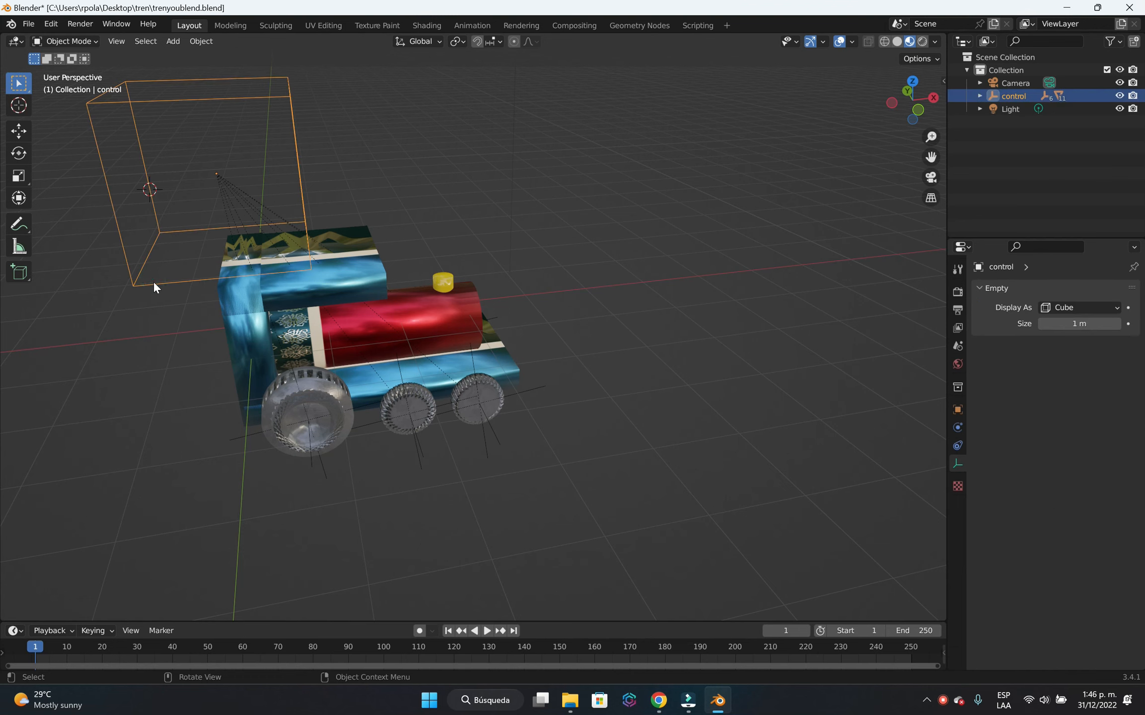
# Try moving the control empty along the global X axis to test that the locomotive follows it.
pyautogui.press('g')
pyautogui.press('x')
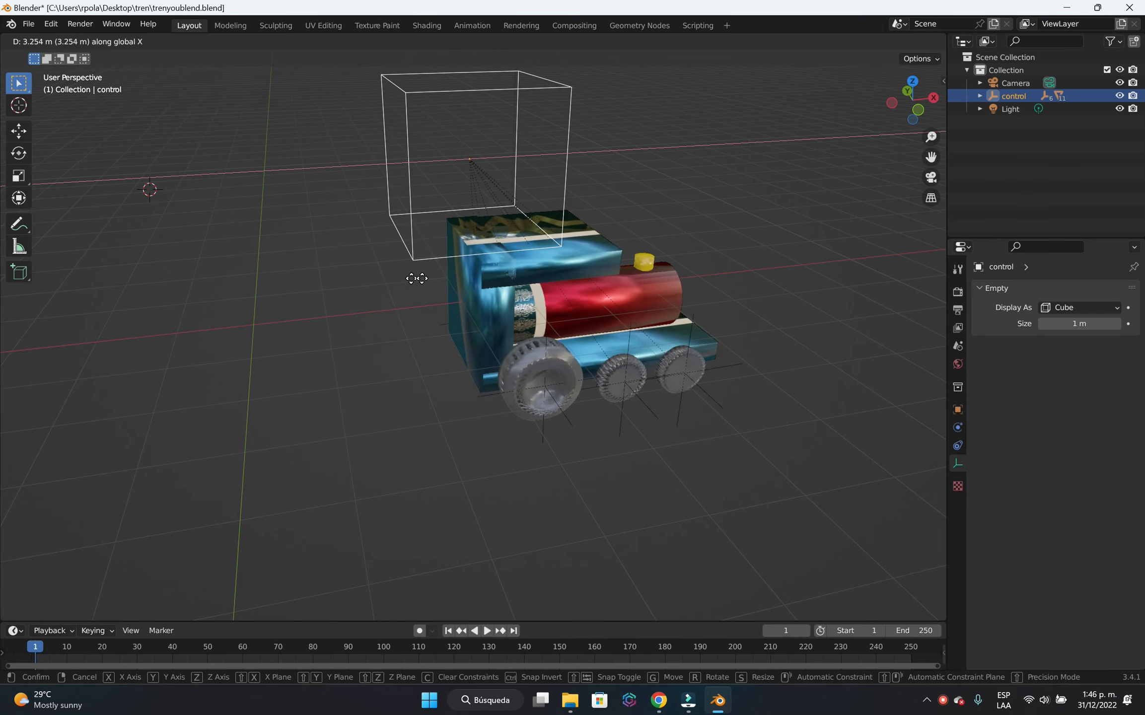
pyautogui.rightClick(313, 313)
pyautogui.moveTo(805, 317); pyautogui.dragTo(652, 334, button='middle')
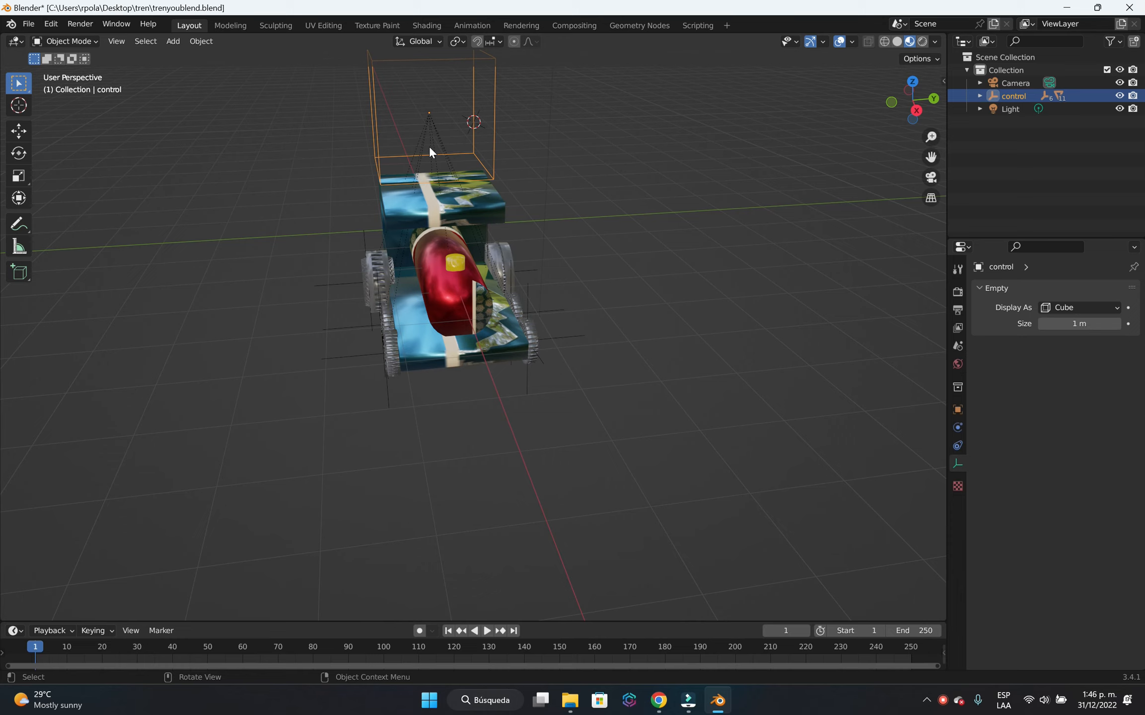
pyautogui.press('g')
pyautogui.press('x')
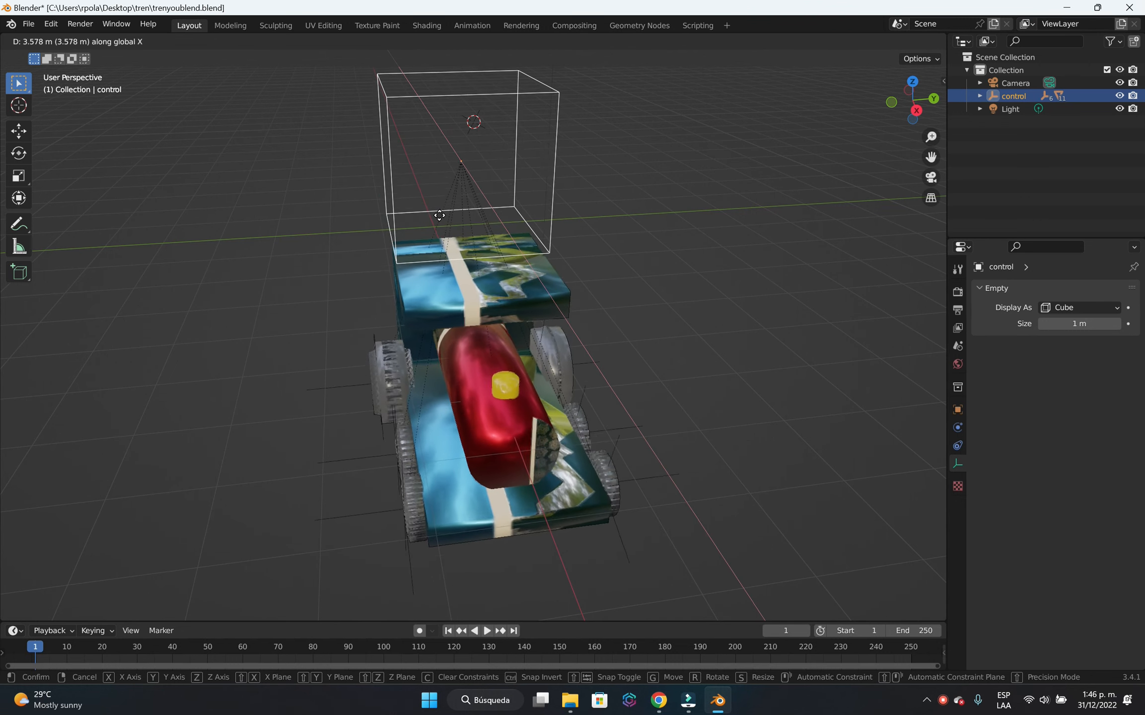
pyautogui.click(511, 263)
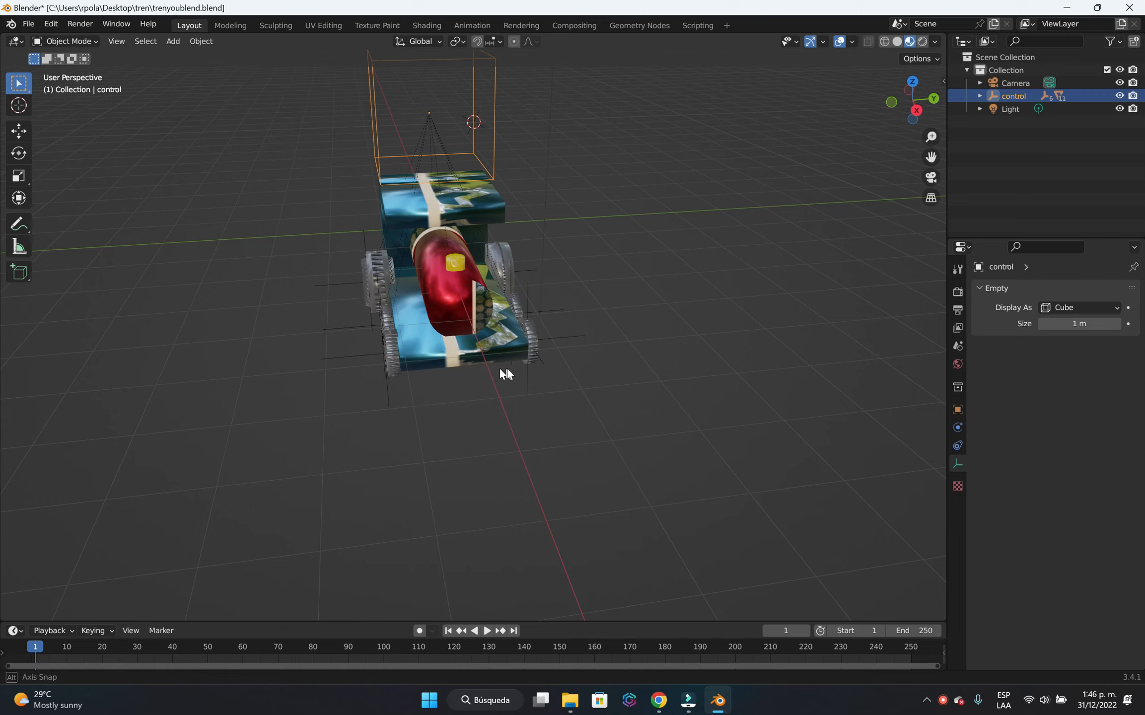
pyautogui.moveTo(506, 375); pyautogui.dragTo(605, 359, button='middle')
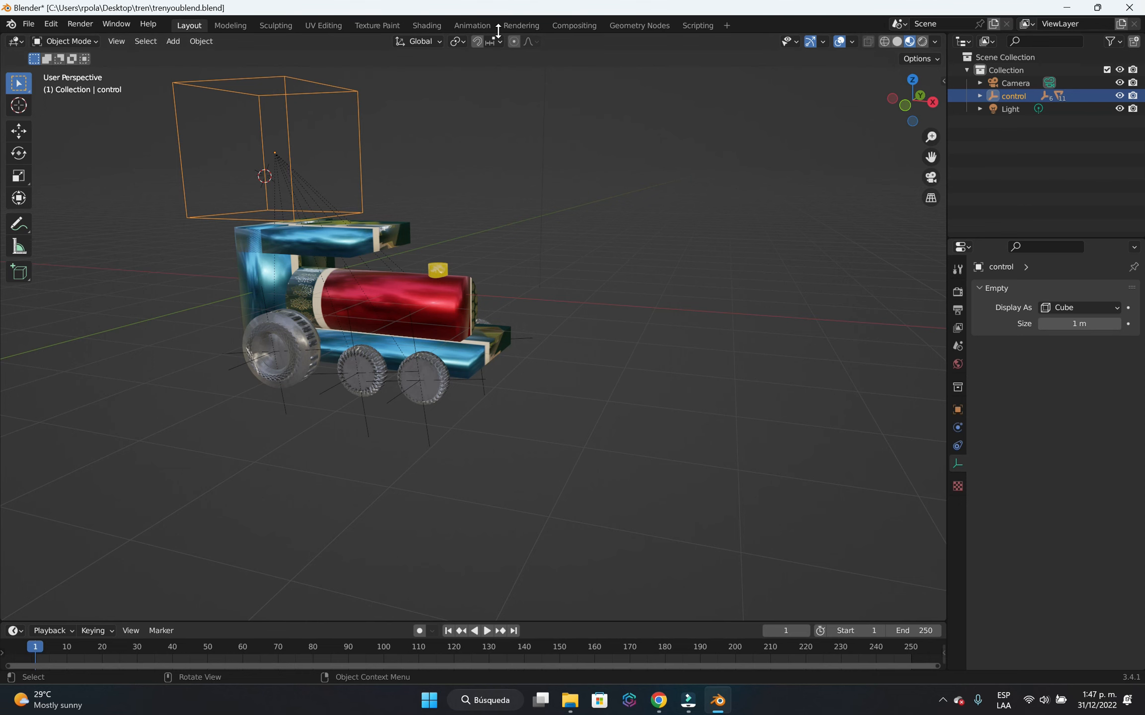
# Switch to the Animation workspace and show the main viewport through the camera.
pyautogui.click(474, 25)
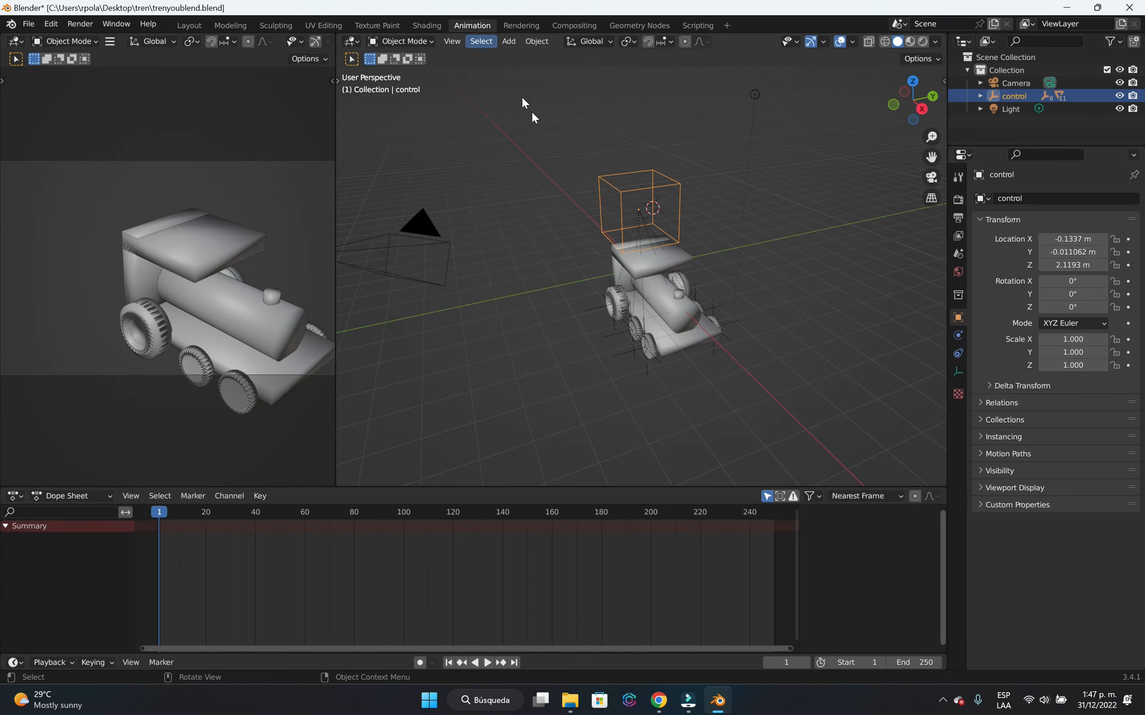
pyautogui.moveTo(736, 381)
pyautogui.mouseDown(button='middle')
pyautogui.moveTo(723, 357)
pyautogui.moveTo(741, 389)
pyautogui.moveTo(758, 373)
pyautogui.mouseUp(button='middle')
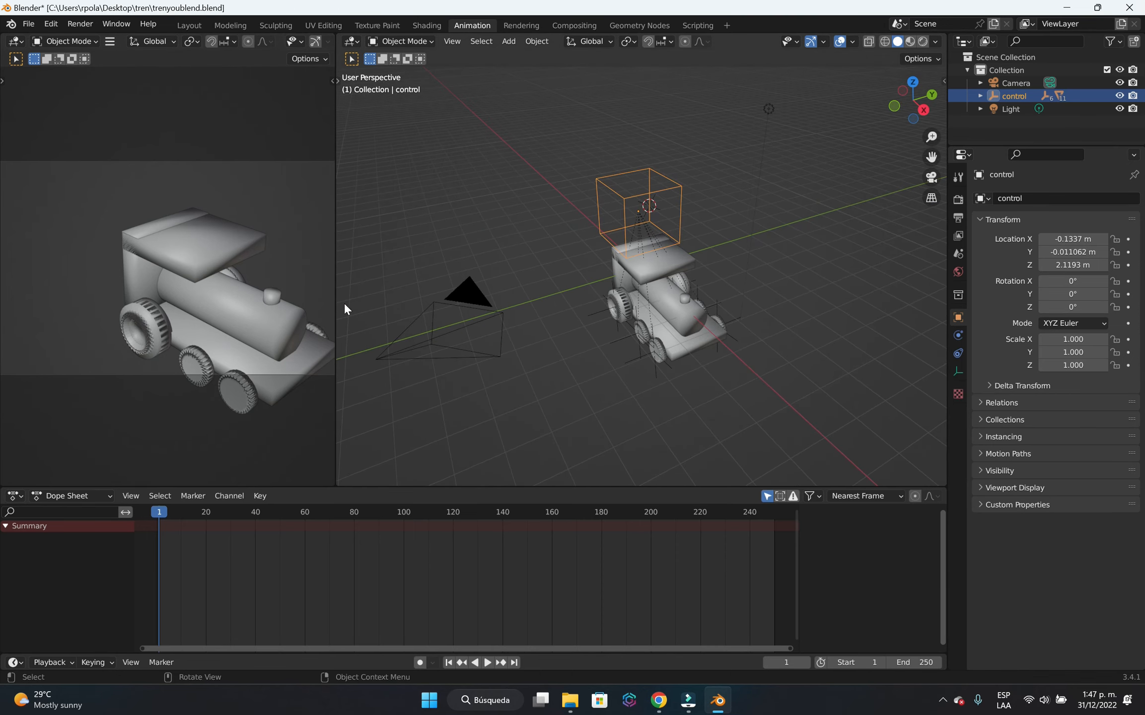
pyautogui.click(930, 178)
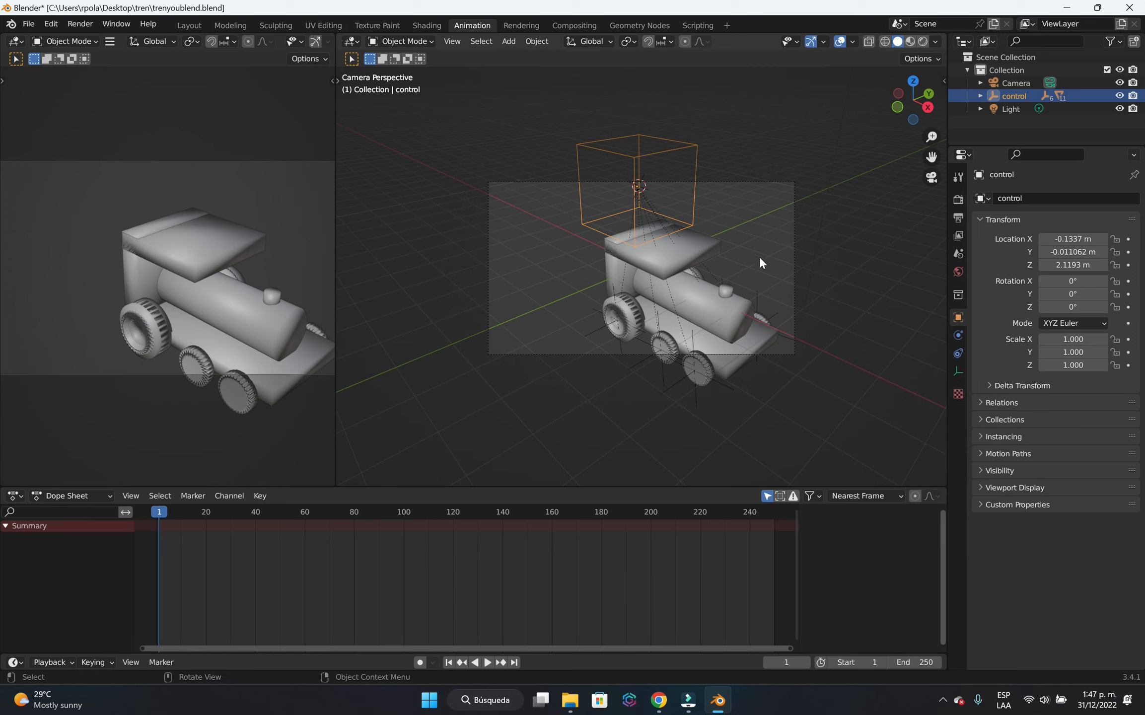
# Deselect the control empty and enable the Camera to View lock in the viewport's View Lock settings.
pyautogui.click(943, 80)
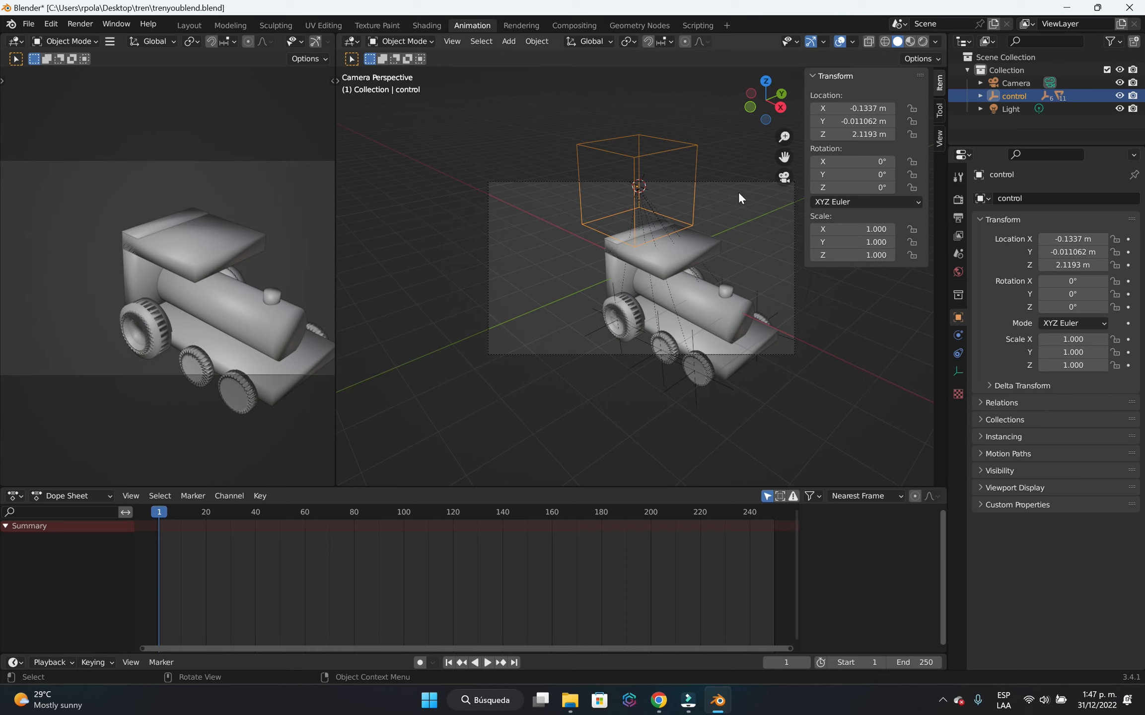
pyautogui.click(743, 208)
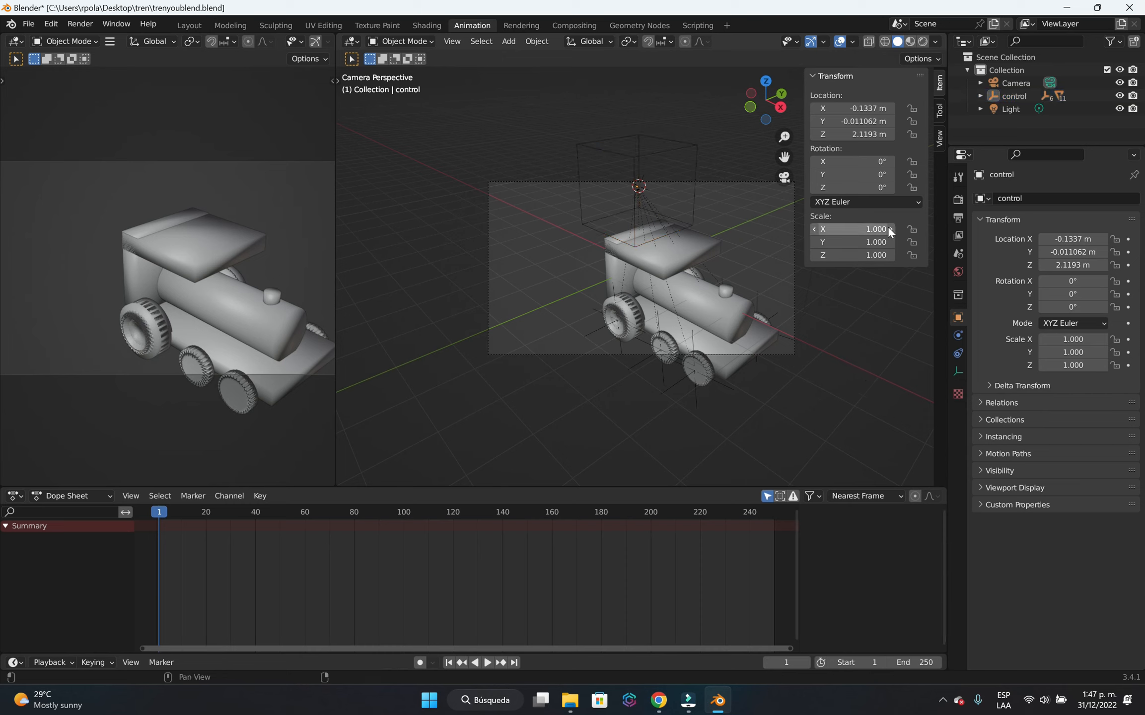
pyautogui.press('n')
pyautogui.press('n')
pyautogui.press('n')
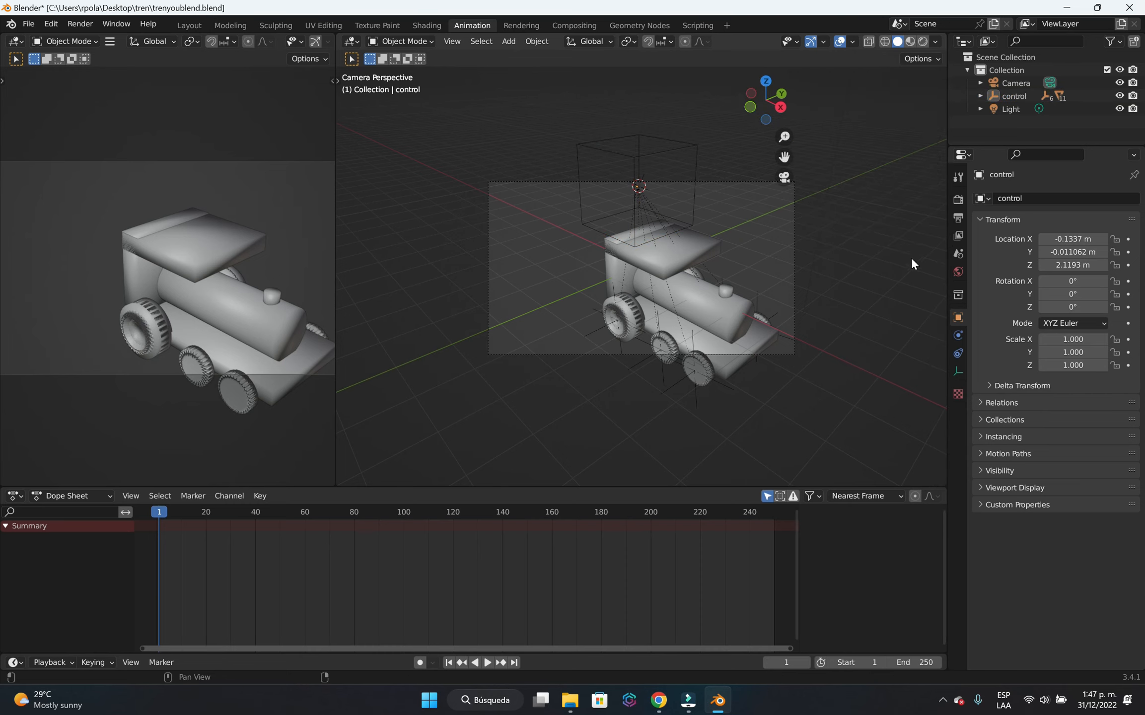
pyautogui.press('n')
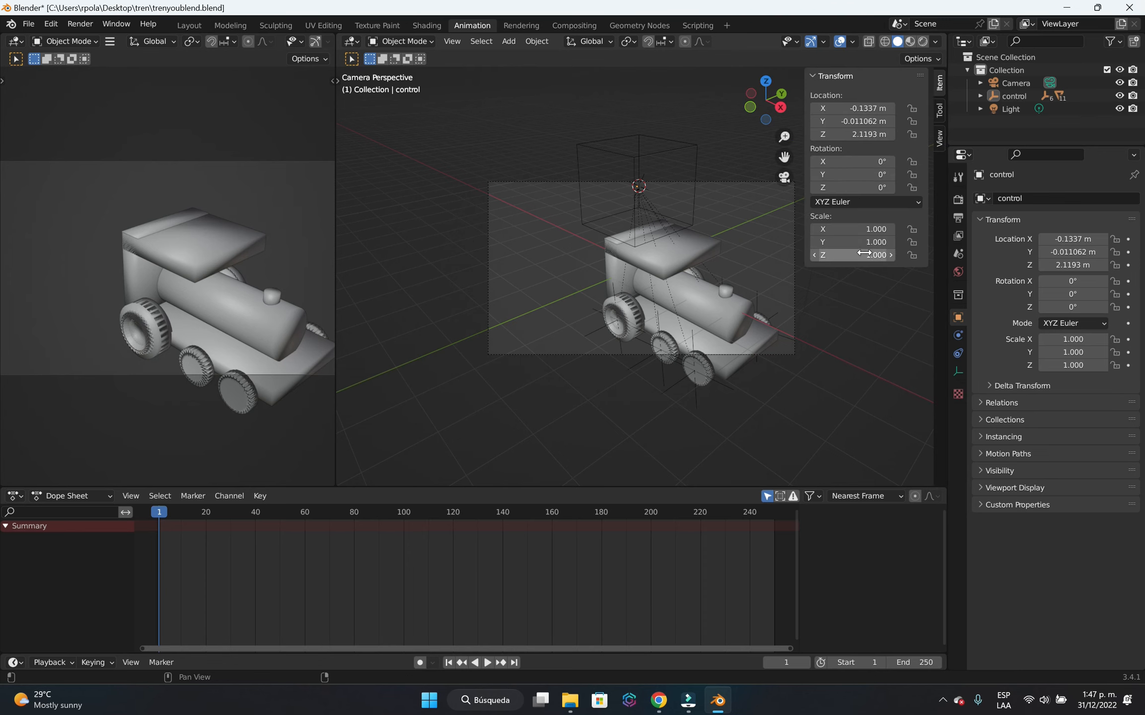
pyautogui.click(938, 141)
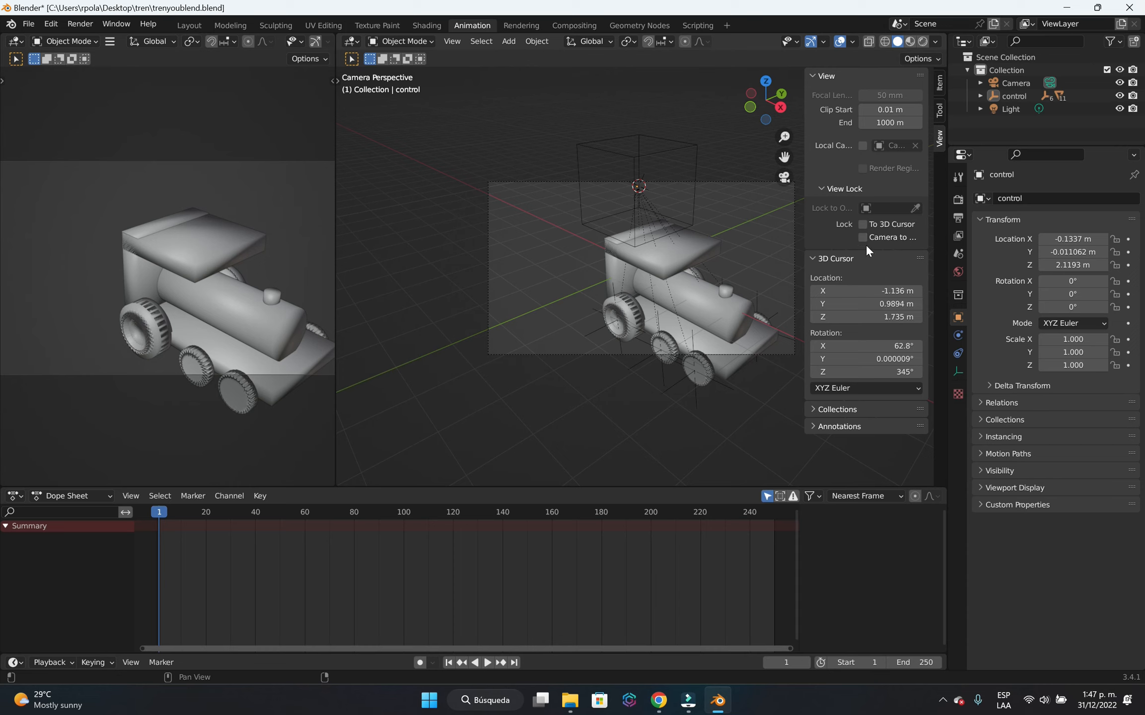
pyautogui.click(910, 240)
pyautogui.click(862, 224)
# Pull the camera back and shift it so the small locomotive sits in the upper left of the camera frame.
pyautogui.scroll(-5, 626, 304)
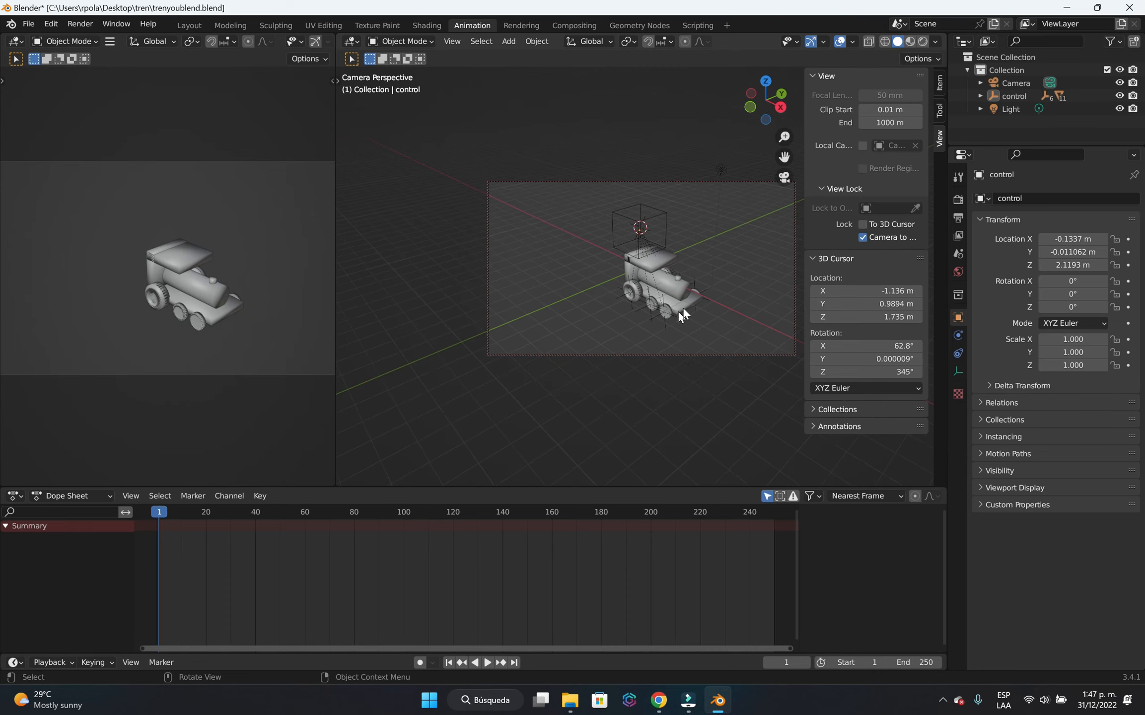
pyautogui.moveTo(678, 311)
pyautogui.mouseDown(button='middle')
pyautogui.moveTo(647, 299)
pyautogui.moveTo(685, 302)
pyautogui.mouseUp(button='middle')
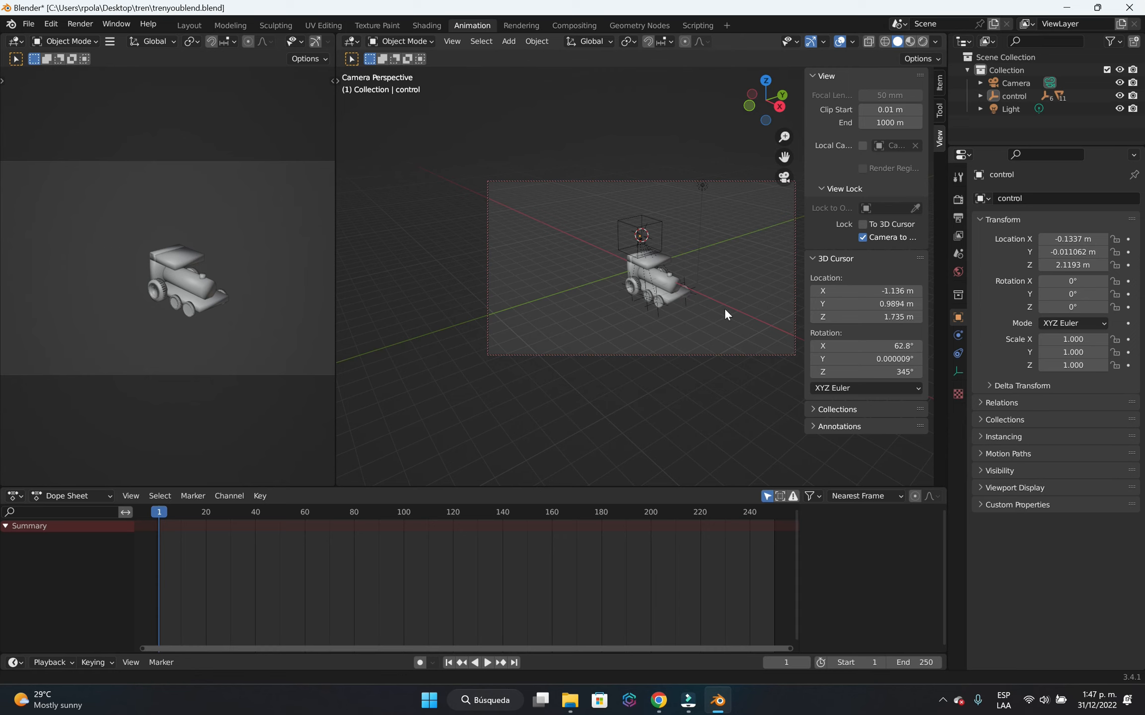
pyautogui.keyDown('shift'); pyautogui.moveTo(725, 312); pyautogui.dragTo(642, 281, button='middle'); pyautogui.keyUp('shift')
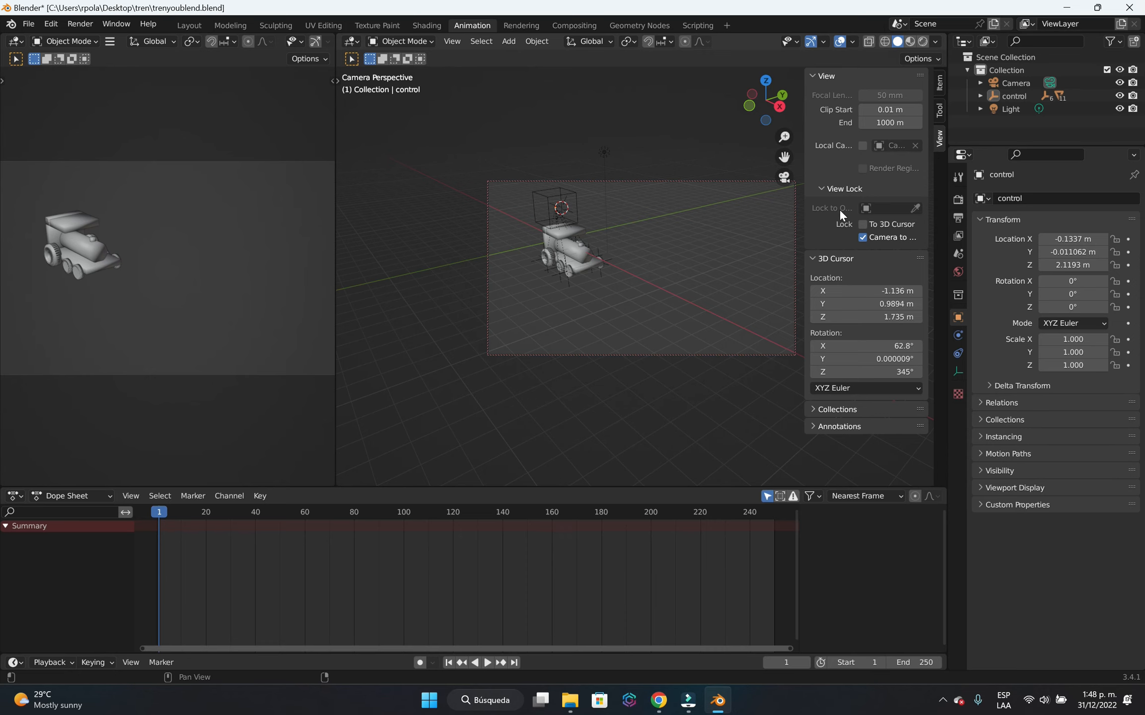
pyautogui.press('n')
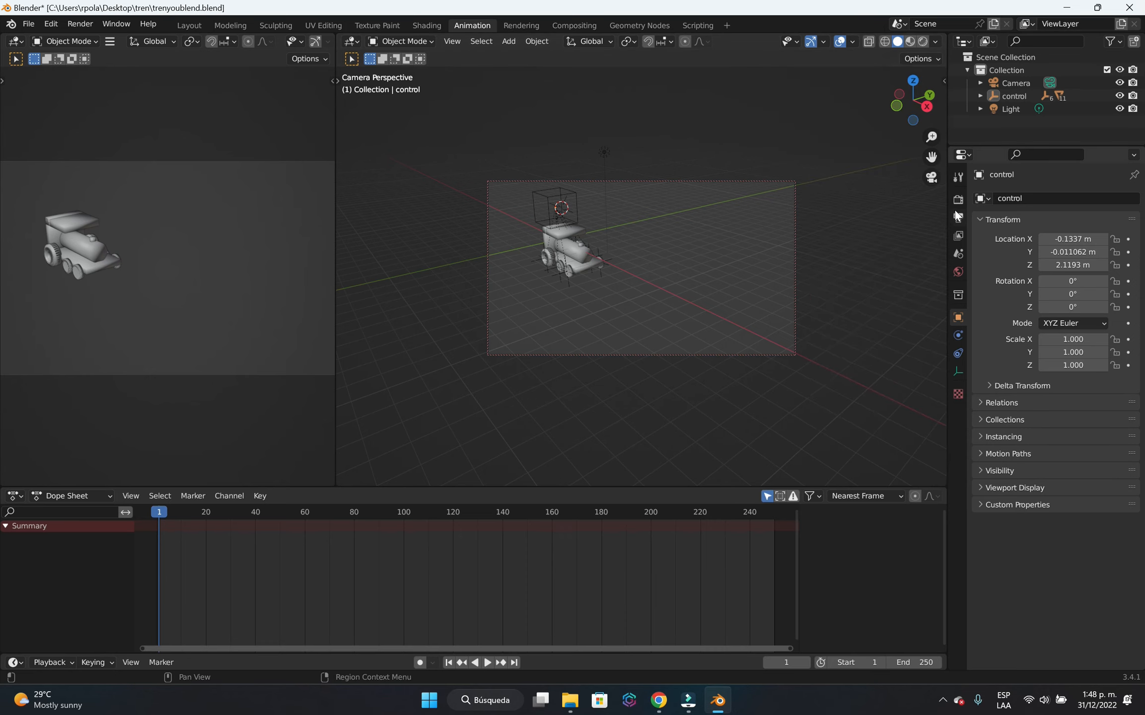
# Switch between the user perspective and the camera view to check the framing.
pyautogui.click(931, 186)
pyautogui.click(931, 184)
pyautogui.click(931, 184)
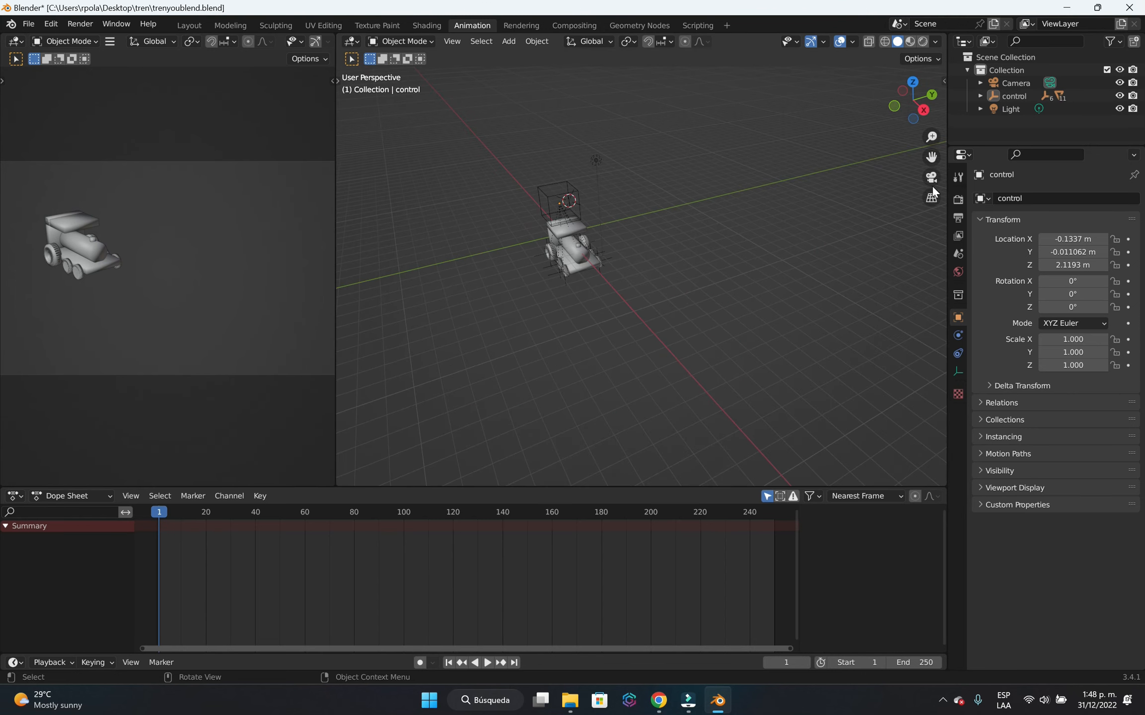
pyautogui.click(932, 178)
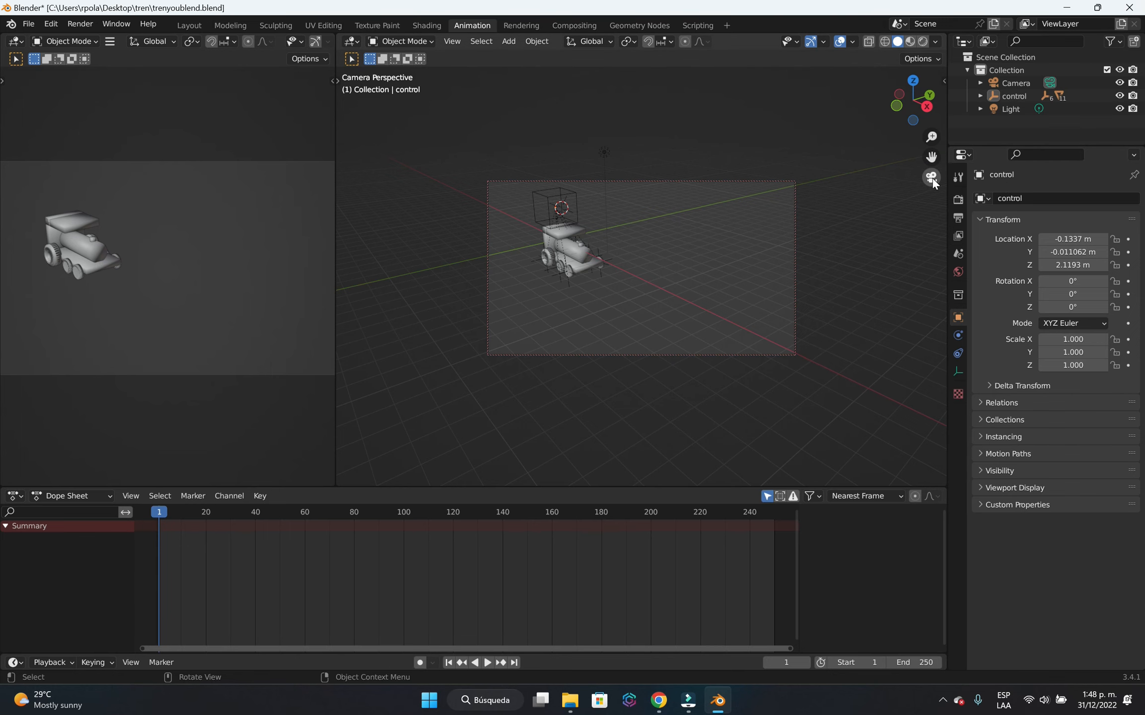
pyautogui.click(932, 178)
pyautogui.click(931, 178)
# Toggle the Camera to View lock off and on, and reframe the camera with the locomotive smaller and closer to the frame's left edge.
pyautogui.press('n')
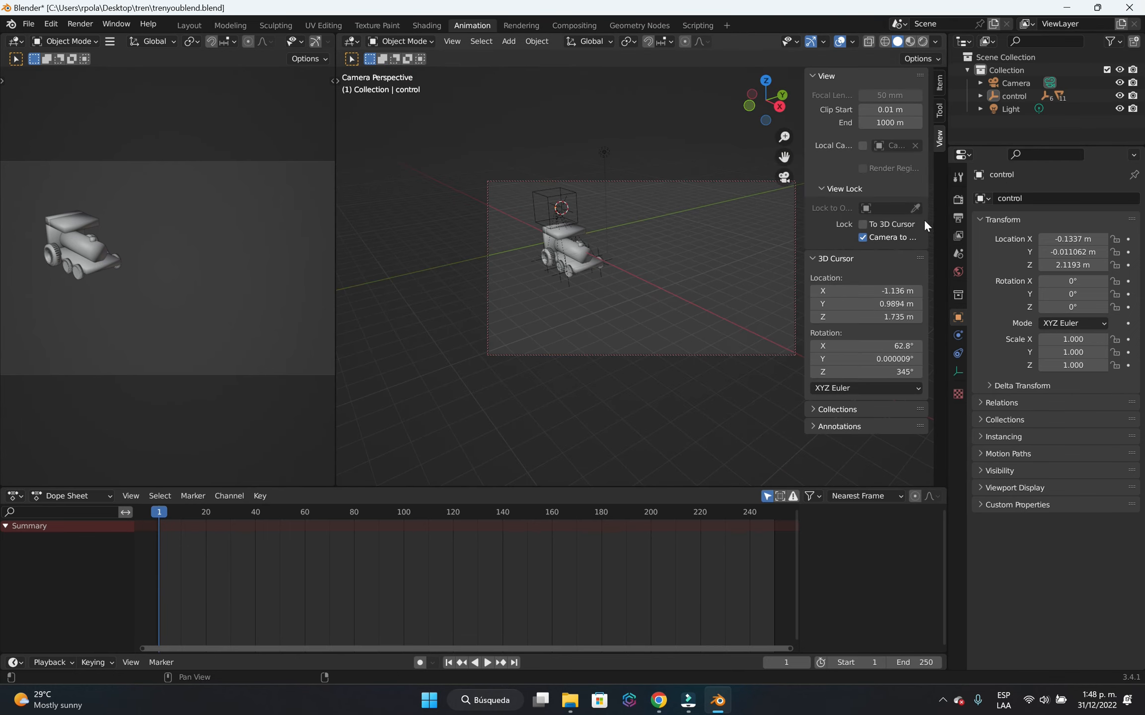
pyautogui.click(886, 239)
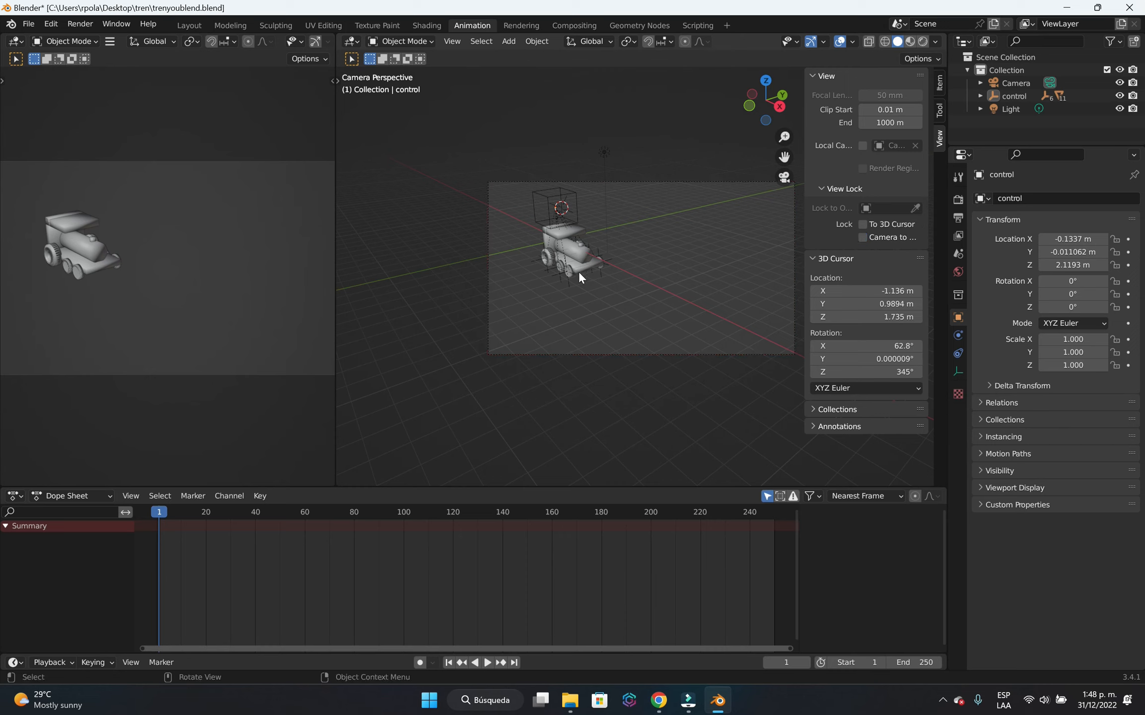
pyautogui.click(892, 239)
pyautogui.scroll(-1, 661, 283)
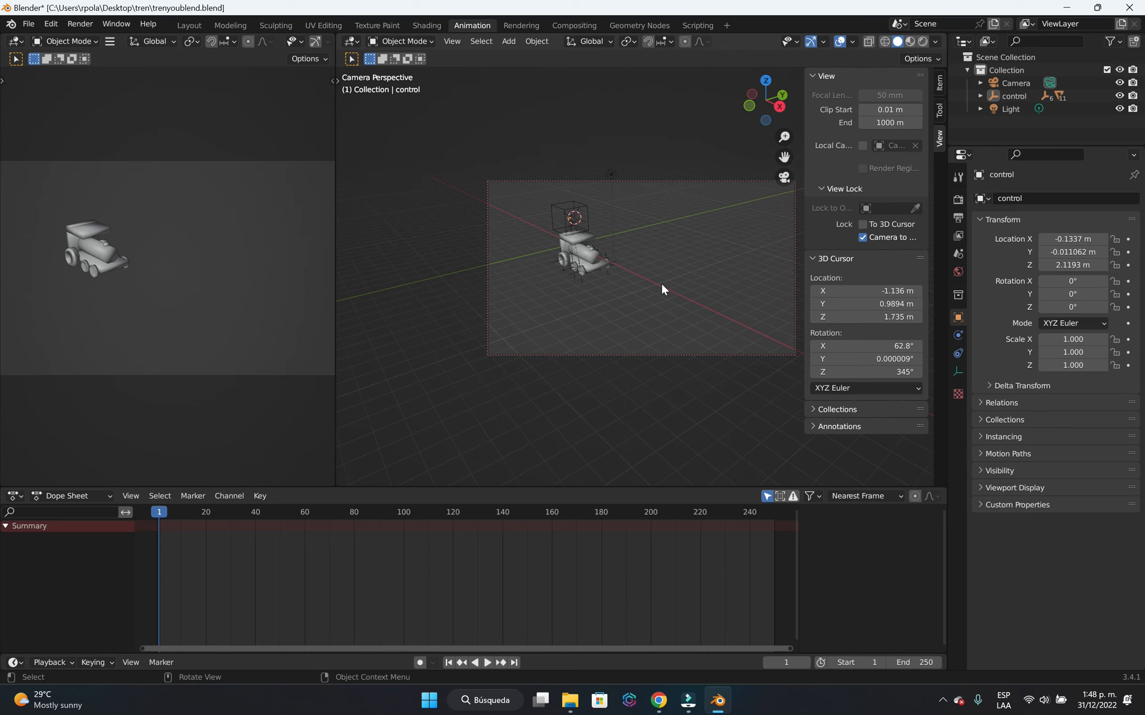
pyautogui.scroll(-1, 715, 299)
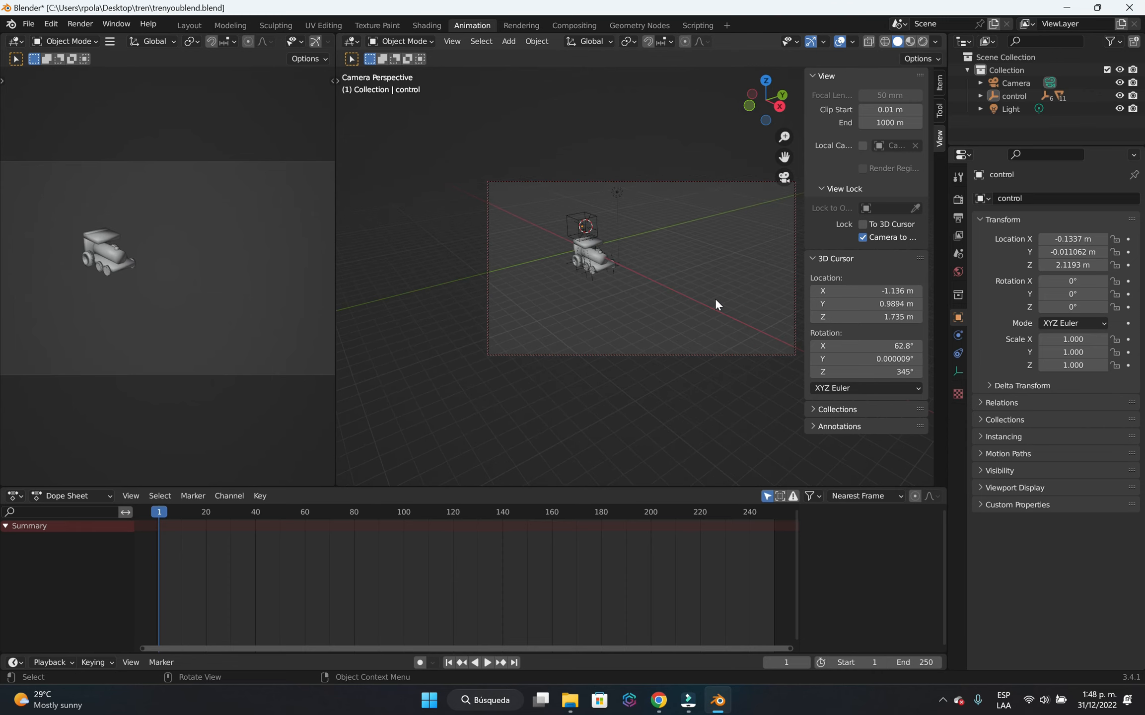
pyautogui.scroll(1, 715, 302)
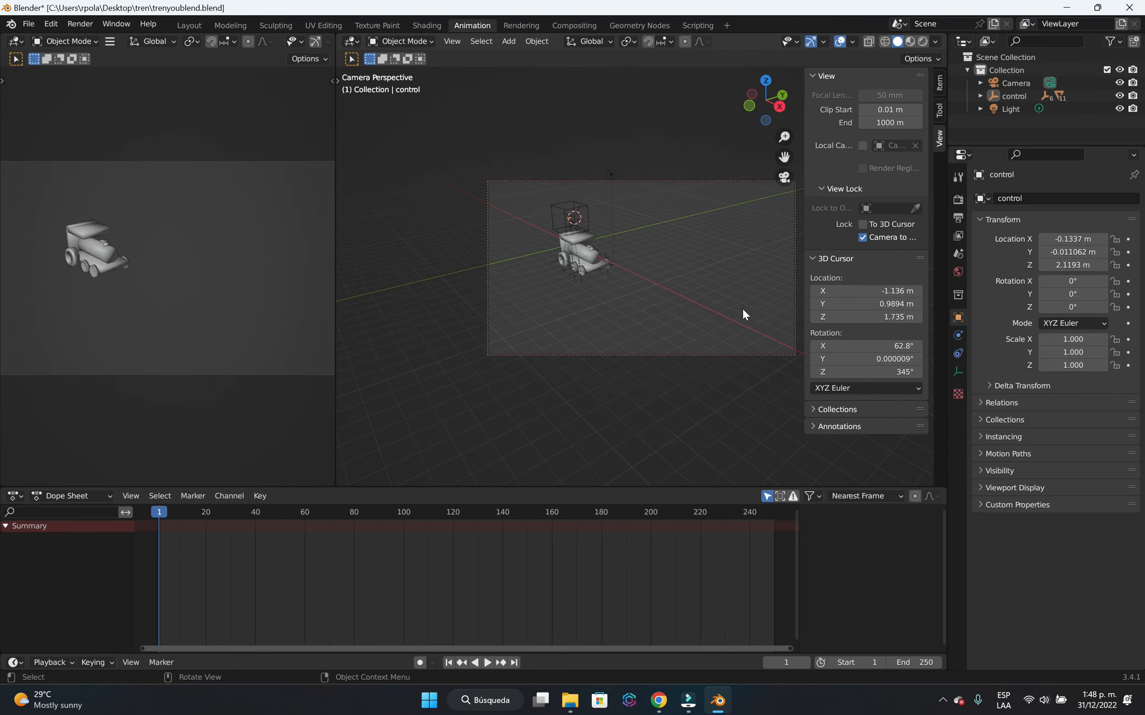
pyautogui.moveTo(743, 307); pyautogui.dragTo(720, 299, button='middle')
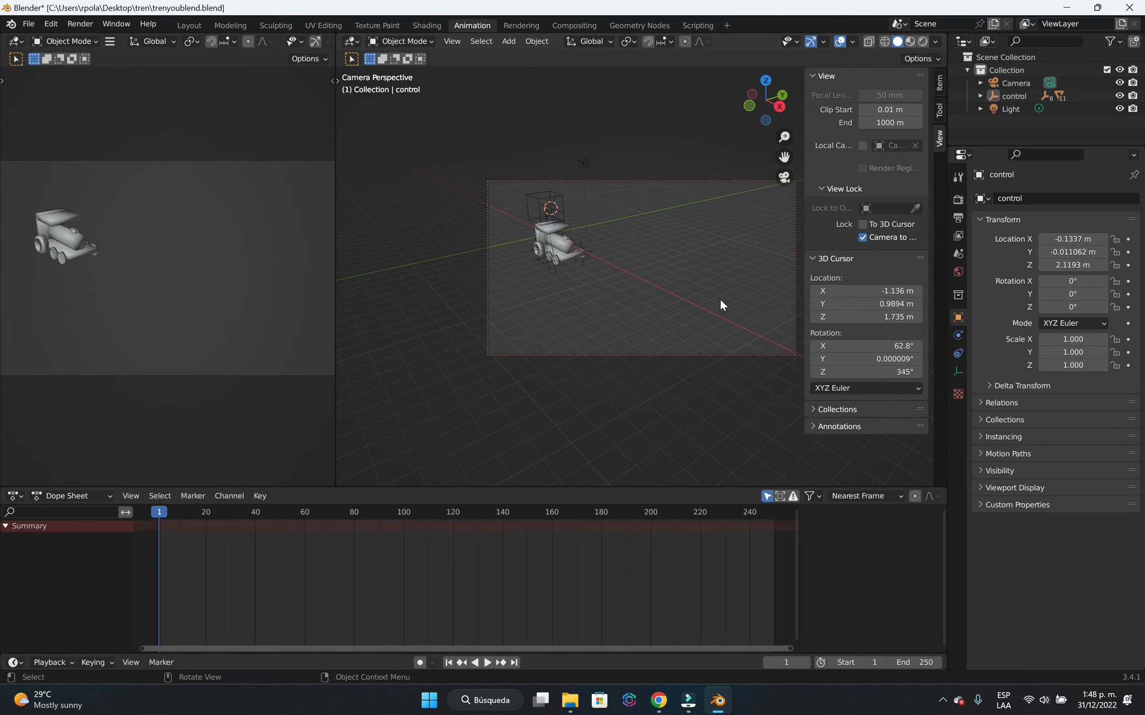
pyautogui.press('n')
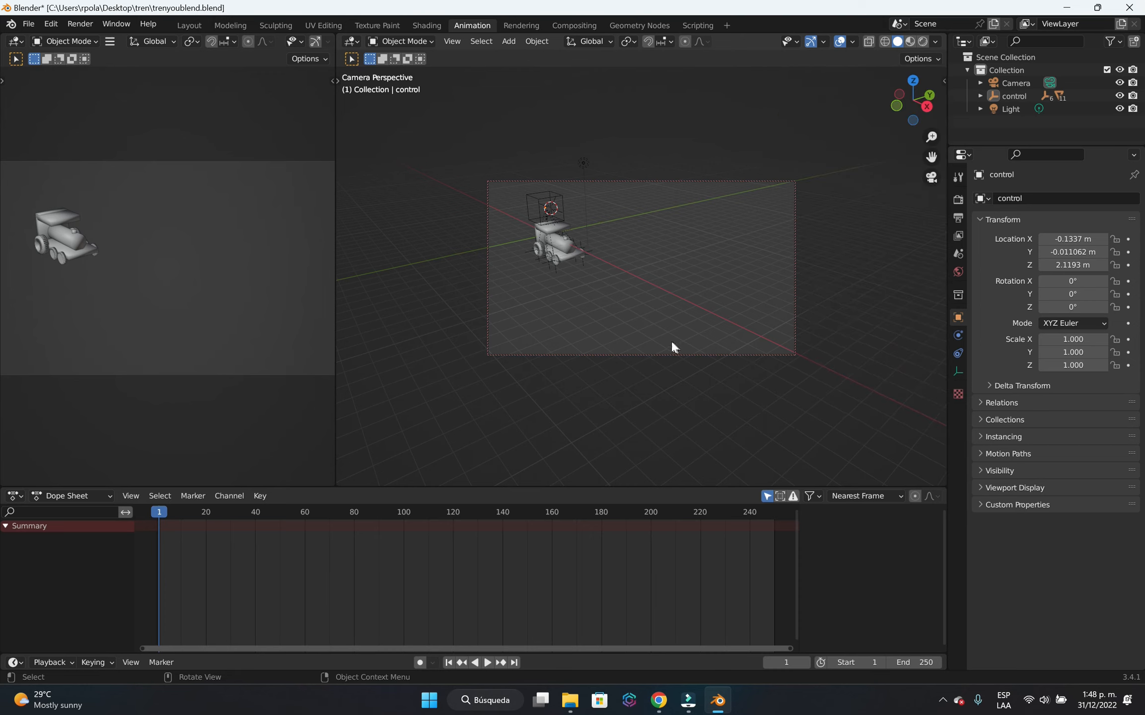
# Leave the camera view for a side view of the locomotive and enable Auto Keying.
pyautogui.click(931, 177)
pyautogui.moveTo(577, 381); pyautogui.dragTo(713, 350, button='middle')
pyautogui.scroll(3, 666, 298)
pyautogui.scroll(-1, 667, 299)
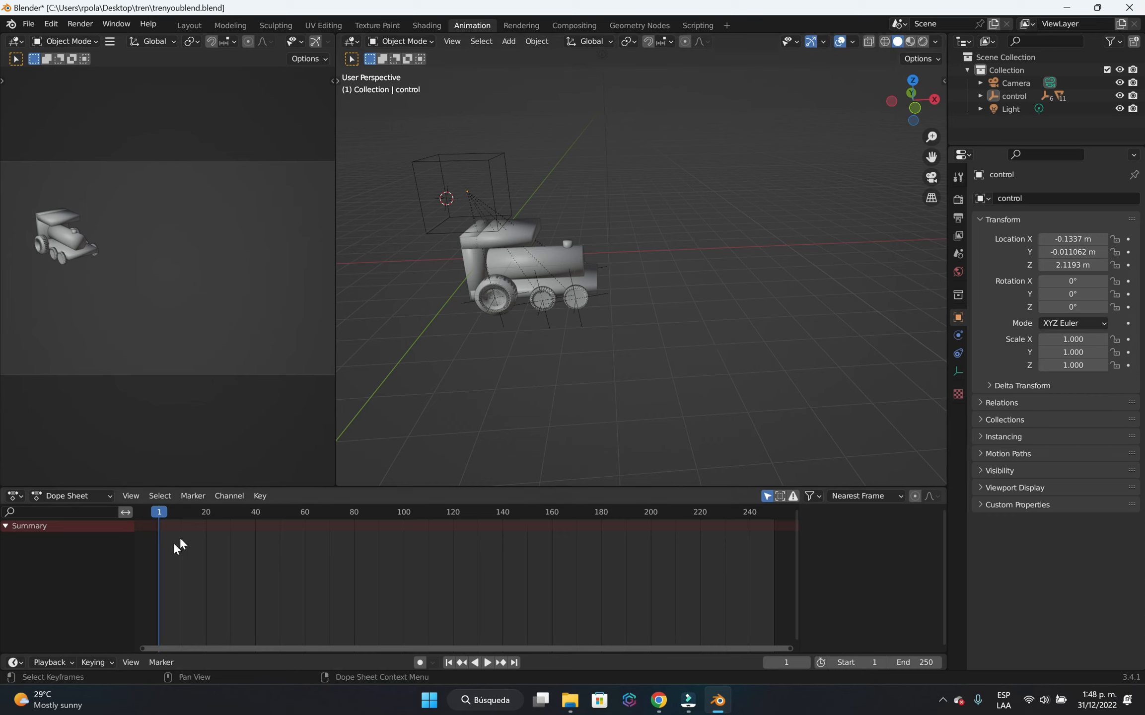
pyautogui.click(421, 661)
# Key the control empty at frame 1 by moving it to about X -0.153, Y 0.048, Z 2.270 m, and scrub to frame 5.
pyautogui.click(496, 213)
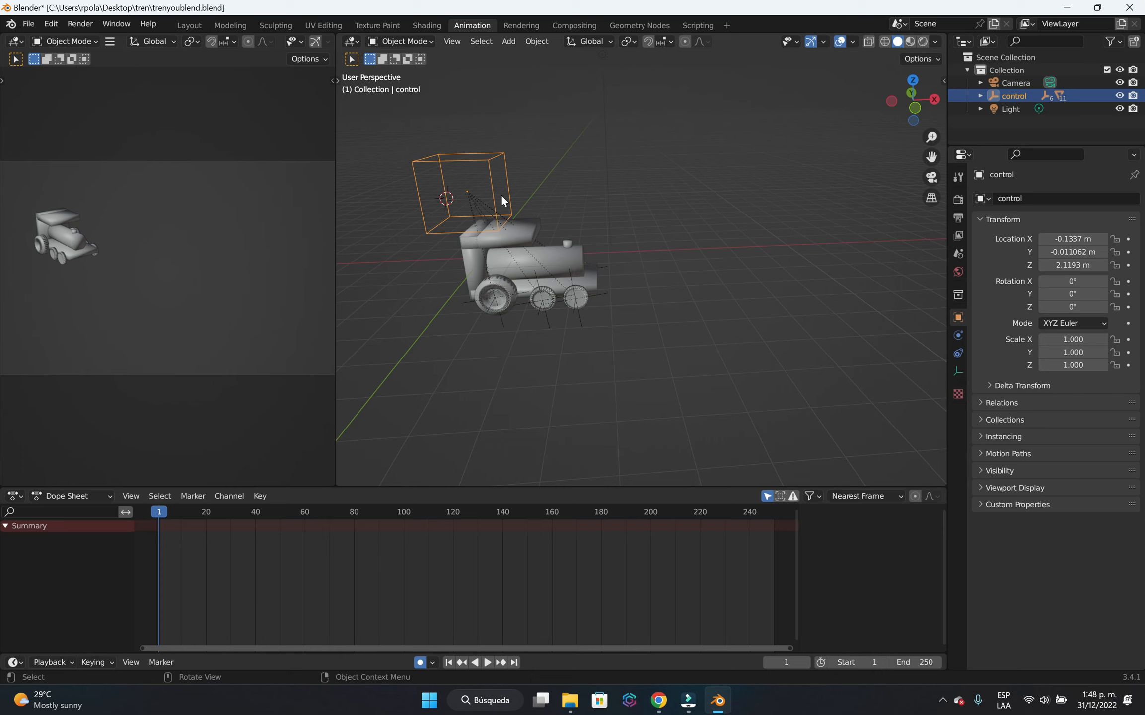
pyautogui.press('g')
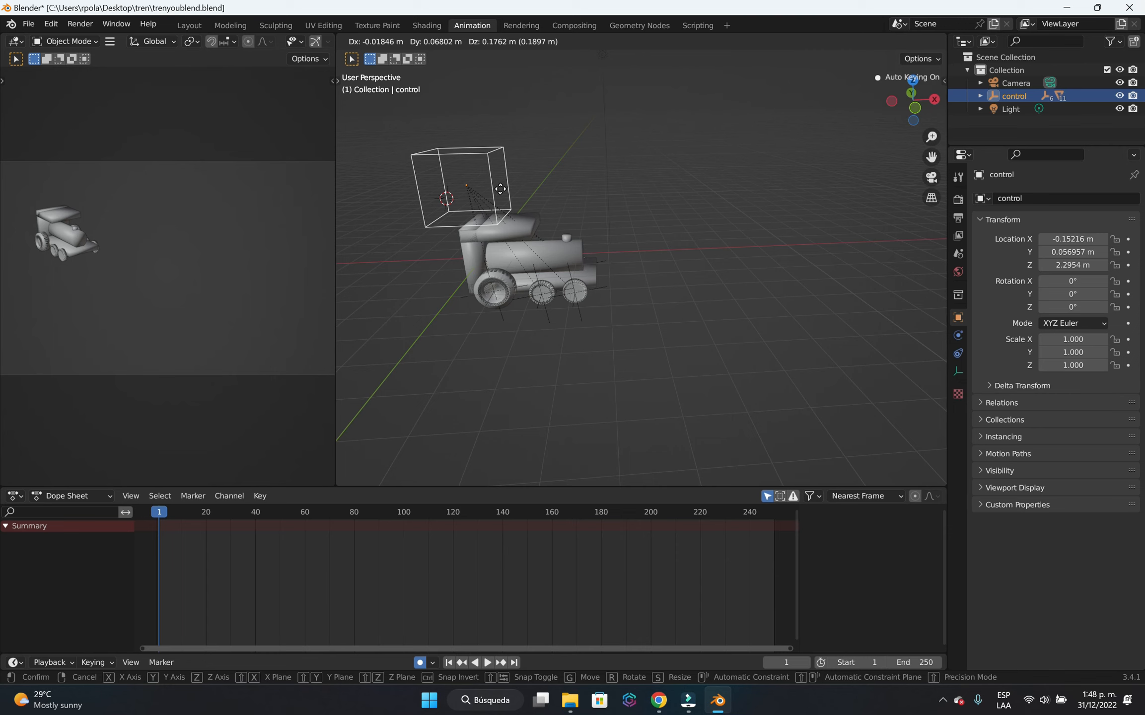
pyautogui.click(500, 189)
pyautogui.click(512, 340)
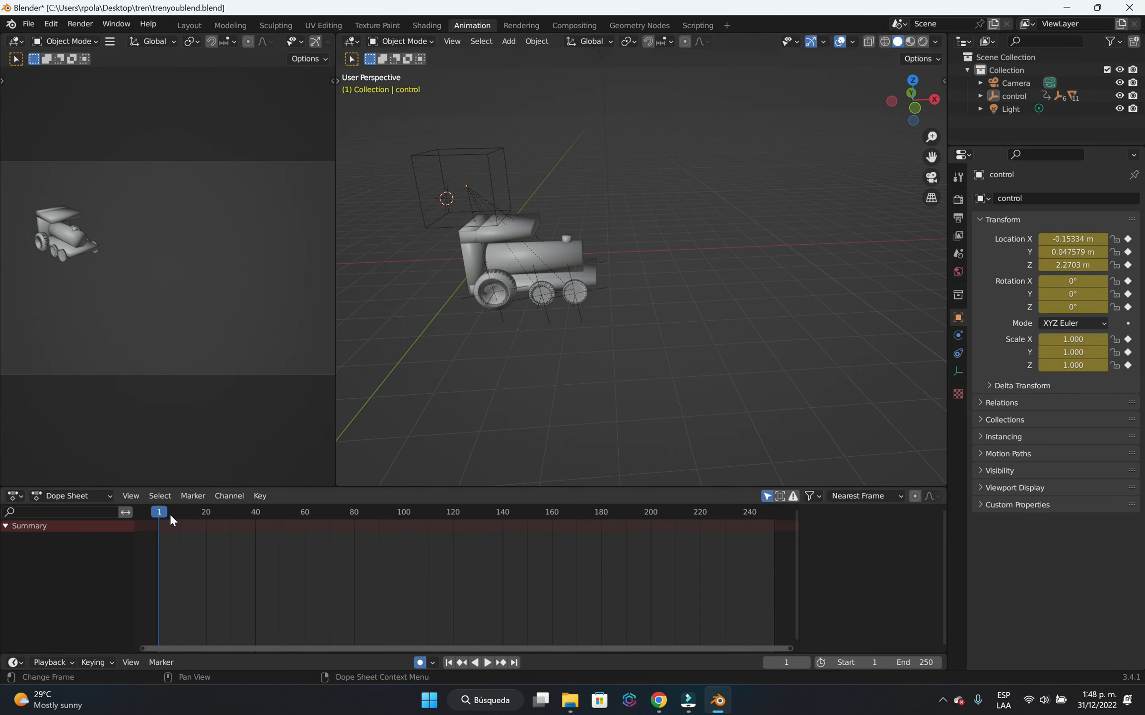
pyautogui.moveTo(162, 514); pyautogui.dragTo(169, 546)
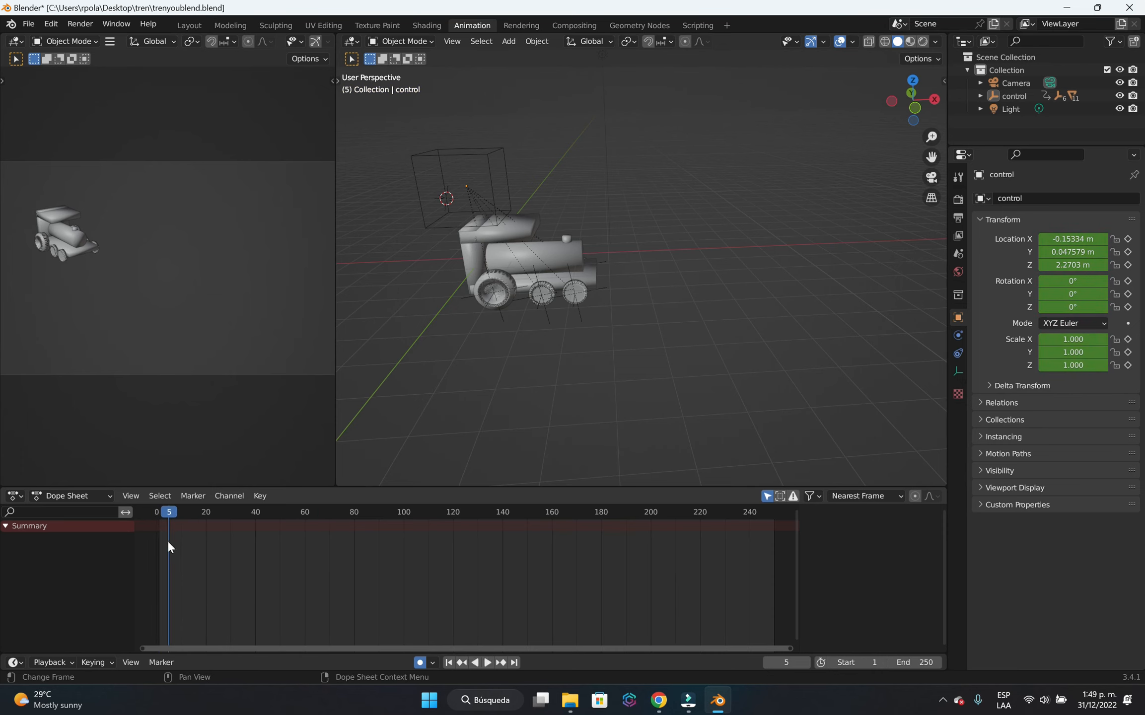
# Go to frame 0 and select the control empty above the locomotive.
pyautogui.click(157, 516)
pyautogui.click(420, 662)
pyautogui.click(451, 207)
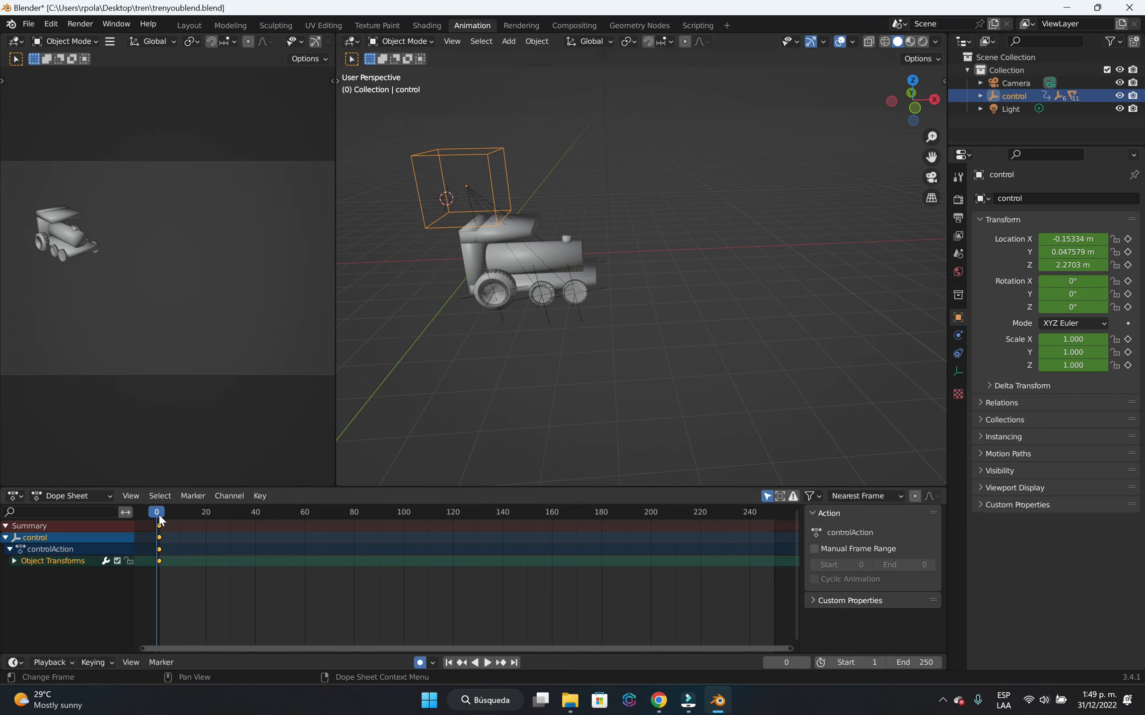
# Scrub the timeline to frame 488 and deselect the control empty's keyframes.
pyautogui.moveTo(160, 515); pyautogui.dragTo(266, 592)
pyautogui.moveTo(752, 540); pyautogui.dragTo(718, 547)
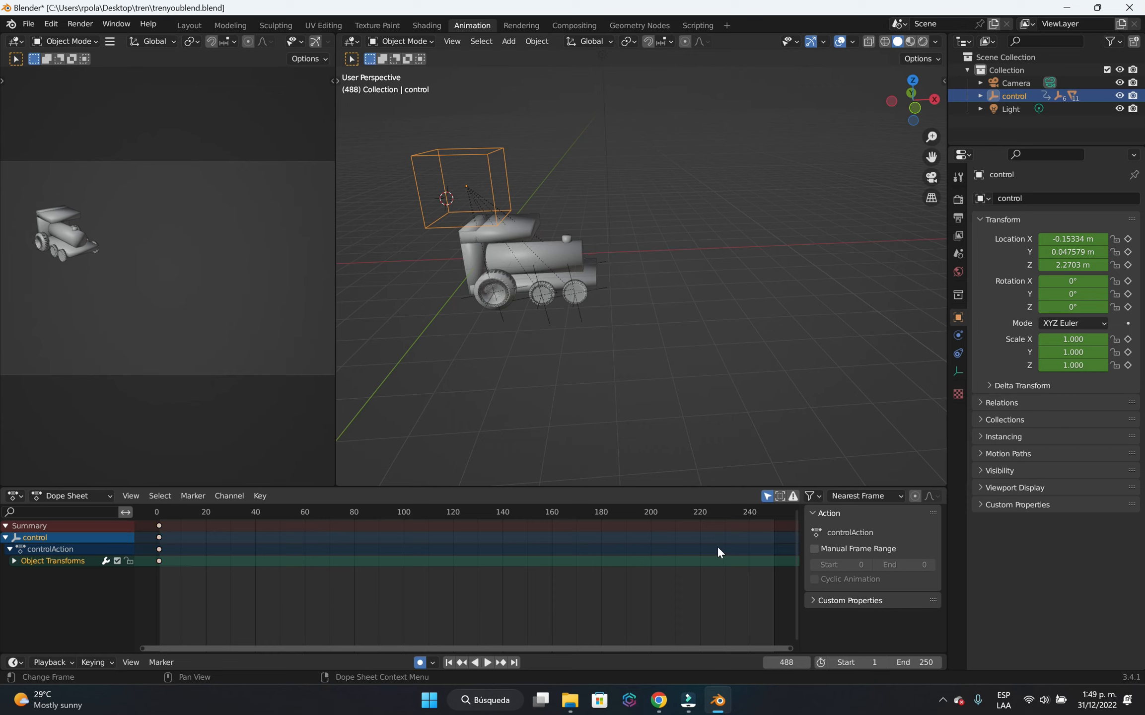
pyautogui.click(610, 560)
pyautogui.click(609, 560)
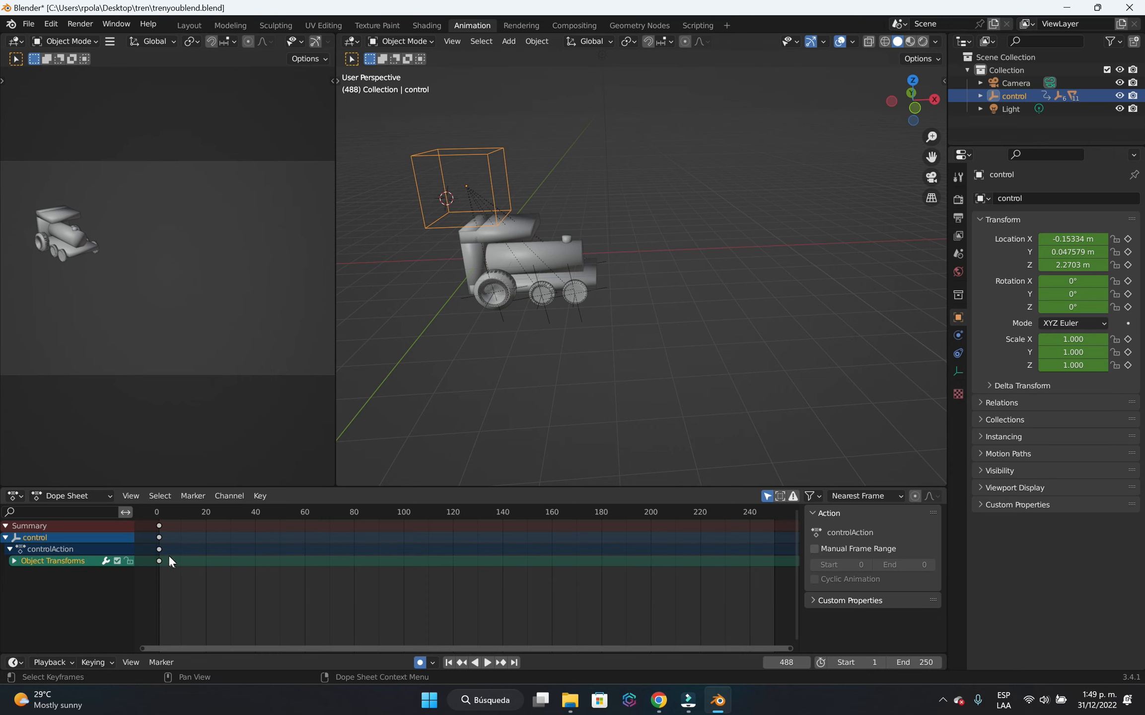
pyautogui.click(692, 703)
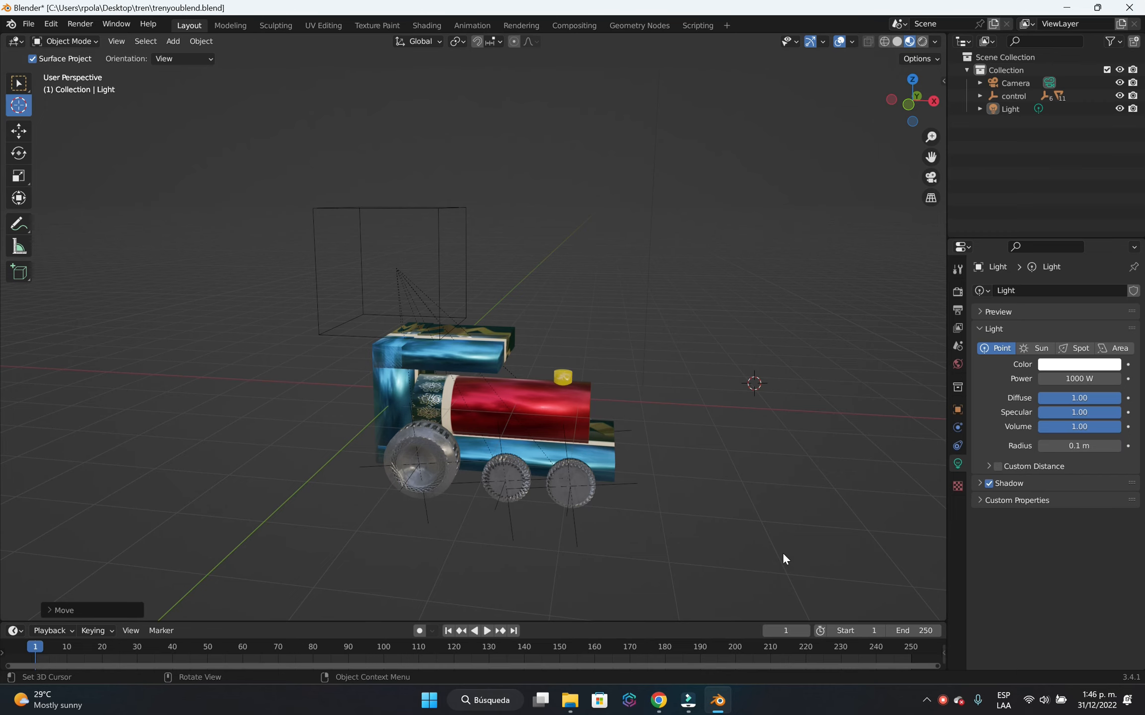
# Replace the Cursor tool with the Select tool and select the control empty above the locomotive.
pyautogui.moveTo(809, 515); pyautogui.dragTo(674, 485, button='middle')
pyautogui.scroll(4, 697, 535)
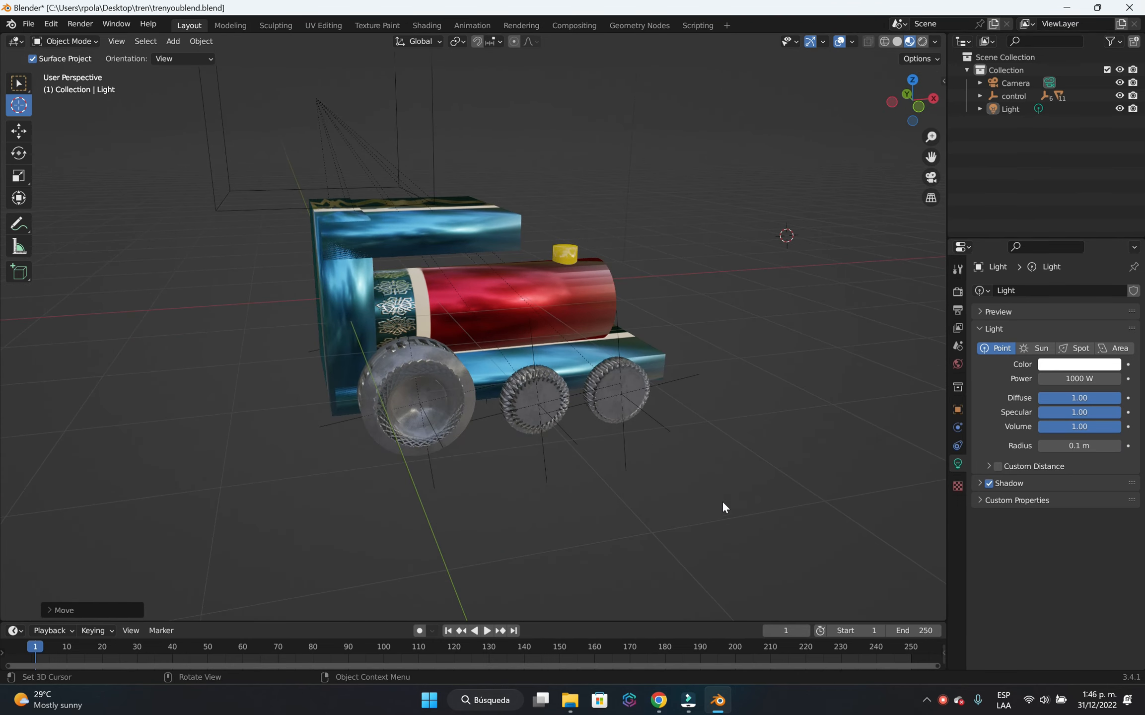
pyautogui.keyDown('shift'); pyautogui.moveTo(812, 492); pyautogui.dragTo(687, 499, button='middle'); pyautogui.keyUp('shift')
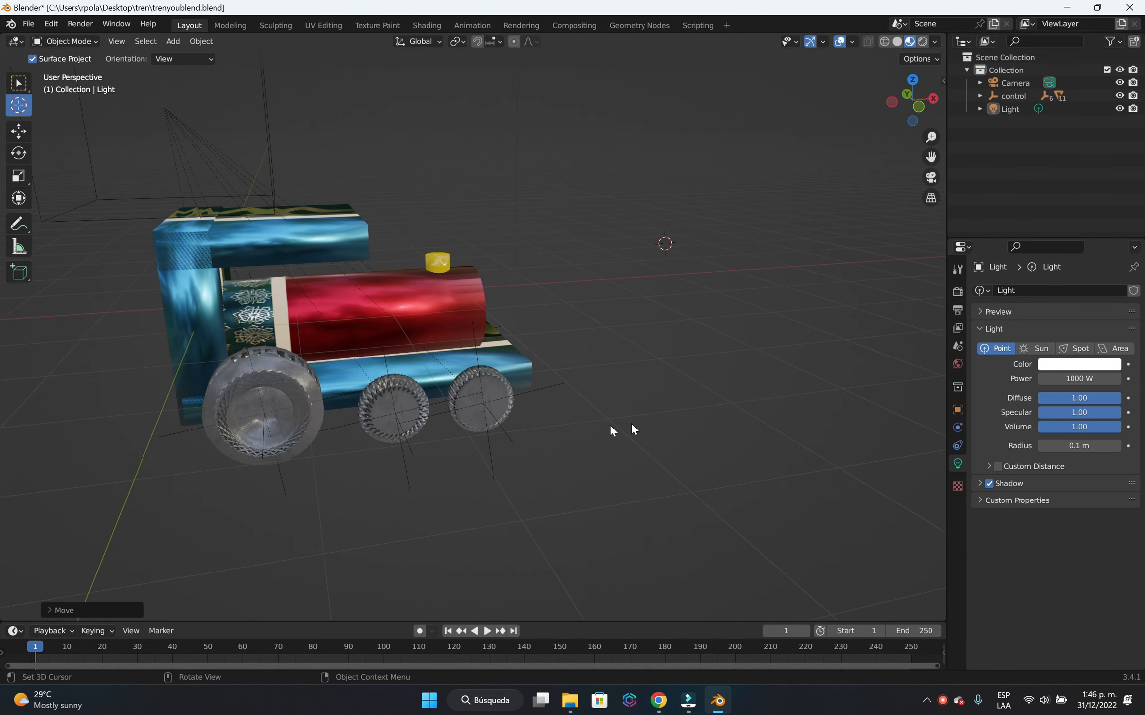
pyautogui.moveTo(634, 428)
pyautogui.mouseDown(button='middle')
pyautogui.moveTo(637, 454)
pyautogui.moveTo(626, 437)
pyautogui.mouseUp(button='middle')
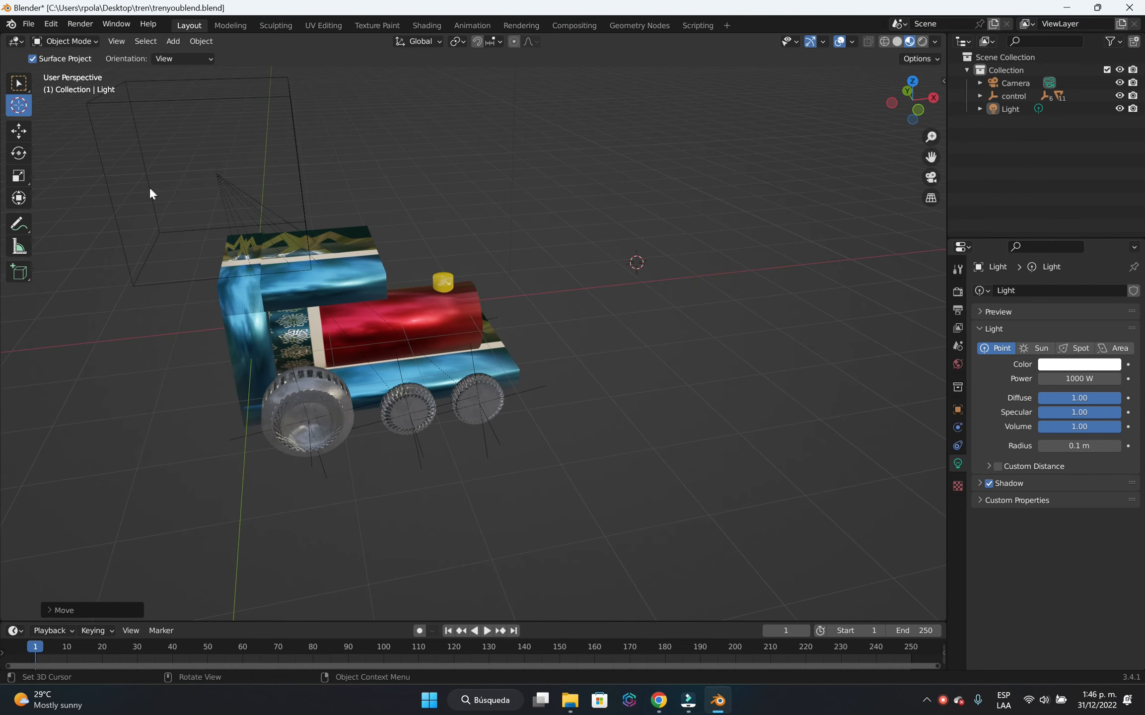
pyautogui.click(150, 189)
pyautogui.click(18, 83)
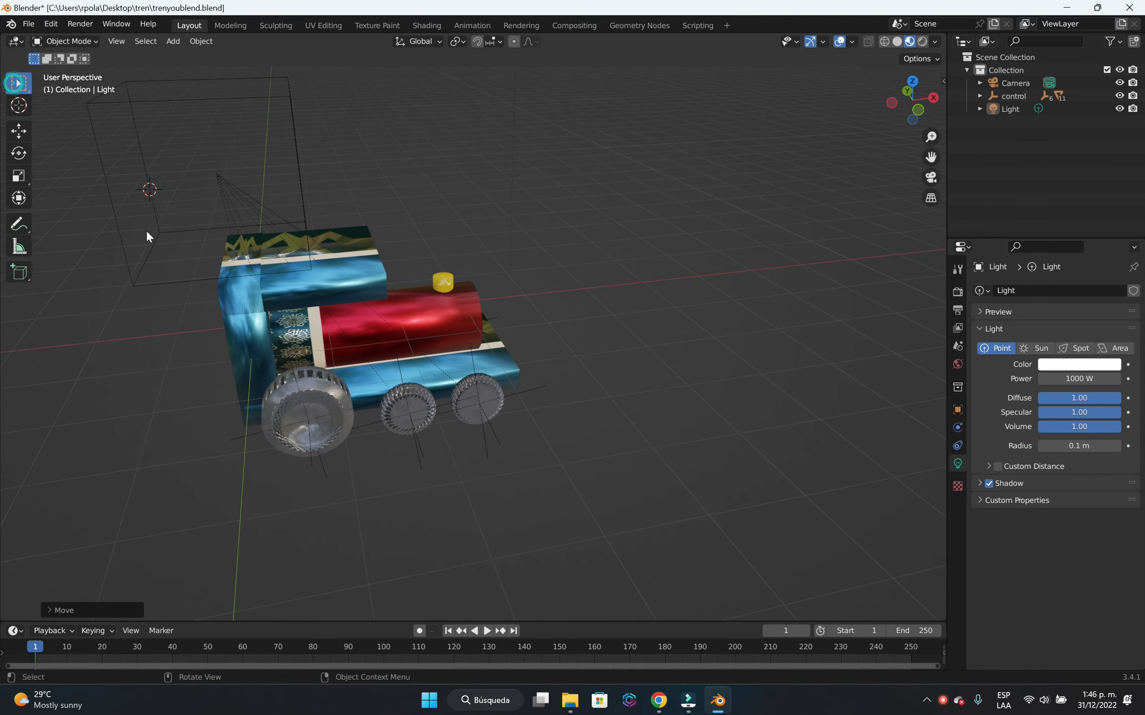
pyautogui.click(153, 278)
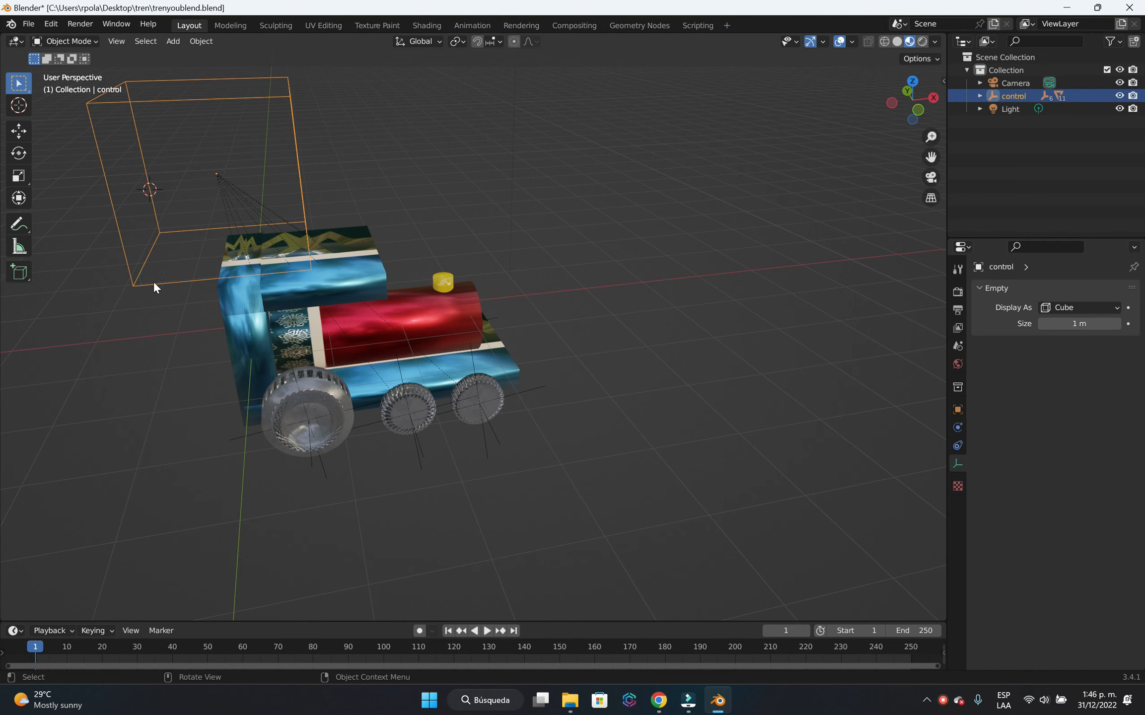
# Try moving the control empty along the global X axis from the side and front to test that the locomotive follows.
pyautogui.press('g')
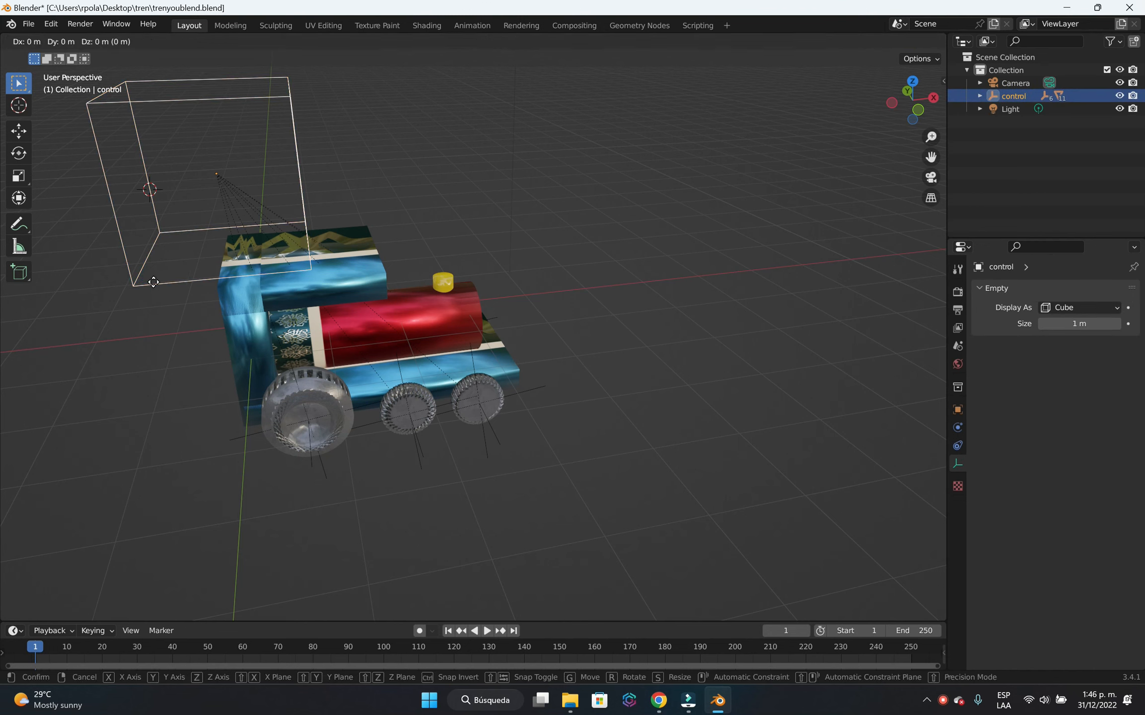
pyautogui.press('x')
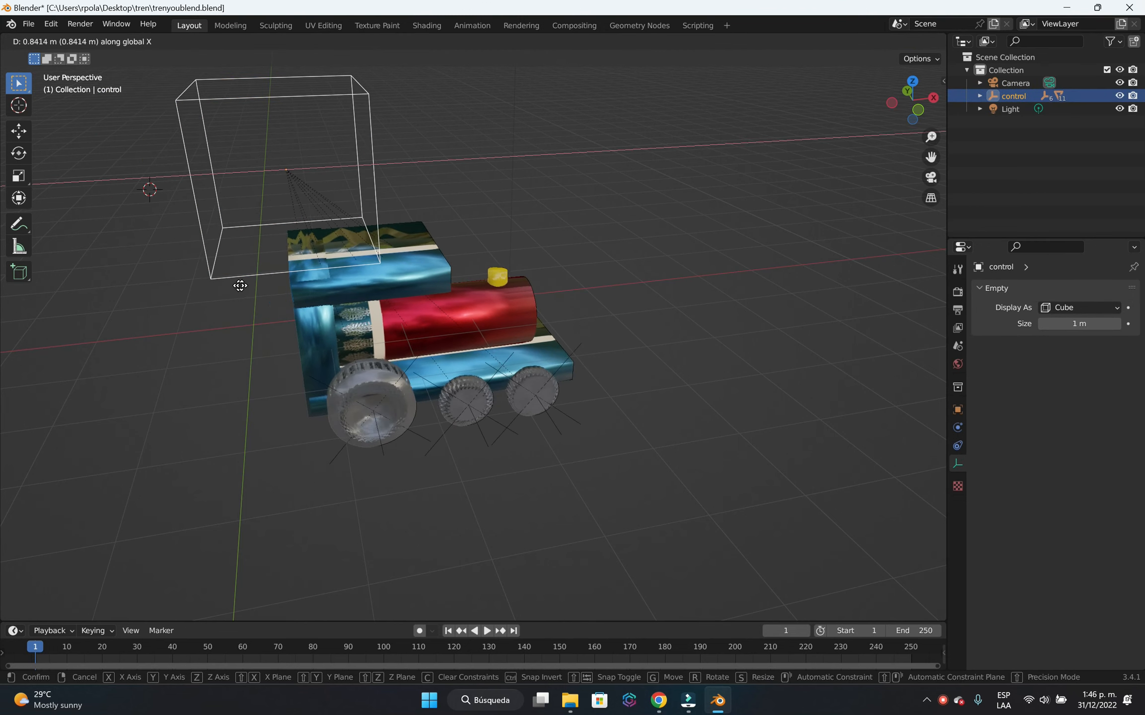
pyautogui.rightClick(313, 314)
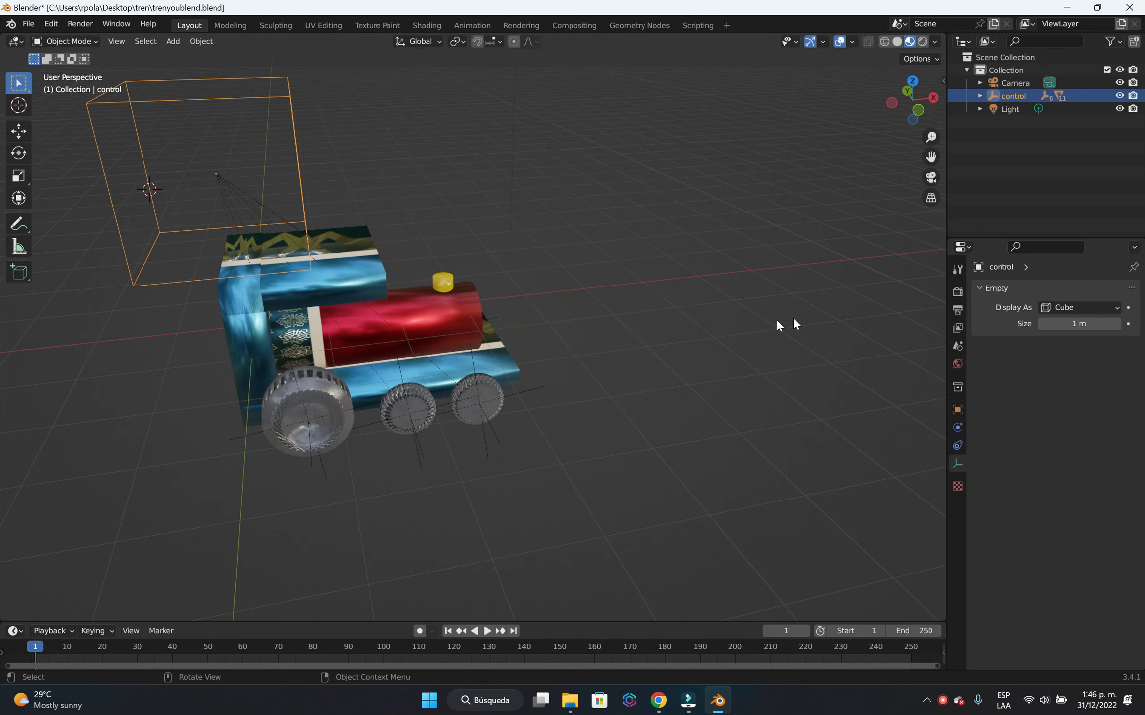
pyautogui.moveTo(811, 338); pyautogui.dragTo(653, 335, button='middle')
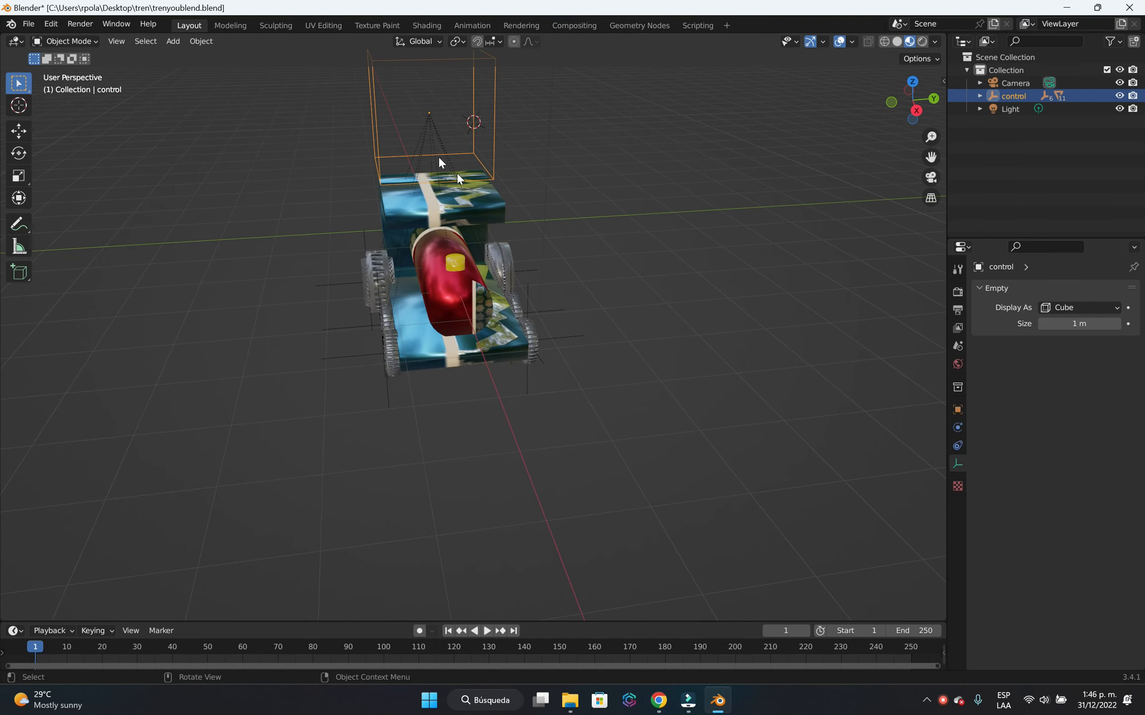
pyautogui.press('g')
pyautogui.press('x')
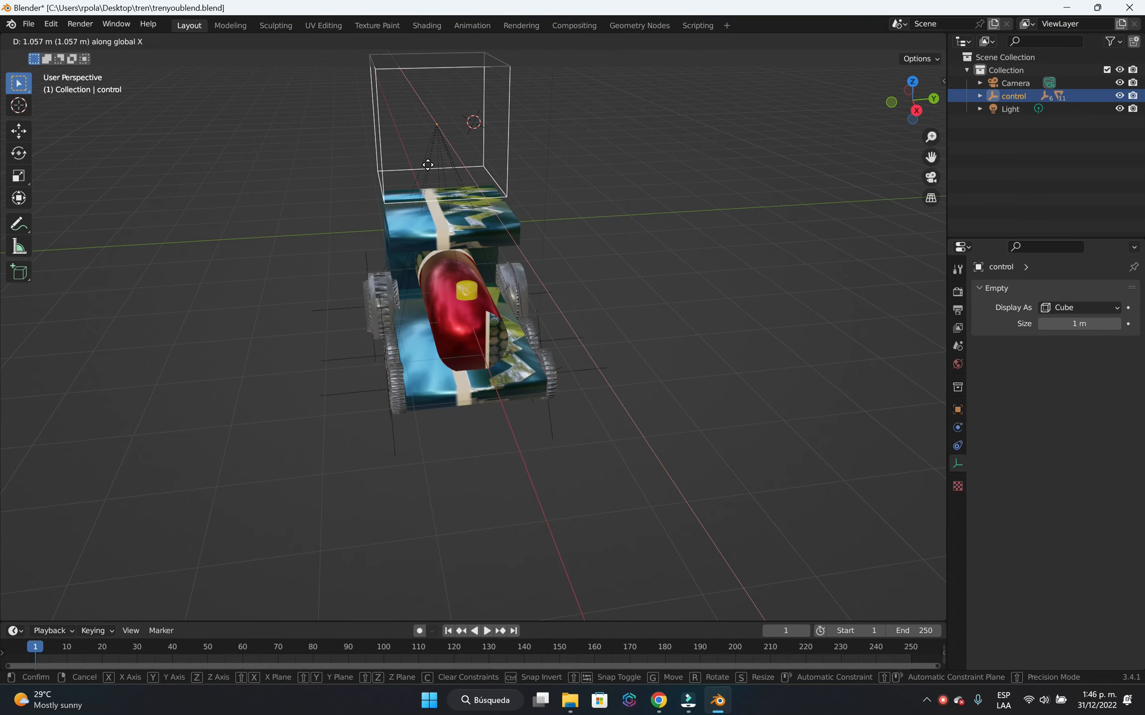
pyautogui.click(512, 262)
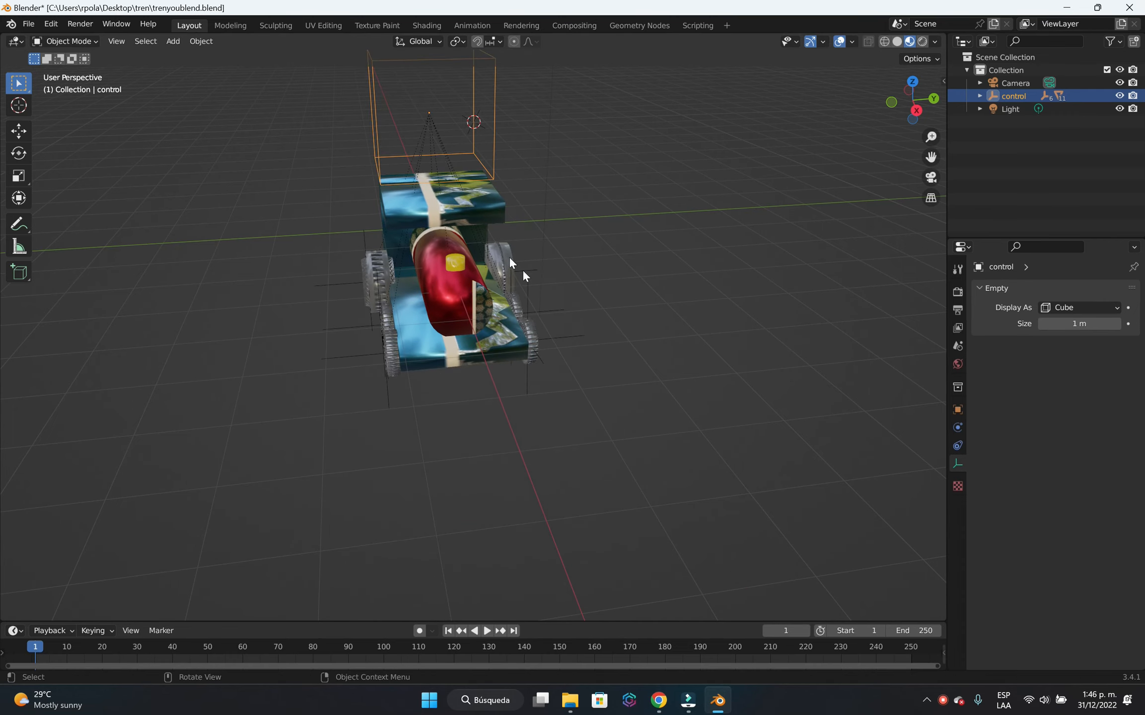
# Switch to the Animation workspace and look at the locomotive through the camera in the main viewport.
pyautogui.moveTo(499, 367); pyautogui.dragTo(604, 358, button='middle')
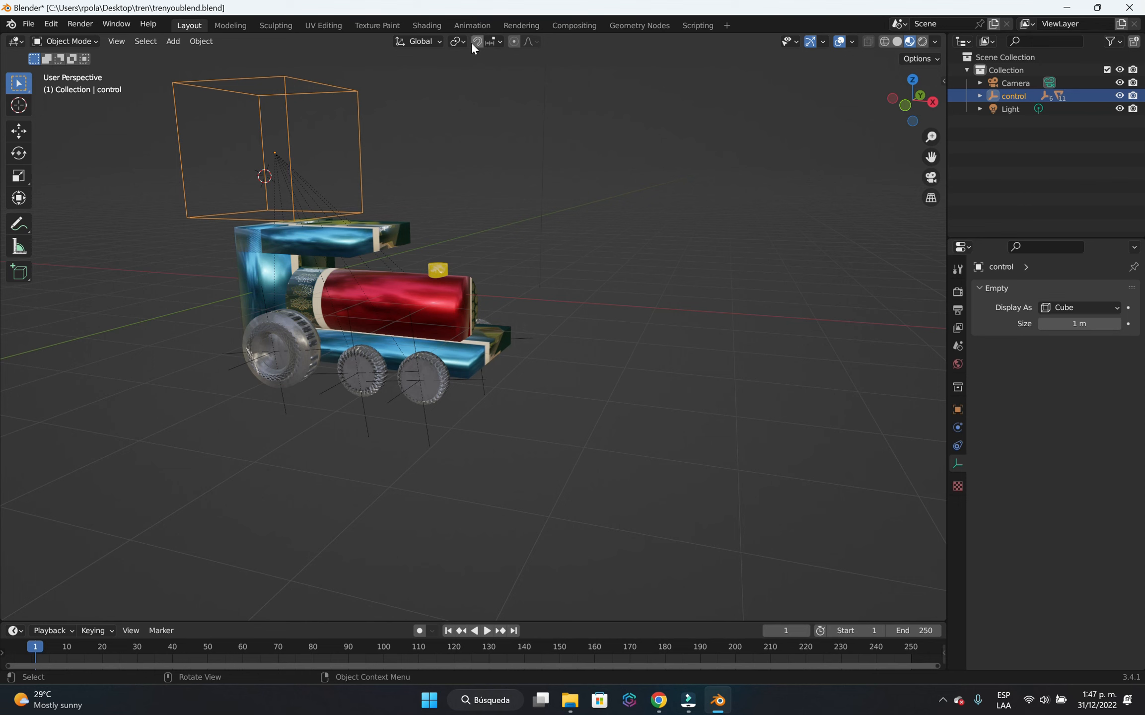
pyautogui.click(472, 25)
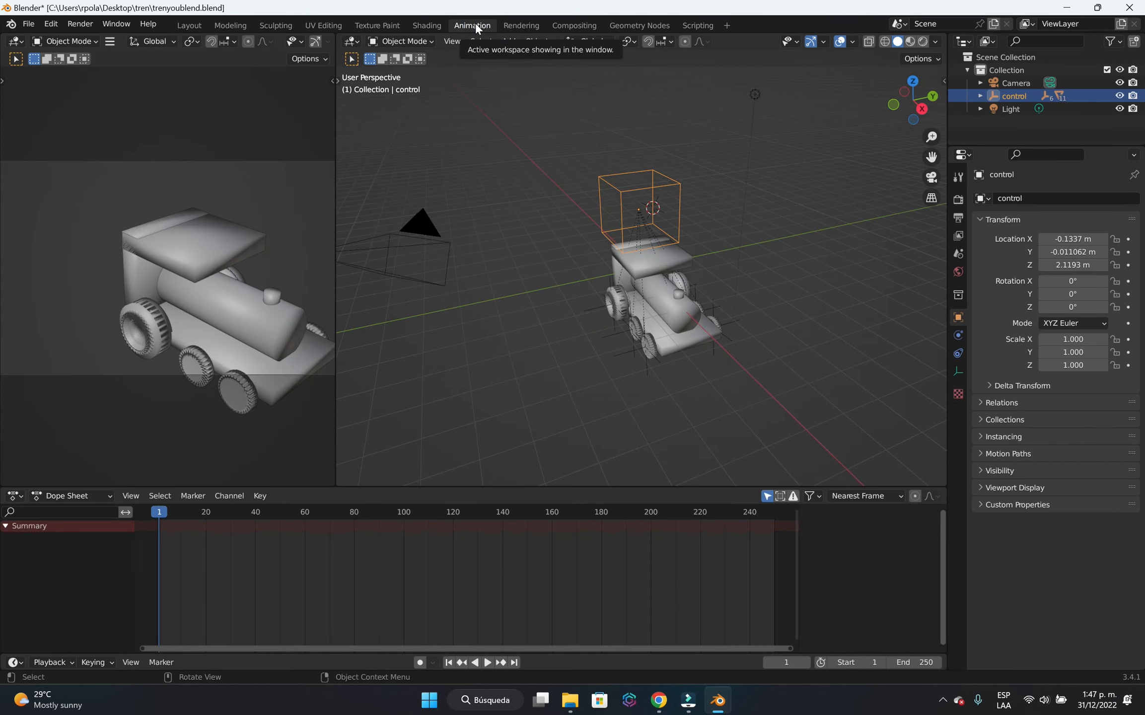
pyautogui.moveTo(733, 375); pyautogui.dragTo(756, 367, button='middle')
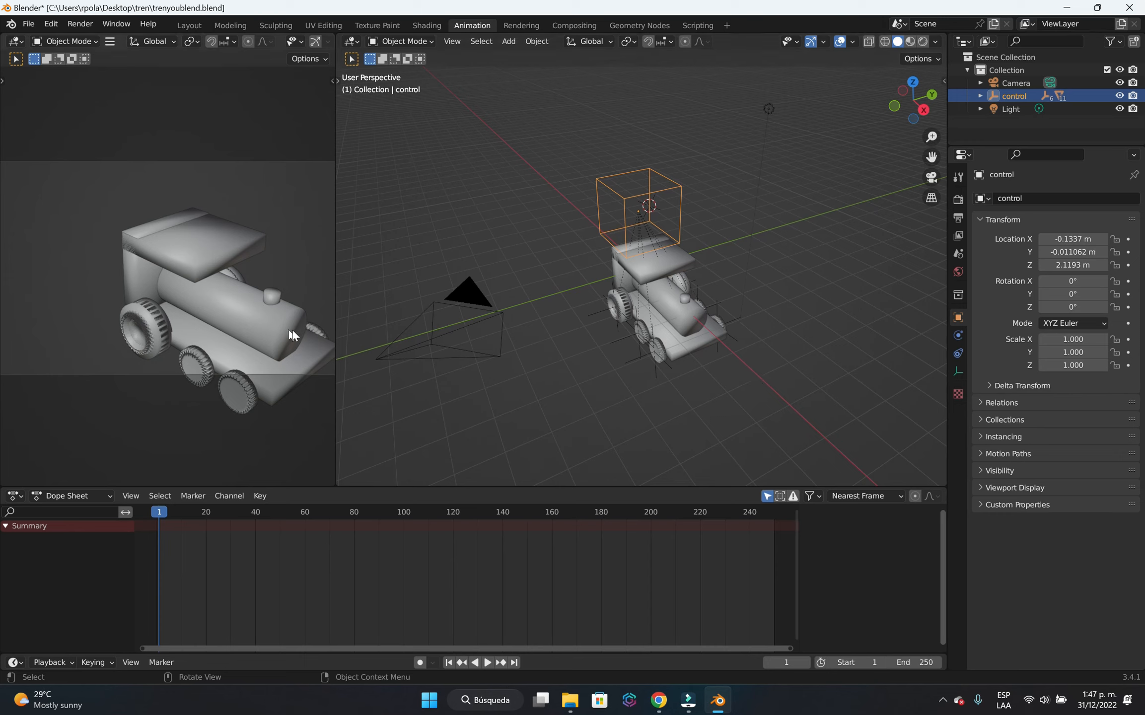
pyautogui.click(931, 177)
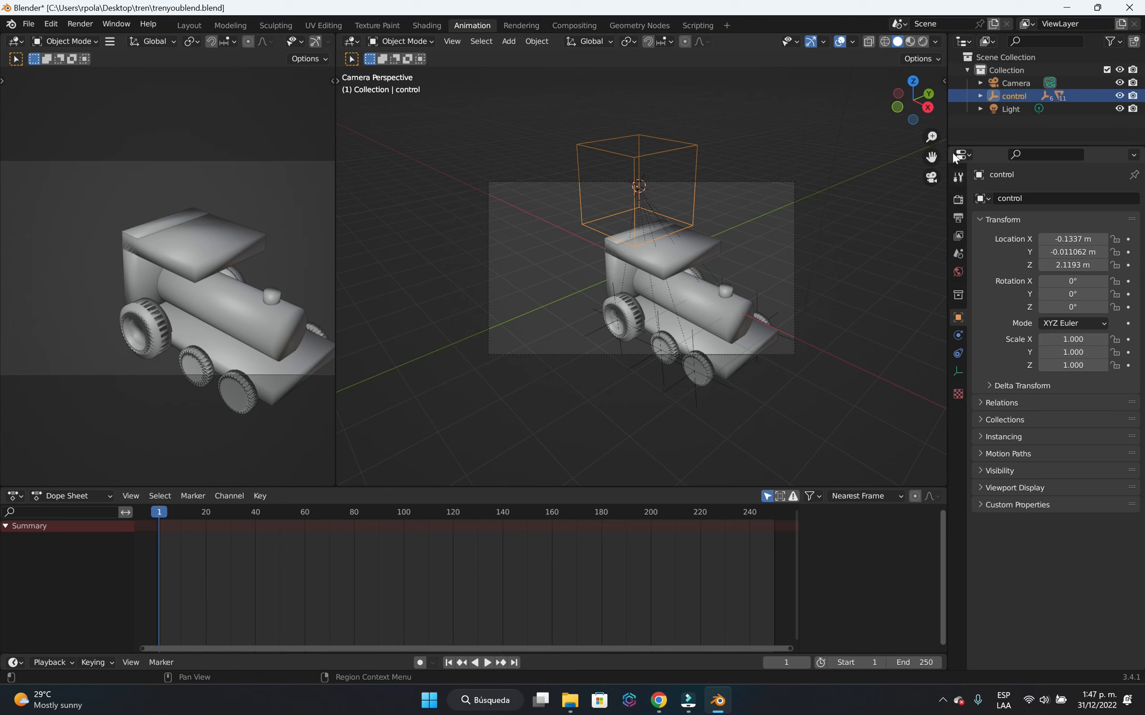
# Deselect the control empty and show the viewport's View and View Lock settings.
pyautogui.click(943, 80)
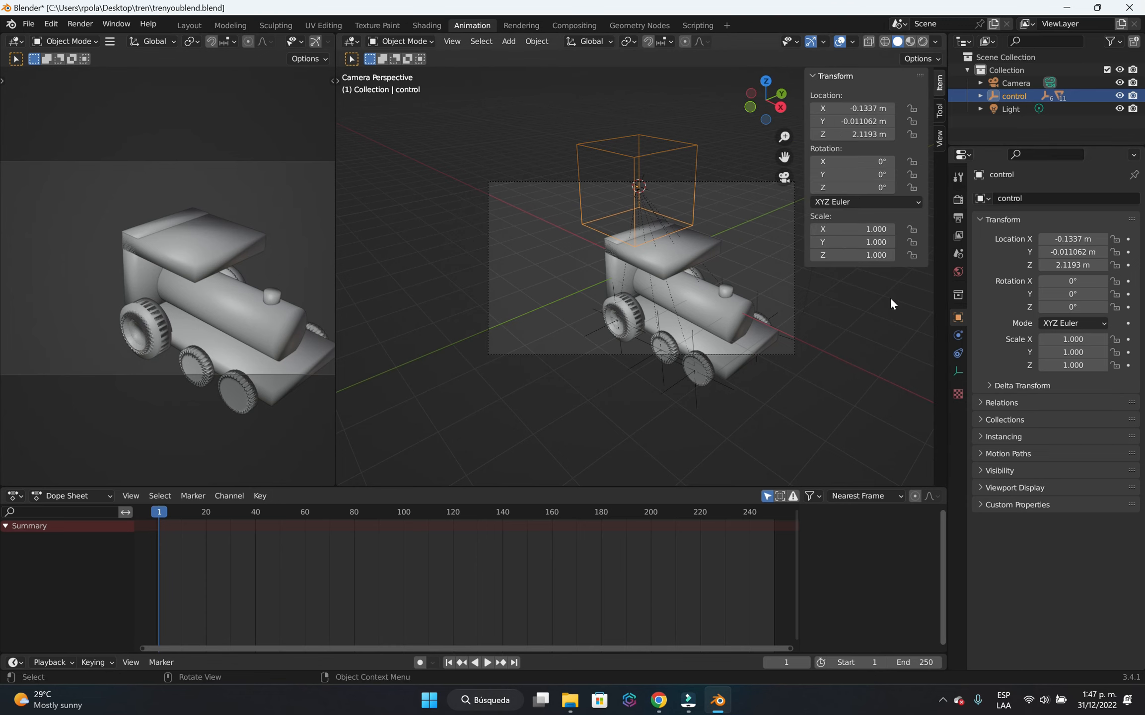
pyautogui.click(745, 203)
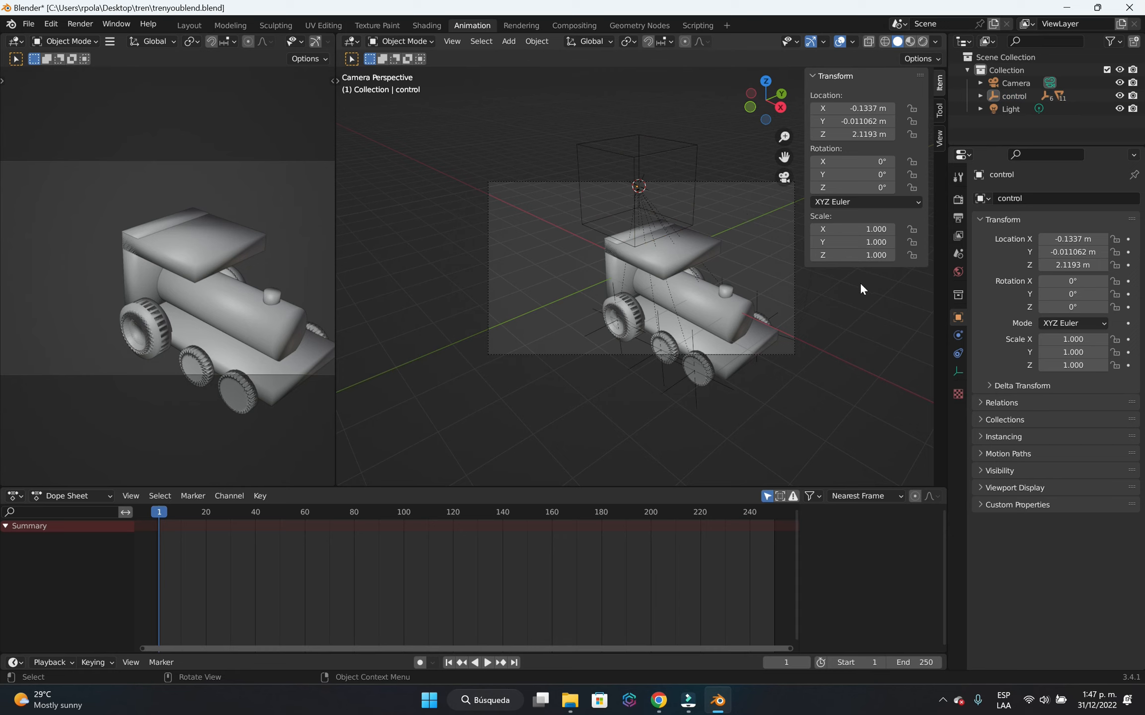
pyautogui.press('n')
pyautogui.press('n')
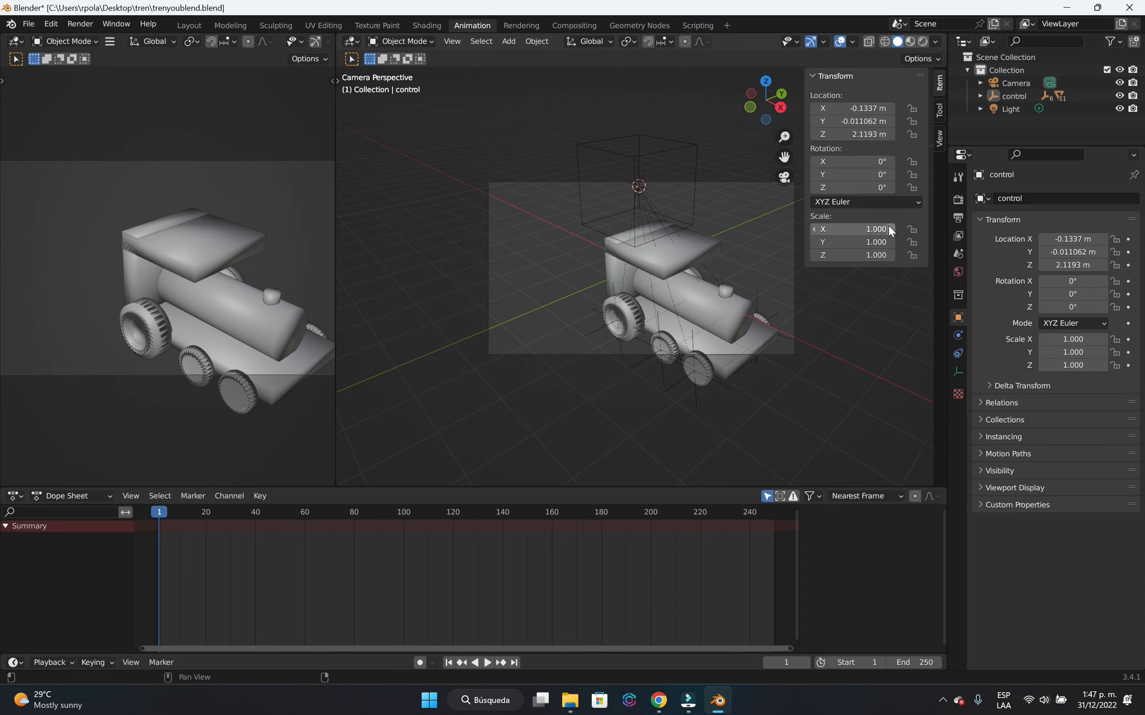
pyautogui.press('n')
pyautogui.press('n')
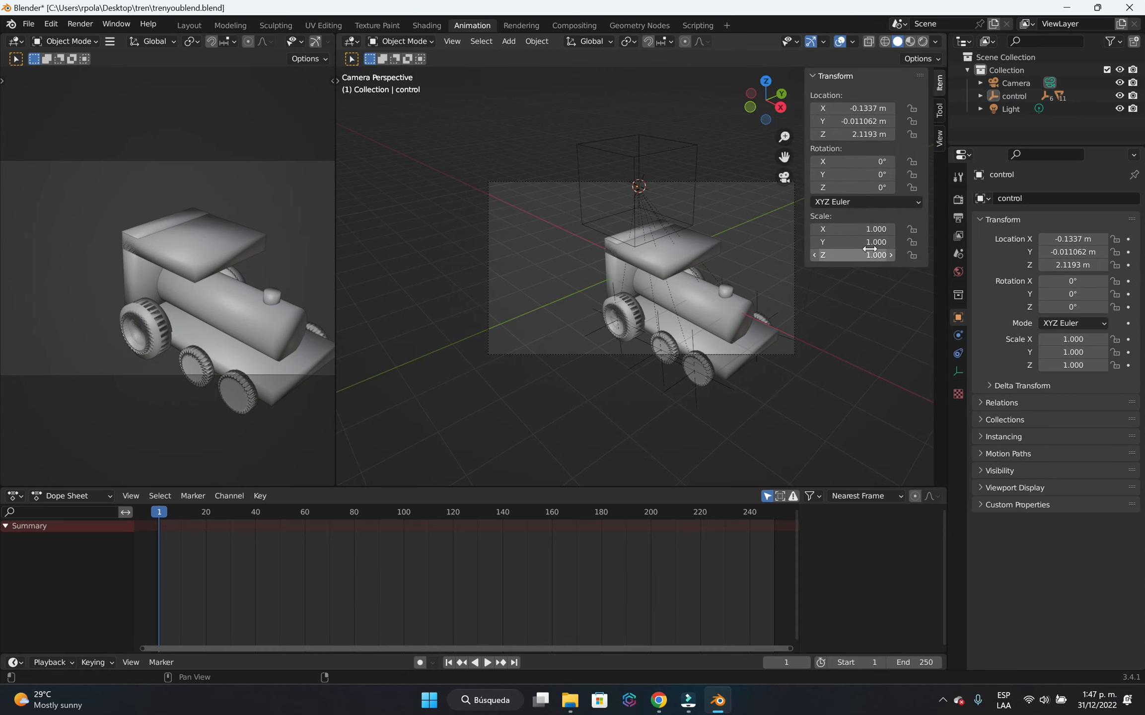
pyautogui.click(938, 143)
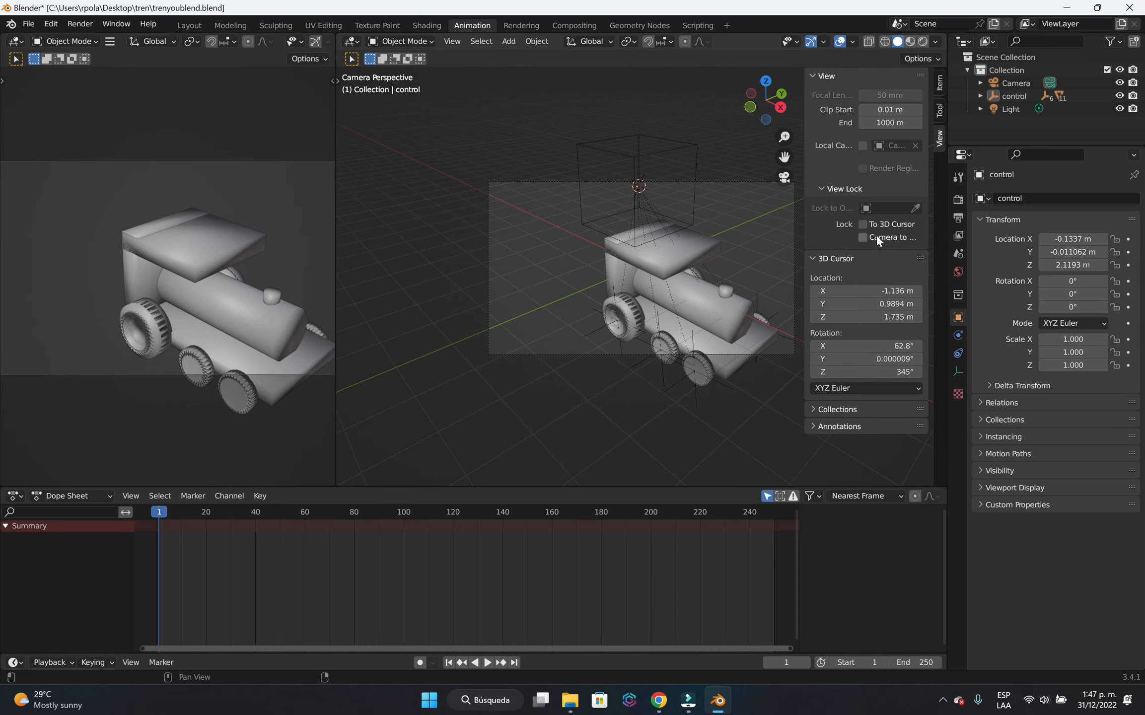
# Enable the Camera to View lock and reframe the camera so the locomotive is small near the frame's left side.
pyautogui.click(909, 238)
pyautogui.click(862, 226)
pyautogui.scroll(-4, 624, 303)
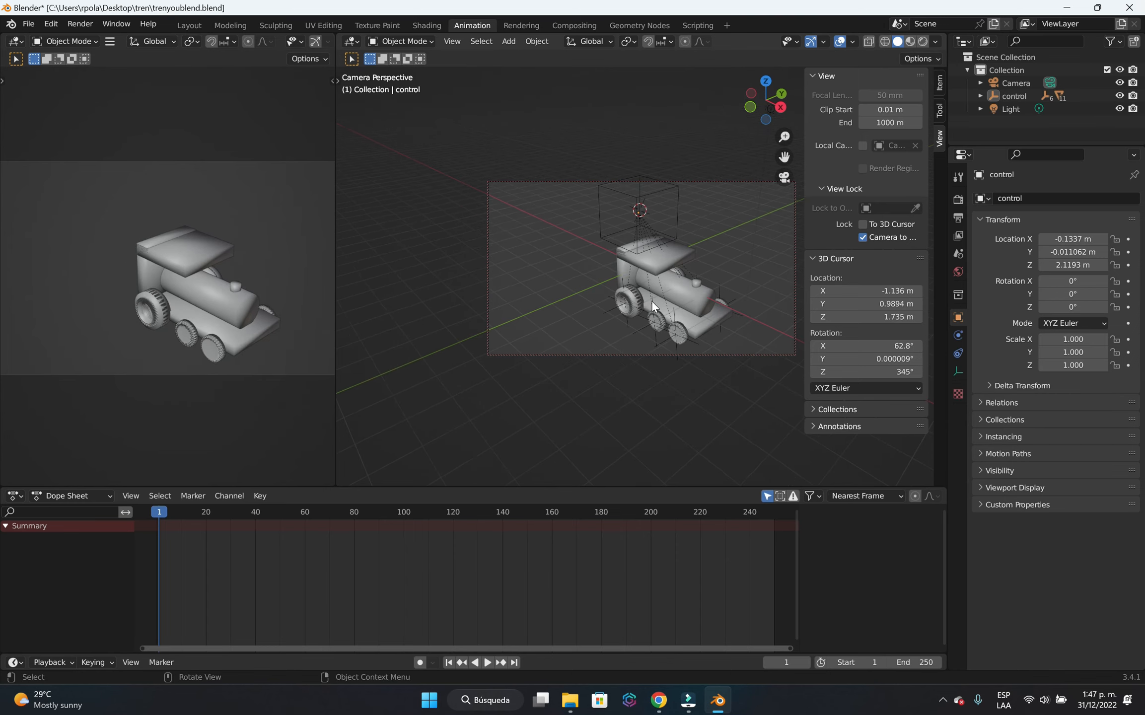
pyautogui.moveTo(678, 310); pyautogui.dragTo(642, 280, button='middle')
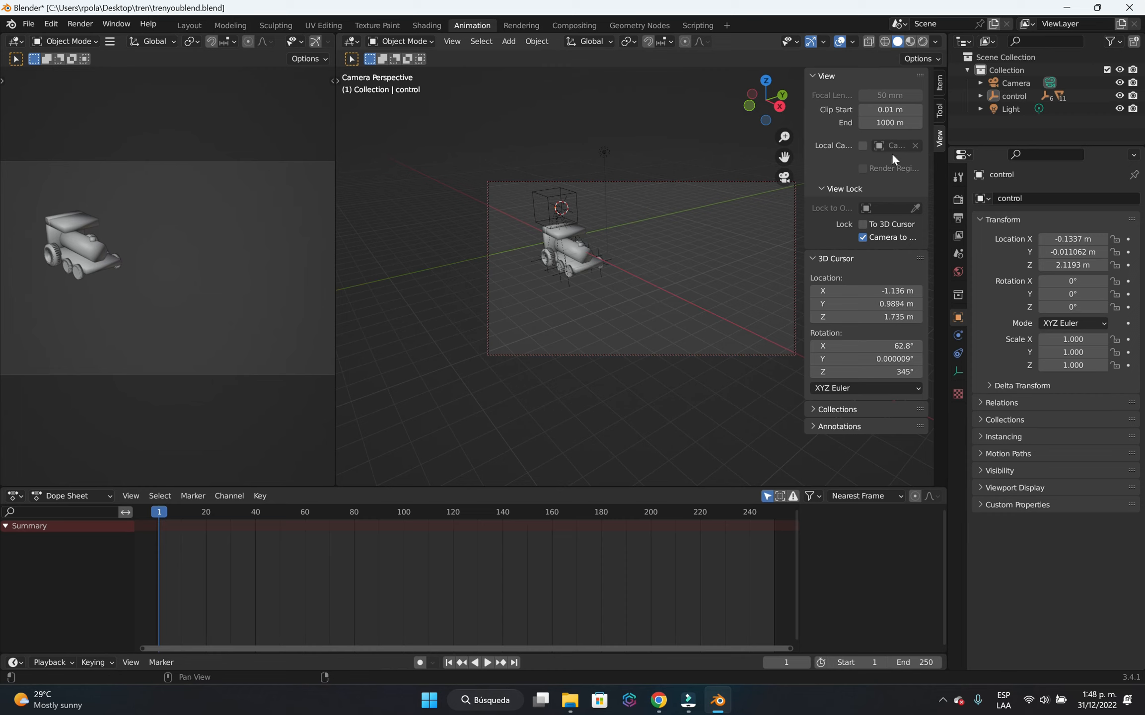
# Hide the view settings and switch between the user perspective and the camera view to check the framing.
pyautogui.press('n')
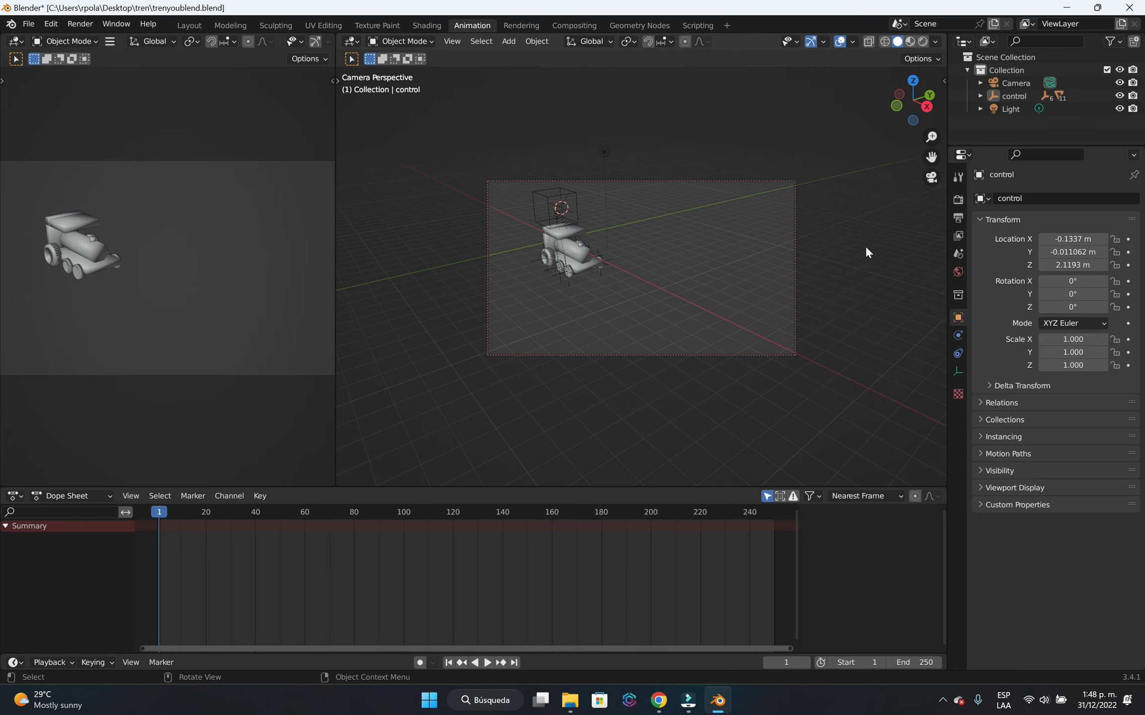
pyautogui.click(931, 184)
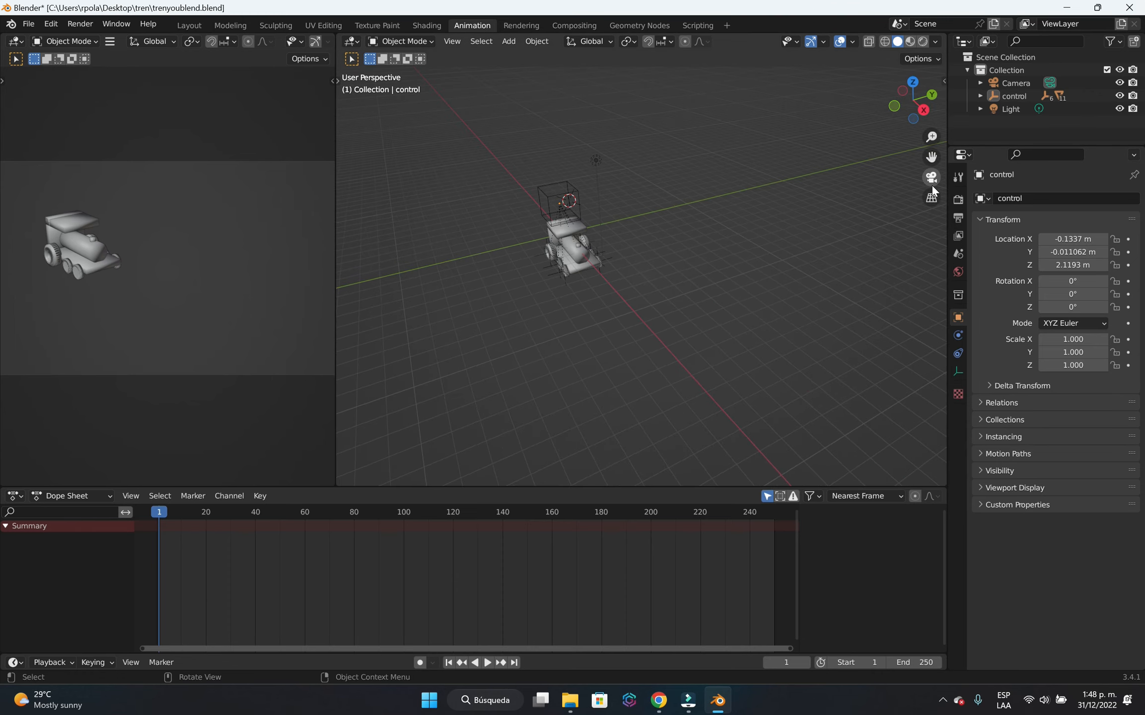
pyautogui.click(932, 184)
pyautogui.click(932, 185)
pyautogui.click(932, 179)
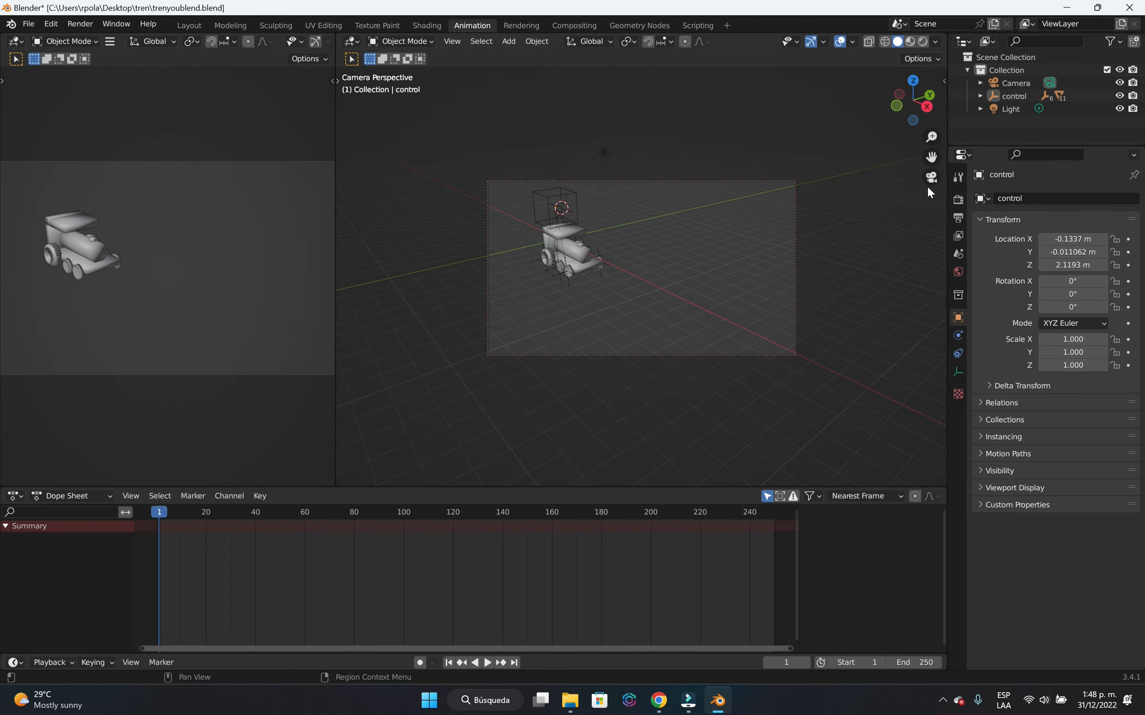
pyautogui.click(932, 180)
pyautogui.click(932, 180)
# Toggle the Camera to View lock off and on, and reframe the locomotive slightly smaller and closer to the frame's left edge.
pyautogui.press('n')
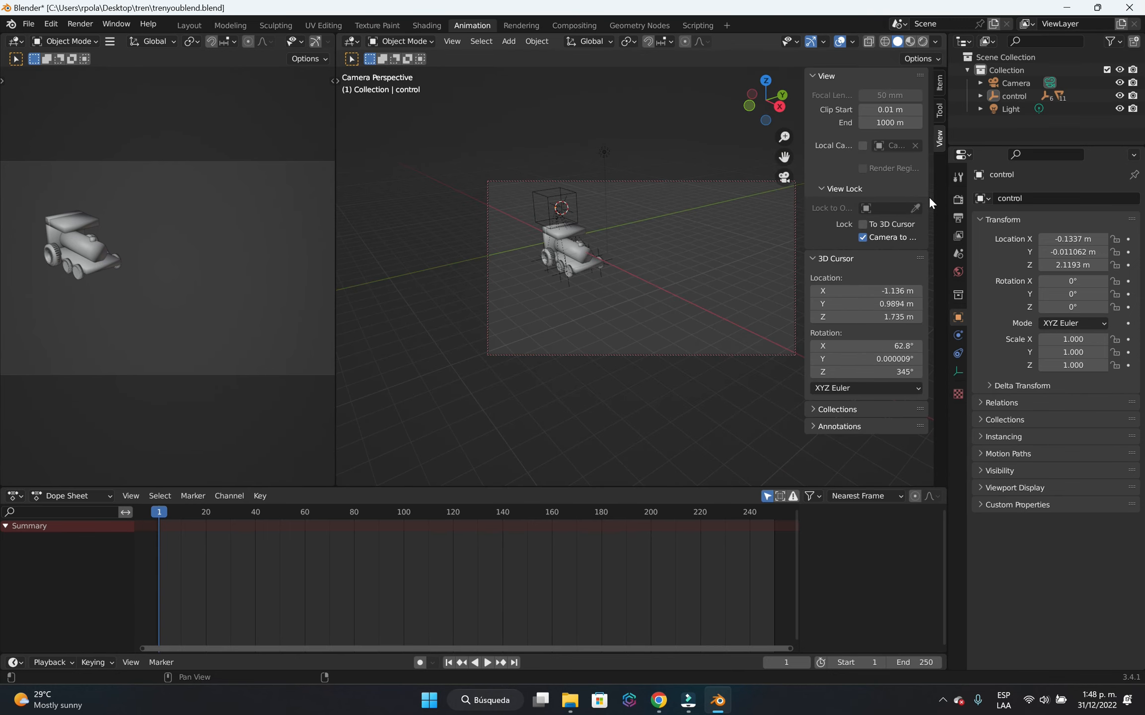
pyautogui.click(883, 239)
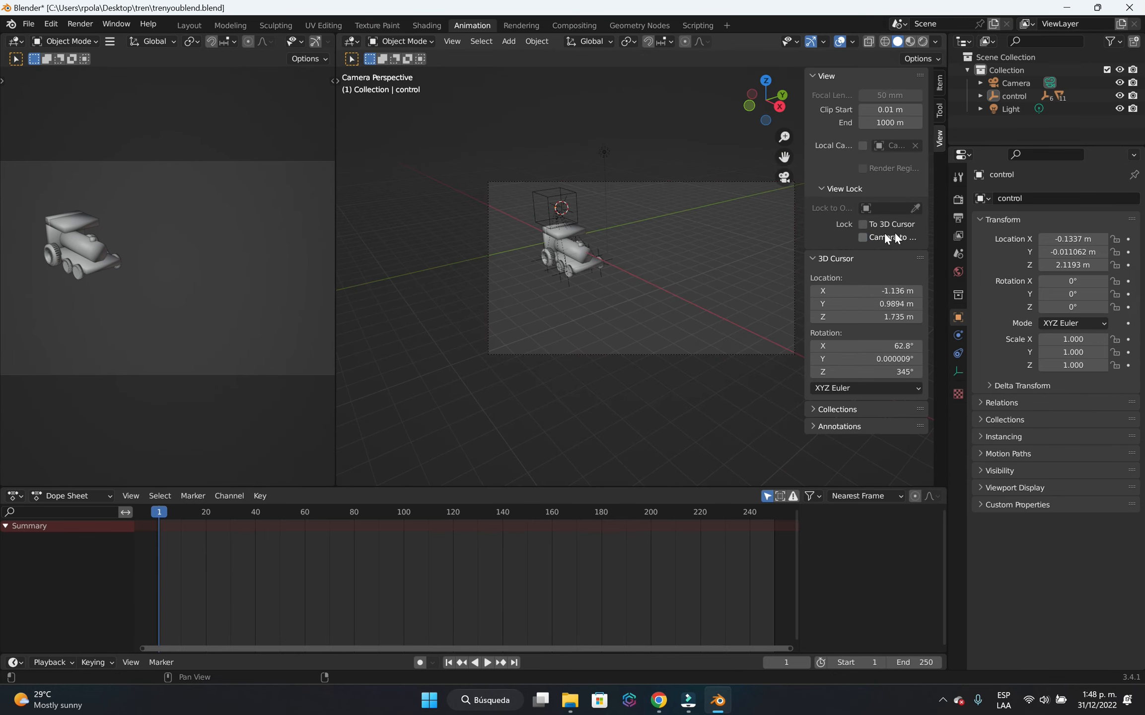
pyautogui.click(863, 237)
pyautogui.moveTo(645, 278); pyautogui.dragTo(661, 282, button='middle')
pyautogui.scroll(-2, 715, 299)
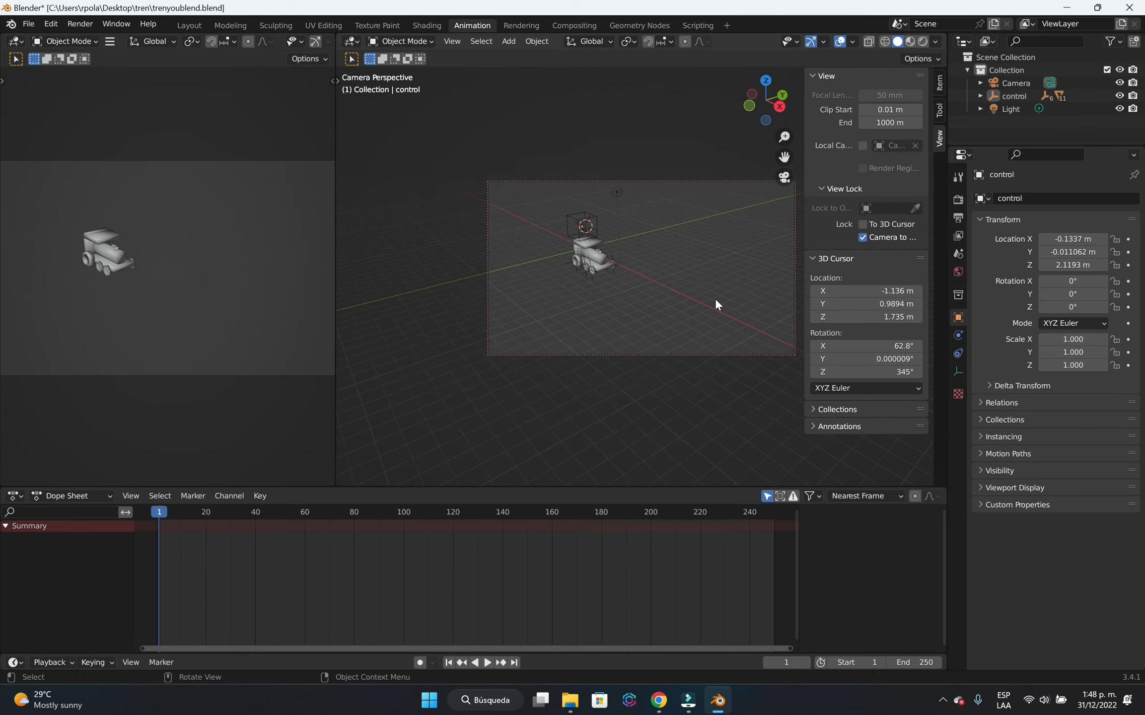
pyautogui.scroll(2, 715, 299)
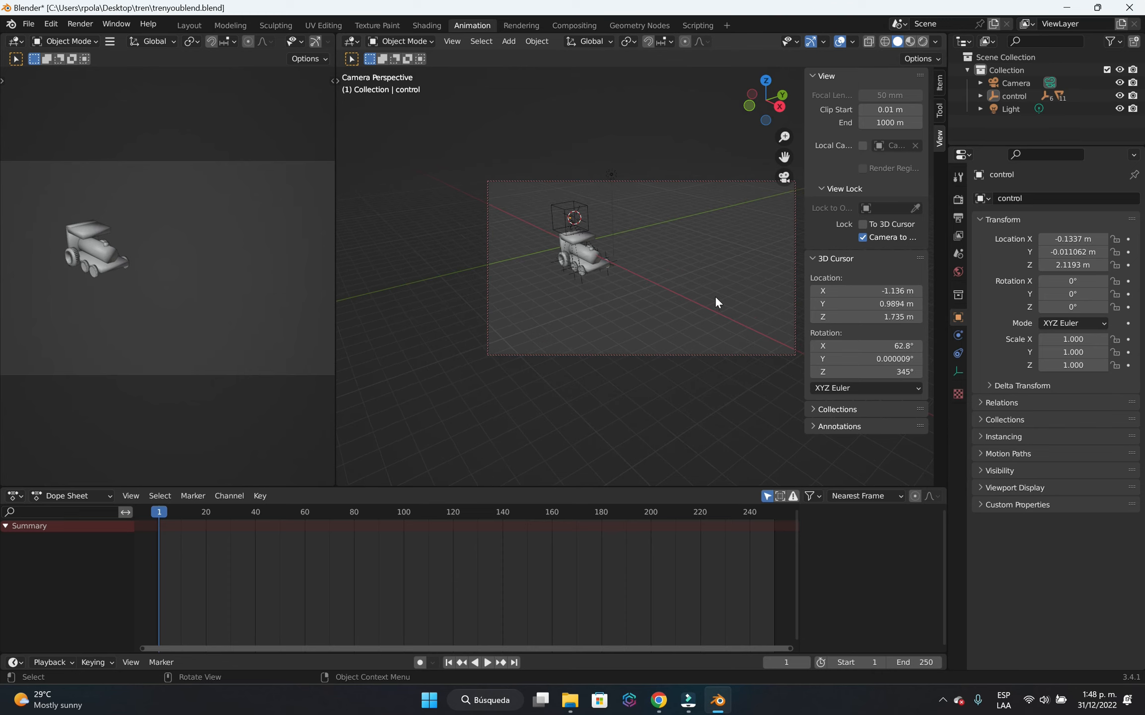
pyautogui.keyDown('shift'); pyautogui.moveTo(743, 308); pyautogui.dragTo(718, 299, button='middle'); pyautogui.keyUp('shift')
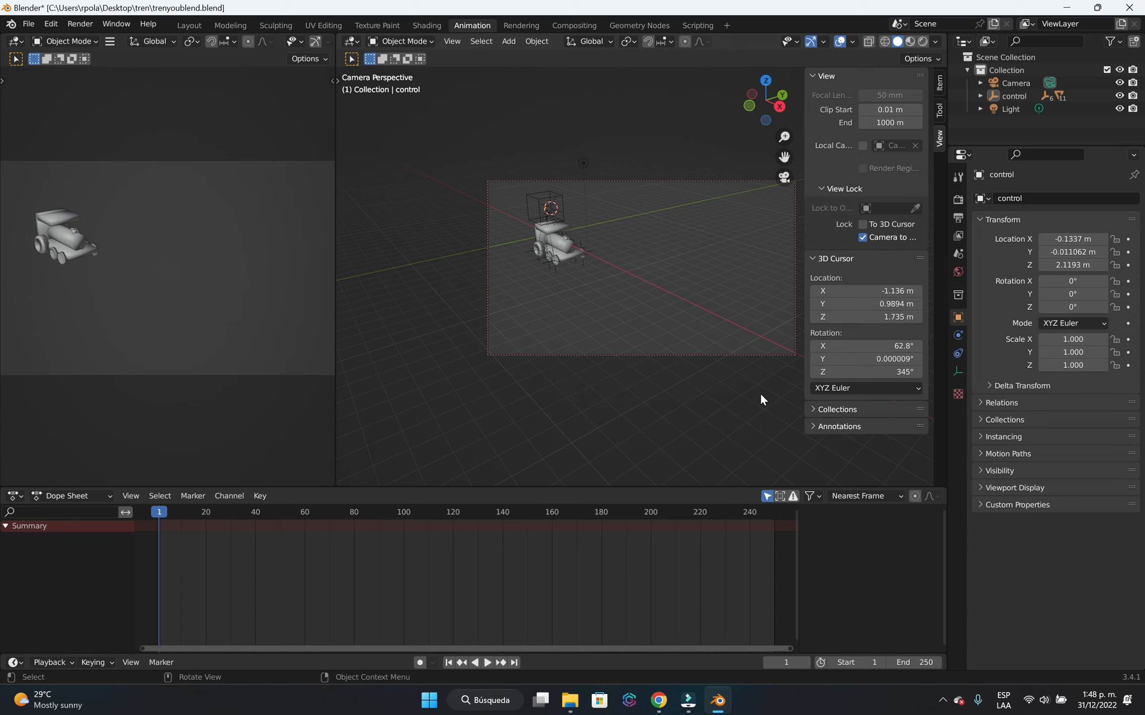
# Hide the view settings and leave the camera view for a side view of the locomotive.
pyautogui.press('n')
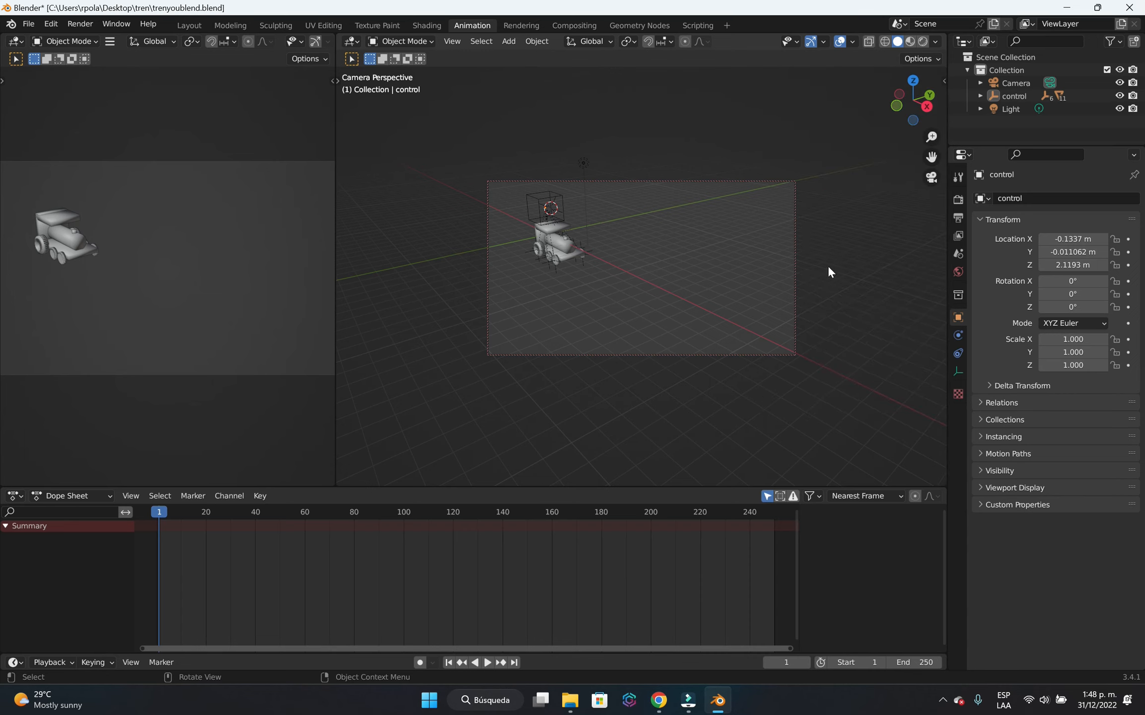
pyautogui.click(931, 177)
pyautogui.moveTo(586, 381); pyautogui.dragTo(723, 340, button='middle')
pyautogui.scroll(4, 670, 294)
pyautogui.scroll(-1, 667, 299)
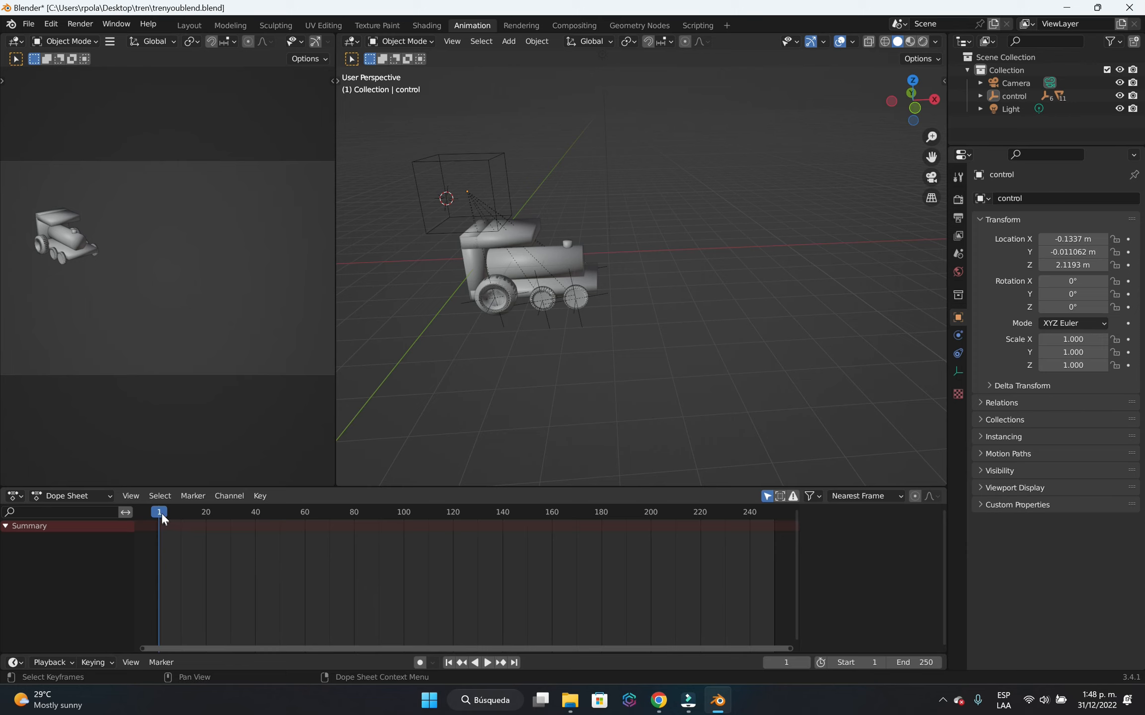
# Enable automatic keyframing, nudge the control empty slightly upward at frame 1 to record its first keyframe, and deselect it.
pyautogui.click(421, 660)
pyautogui.click(494, 215)
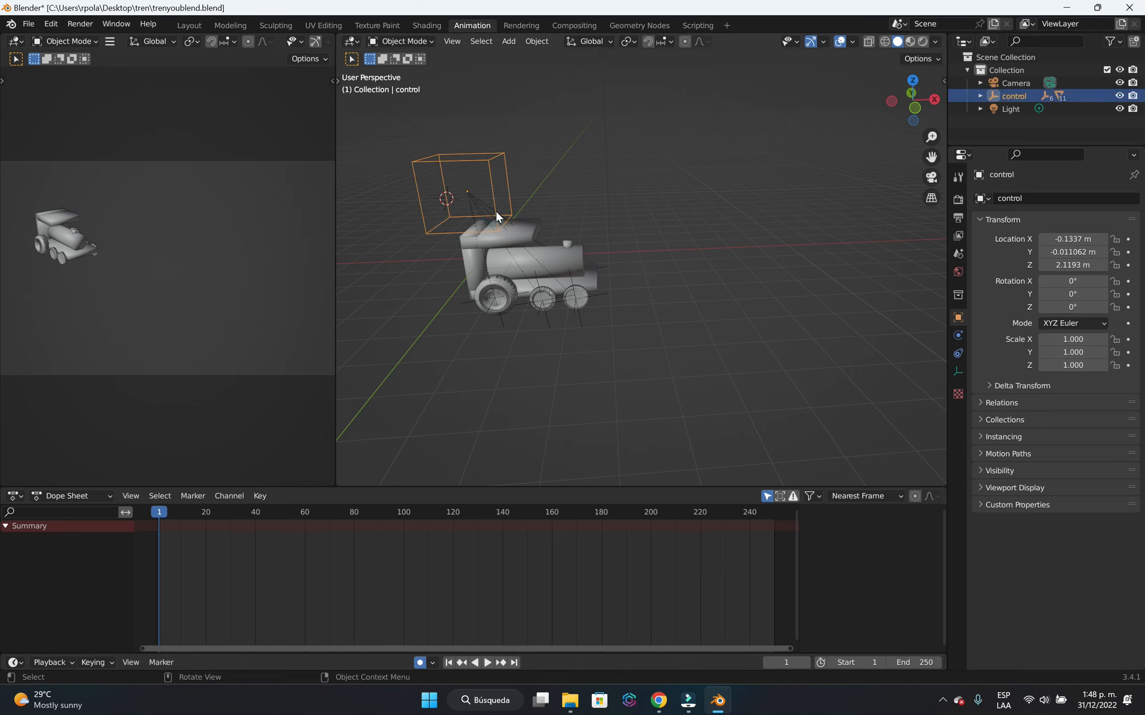
pyautogui.press('g')
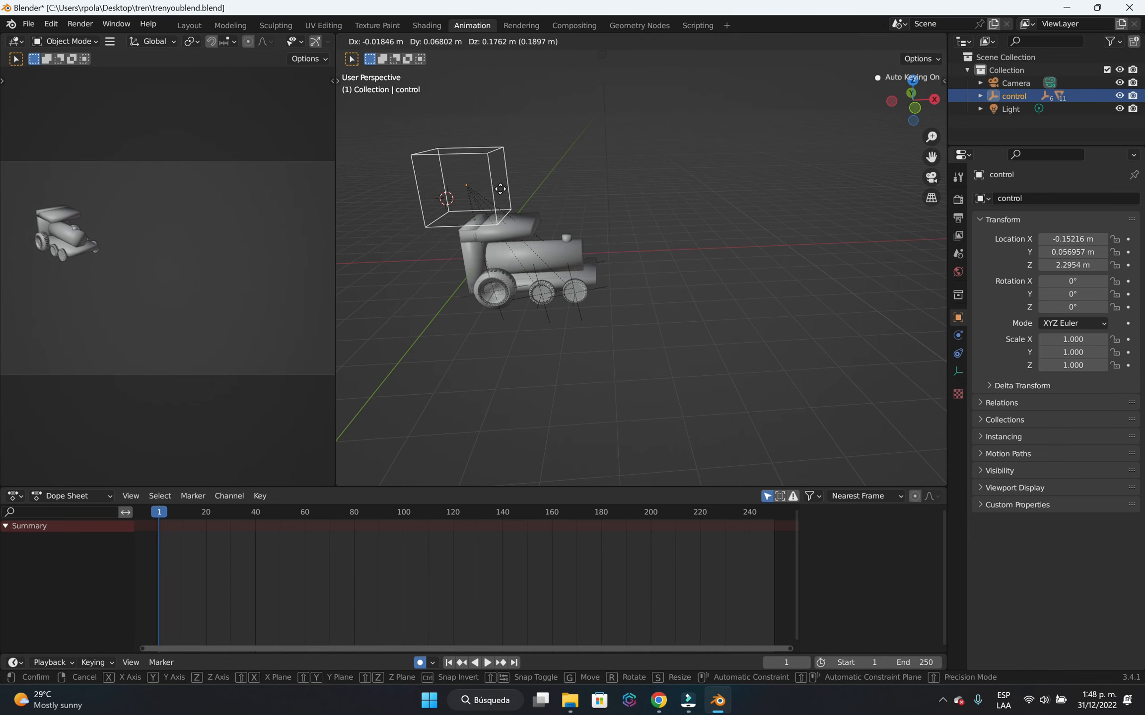
pyautogui.click(500, 190)
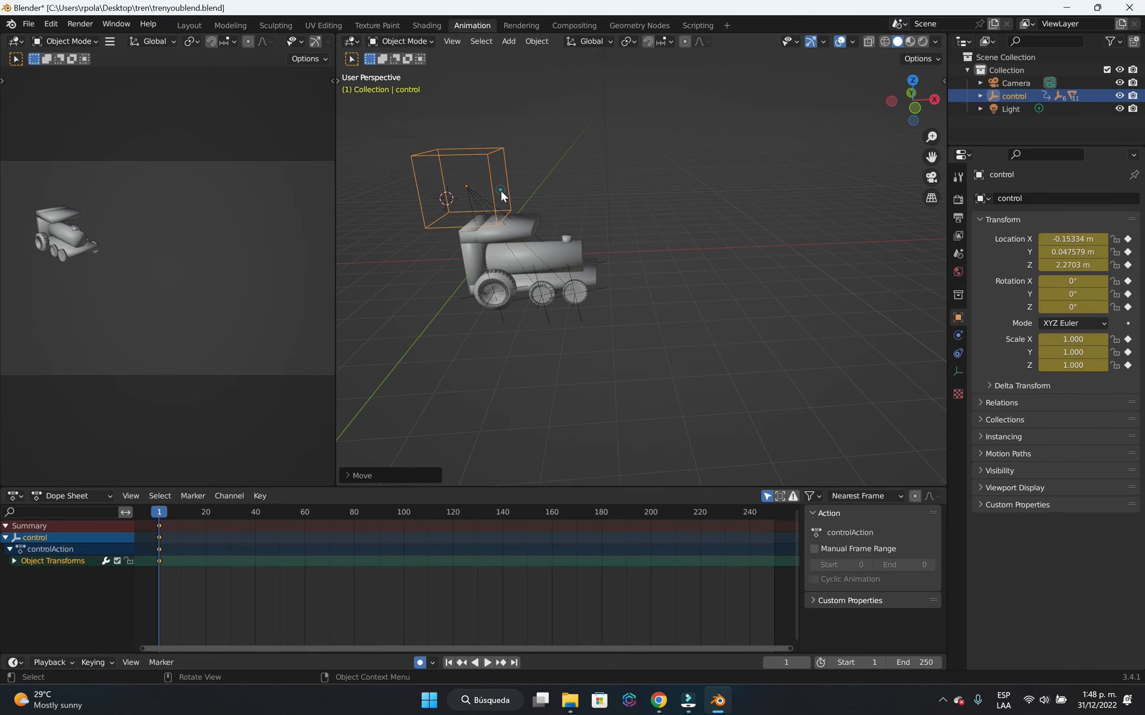
pyautogui.click(511, 339)
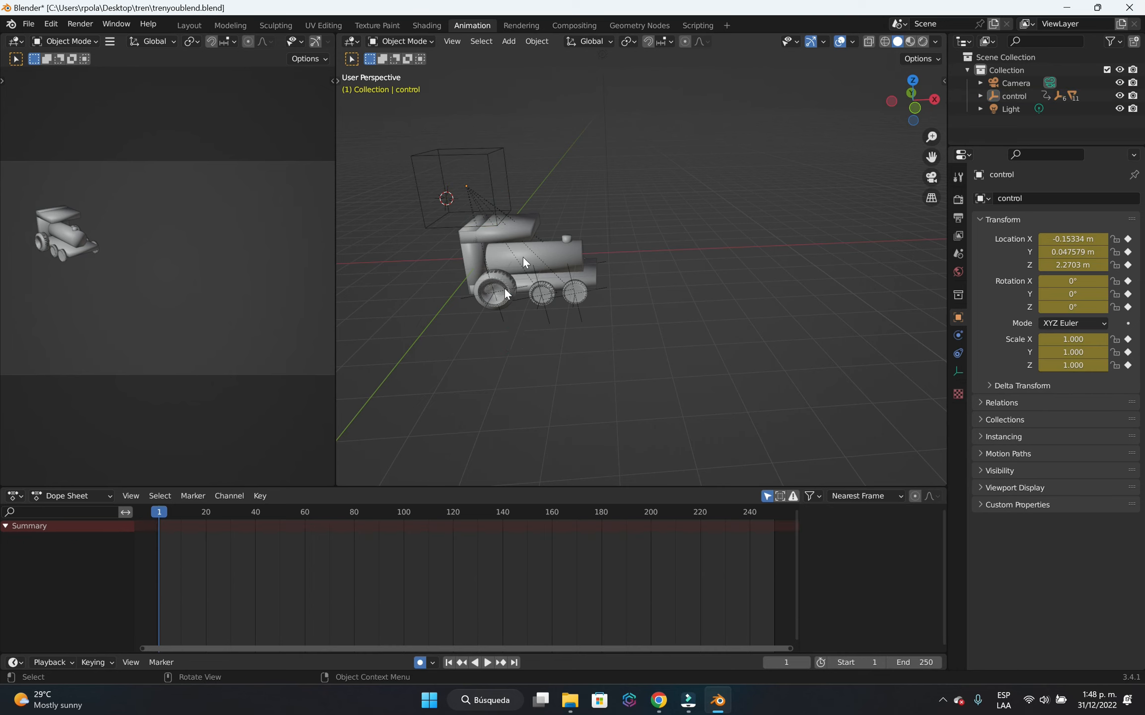
# Move the playhead back to frame 0, reselect the control empty, advance to frame 38 and preview the animation.
pyautogui.moveTo(162, 515)
pyautogui.mouseDown()
pyautogui.moveTo(335, 555)
pyautogui.moveTo(344, 546)
pyautogui.moveTo(259, 521)
pyautogui.moveTo(168, 540)
pyautogui.moveTo(156, 514)
pyautogui.mouseUp()
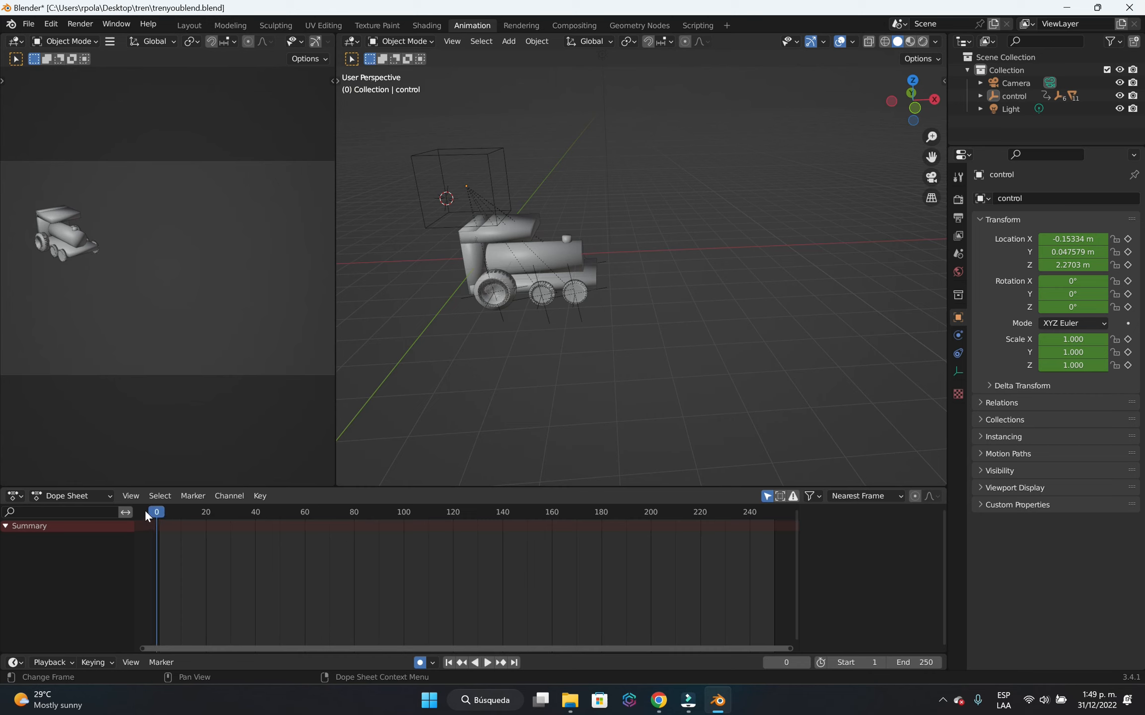
pyautogui.click(421, 663)
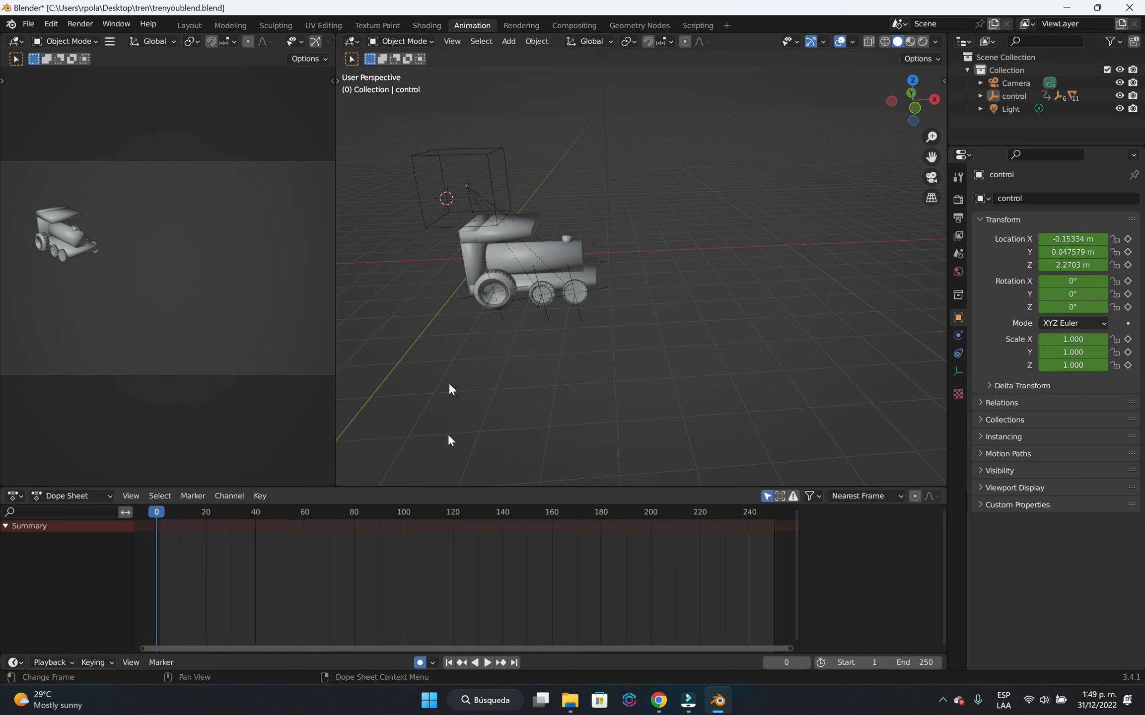
pyautogui.click(451, 207)
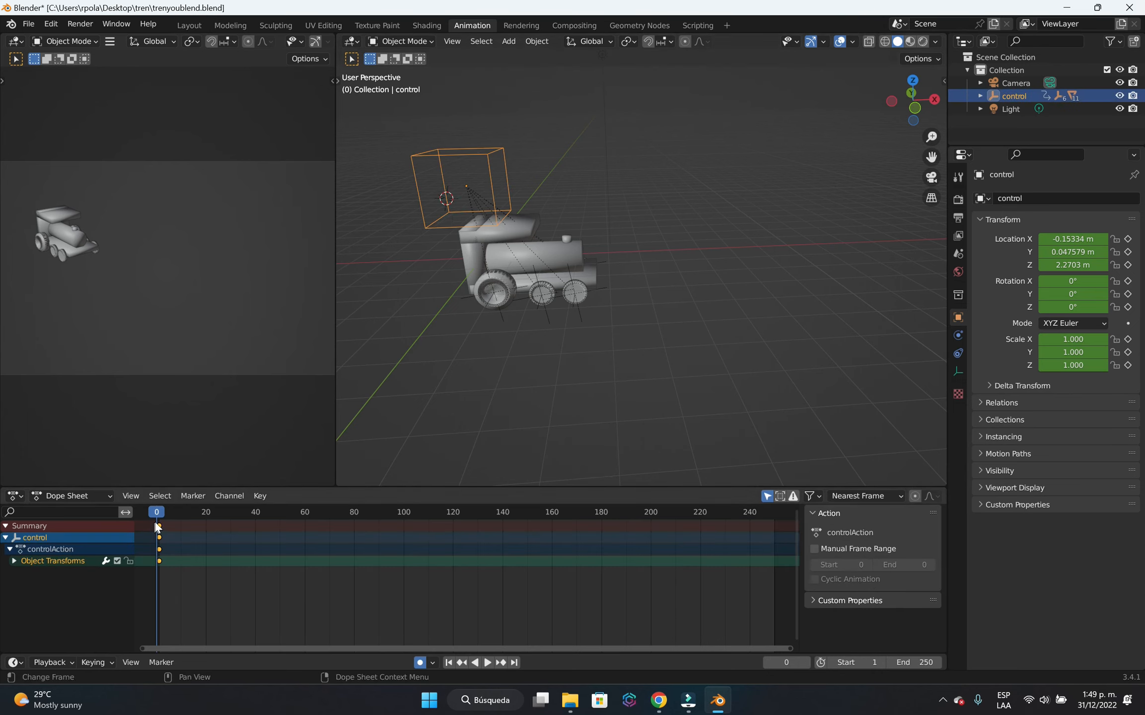
pyautogui.moveTo(159, 514); pyautogui.dragTo(251, 517)
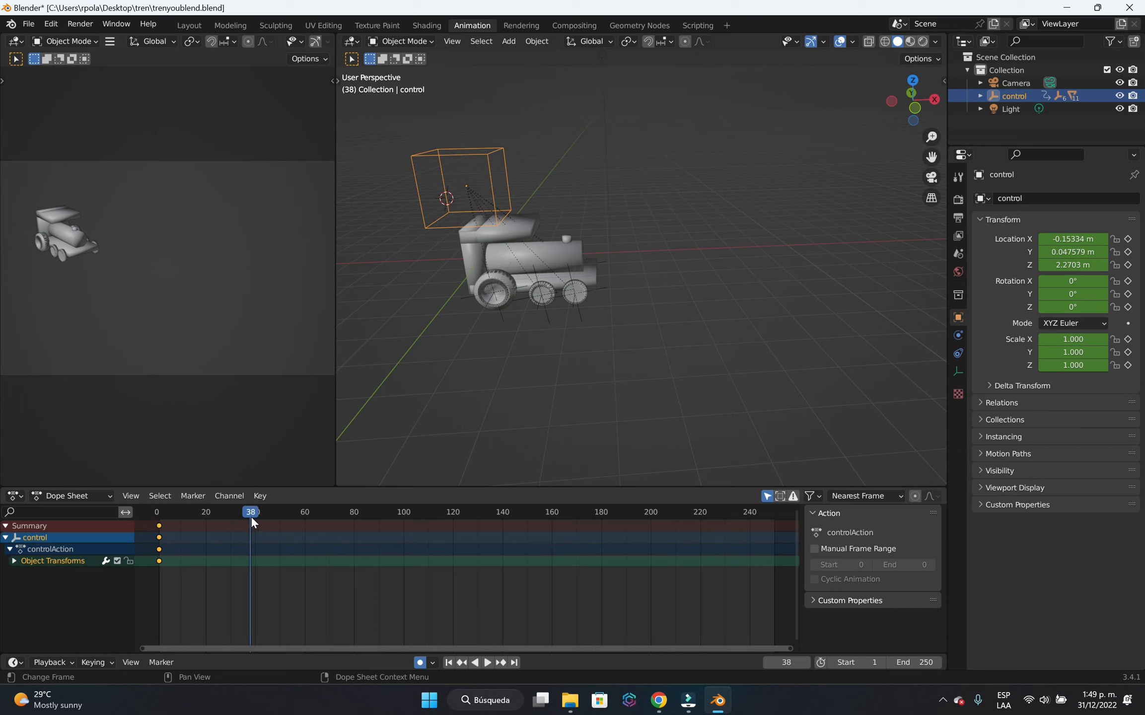
pyautogui.press('space')
pyautogui.press('space')
# Deselect the control empty's keyframes in the dope sheet and switch to Wondershare Filmora.
pyautogui.click(607, 559)
pyautogui.click(607, 556)
pyautogui.click(609, 558)
pyautogui.moveTo(699, 546); pyautogui.dragTo(214, 592)
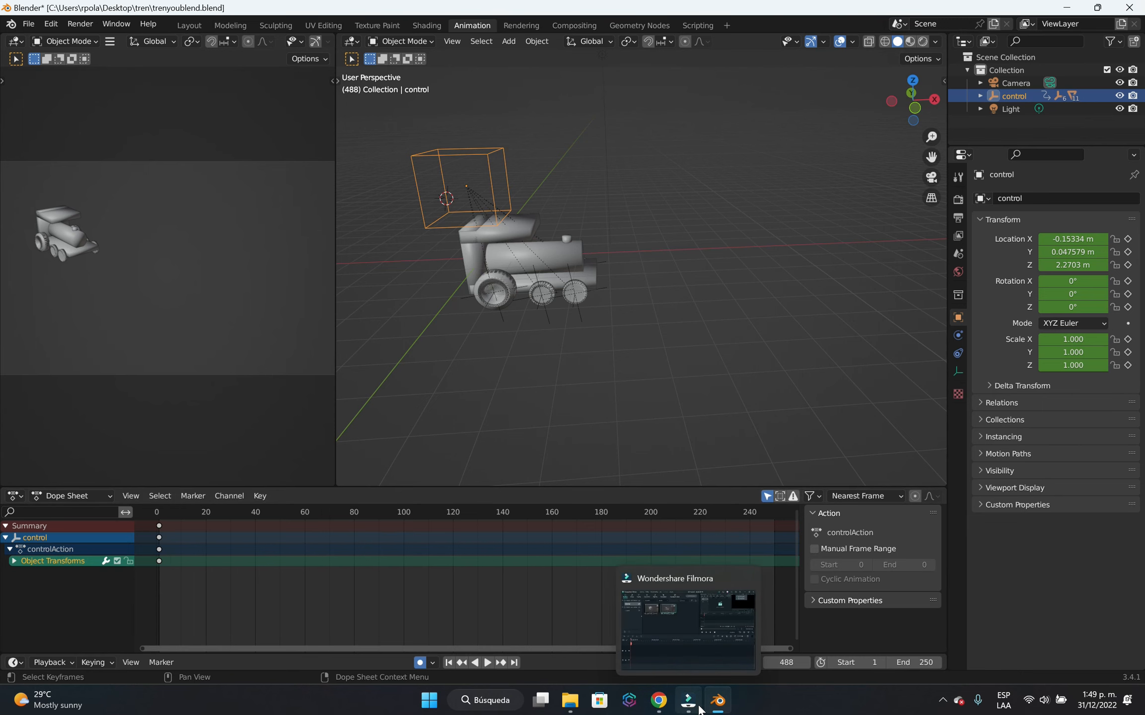
pyautogui.click(679, 588)
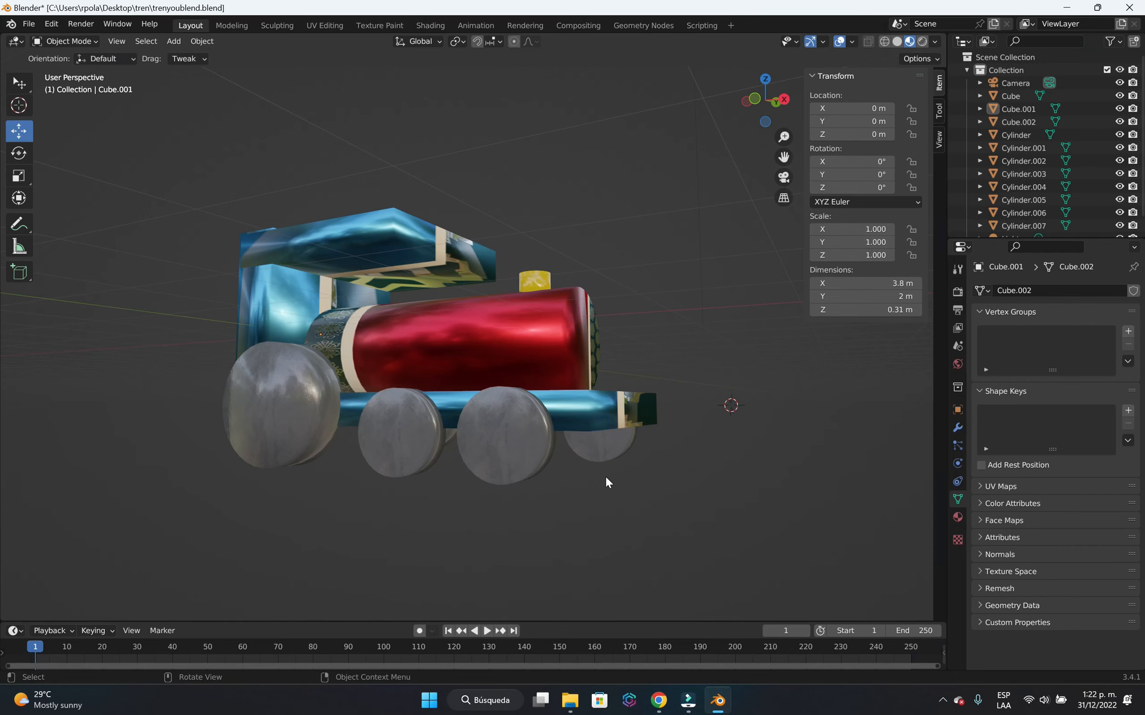
# In Blender, bevel the large rear wheel on the locomotive's right side twice to form a recessed hub and a ridged tread.
pyautogui.press('Tab')
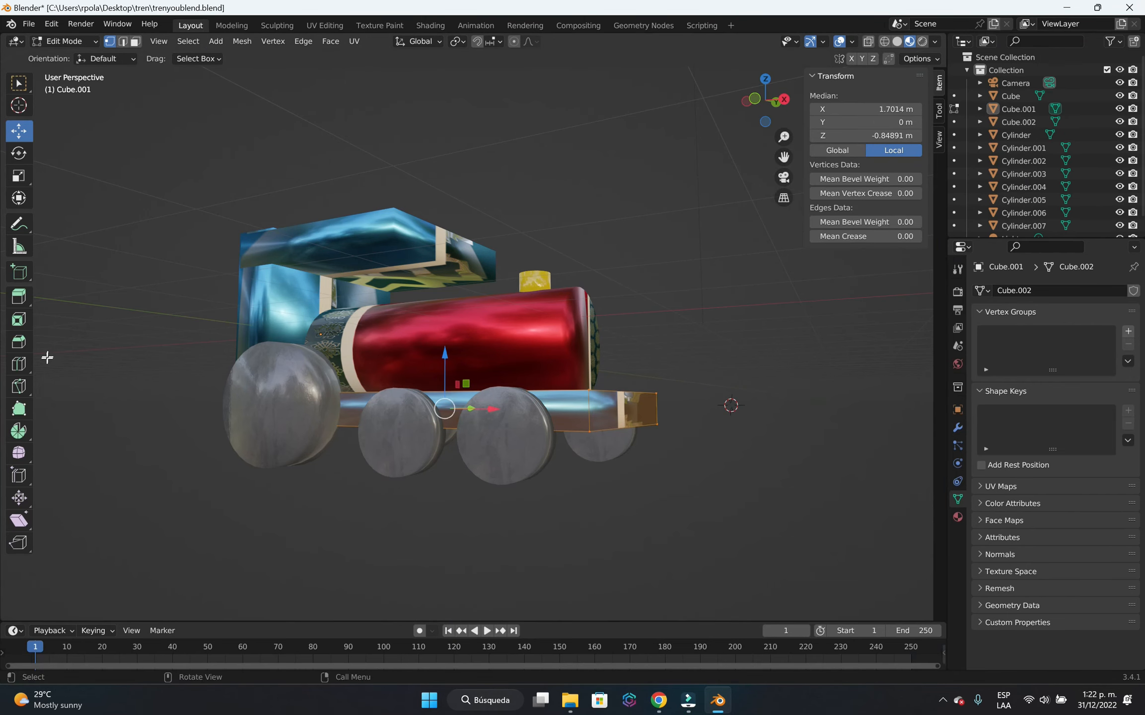
pyautogui.moveTo(461, 460); pyautogui.dragTo(491, 486, button='middle')
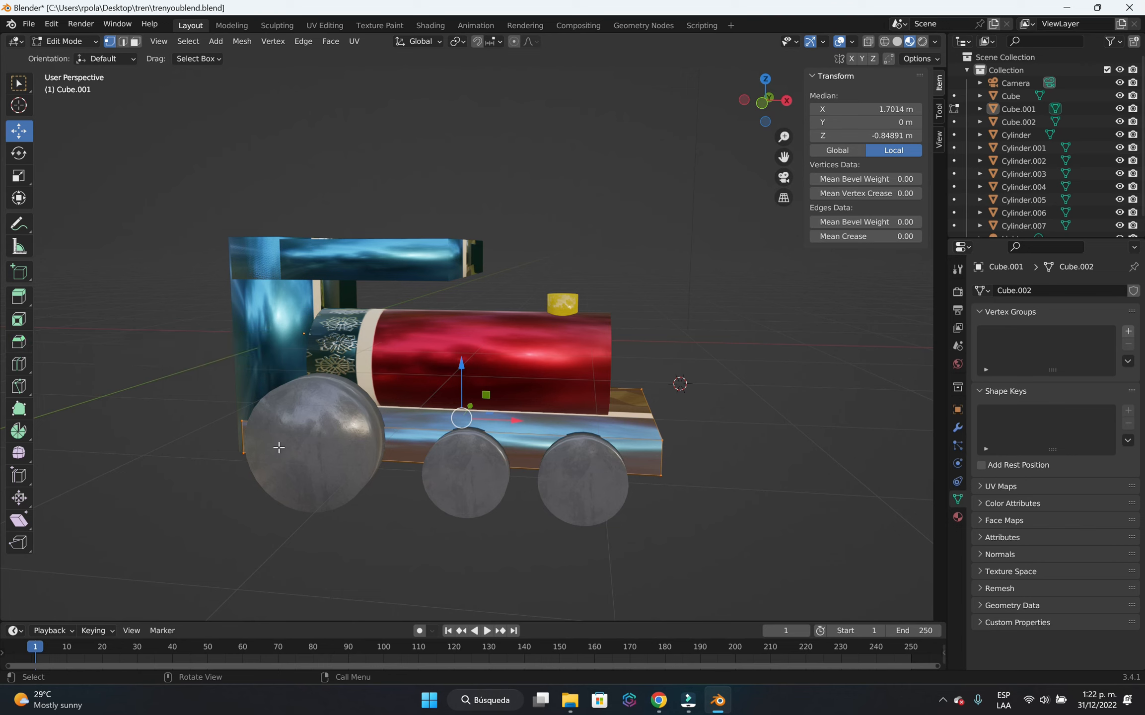
pyautogui.press('Tab')
pyautogui.click(311, 461)
pyautogui.press('Tab')
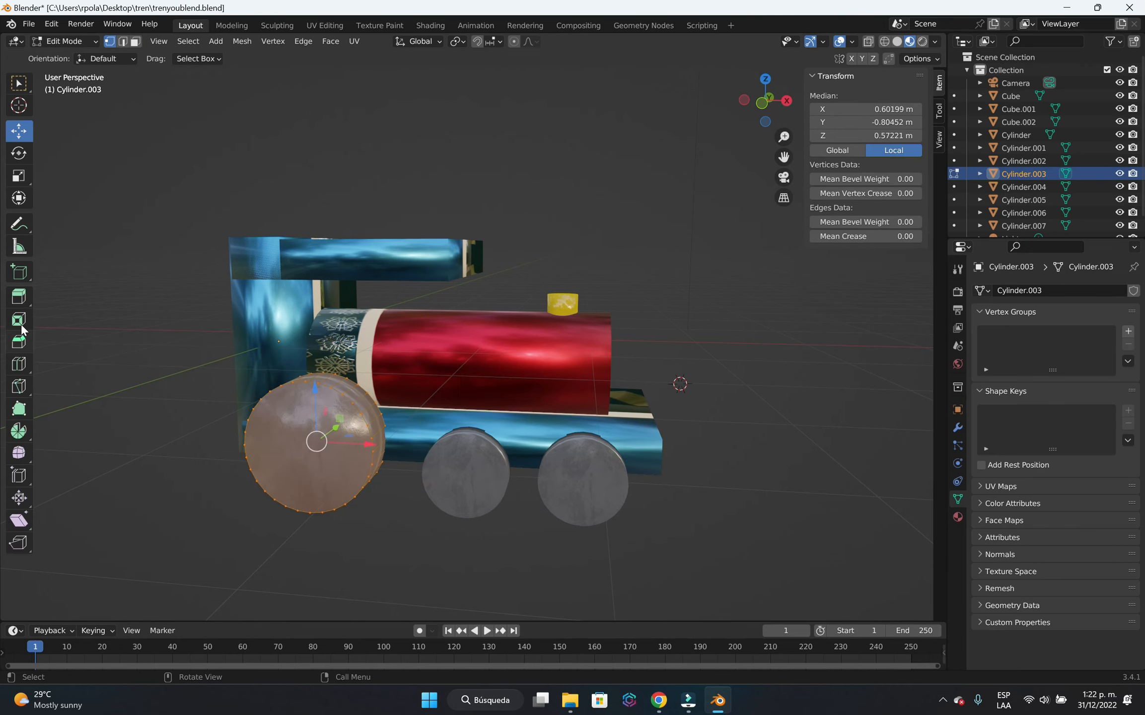
pyautogui.click(18, 342)
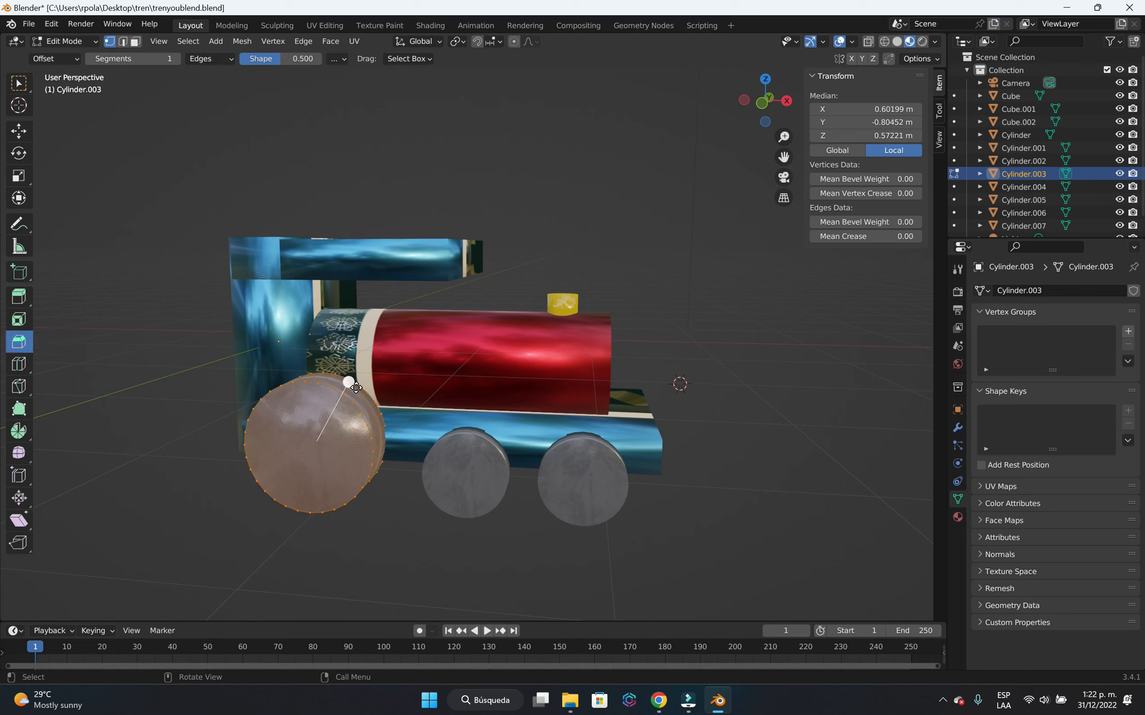
pyautogui.moveTo(349, 382)
pyautogui.mouseDown()
pyautogui.moveTo(368, 368)
pyautogui.moveTo(370, 377)
pyautogui.mouseUp()
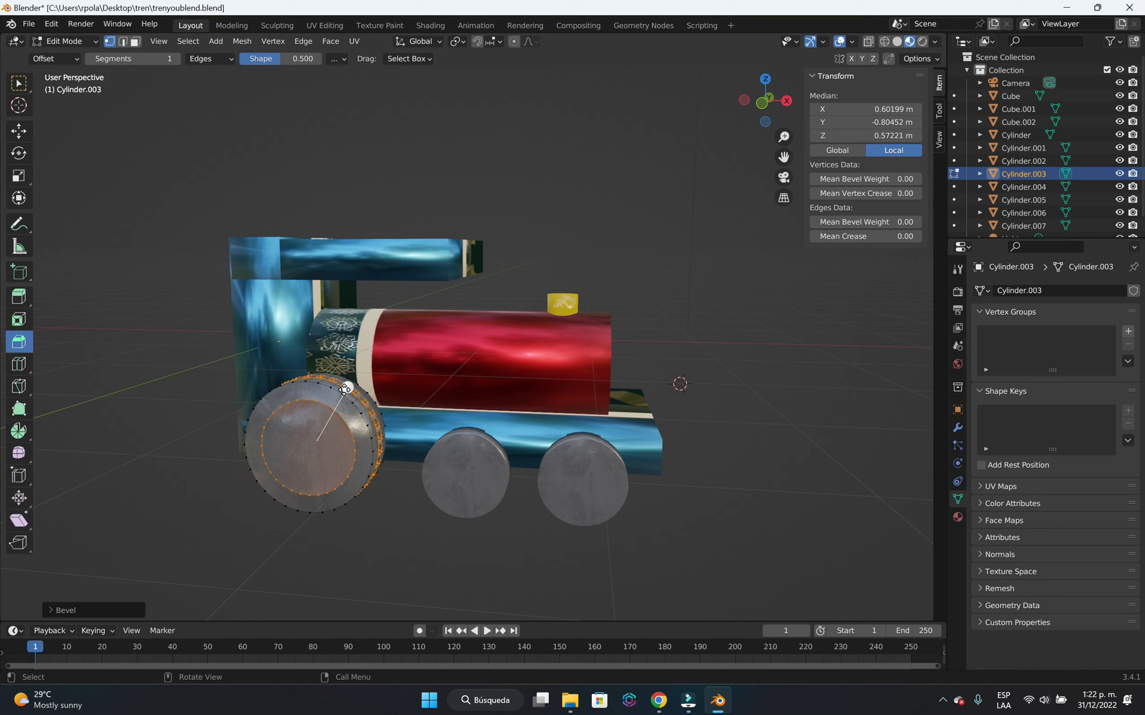
pyautogui.moveTo(344, 389); pyautogui.dragTo(277, 503)
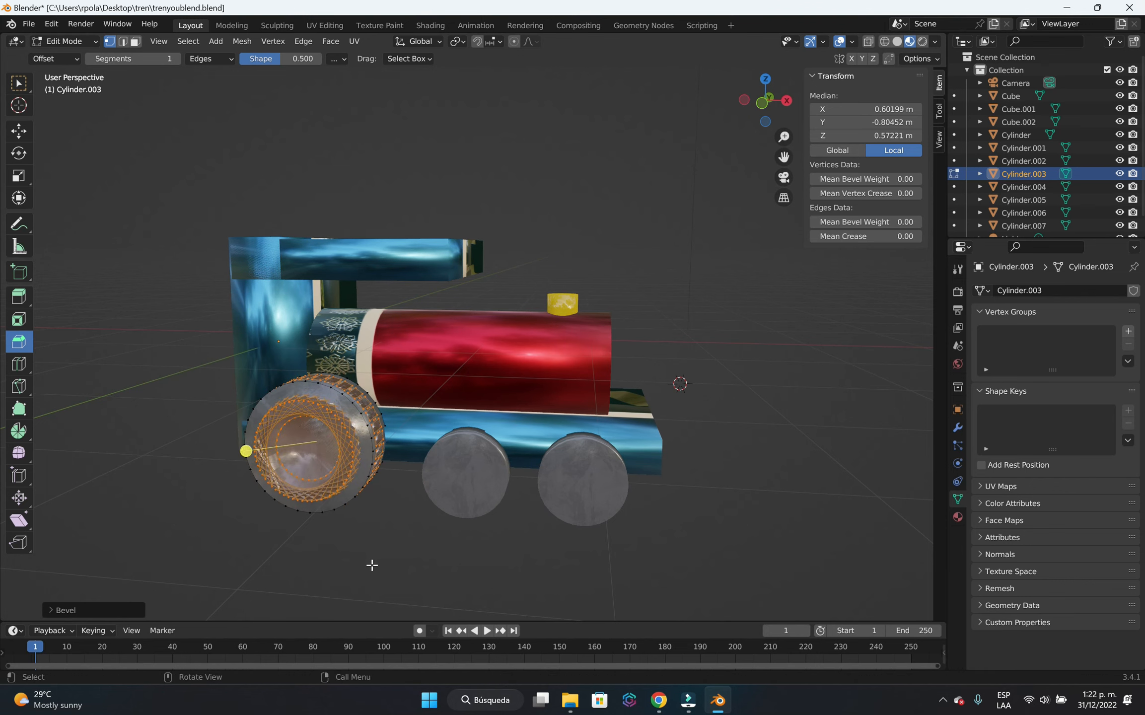
pyautogui.click(372, 564)
pyautogui.moveTo(391, 547); pyautogui.dragTo(460, 544, button='middle')
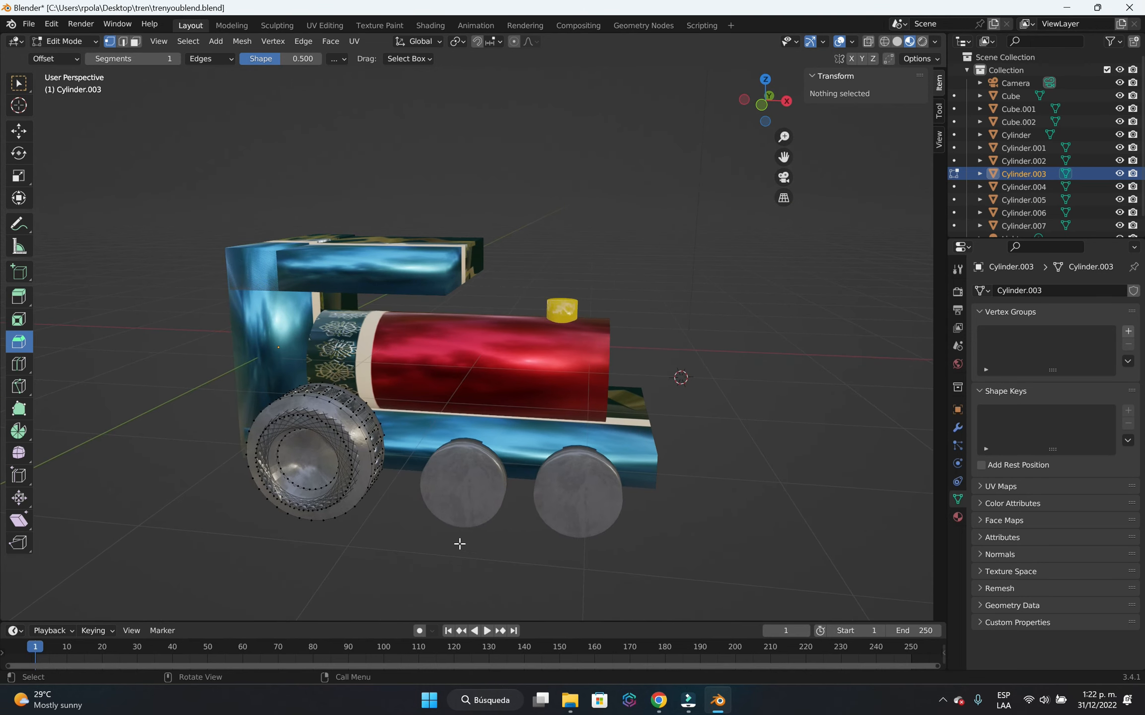
pyautogui.press('Tab')
# Bevel the mesh of the small middle wheel on the locomotive's right side to give it a ridged rim.
pyautogui.click(460, 502)
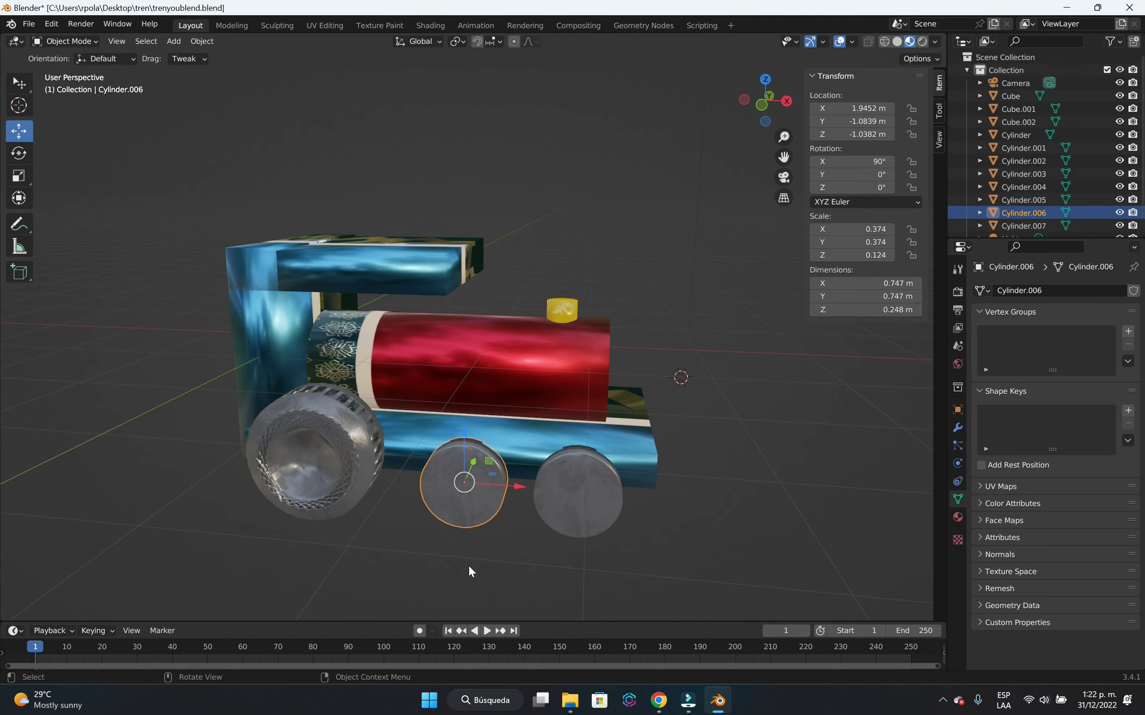
pyautogui.press('Tab')
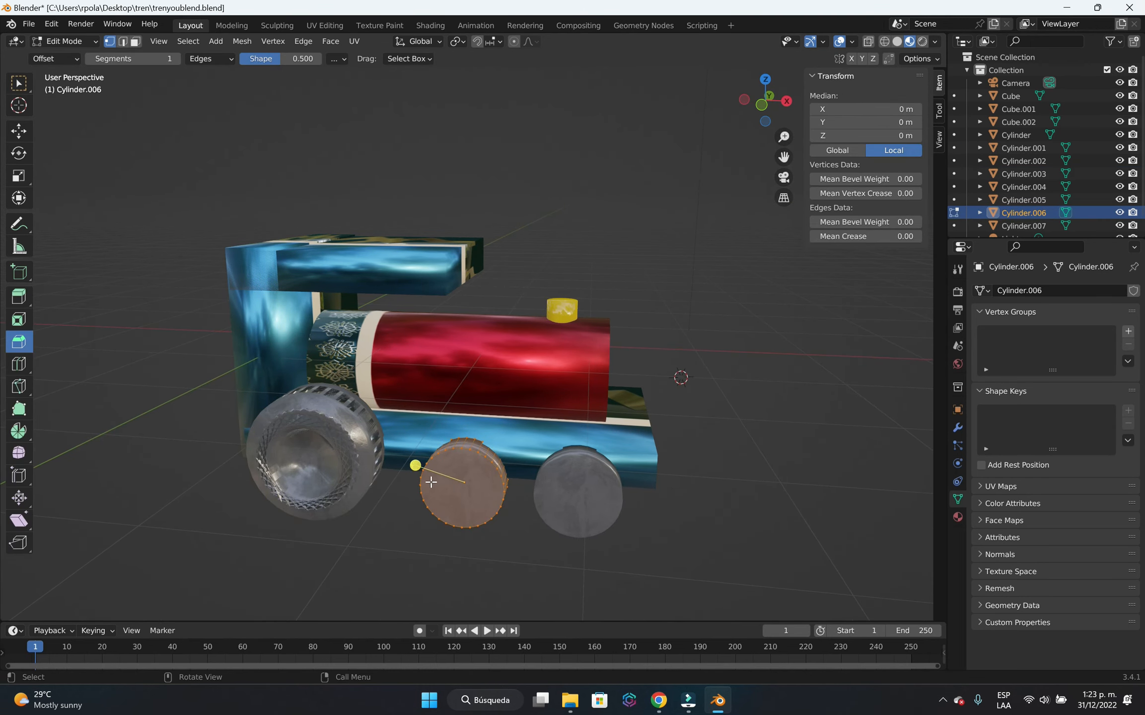
pyautogui.moveTo(414, 466); pyautogui.dragTo(485, 517)
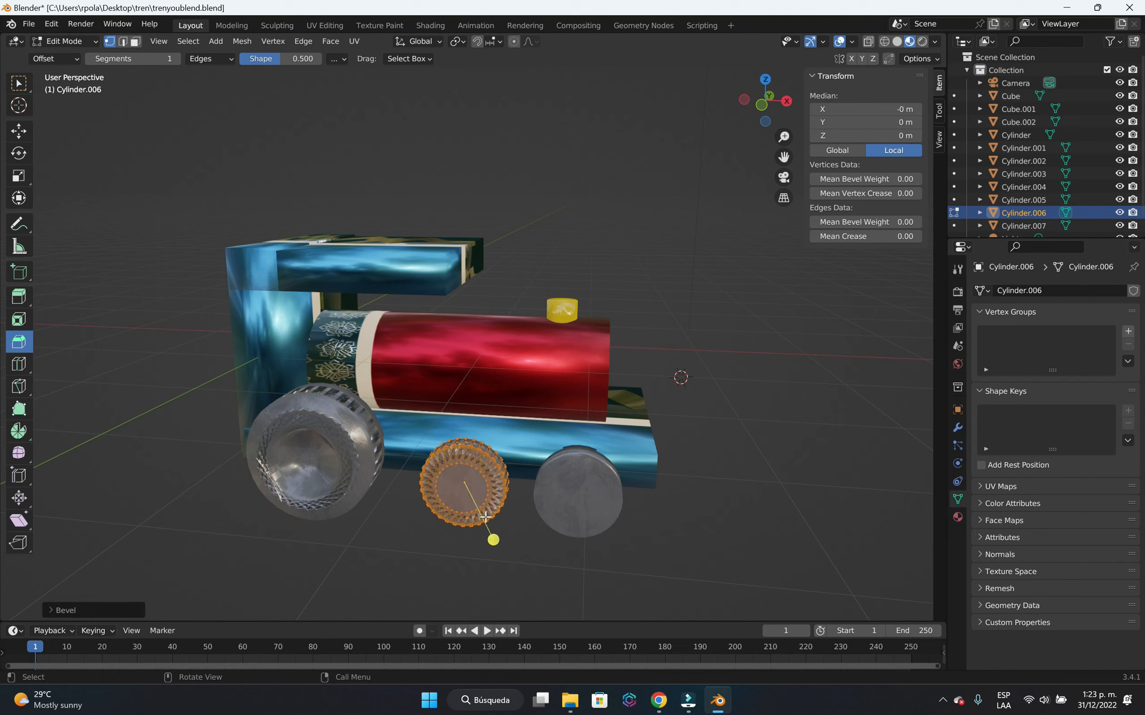
pyautogui.press('Tab')
# Bevel the mesh of the small front wheel on the locomotive's right side and return to Object Mode.
pyautogui.click(584, 484)
pyautogui.press('Tab')
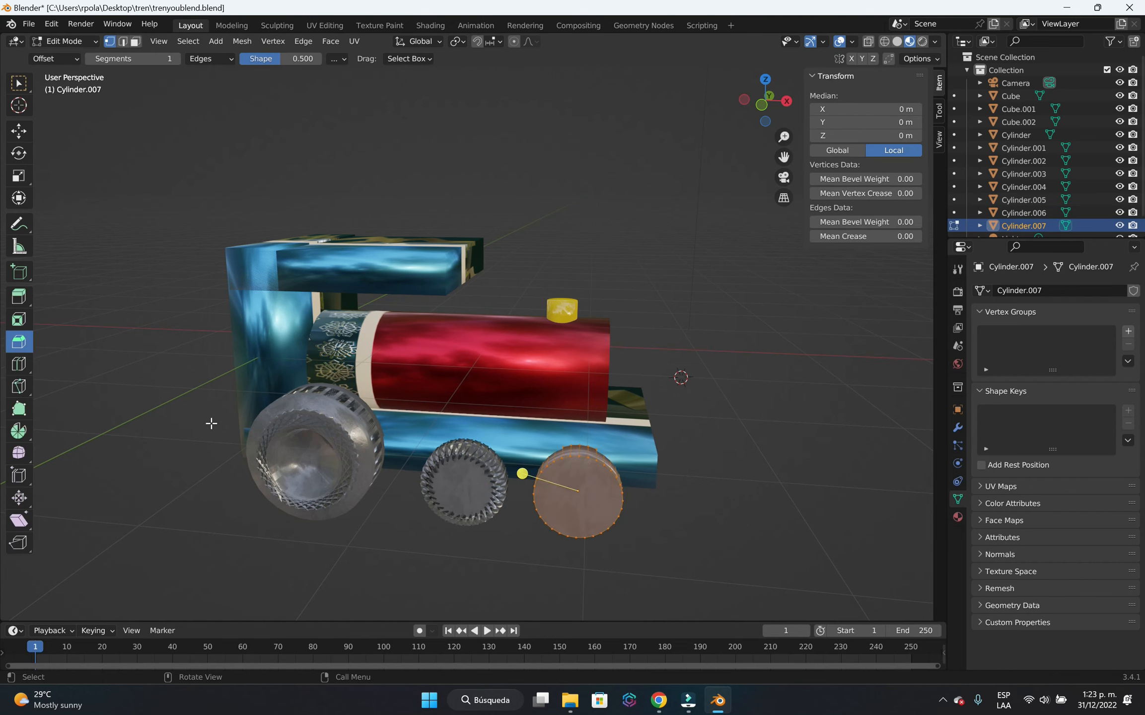
pyautogui.moveTo(520, 472)
pyautogui.mouseDown()
pyautogui.moveTo(488, 452)
pyautogui.moveTo(504, 464)
pyautogui.mouseUp()
pyautogui.click(709, 513)
pyautogui.moveTo(710, 511); pyautogui.dragTo(563, 441, button='middle')
pyautogui.press('Tab')
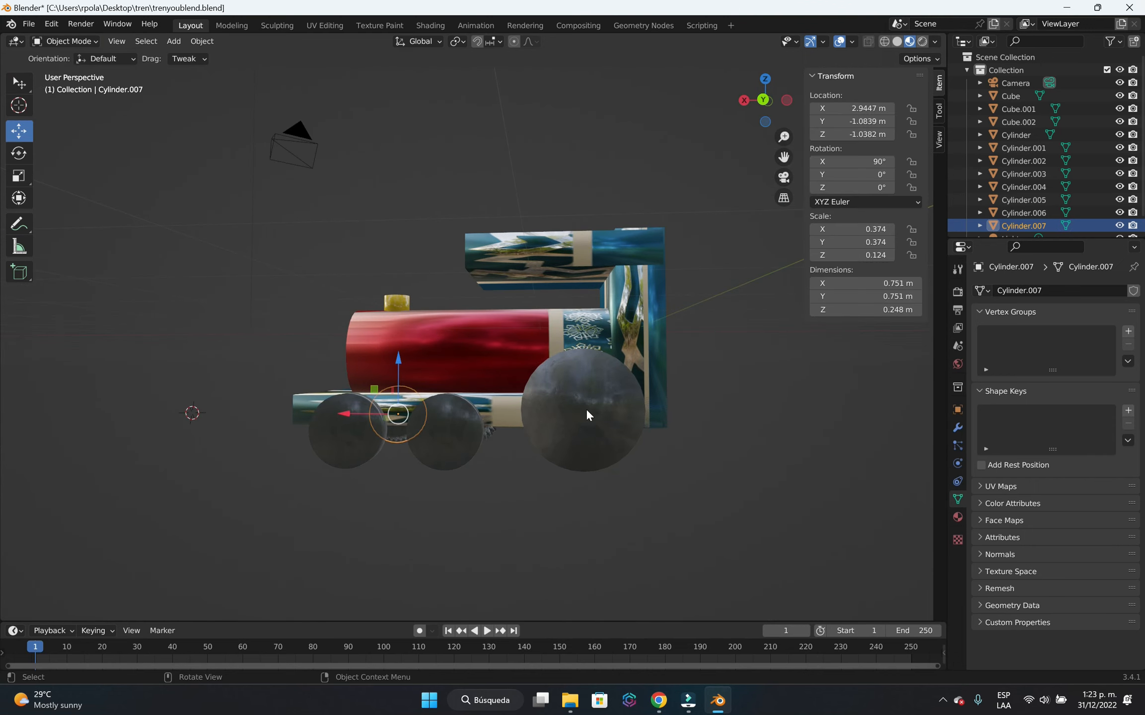
# Bevel the large rear wheel on the locomotive's left side to form an inner hub ring.
pyautogui.click(585, 415)
pyautogui.press('Tab')
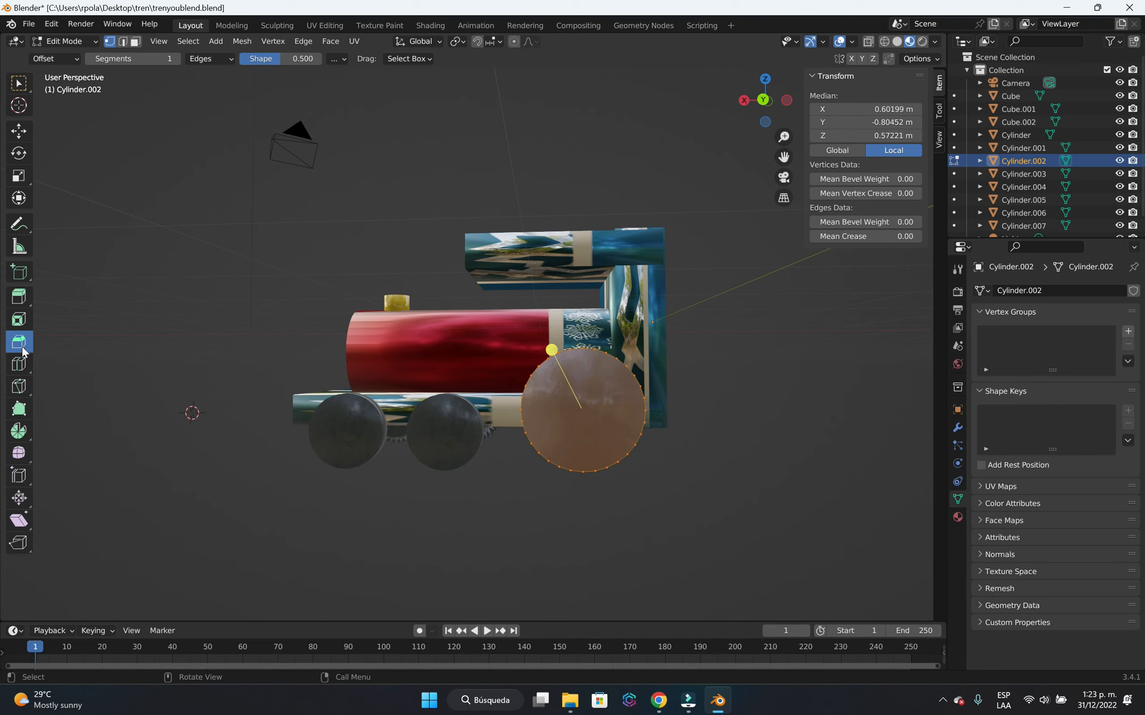
pyautogui.moveTo(551, 350); pyautogui.dragTo(531, 419)
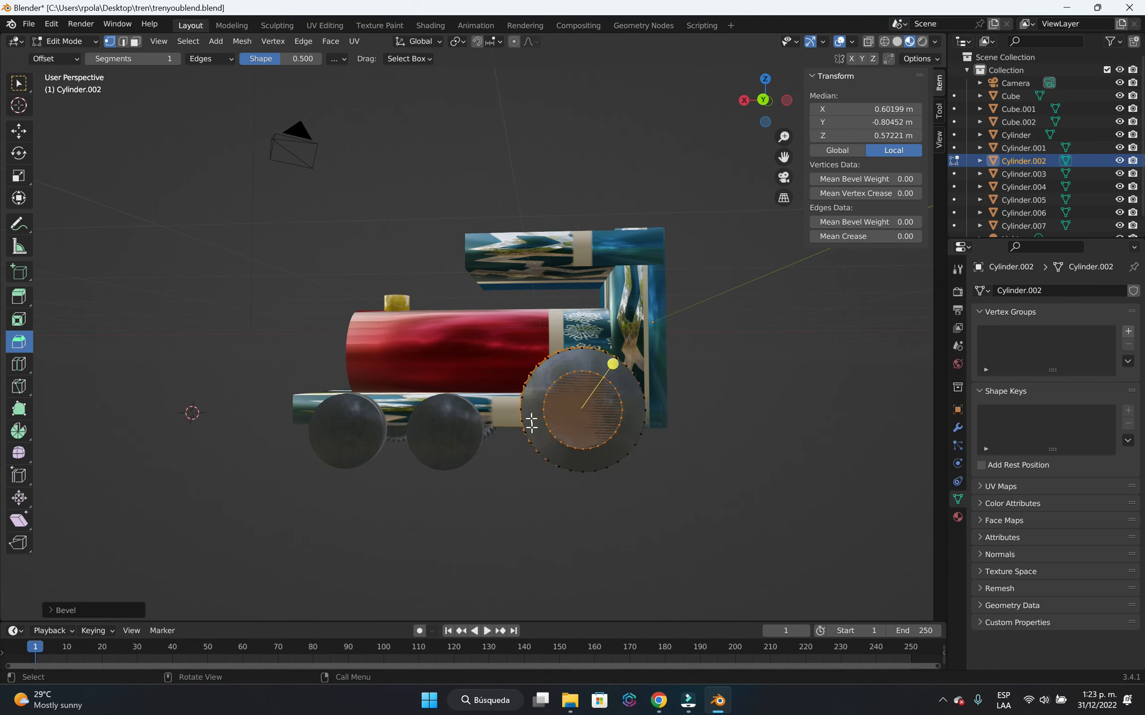
pyautogui.click(541, 501)
pyautogui.moveTo(583, 498)
pyautogui.mouseDown(button='middle')
pyautogui.moveTo(621, 495)
pyautogui.moveTo(655, 554)
pyautogui.moveTo(613, 510)
pyautogui.moveTo(571, 496)
pyautogui.mouseUp(button='middle')
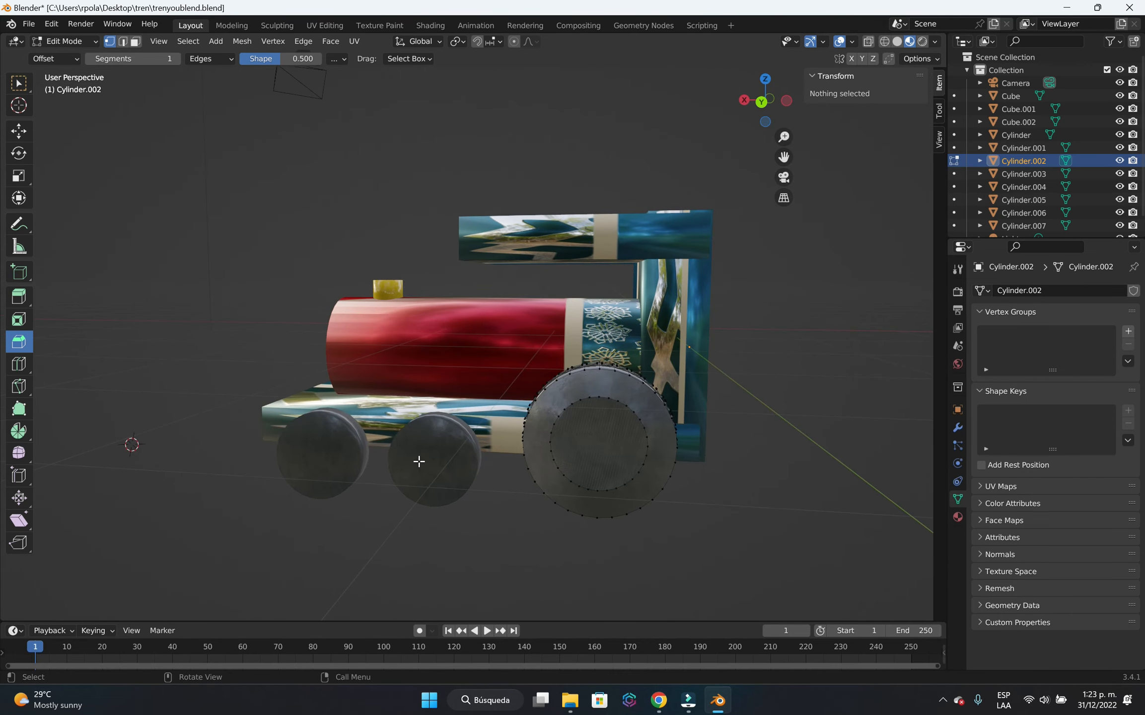
pyautogui.press('Tab')
# Bevel the small middle wheel on the locomotive's left side into a ridged rim around a flat hub.
pyautogui.click(436, 459)
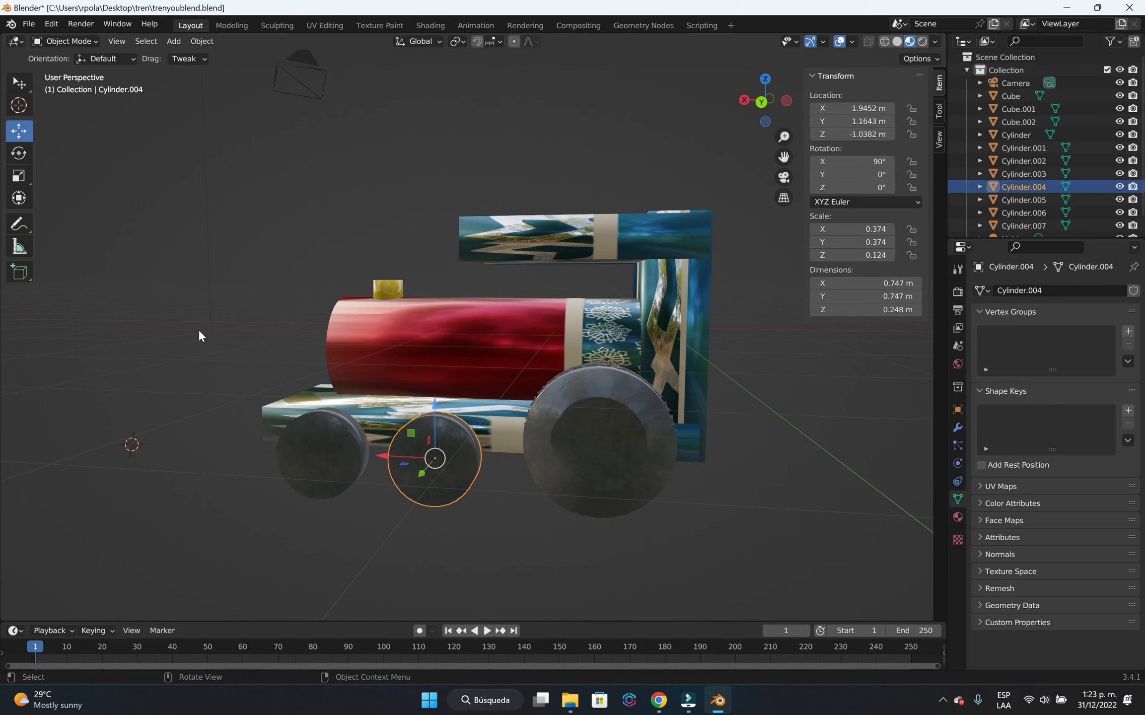
pyautogui.press('Tab')
pyautogui.moveTo(486, 480); pyautogui.dragTo(508, 489)
pyautogui.click(505, 533)
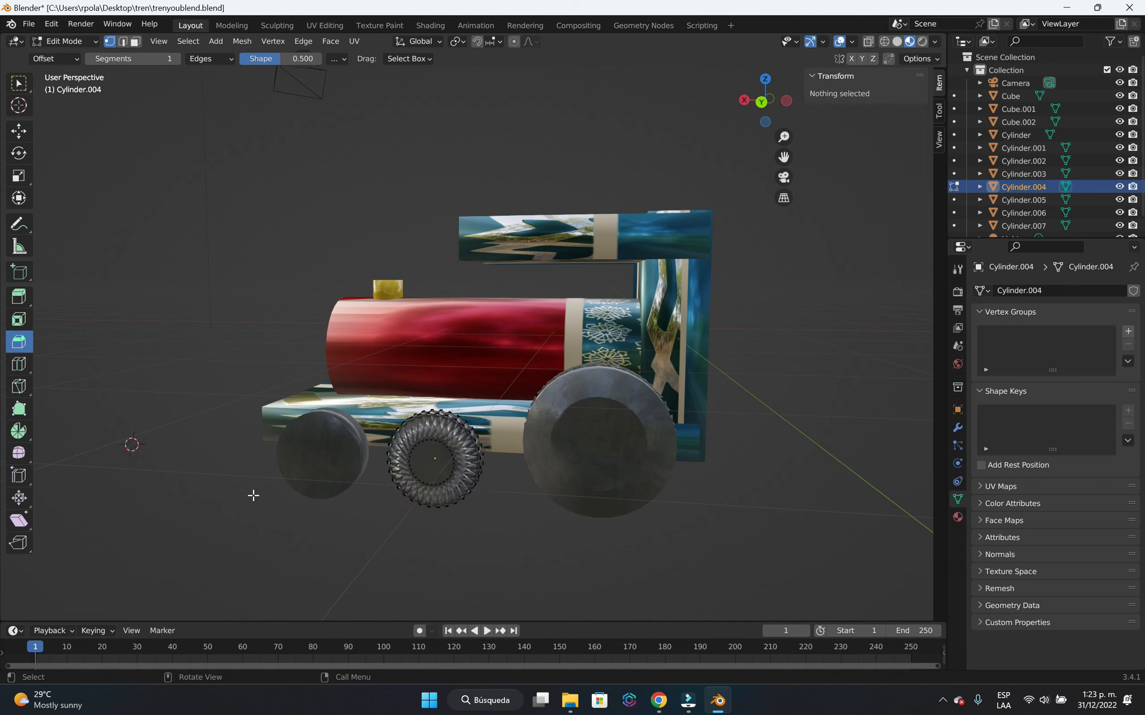
pyautogui.press('Tab')
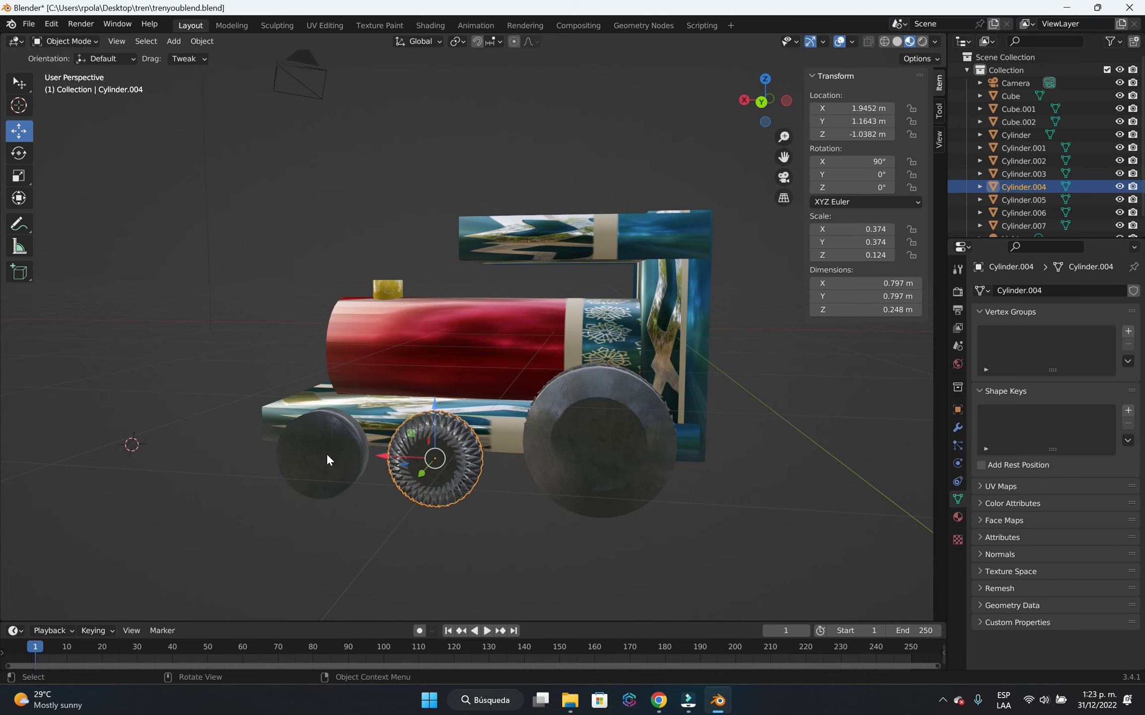
# Bevel the small front wheel on the locomotive's left side into a ridged rim and leave mesh editing.
pyautogui.click(330, 456)
pyautogui.press('Tab')
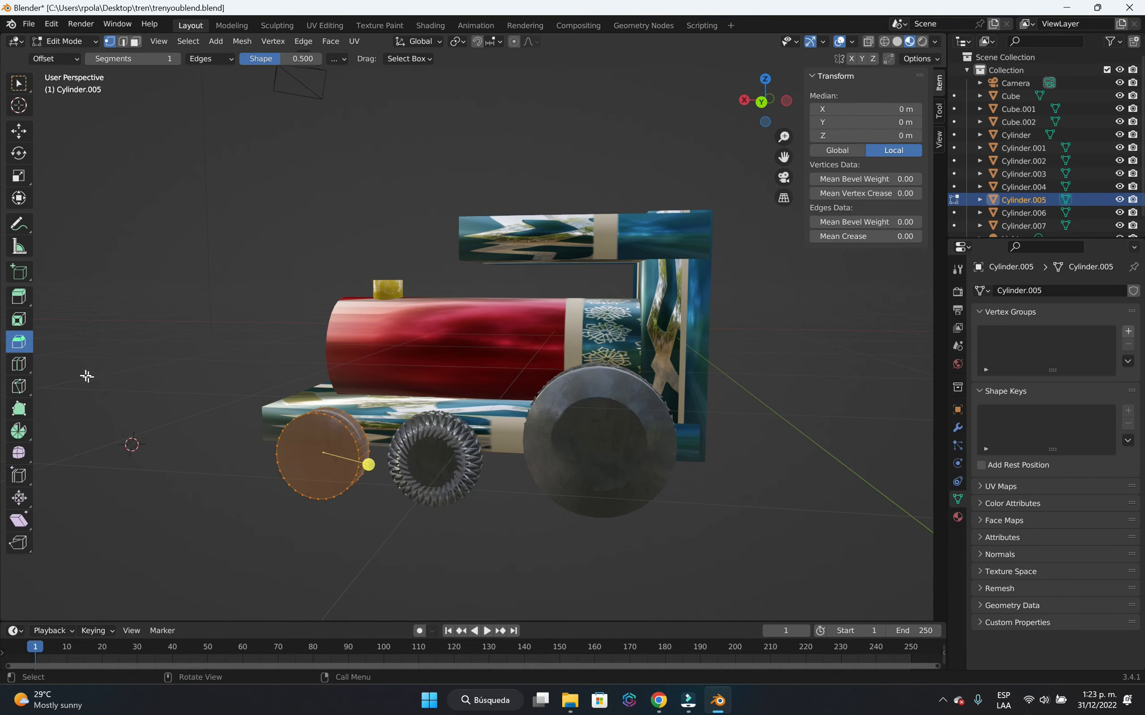
pyautogui.moveTo(369, 464); pyautogui.dragTo(389, 502)
pyautogui.click(396, 523)
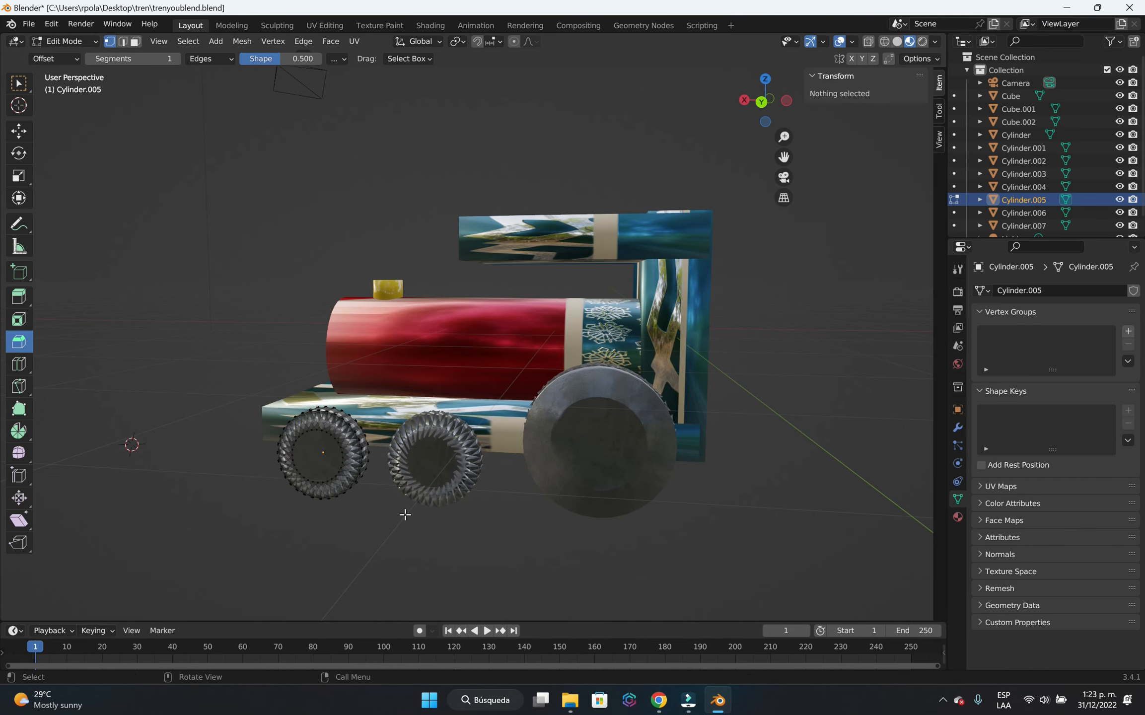
pyautogui.moveTo(403, 516); pyautogui.dragTo(531, 485, button='middle')
pyautogui.moveTo(548, 509); pyautogui.dragTo(450, 519, button='middle')
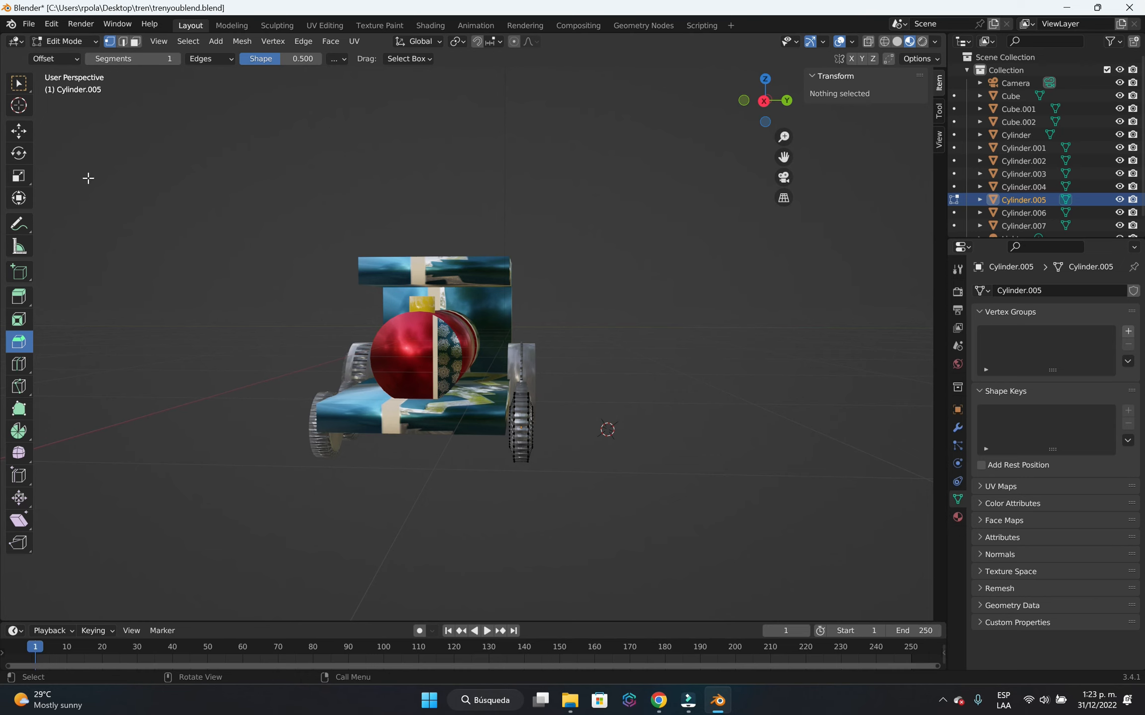
pyautogui.press('Tab')
# Add a cube-shaped empty at the 3D cursor in front of the locomotive.
pyautogui.moveTo(517, 254); pyautogui.dragTo(631, 286, button='middle')
pyautogui.moveTo(657, 376); pyautogui.dragTo(714, 394, button='middle')
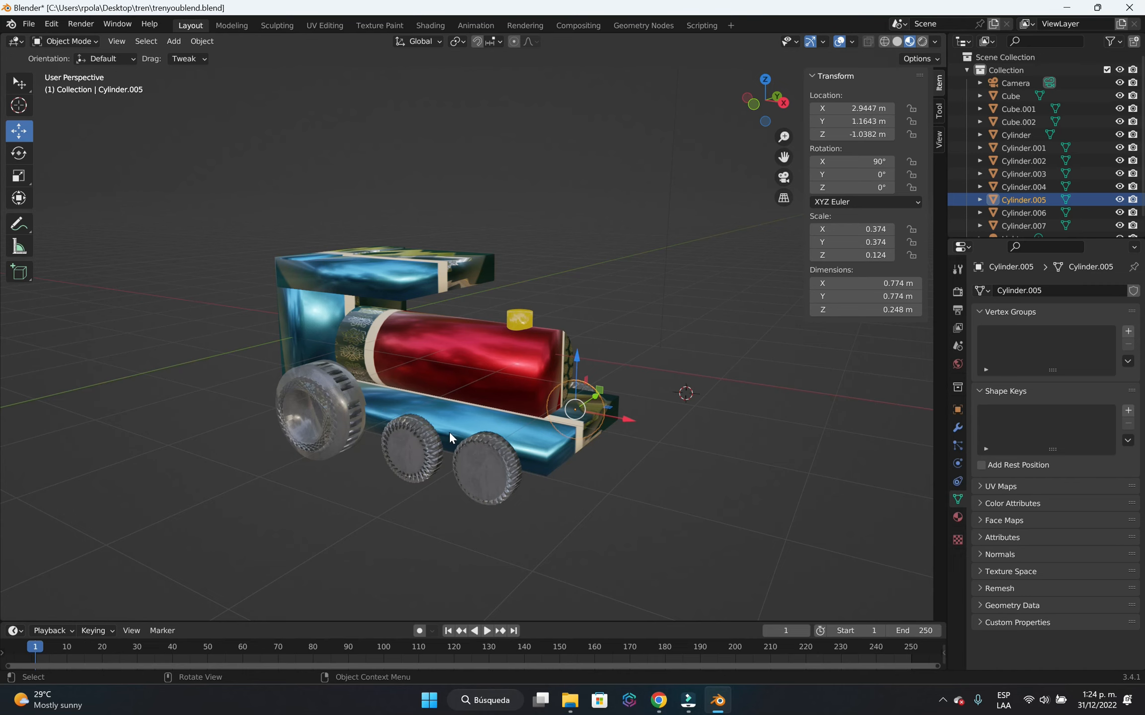
pyautogui.scroll(-2, 507, 465)
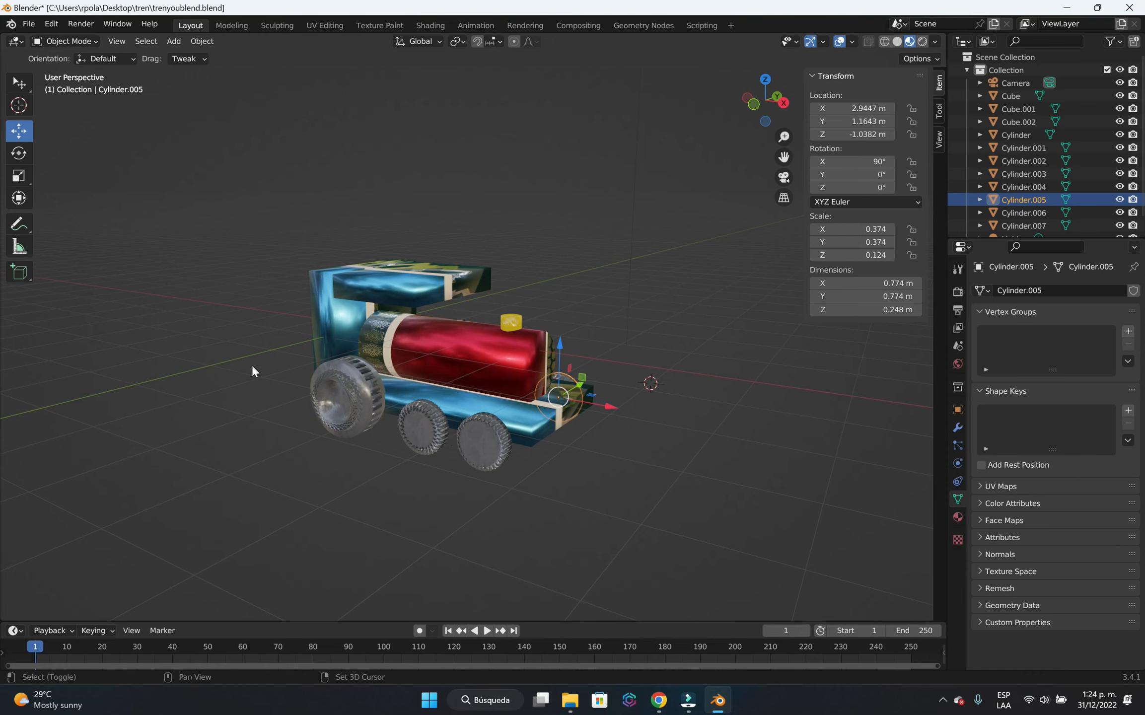
pyautogui.hotkey('shift', 'a')
pyautogui.moveTo(248, 370)
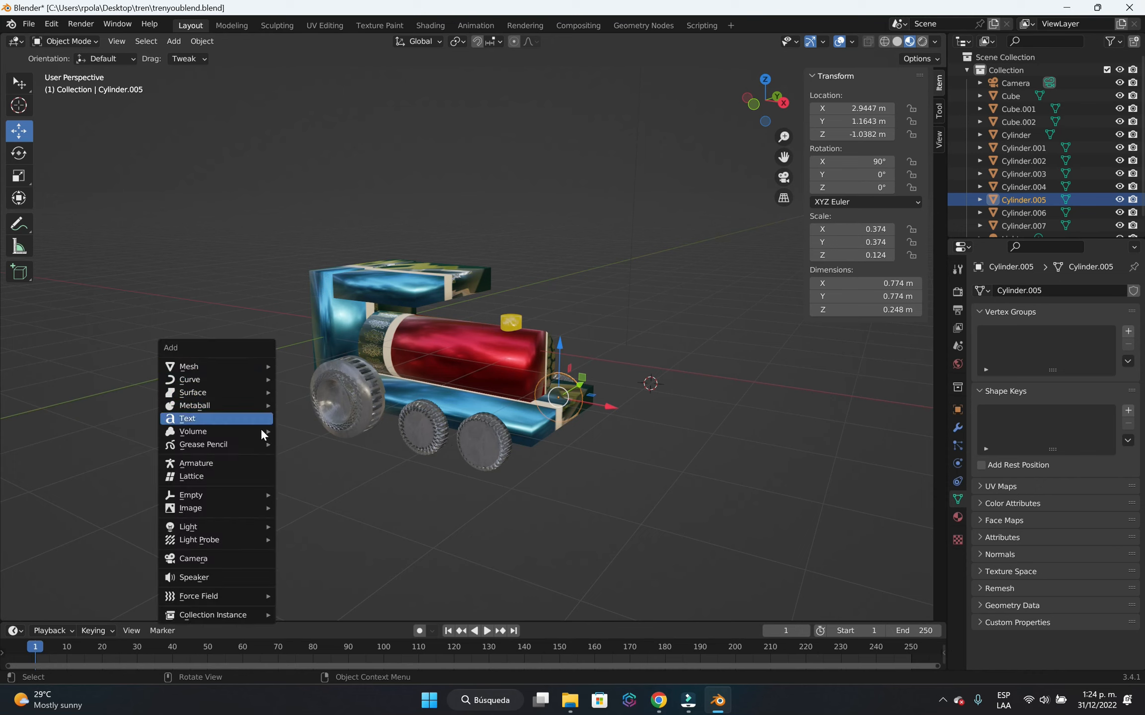
pyautogui.moveTo(190, 499)
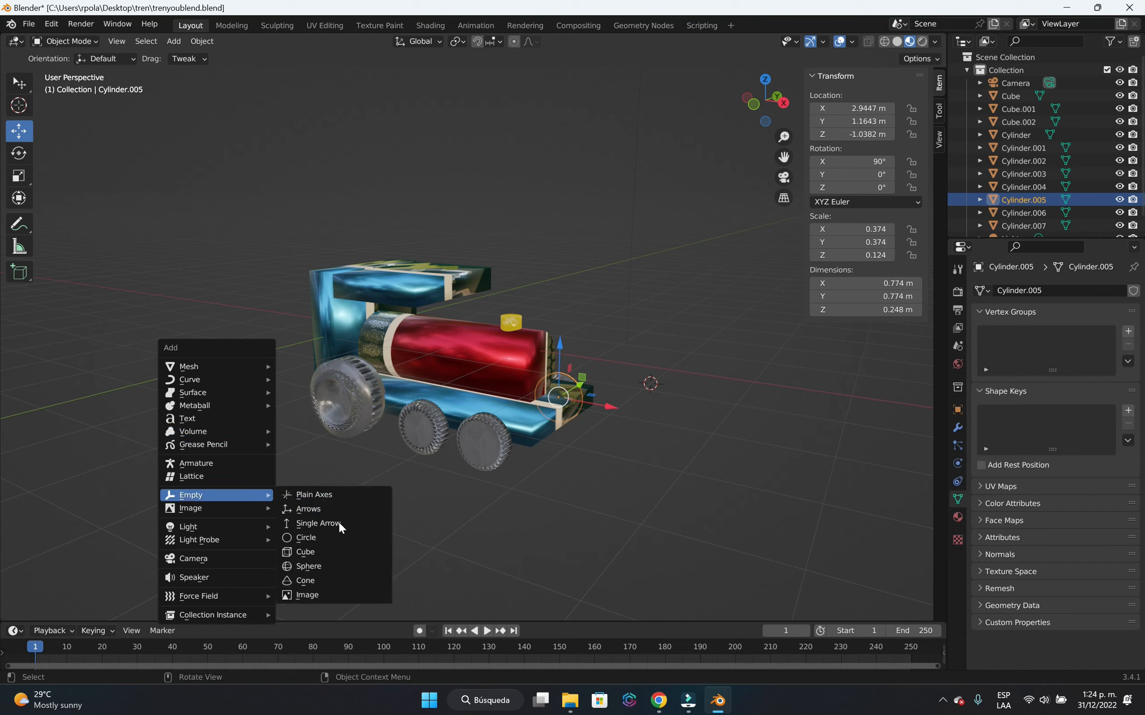
pyautogui.click(337, 547)
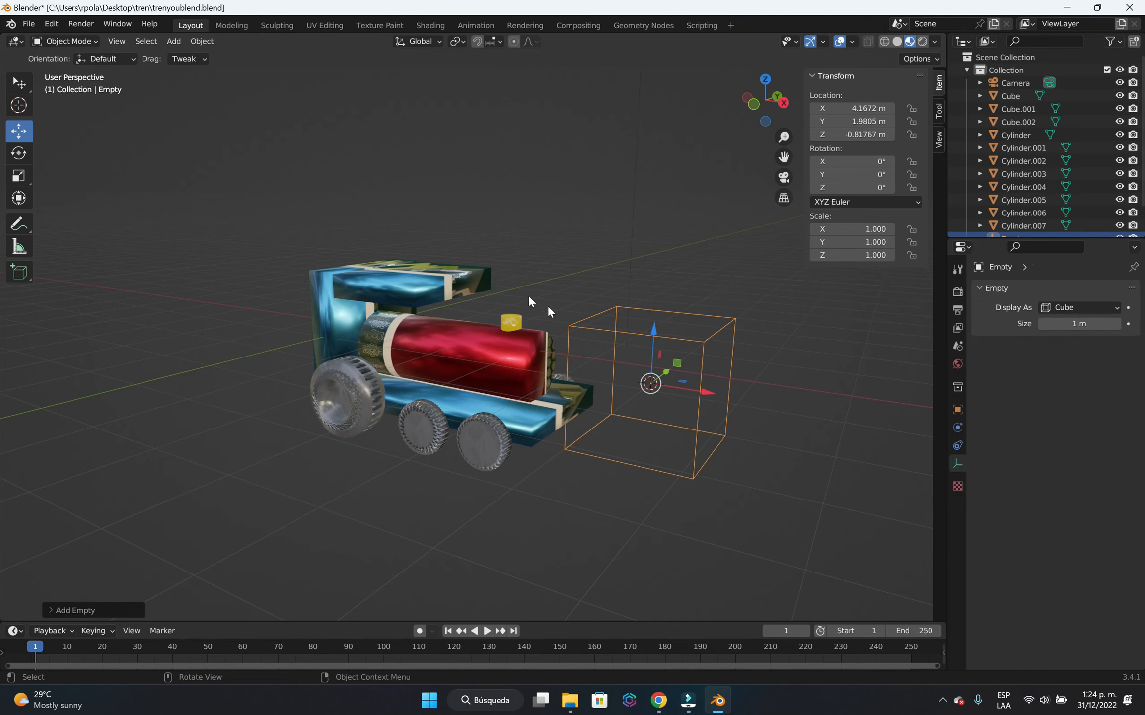
# Move the cube empty above the locomotive's cab, to about X -0.13 m, Y -0.01 m and Z 2.12 m.
pyautogui.moveTo(650, 330); pyautogui.dragTo(598, 141)
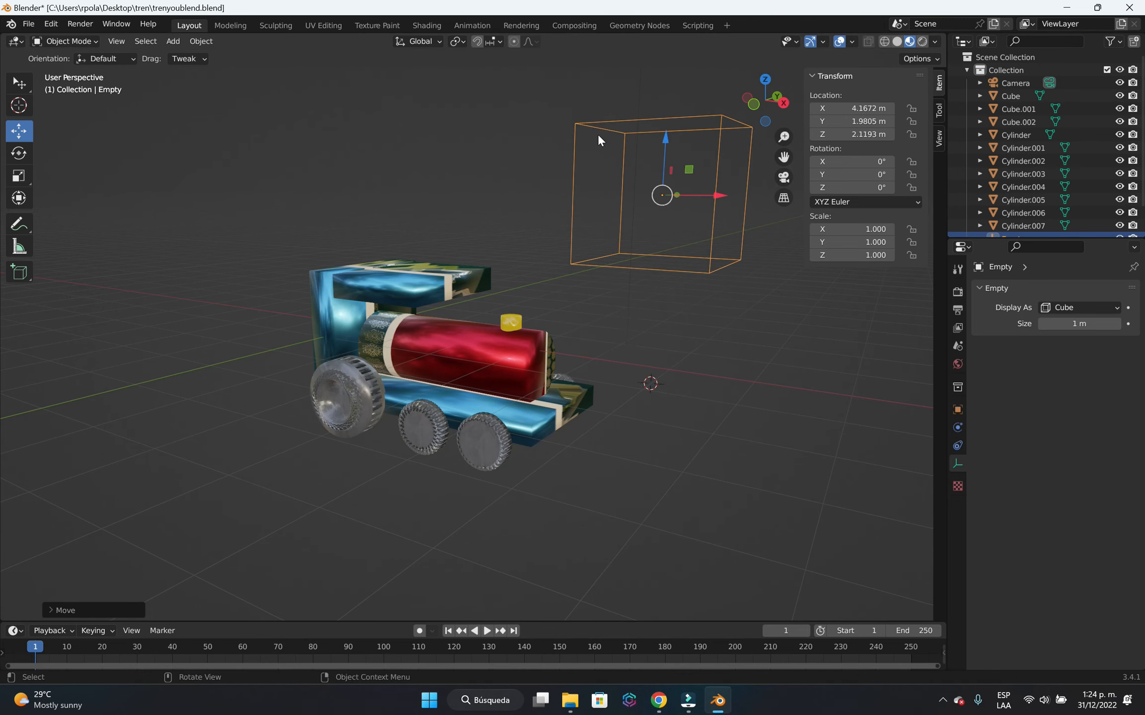
pyautogui.press('g')
pyautogui.press('x')
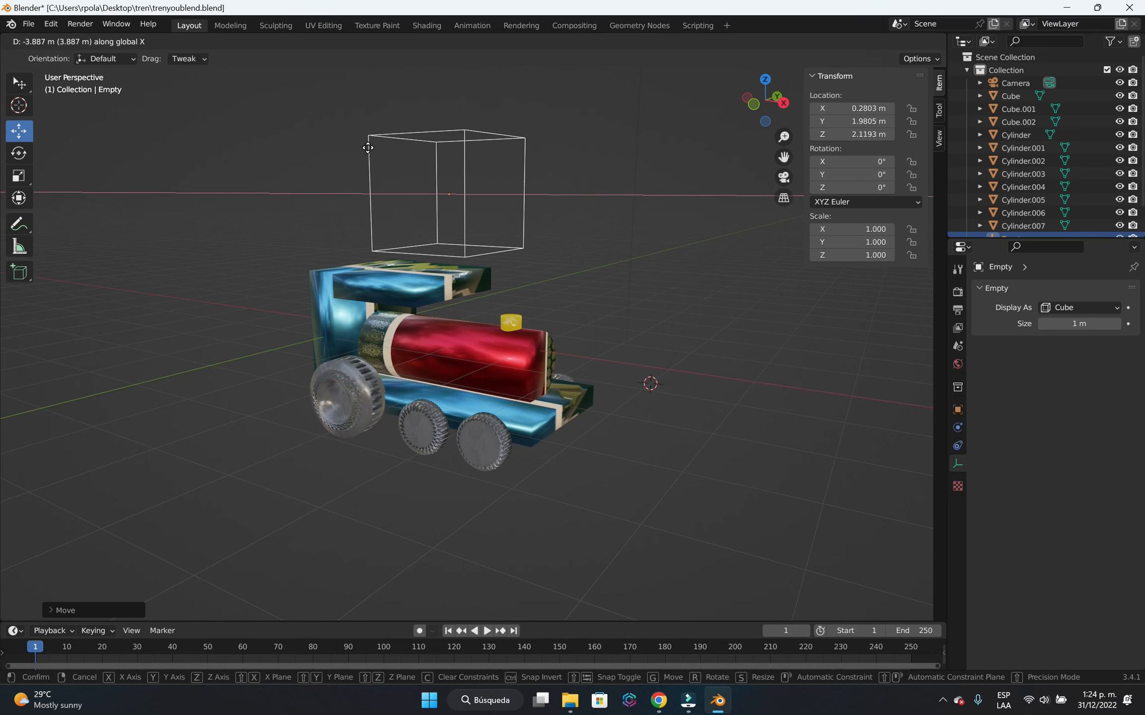
pyautogui.click(367, 151)
pyautogui.moveTo(769, 469); pyautogui.dragTo(666, 293, button='middle')
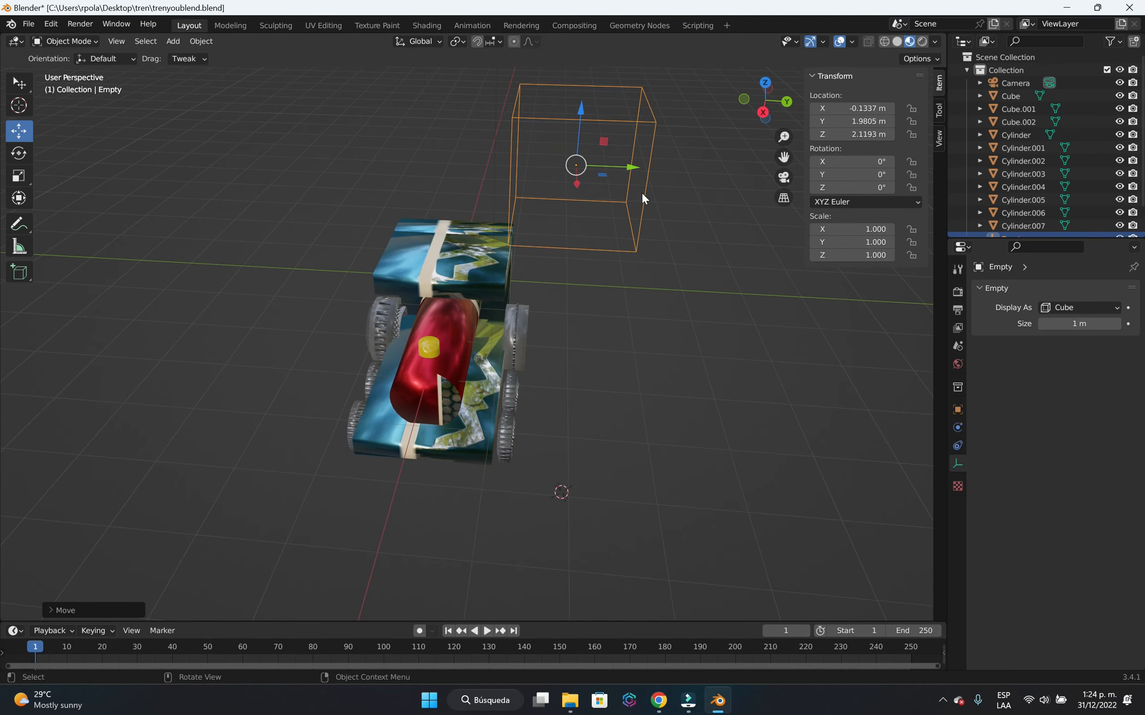
pyautogui.press('g')
pyautogui.press('y')
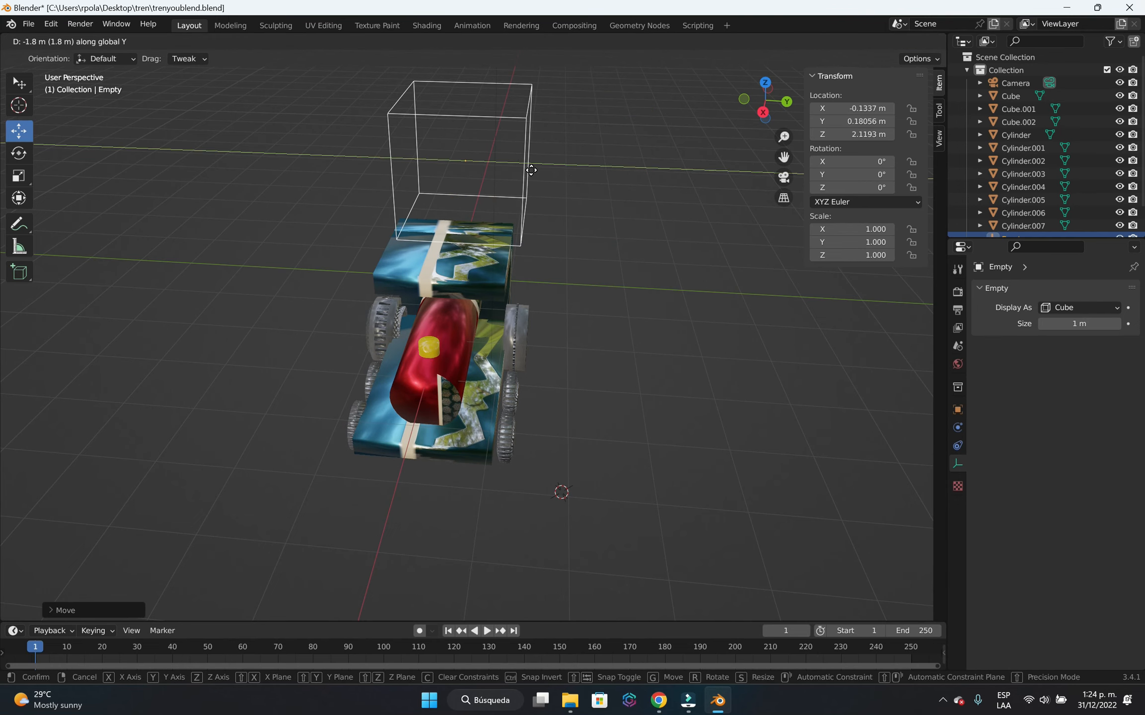
pyautogui.click(520, 169)
pyautogui.moveTo(679, 322); pyautogui.dragTo(502, 314, button='middle')
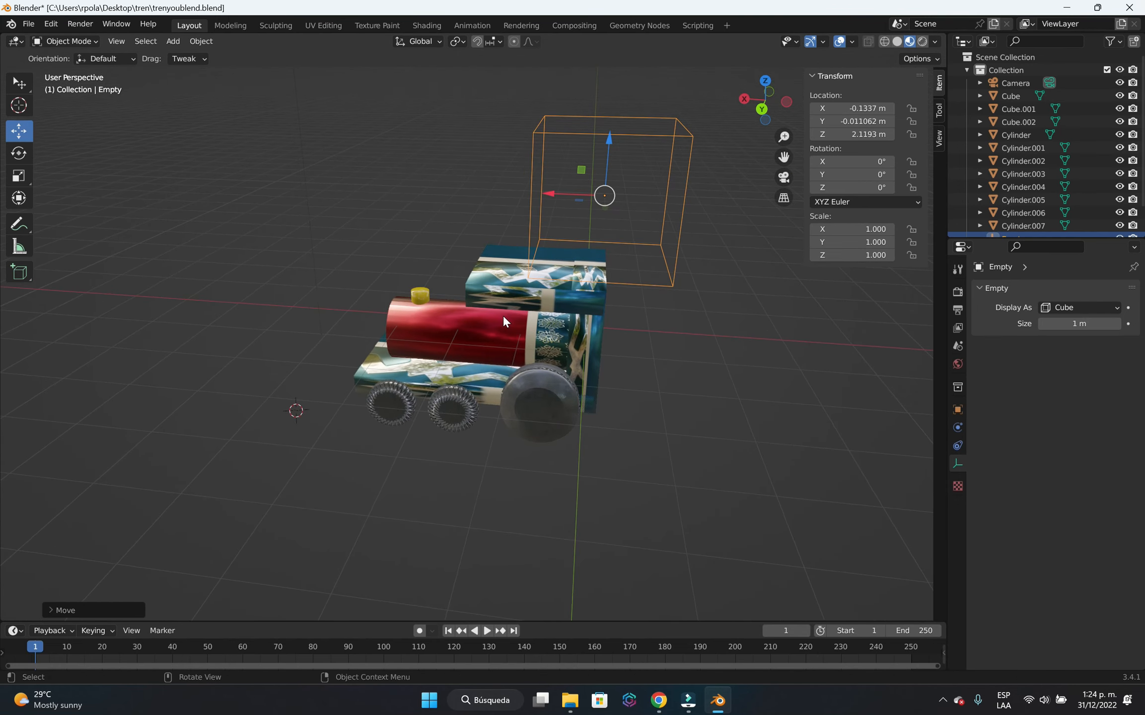
pyautogui.moveTo(649, 418); pyautogui.dragTo(744, 407, button='middle')
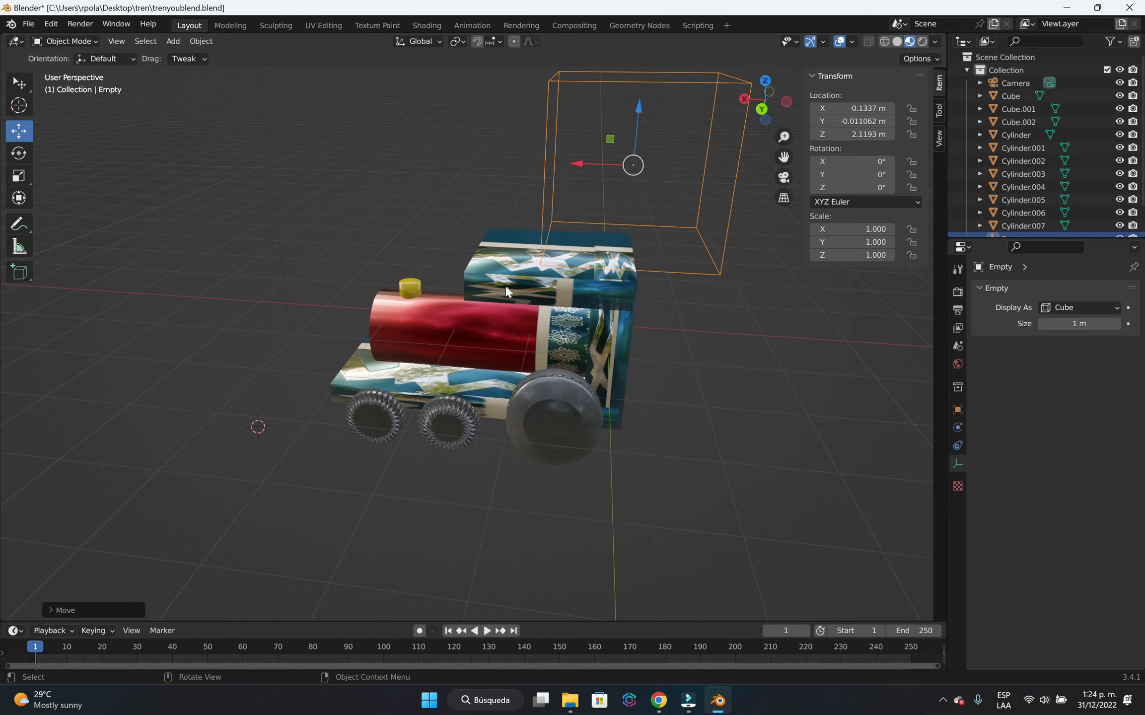
pyautogui.scroll(-1, 654, 444)
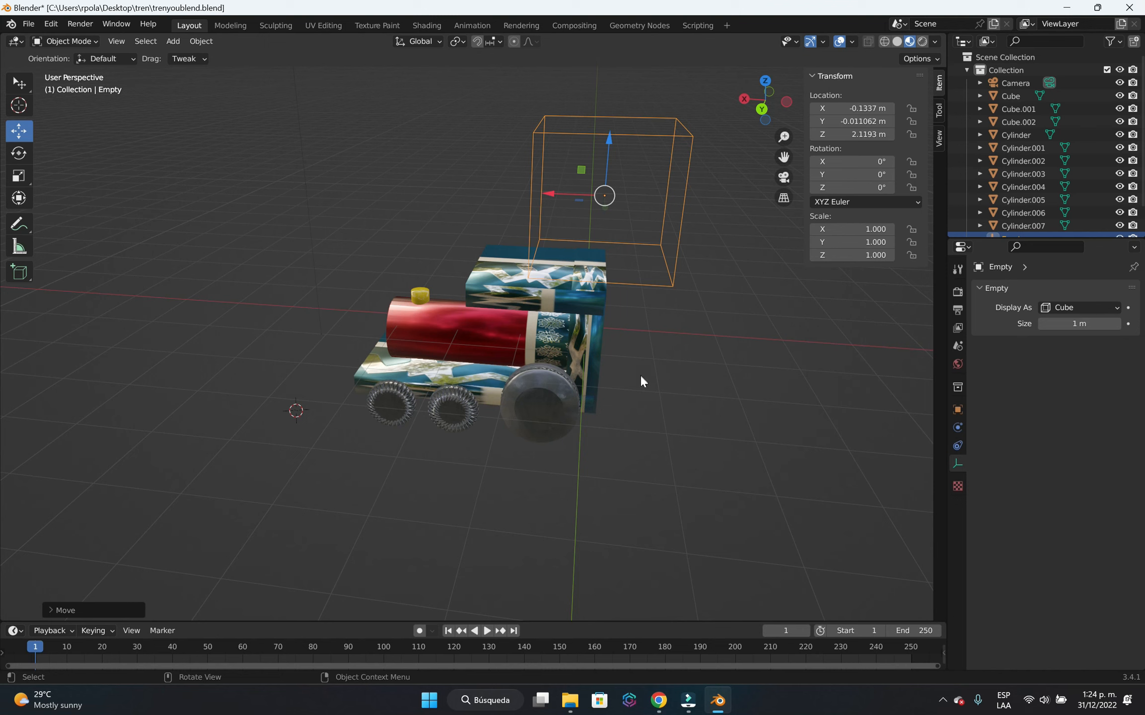
pyautogui.click(638, 392)
pyautogui.click(474, 386)
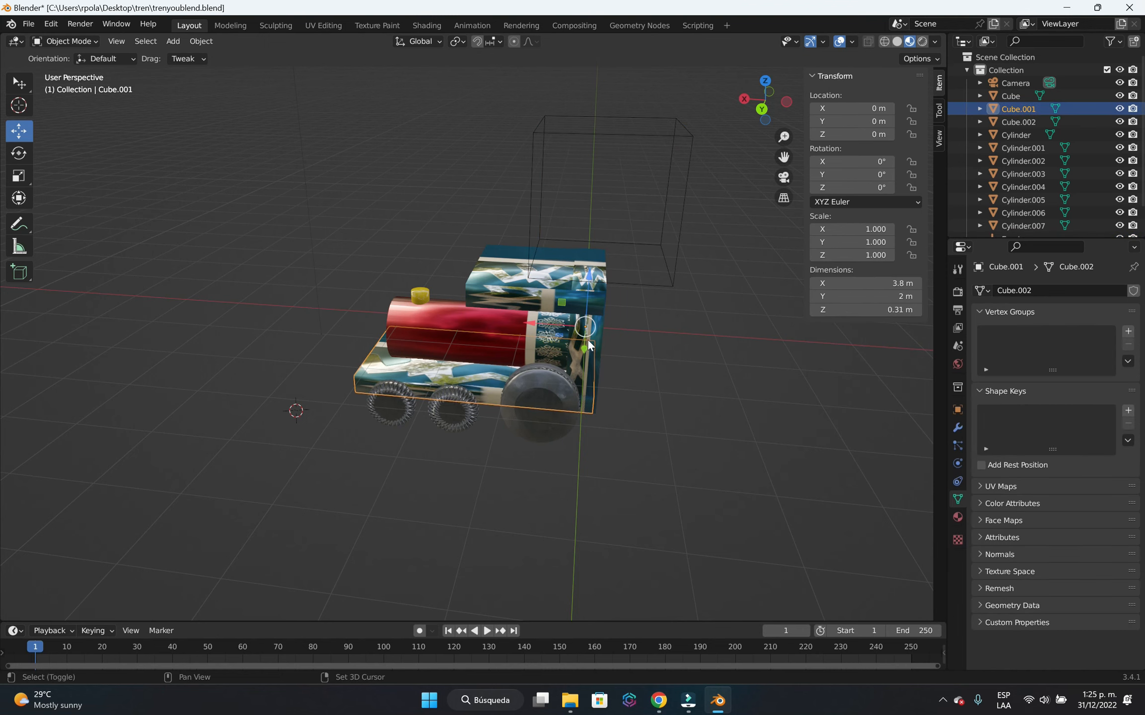
pyautogui.keyDown('shift'); pyautogui.click(419, 327); pyautogui.keyUp('shift')
pyautogui.keyDown('shift'); pyautogui.click(418, 291); pyautogui.keyUp('shift')
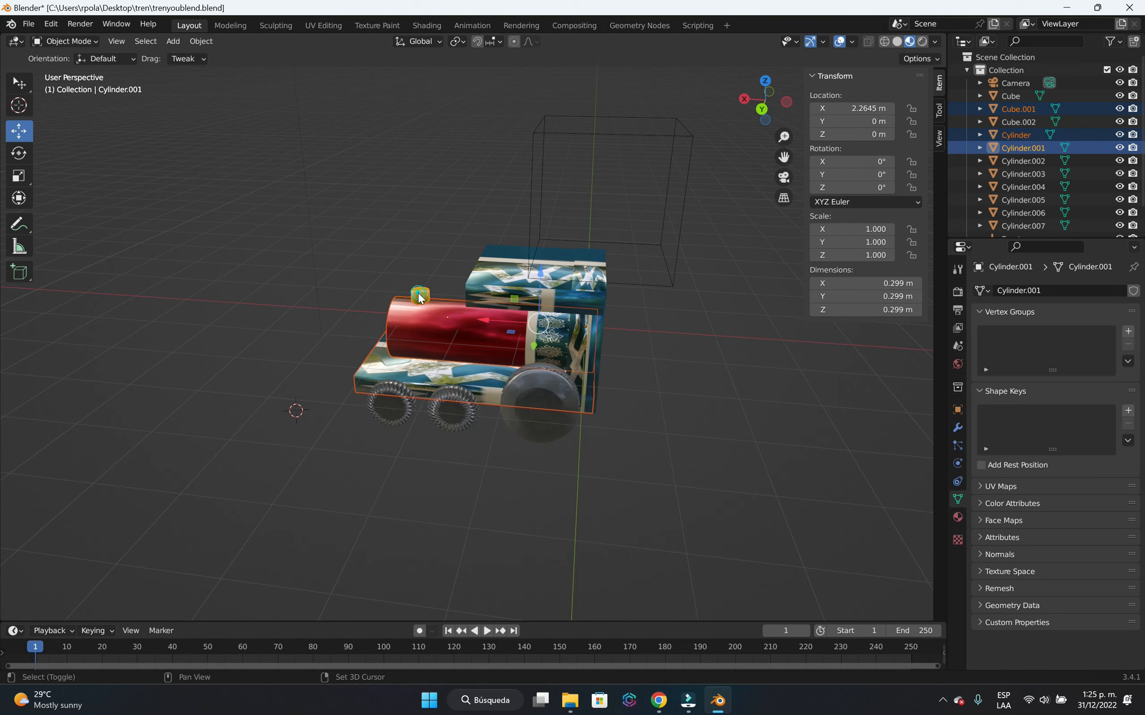
pyautogui.keyDown('shift'); pyautogui.click(581, 282); pyautogui.keyUp('shift')
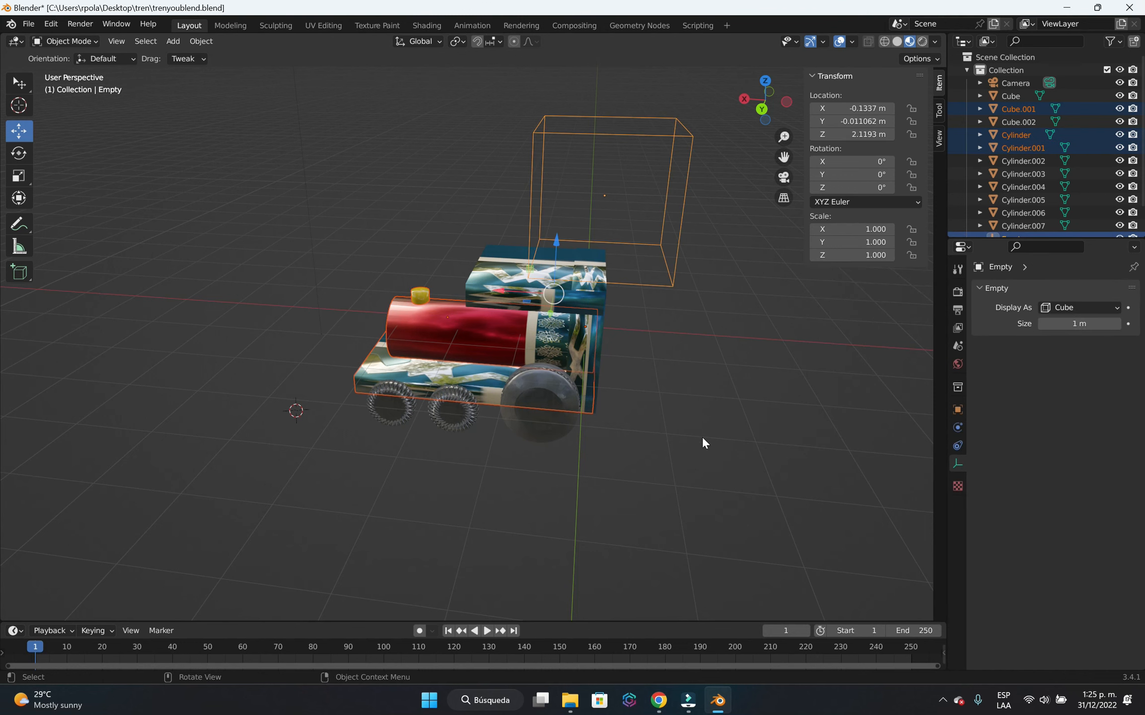
pyautogui.click(638, 443)
# Parent the locomotive's base, boiler, rear wall, roof and chimney to the cube empty with Object (Keep Transform).
pyautogui.press('KP_1')
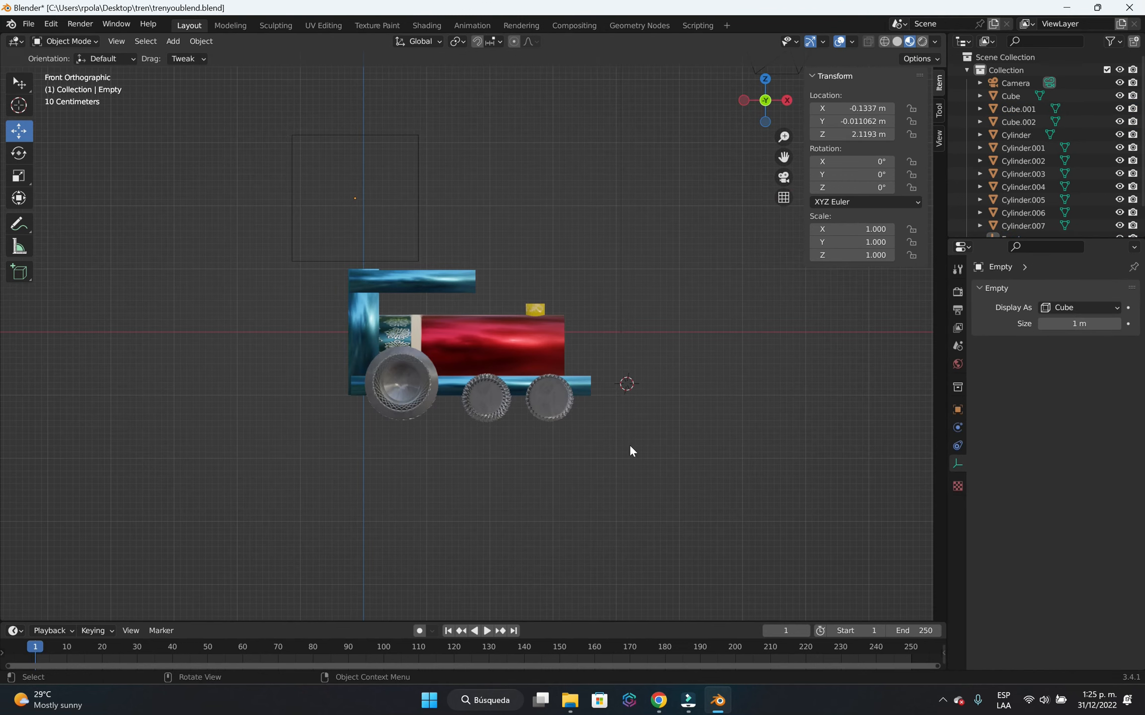
pyautogui.click(587, 382)
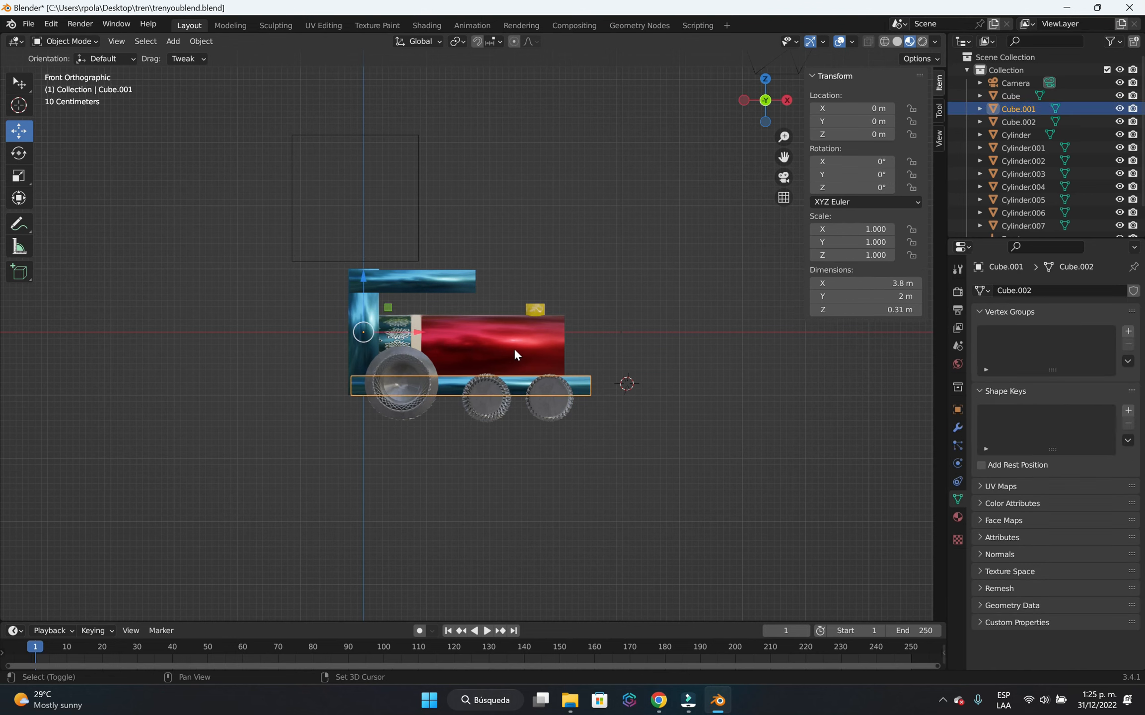
pyautogui.keyDown('shift'); pyautogui.click(515, 348); pyautogui.keyUp('shift')
pyautogui.keyDown('shift'); pyautogui.click(372, 303); pyautogui.keyUp('shift')
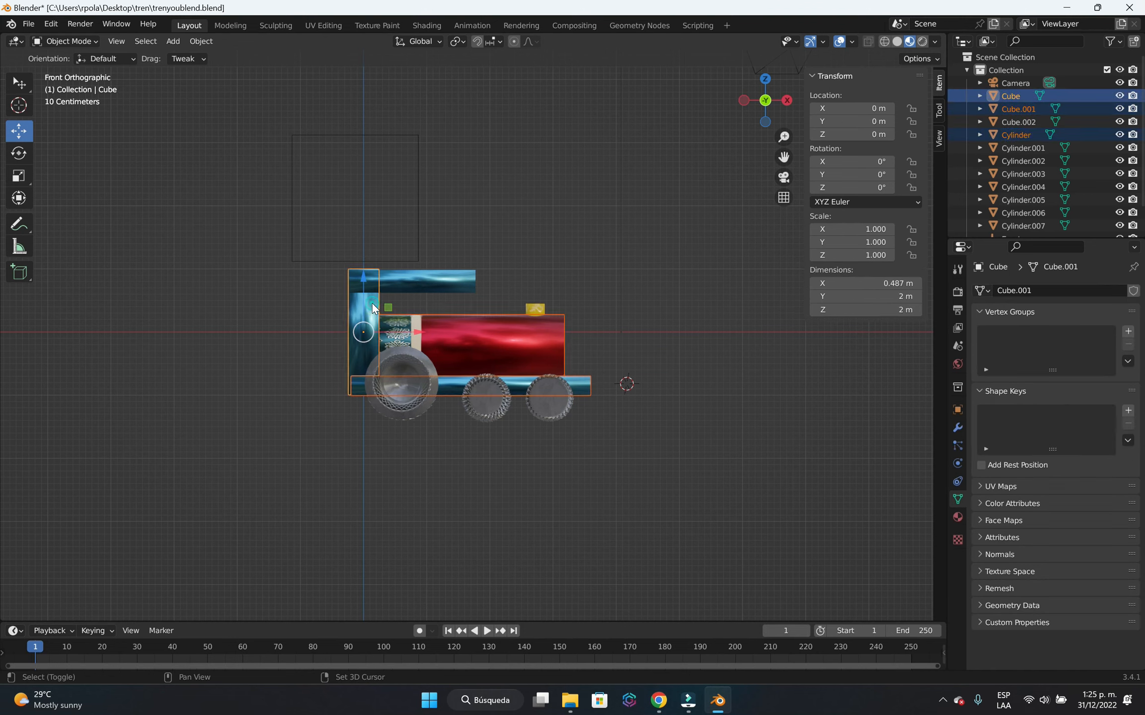
pyautogui.keyDown('shift'); pyautogui.click(427, 285); pyautogui.keyUp('shift')
pyautogui.keyDown('shift'); pyautogui.click(530, 305); pyautogui.keyUp('shift')
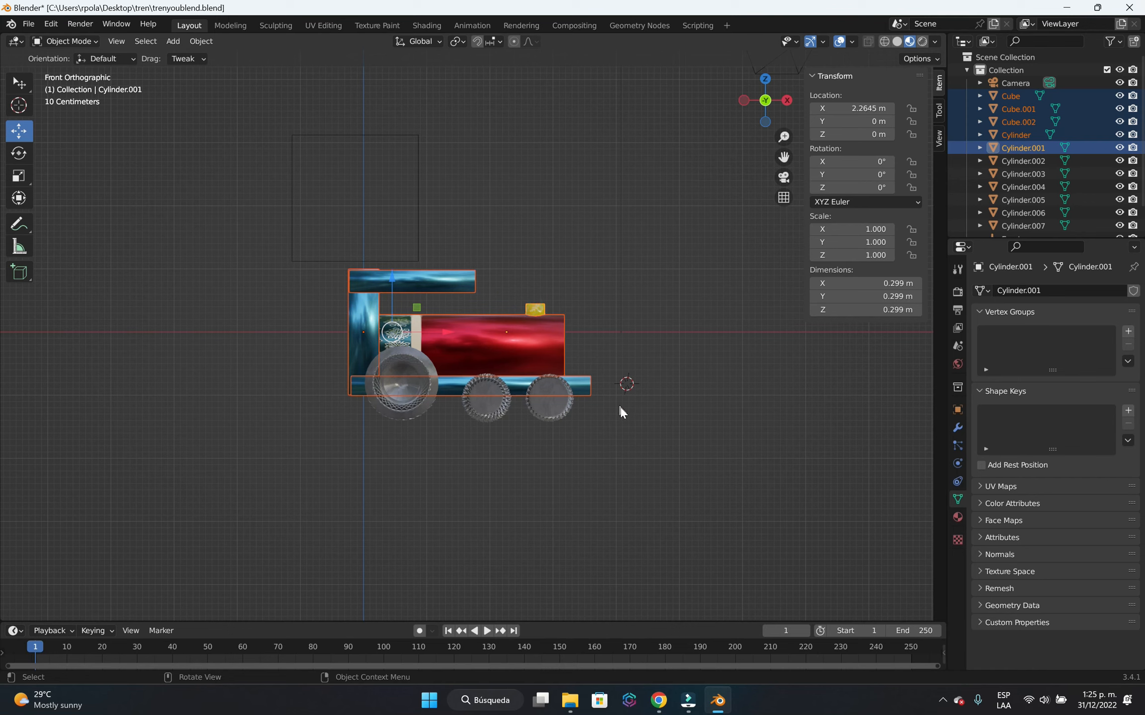
pyautogui.moveTo(619, 406); pyautogui.dragTo(308, 440, button='middle')
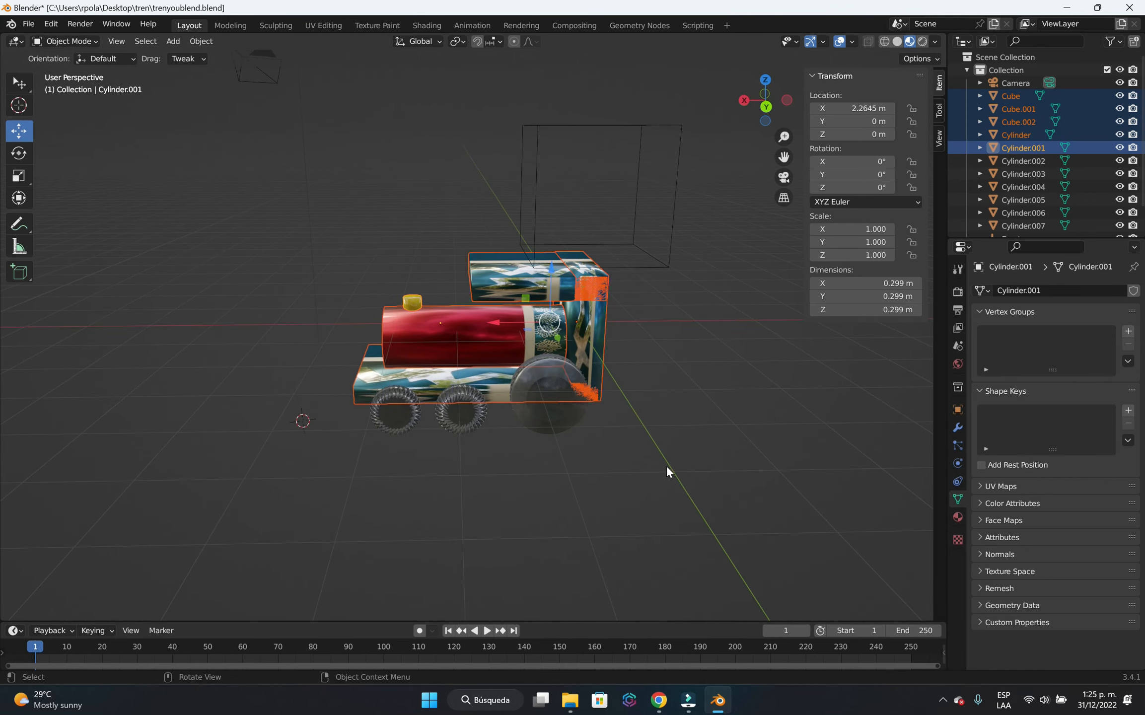
pyautogui.keyDown('shift'); pyautogui.click(671, 236); pyautogui.keyUp('shift')
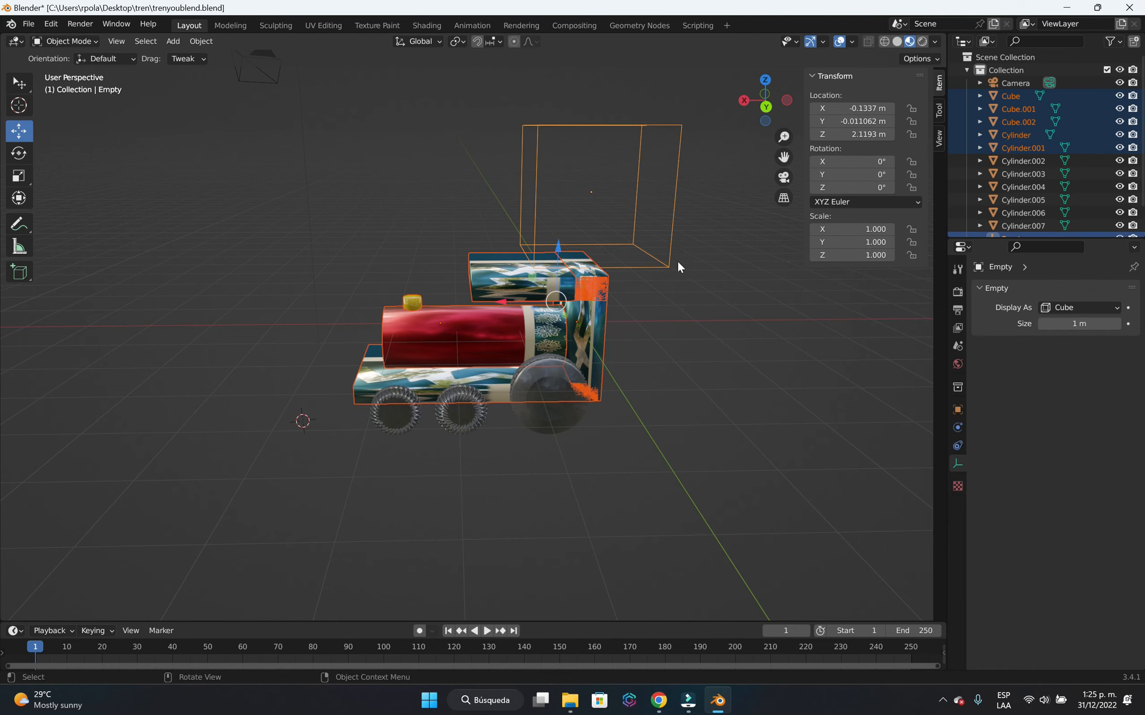
pyautogui.moveTo(677, 260); pyautogui.dragTo(681, 297, button='middle')
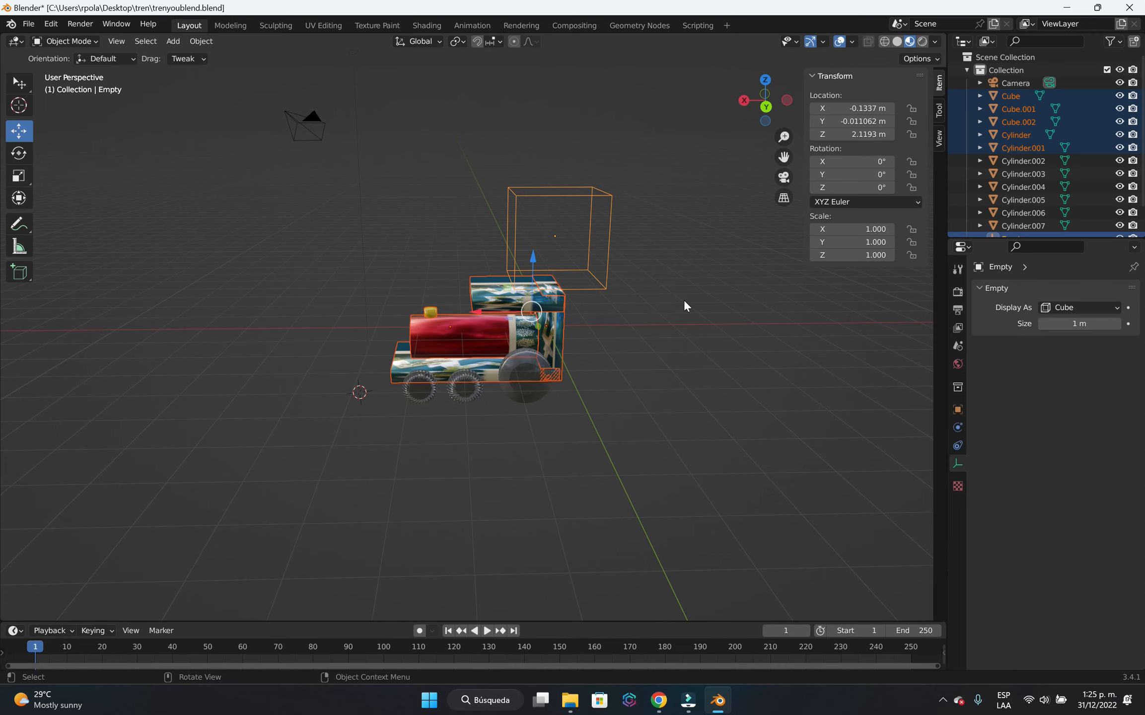
pyautogui.hotkey('ctrl', 'p')
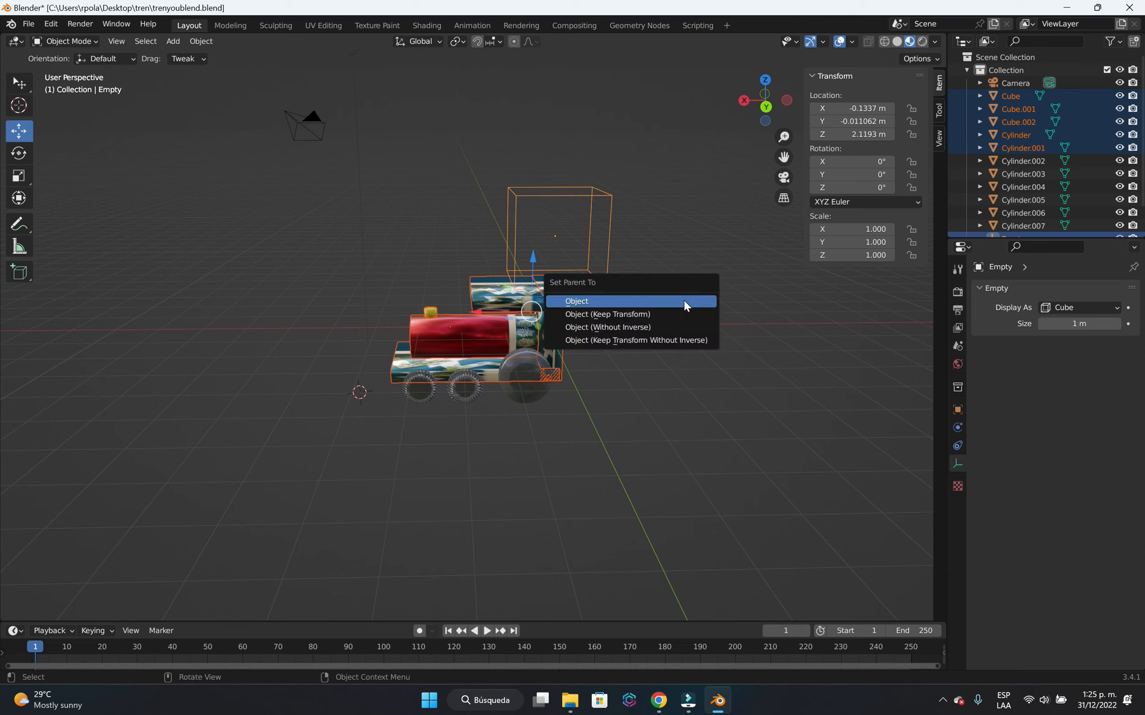
pyautogui.click(626, 314)
pyautogui.click(639, 420)
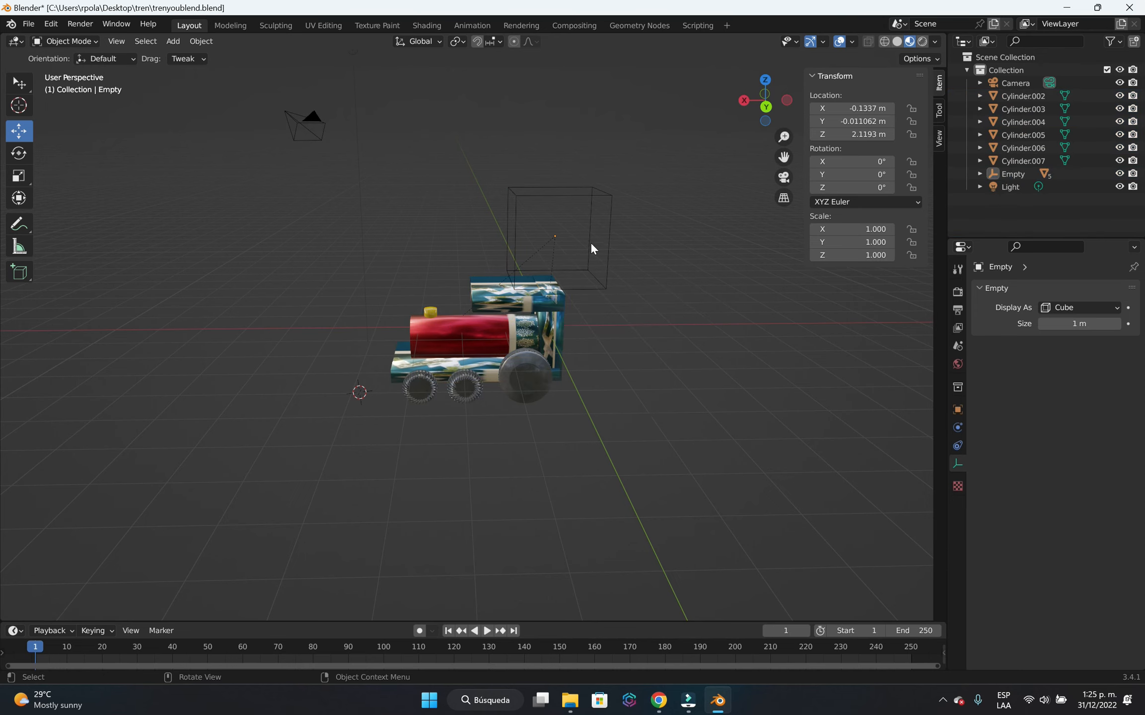
# Test the parenting by moving the cube empty along X and Z, and undo the moves.
pyautogui.click(607, 238)
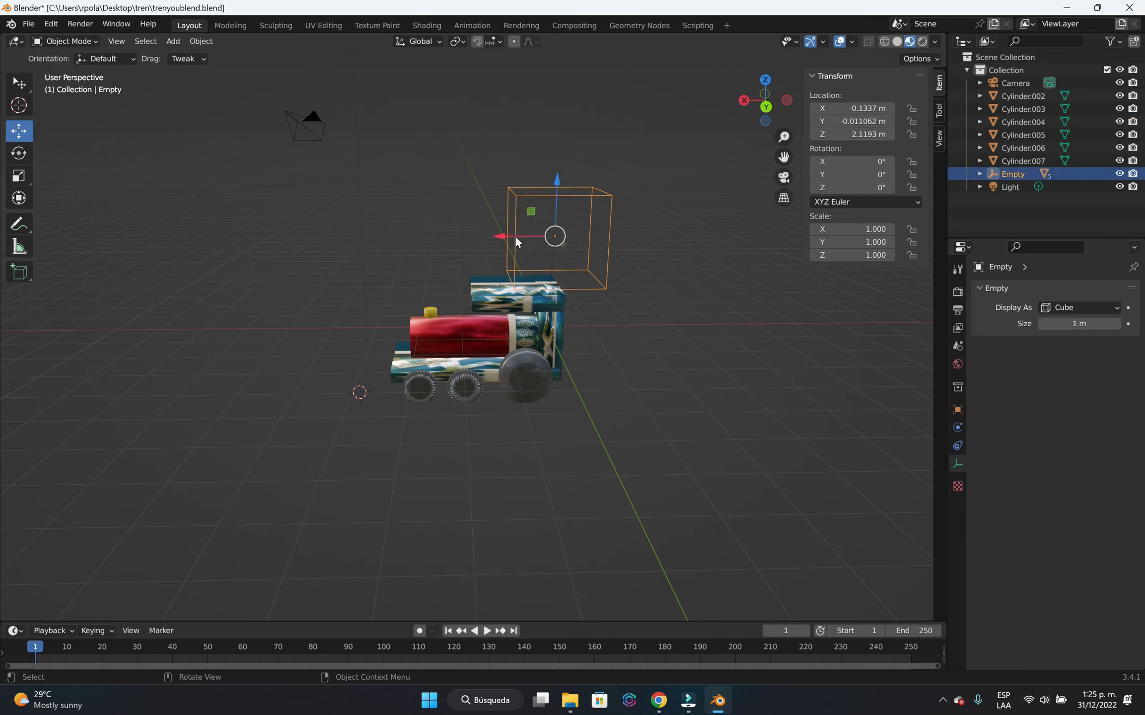
pyautogui.moveTo(509, 237); pyautogui.dragTo(364, 204)
pyautogui.hotkey('ctrl', 'z')
pyautogui.moveTo(801, 376); pyautogui.dragTo(448, 411, button='middle')
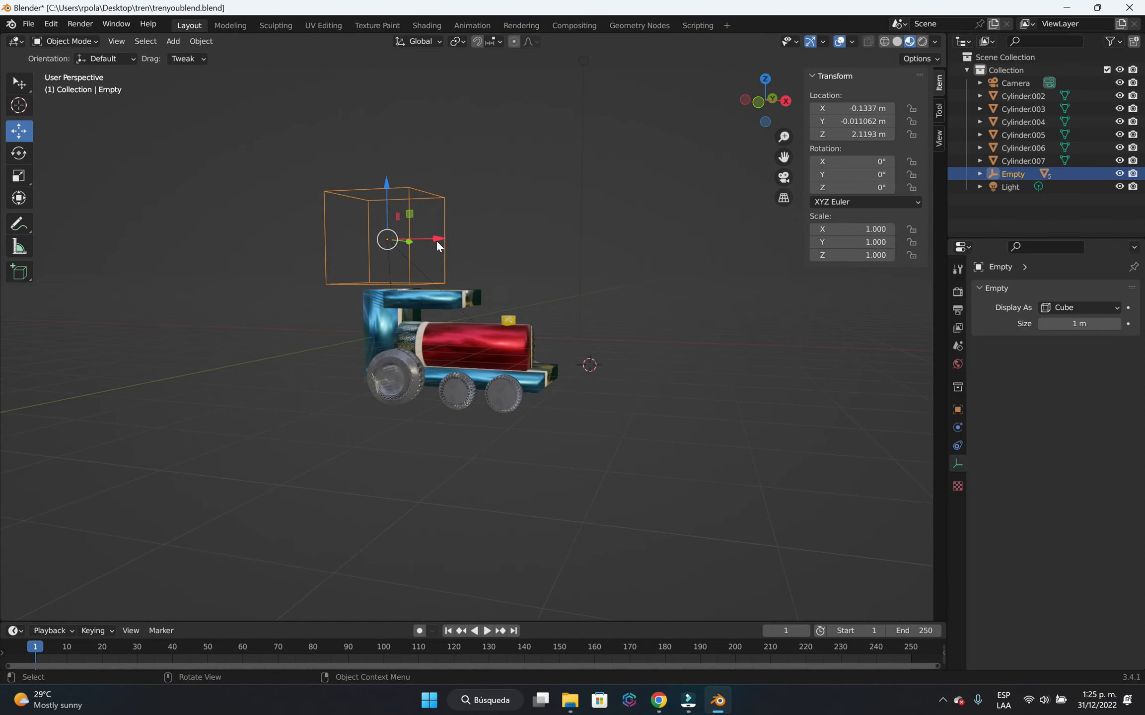
pyautogui.moveTo(436, 240); pyautogui.dragTo(476, 240)
pyautogui.moveTo(431, 196); pyautogui.dragTo(431, 154)
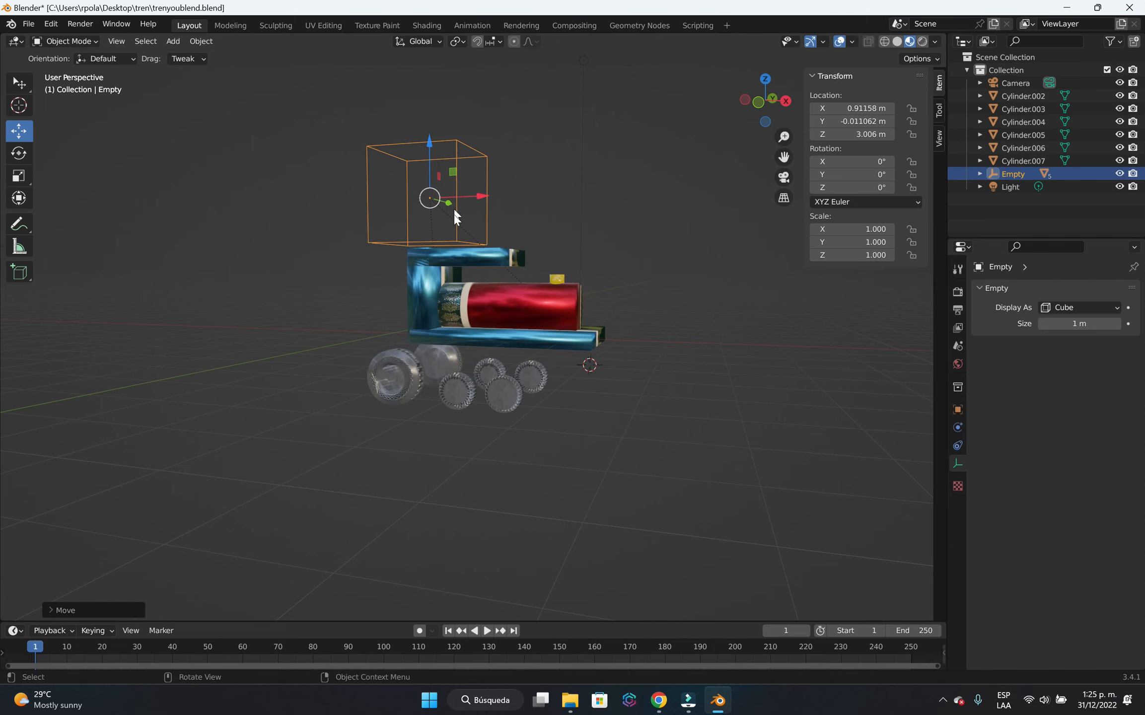
pyautogui.moveTo(481, 195); pyautogui.dragTo(390, 164)
pyautogui.hotkey('ctrl', 'z')
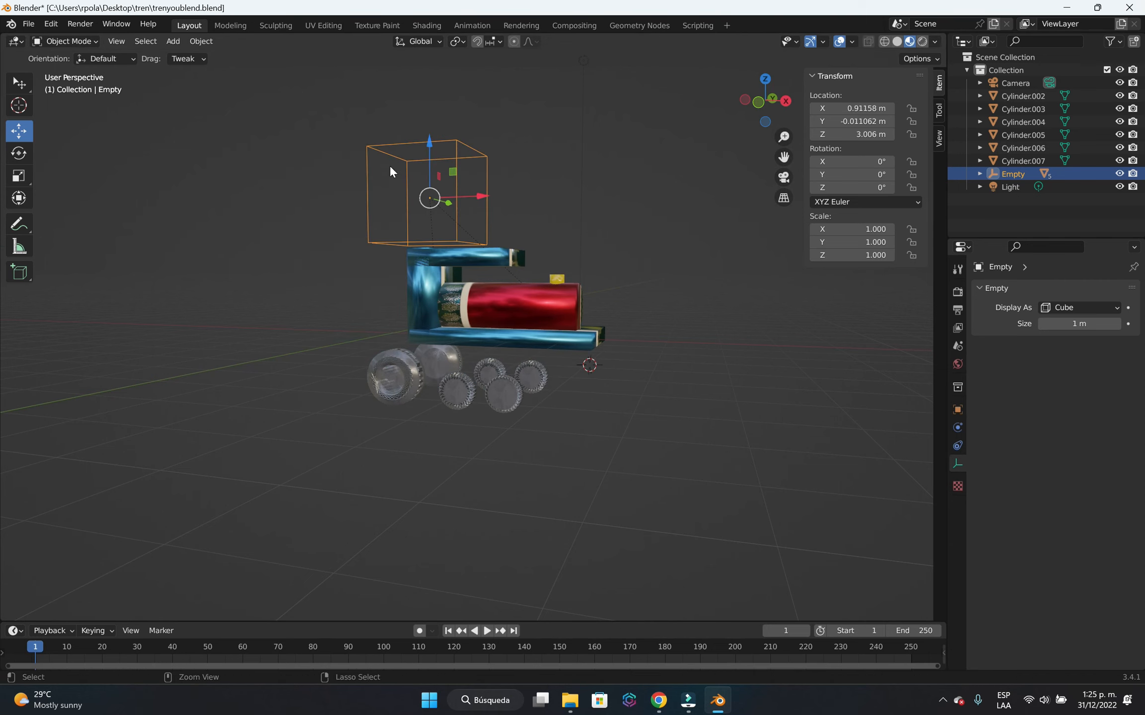
pyautogui.hotkey('ctrl', 'z')
pyautogui.hotkey('ctrl', 'z')
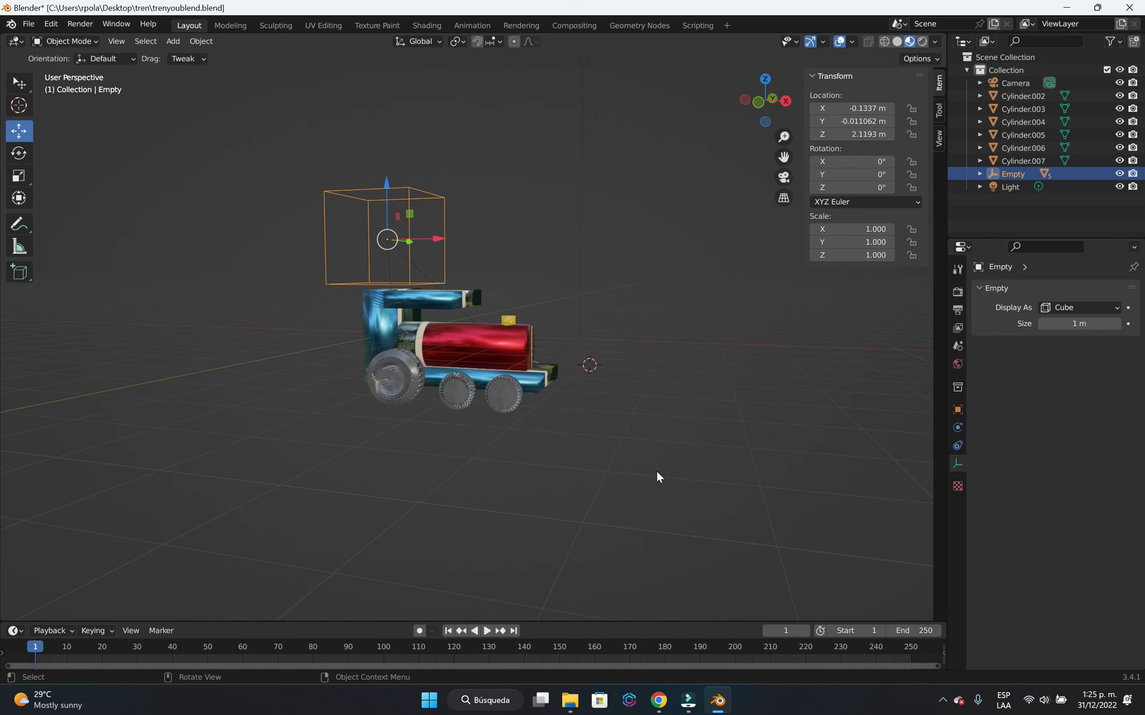
pyautogui.moveTo(656, 476); pyautogui.dragTo(458, 383, button='middle')
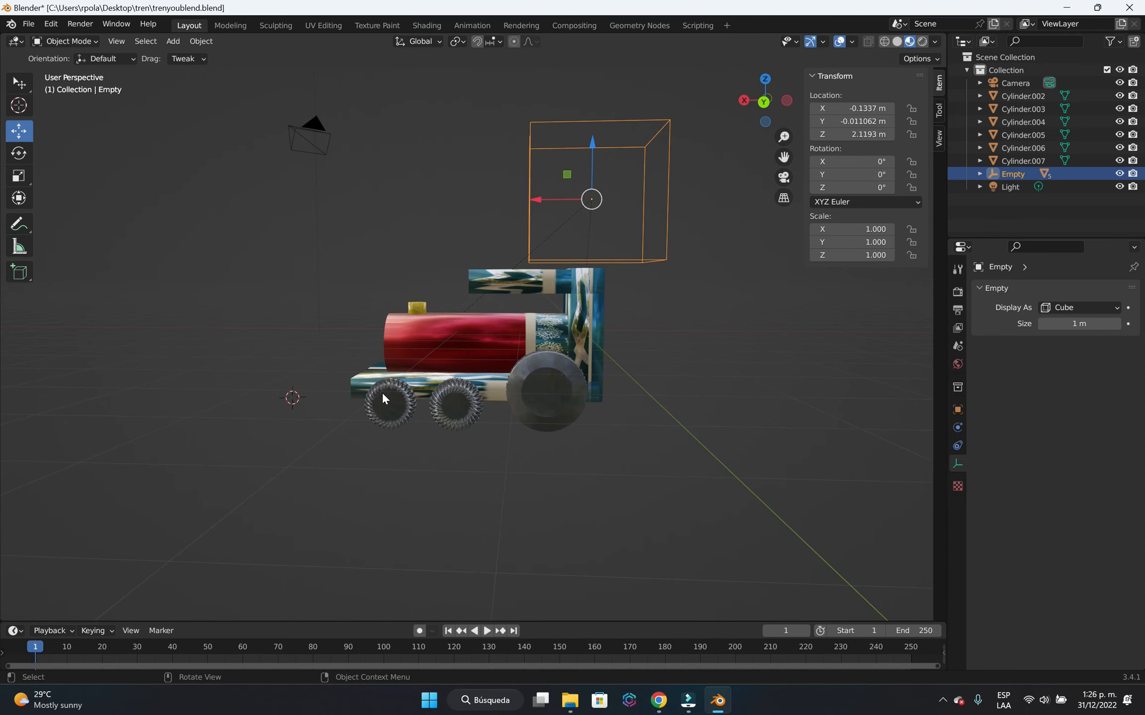
pyautogui.scroll(3, 542, 446)
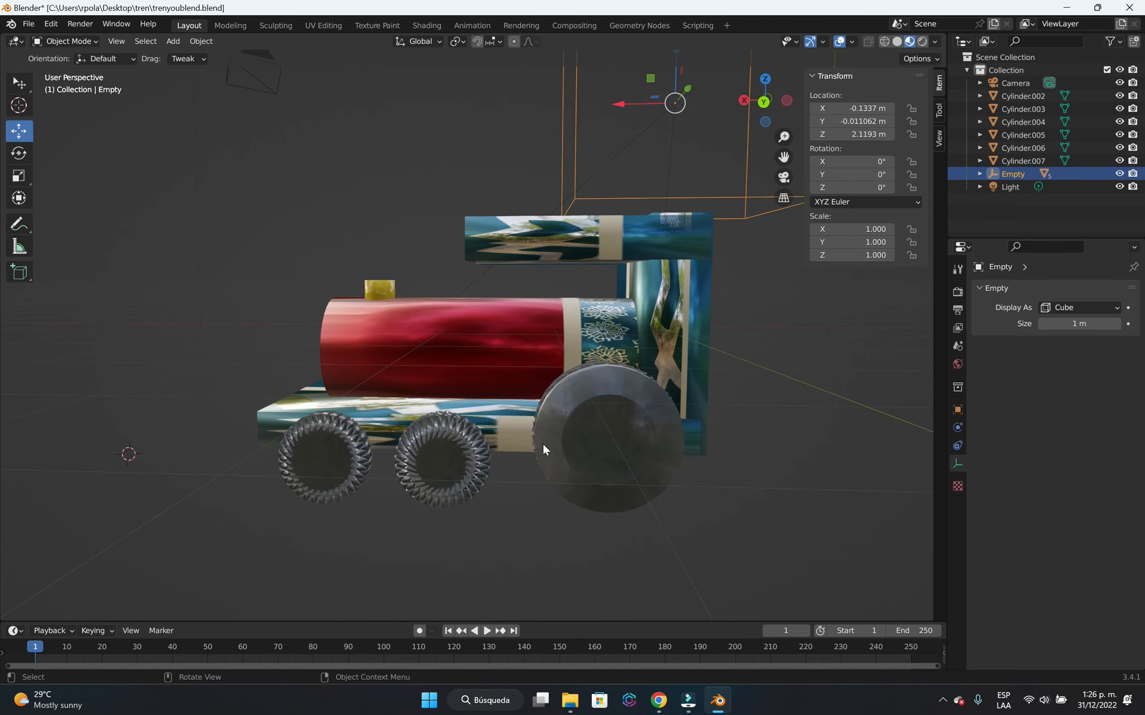
pyautogui.moveTo(286, 421); pyautogui.dragTo(380, 408, button='middle')
pyautogui.scroll(-5, 380, 409)
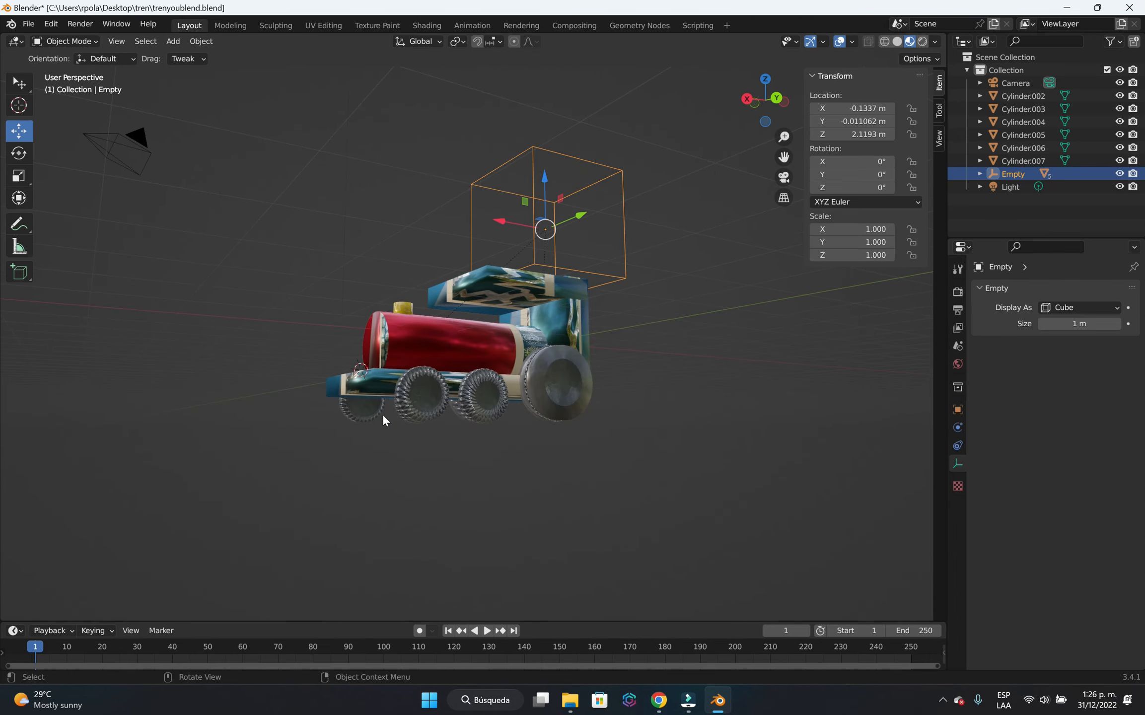
pyautogui.hotkey('shift', 'a')
pyautogui.moveTo(347, 449)
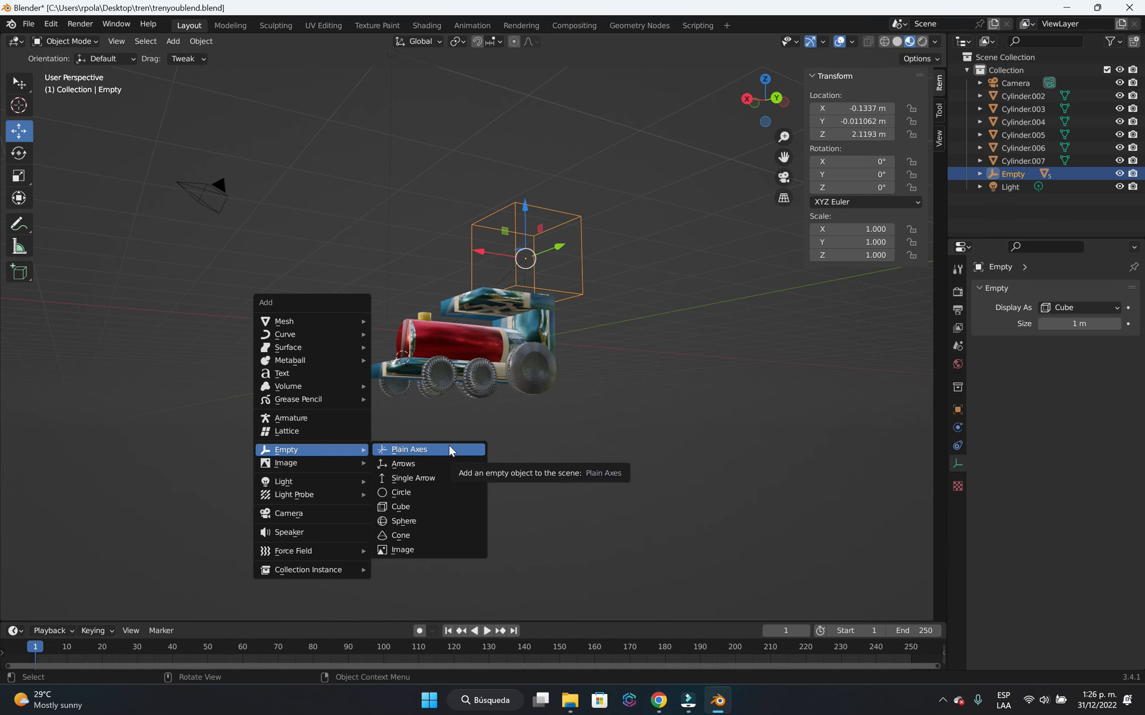
pyautogui.click(595, 406)
# Select the large rear wheel in the front orthographic view.
pyautogui.moveTo(594, 406); pyautogui.dragTo(627, 439, button='middle')
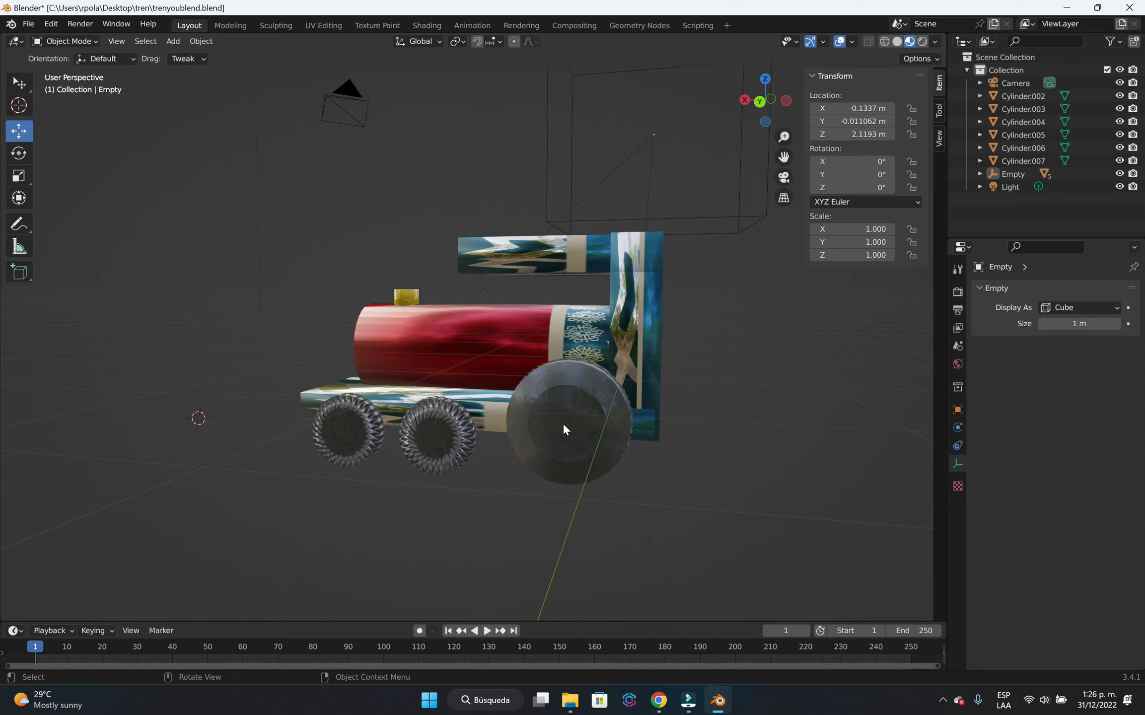
pyautogui.press('KP_1')
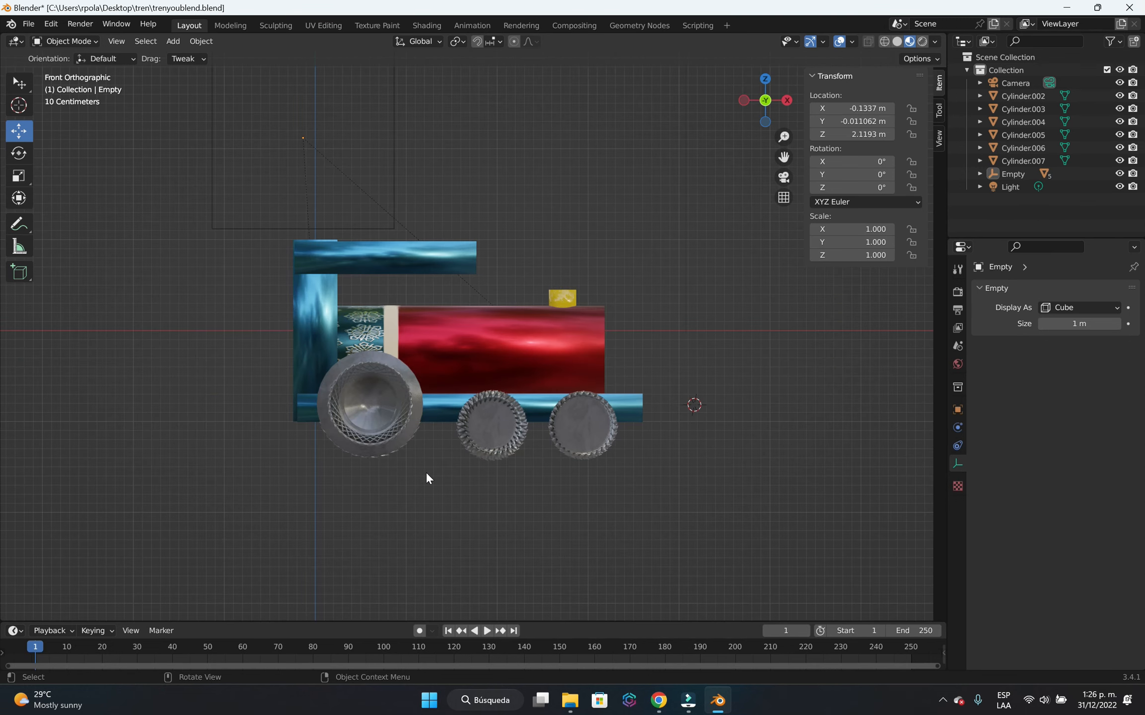
pyautogui.click(393, 437)
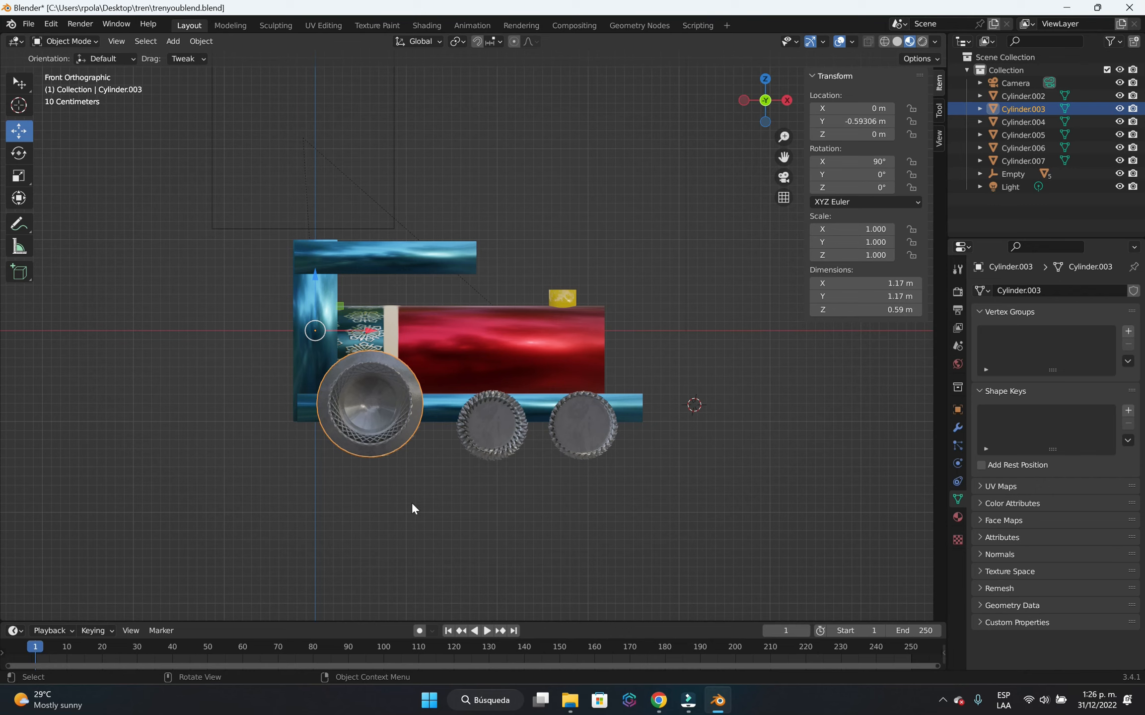
# Set the large rear wheel's origin to its geometry.
pyautogui.rightClick(371, 407)
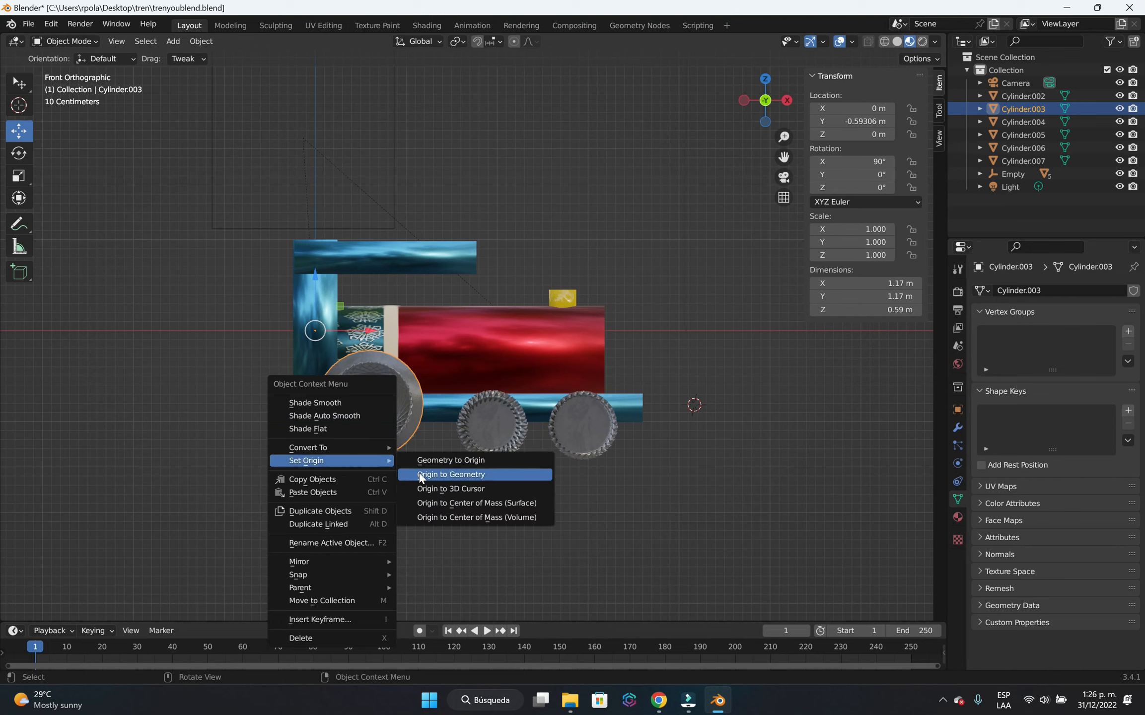
pyautogui.click(453, 475)
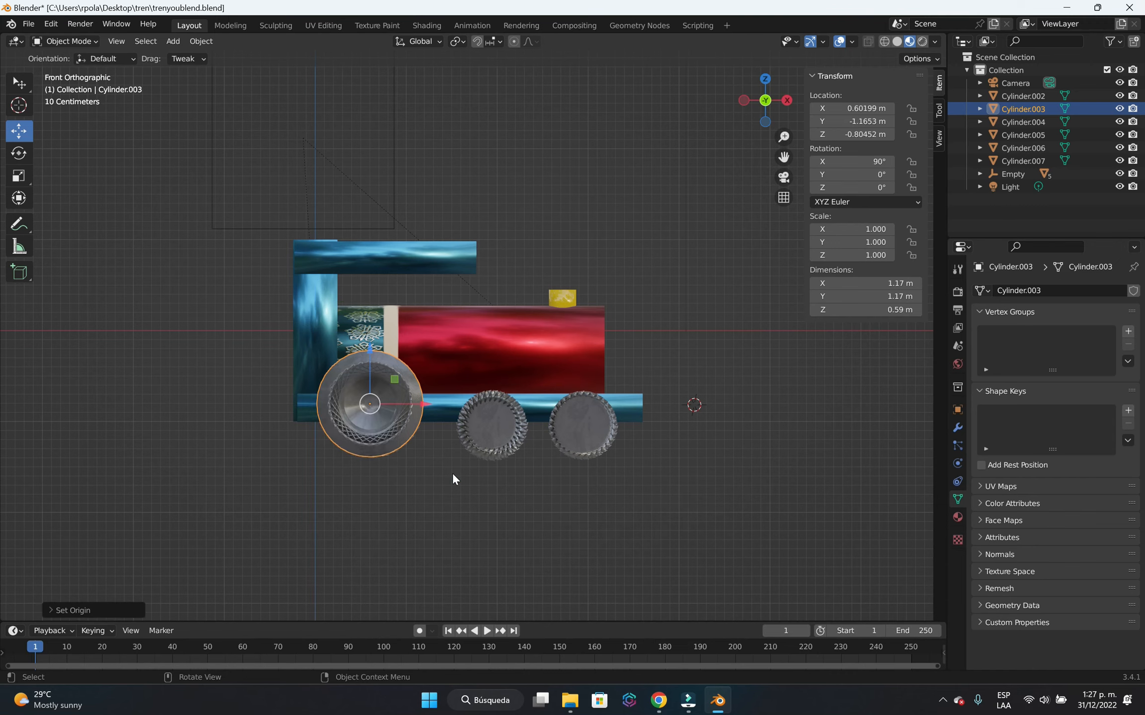
# Place the 3D cursor on the large rear wheel's centre in front view, at about X 0.60 m, Y -1.36 m and Z -0.80 m.
pyautogui.scroll(3, 372, 408)
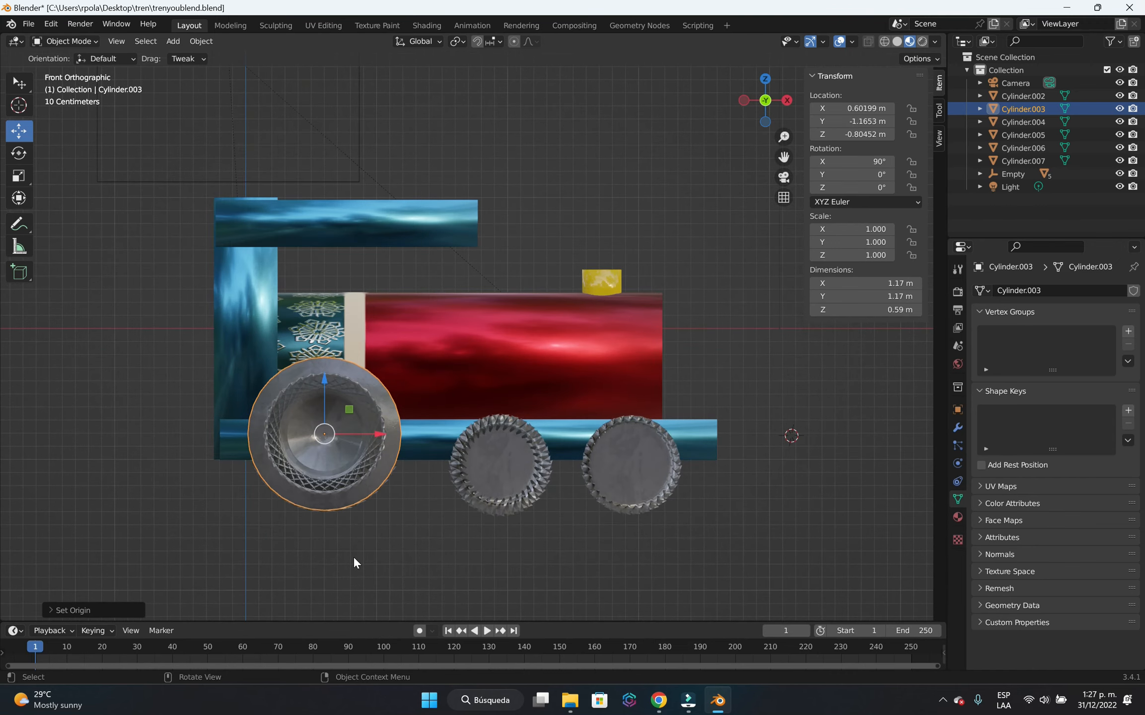
pyautogui.moveTo(353, 556); pyautogui.dragTo(427, 531, button='middle')
pyautogui.press('KP_1')
pyautogui.scroll(4, 348, 487)
pyautogui.keyDown('shift'); pyautogui.moveTo(311, 478); pyautogui.dragTo(428, 311, button='middle'); pyautogui.keyUp('shift')
pyautogui.scroll(2, 357, 396)
pyautogui.keyDown('shift'); pyautogui.moveTo(288, 383); pyautogui.dragTo(357, 419, button='middle'); pyautogui.keyUp('shift')
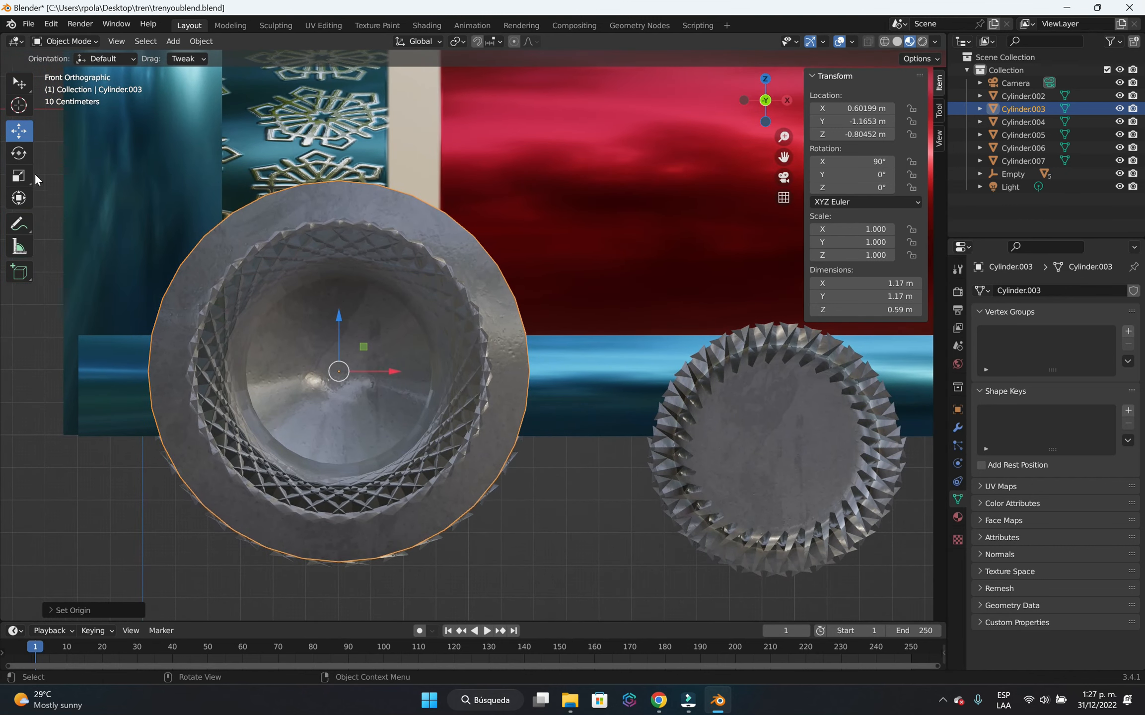
pyautogui.click(21, 109)
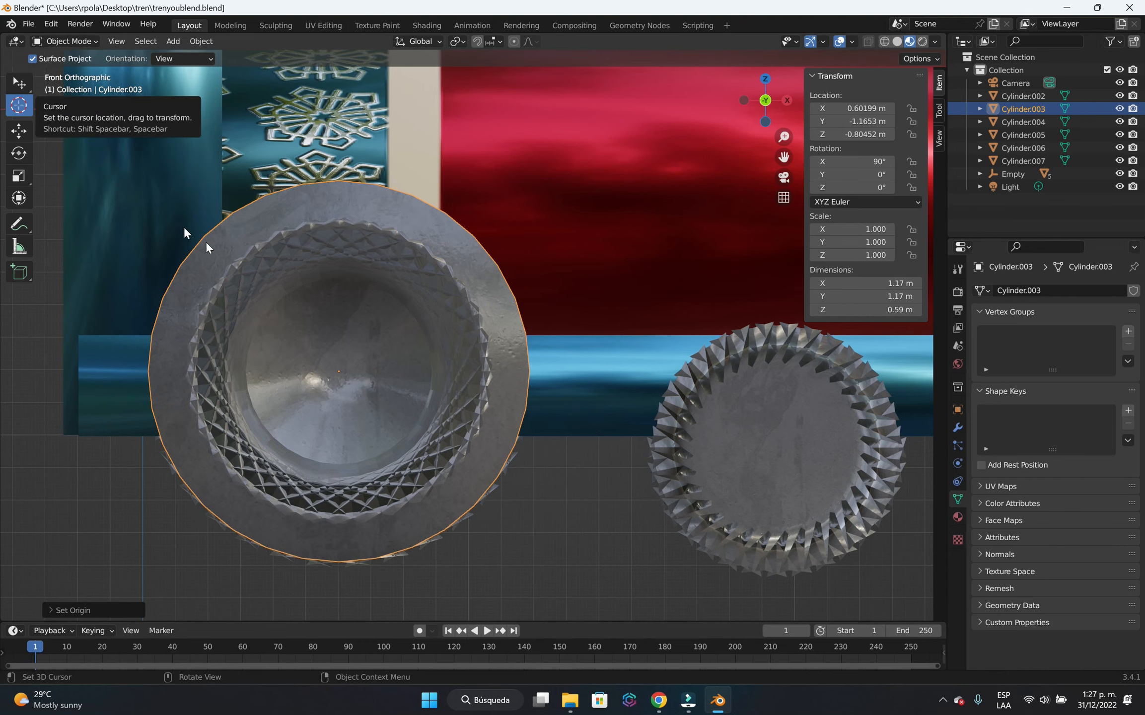
pyautogui.scroll(4, 304, 387)
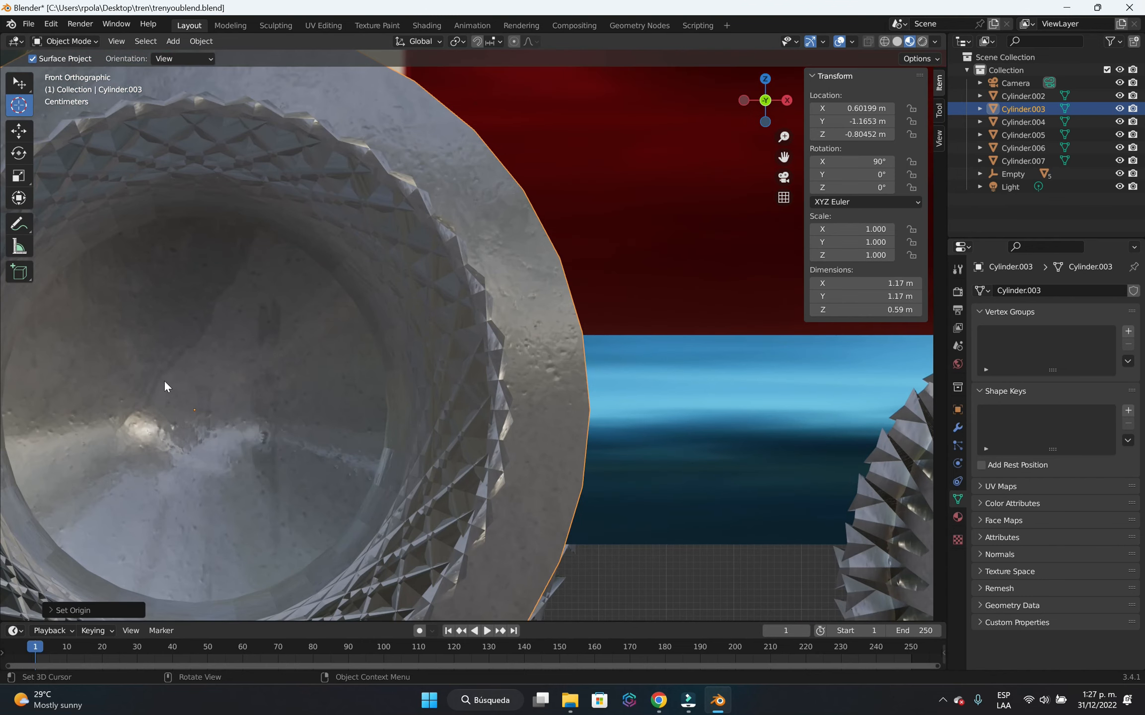
pyautogui.click(193, 409)
# Add a Plain Axes empty at the 3D cursor in the large rear wheel's centre.
pyautogui.hotkey('shift', 'a')
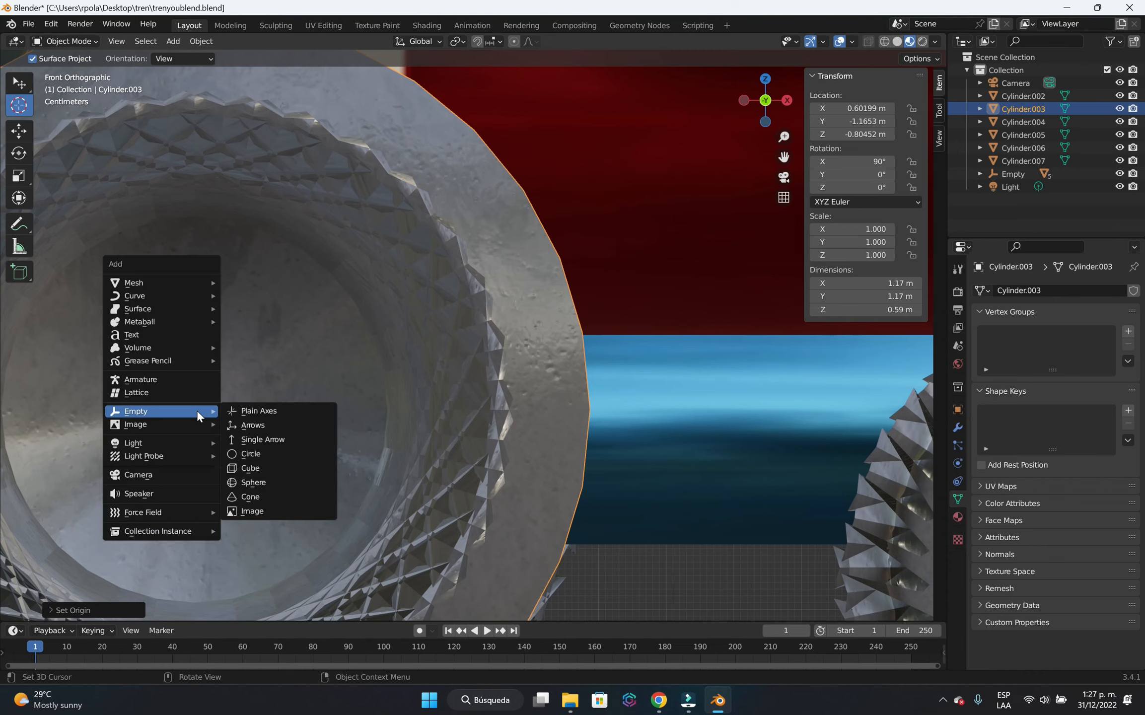
pyautogui.click(278, 408)
pyautogui.press('KP_Decimal')
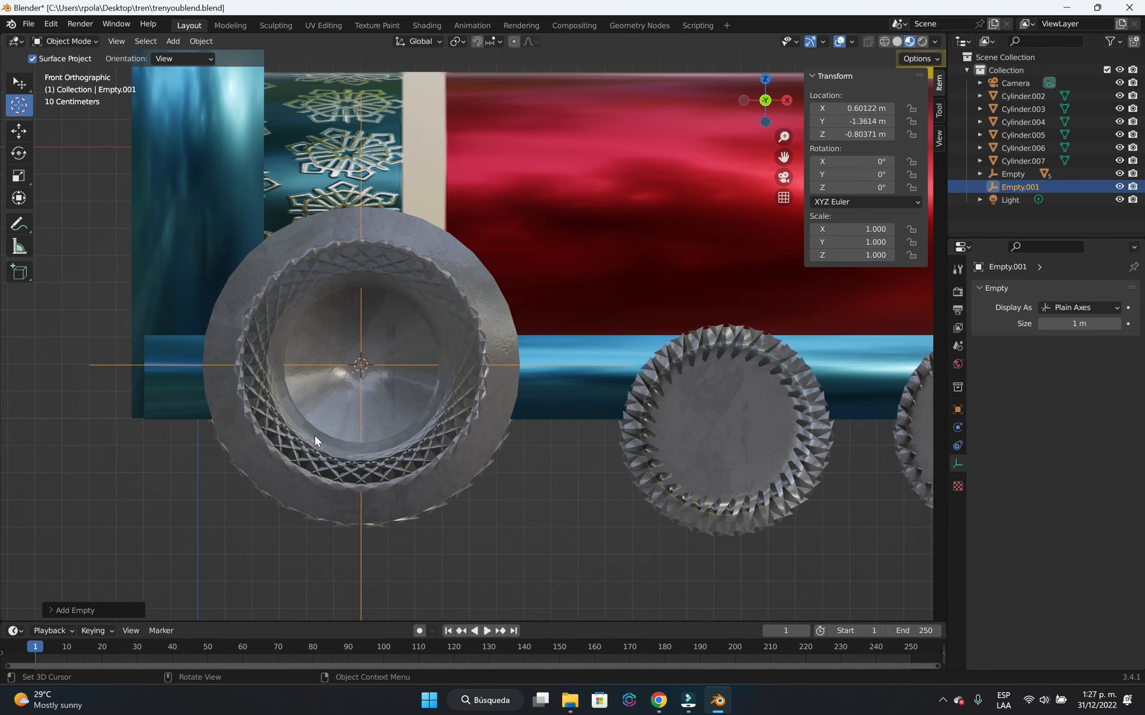
pyautogui.scroll(-2, 328, 442)
pyautogui.moveTo(534, 467); pyautogui.dragTo(476, 467, button='middle')
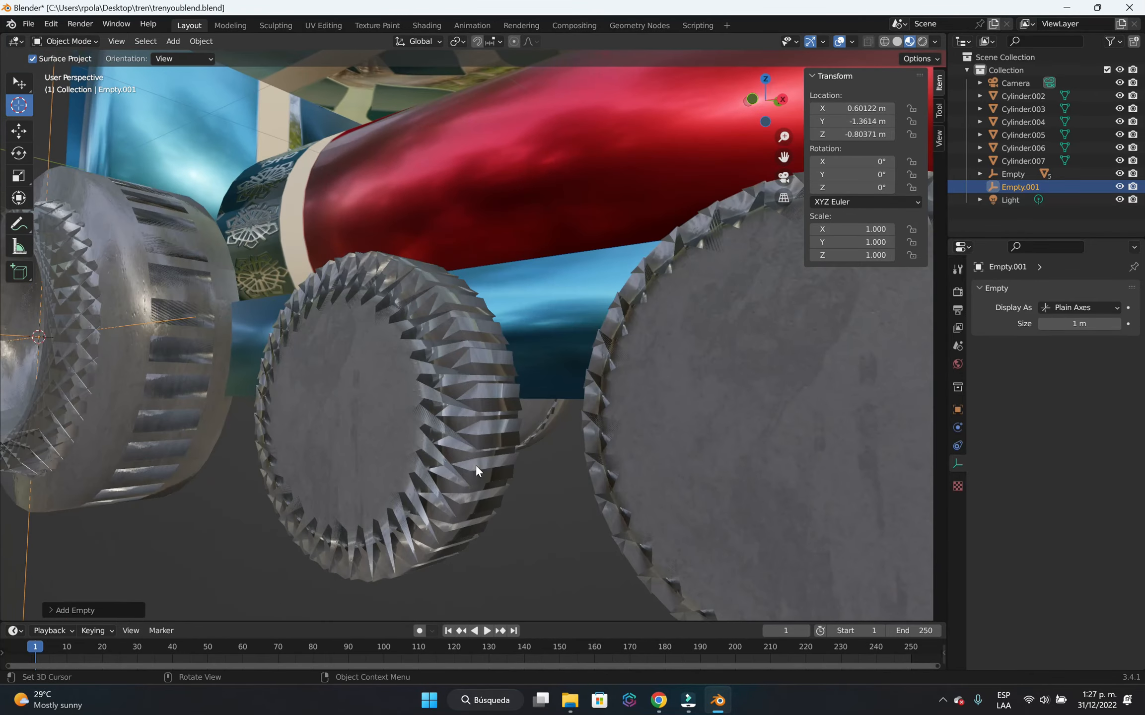
pyautogui.scroll(-5, 427, 465)
pyautogui.moveTo(367, 455); pyautogui.dragTo(332, 462, button='middle')
pyautogui.click(436, 531)
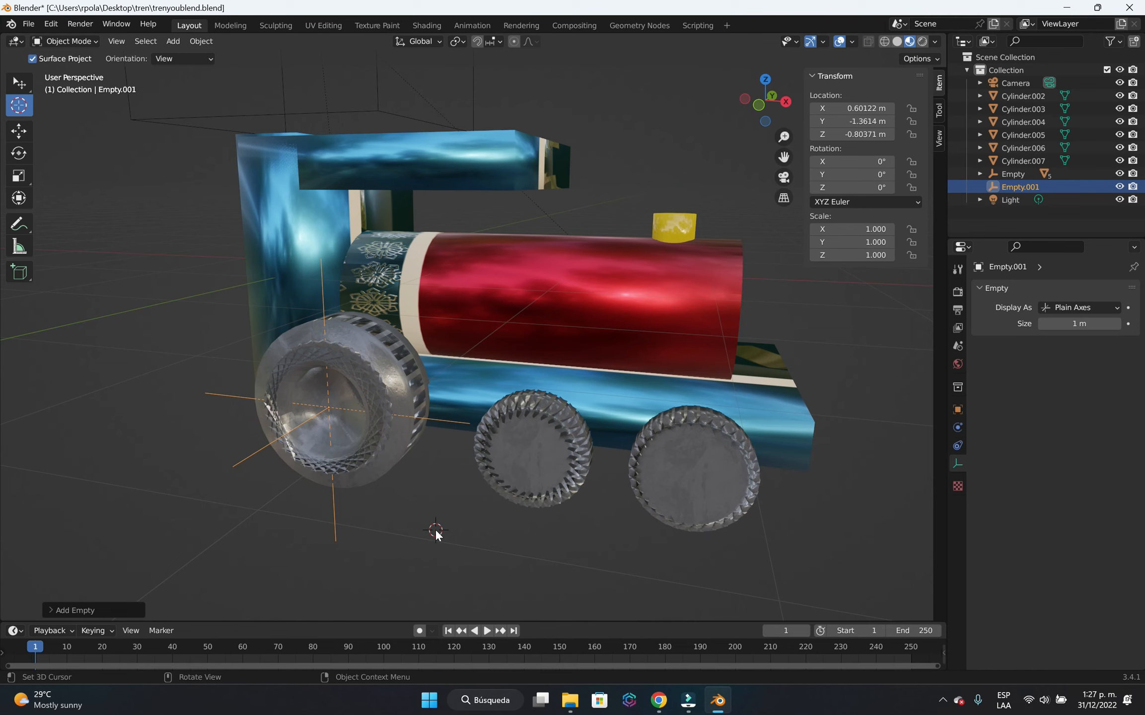
# Parent the large rear wheel to the Plain Axes empty with Object (Keep Transform).
pyautogui.scroll(-3, 429, 488)
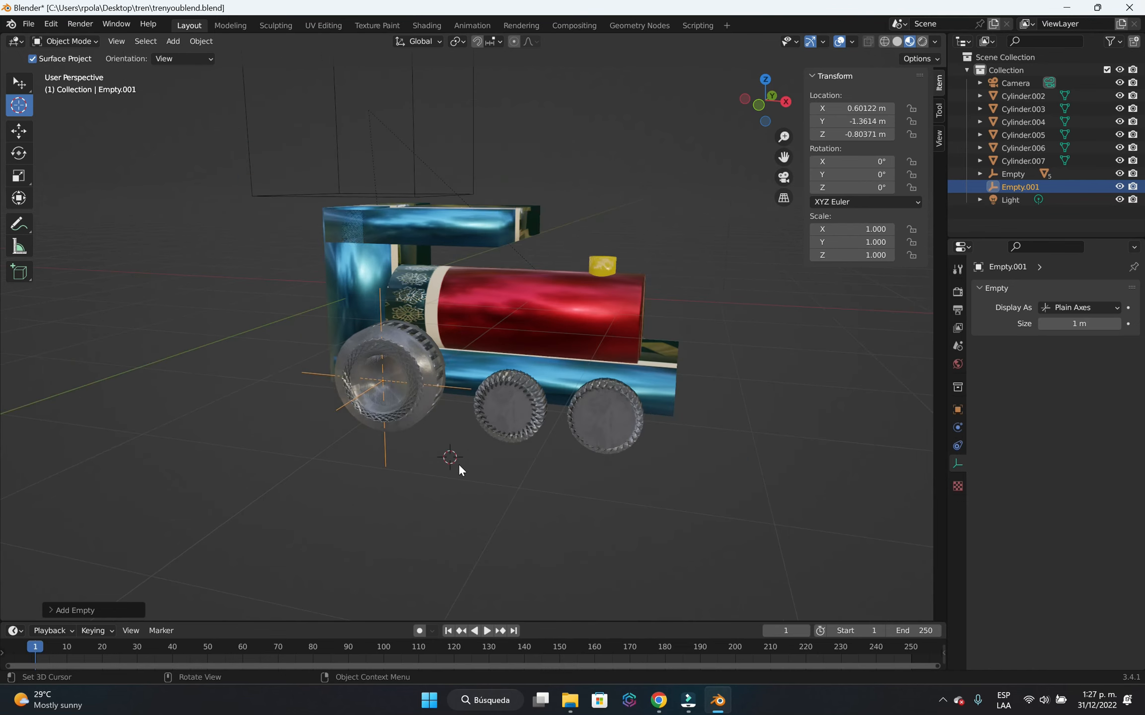
pyautogui.scroll(6, 453, 404)
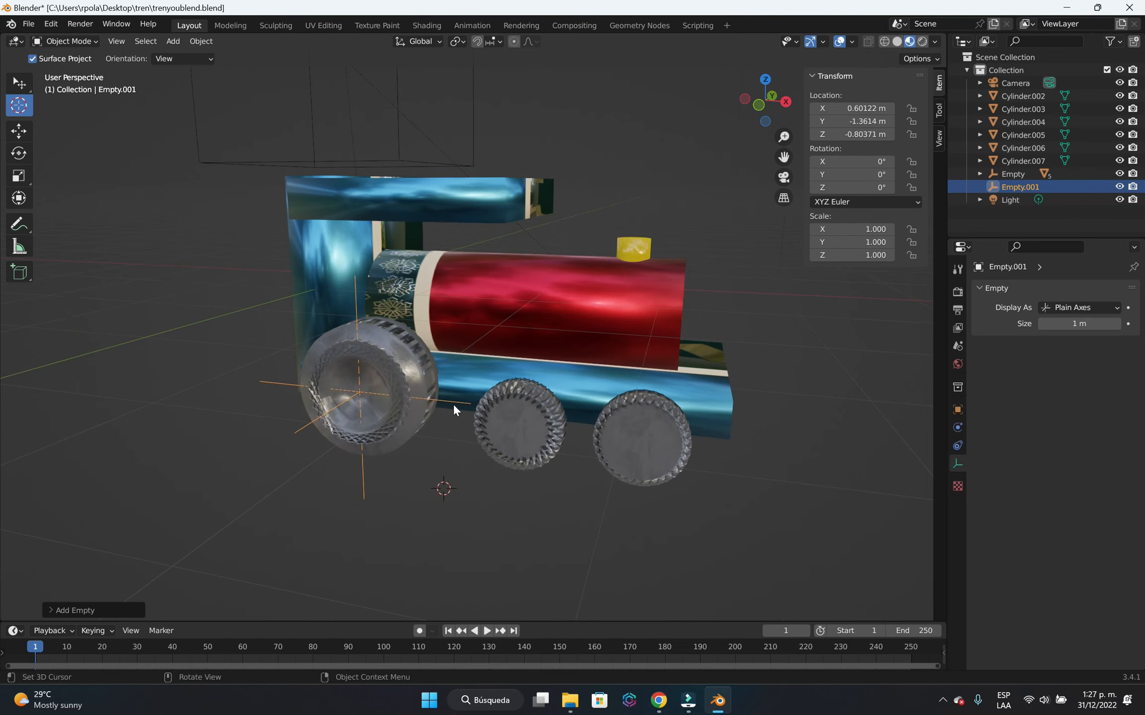
pyautogui.moveTo(449, 491); pyautogui.dragTo(410, 493, button='middle')
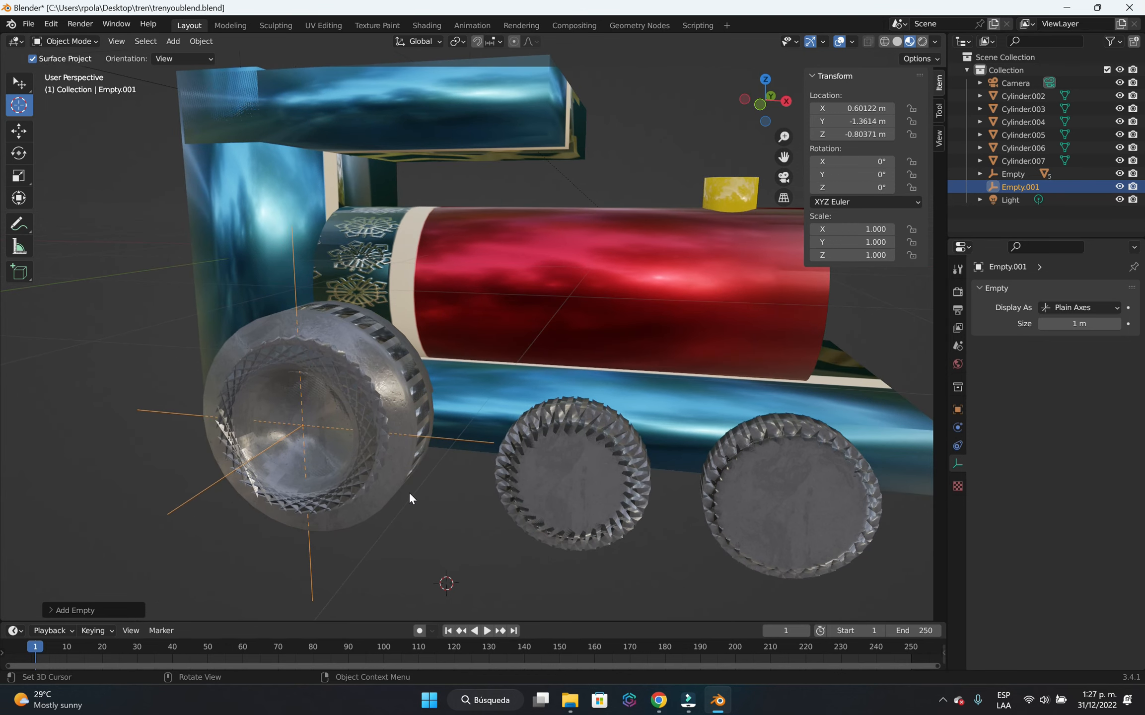
pyautogui.click(18, 83)
pyautogui.click(389, 470)
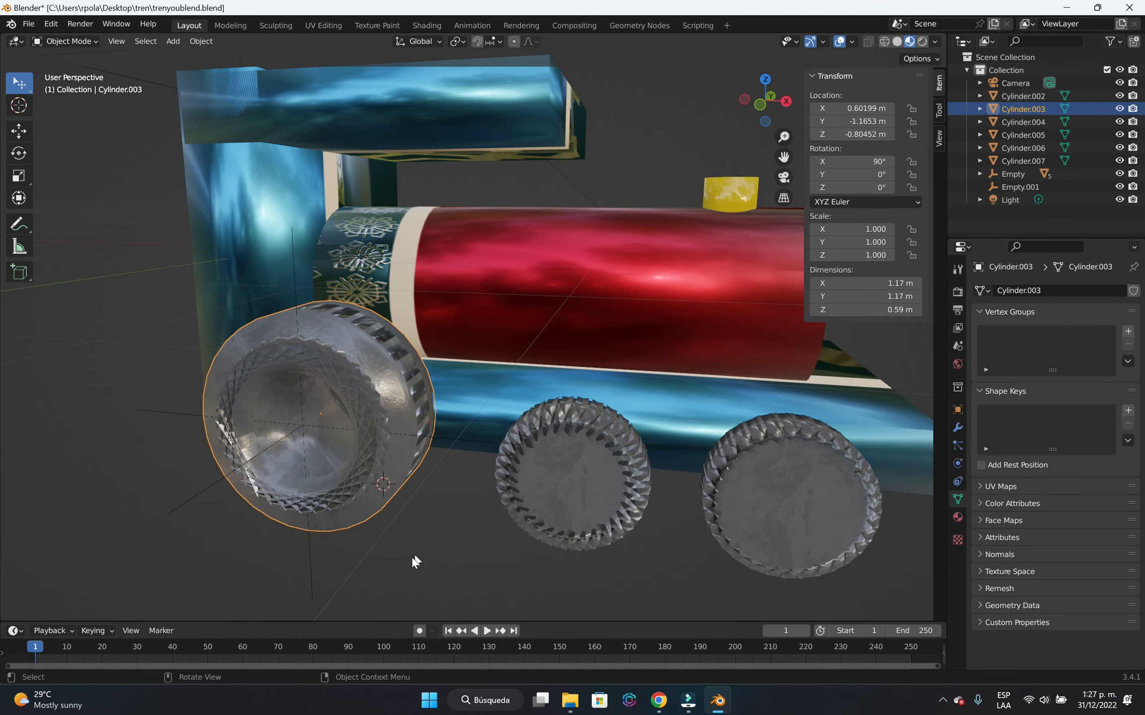
pyautogui.keyDown('shift'); pyautogui.click(310, 580); pyautogui.keyUp('shift')
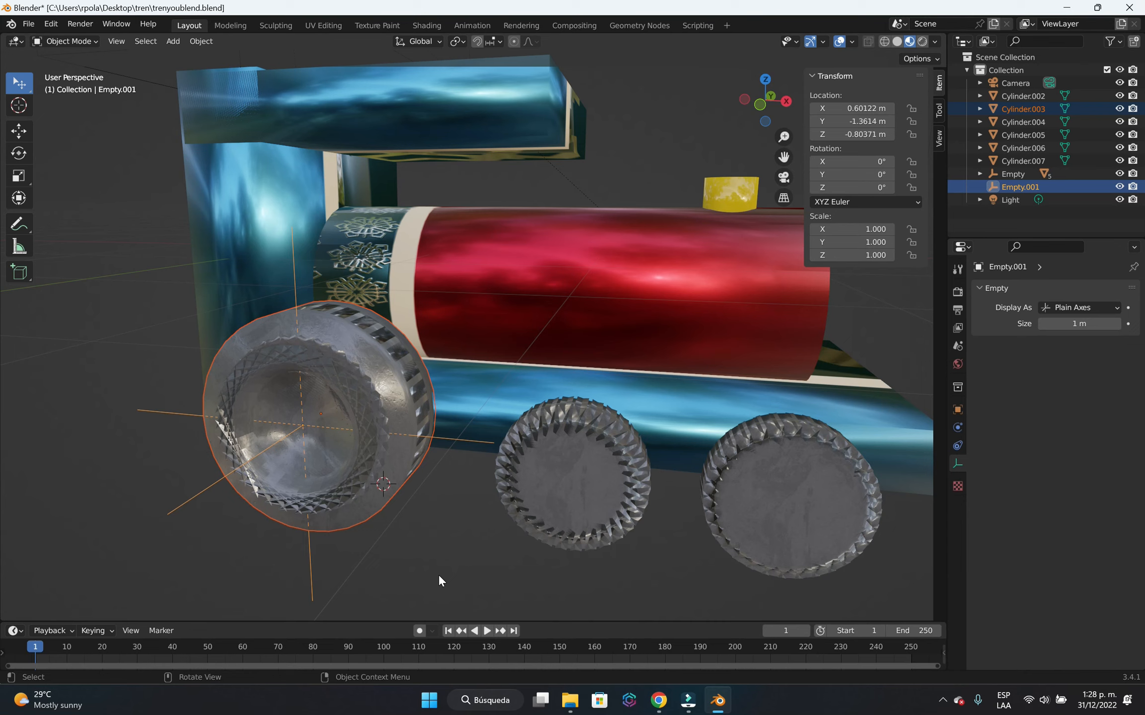
pyautogui.hotkey('ctrl', 'p')
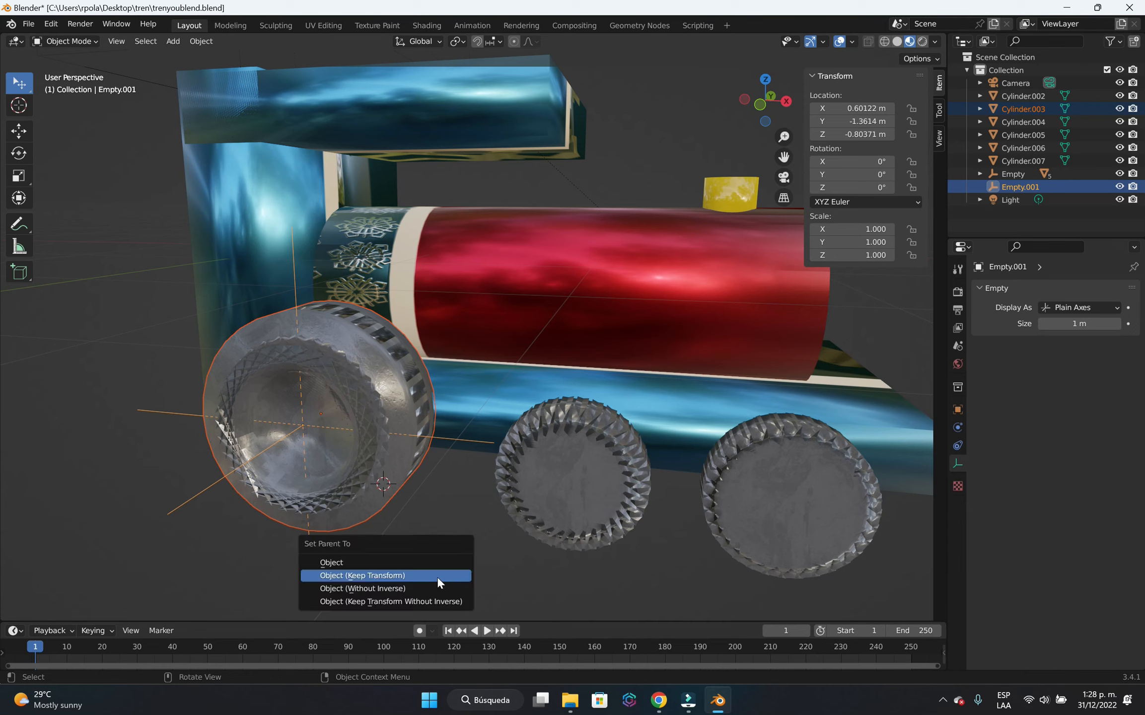
pyautogui.click(437, 576)
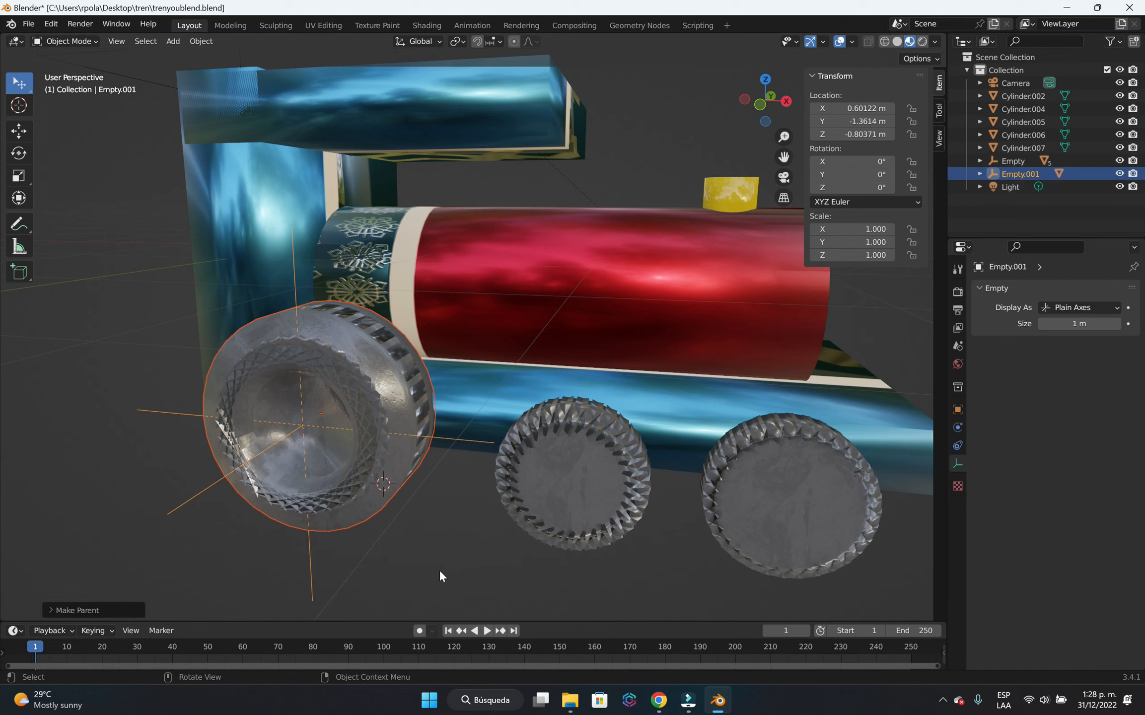
pyautogui.hotkey('ctrl', 'p')
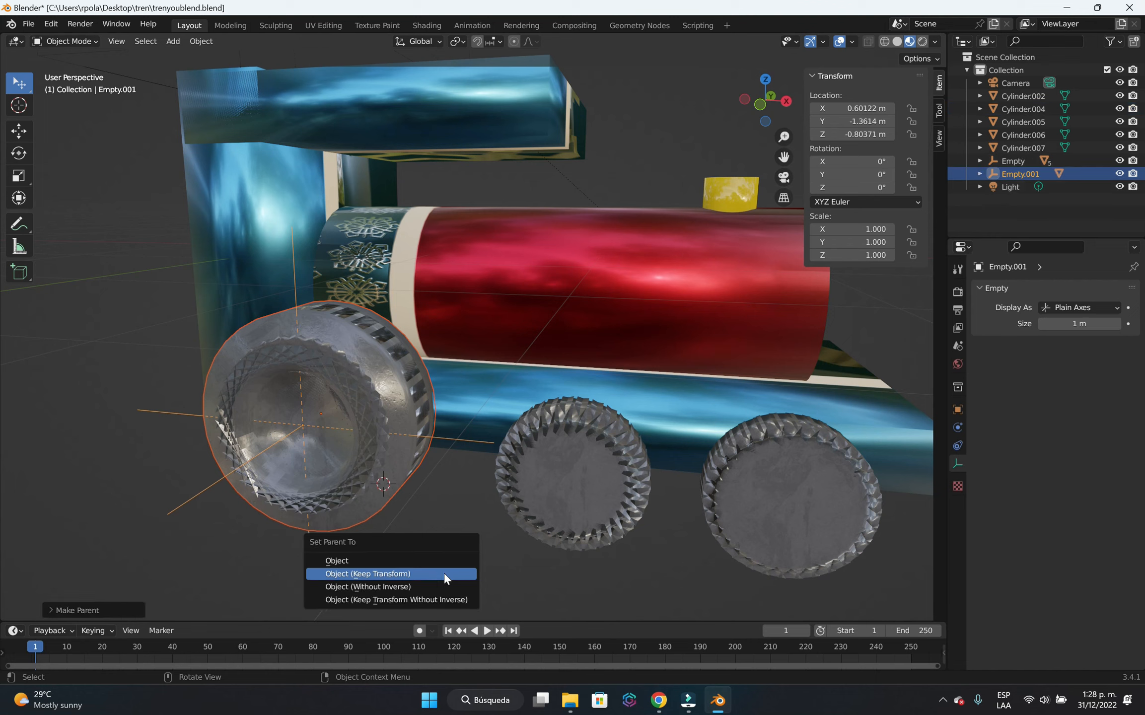
pyautogui.click(444, 574)
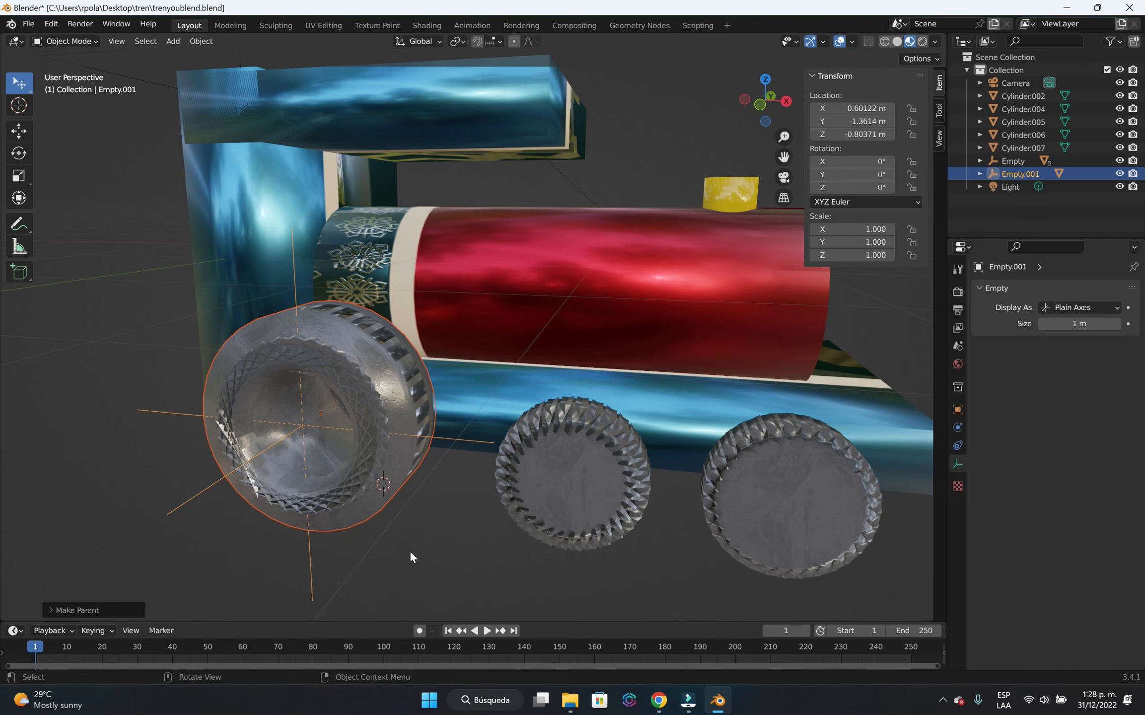
# Test the wheel parenting by rotating the Plain Axes empty about global Y, cancel the rotation and deselect the empty.
pyautogui.click(431, 560)
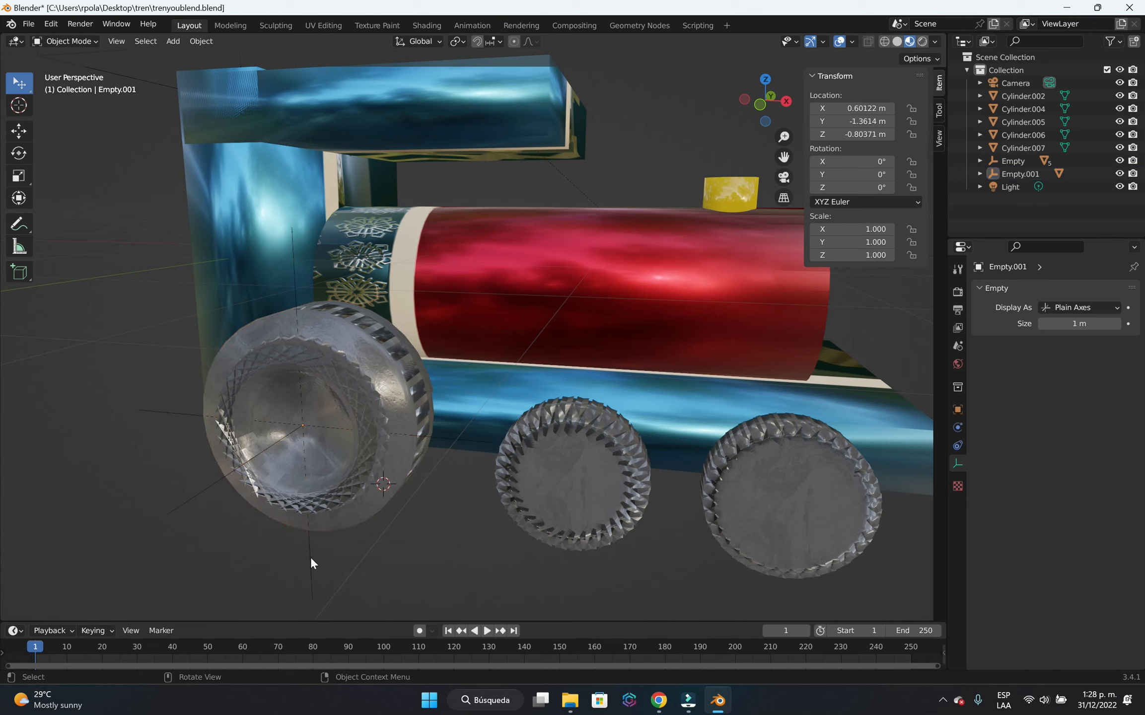
pyautogui.click(310, 557)
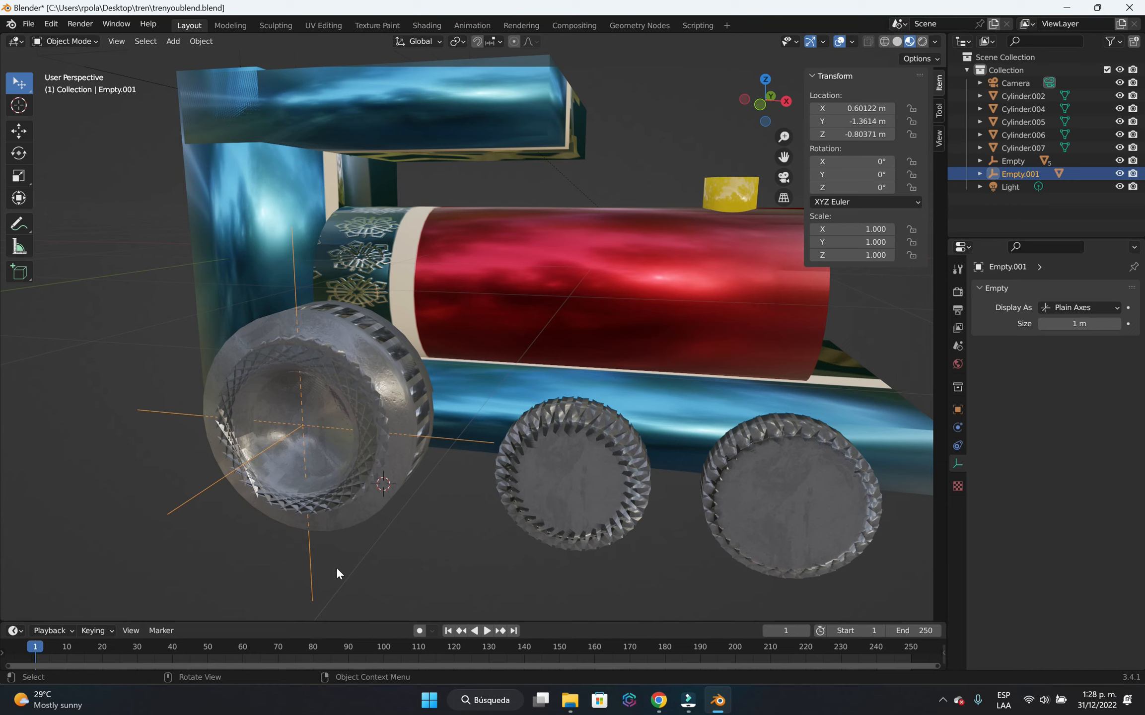
pyautogui.press('r')
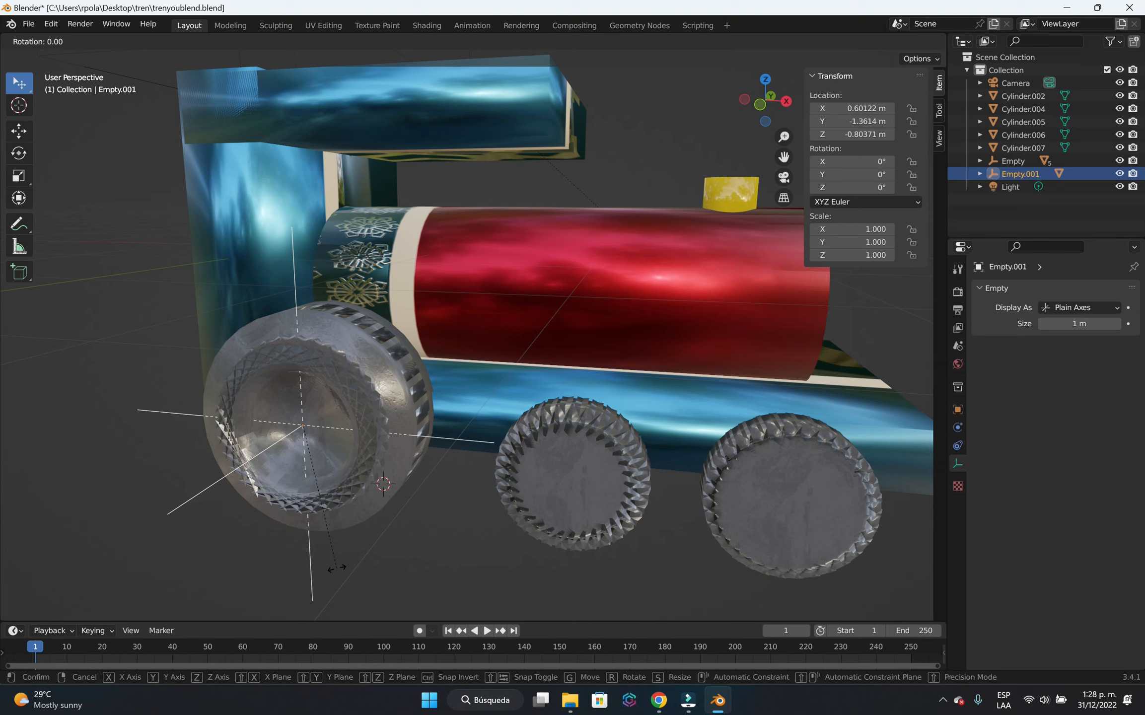
pyautogui.press('y')
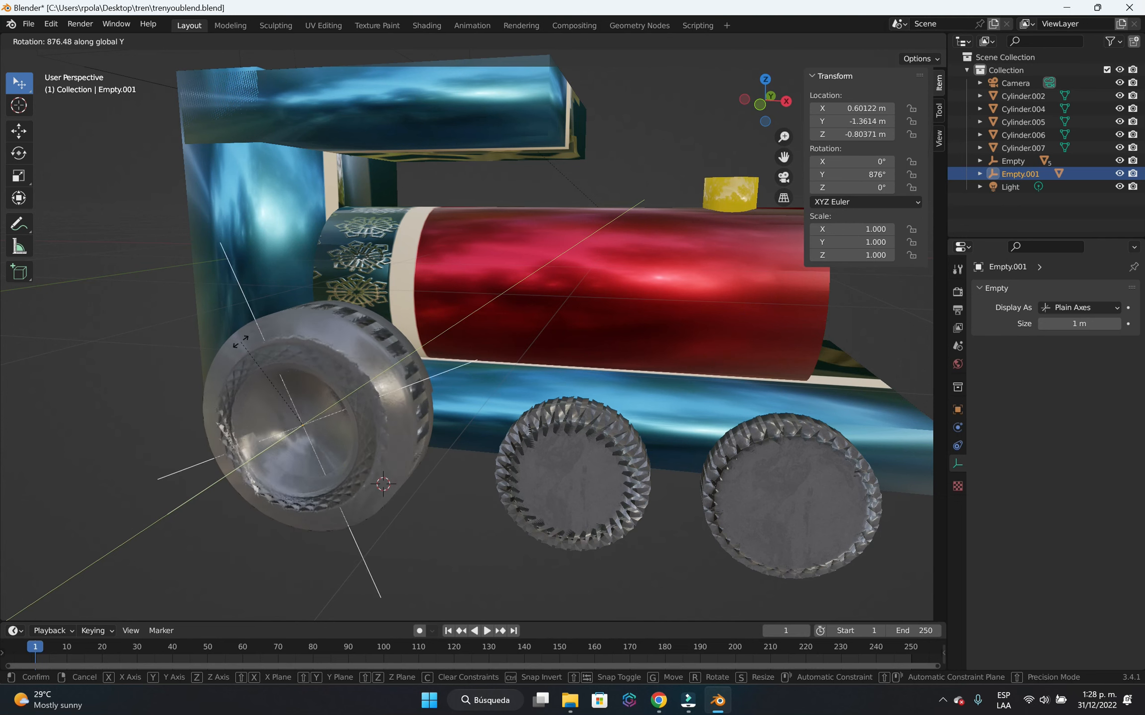
pyautogui.press('Escape')
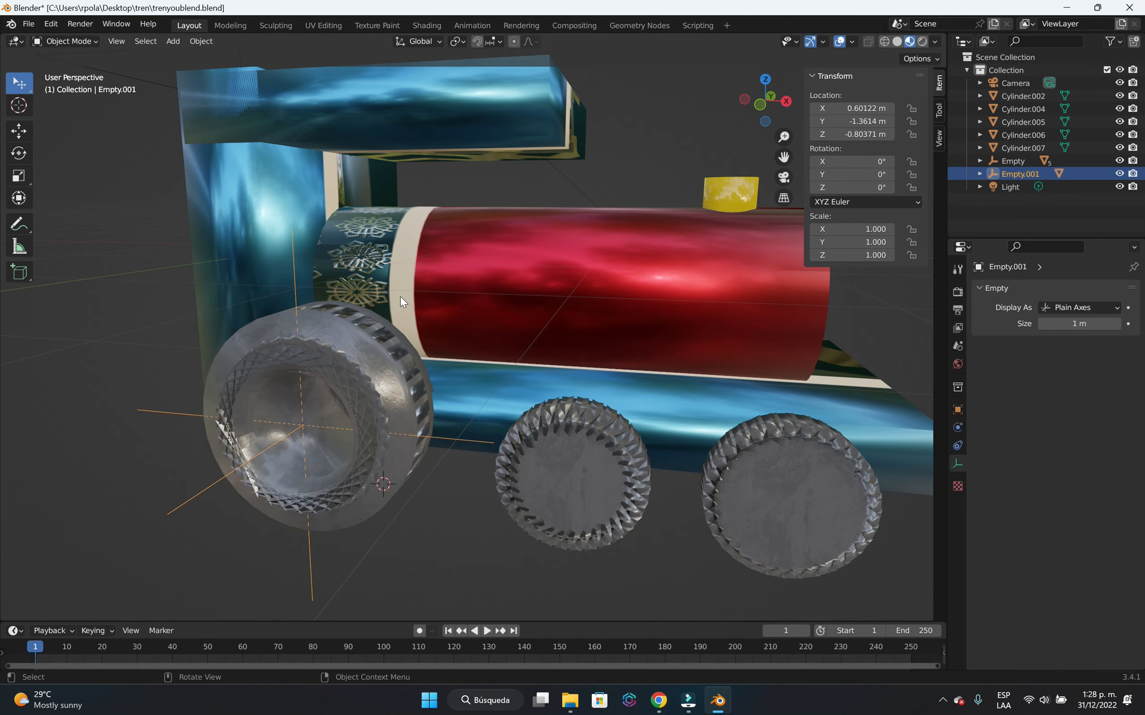
pyautogui.click(444, 488)
# Select the wheel's Plain Axes empty and add a driver to its Y rotation.
pyautogui.scroll(-3, 521, 511)
pyautogui.moveTo(551, 512); pyautogui.dragTo(410, 466, button='middle')
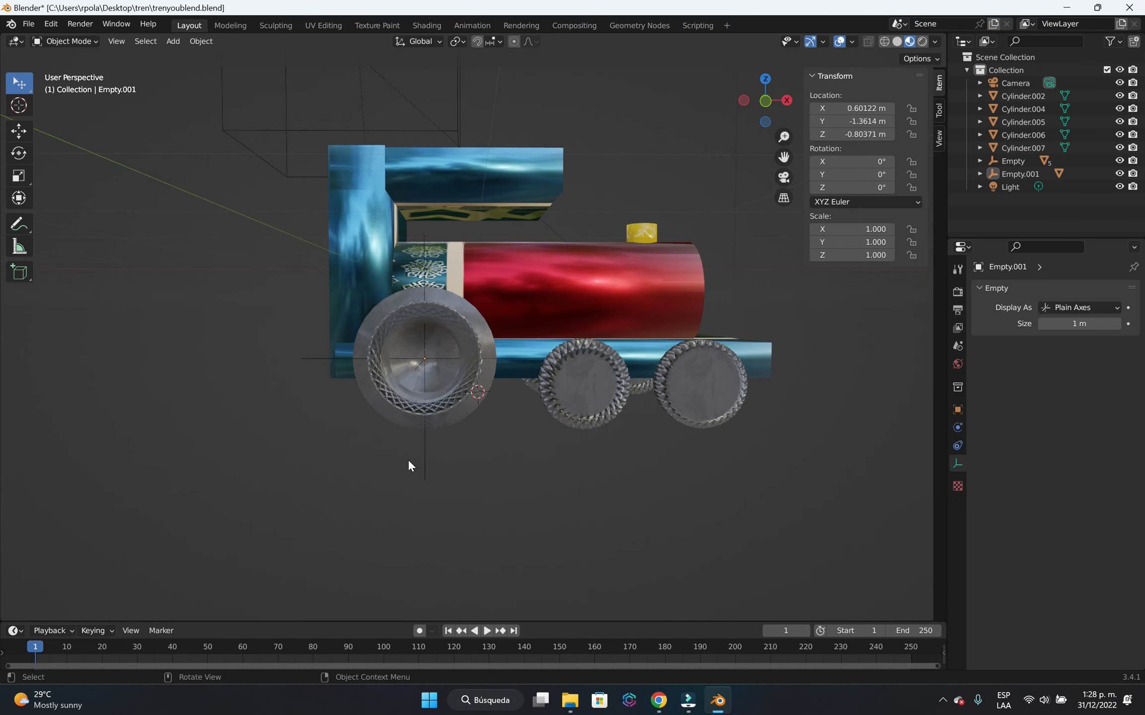
pyautogui.scroll(2, 482, 479)
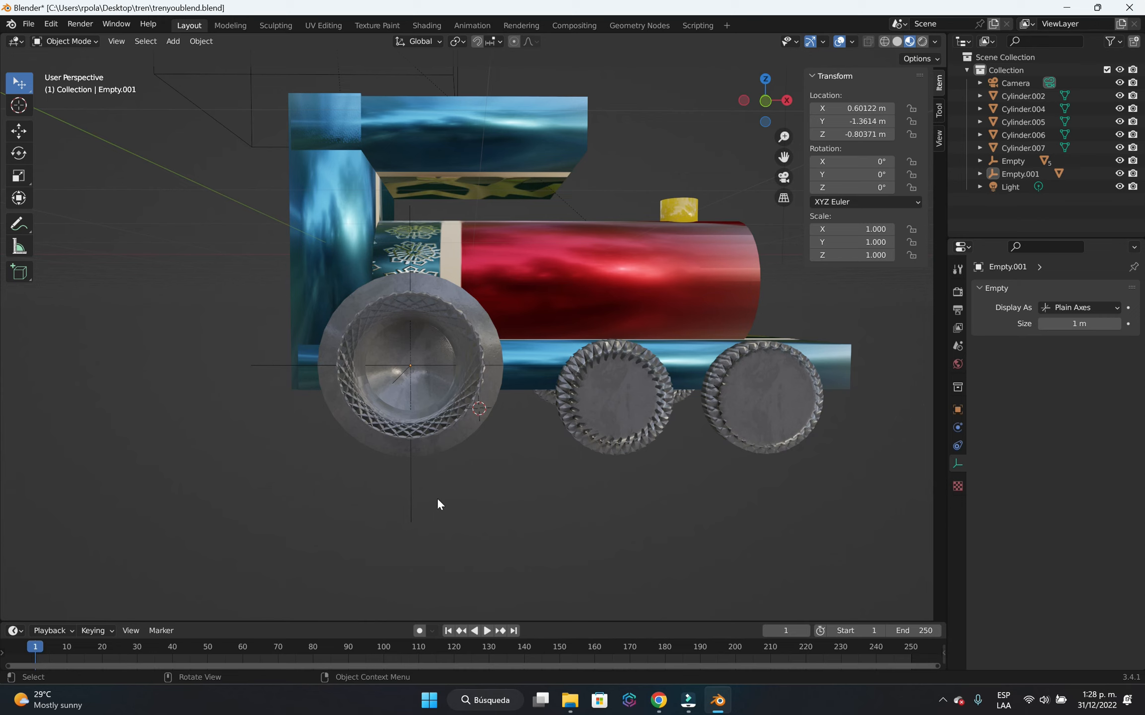
pyautogui.click(410, 505)
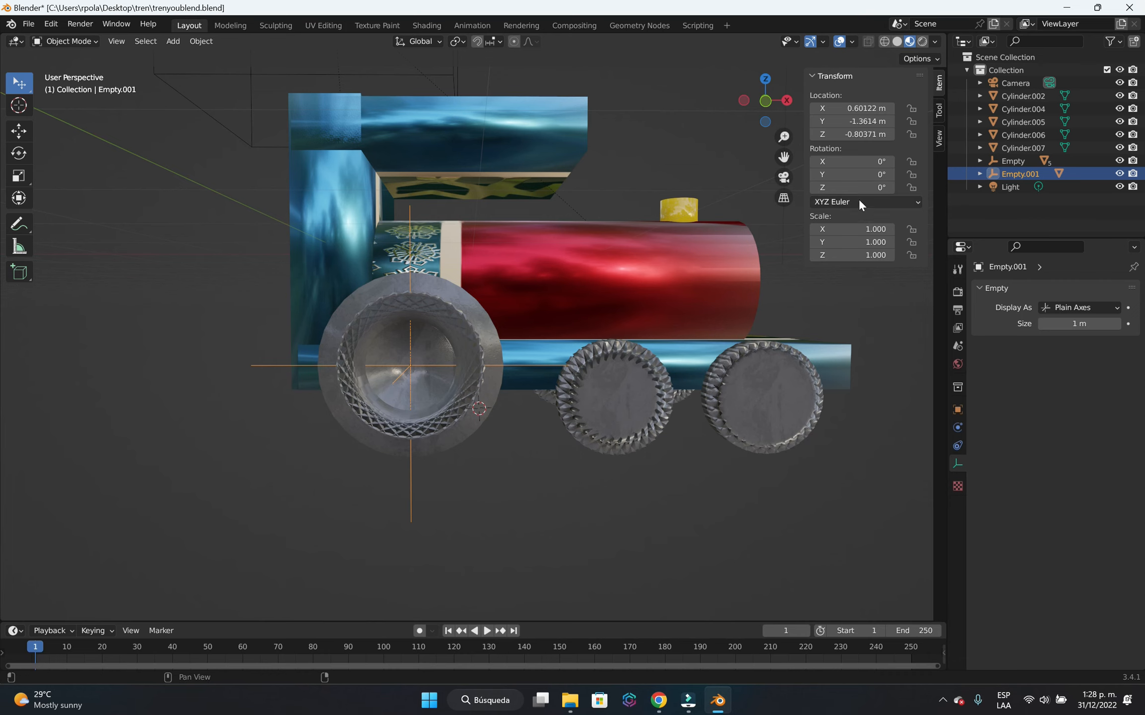
pyautogui.scroll(-5, 487, 431)
pyautogui.moveTo(489, 460); pyautogui.dragTo(520, 435, button='middle')
pyautogui.scroll(3, 516, 444)
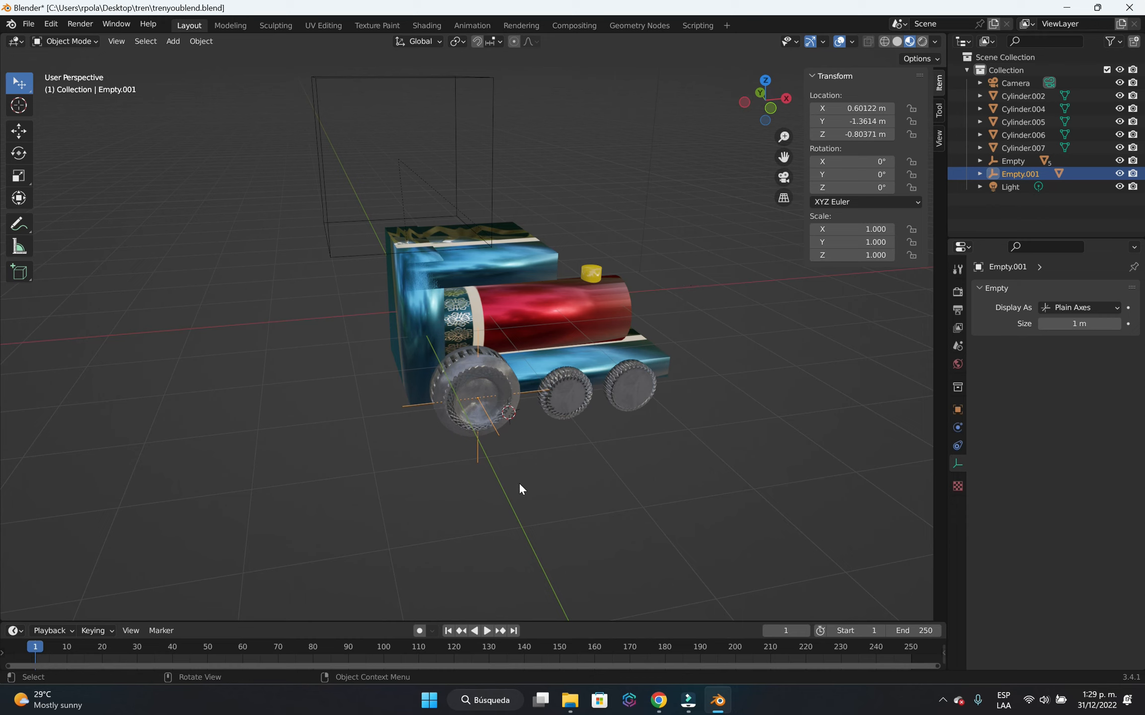
pyautogui.rightClick(842, 177)
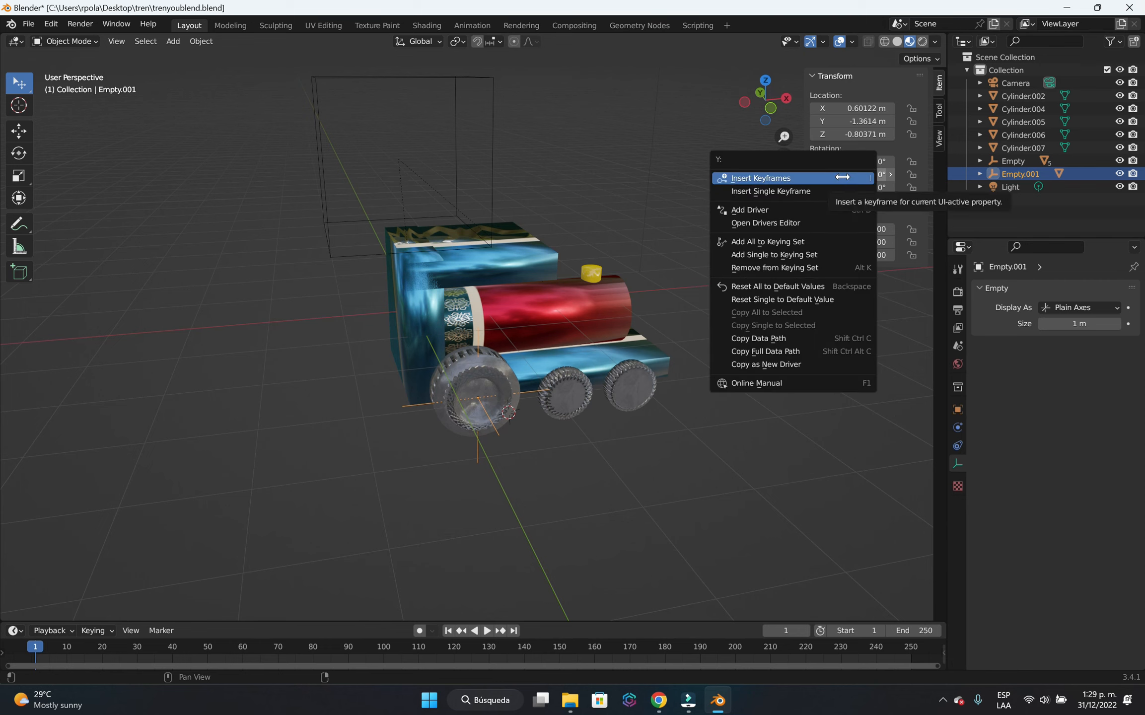
pyautogui.click(802, 210)
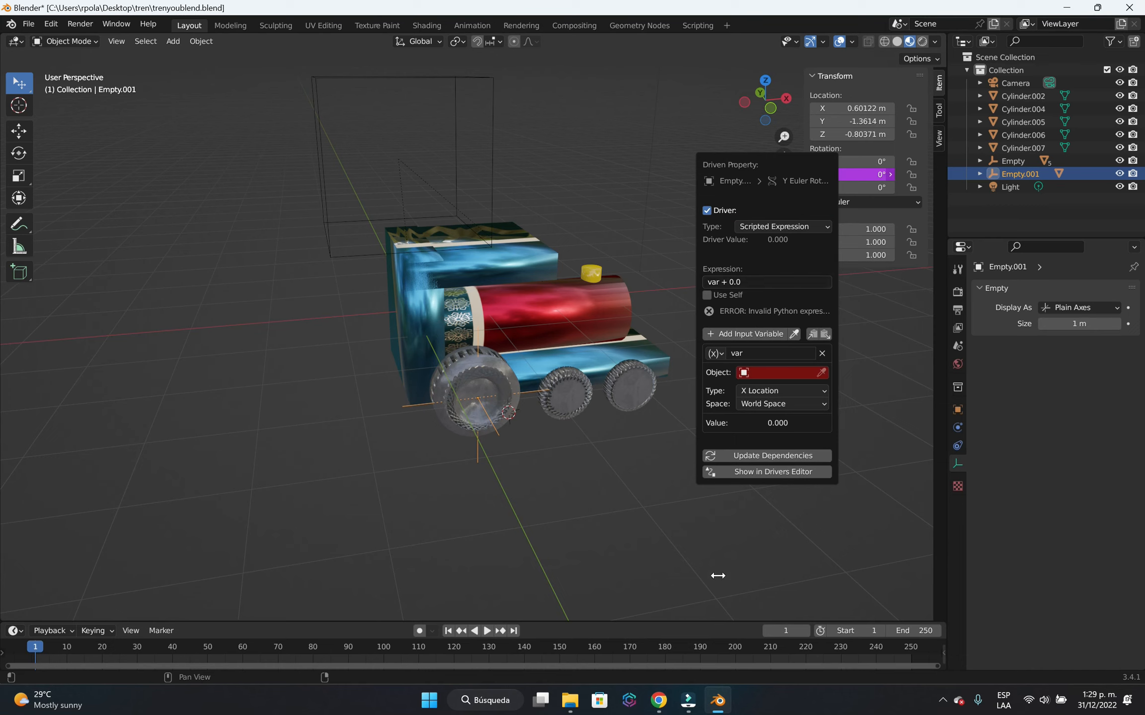
pyautogui.click(782, 499)
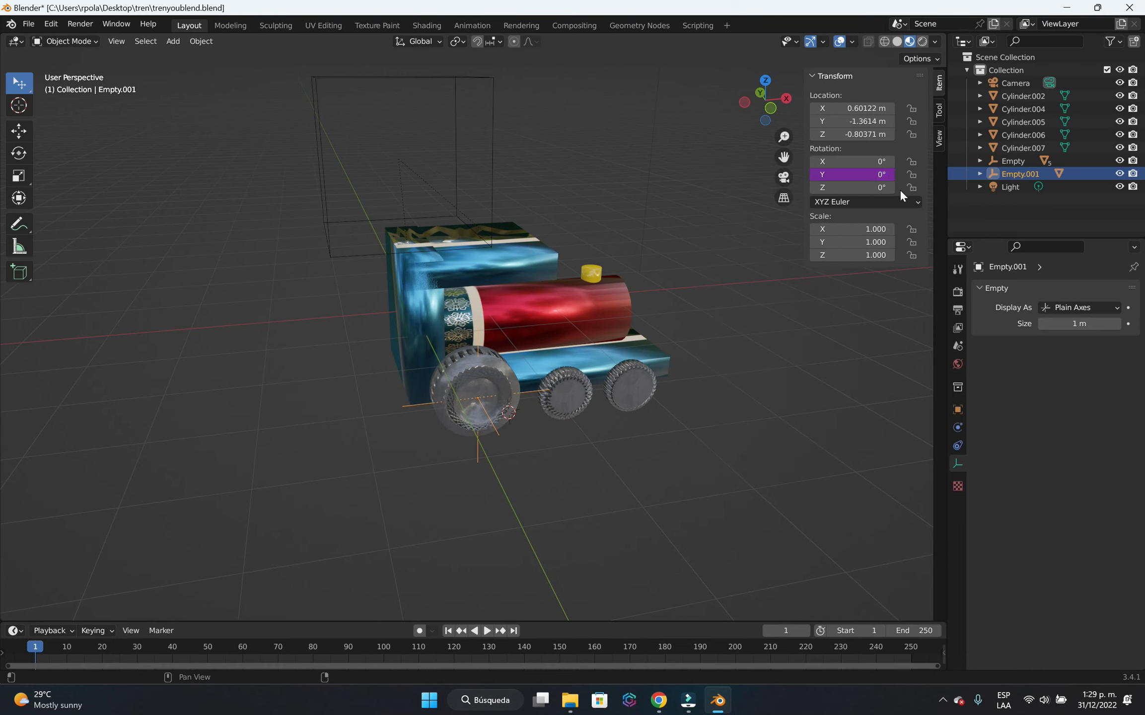
pyautogui.rightClick(850, 175)
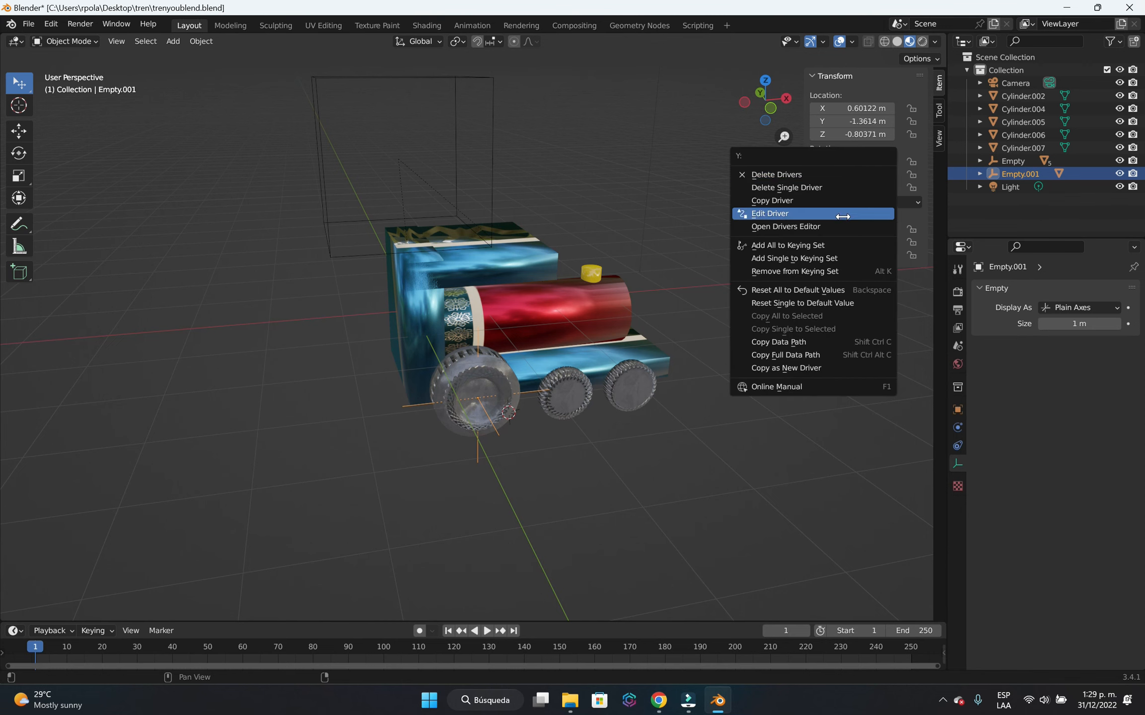
pyautogui.click(843, 215)
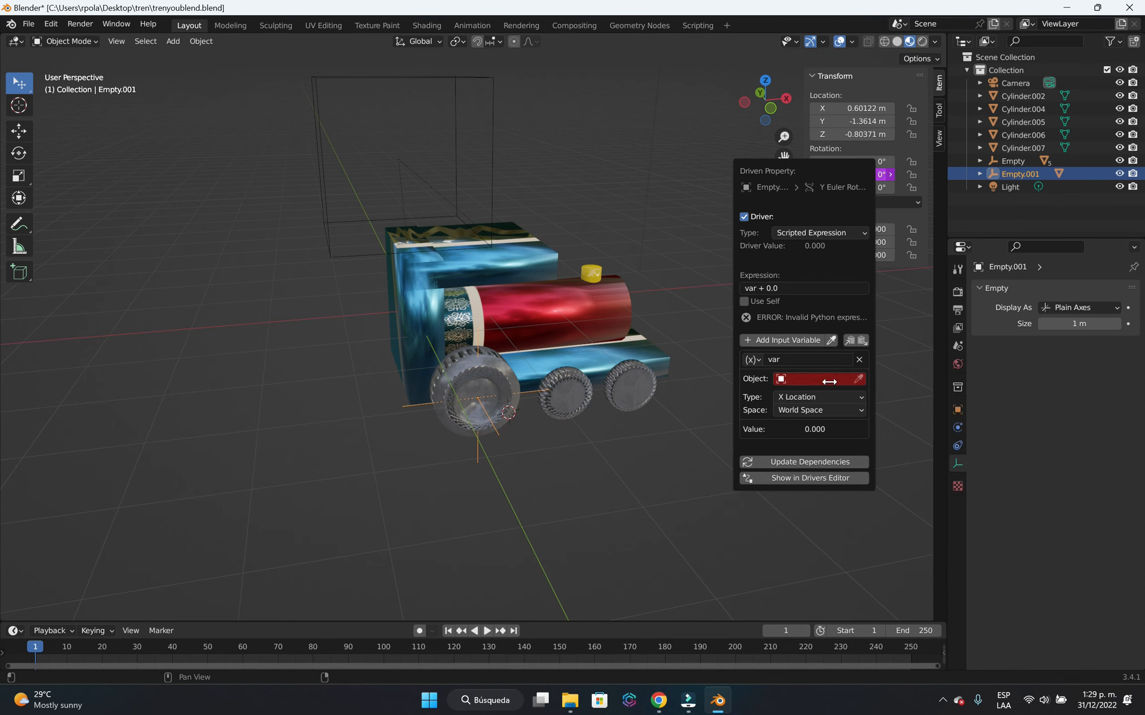
pyautogui.click(817, 380)
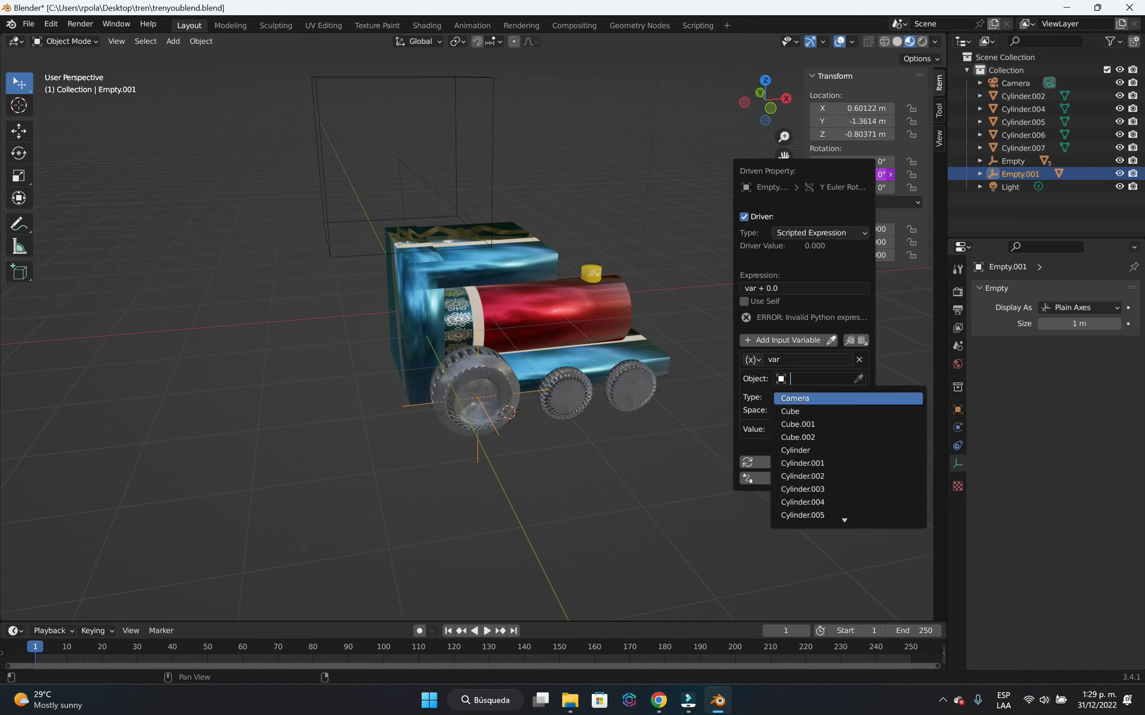
pyautogui.click(488, 184)
pyautogui.click(492, 177)
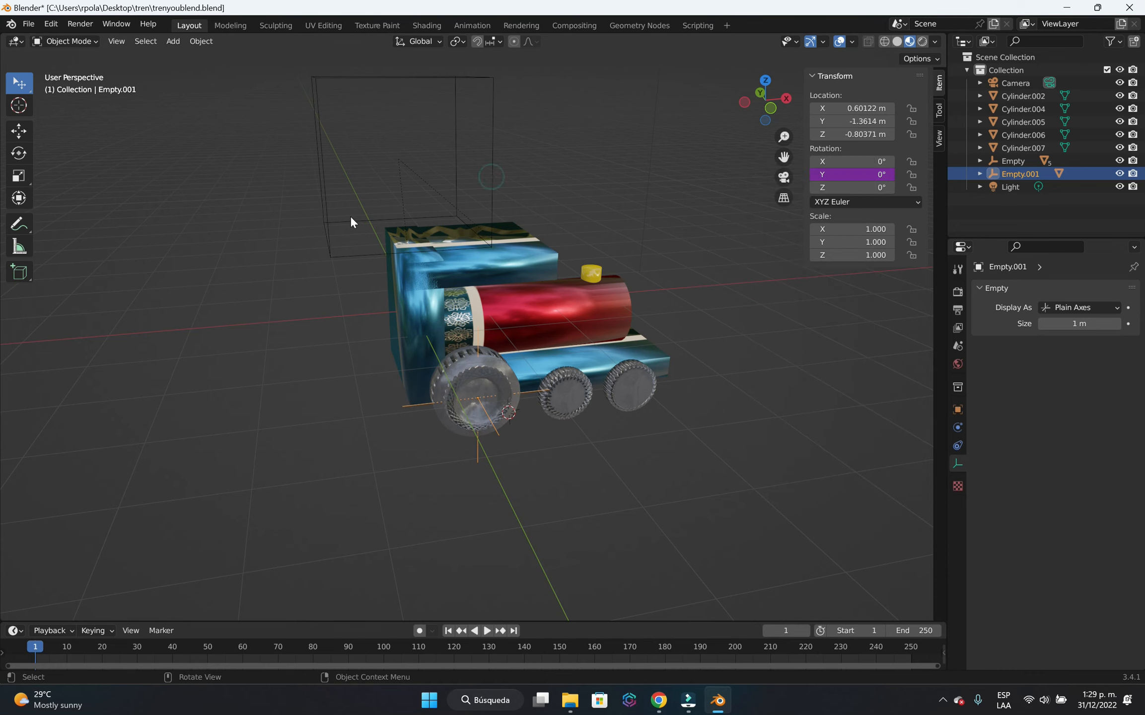
# Rename the cube empty as control.
pyautogui.click(331, 219)
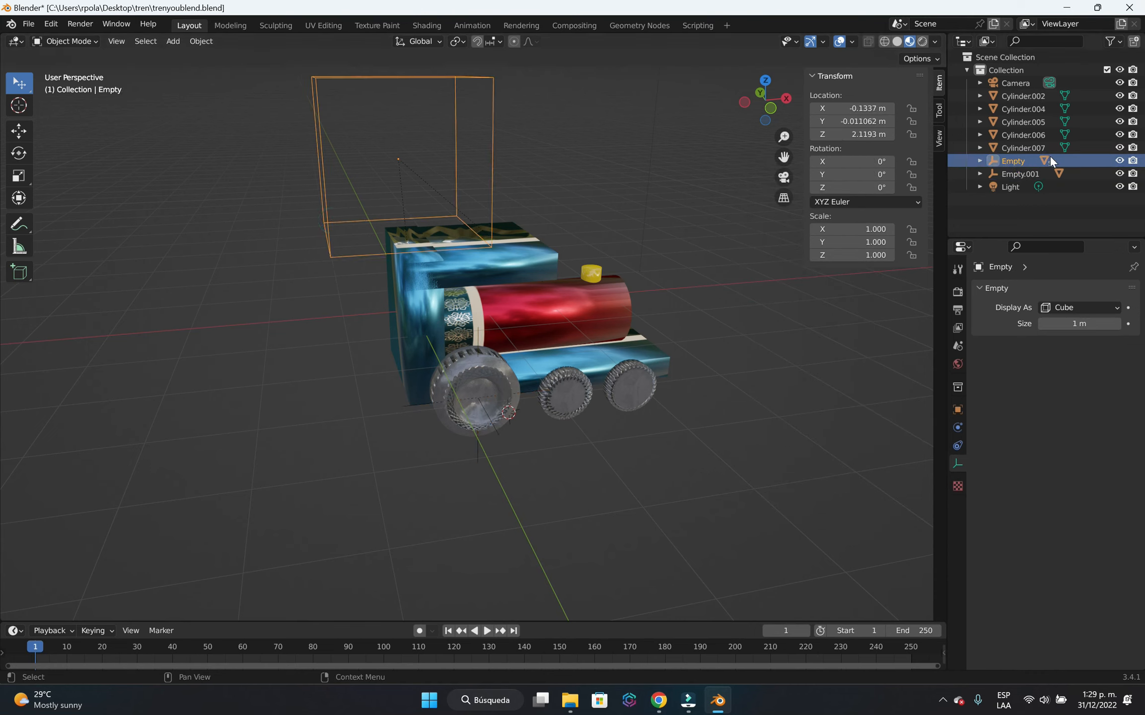
pyautogui.doubleClick(1016, 158)
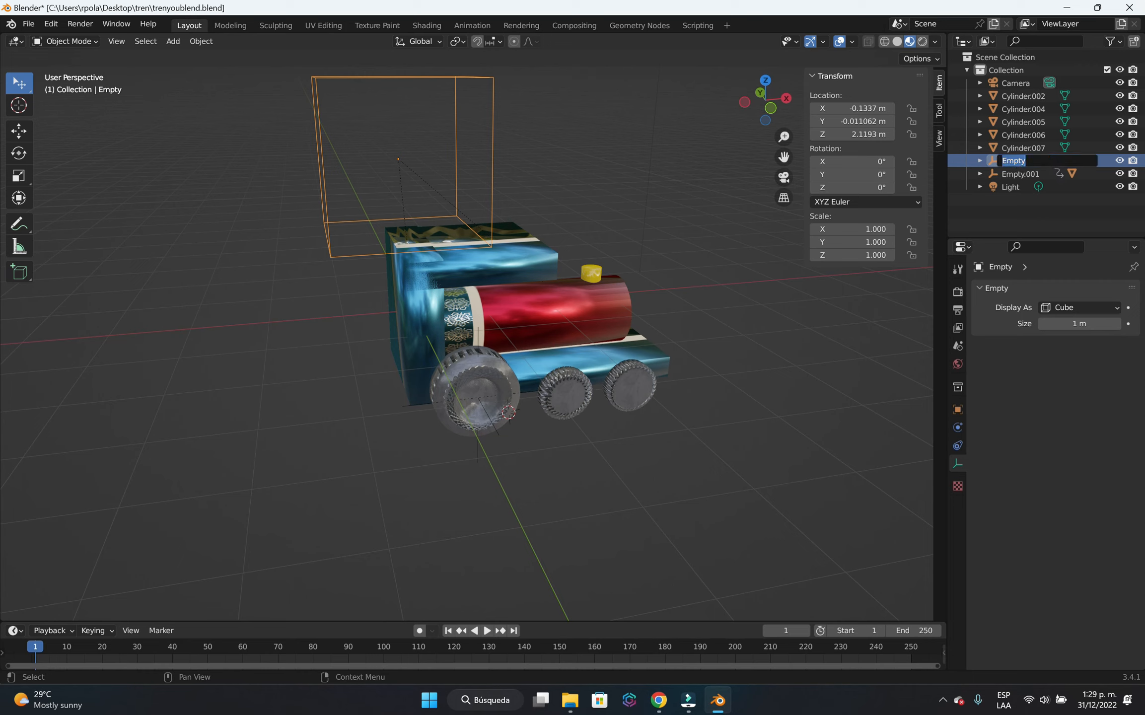
pyautogui.write('control')
pyautogui.press('Return')
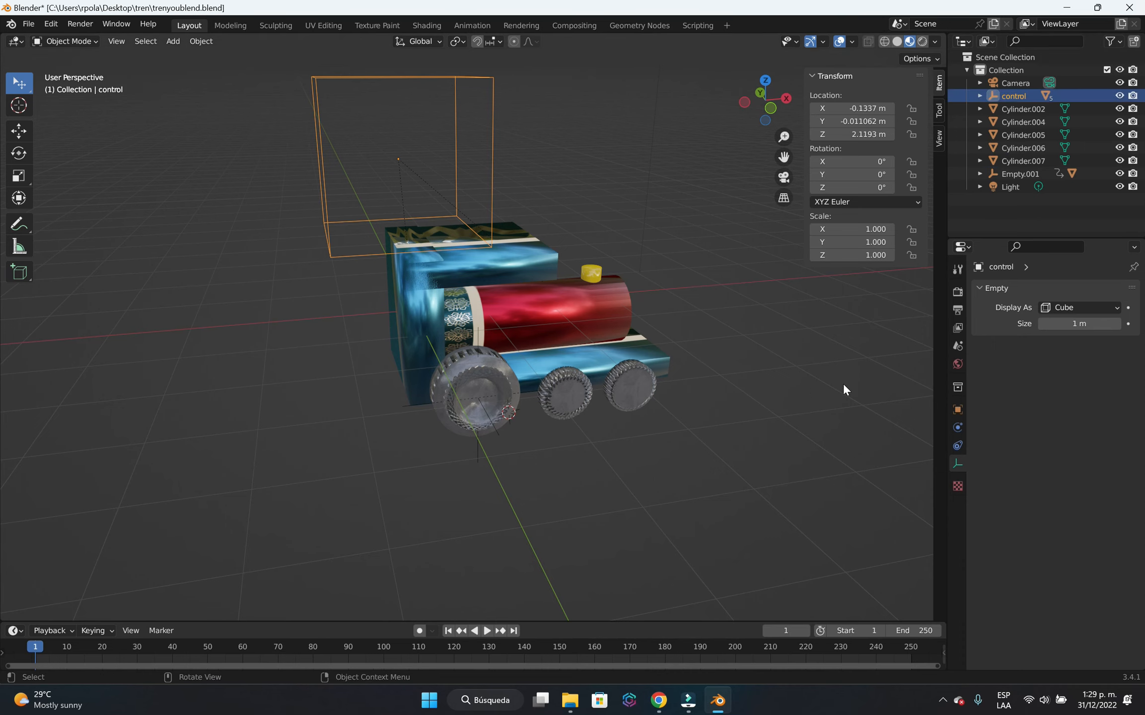
# Set the control empty as the variable's object in the Y rotation driver of the large rear wheel's Plain Axes empty.
pyautogui.click(479, 458)
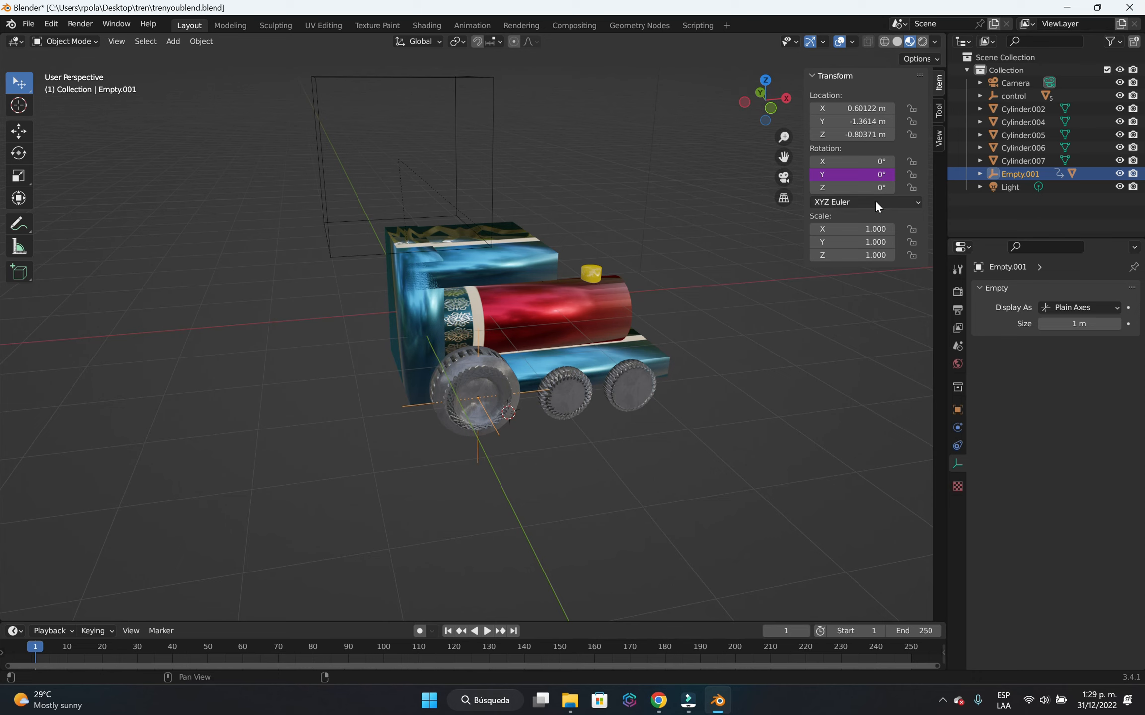
pyautogui.rightClick(826, 179)
pyautogui.click(802, 178)
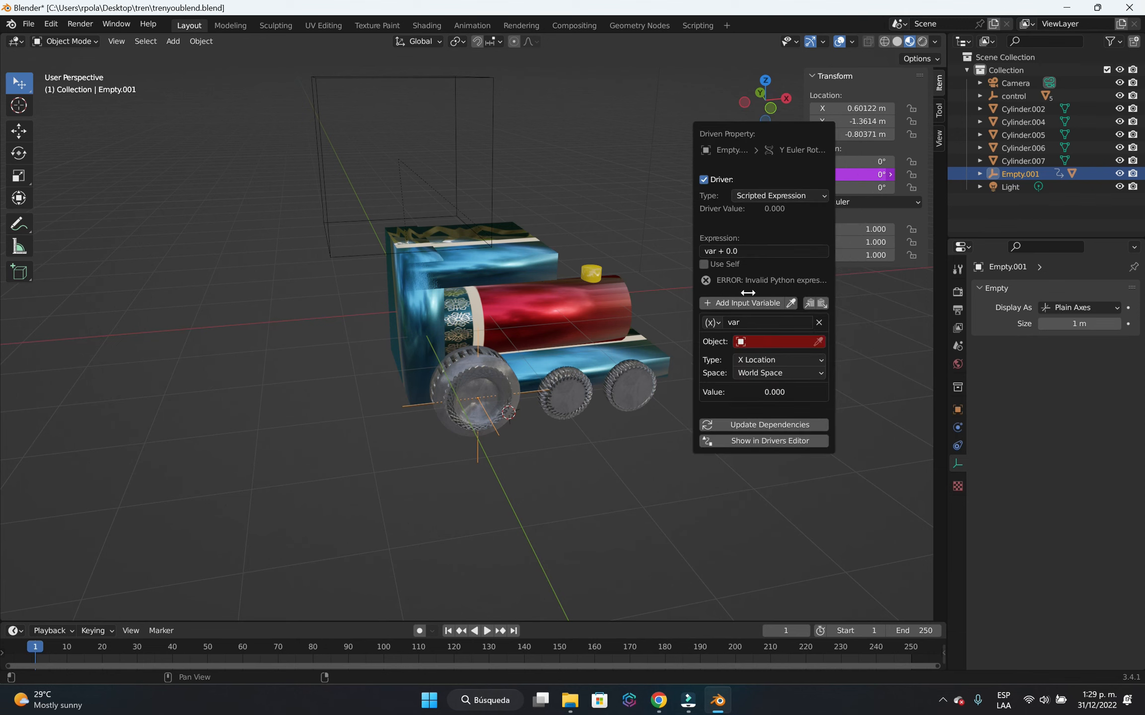
pyautogui.click(794, 342)
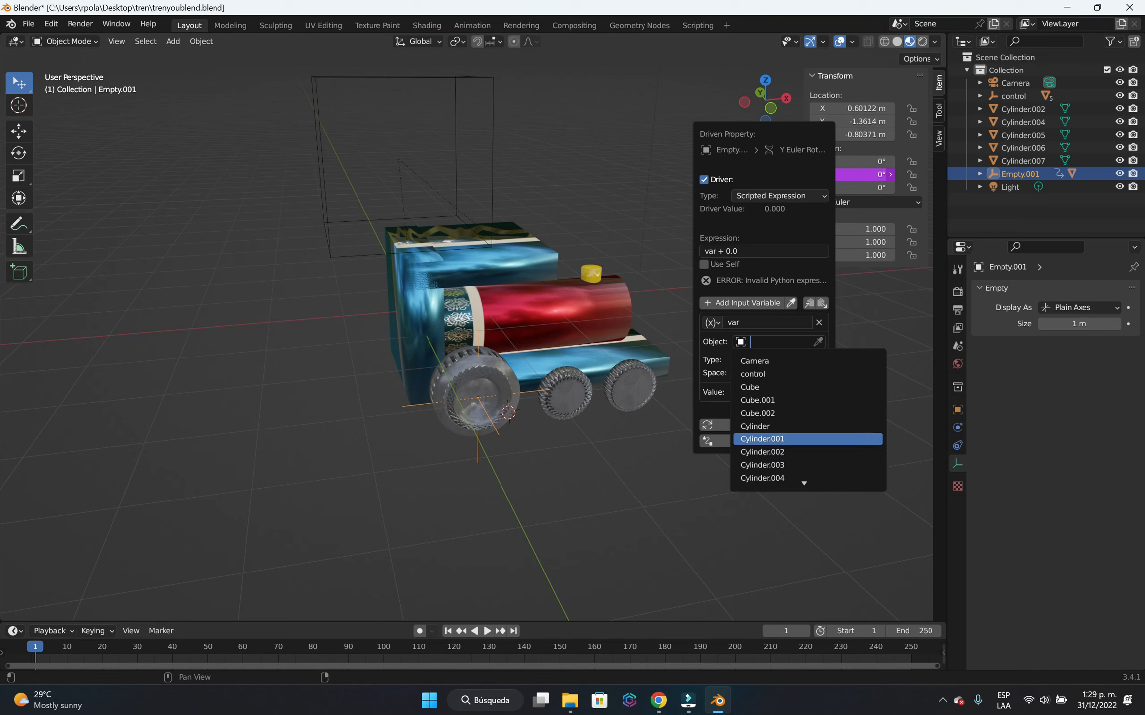
pyautogui.click(776, 373)
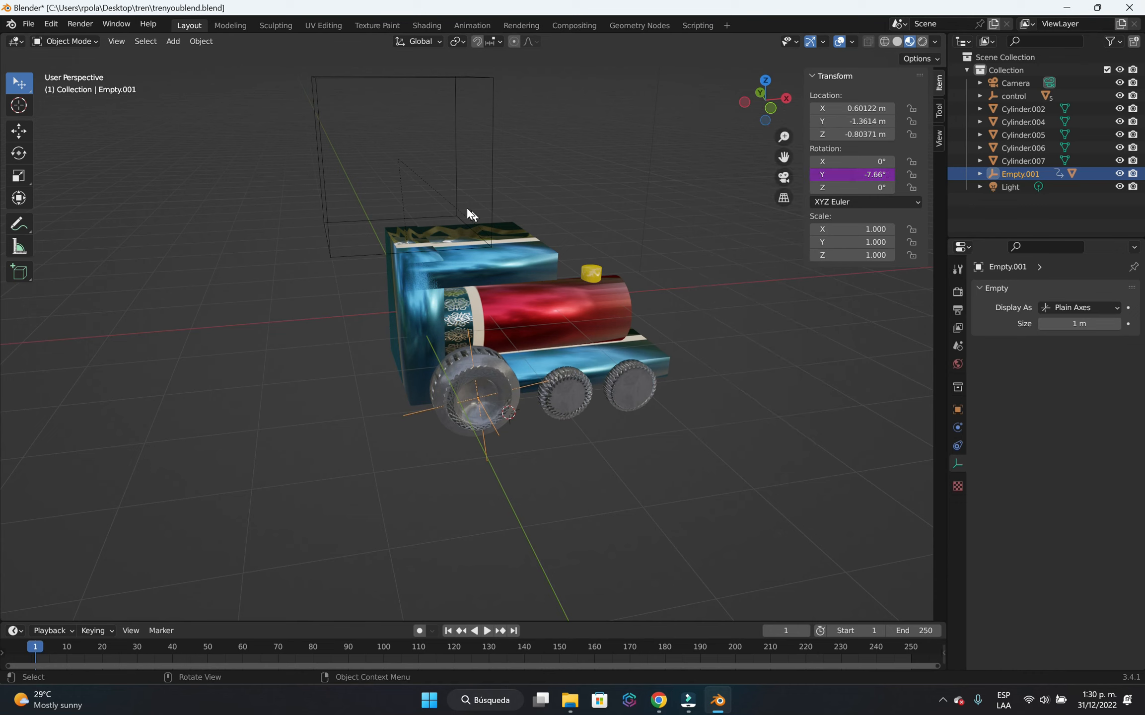
# Review the driver settings on the wheel empty's Y rotation, then close them and deselect the empty.
pyautogui.rightClick(810, 174)
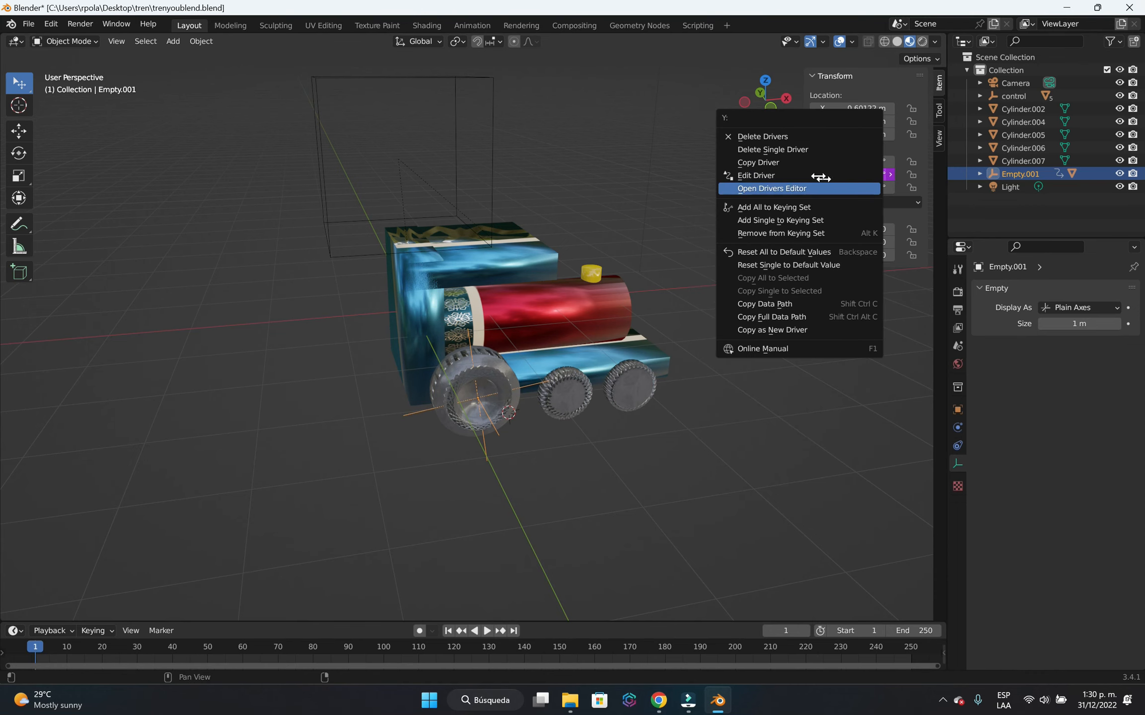
pyautogui.click(809, 170)
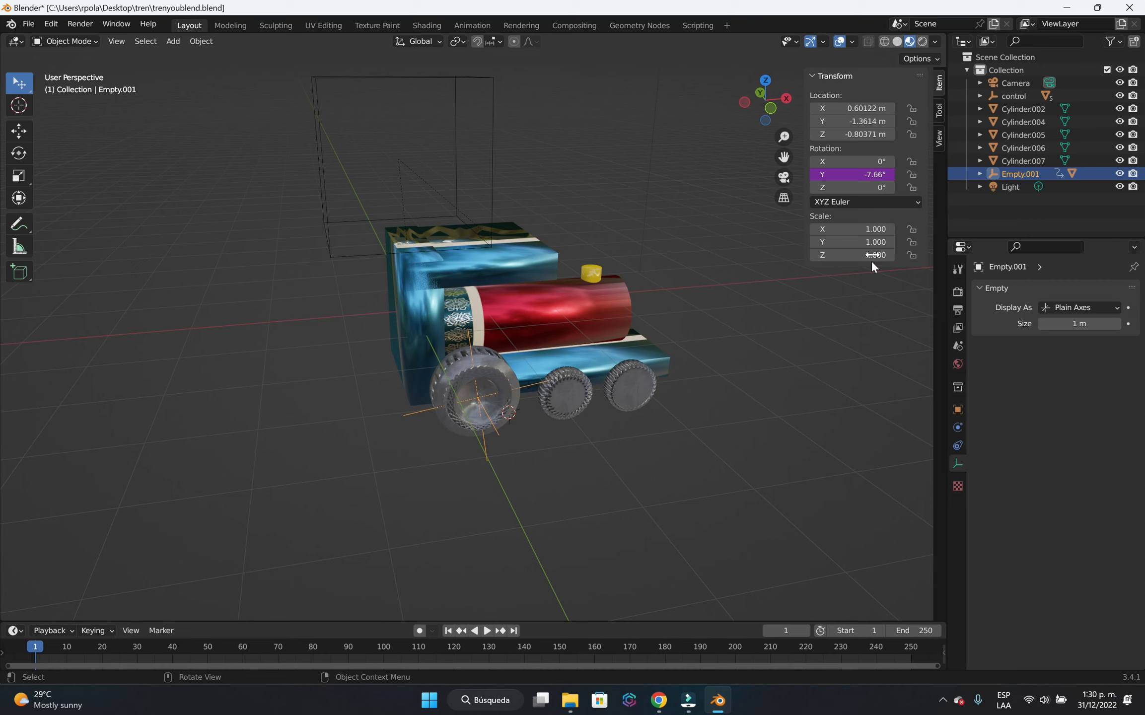
pyautogui.rightClick(851, 174)
pyautogui.click(854, 174)
pyautogui.rightClick(830, 171)
pyautogui.click(831, 171)
pyautogui.click(760, 382)
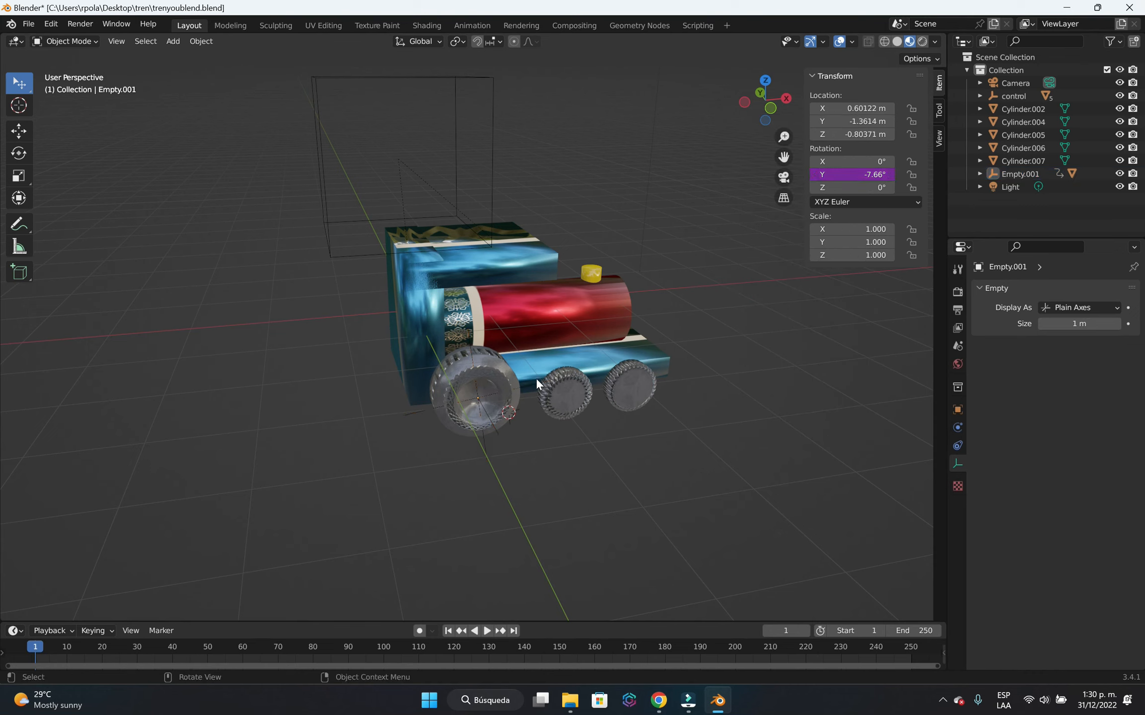
# Test the wheel driver by moving the control empty along global X, and cancel the move.
pyautogui.click(490, 190)
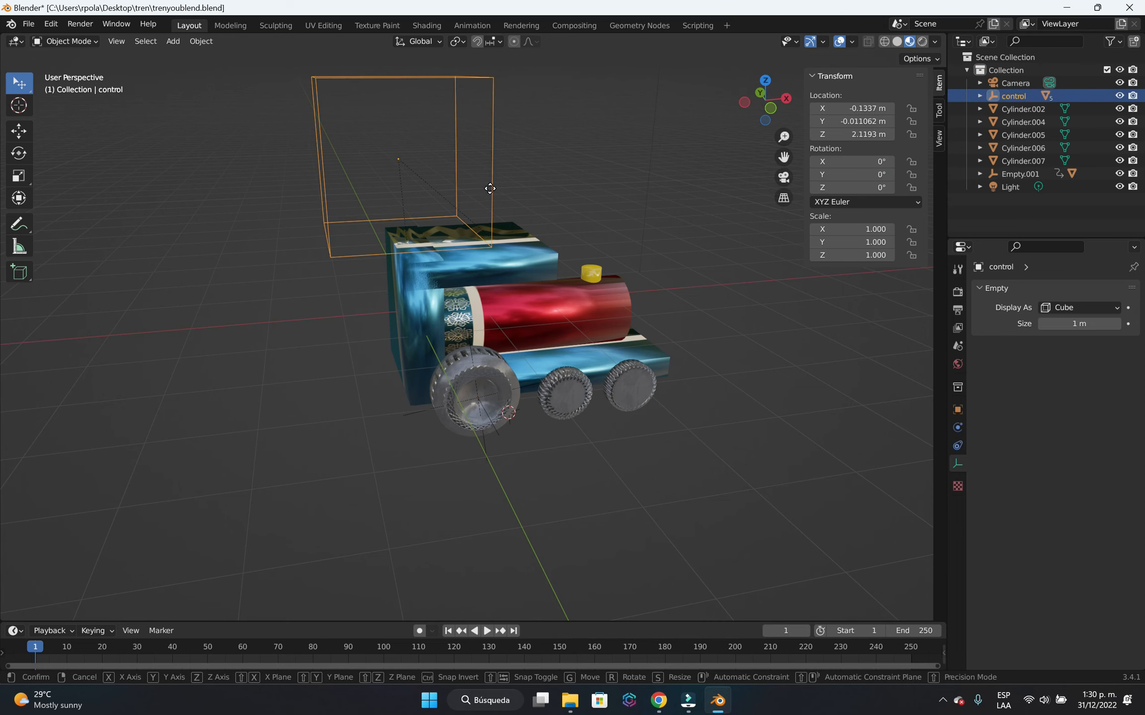
pyautogui.press('g')
pyautogui.press('x')
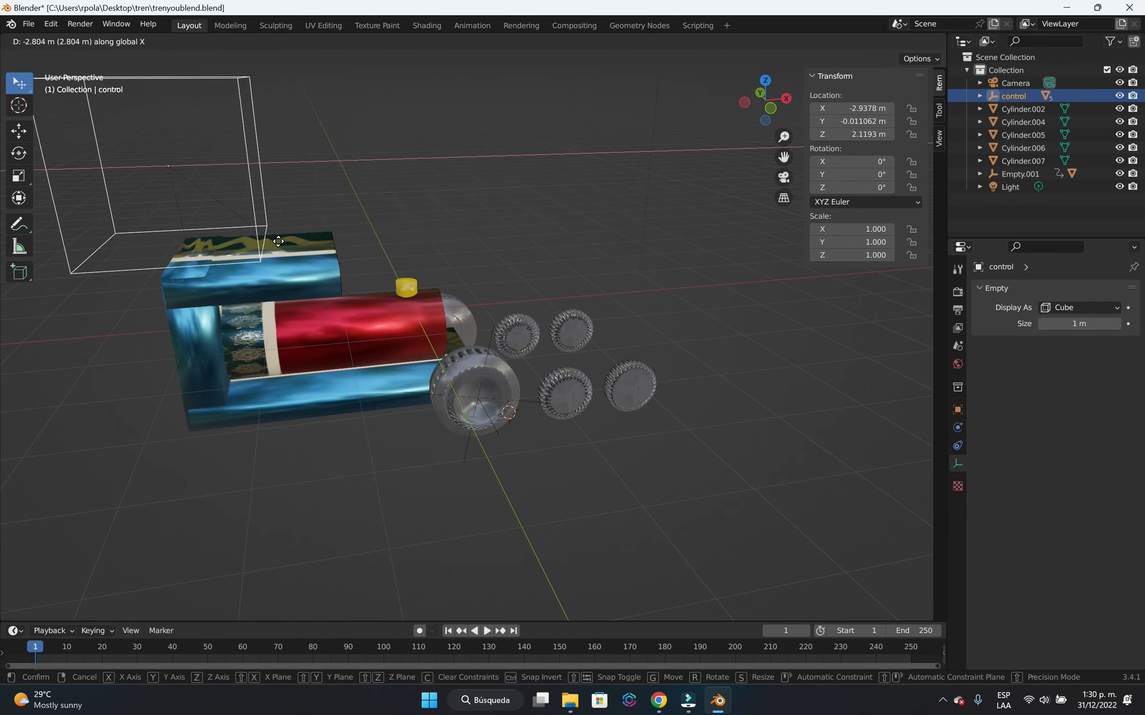
pyautogui.click(465, 188)
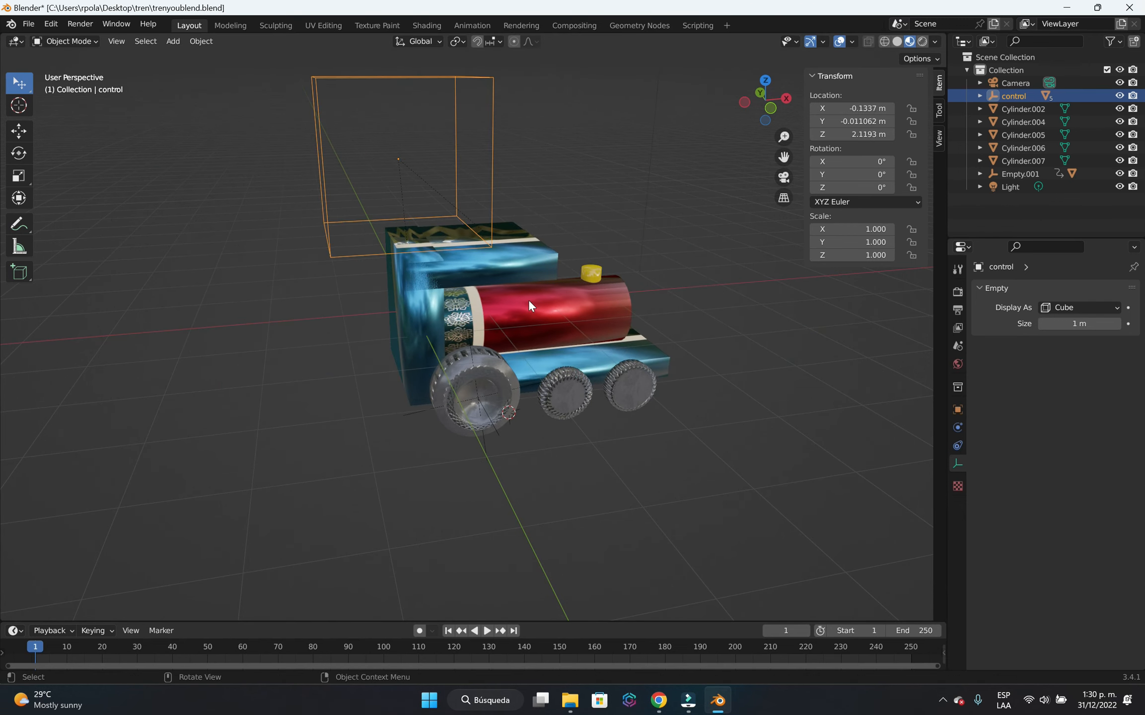
# Parent the large rear wheel's Plain Axes empty to the control empty with Object (Keep Transform).
pyautogui.scroll(1, 516, 444)
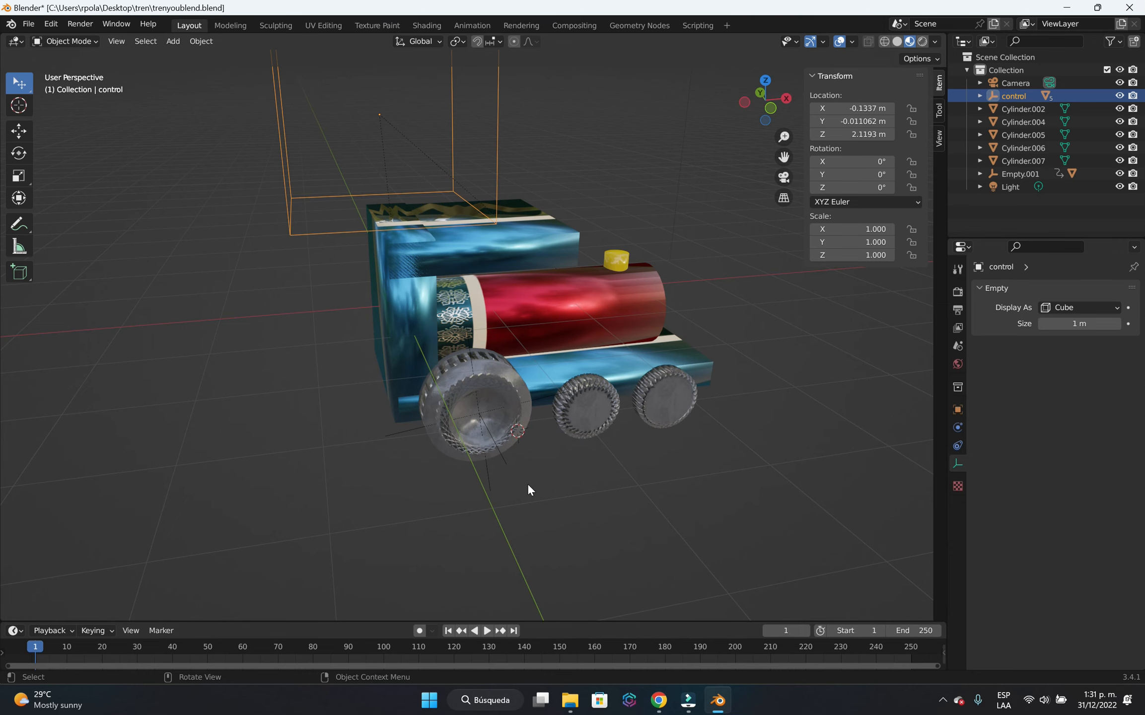
pyautogui.scroll(1, 528, 489)
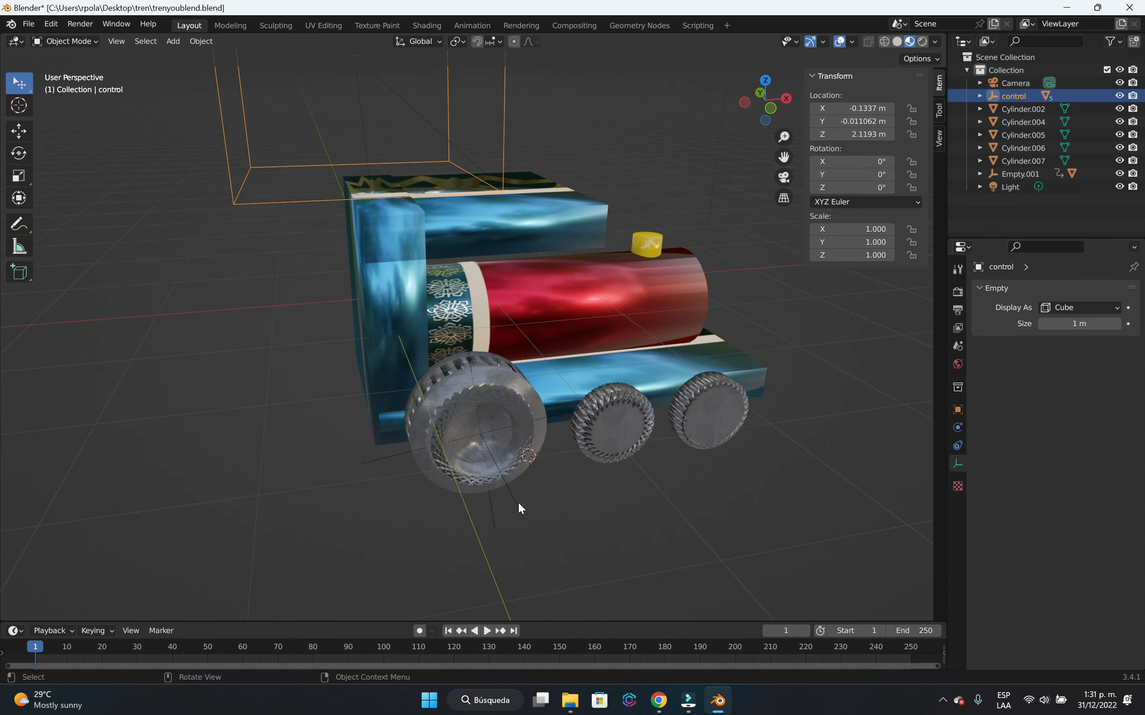
pyautogui.scroll(-2, 303, 325)
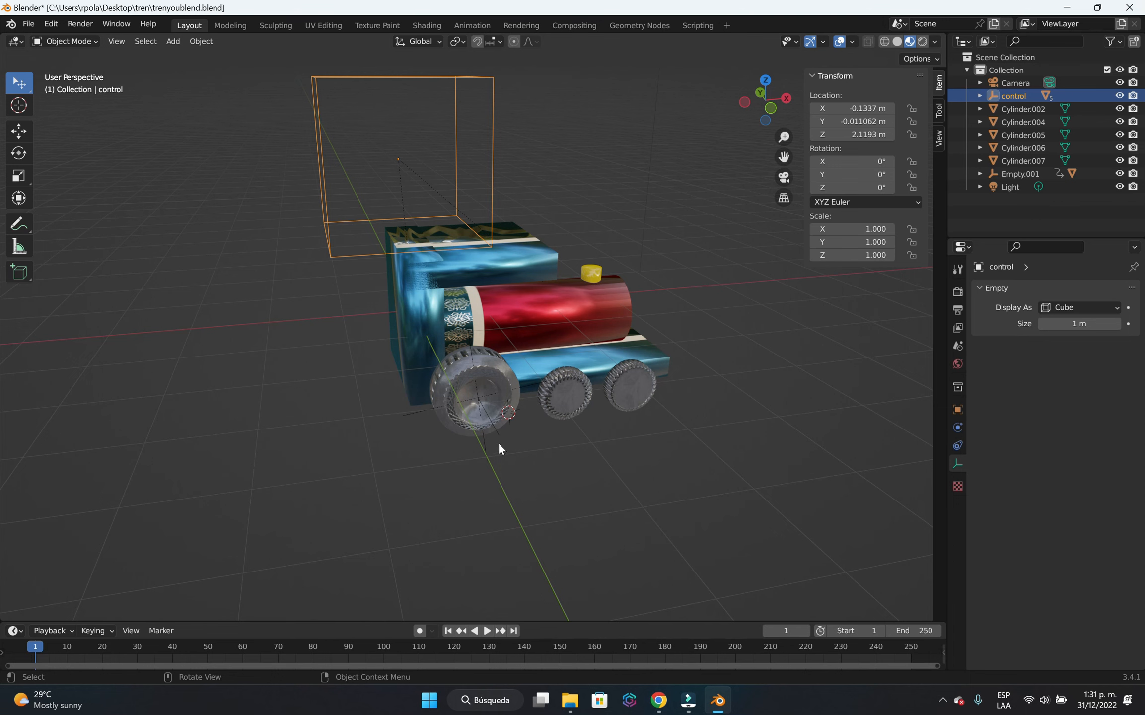
pyautogui.scroll(1, 497, 447)
pyautogui.click(489, 477)
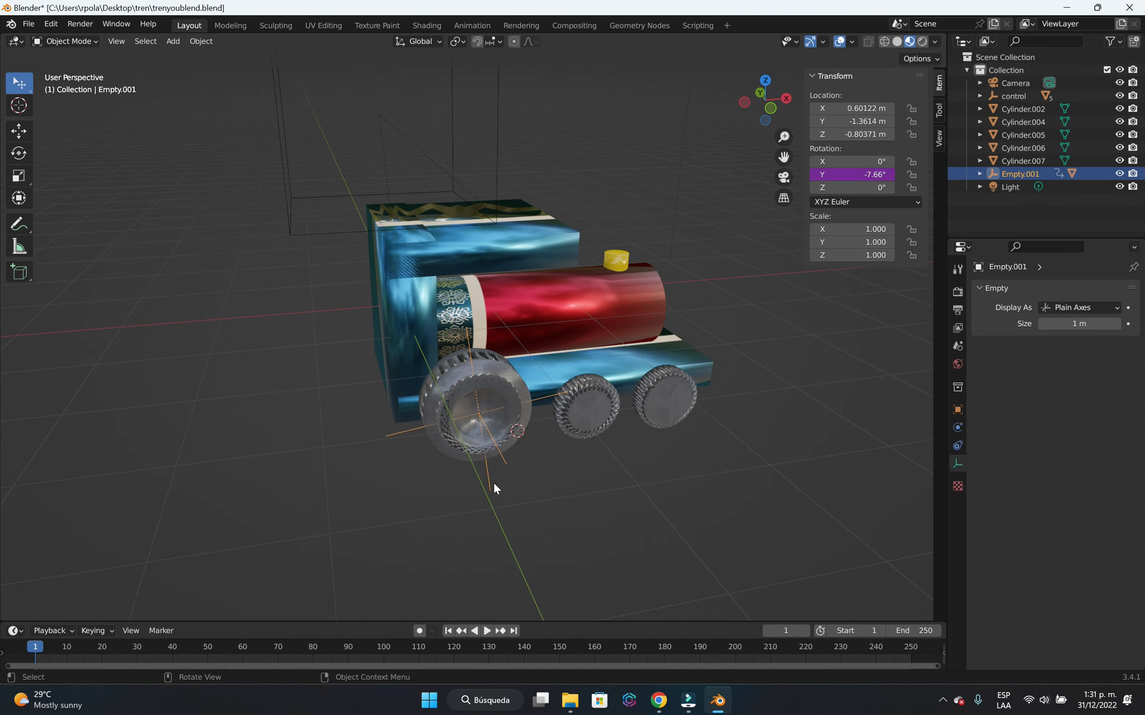
pyautogui.keyDown('shift'); pyautogui.click(319, 231); pyautogui.keyUp('shift')
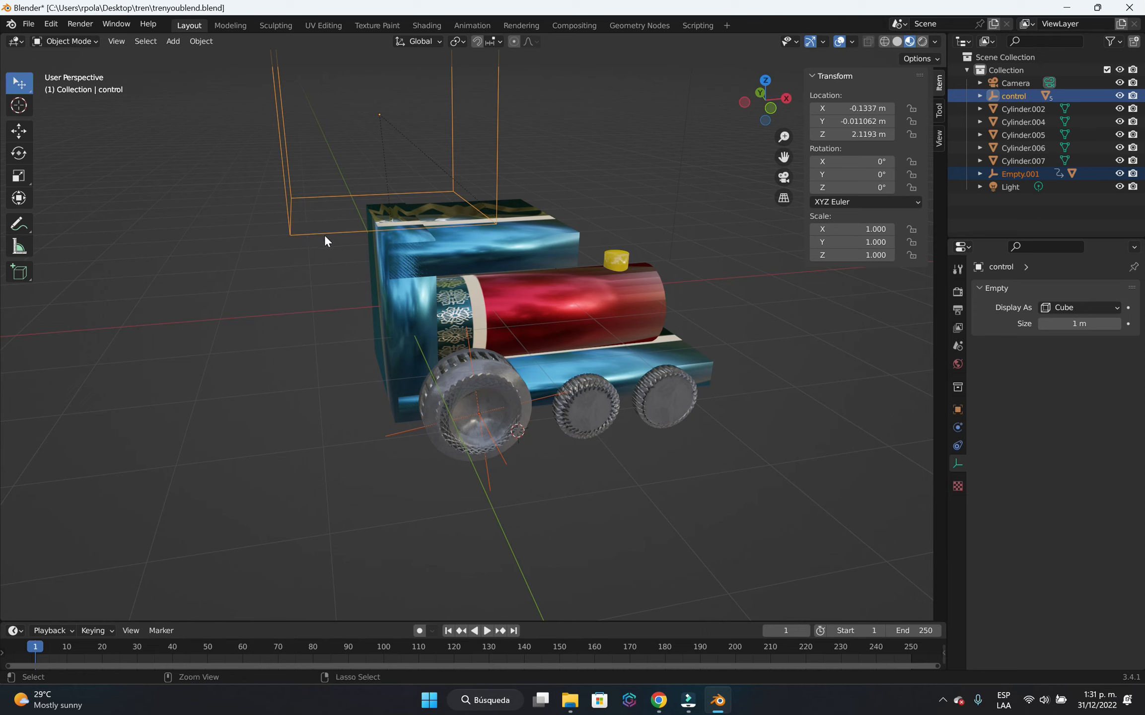
pyautogui.hotkey('ctrl', 'p')
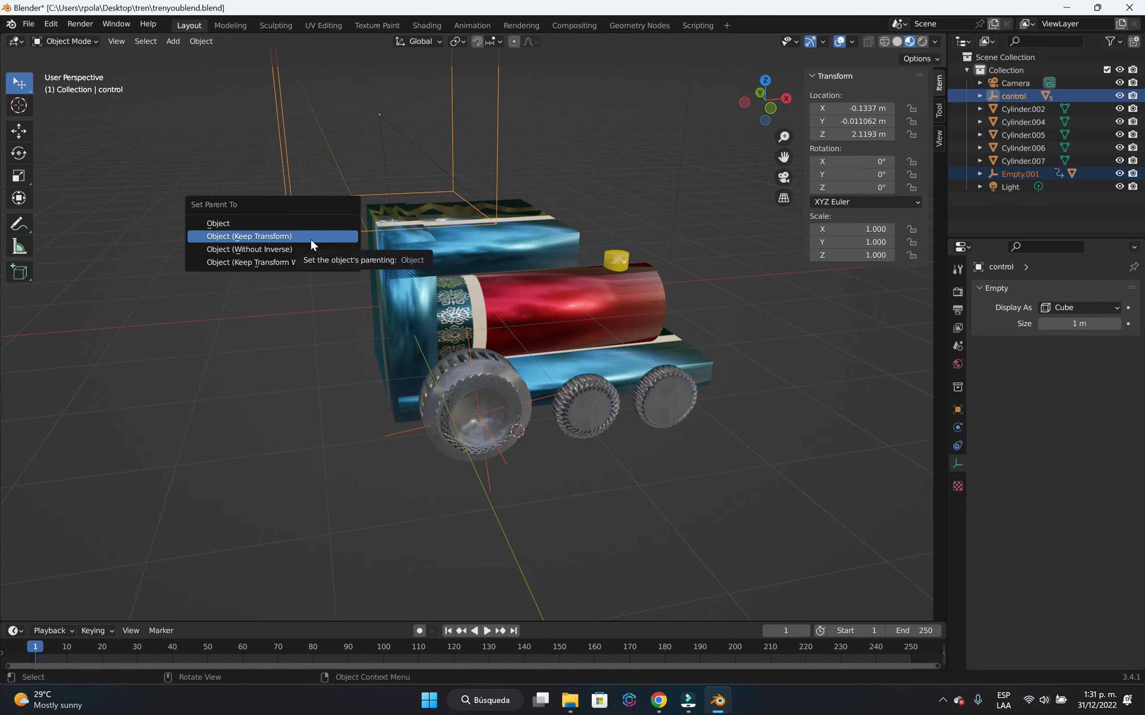
pyautogui.click(311, 238)
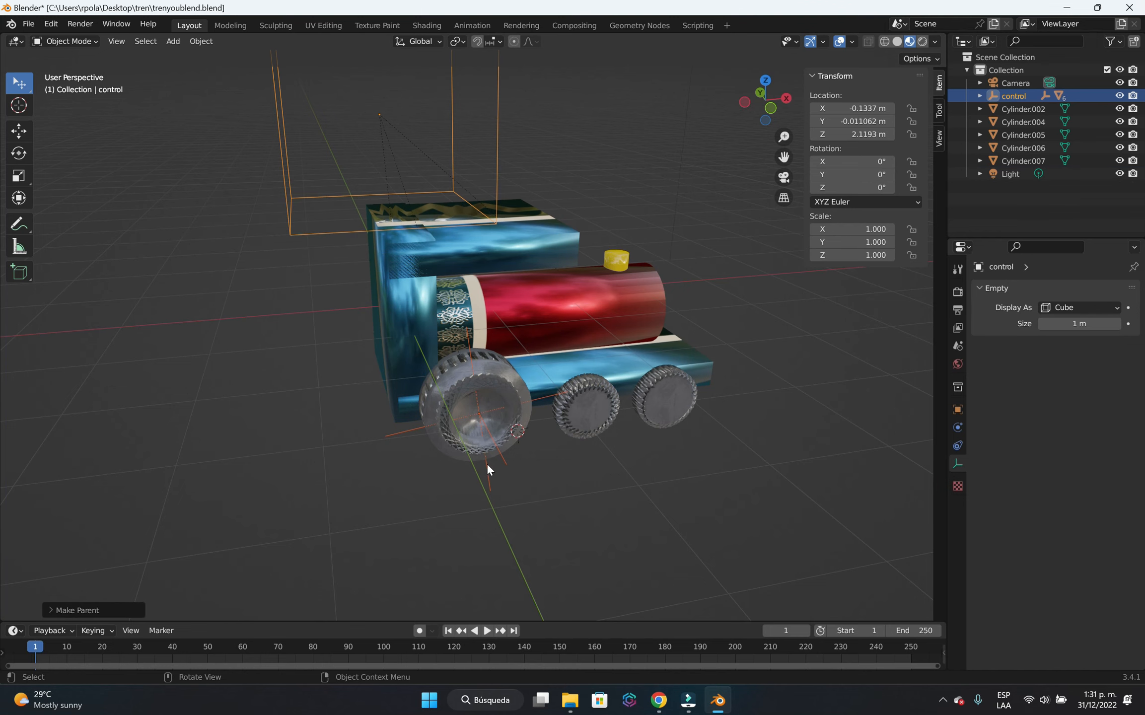
# Test the new parenting by moving the control empty back and forth along global X, and cancel the move.
pyautogui.scroll(-3, 533, 449)
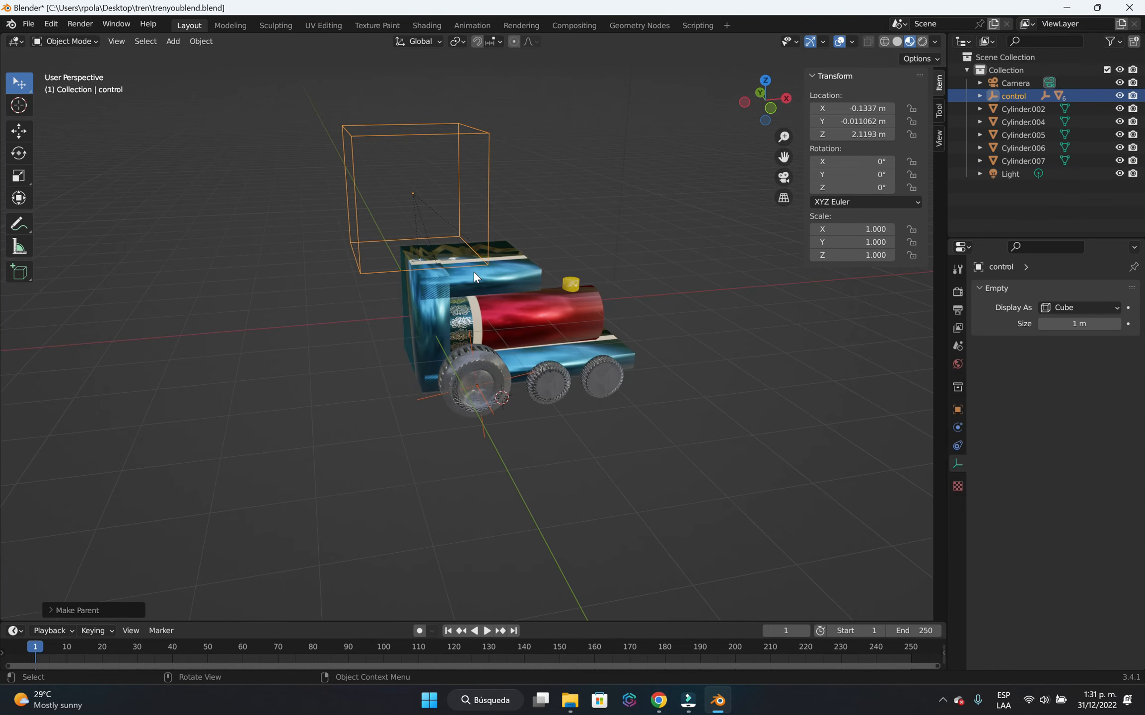
pyautogui.click(654, 148)
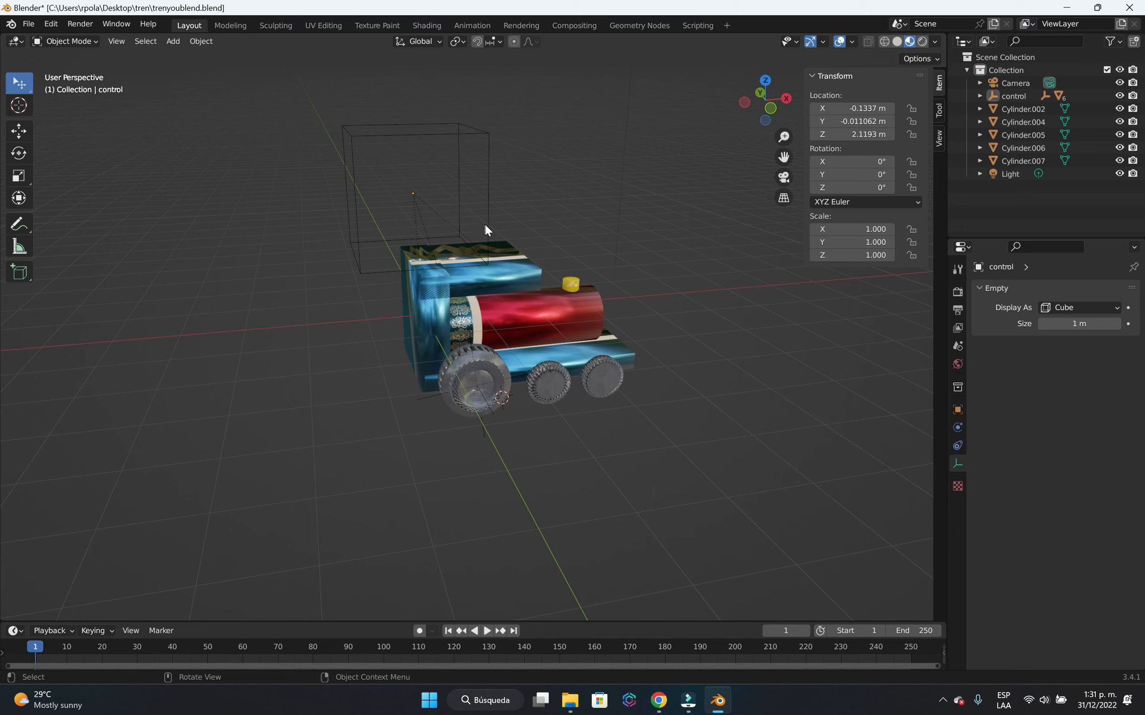
pyautogui.click(484, 225)
pyautogui.press('g')
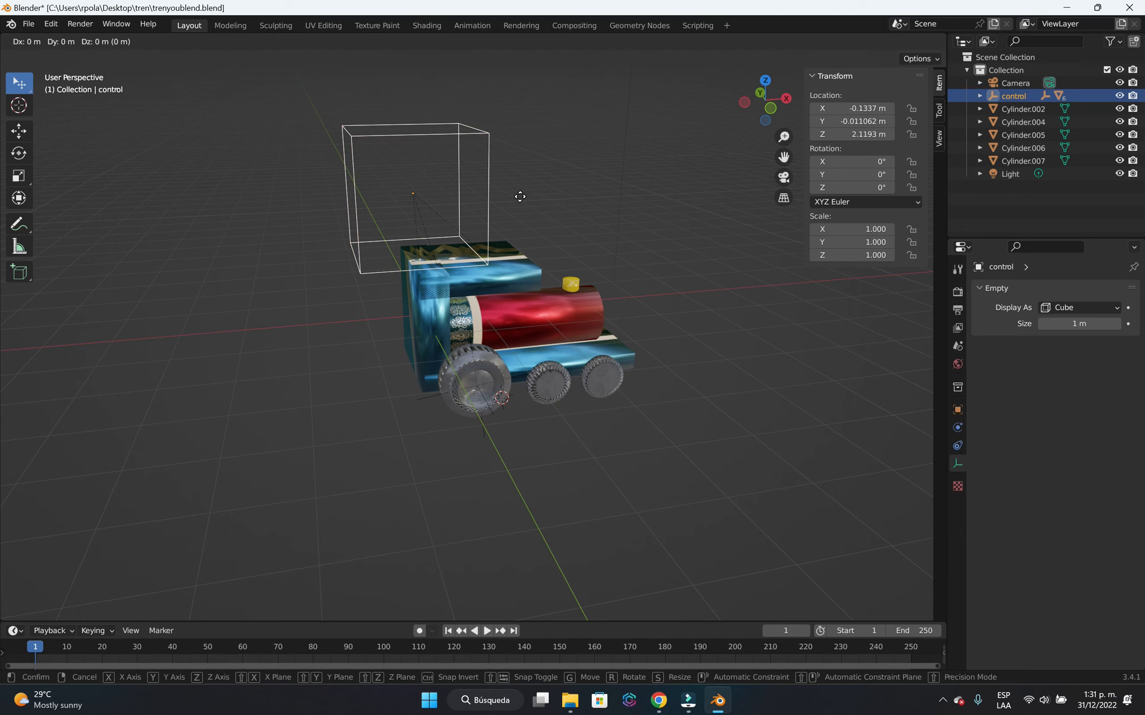
pyautogui.press('x')
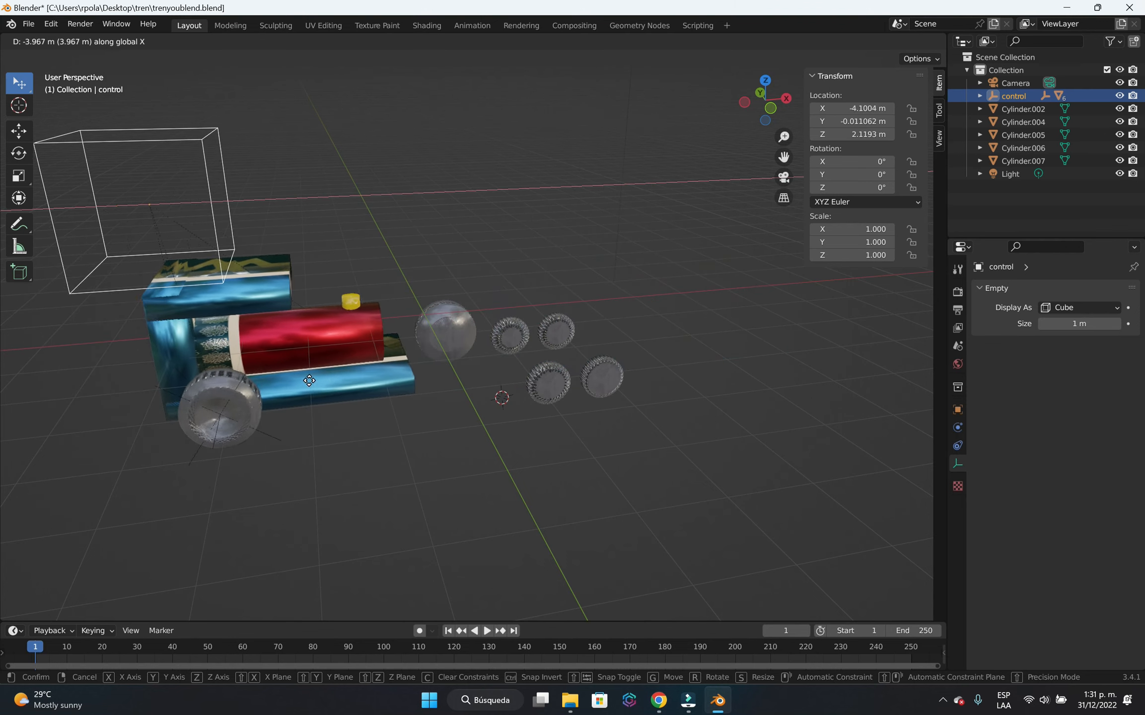
pyautogui.rightClick(518, 490)
# Select the large rear wheel's empty and examine the locomotive's wheels from both sides and from underneath.
pyautogui.moveTo(734, 463); pyautogui.dragTo(568, 477, button='middle')
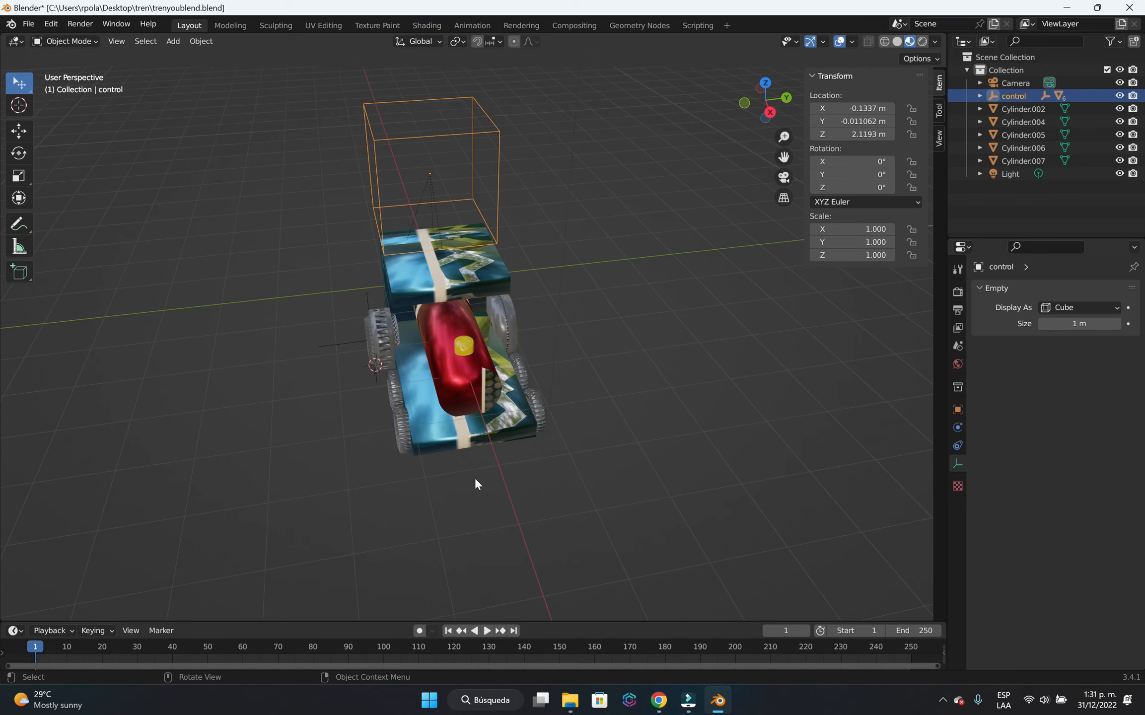
pyautogui.moveTo(473, 478); pyautogui.dragTo(589, 487, button='middle')
pyautogui.scroll(2, 578, 498)
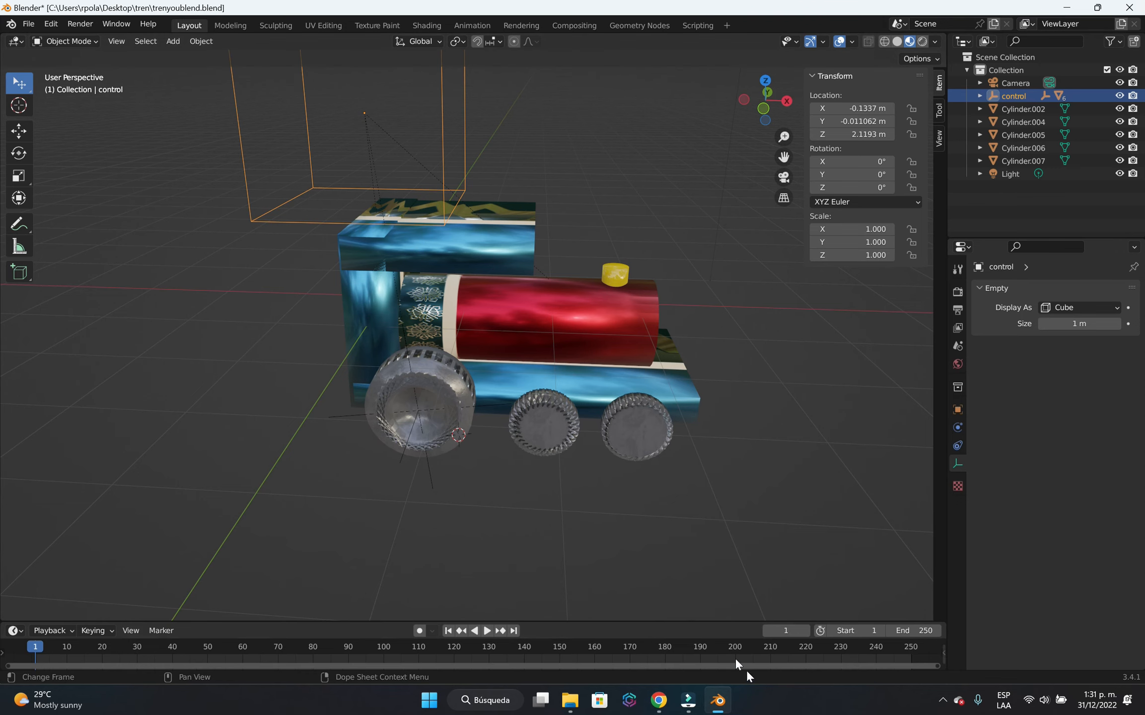
pyautogui.moveTo(710, 397); pyautogui.dragTo(651, 449, button='middle')
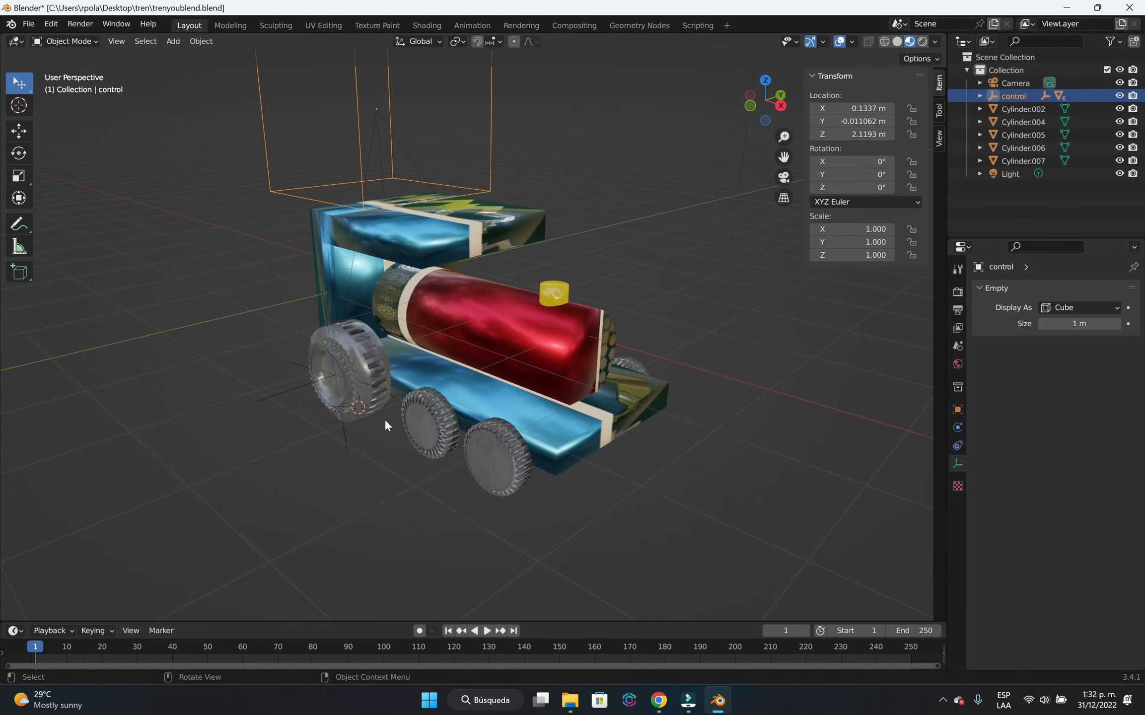
pyautogui.scroll(1, 384, 419)
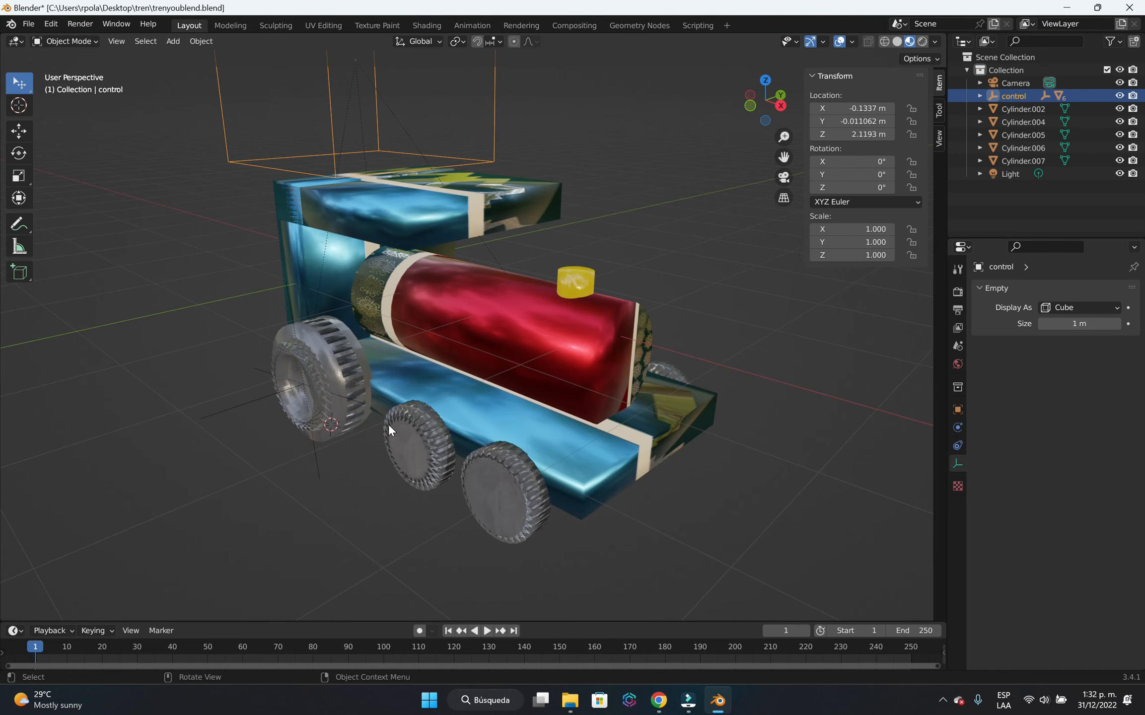
pyautogui.click(319, 468)
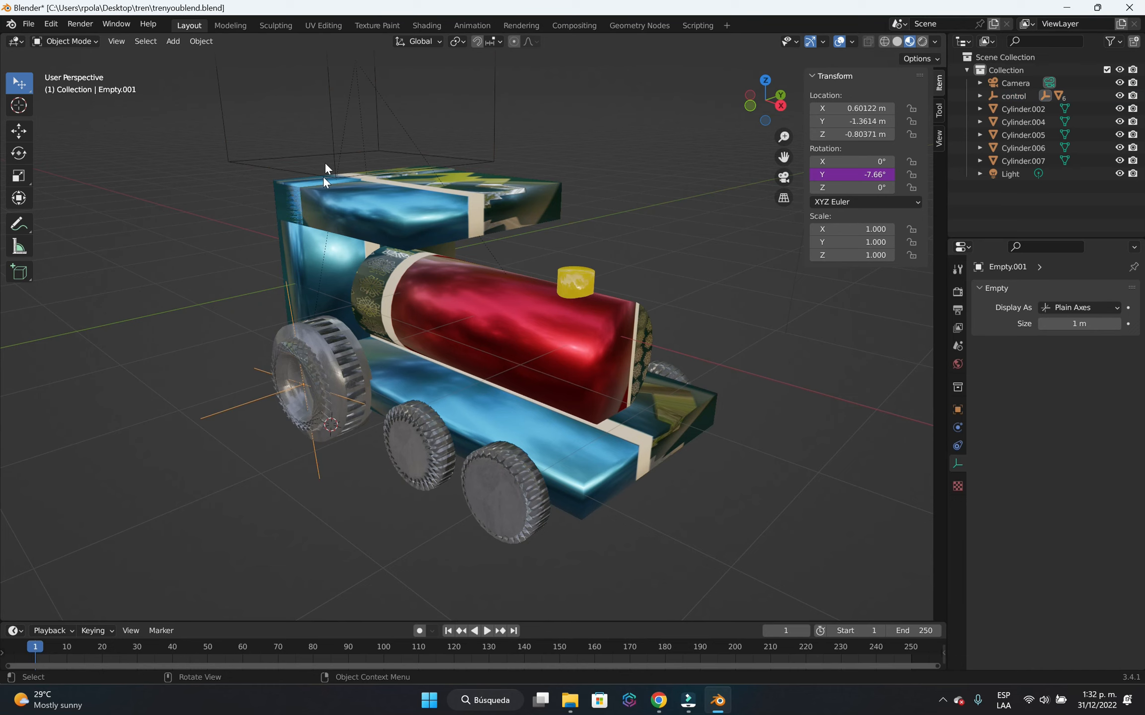
pyautogui.moveTo(613, 507); pyautogui.dragTo(435, 314, button='middle')
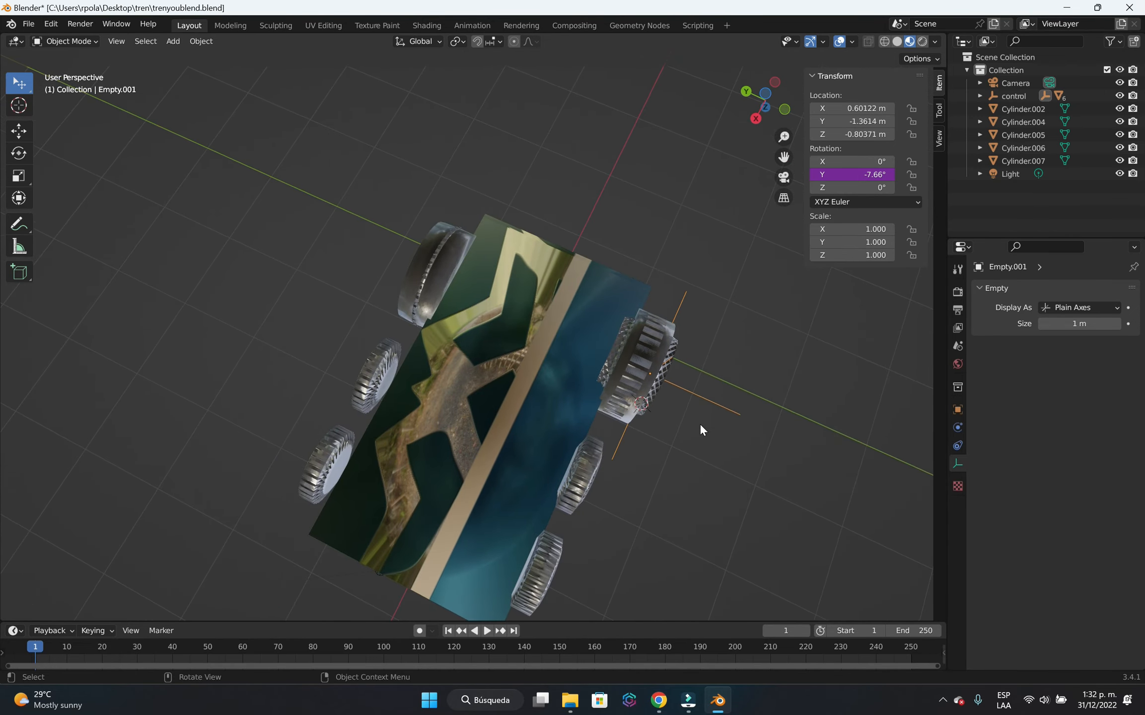
pyautogui.moveTo(699, 423); pyautogui.dragTo(477, 489, button='middle')
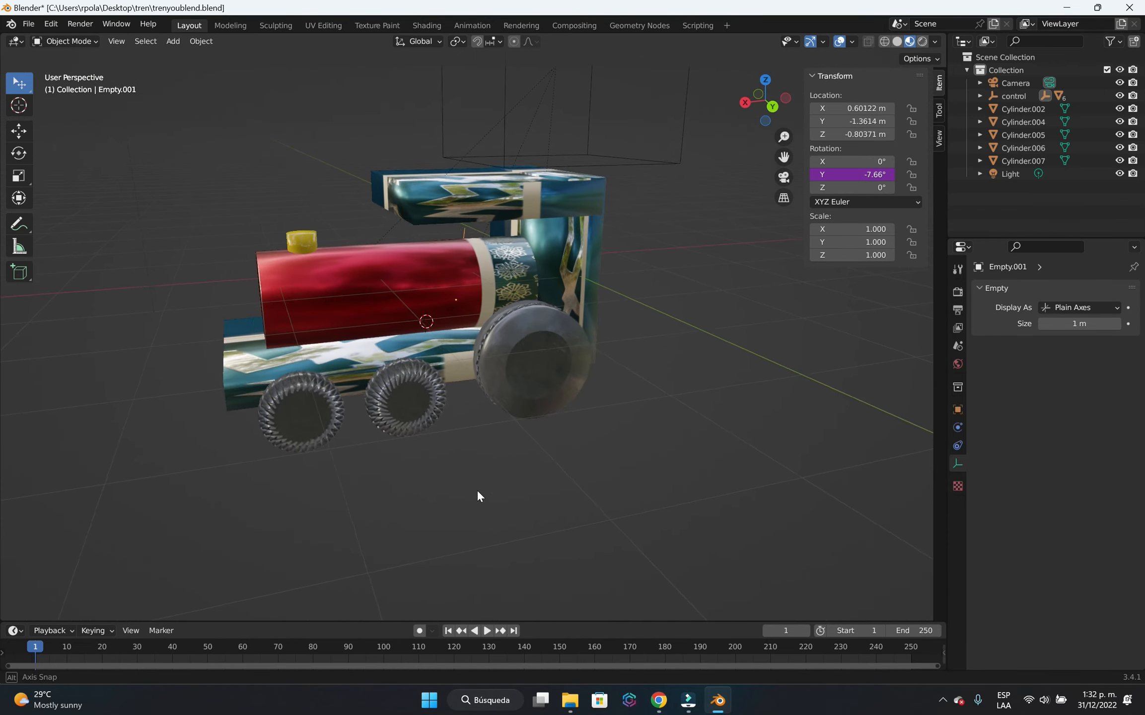
# Set the origin of the large rear wheel Cylinder.002 to its geometry with Origin to Geometry.
pyautogui.click(564, 377)
pyautogui.scroll(5, 557, 417)
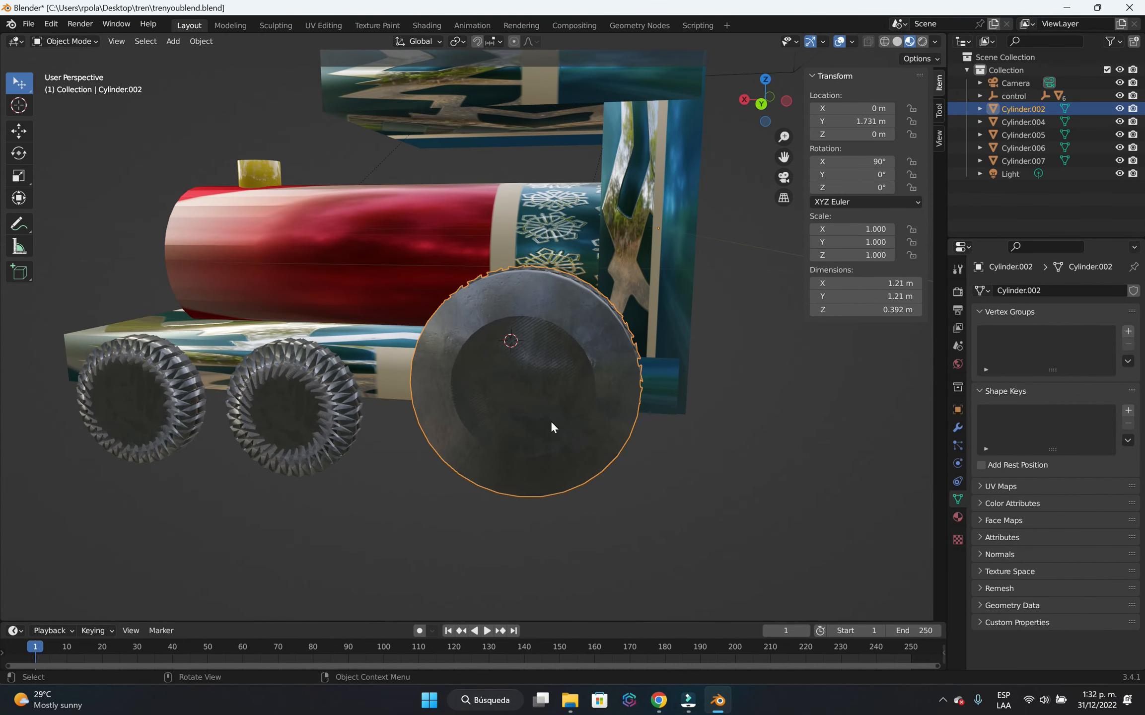
pyautogui.moveTo(551, 422)
pyautogui.mouseDown(button='middle')
pyautogui.moveTo(553, 440)
pyautogui.moveTo(564, 442)
pyautogui.mouseUp(button='middle')
pyautogui.scroll(2, 571, 446)
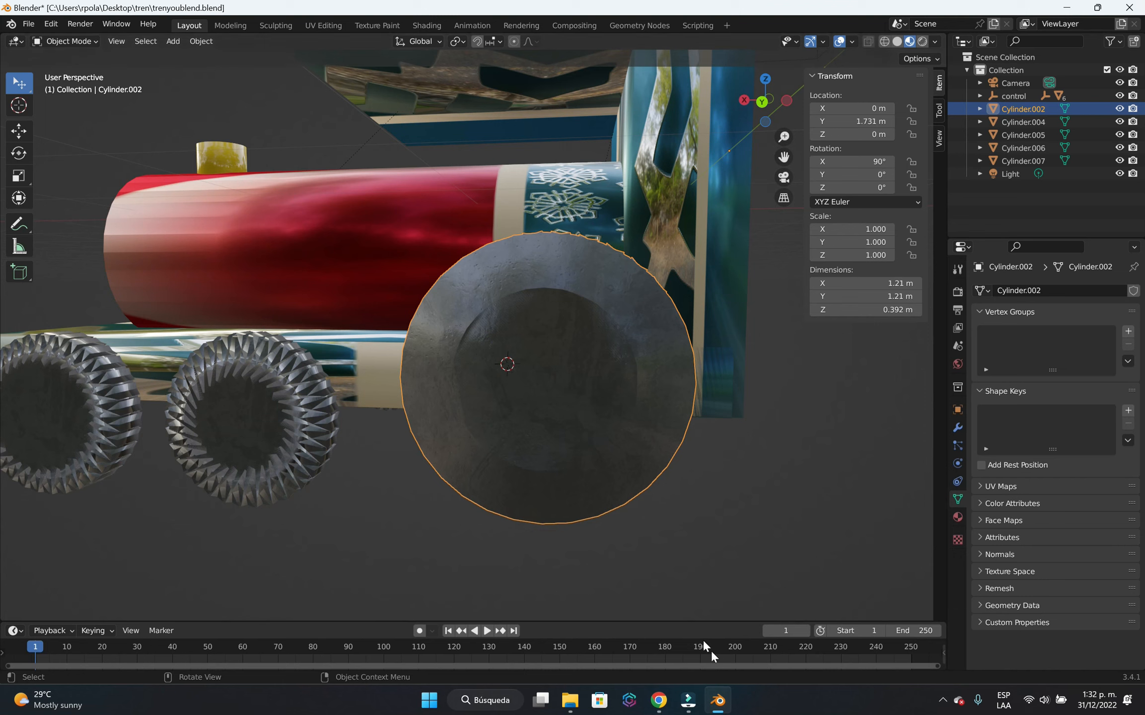
pyautogui.rightClick(560, 329)
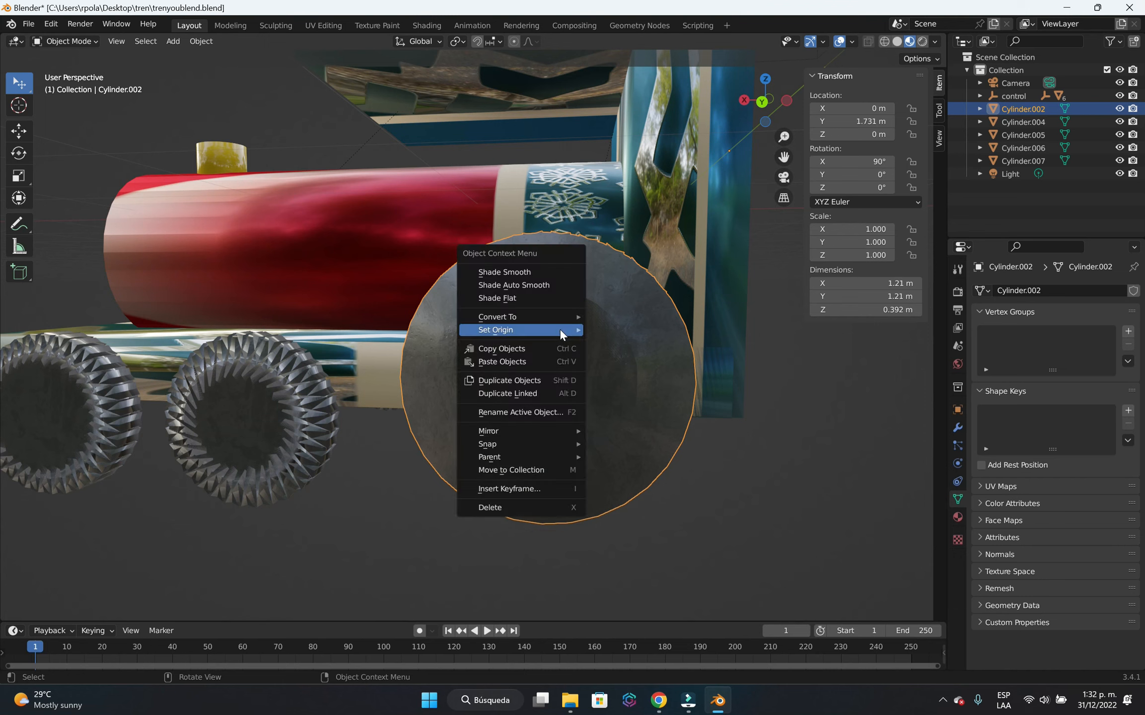
pyautogui.moveTo(560, 332)
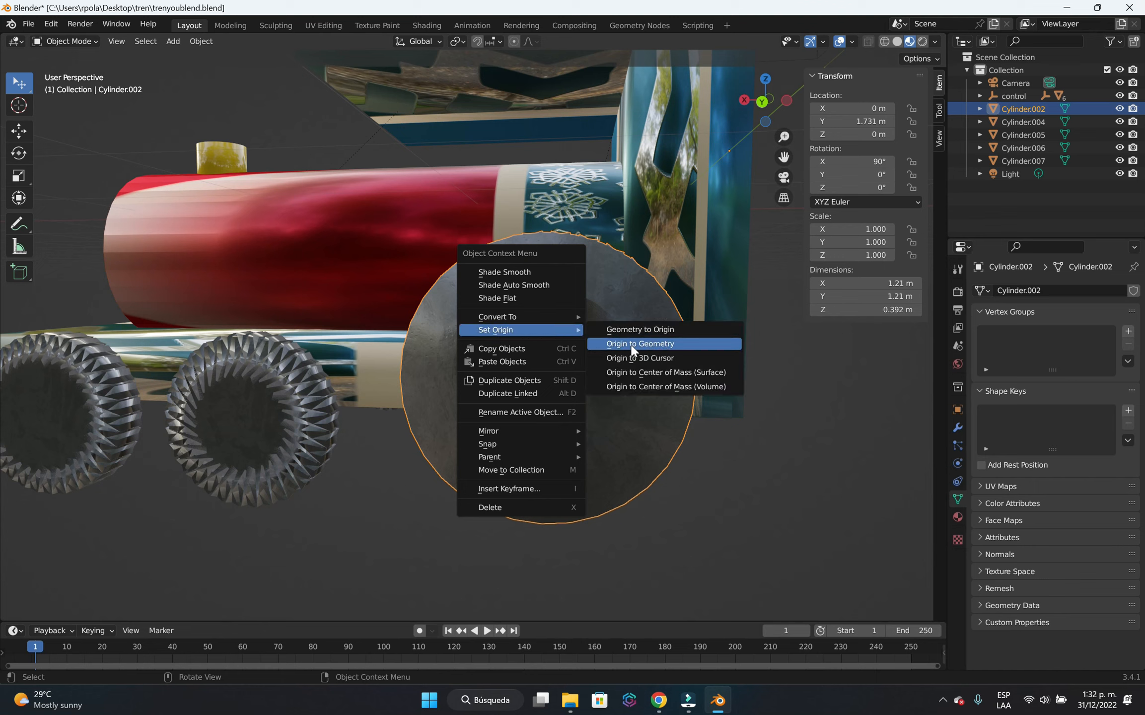
pyautogui.click(668, 342)
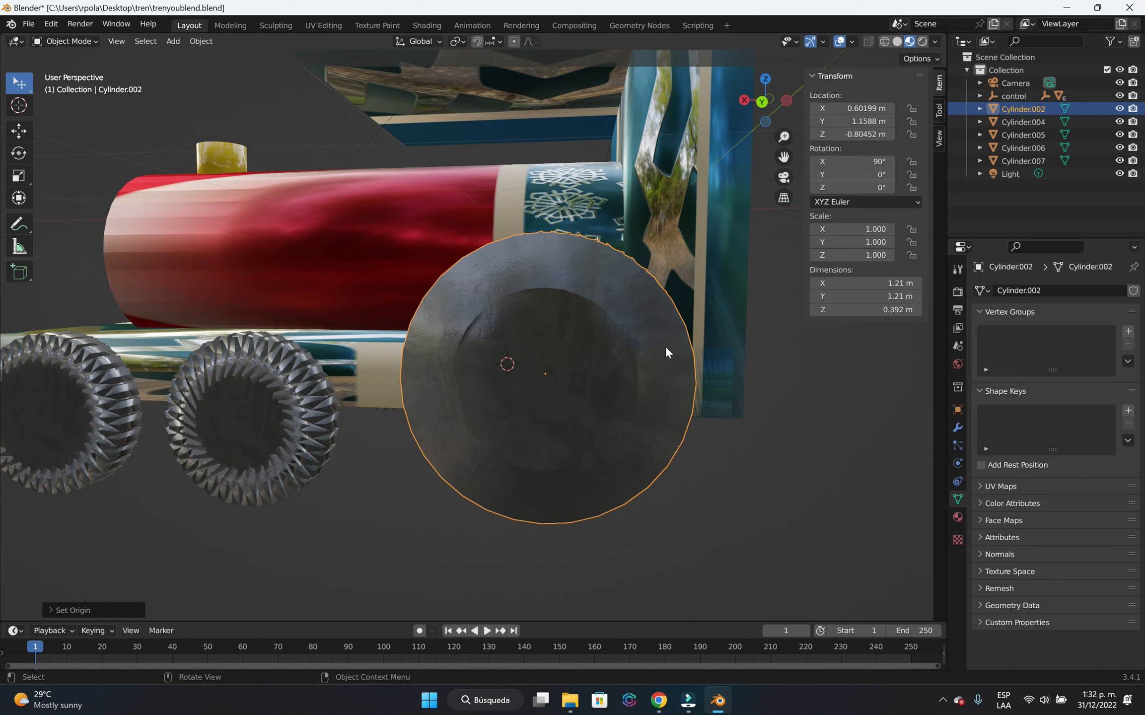
pyautogui.click(544, 373)
pyautogui.click(544, 372)
pyautogui.click(555, 434)
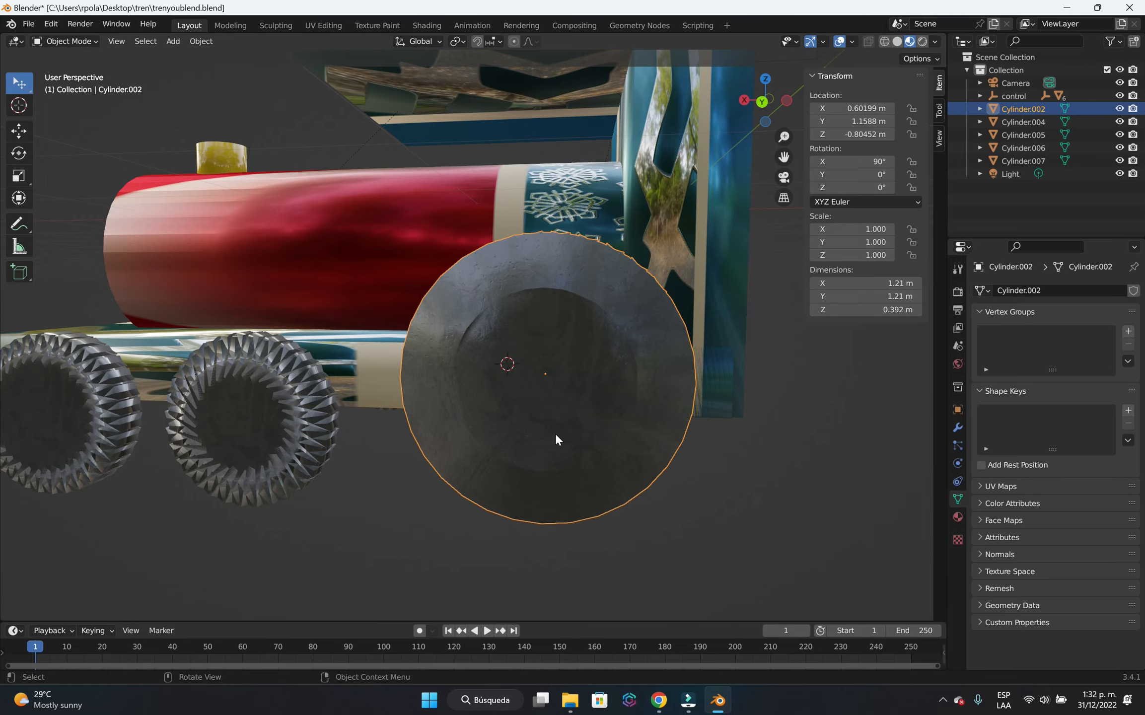
# Place the 3D cursor on the wheel's origin point using the Cursor tool, and switch to the front view.
pyautogui.scroll(4, 636, 439)
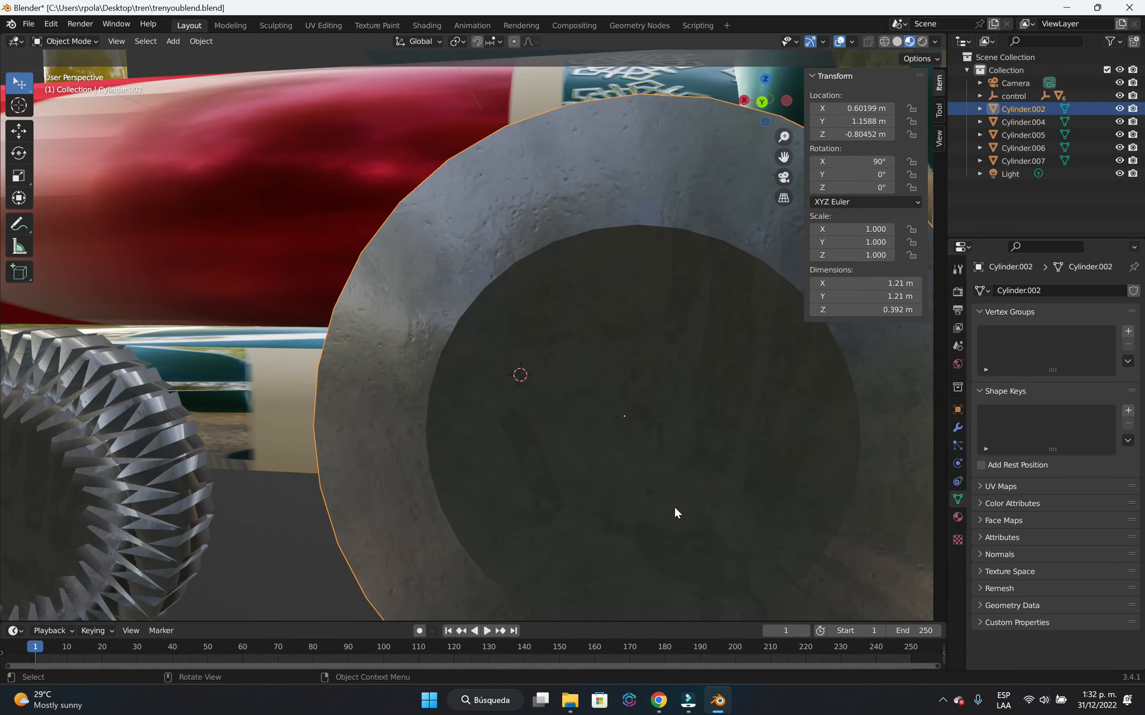
pyautogui.moveTo(674, 512); pyautogui.dragTo(664, 453, button='middle')
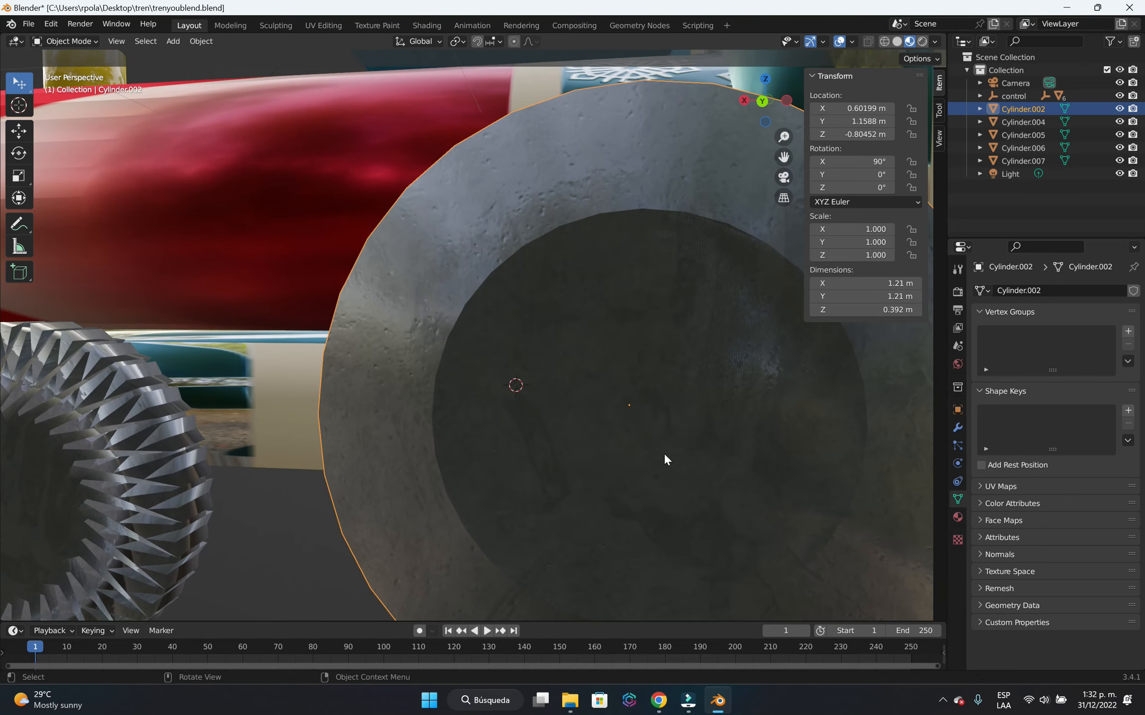
pyautogui.click(20, 105)
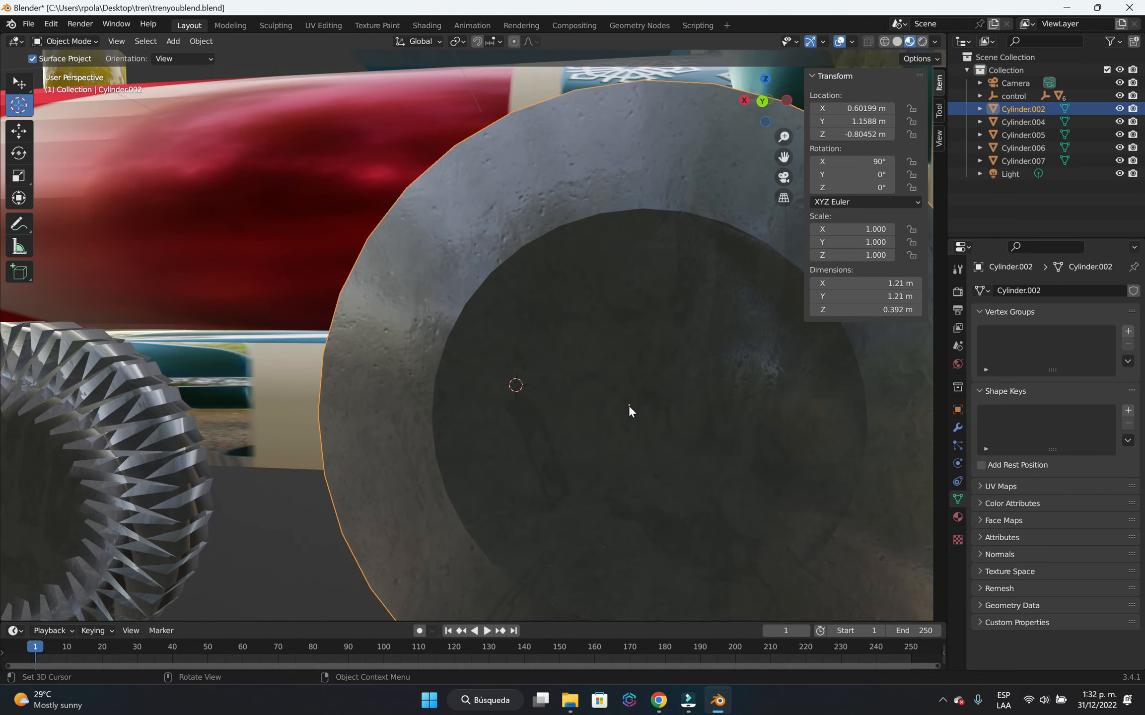
pyautogui.click(628, 404)
pyautogui.scroll(-6, 649, 453)
pyautogui.press('KP_1')
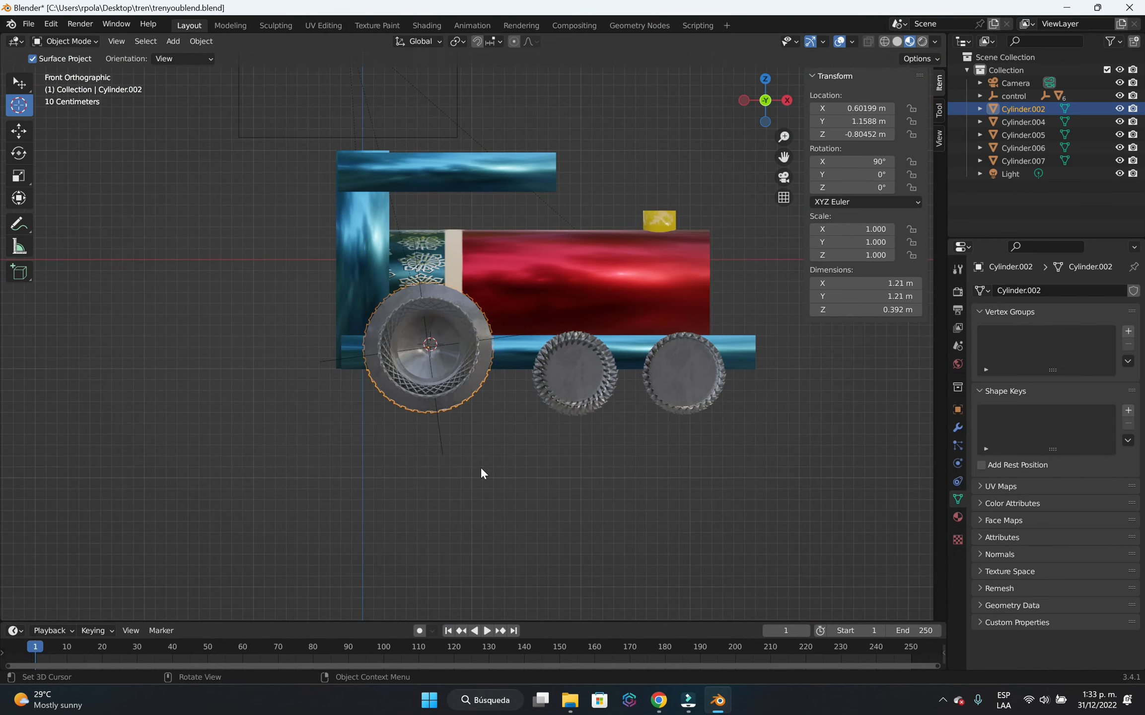
# Examine the 3D cursor and the selected rear wheel from behind and from the side, and return to the front view.
pyautogui.click(486, 472)
pyautogui.moveTo(488, 474); pyautogui.dragTo(566, 464, button='middle')
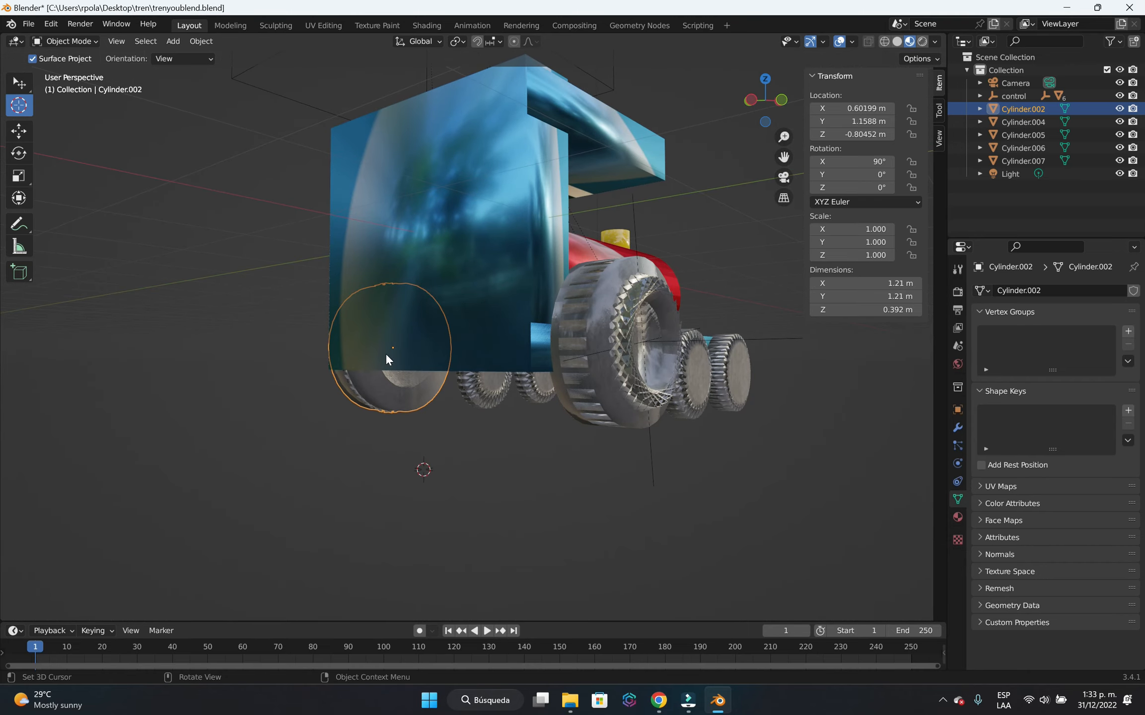
pyautogui.press('KP_1')
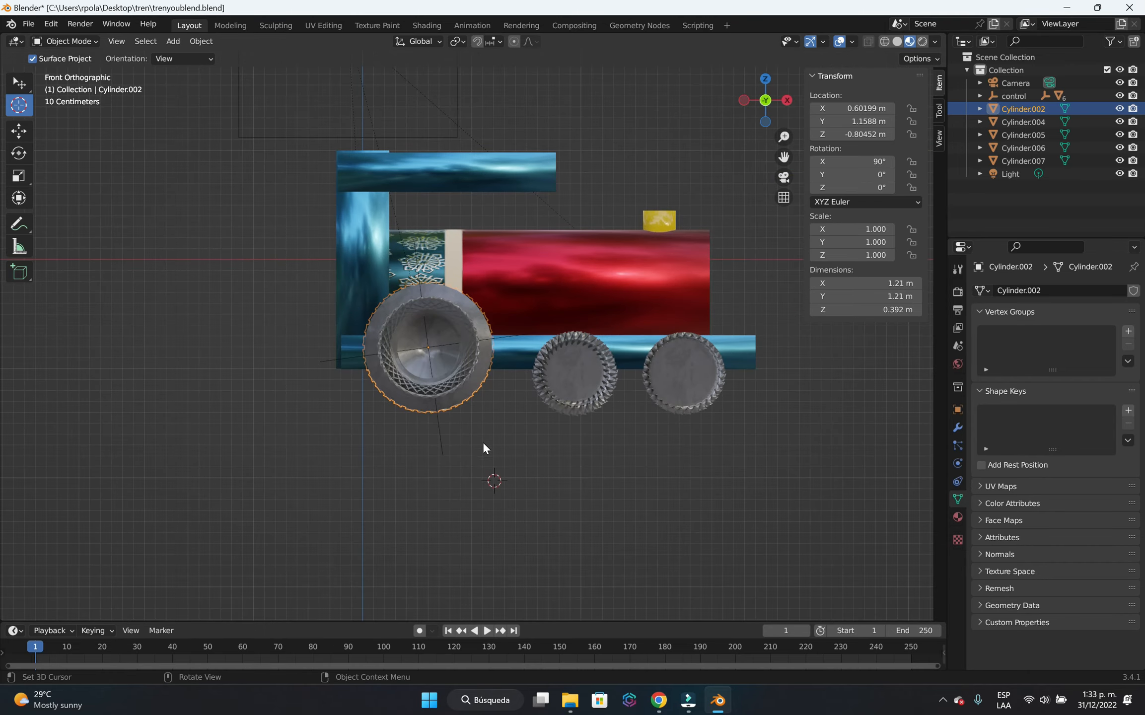
pyautogui.moveTo(483, 441); pyautogui.dragTo(503, 460, button='middle')
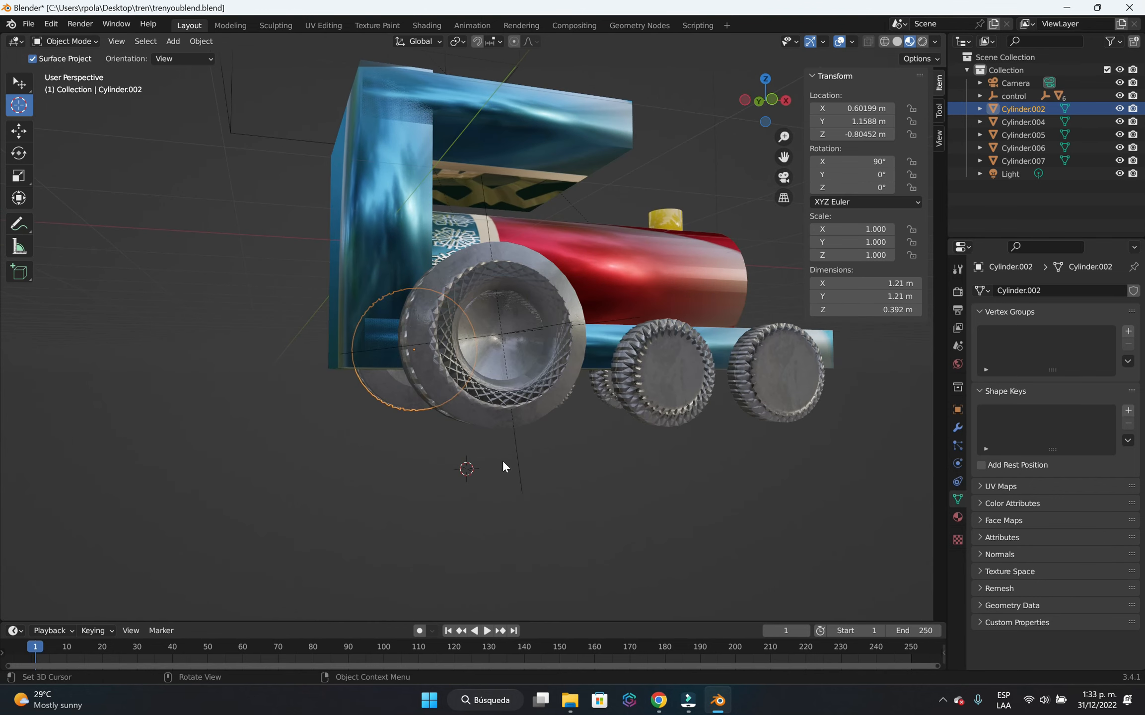
pyautogui.moveTo(583, 476); pyautogui.dragTo(640, 462, button='middle')
pyautogui.moveTo(500, 505); pyautogui.dragTo(563, 512, button='middle')
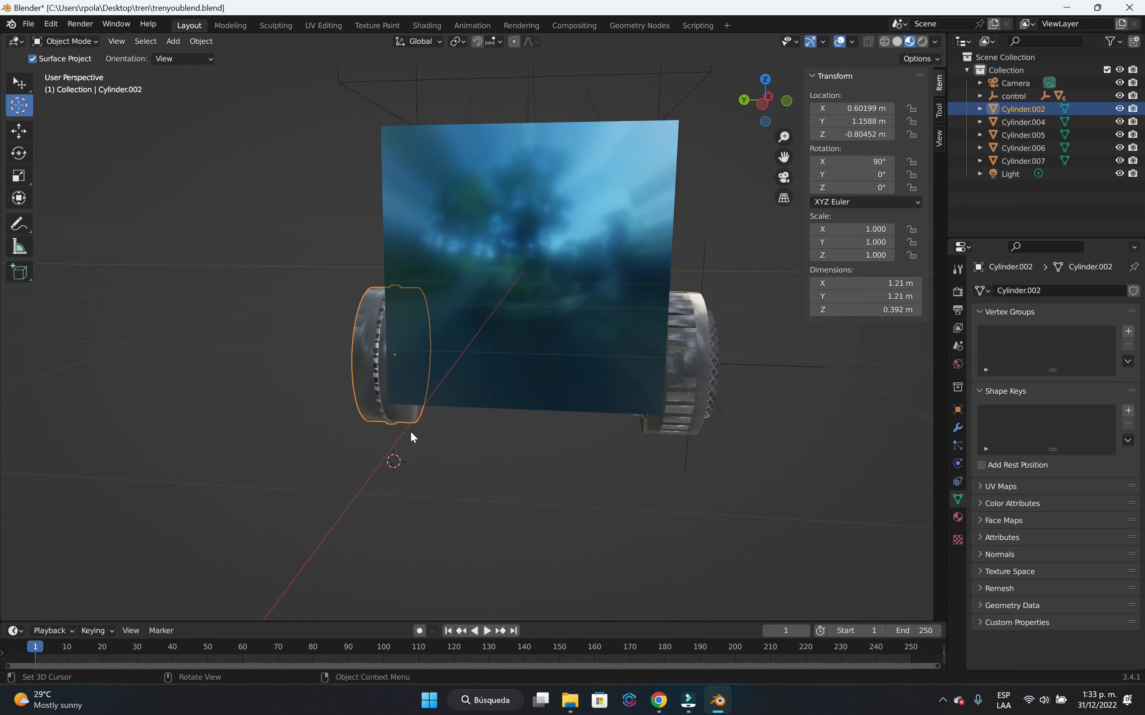
pyautogui.press('KP_1')
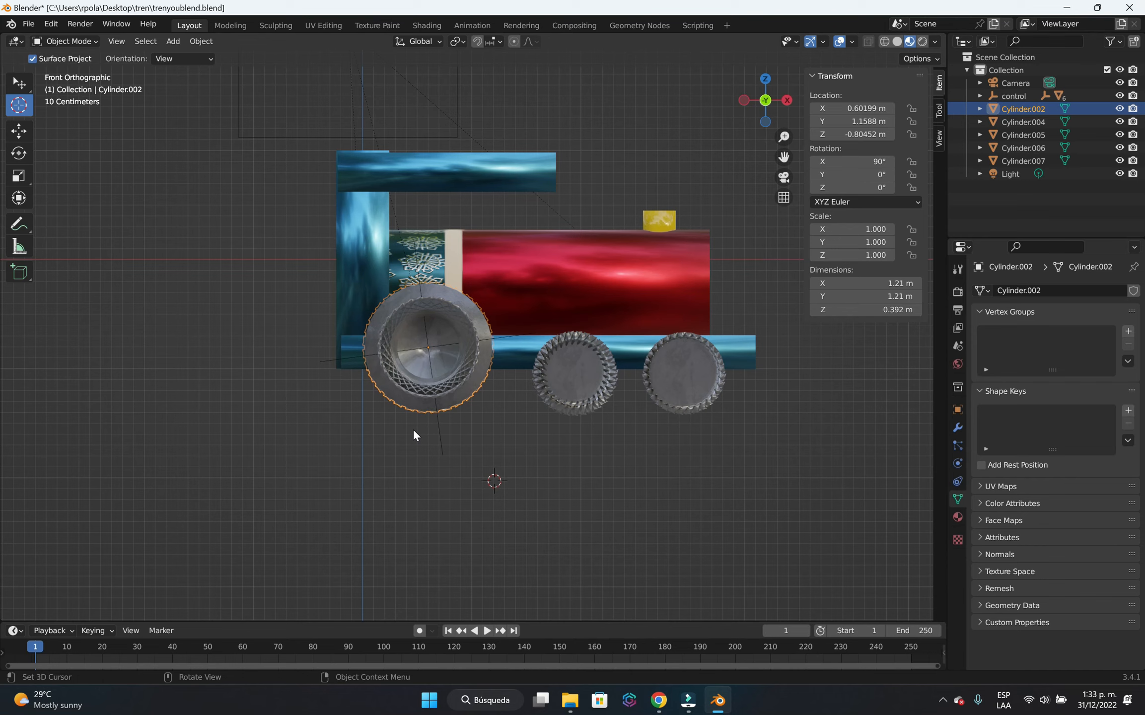
# Isolate the selected rear wheel by hiding all other objects, and place the 3D cursor at its centre in front view.
pyautogui.hotkey('shift', 'h')
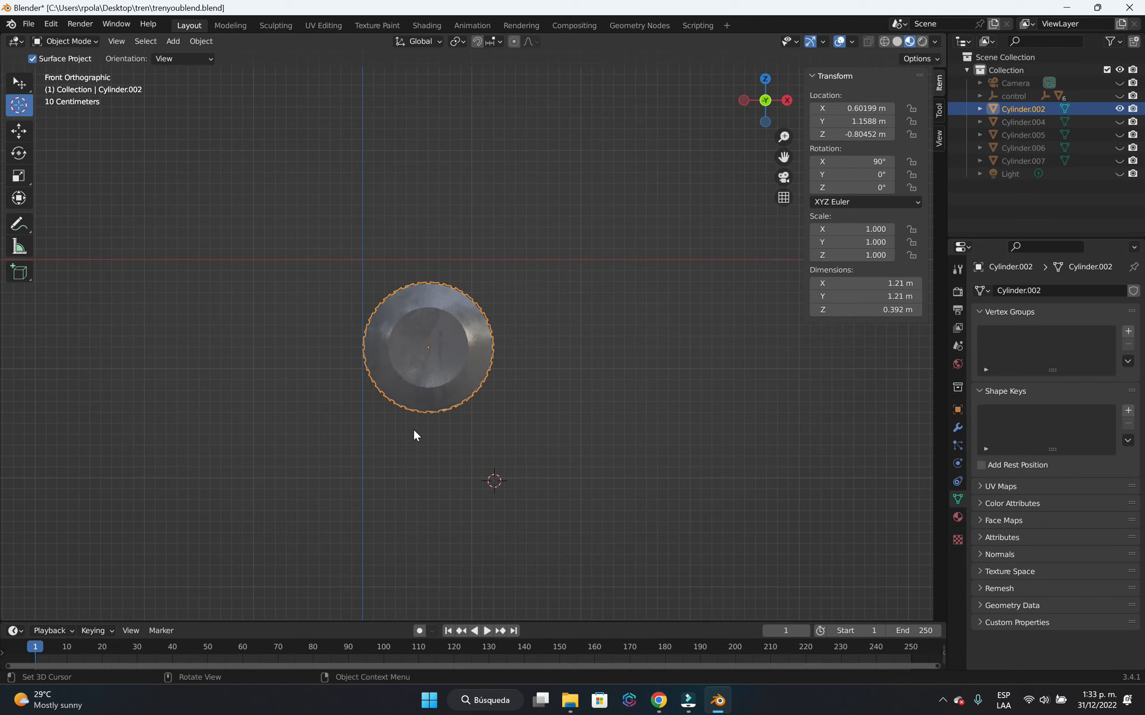
pyautogui.scroll(2, 417, 392)
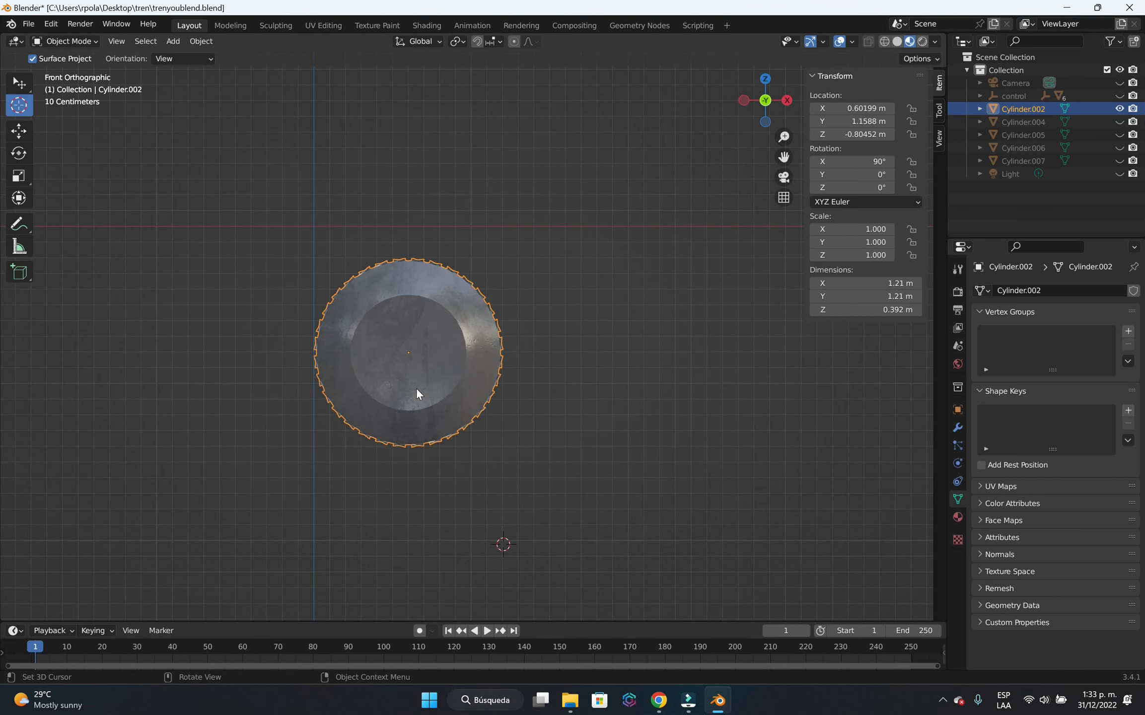
pyautogui.click(407, 355)
pyautogui.scroll(7, 412, 381)
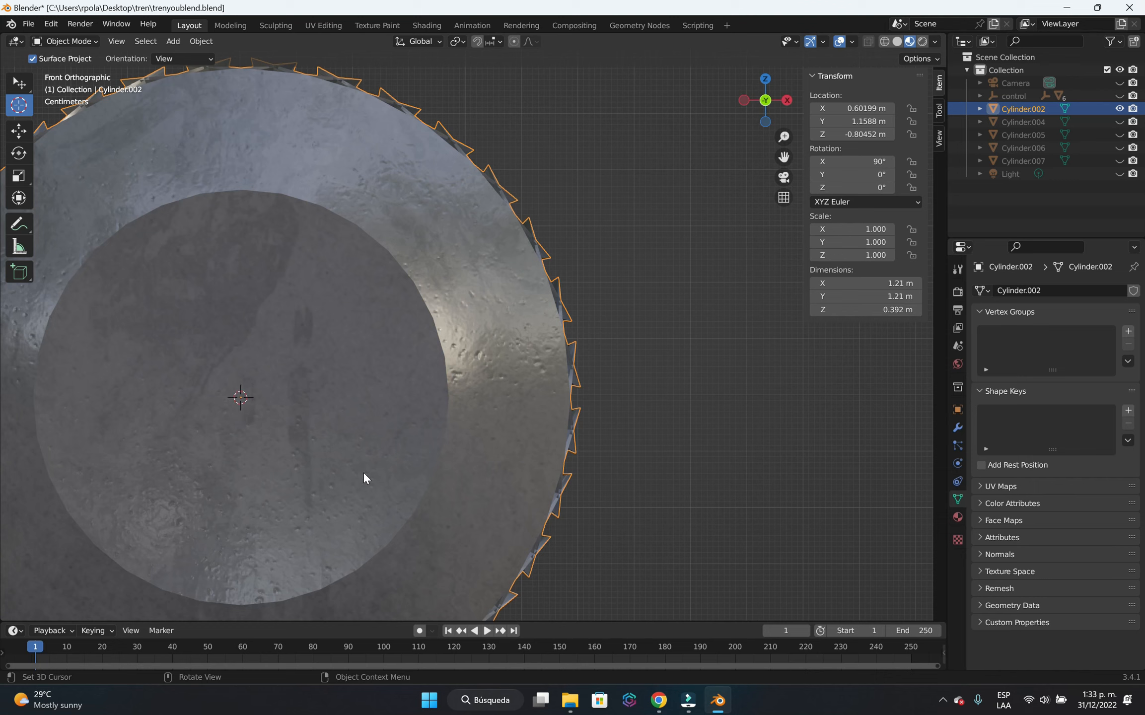
# Add a Plain Axes empty at the wheel's centre and return to the selection tool.
pyautogui.hotkey('shift', 'a')
pyautogui.moveTo(363, 471)
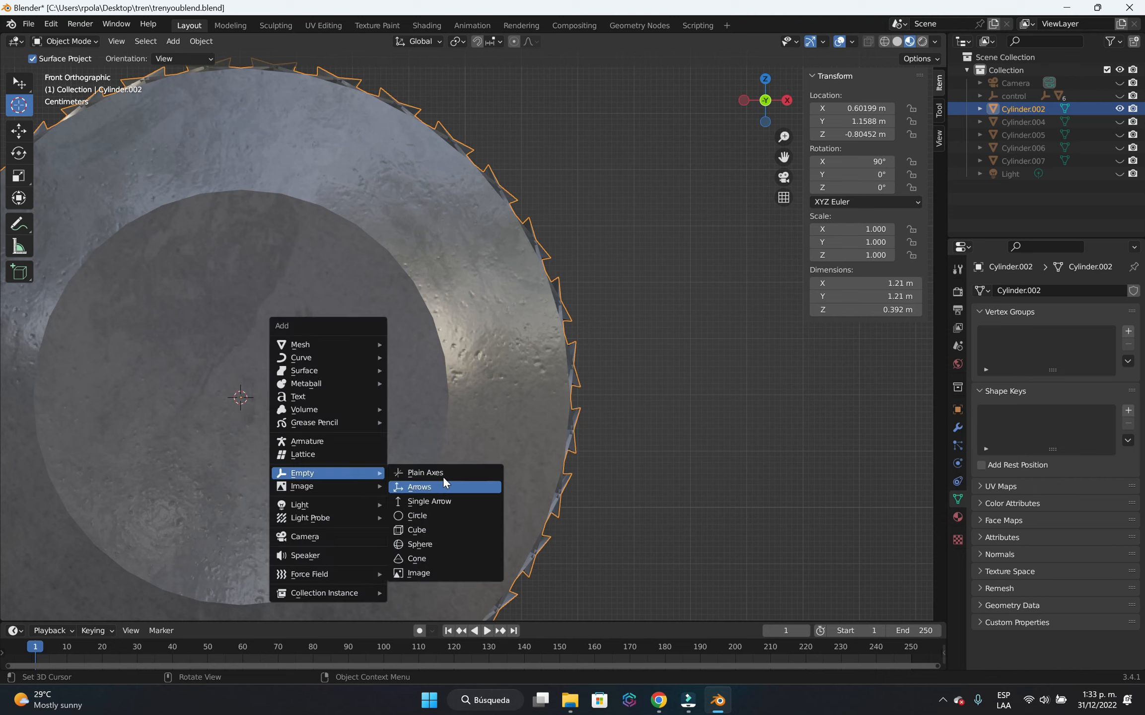
pyautogui.click(462, 471)
pyautogui.scroll(-4, 662, 447)
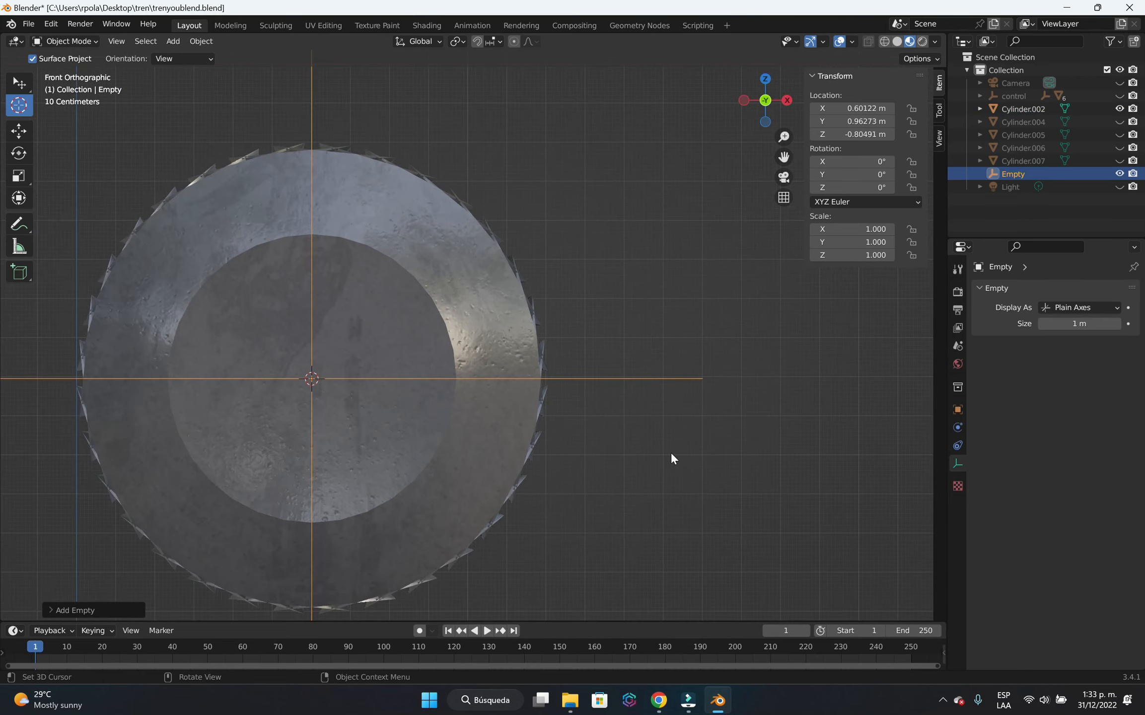
pyautogui.click(563, 506)
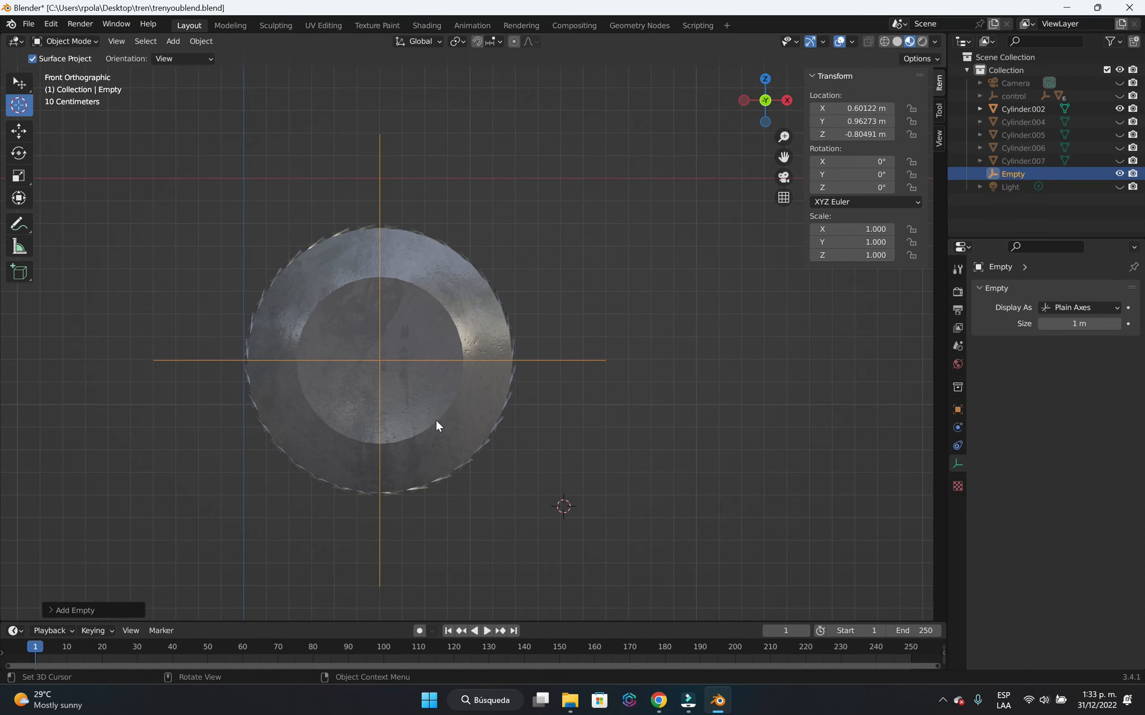
pyautogui.click(20, 85)
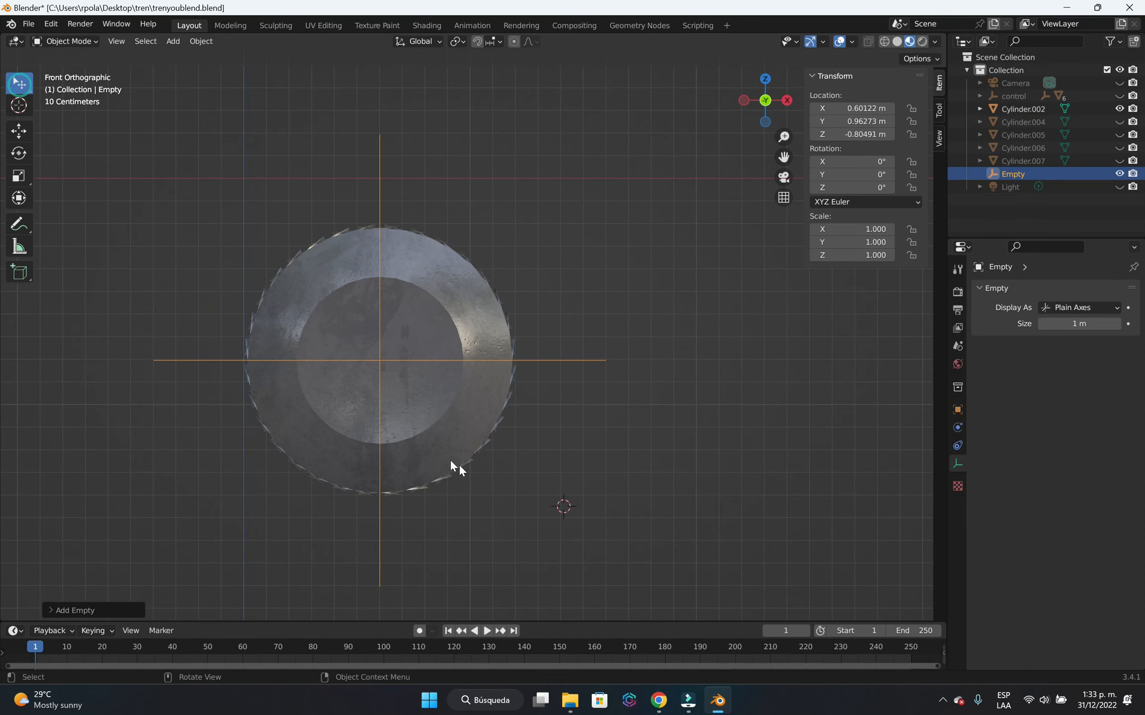
# Parent the rear wheel to the new Plain Axes empty with Object (Keep Transform).
pyautogui.click(457, 423)
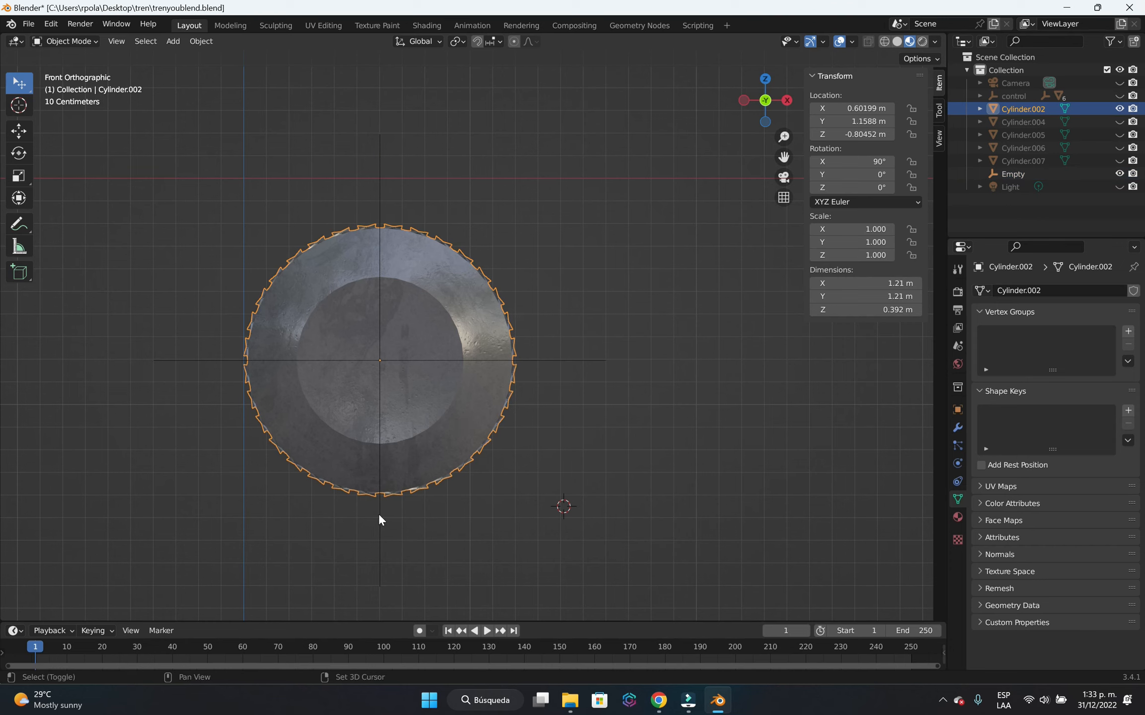
pyautogui.keyDown('shift'); pyautogui.click(379, 529); pyautogui.keyUp('shift')
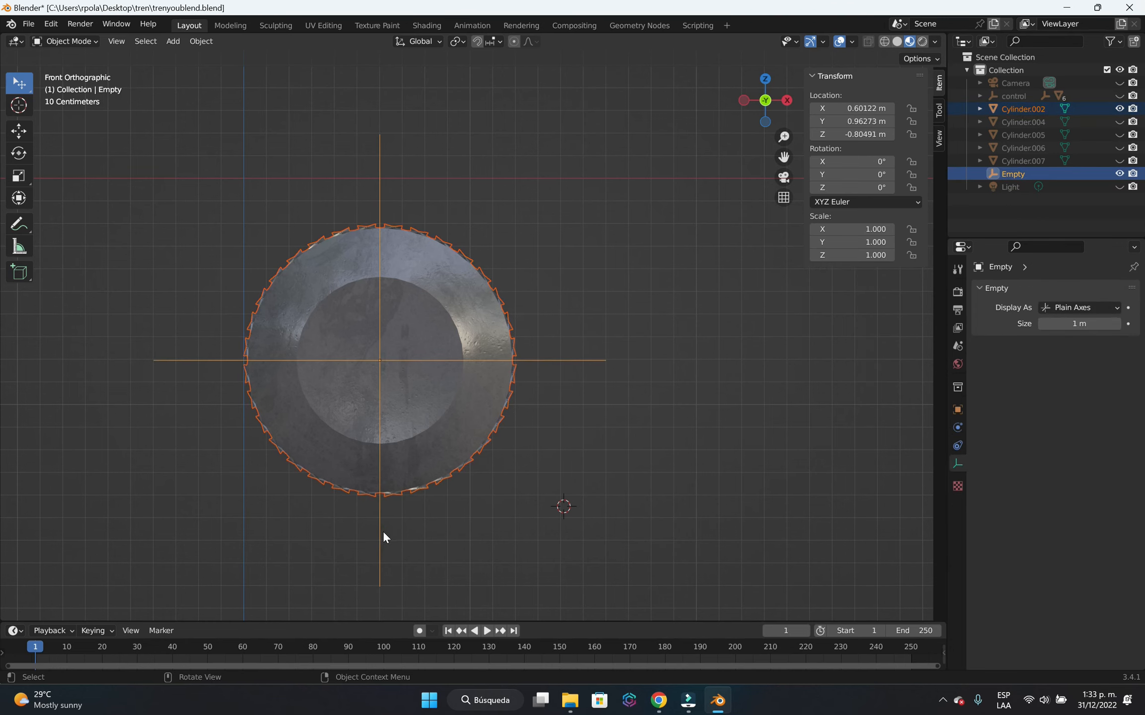
pyautogui.hotkey('ctrl', 'p')
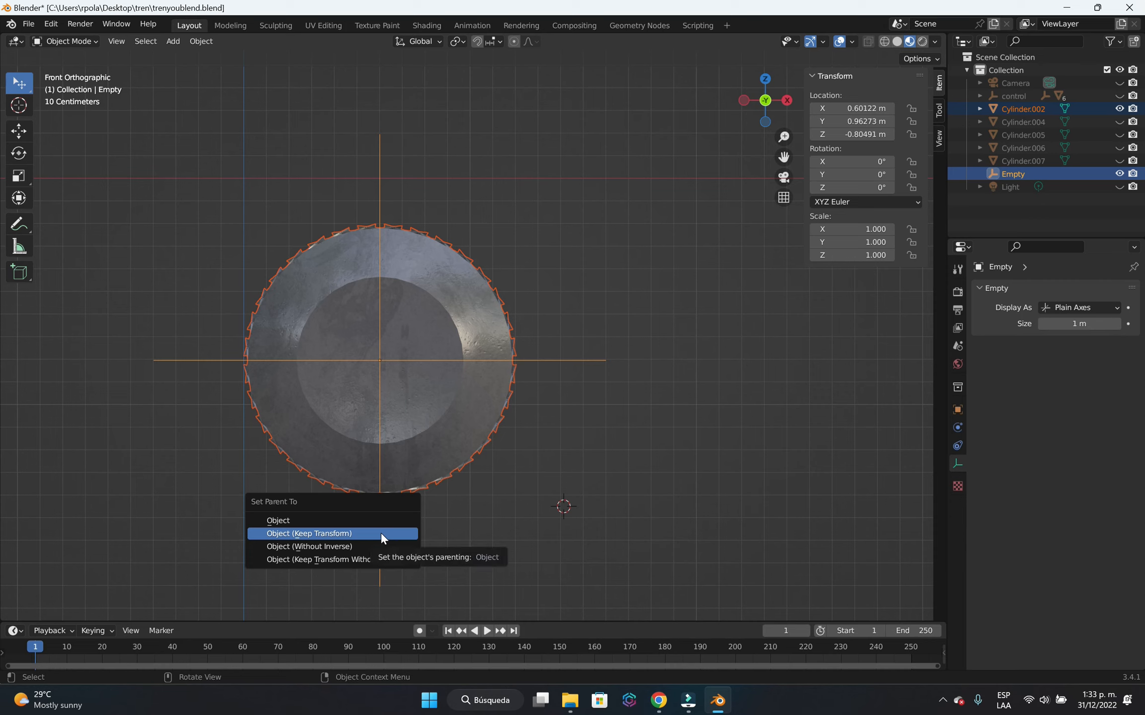
pyautogui.click(381, 533)
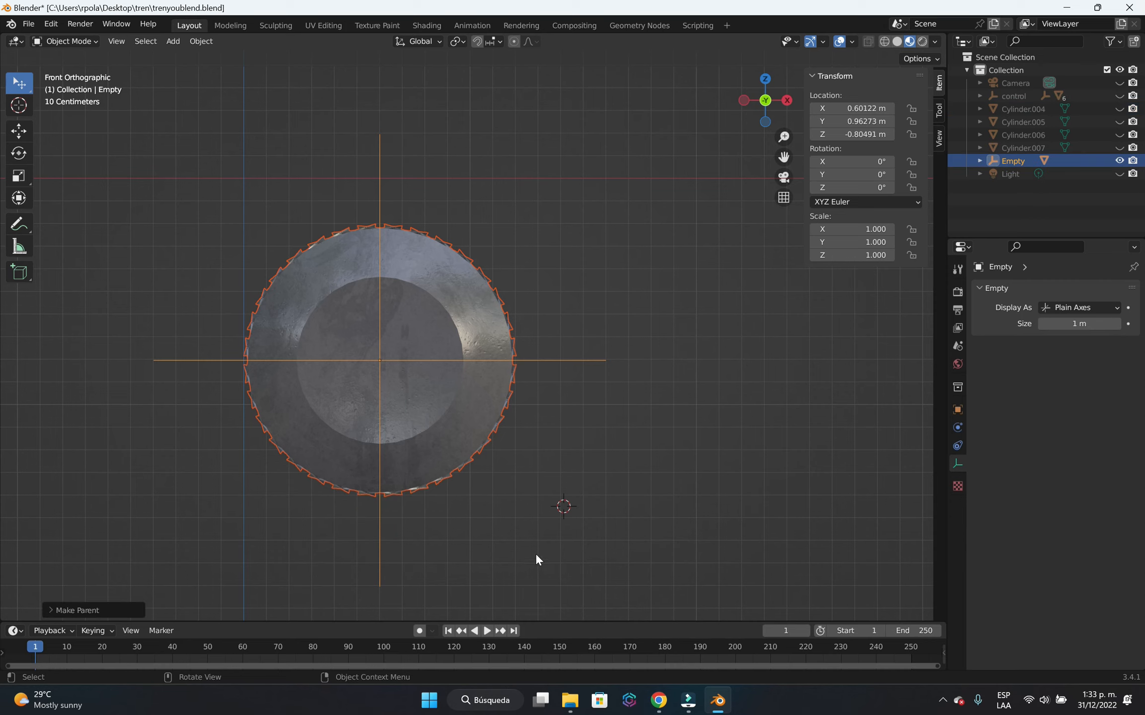
pyautogui.click(596, 489)
# Test the wheel's parenting by rotating the empty in front view, and cancel the rotation.
pyautogui.click(565, 355)
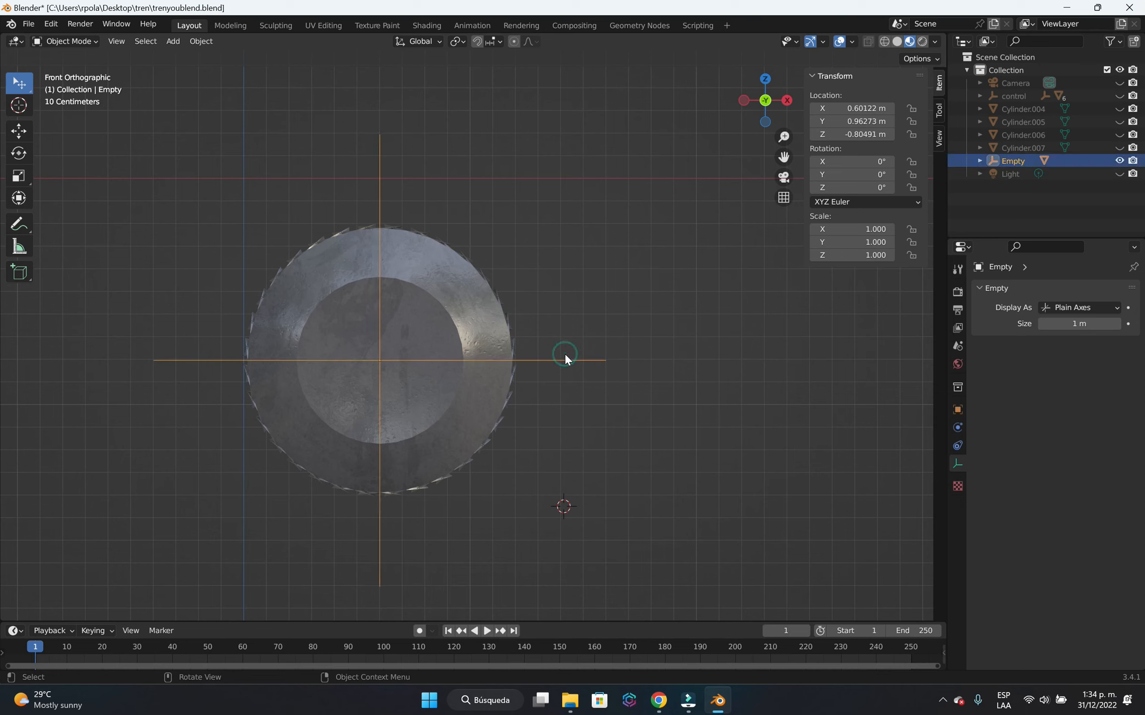
pyautogui.press('r')
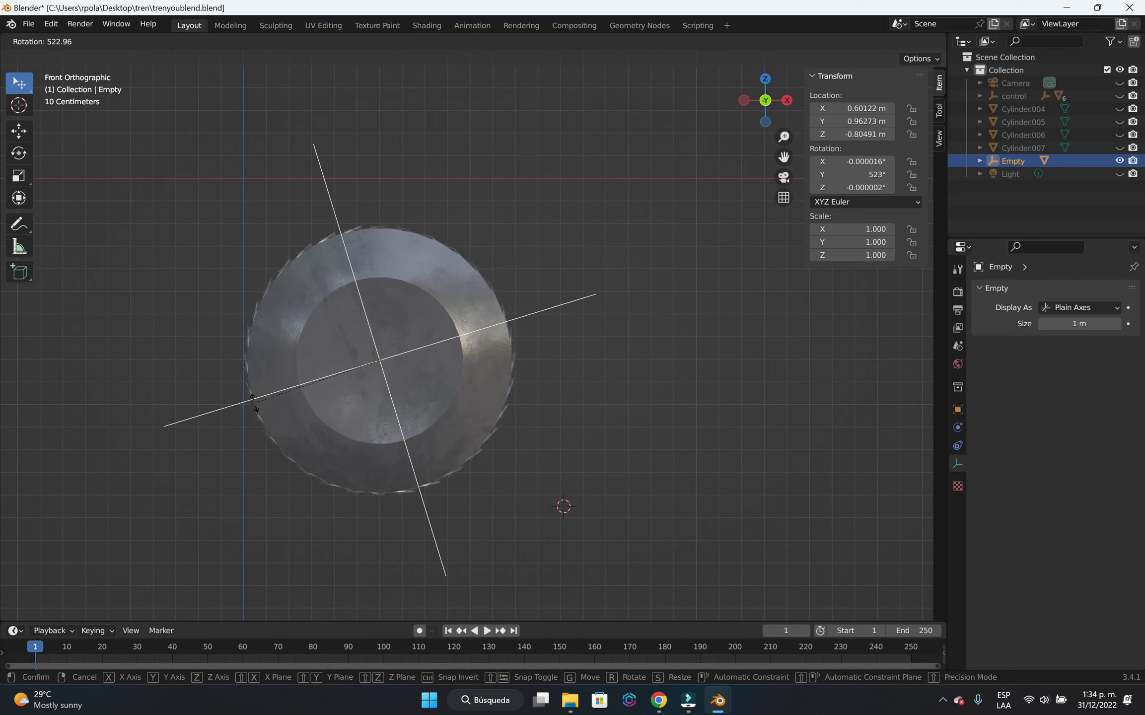
pyautogui.rightClick(281, 414)
pyautogui.click(646, 423)
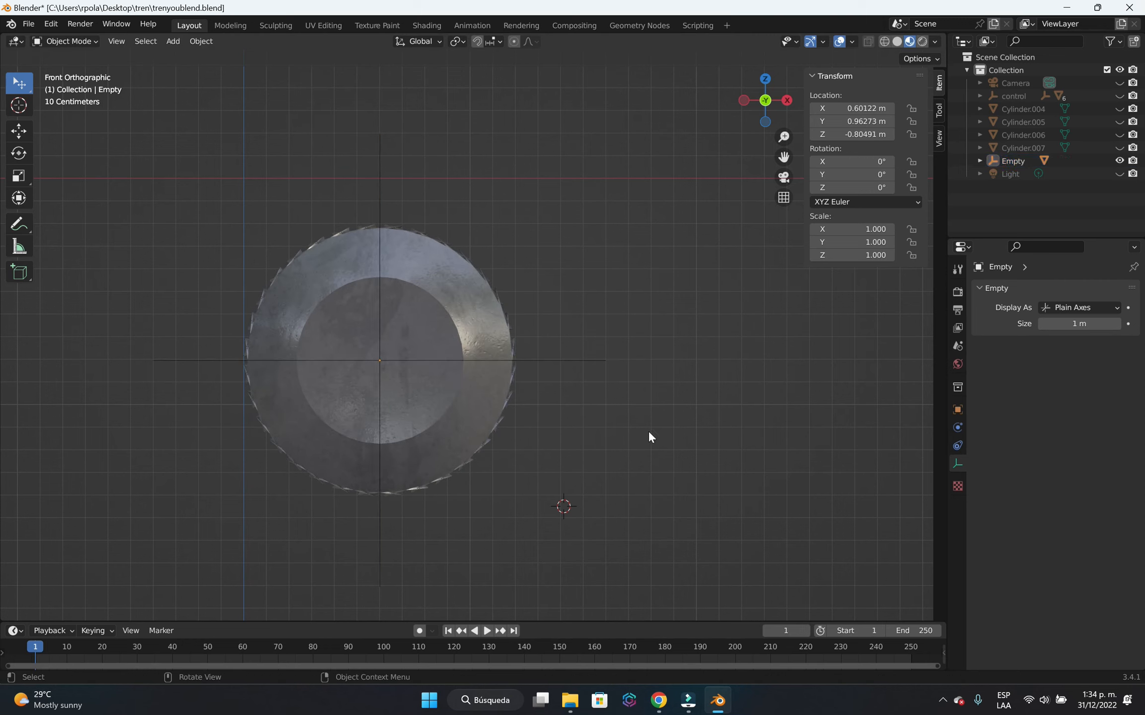
# Add a driver to the empty's Y rotation using the control object's world-space X location, and reveal all hidden objects.
pyautogui.click(556, 360)
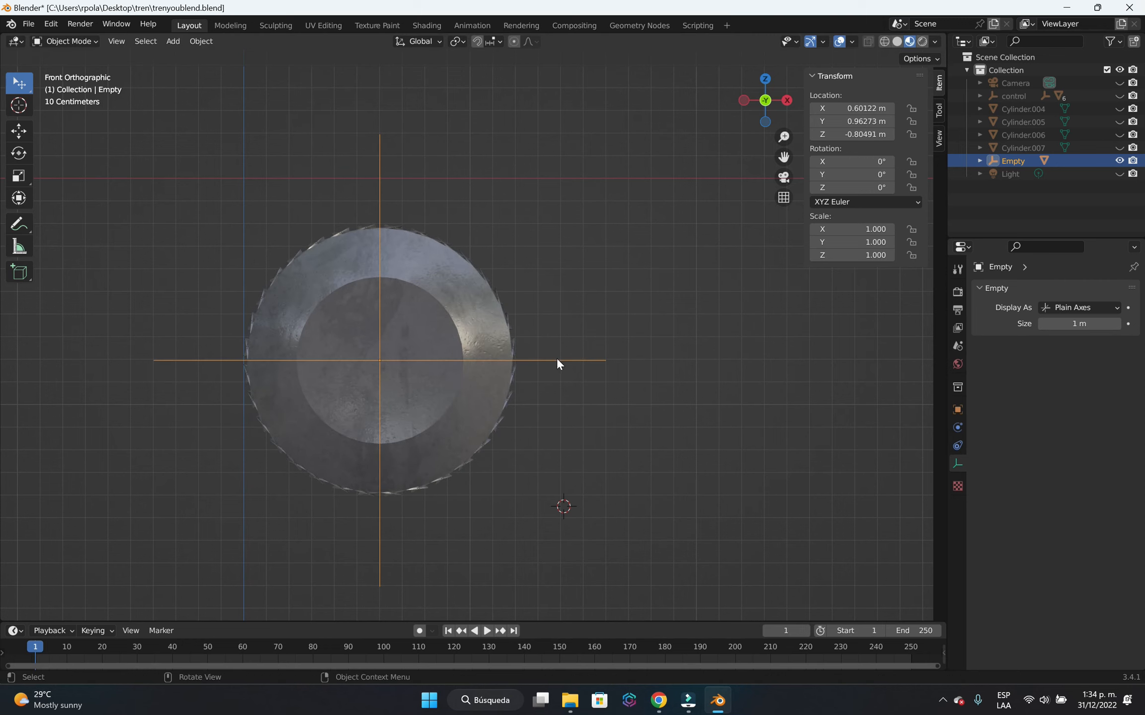
pyautogui.rightClick(834, 175)
pyautogui.click(819, 207)
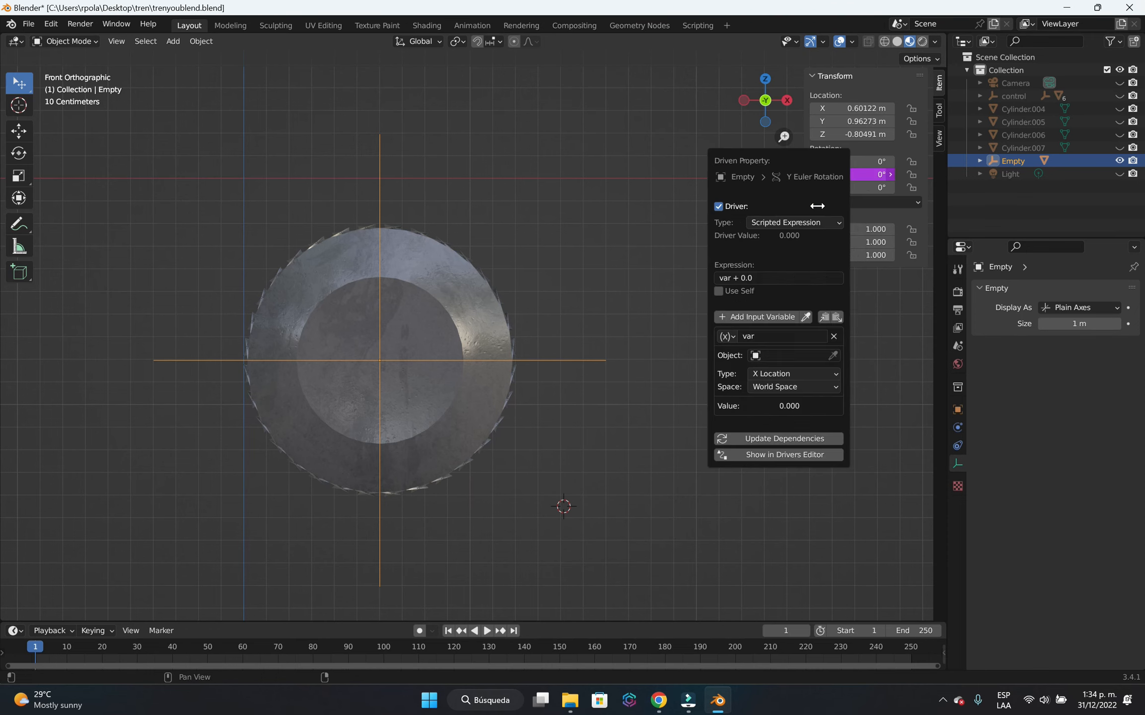
pyautogui.click(780, 370)
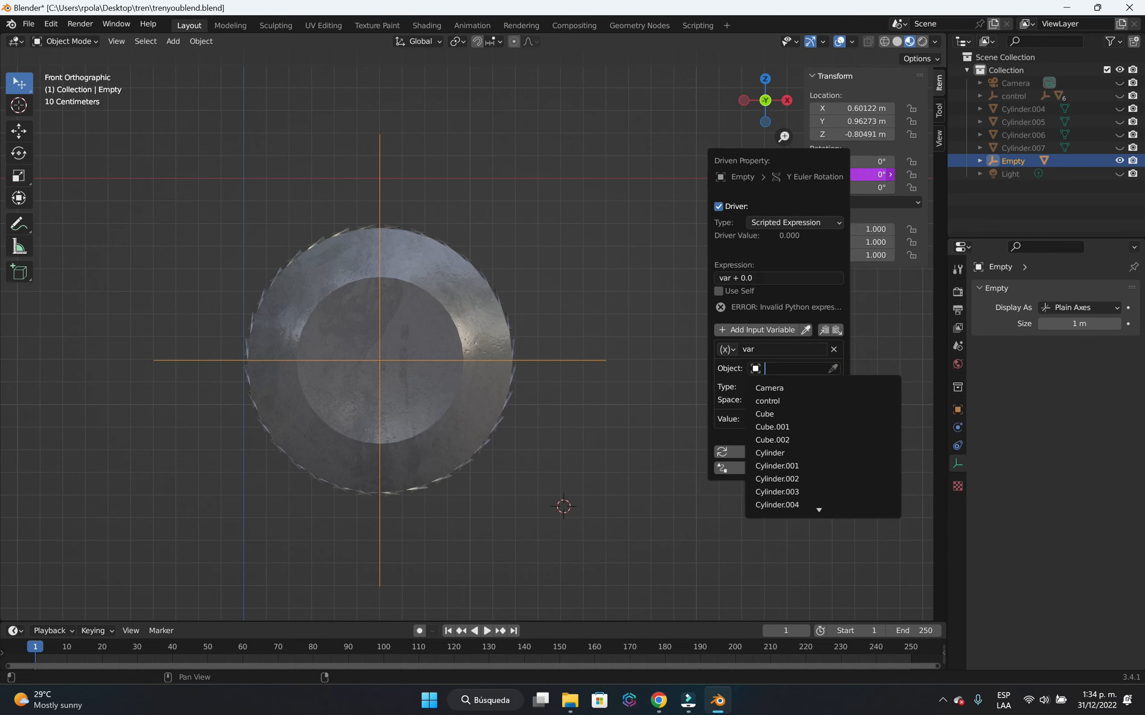
pyautogui.click(774, 400)
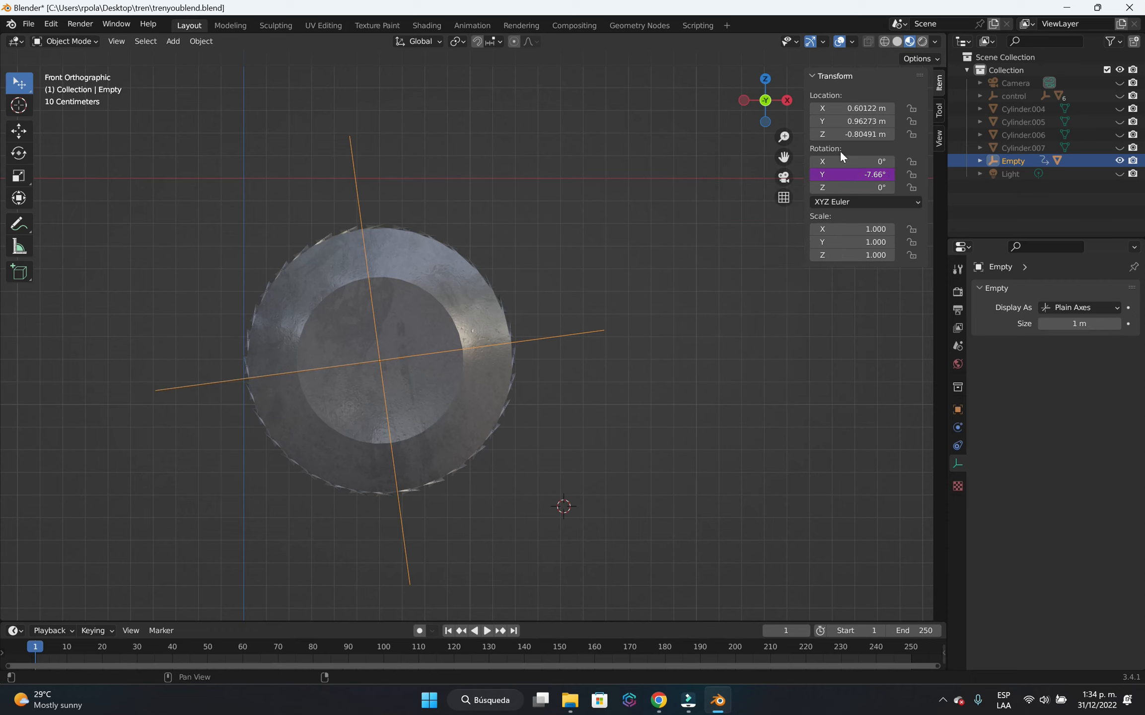
pyautogui.click(739, 364)
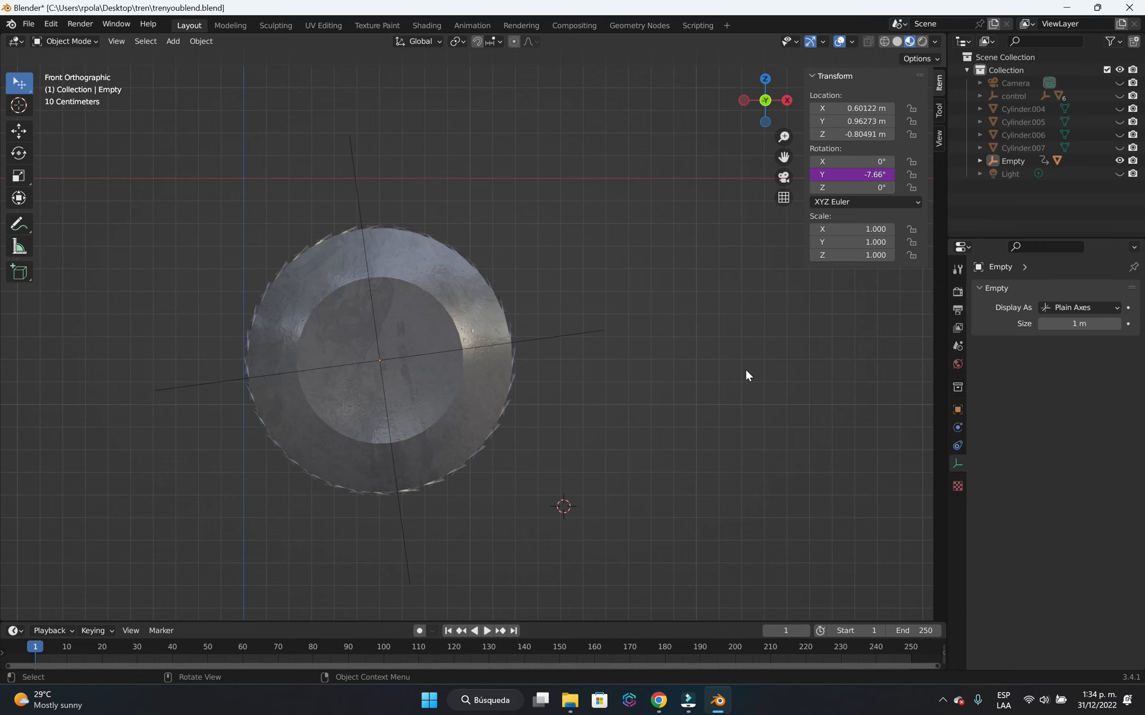
pyautogui.hotkey('alt', 'h')
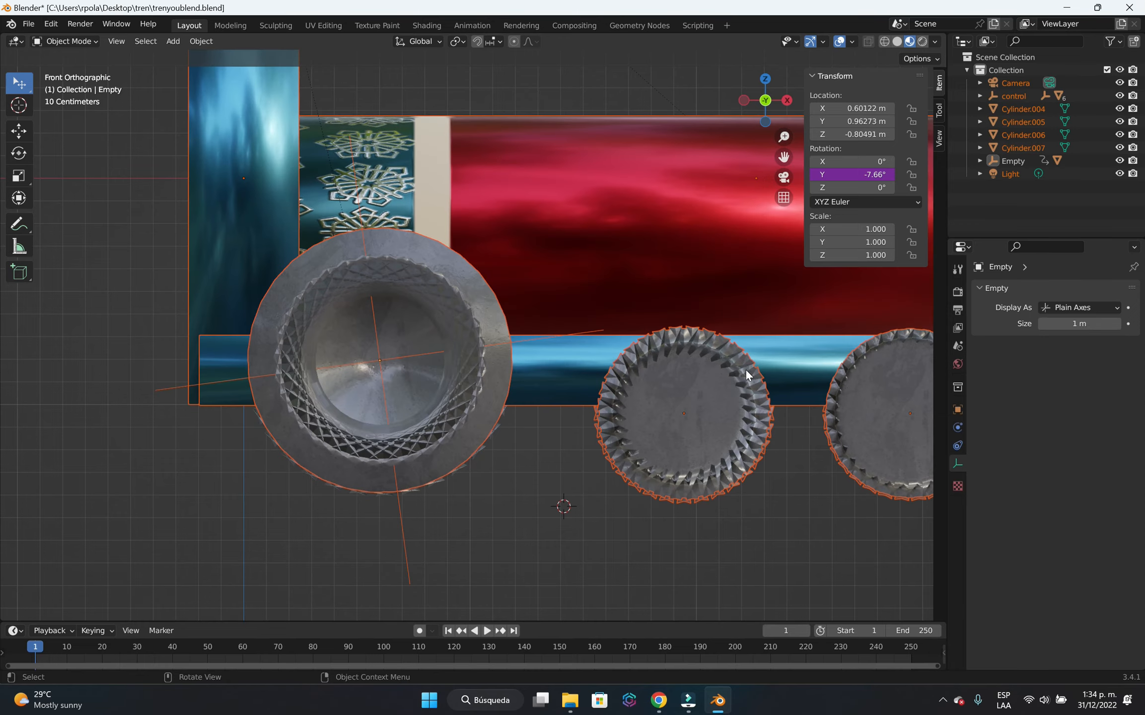
# Parent the rear wheel's Plain Axes empty to the control cube with Object (Keep Transform).
pyautogui.scroll(-4, 797, 393)
pyautogui.moveTo(797, 394); pyautogui.dragTo(521, 475, button='middle')
pyautogui.click(594, 506)
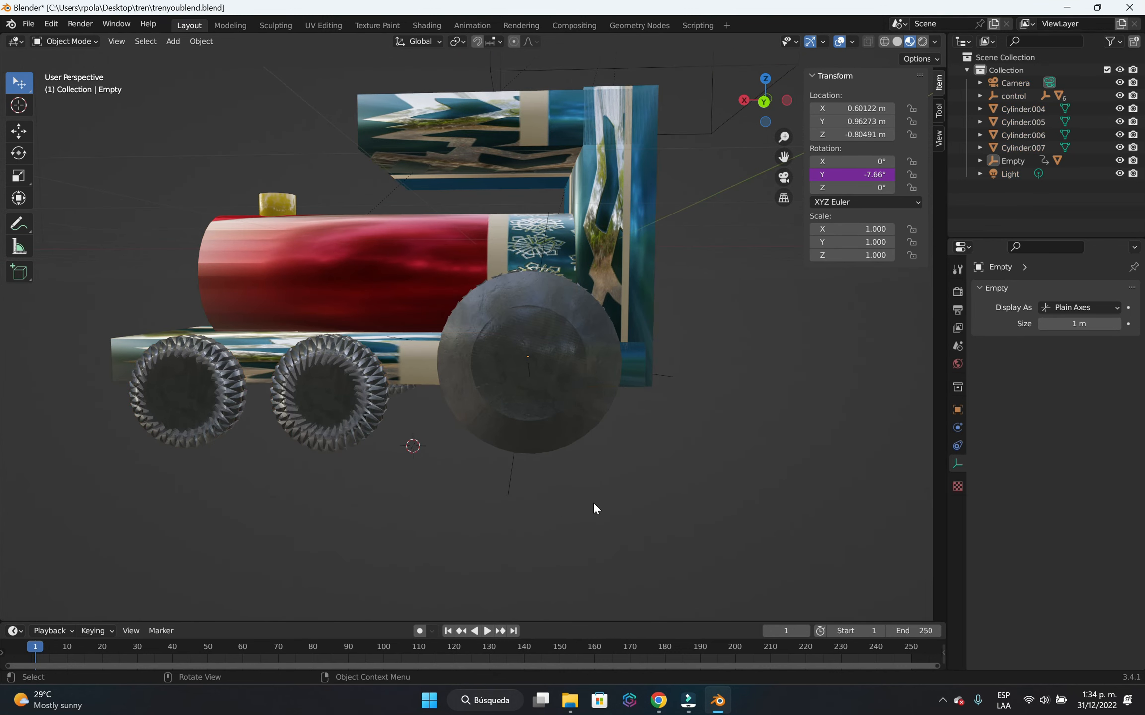
pyautogui.click(510, 475)
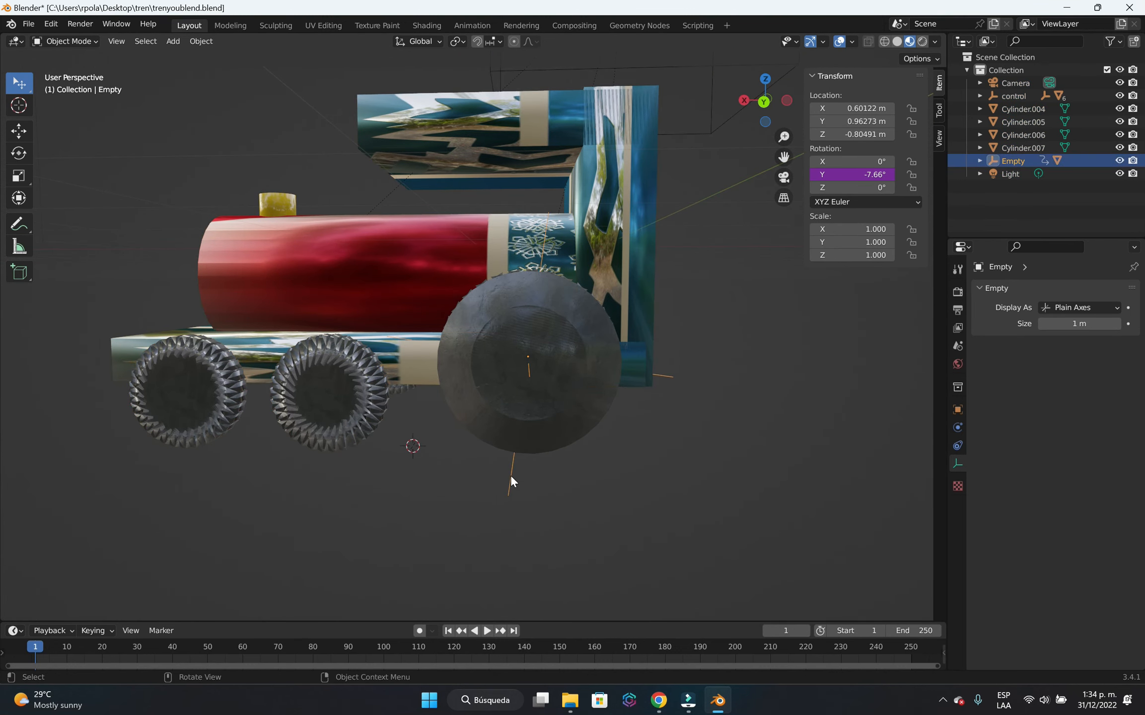
pyautogui.scroll(-4, 544, 489)
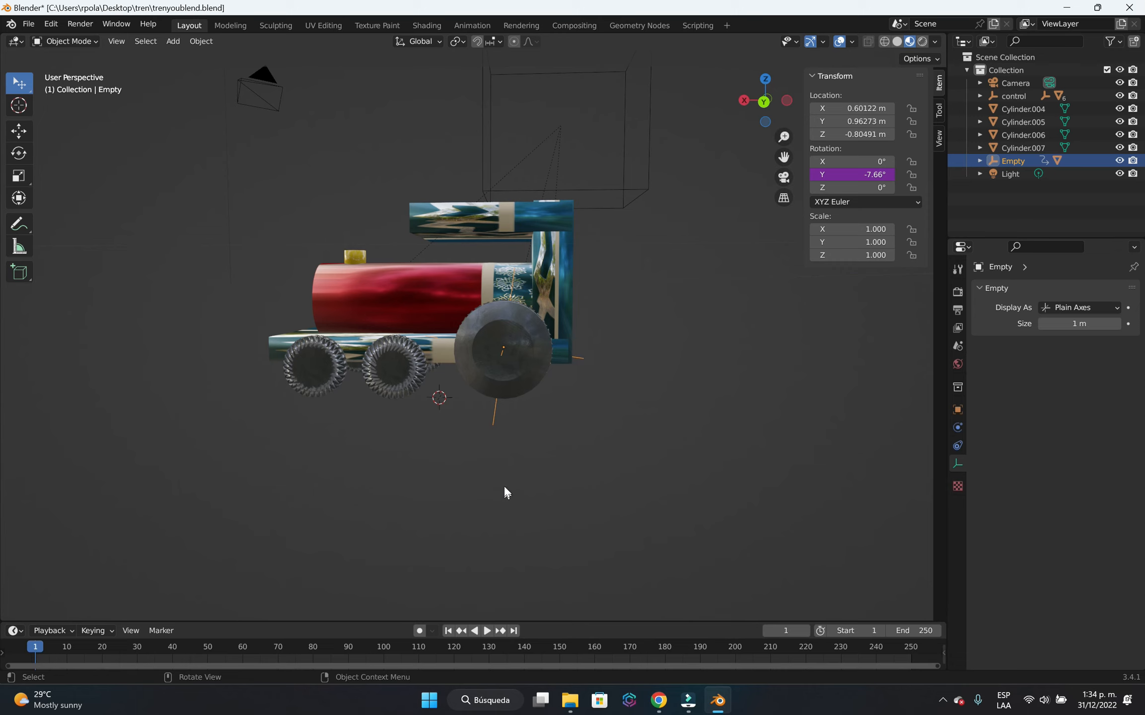
pyautogui.keyDown('shift'); pyautogui.click(632, 183); pyautogui.keyUp('shift')
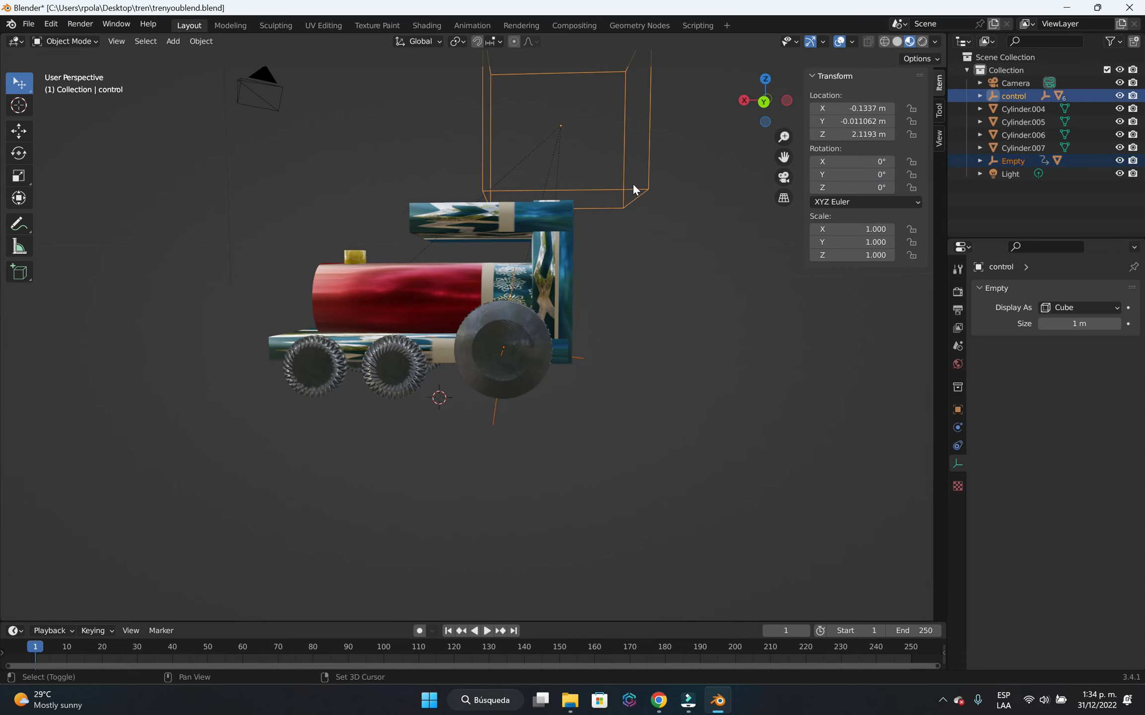
pyautogui.hotkey('ctrl', 'p')
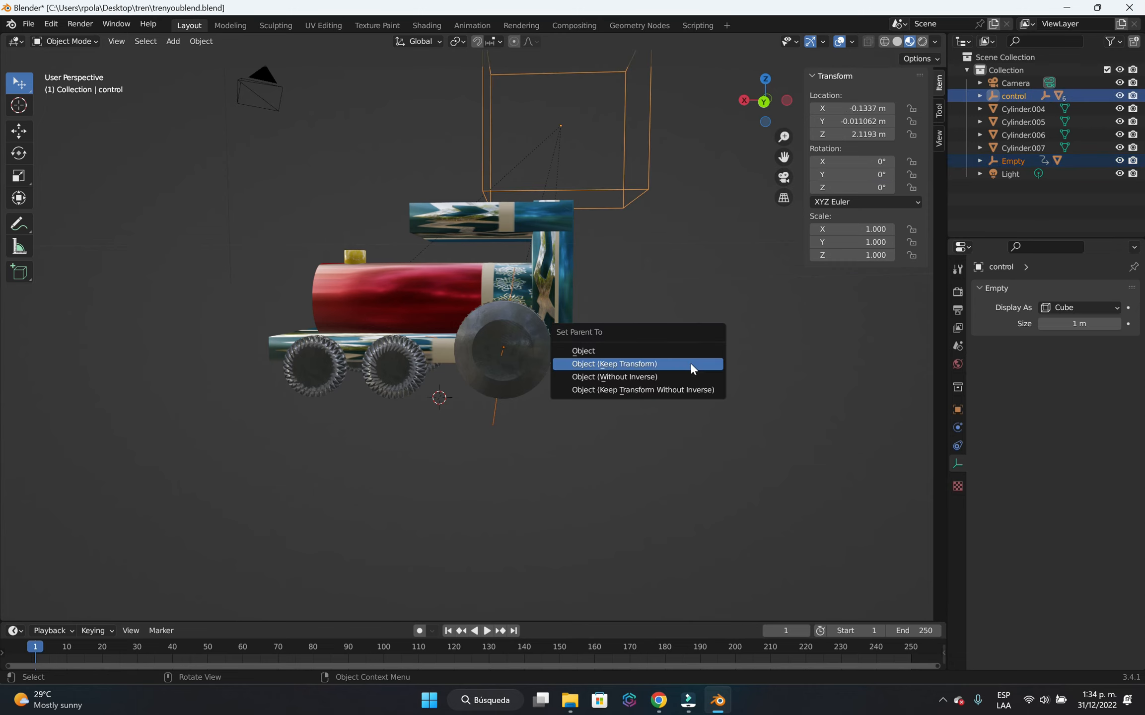
pyautogui.click(690, 370)
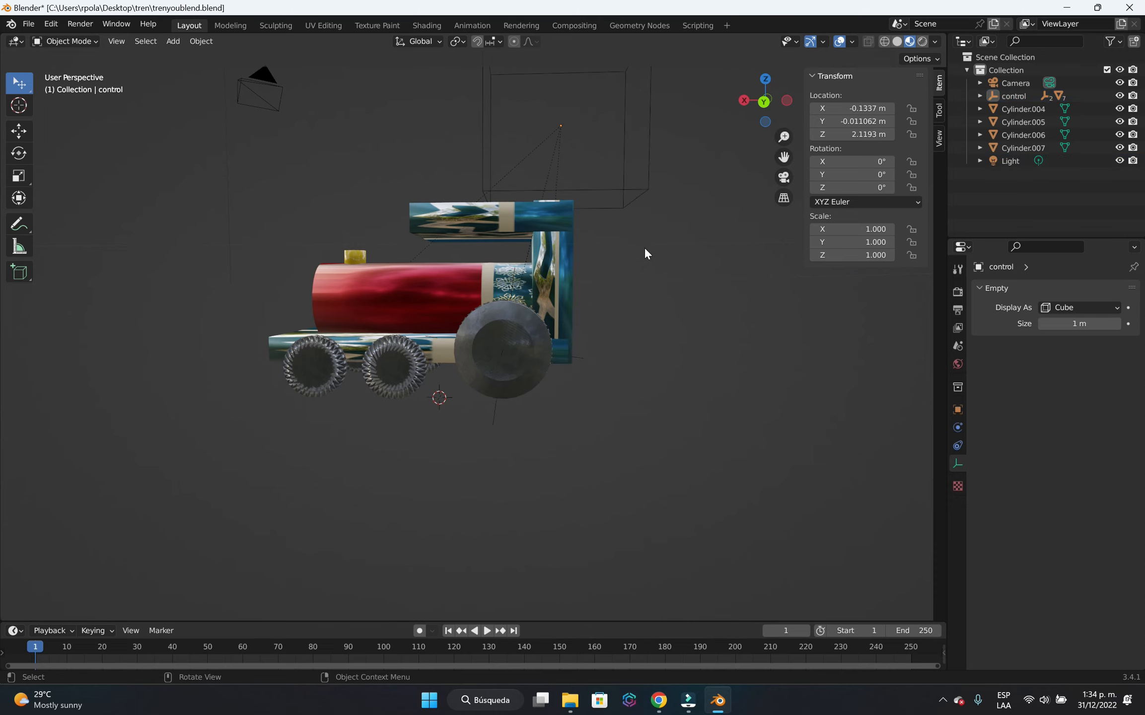
# Test the rear wheel's driver by moving the control cube along the X axis from two viewpoints, cancelling each move.
pyautogui.click(633, 196)
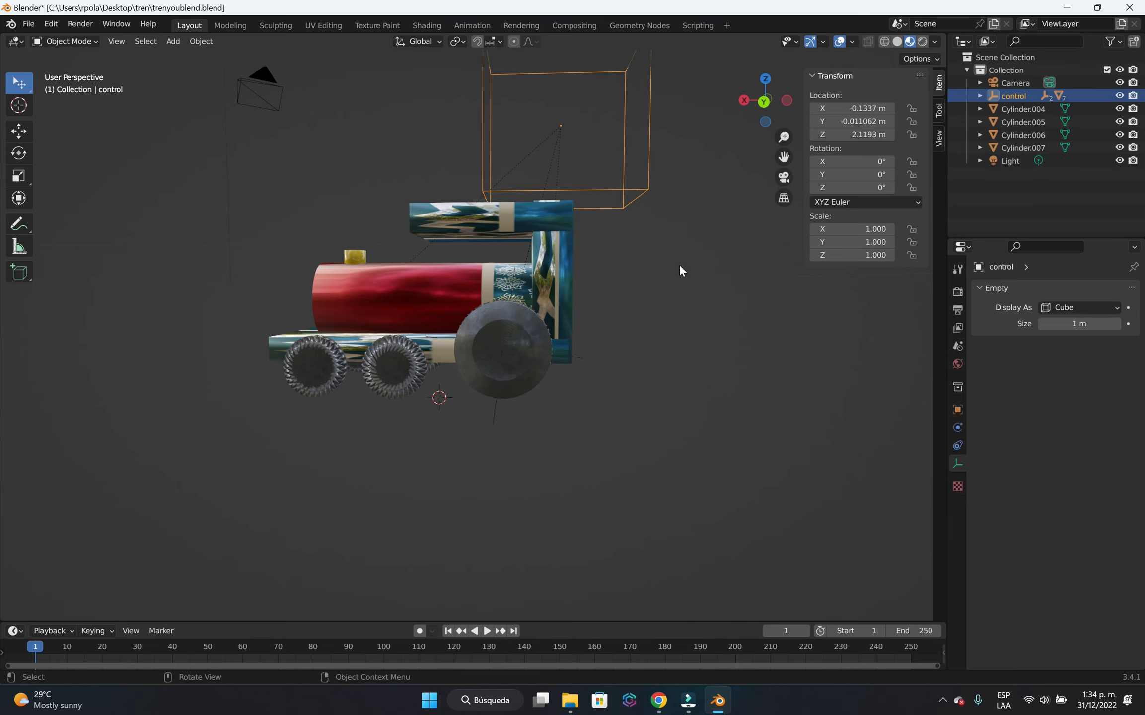
pyautogui.press('g')
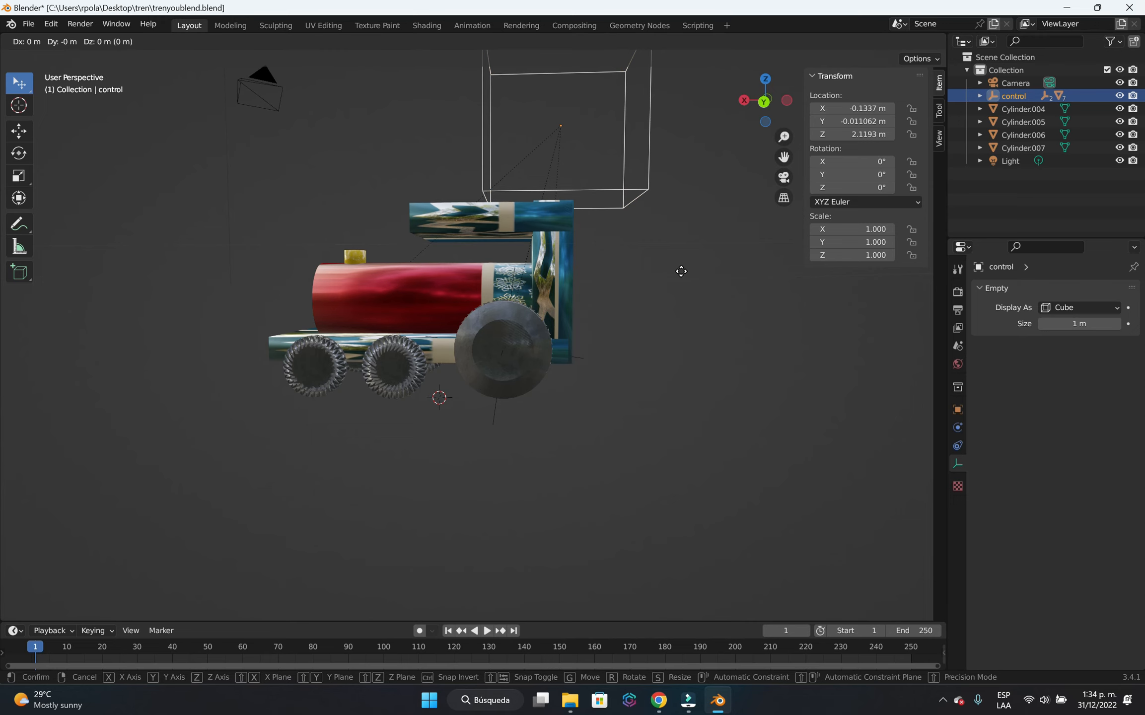
pyautogui.press('x')
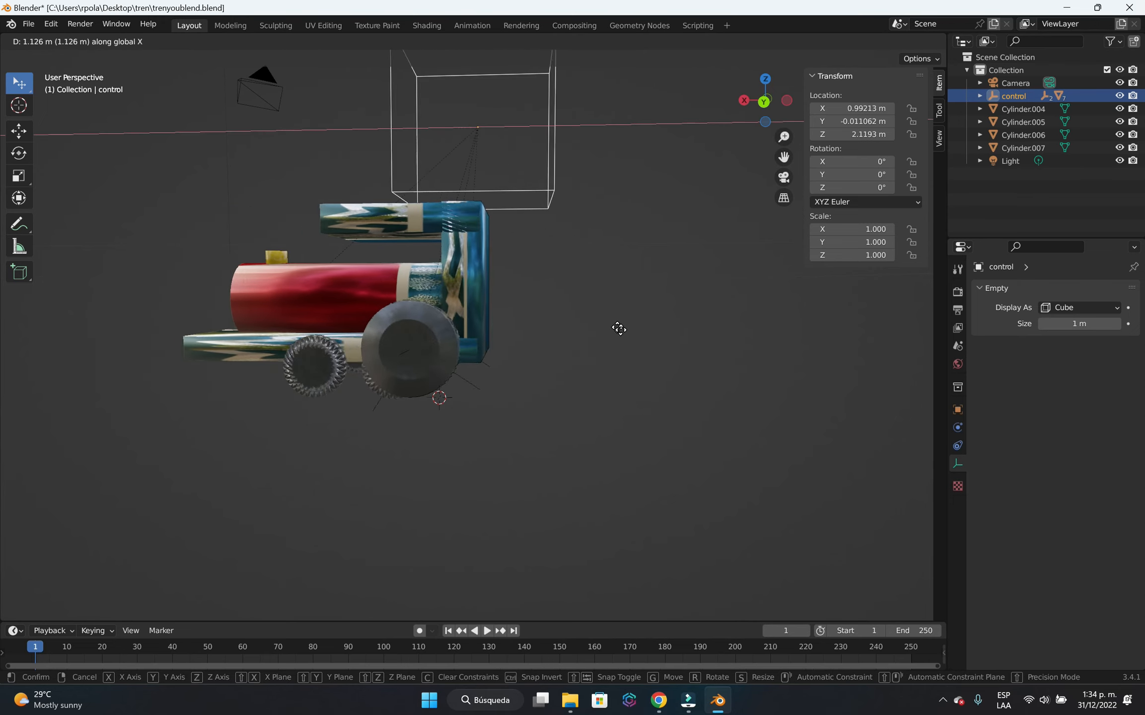
pyautogui.rightClick(628, 372)
pyautogui.scroll(-2, 671, 399)
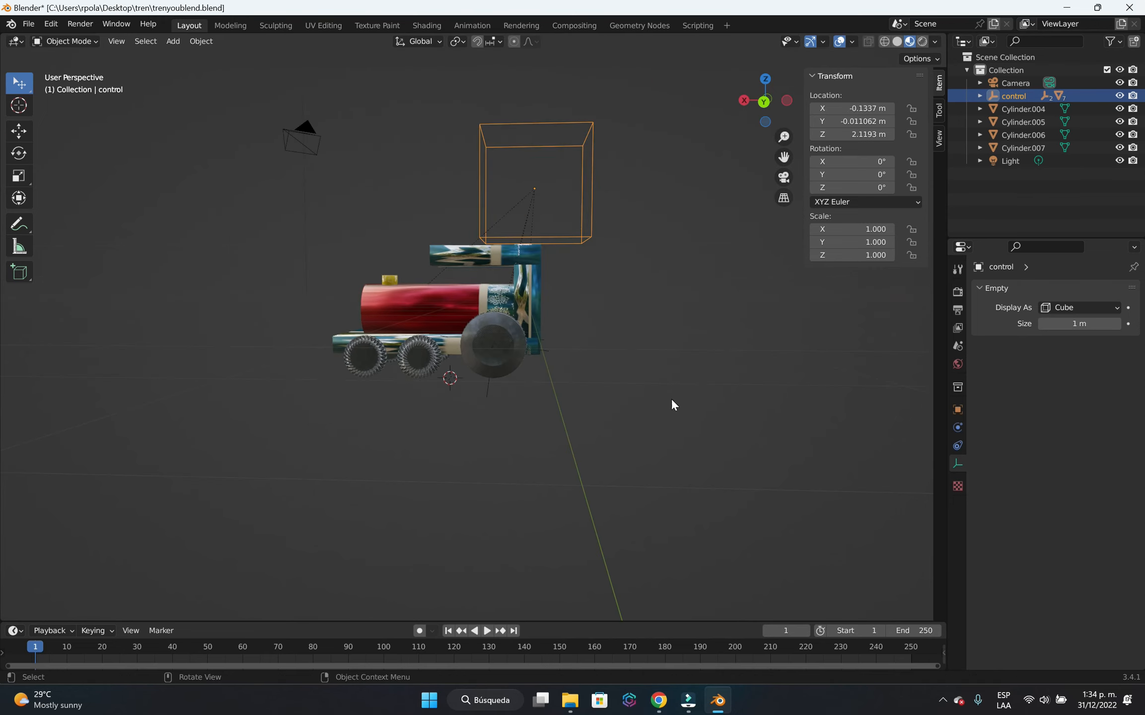
pyautogui.moveTo(673, 404); pyautogui.dragTo(278, 447, button='middle')
pyautogui.press('g')
pyautogui.press('x')
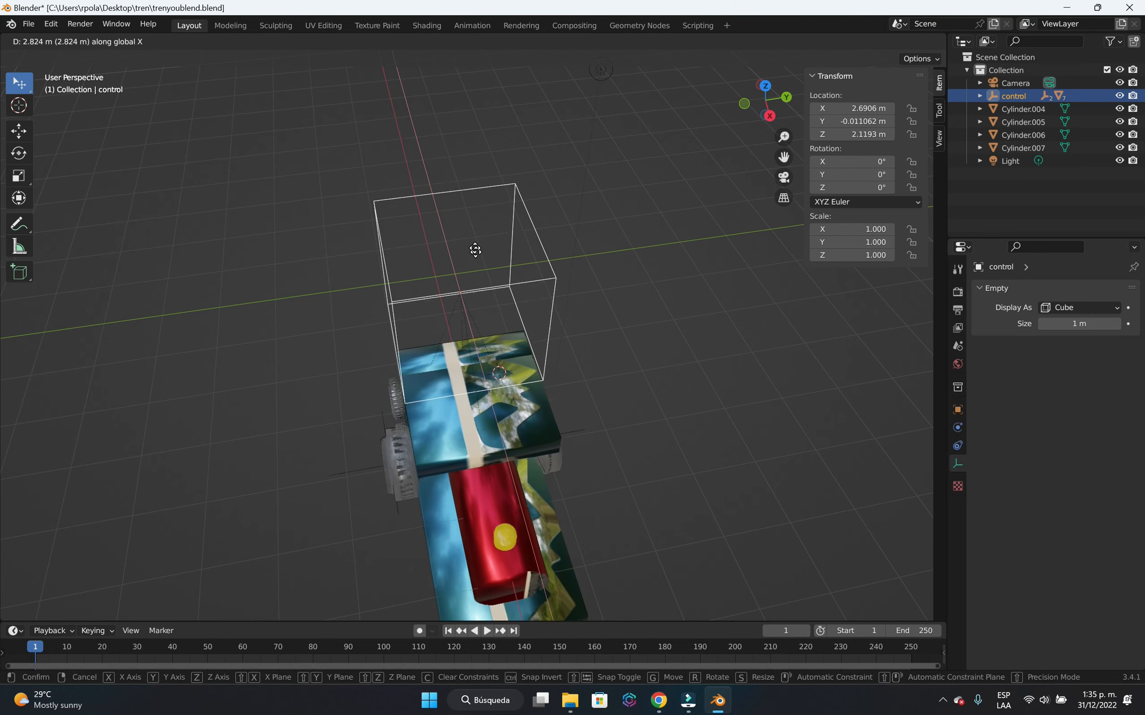
pyautogui.press('Escape')
pyautogui.moveTo(651, 480); pyautogui.dragTo(730, 426, button='middle')
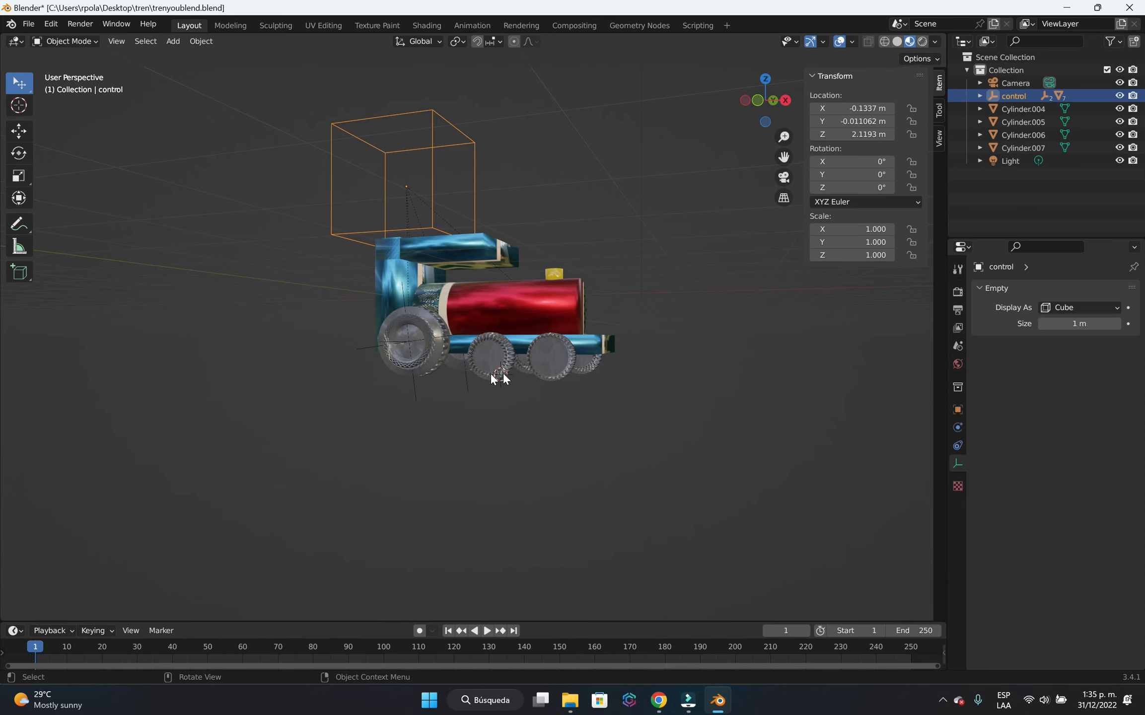
pyautogui.moveTo(605, 449); pyautogui.dragTo(626, 466, button='middle')
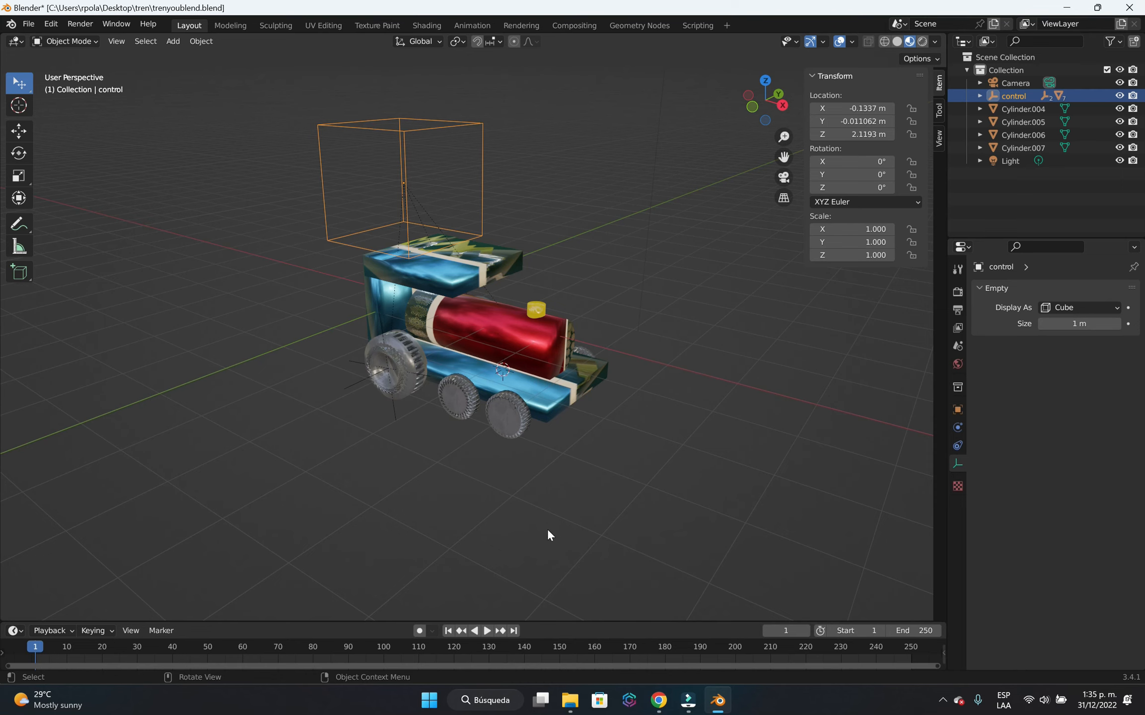
pyautogui.moveTo(565, 444); pyautogui.dragTo(457, 467, button='middle')
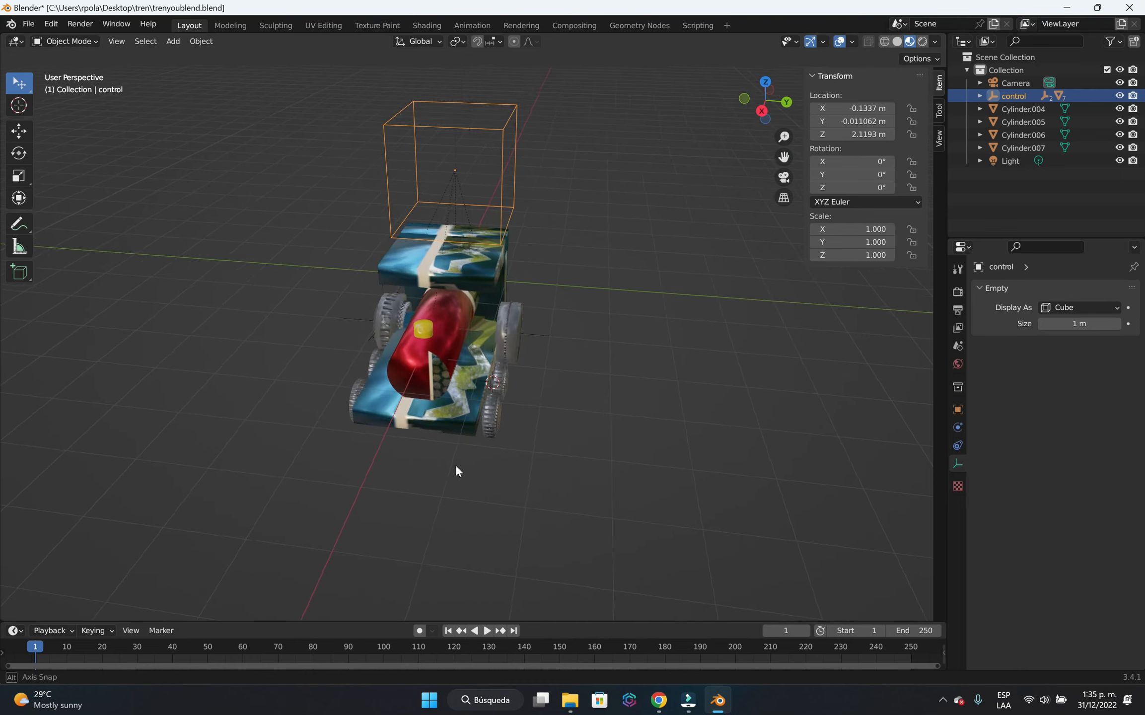
pyautogui.click(688, 700)
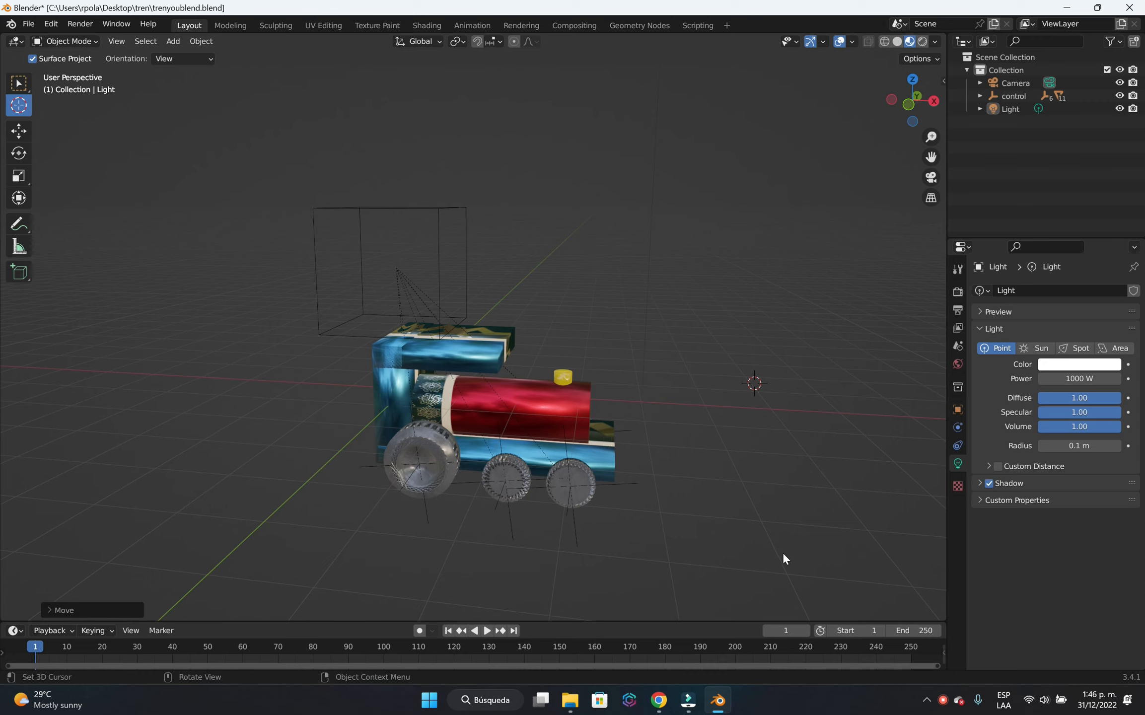
# Return to the selection tool and select the control cube above the locomotive.
pyautogui.moveTo(810, 521); pyautogui.dragTo(691, 544, button='middle')
pyautogui.scroll(2, 695, 536)
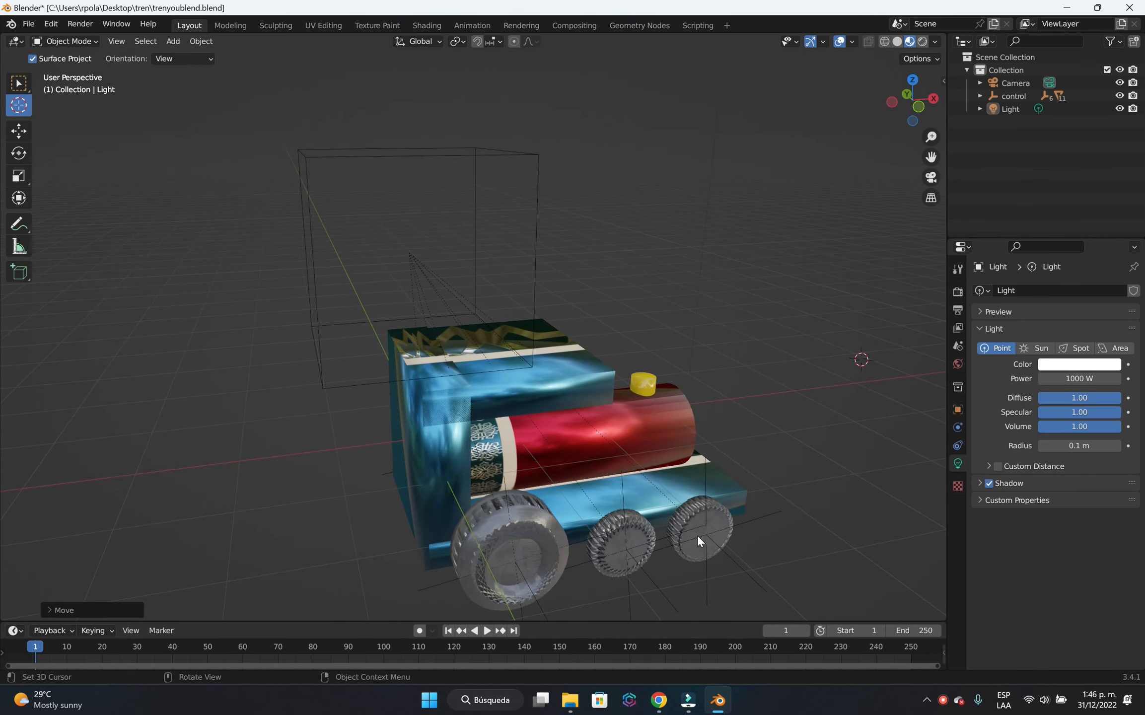
pyautogui.scroll(3, 700, 518)
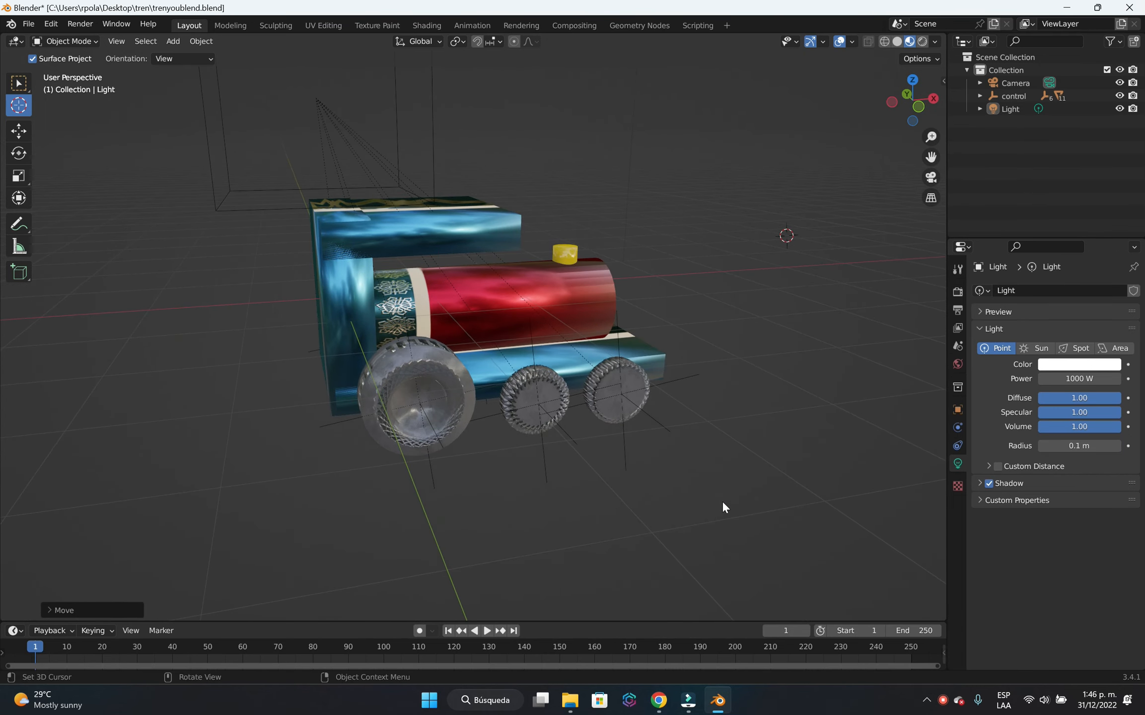
pyautogui.keyDown('shift'); pyautogui.moveTo(816, 499); pyautogui.dragTo(688, 499, button='middle'); pyautogui.keyUp('shift')
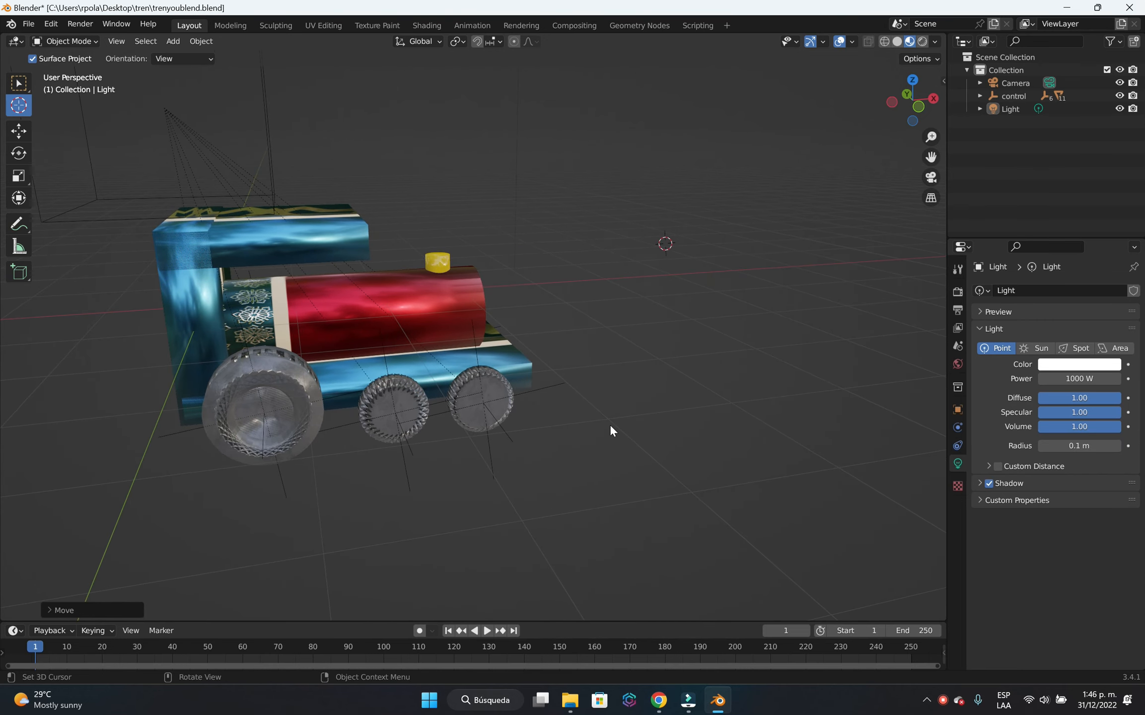
pyautogui.moveTo(610, 426); pyautogui.dragTo(242, 169, button='middle')
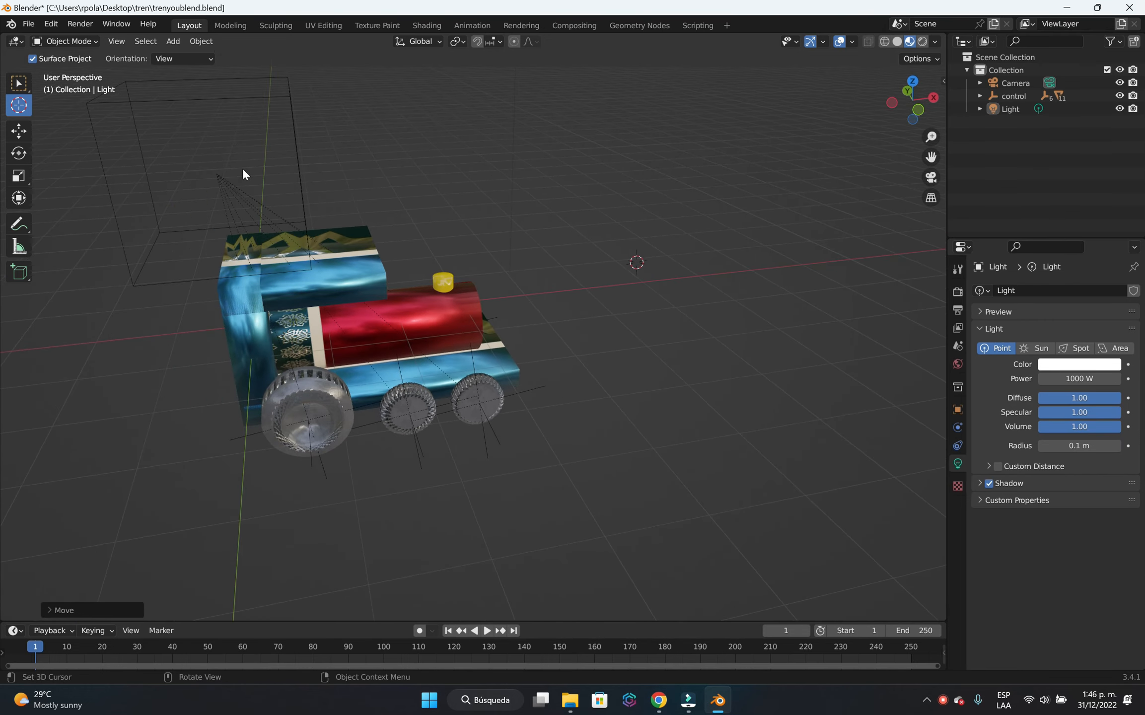
pyautogui.click(149, 190)
pyautogui.click(19, 85)
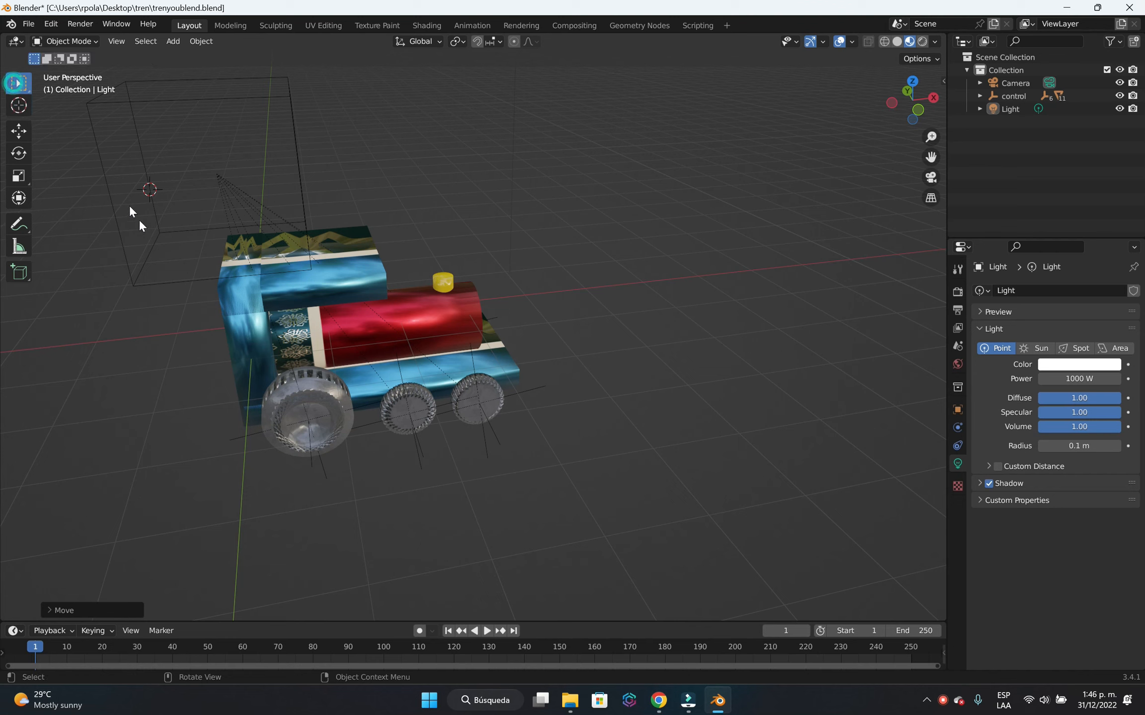
pyautogui.click(153, 282)
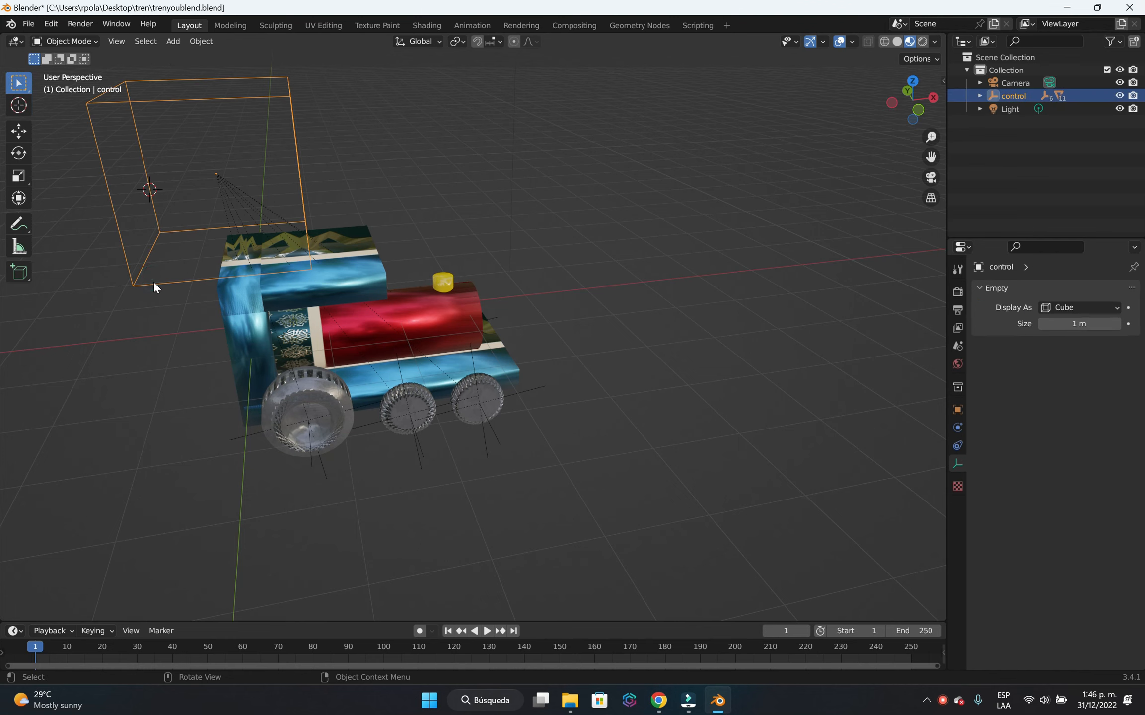
# Test the complete wheel rig by moving the control cube along the X axis from the side and front, cancelling each move.
pyautogui.press('g')
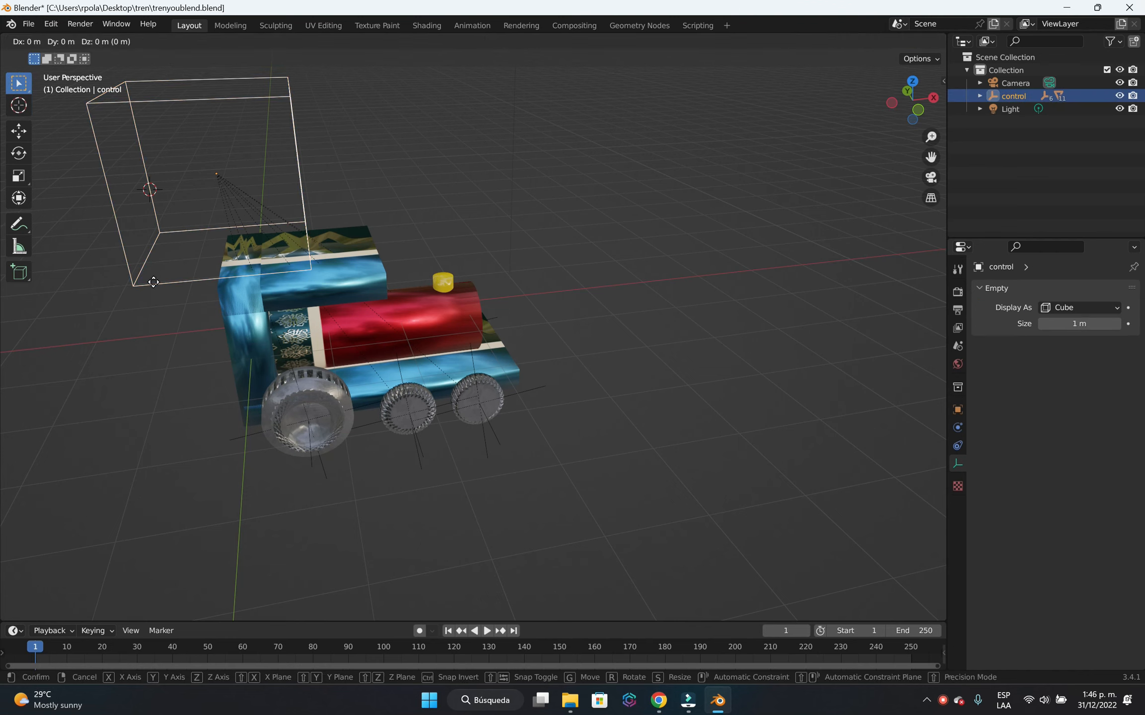
pyautogui.press('x')
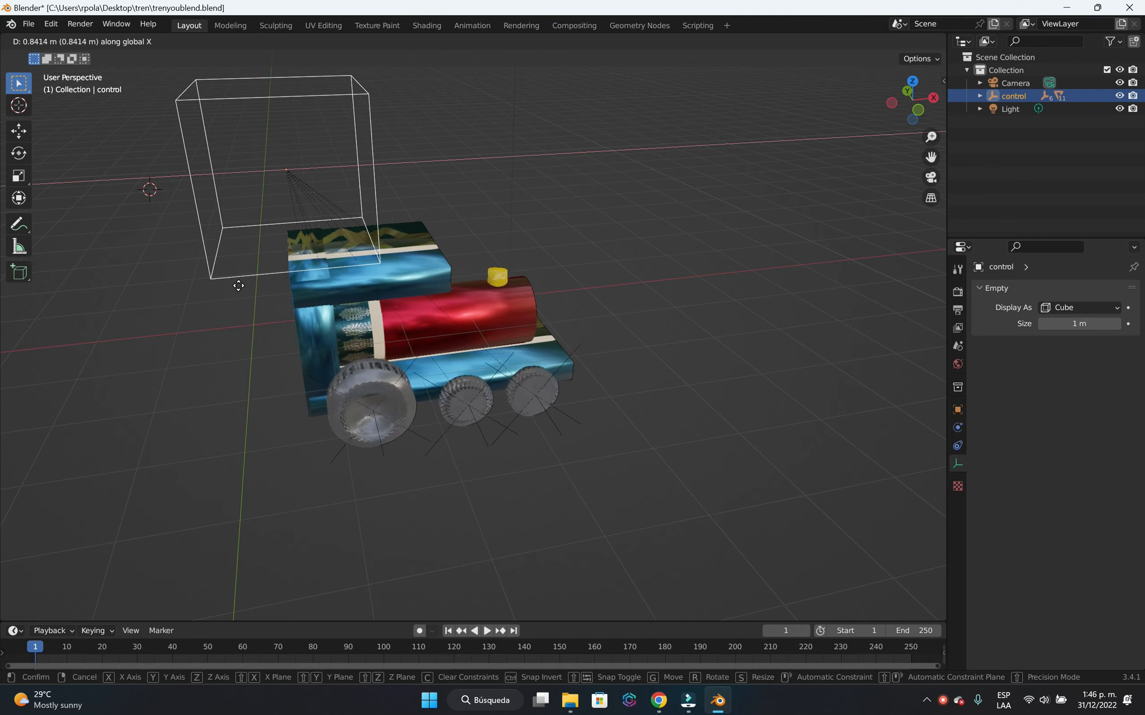
pyautogui.rightClick(313, 314)
pyautogui.moveTo(755, 328); pyautogui.dragTo(647, 331, button='middle')
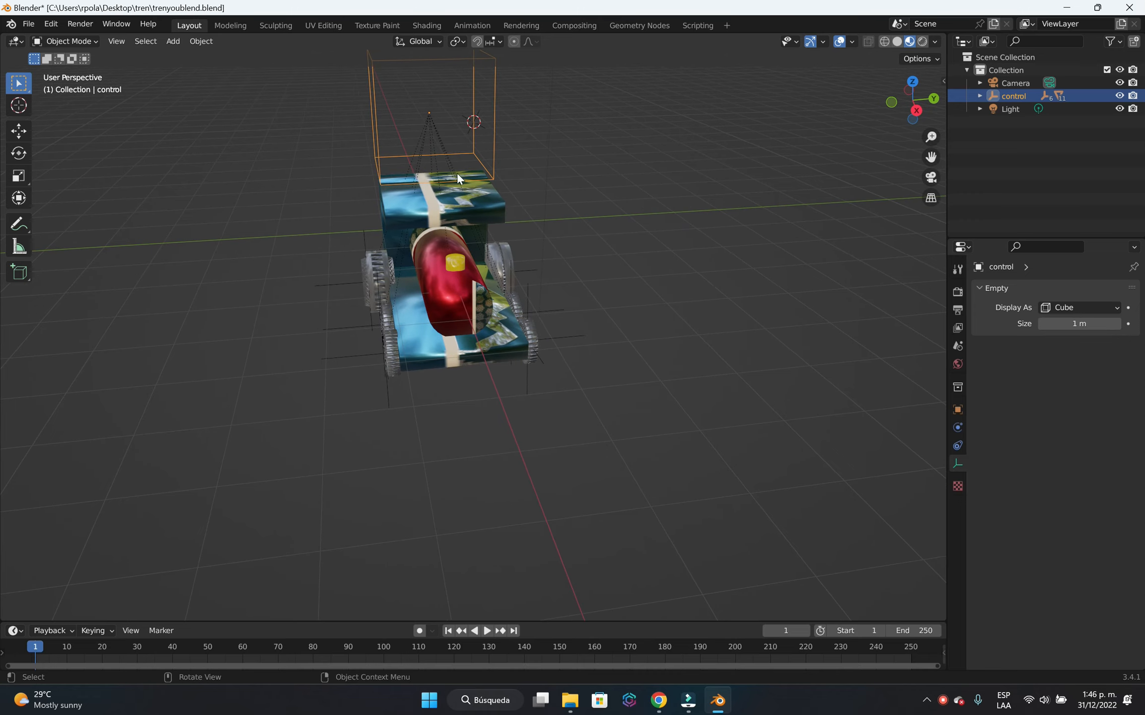
pyautogui.press('g')
pyautogui.press('x')
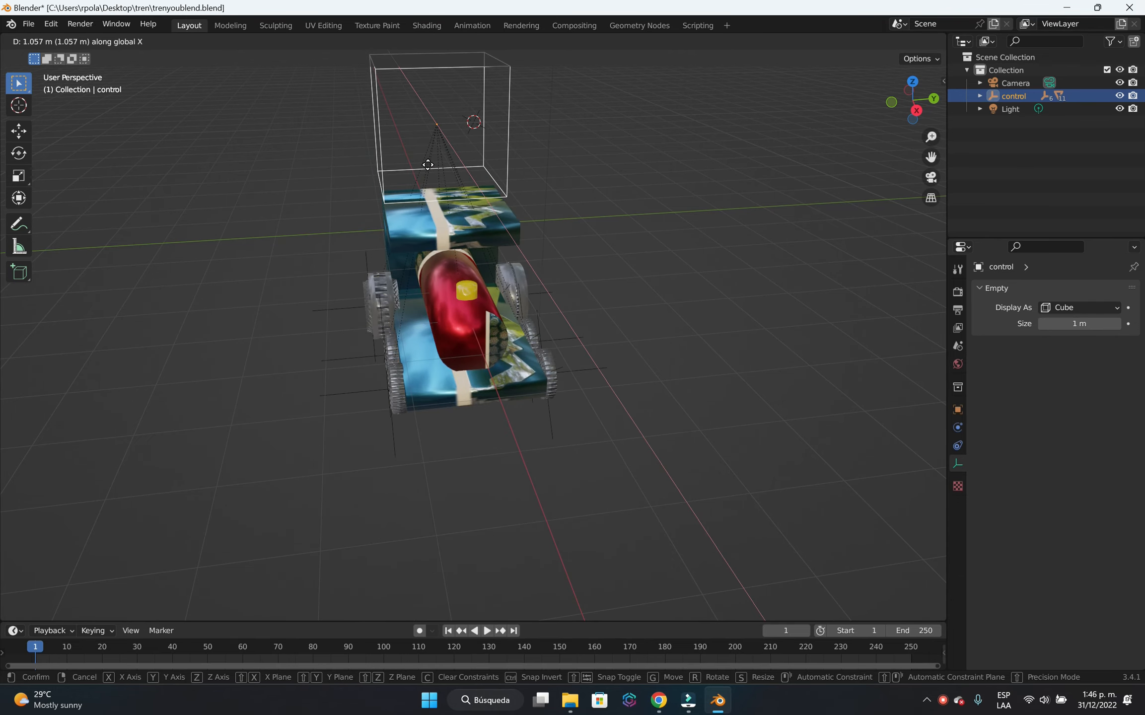
pyautogui.click(490, 241)
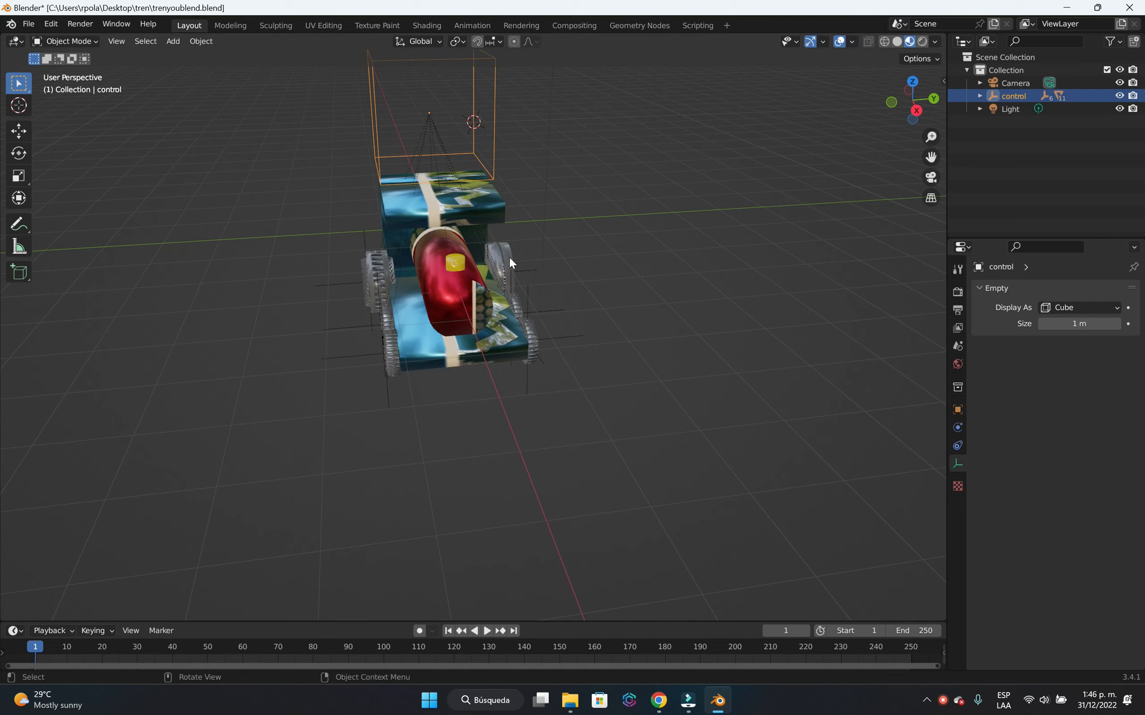
# Switch to the Animation workspace and show the camera's view in the main 3D viewport.
pyautogui.moveTo(498, 372); pyautogui.dragTo(597, 347, button='middle')
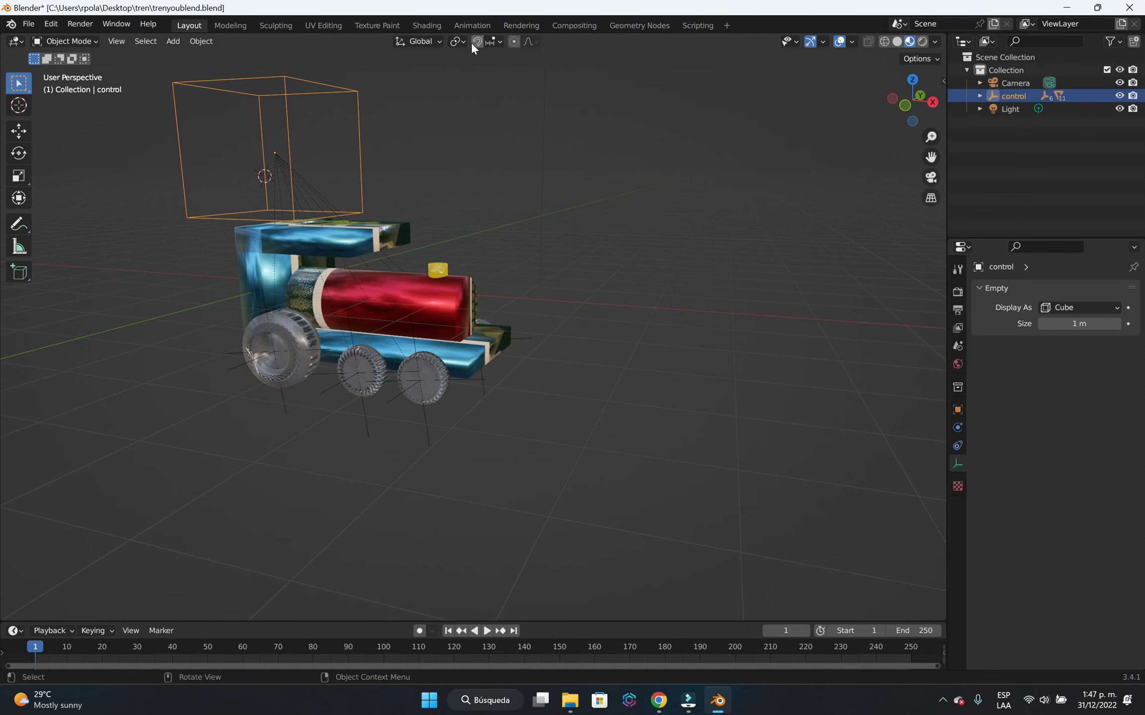
pyautogui.click(474, 26)
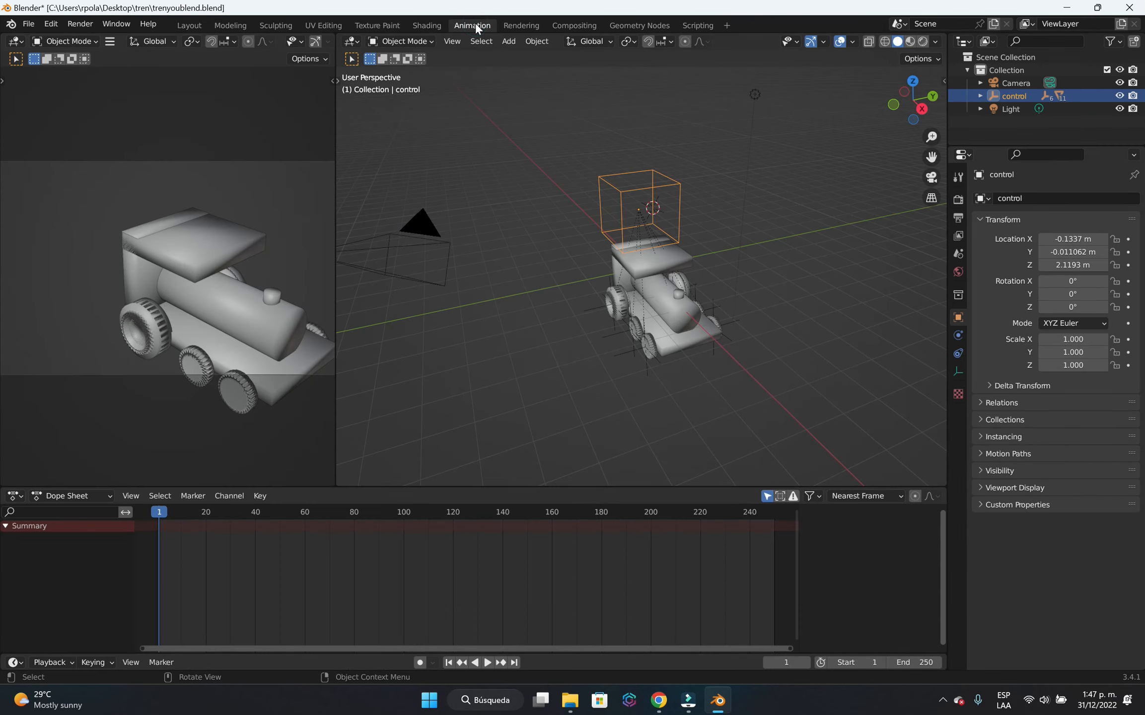
pyautogui.moveTo(734, 379); pyautogui.dragTo(756, 368, button='middle')
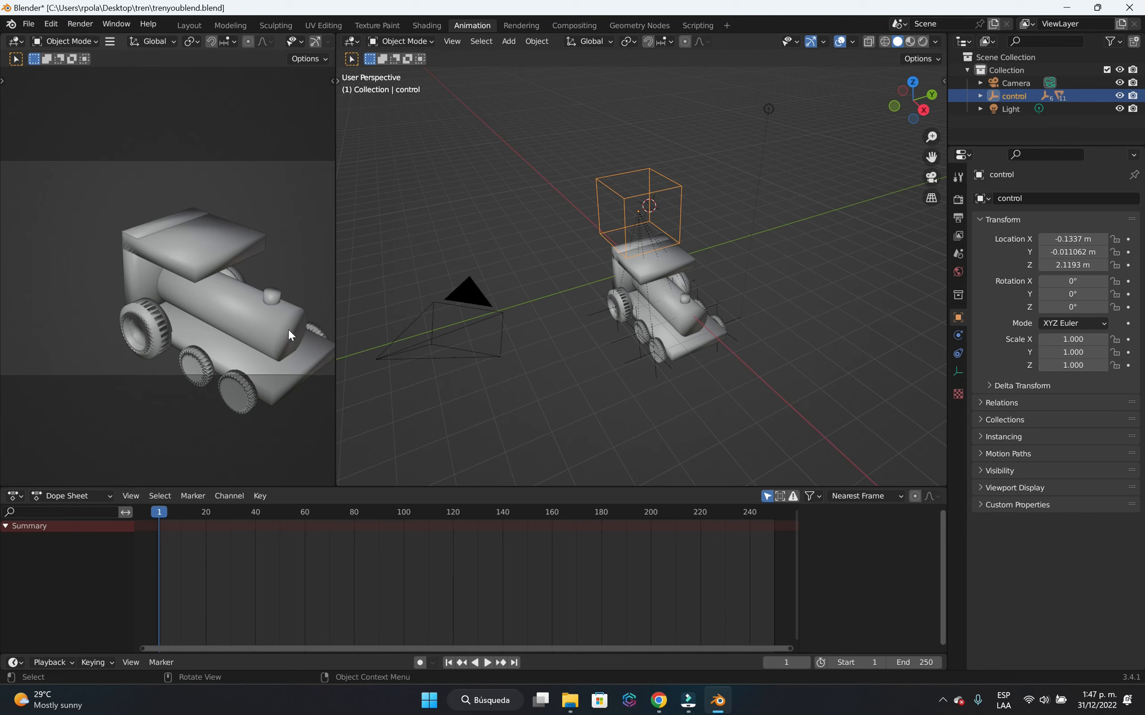
pyautogui.click(931, 178)
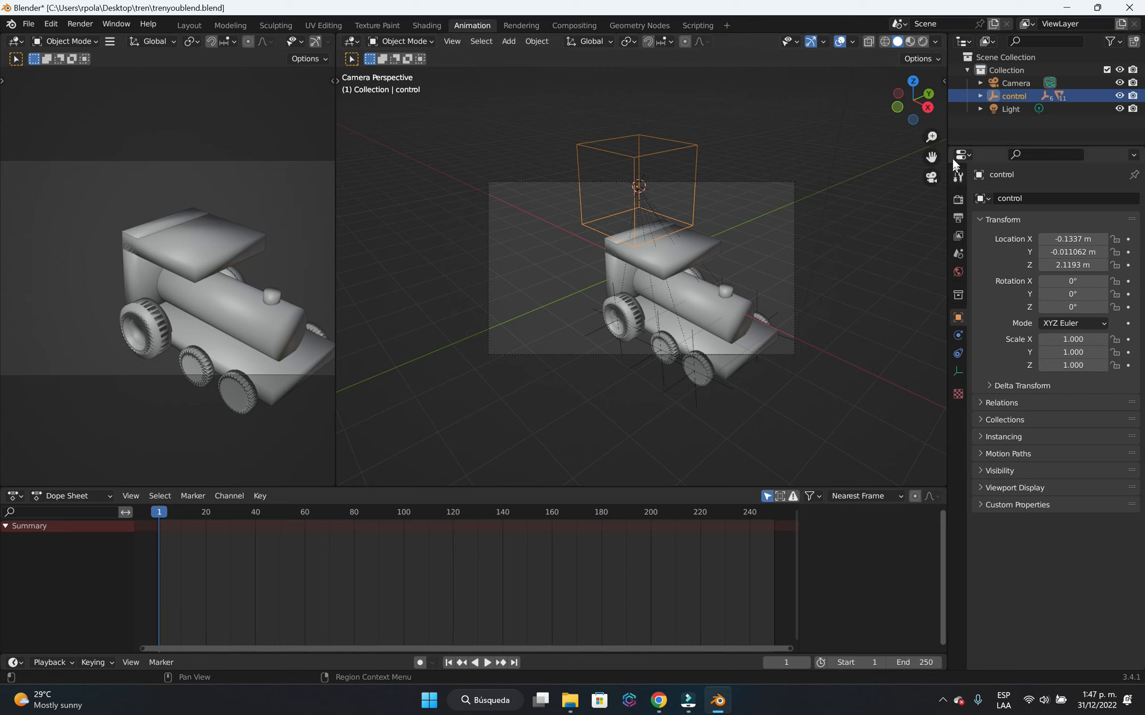
# Deselect the control cube and enable the Camera to View lock for the main 3D viewport.
pyautogui.click(943, 81)
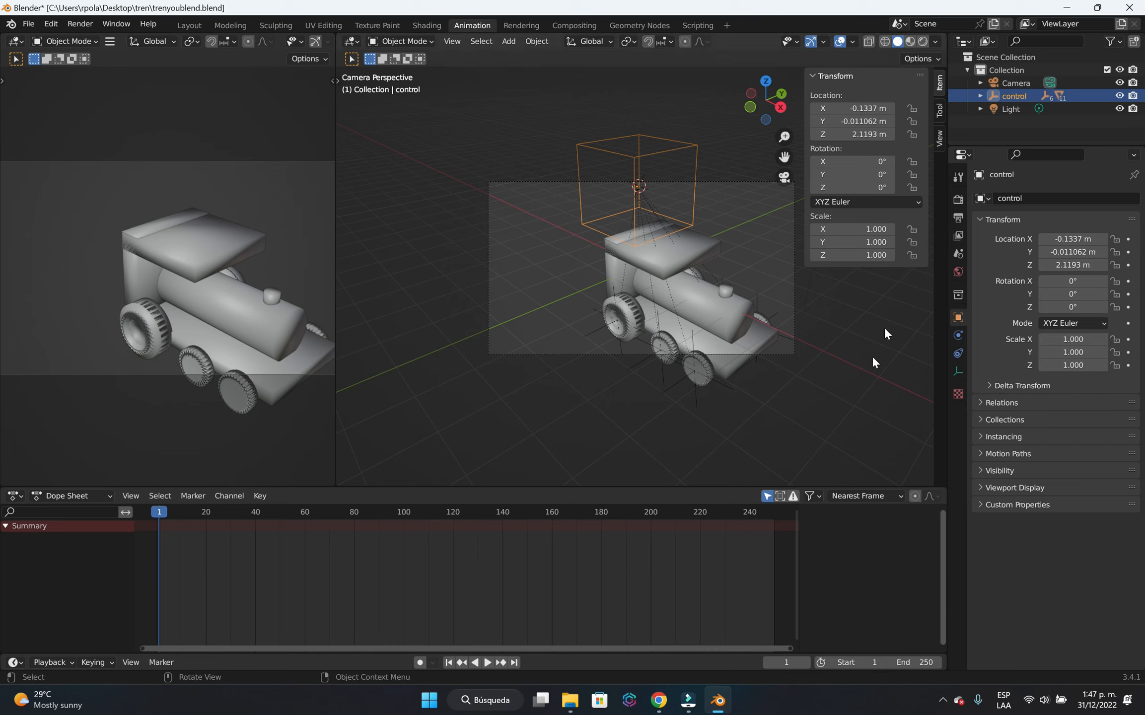
pyautogui.click(743, 207)
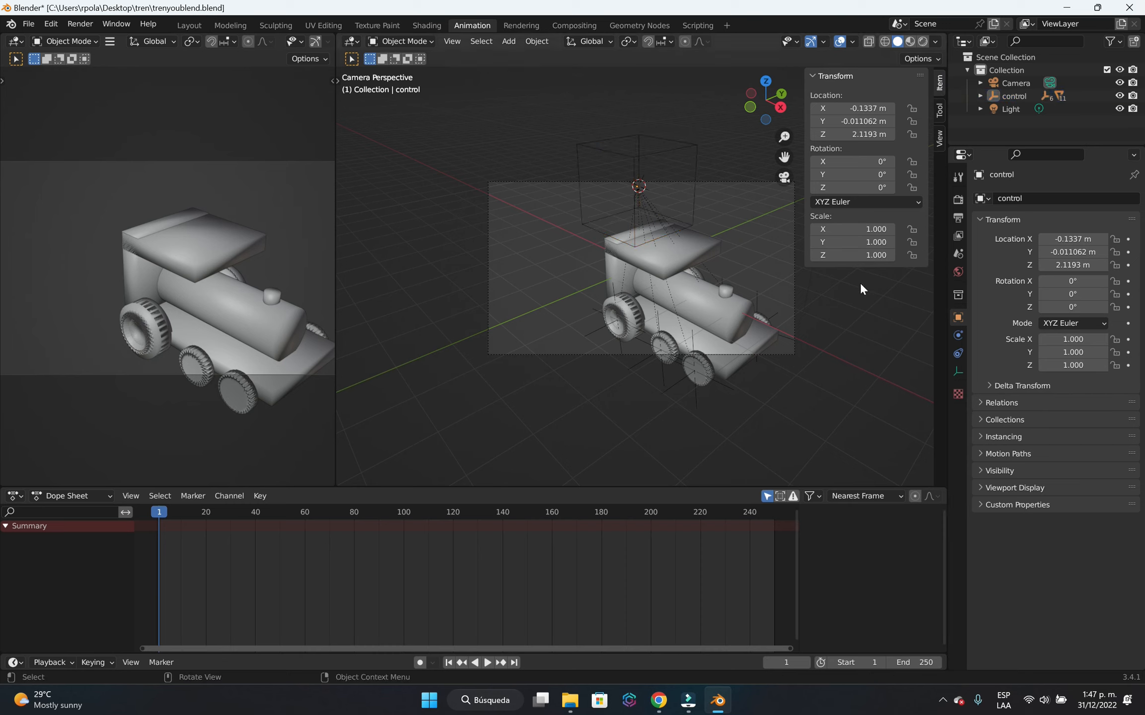
pyautogui.press('n')
pyautogui.press('n')
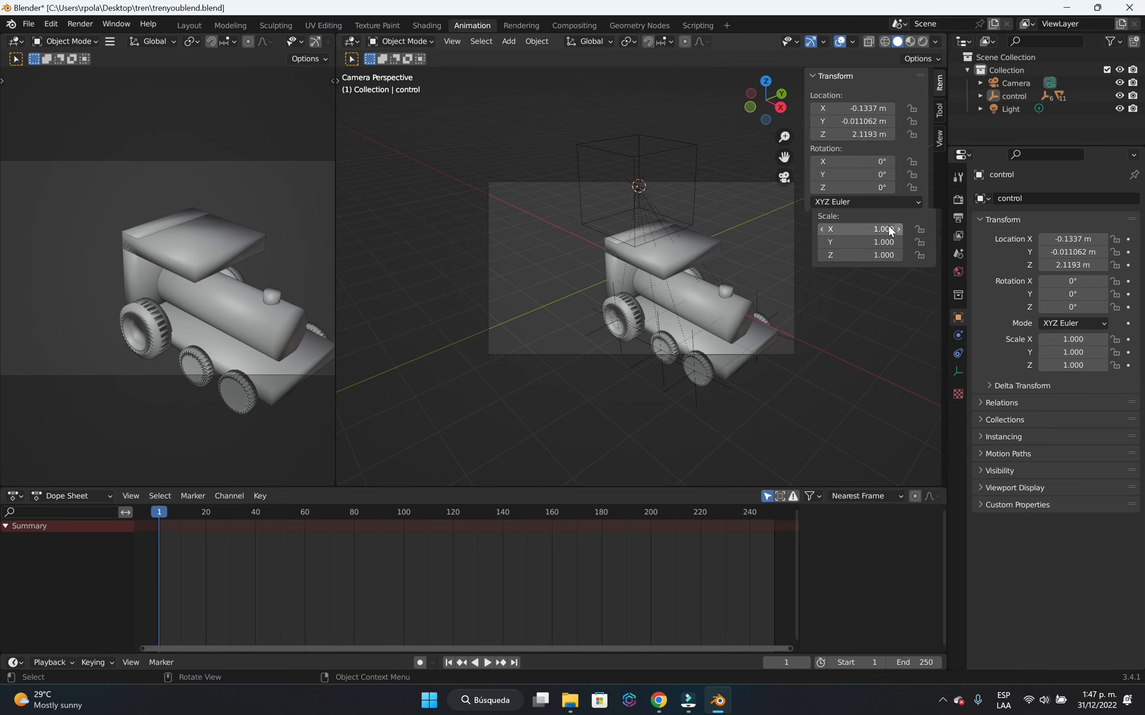
pyautogui.press('n')
pyautogui.press('n')
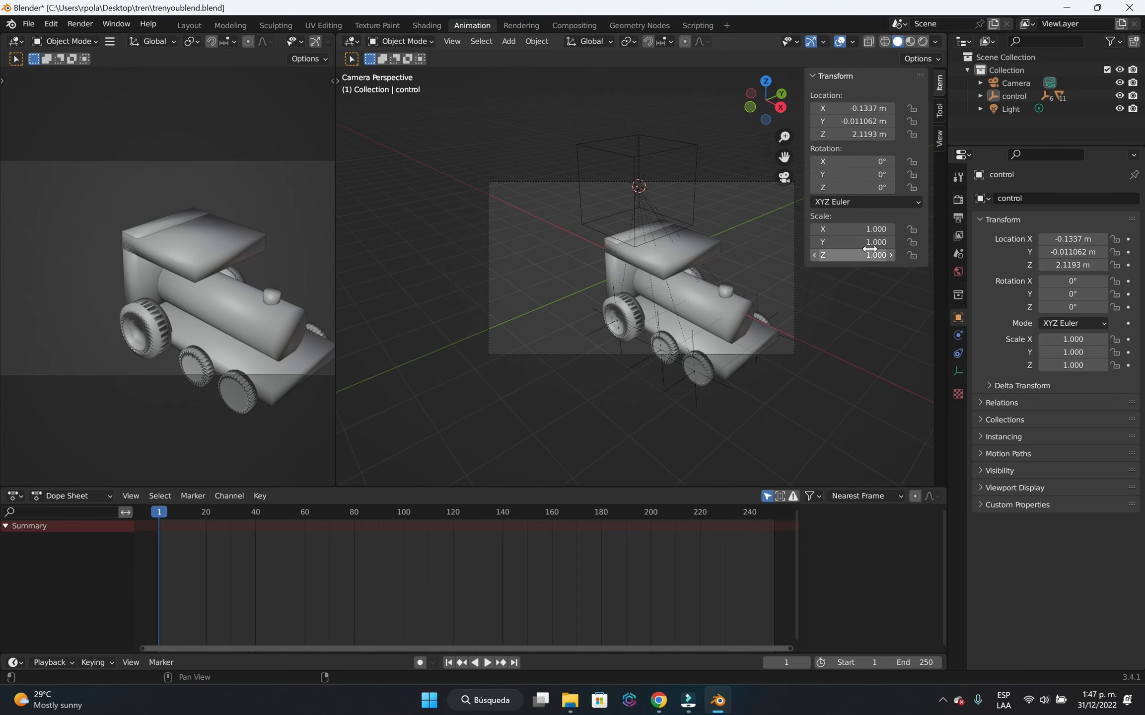
pyautogui.click(938, 143)
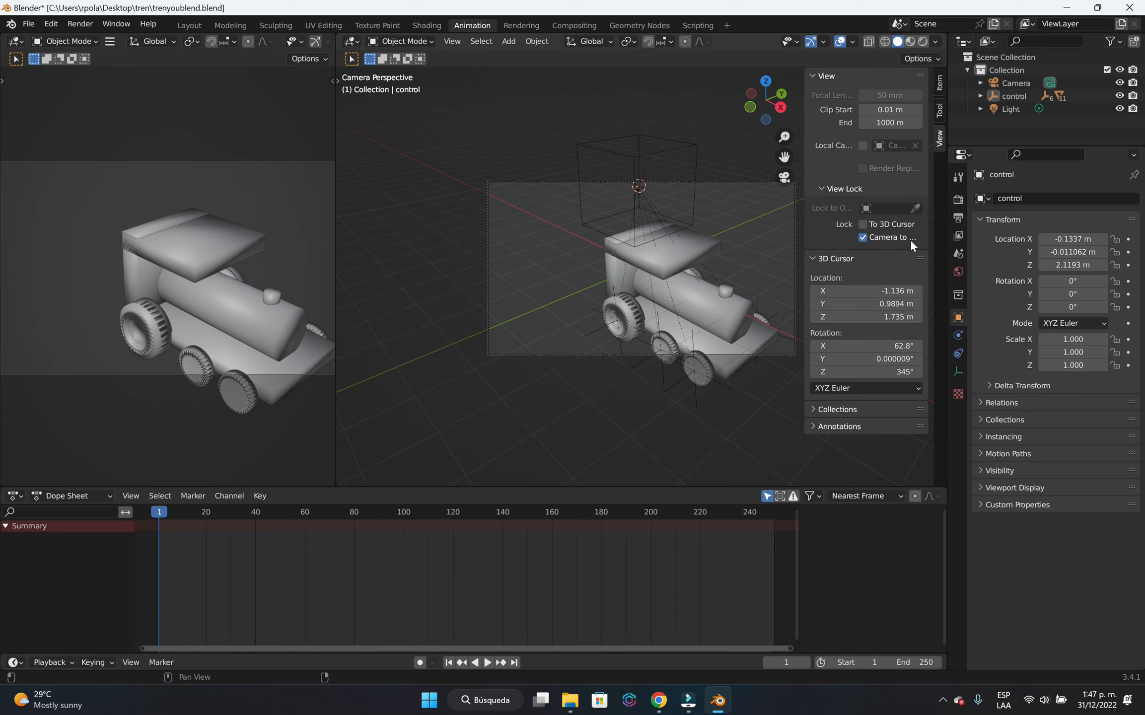
# Reframe the locked camera so the locomotive appears small in the upper-left part of the camera frame, and hide the viewport sidebar.
pyautogui.click(862, 226)
pyautogui.scroll(-4, 624, 303)
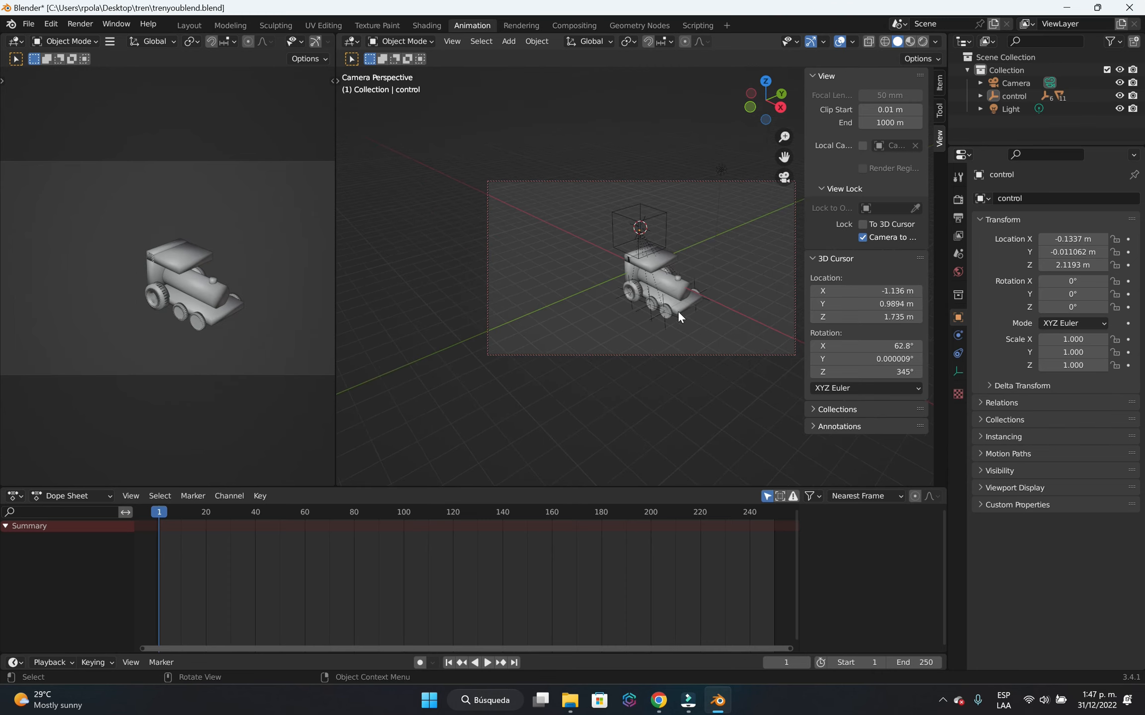
pyautogui.moveTo(678, 311); pyautogui.dragTo(644, 281, button='middle')
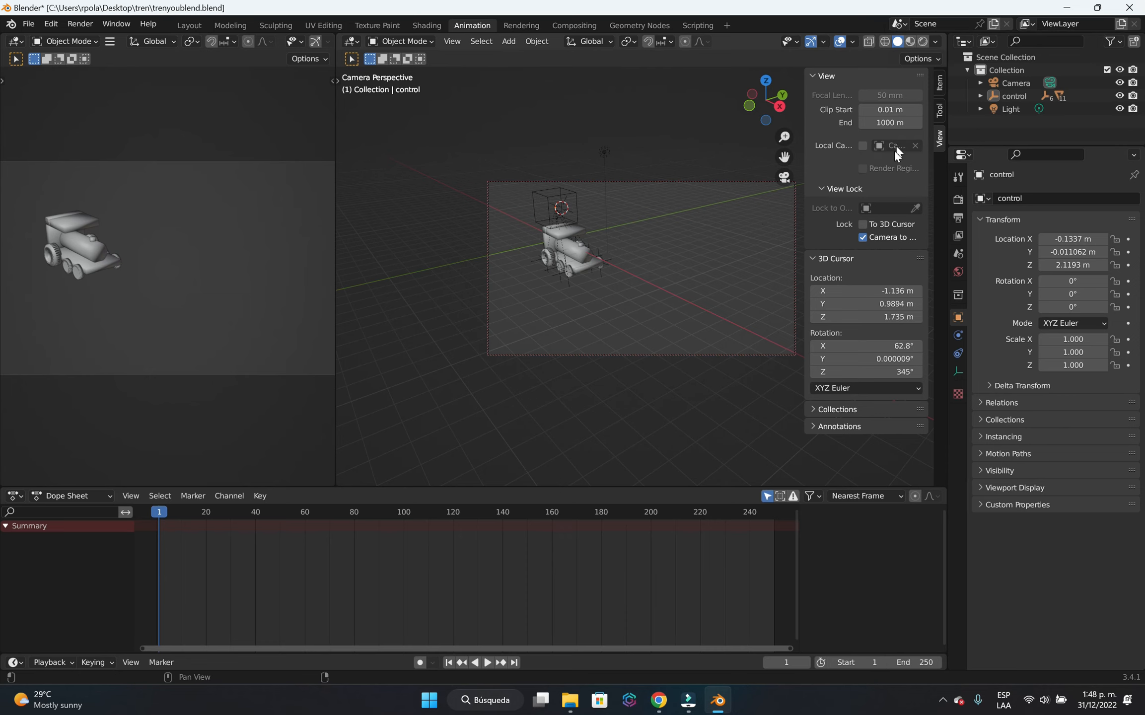
pyautogui.press('n')
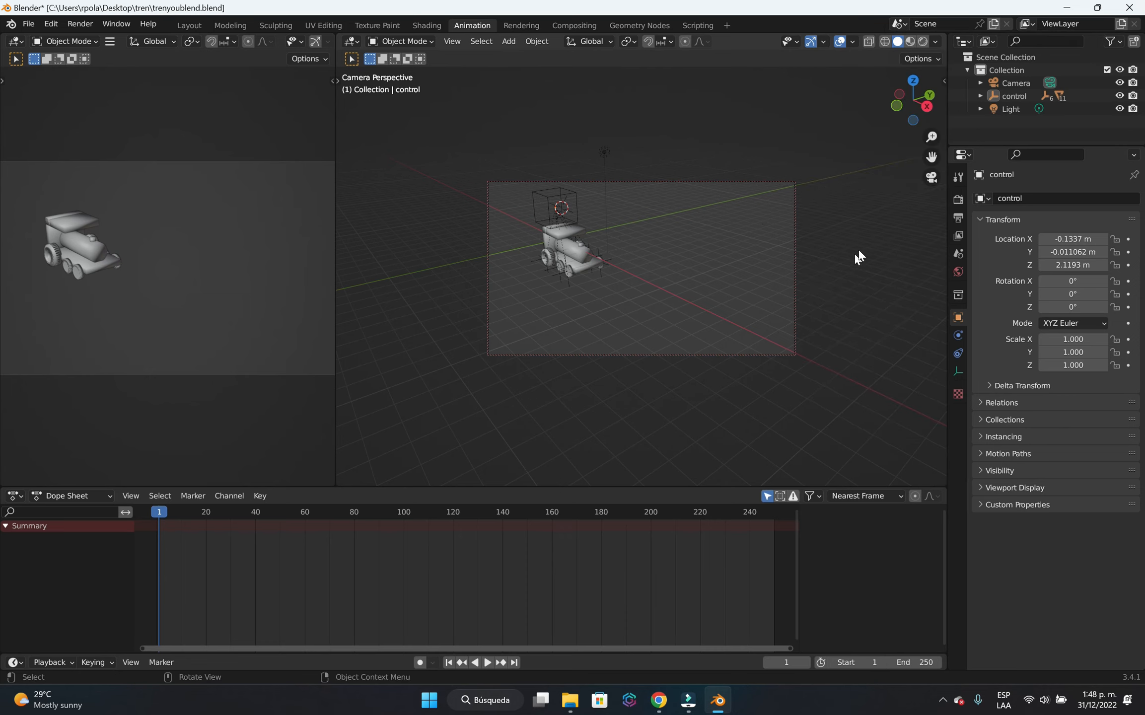
# Compare the camera's view with the free perspective view in the main 3D viewport, ending in the camera's view.
pyautogui.click(931, 183)
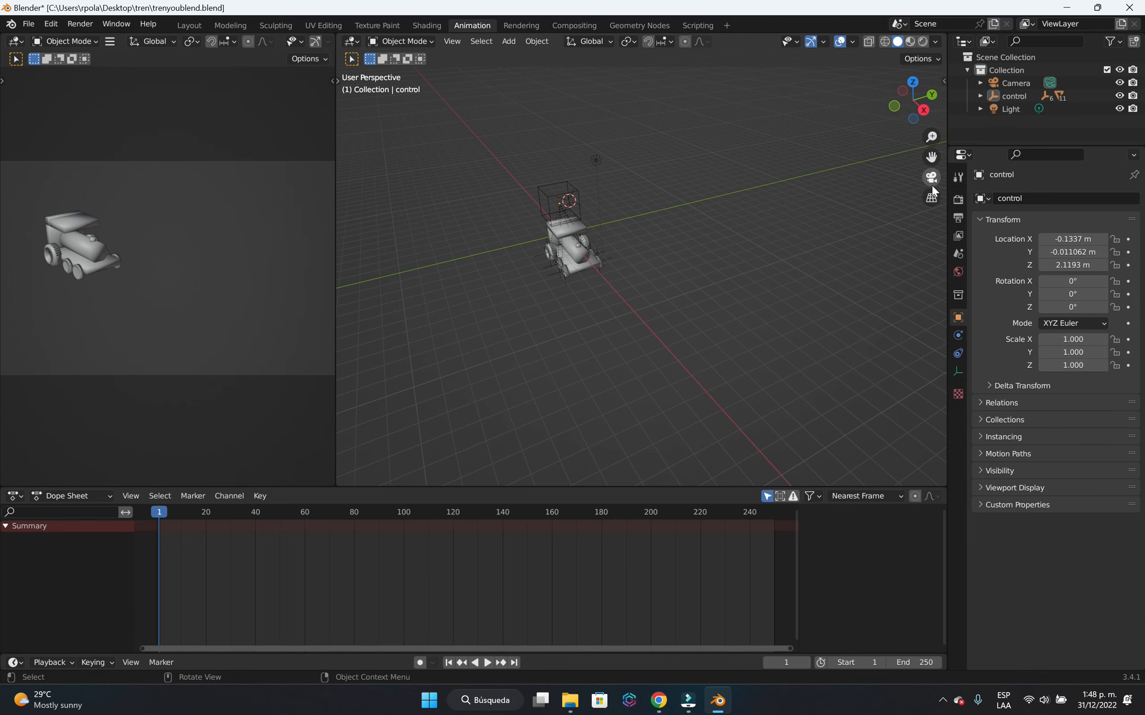
pyautogui.click(932, 185)
pyautogui.click(932, 184)
pyautogui.click(932, 179)
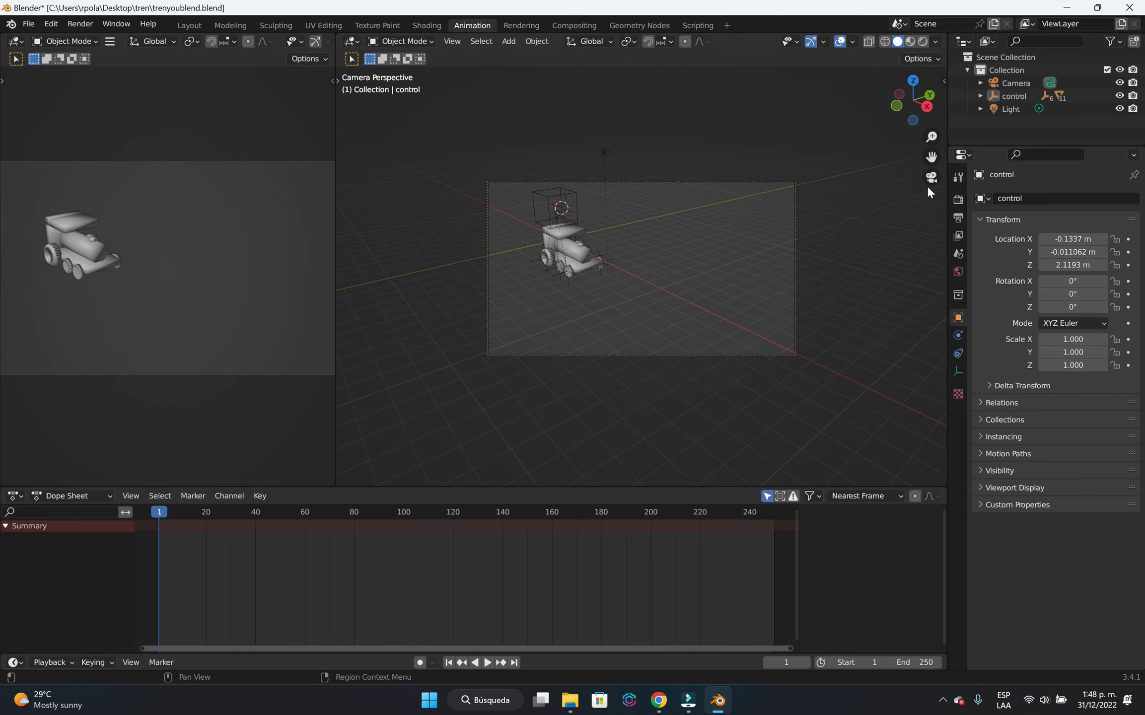
pyautogui.click(932, 178)
pyautogui.click(932, 178)
# Refine the framing with Camera to View still enabled, placing the locomotive close to the camera frame's left edge, and hide the sidebar.
pyautogui.press('n')
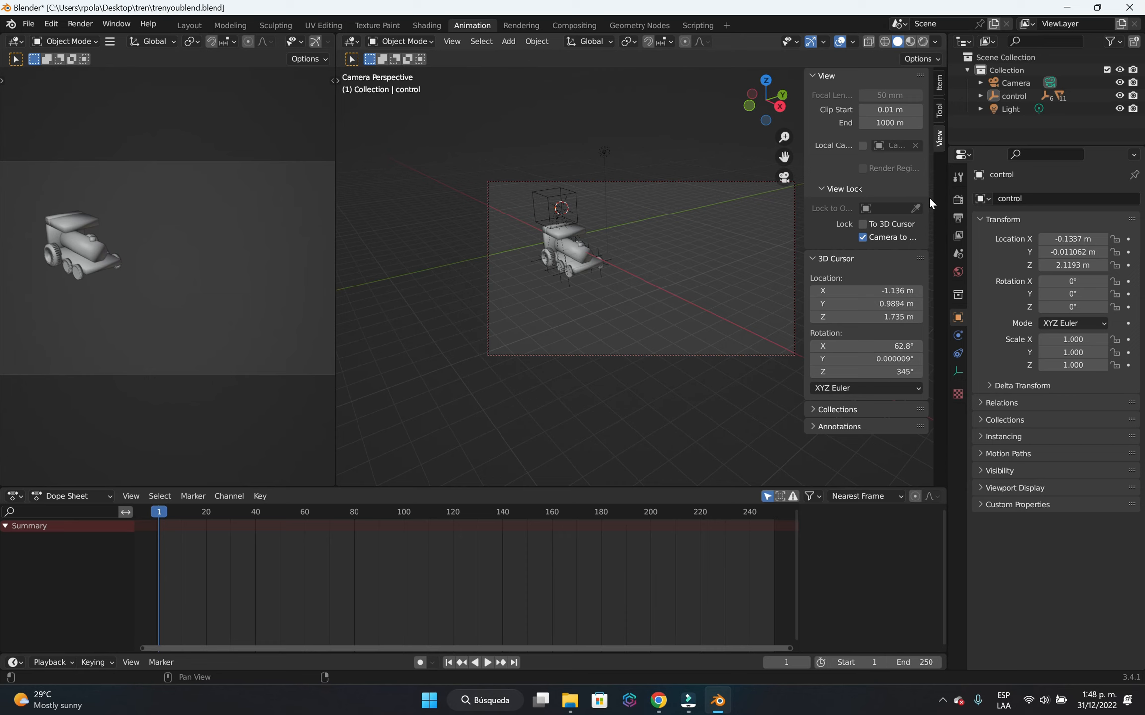
pyautogui.click(886, 239)
pyautogui.click(862, 237)
pyautogui.moveTo(646, 283); pyautogui.dragTo(664, 289, button='middle')
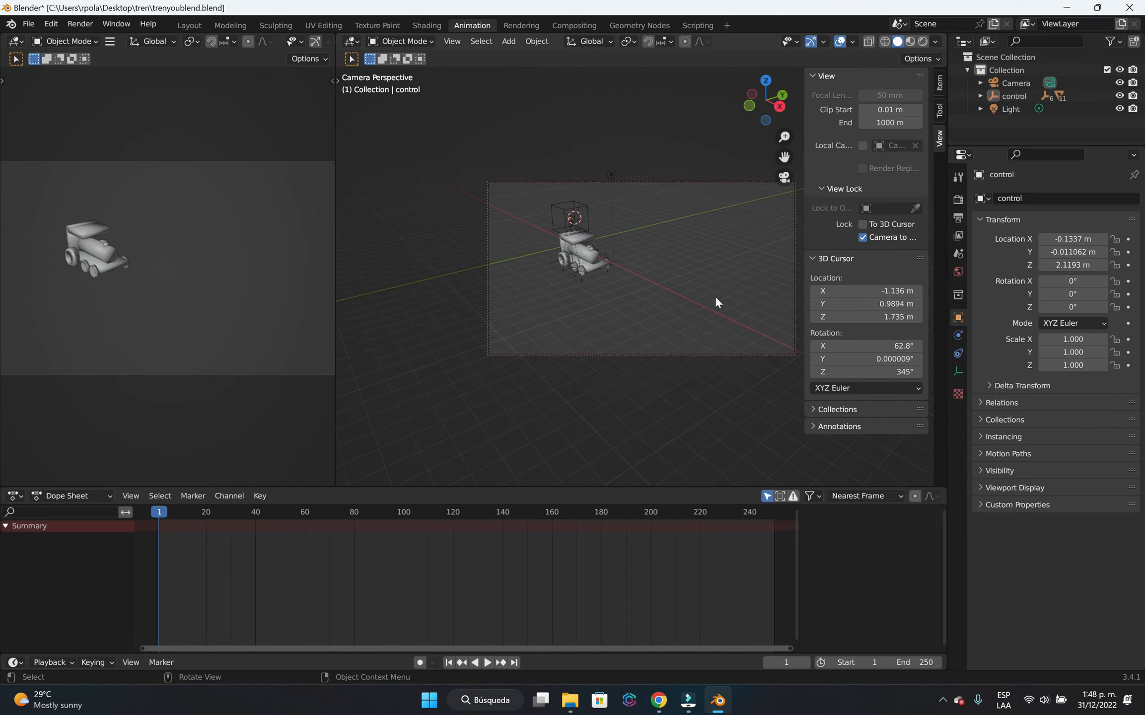
pyautogui.moveTo(743, 308); pyautogui.dragTo(718, 299, button='middle')
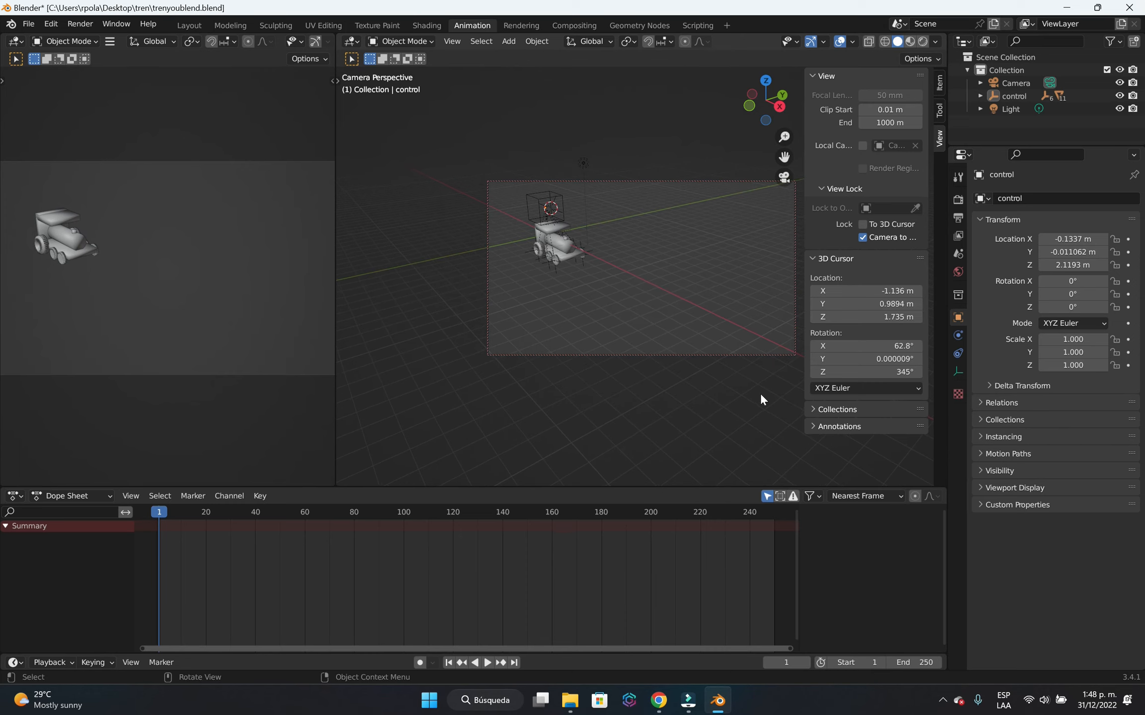
pyautogui.press('n')
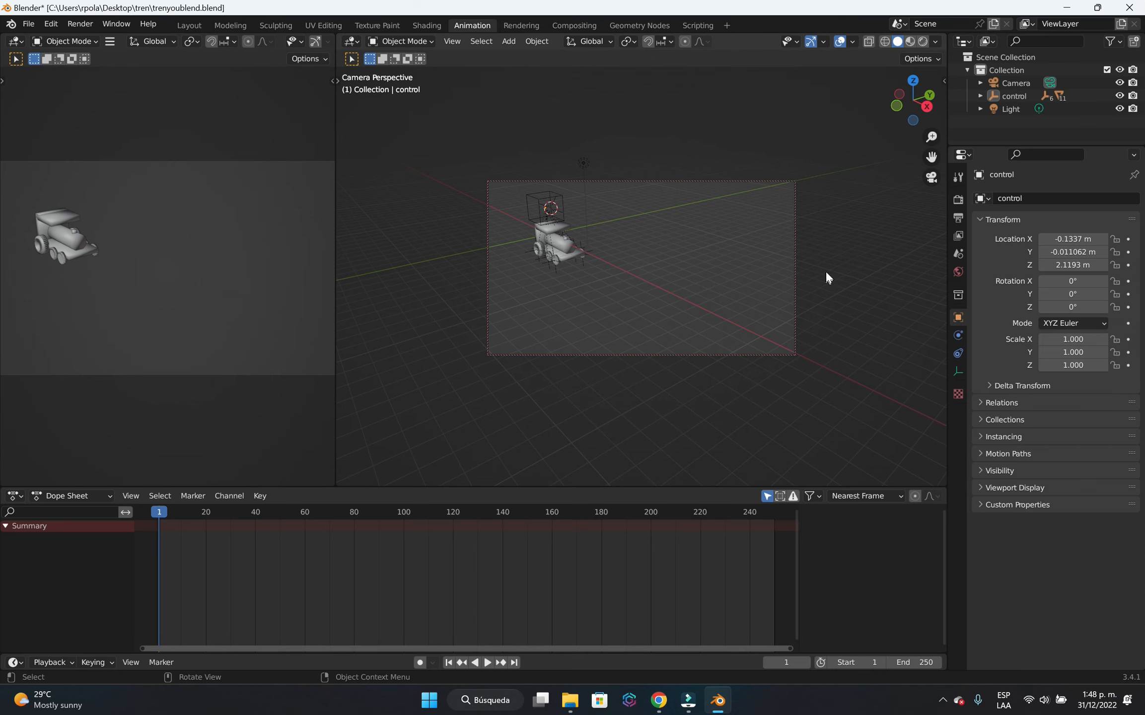
# Leave the camera's view for a side perspective of the locomotive and enable auto keying.
pyautogui.click(932, 177)
pyautogui.moveTo(583, 380); pyautogui.dragTo(720, 340, button='middle')
pyautogui.scroll(3, 667, 298)
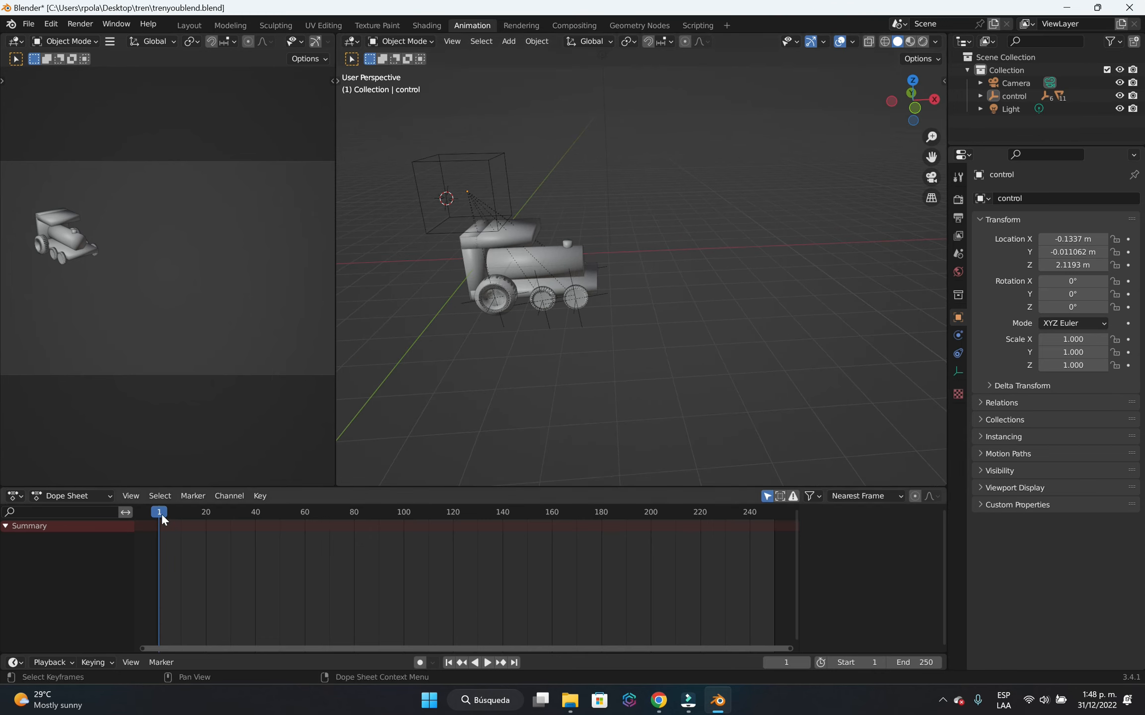
pyautogui.click(420, 662)
# Record the control cube's starting keyframe at frame 1 by raising the cube slightly to about Z 2.27 m, and deselect it.
pyautogui.click(495, 215)
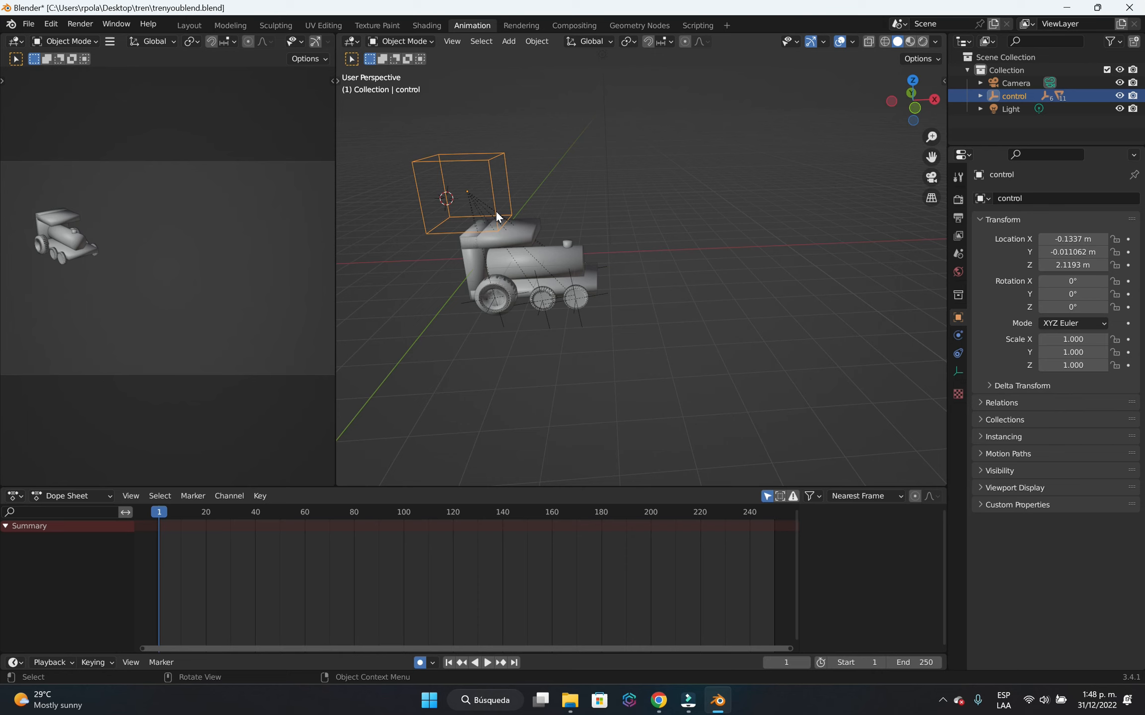
pyautogui.press('g')
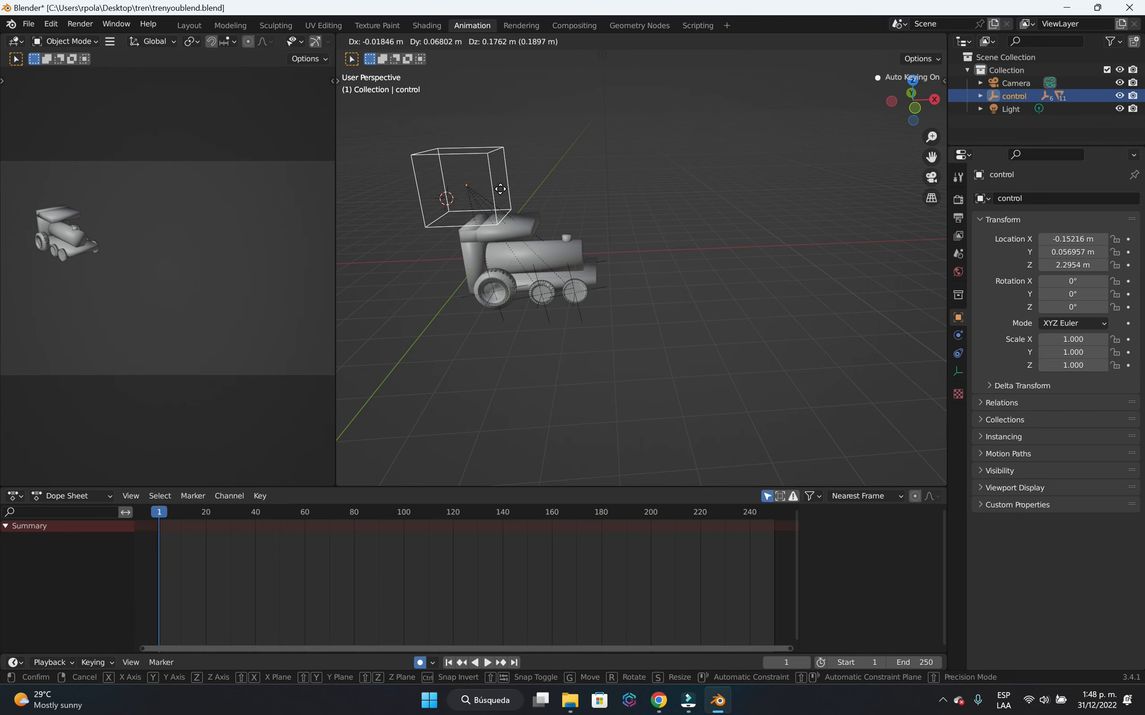
pyautogui.click(501, 189)
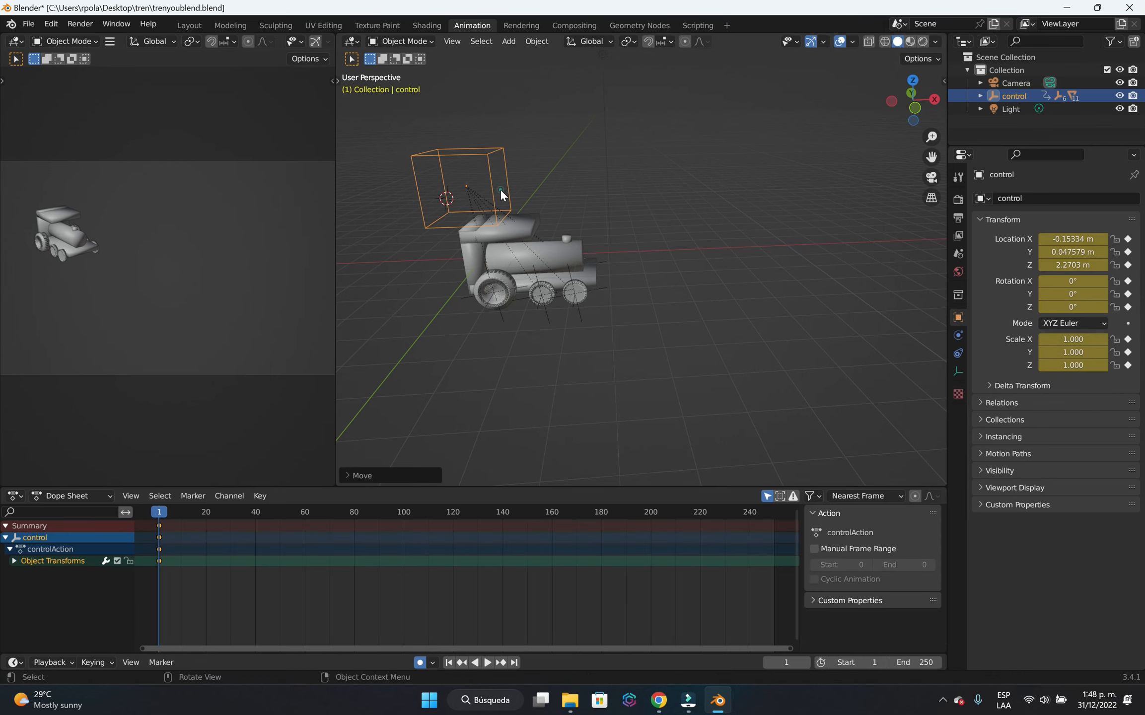
pyautogui.click(511, 339)
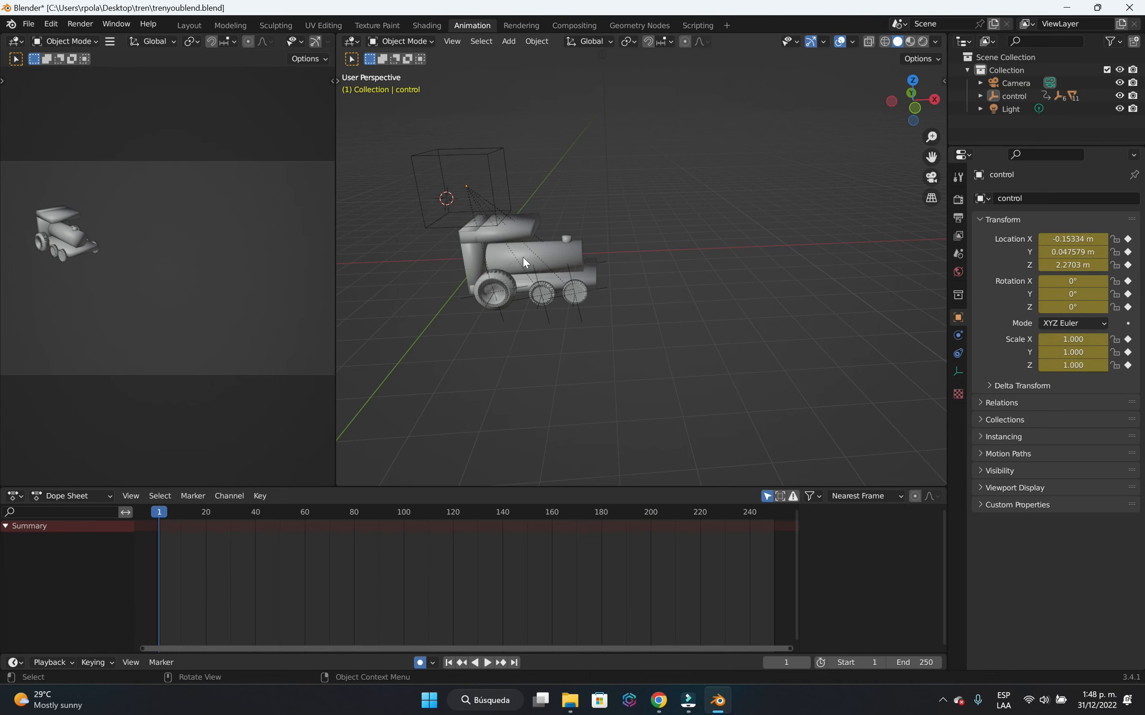
# Record a second keyframe for the control cube at frame 200 by moving it about 15.14 m along the X axis.
pyautogui.moveTo(162, 514)
pyautogui.mouseDown()
pyautogui.moveTo(344, 546)
pyautogui.moveTo(269, 520)
pyautogui.moveTo(168, 540)
pyautogui.moveTo(160, 517)
pyautogui.mouseUp()
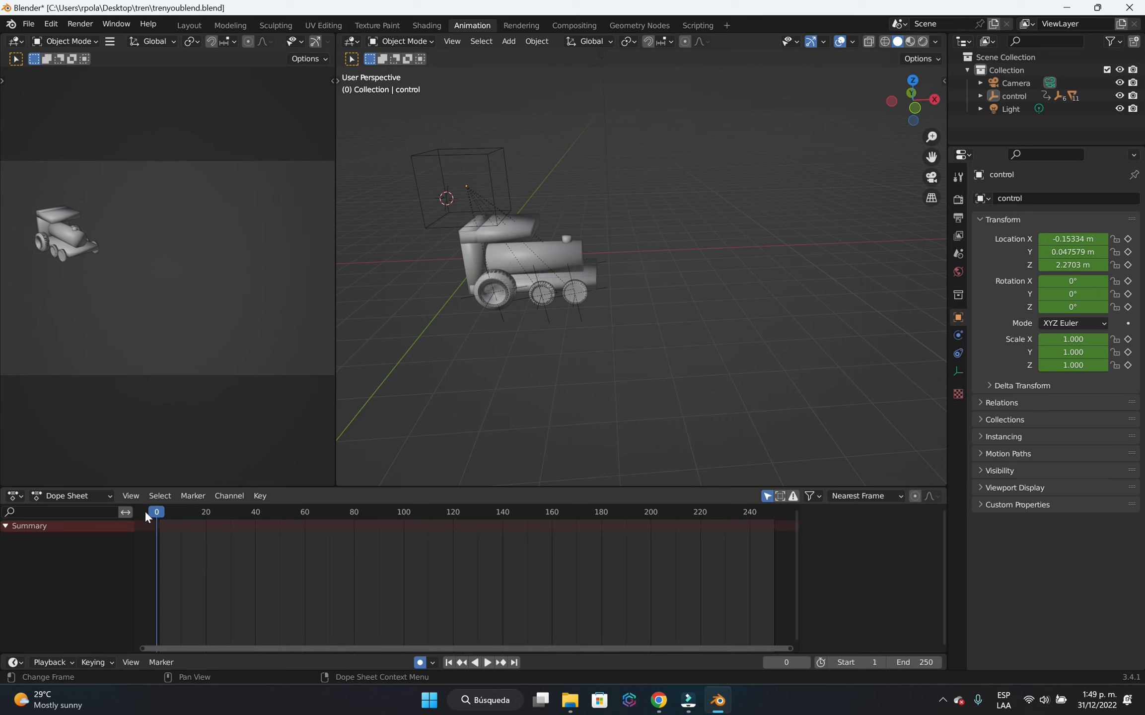
pyautogui.click(420, 662)
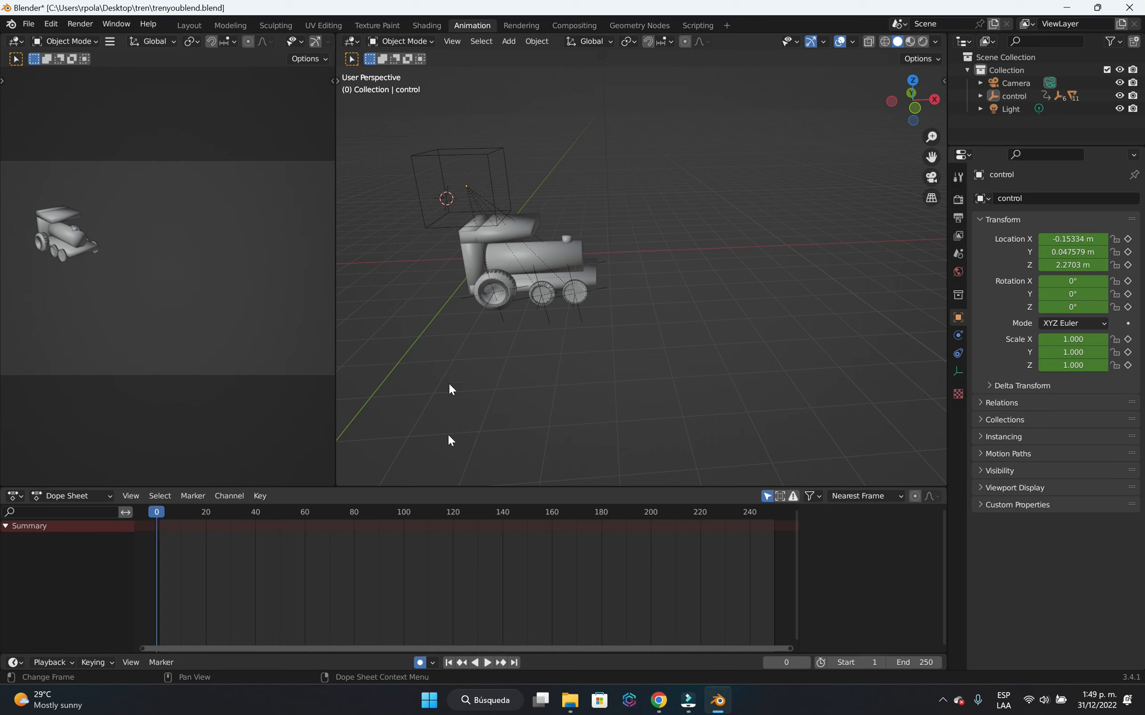
pyautogui.click(450, 205)
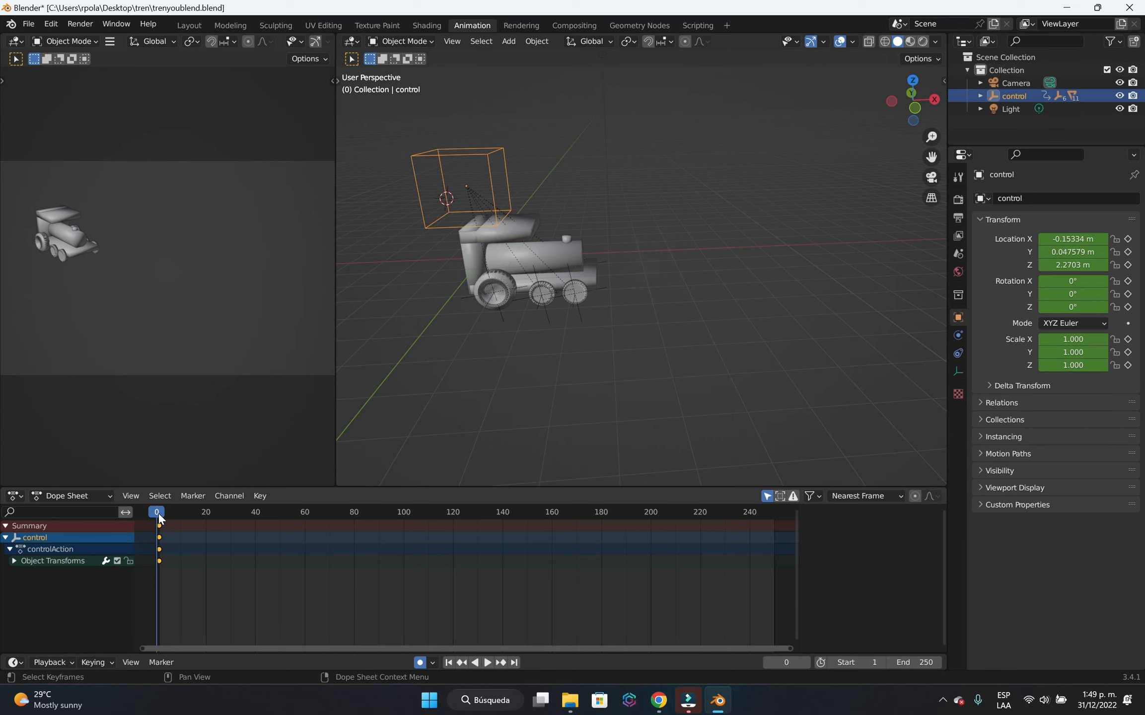
pyautogui.moveTo(158, 513); pyautogui.dragTo(592, 522)
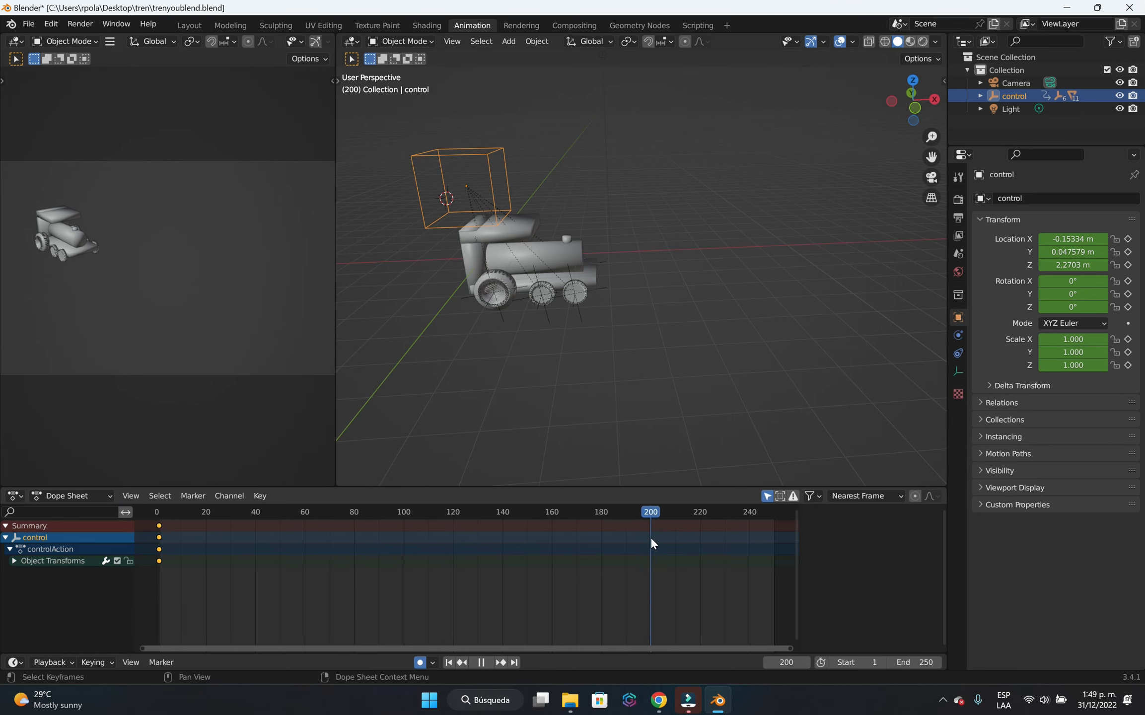
pyautogui.moveTo(605, 482); pyautogui.dragTo(597, 375, button='middle')
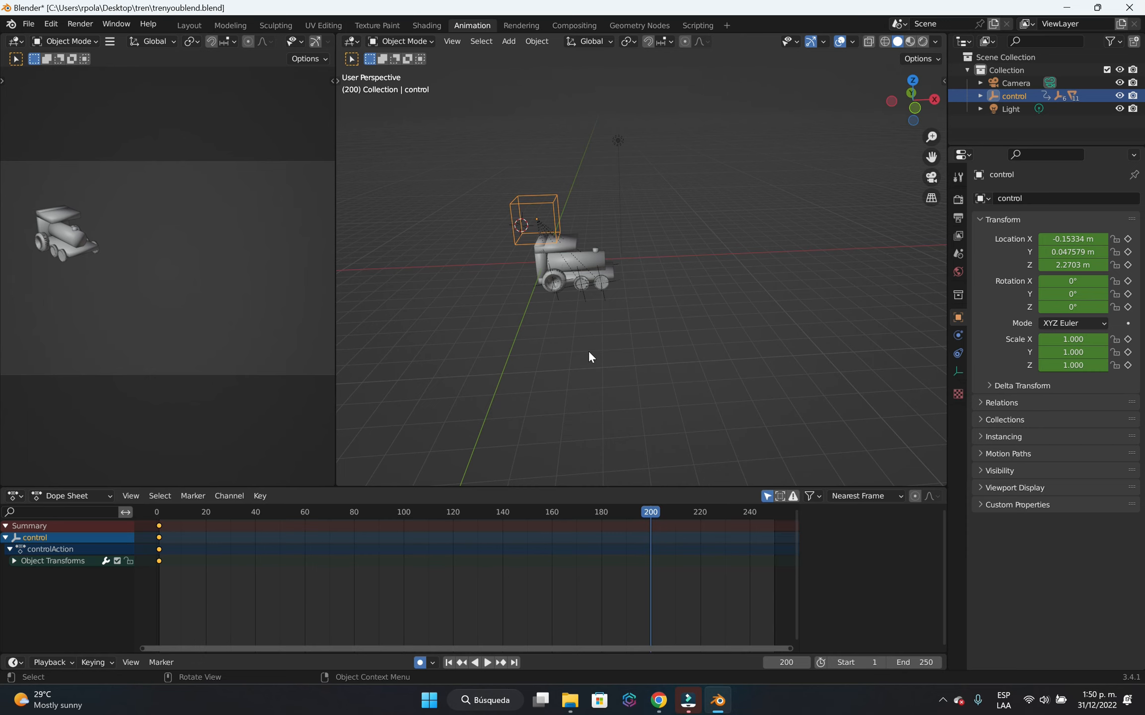
pyautogui.scroll(-4, 588, 351)
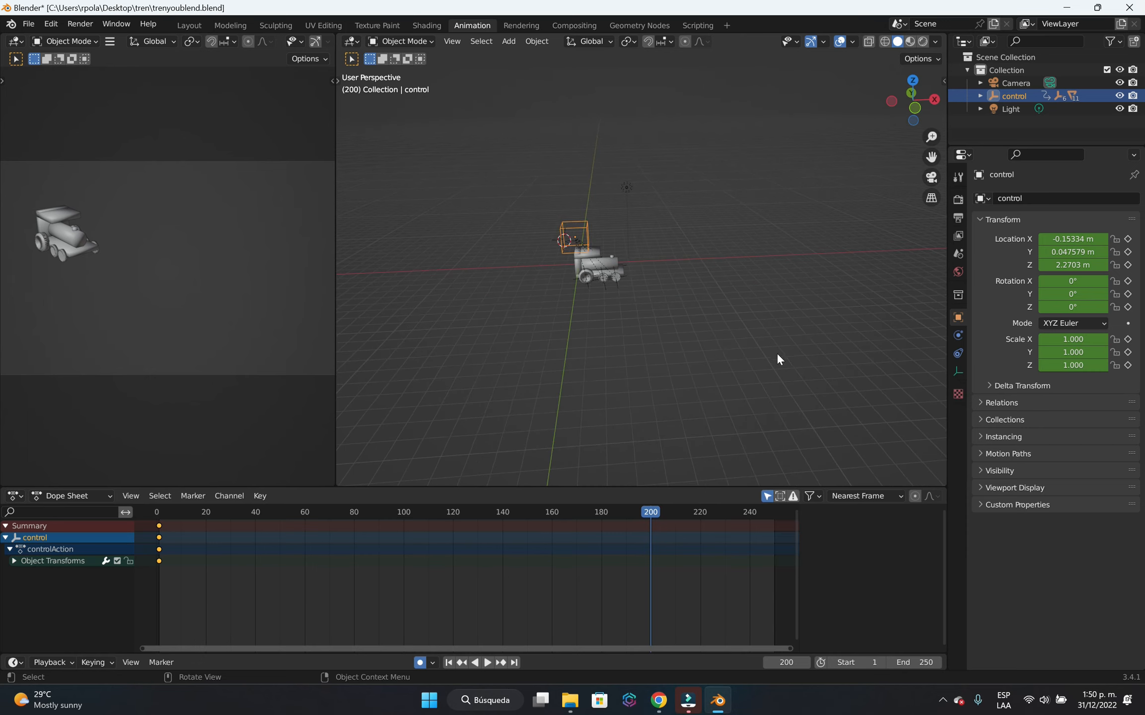
pyautogui.keyDown('shift'); pyautogui.moveTo(776, 353); pyautogui.dragTo(723, 374, button='middle'); pyautogui.keyUp('shift')
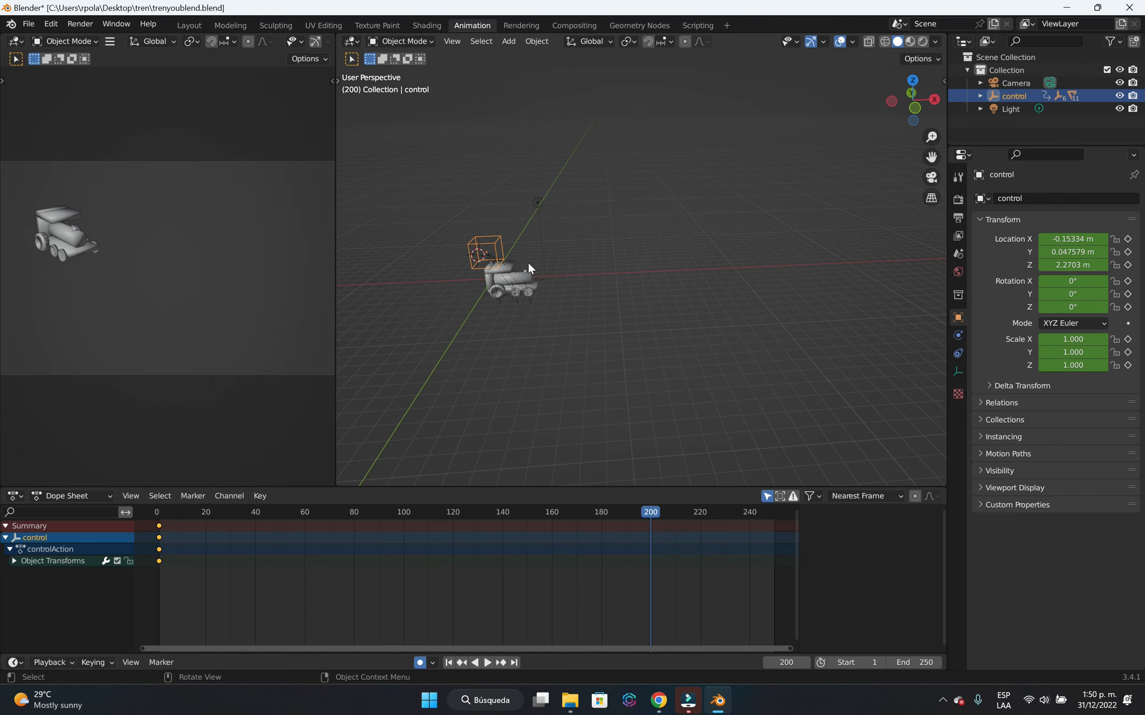
pyautogui.press('g')
pyautogui.press('x')
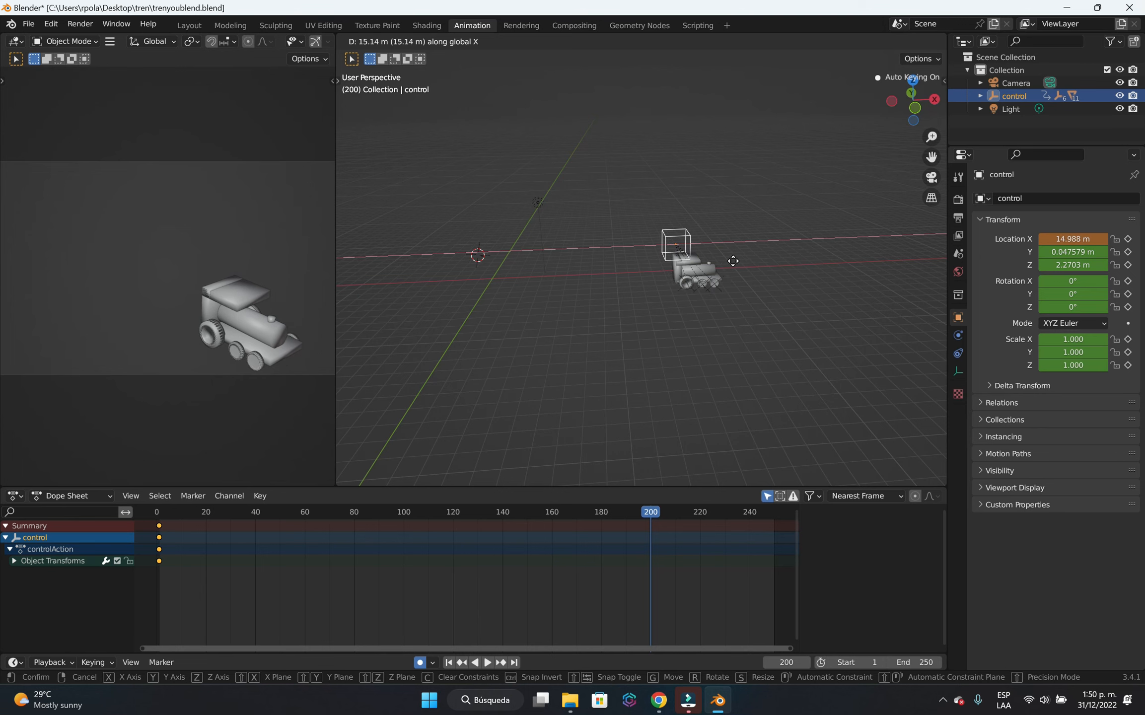
pyautogui.click(733, 261)
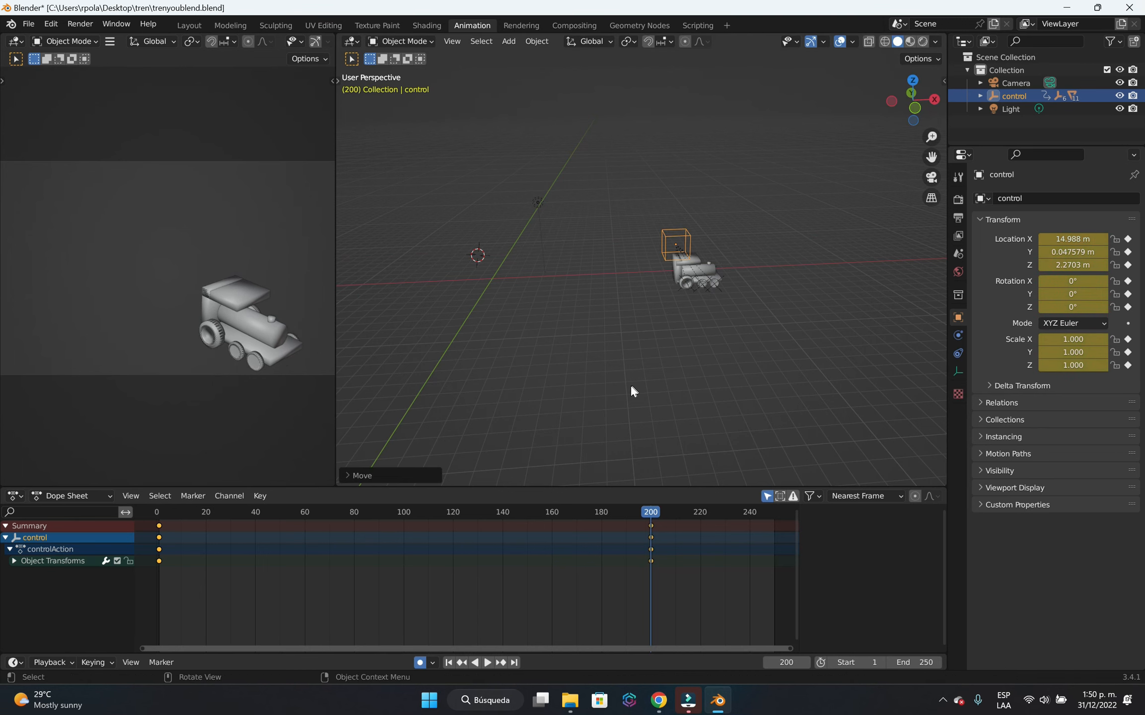
# Play the animation and switch the main 3D viewport to rendered shading.
pyautogui.click(487, 663)
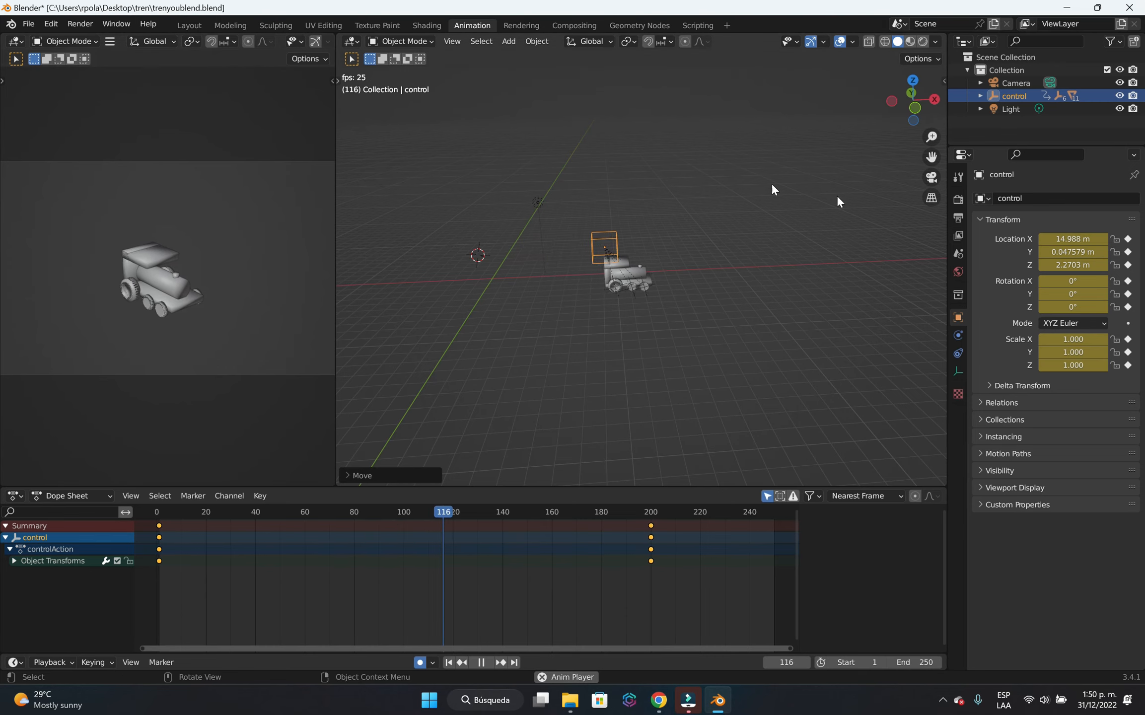
pyautogui.click(922, 42)
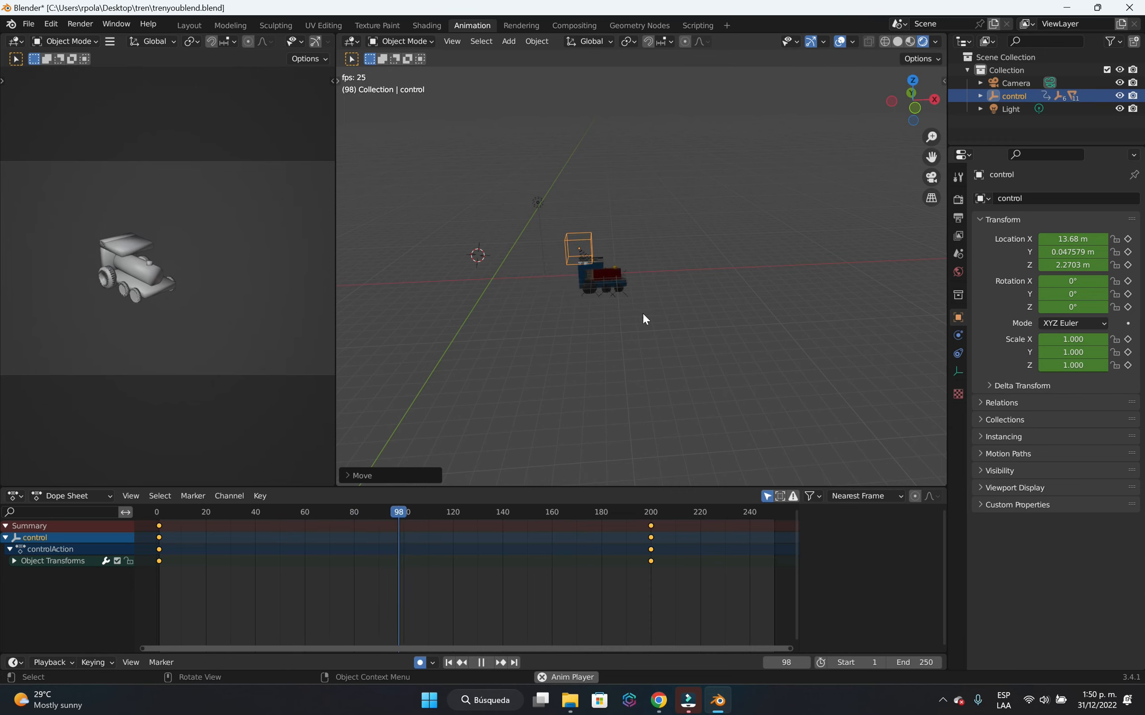
# Set the scene's output frame rate to 25 fps.
pyautogui.click(957, 219)
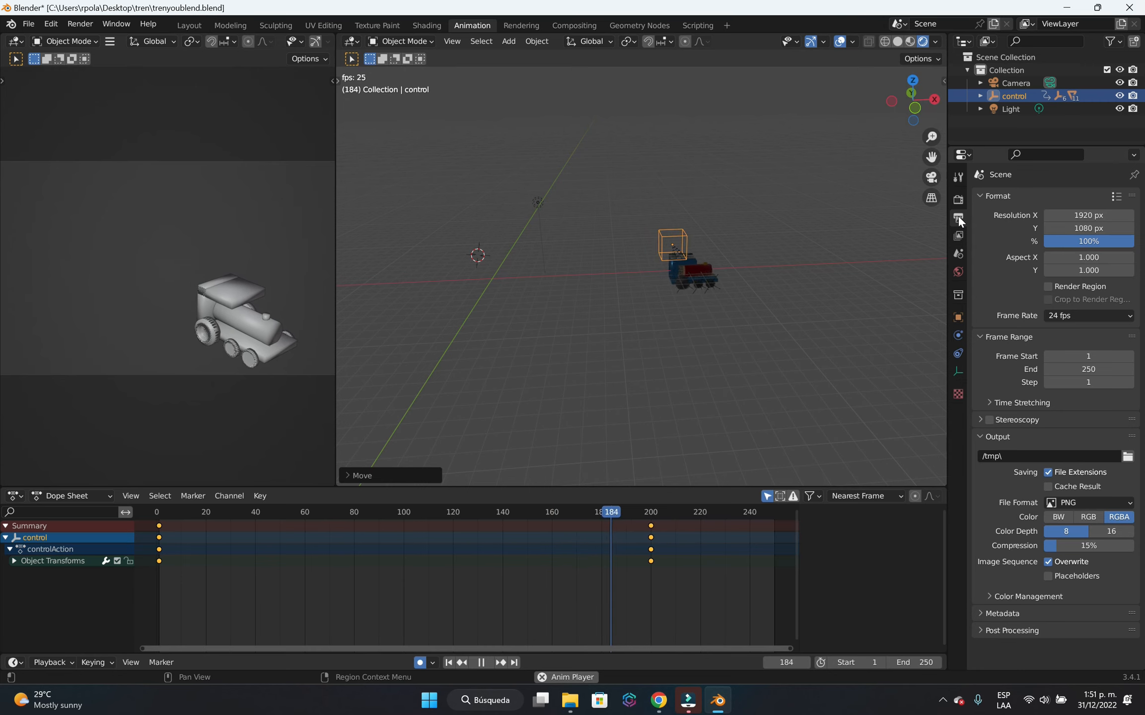
pyautogui.click(1086, 315)
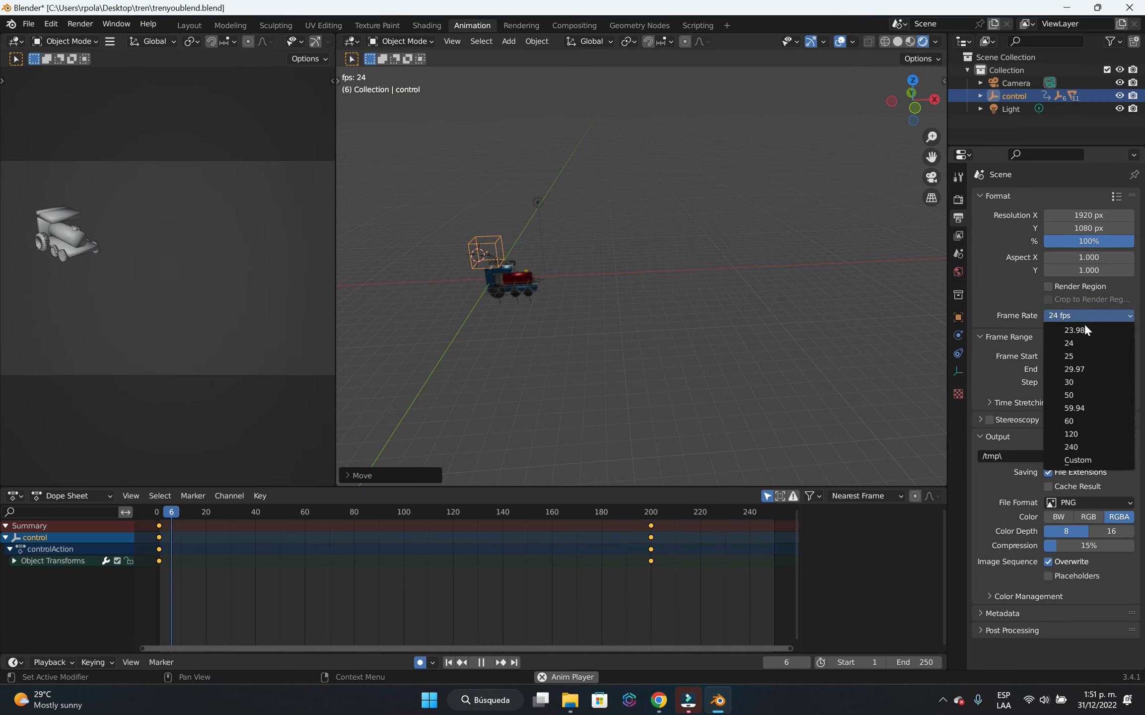
pyautogui.click(1084, 354)
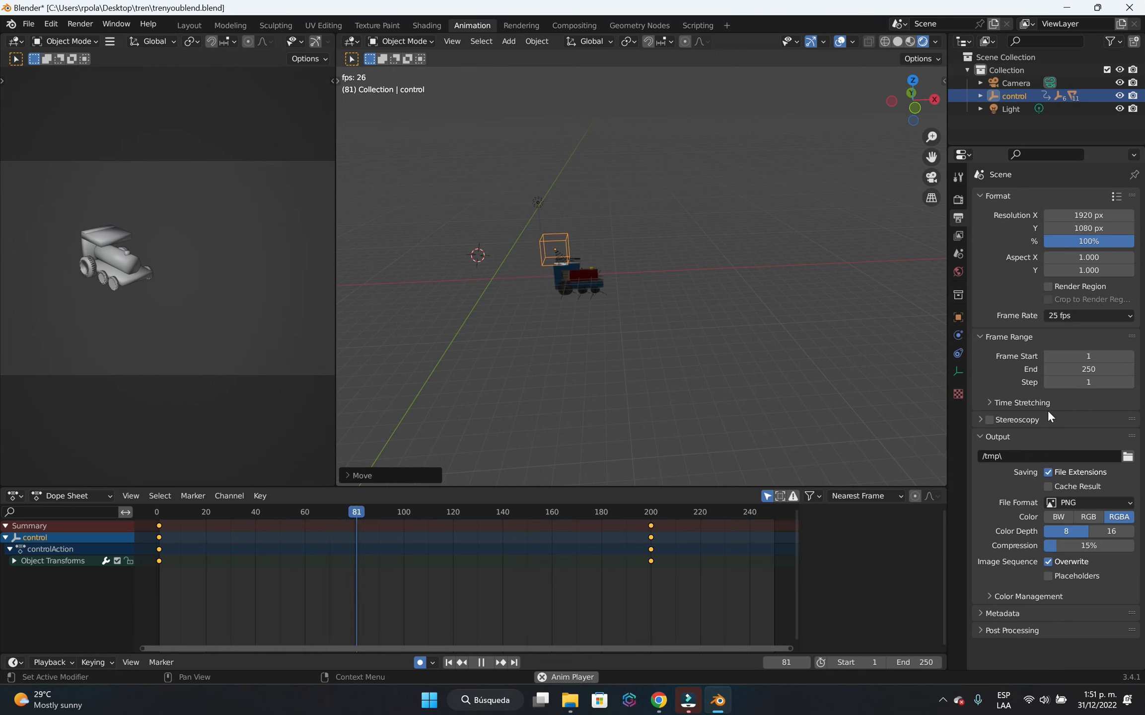
# Set the render output folder to Desktop and the file format to FFmpeg Video.
pyautogui.click(1127, 456)
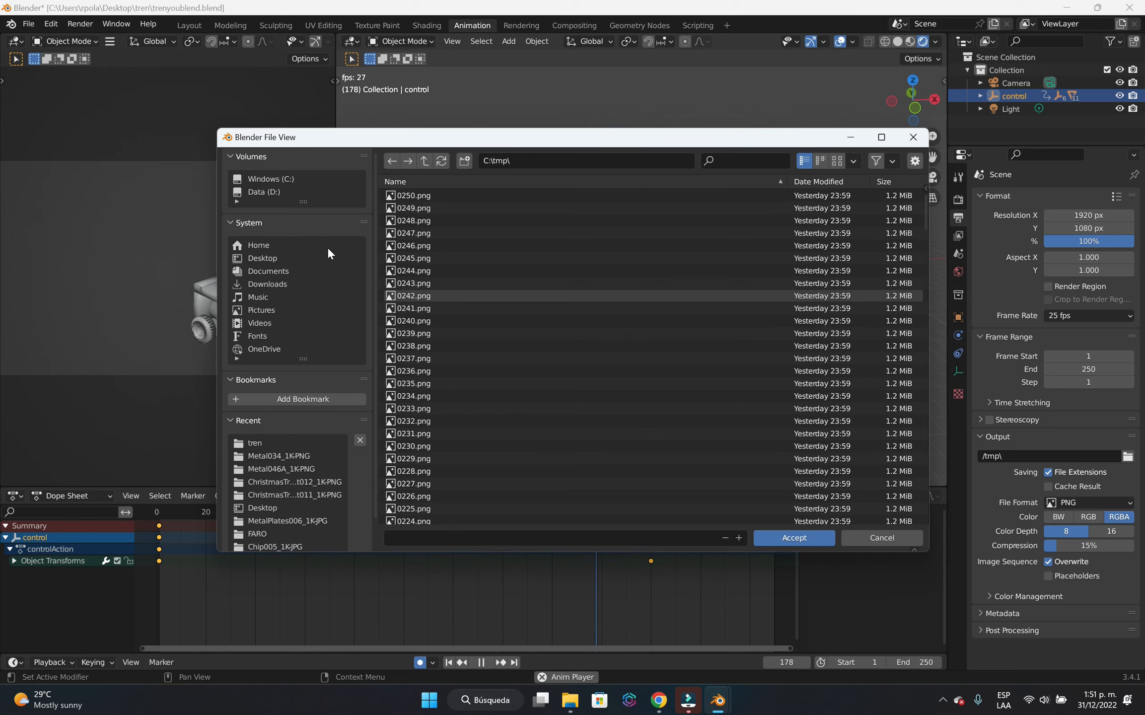
pyautogui.click(275, 259)
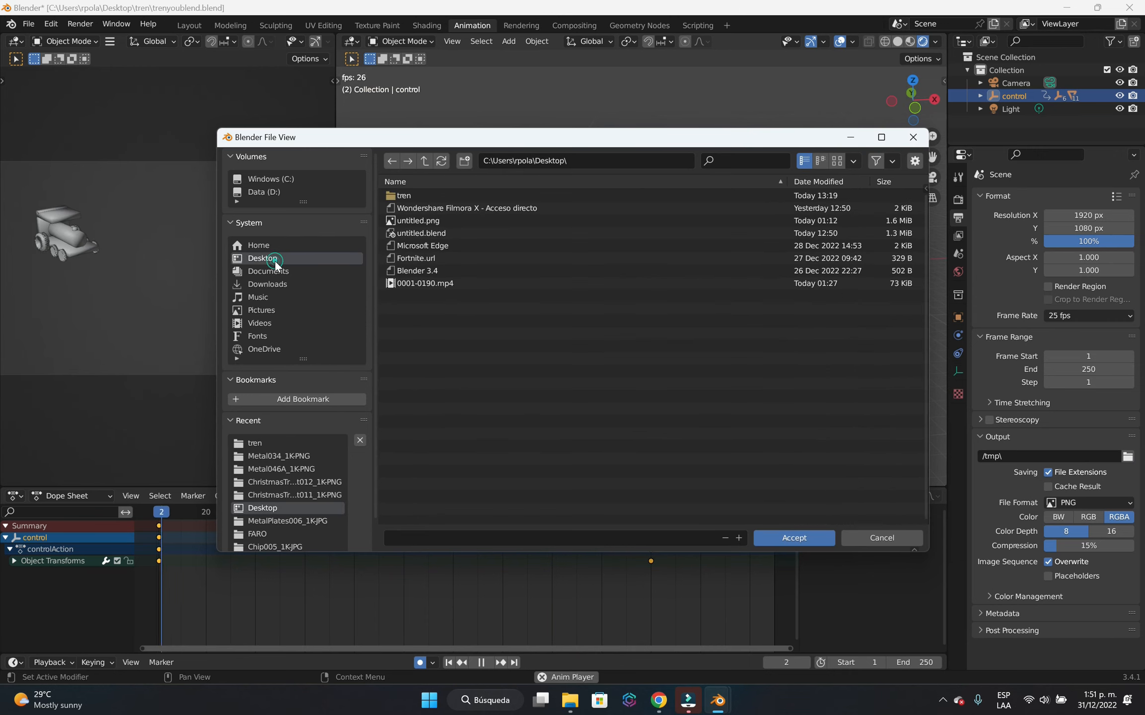
pyautogui.click(789, 538)
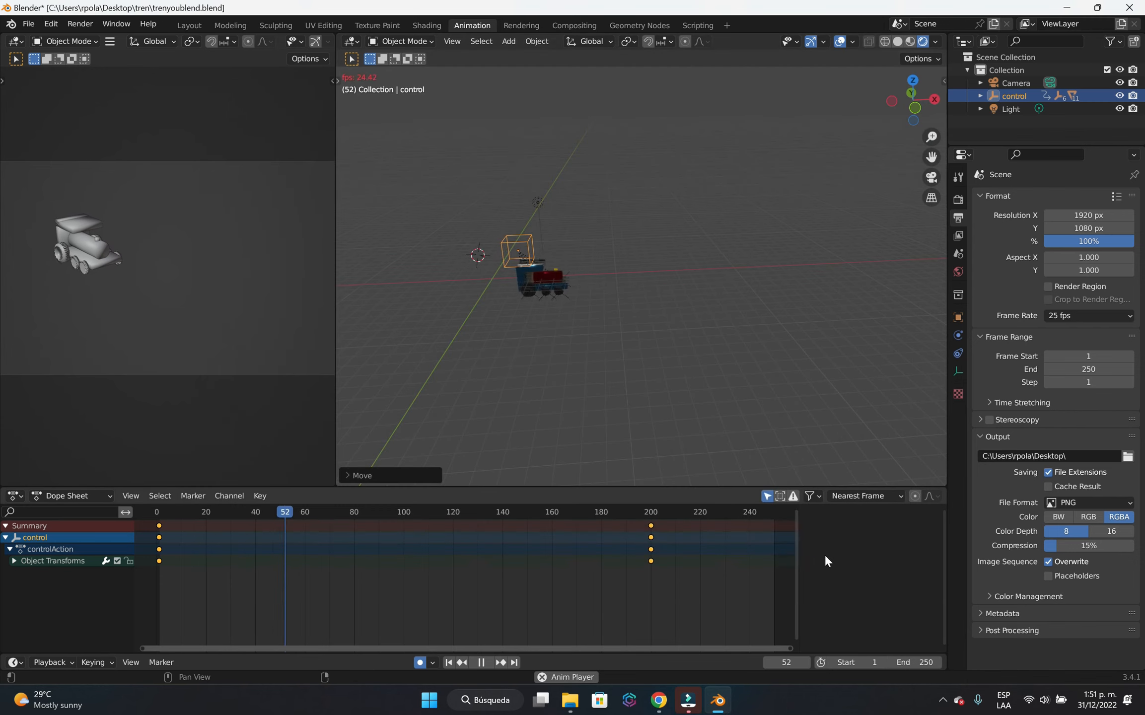
pyautogui.click(1065, 502)
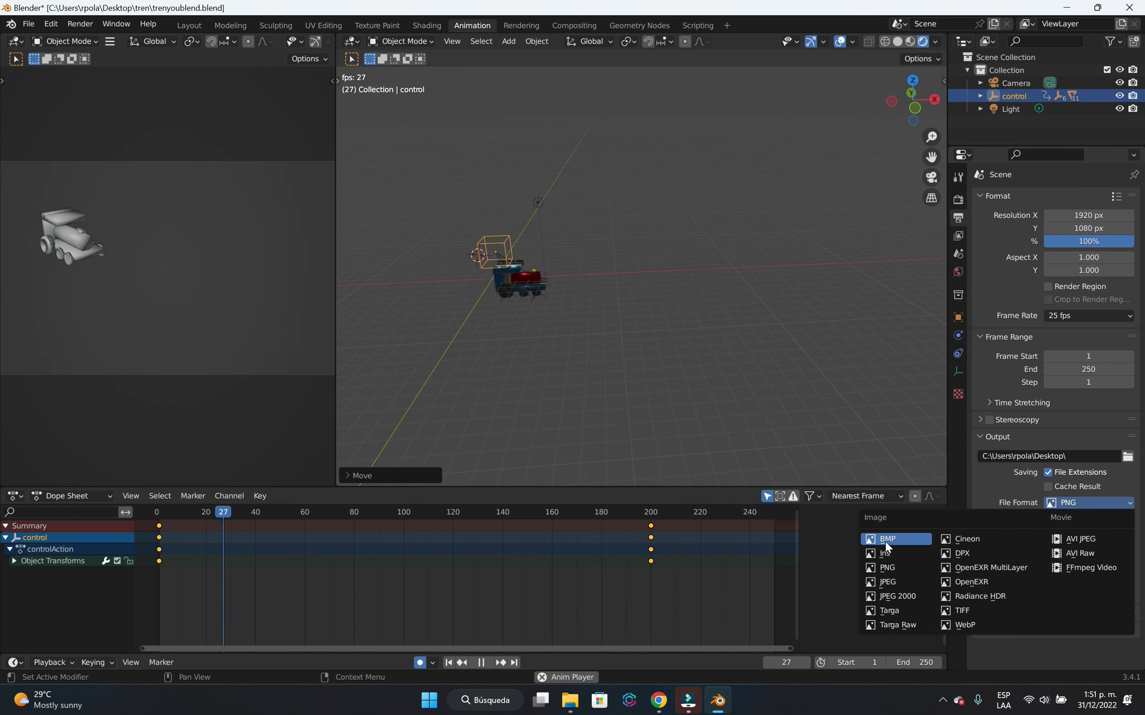
pyautogui.click(1090, 570)
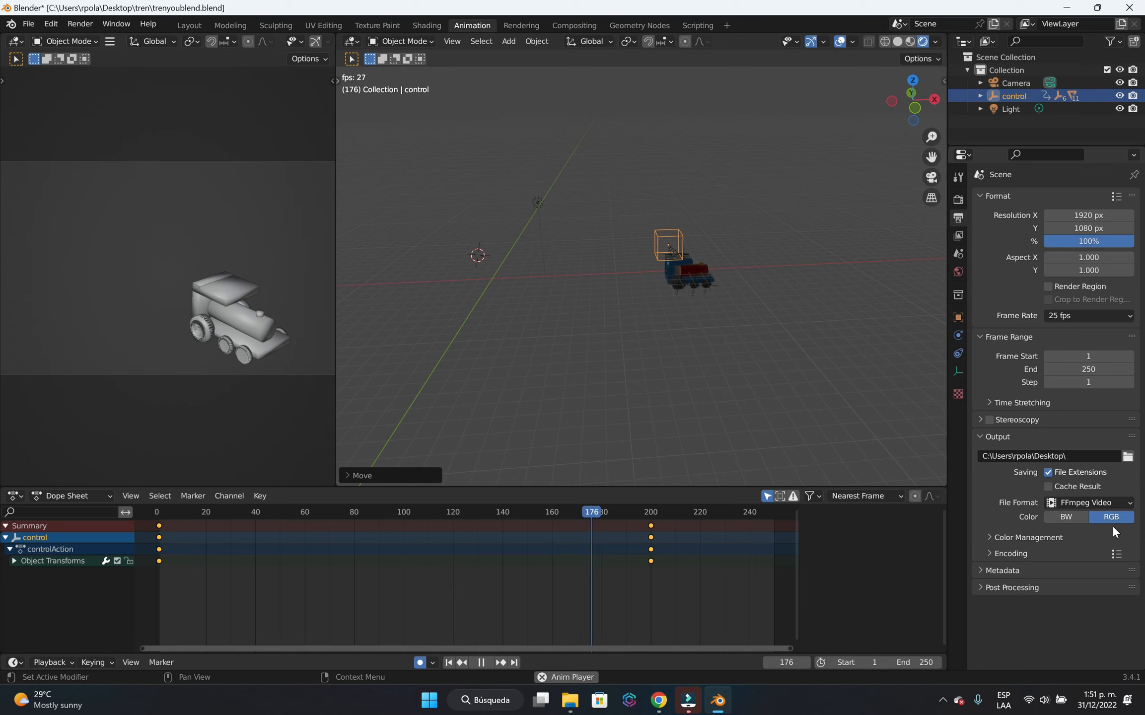
# Set the output video's encoding container to MPEG-4.
pyautogui.click(989, 536)
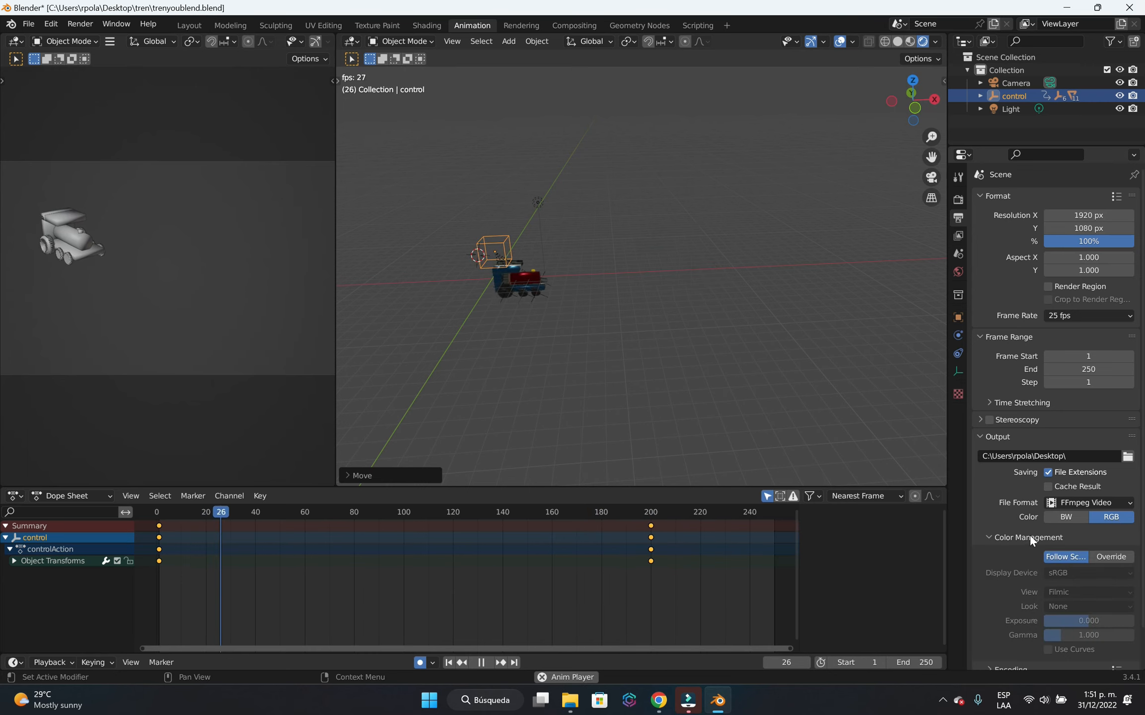
pyautogui.scroll(-2, 1030, 534)
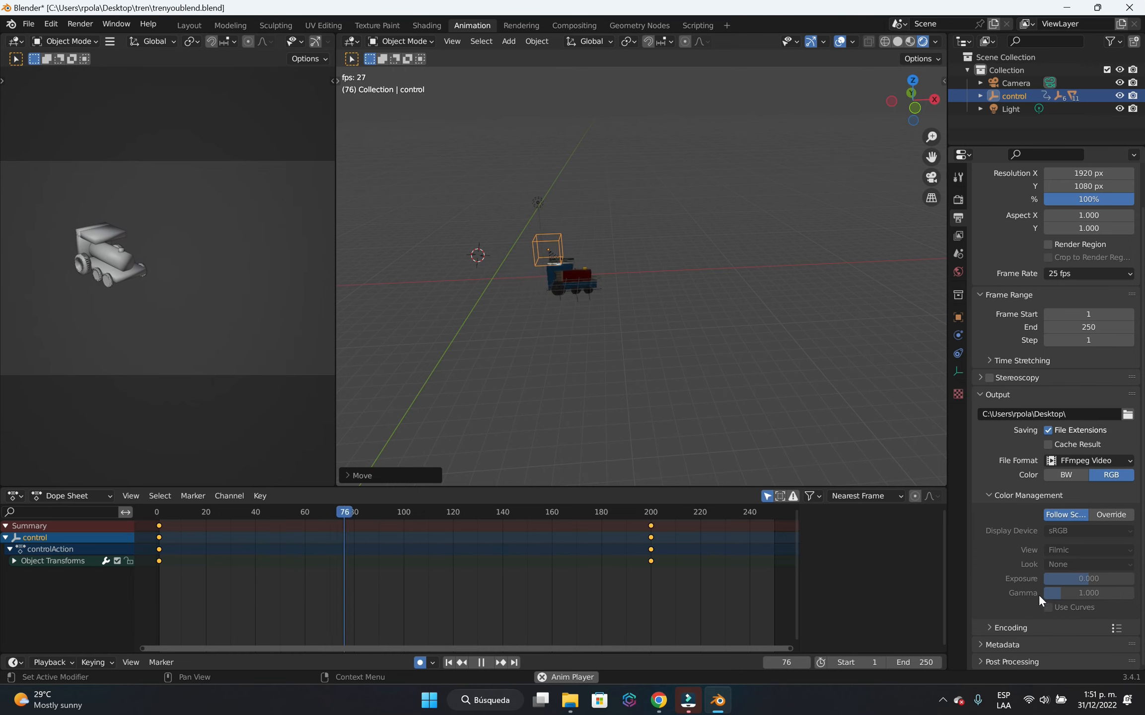
pyautogui.click(990, 626)
pyautogui.scroll(-5, 1022, 507)
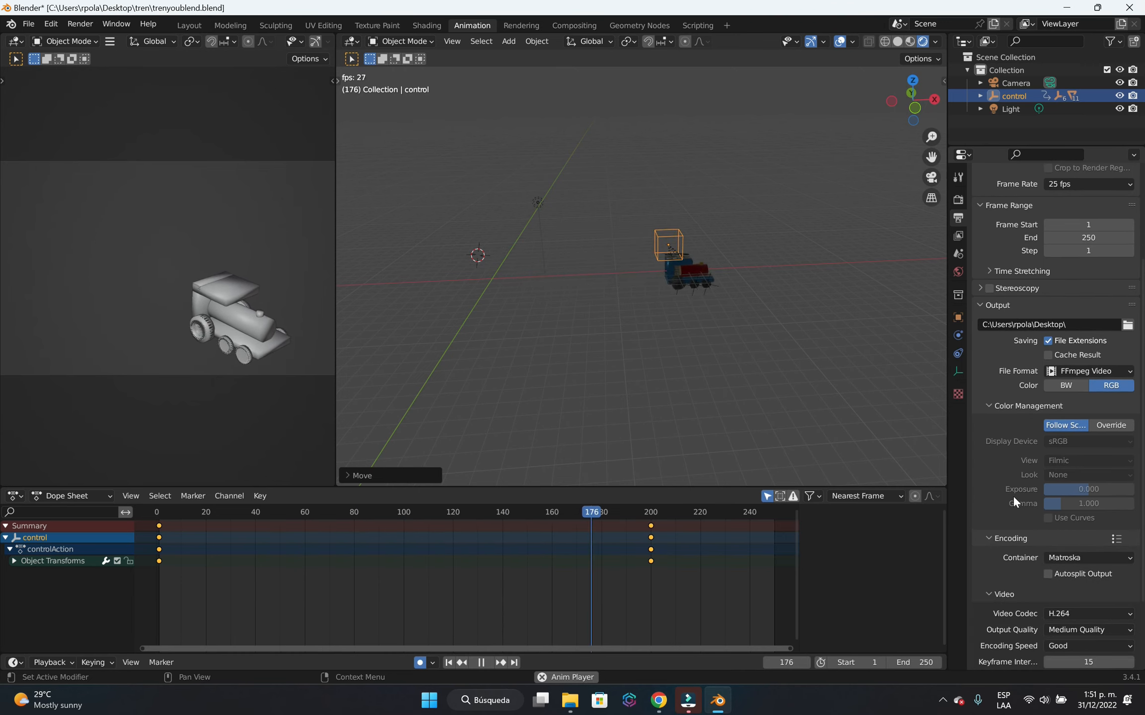
pyautogui.scroll(-3, 1012, 494)
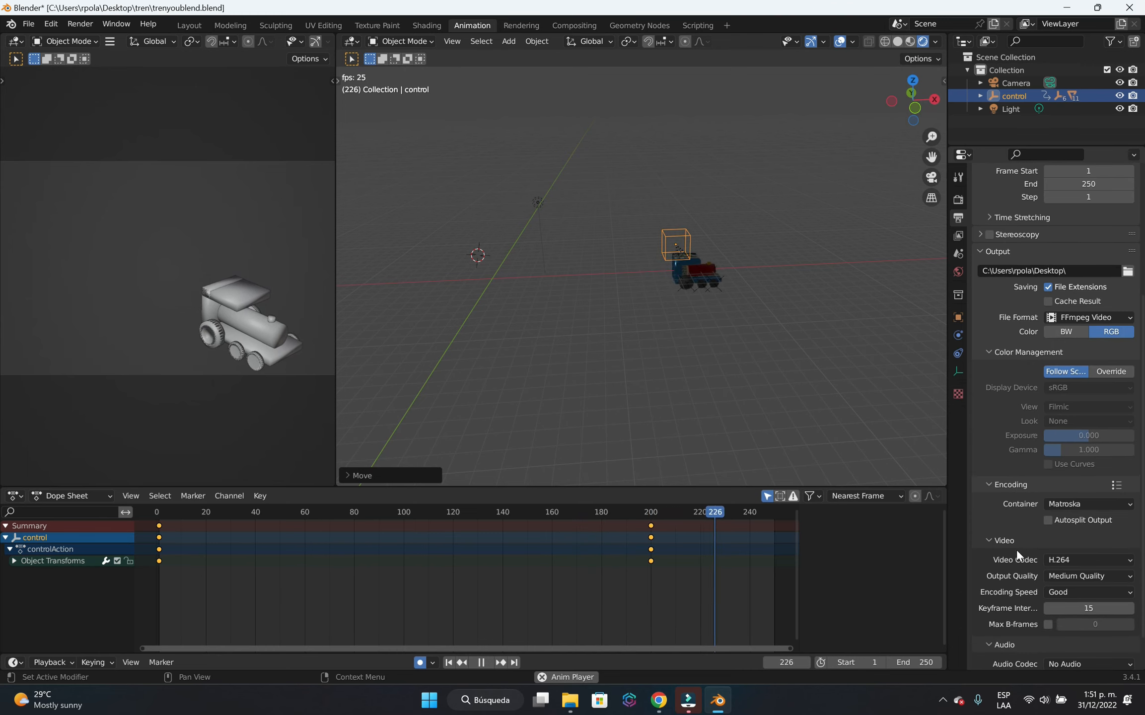
pyautogui.scroll(-2, 1030, 537)
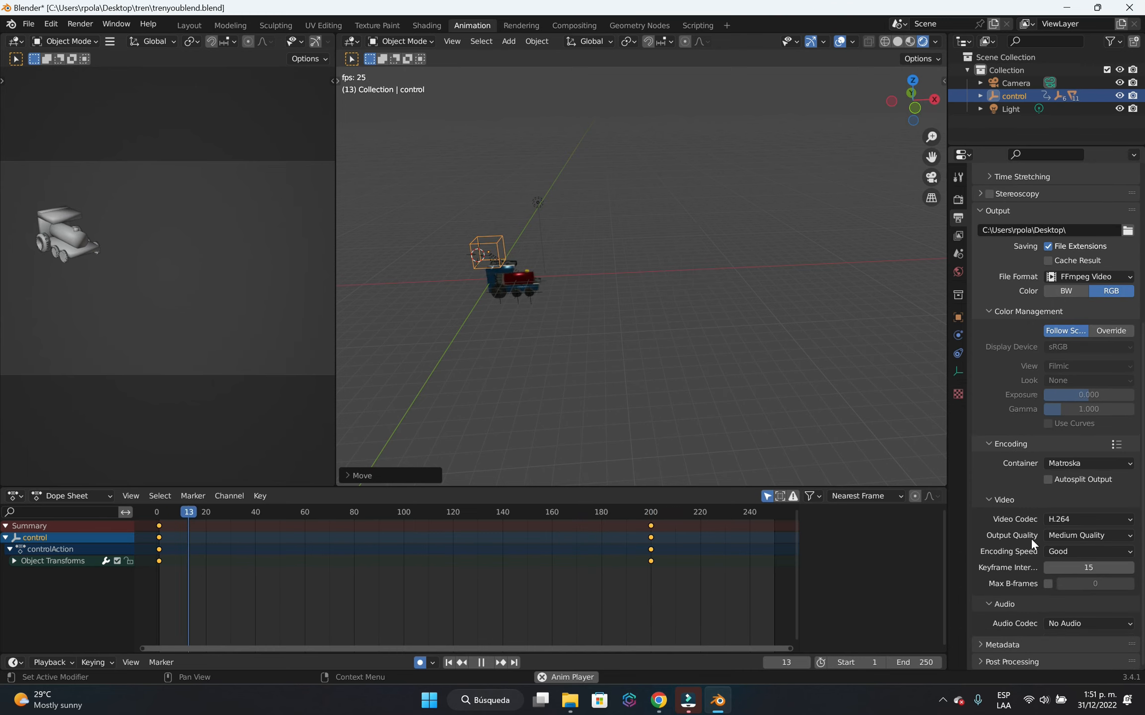
pyautogui.click(1071, 463)
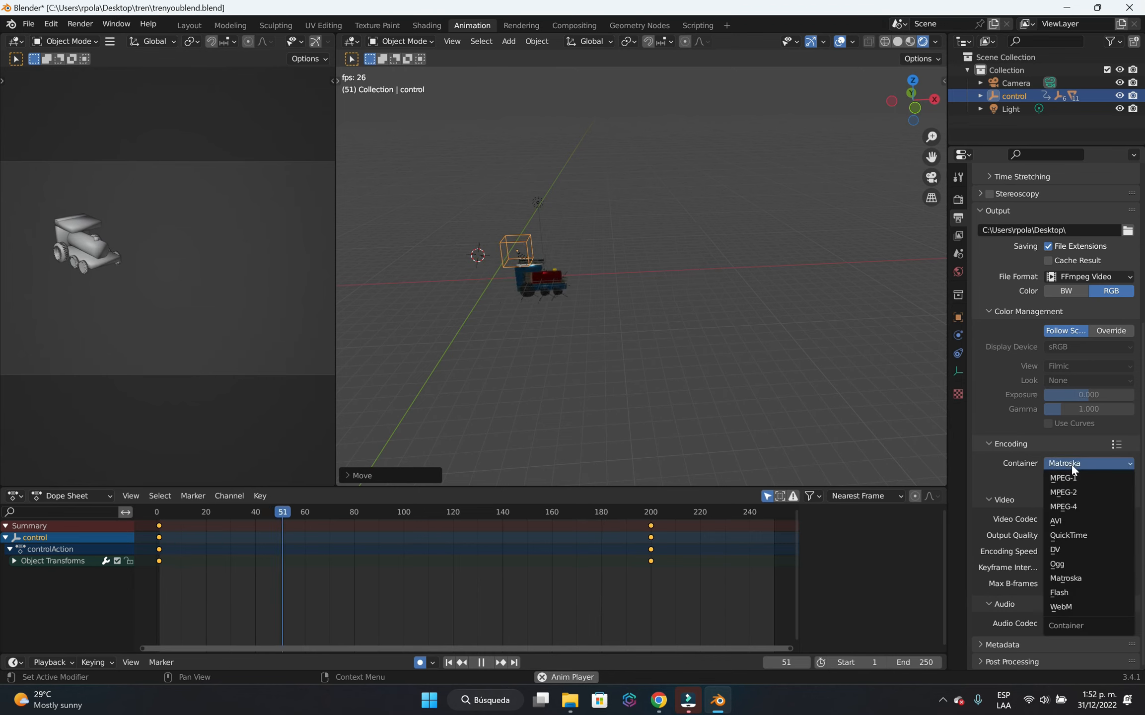
pyautogui.click(1082, 506)
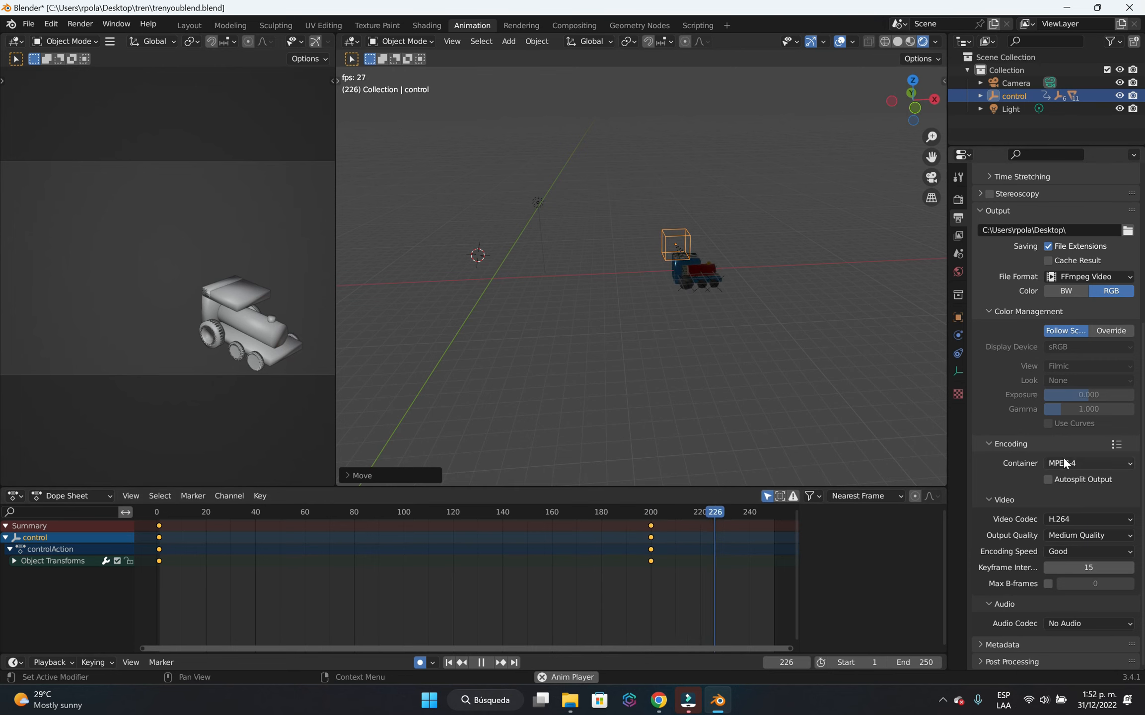
pyautogui.scroll(5, 1074, 471)
pyautogui.scroll(6, 1074, 472)
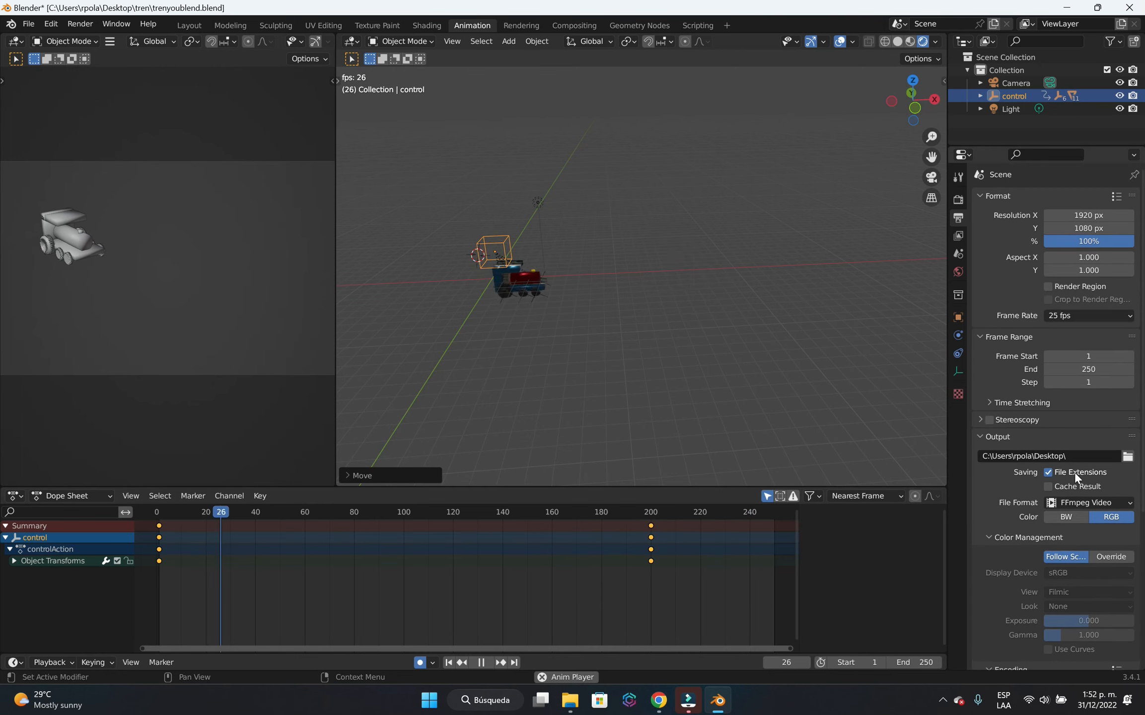
# Deselect the control cube, switch to the Rendering workspace and start rendering the full animation with Eevee.
pyautogui.click(692, 379)
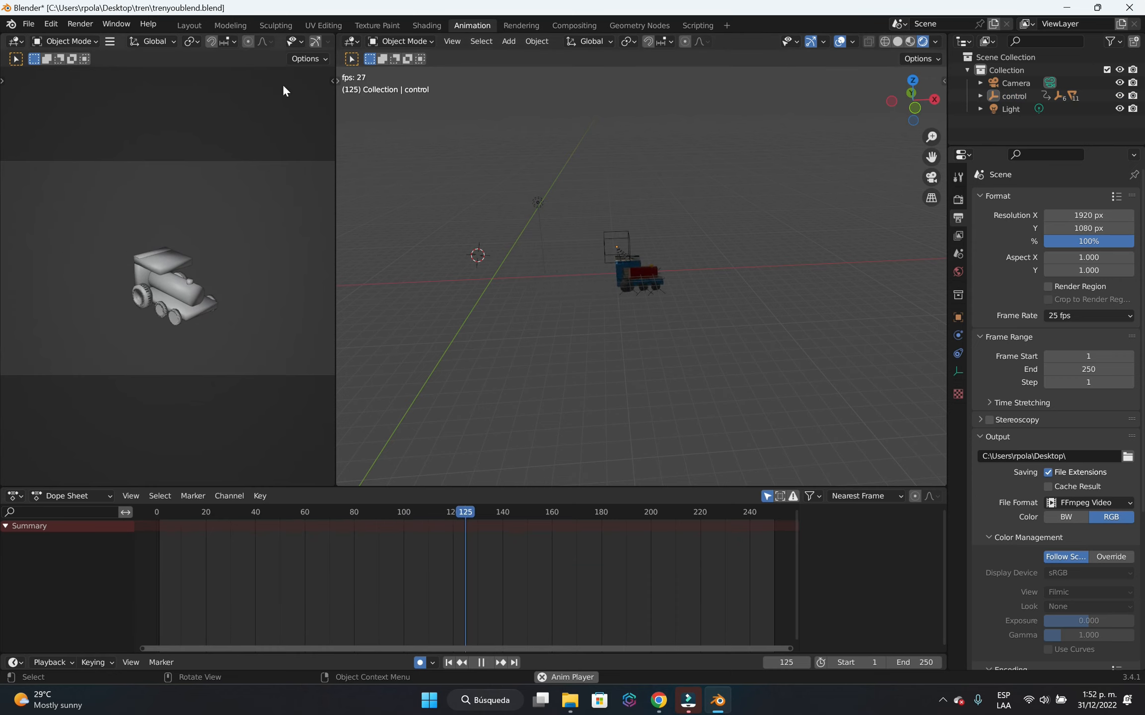
pyautogui.click(522, 25)
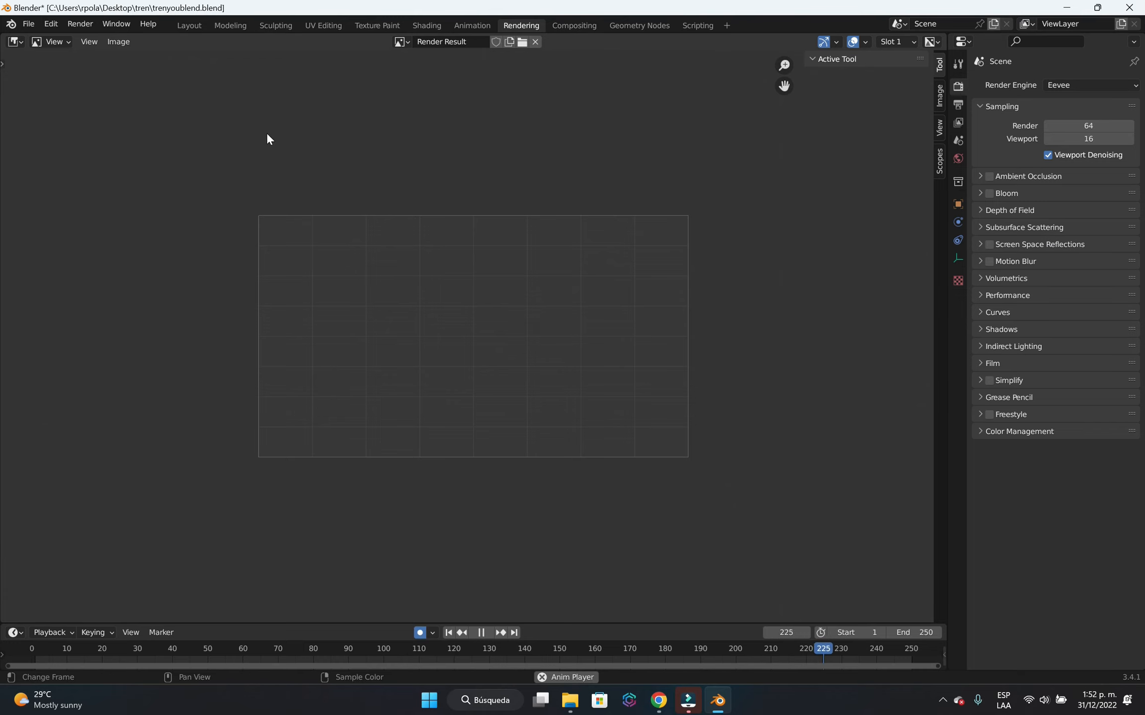
pyautogui.click(91, 25)
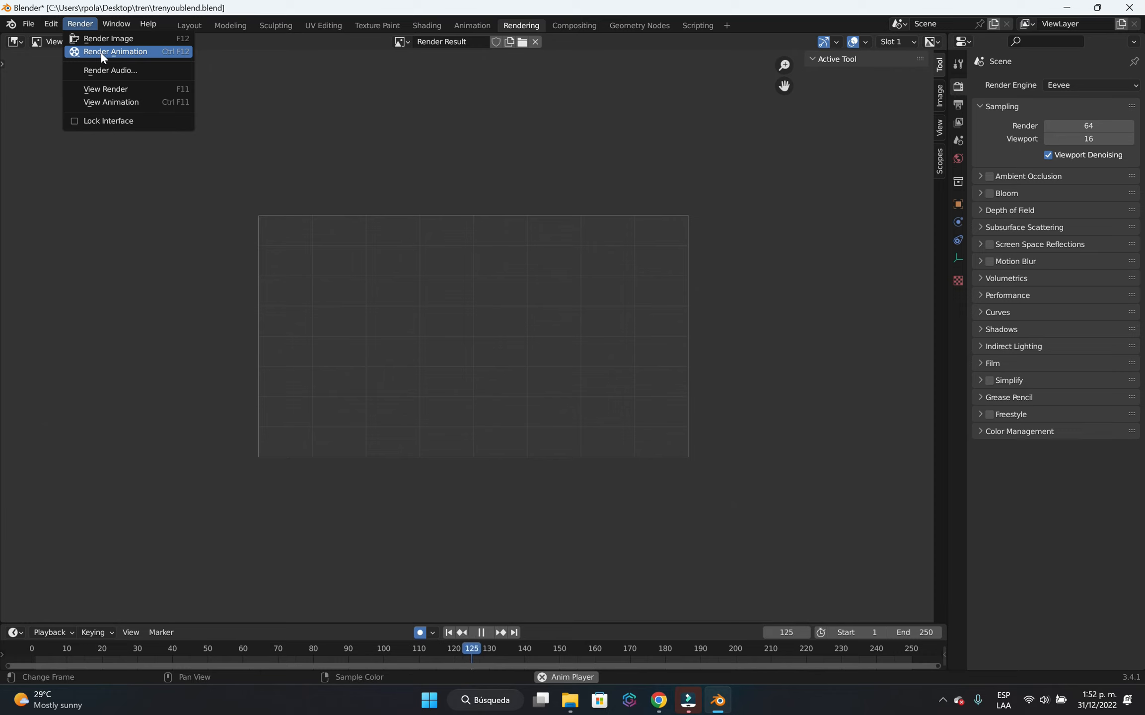
pyautogui.click(1102, 87)
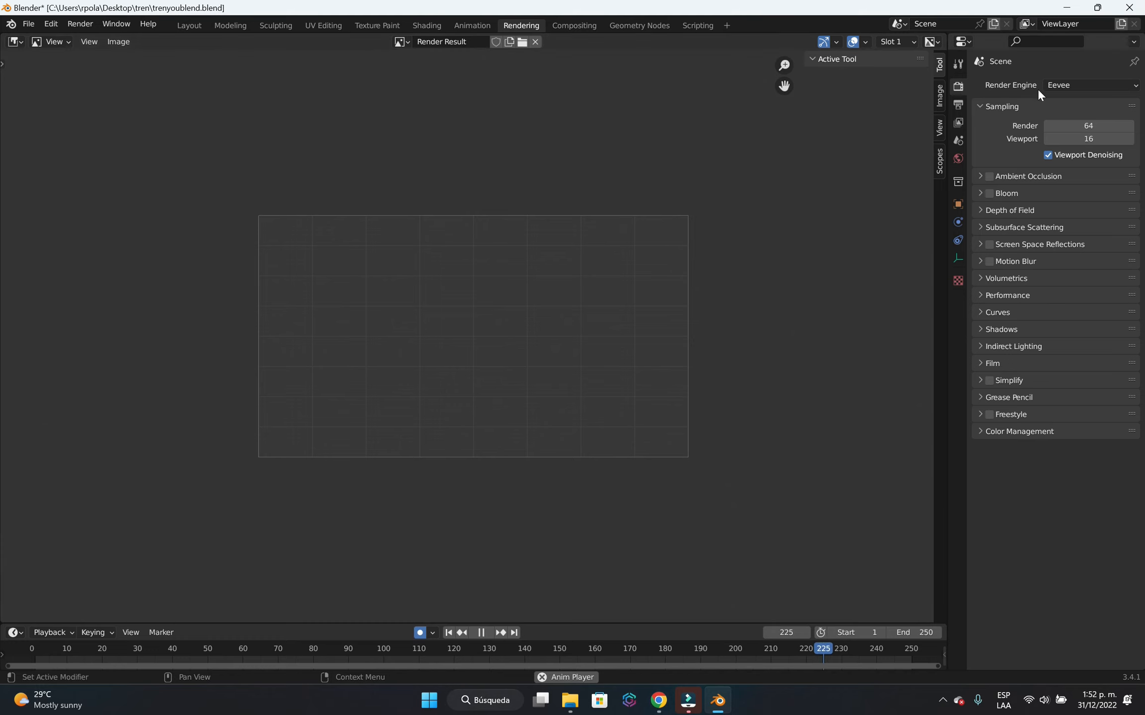
pyautogui.click(91, 26)
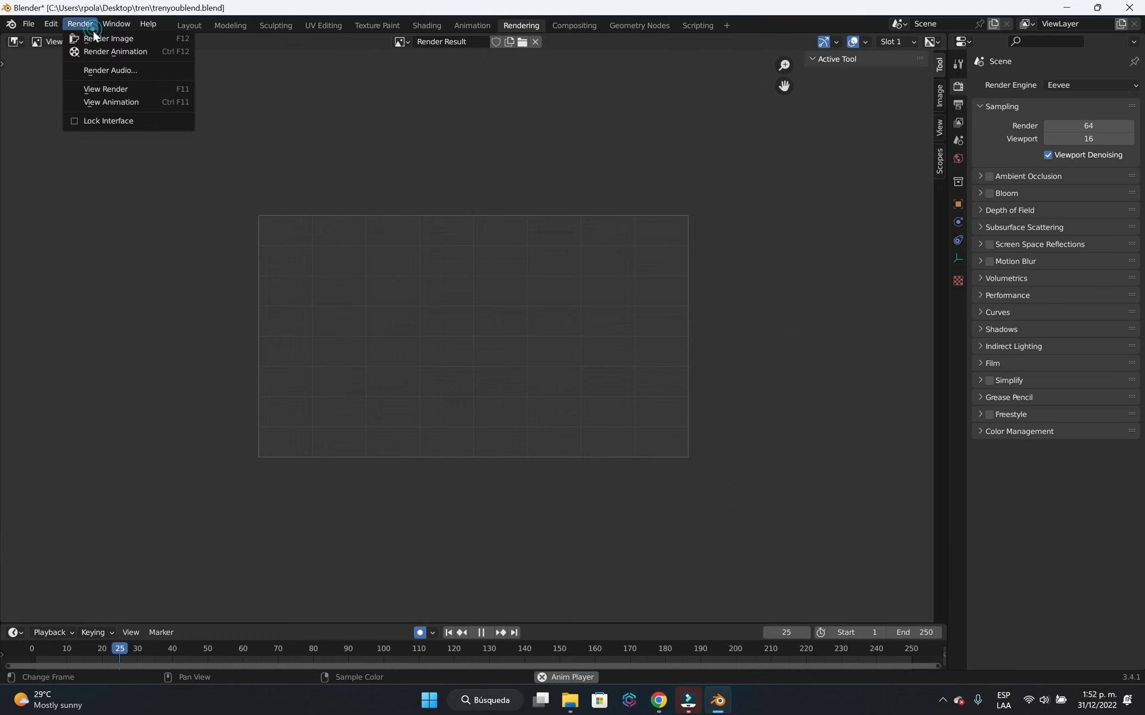
pyautogui.click(150, 50)
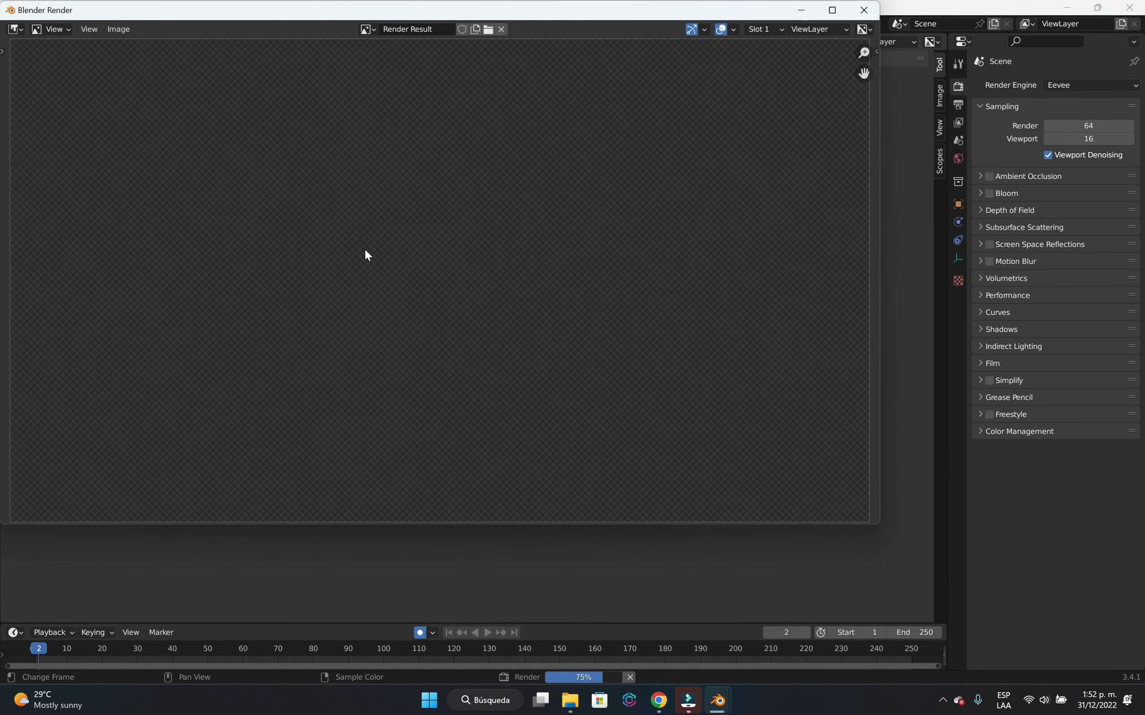